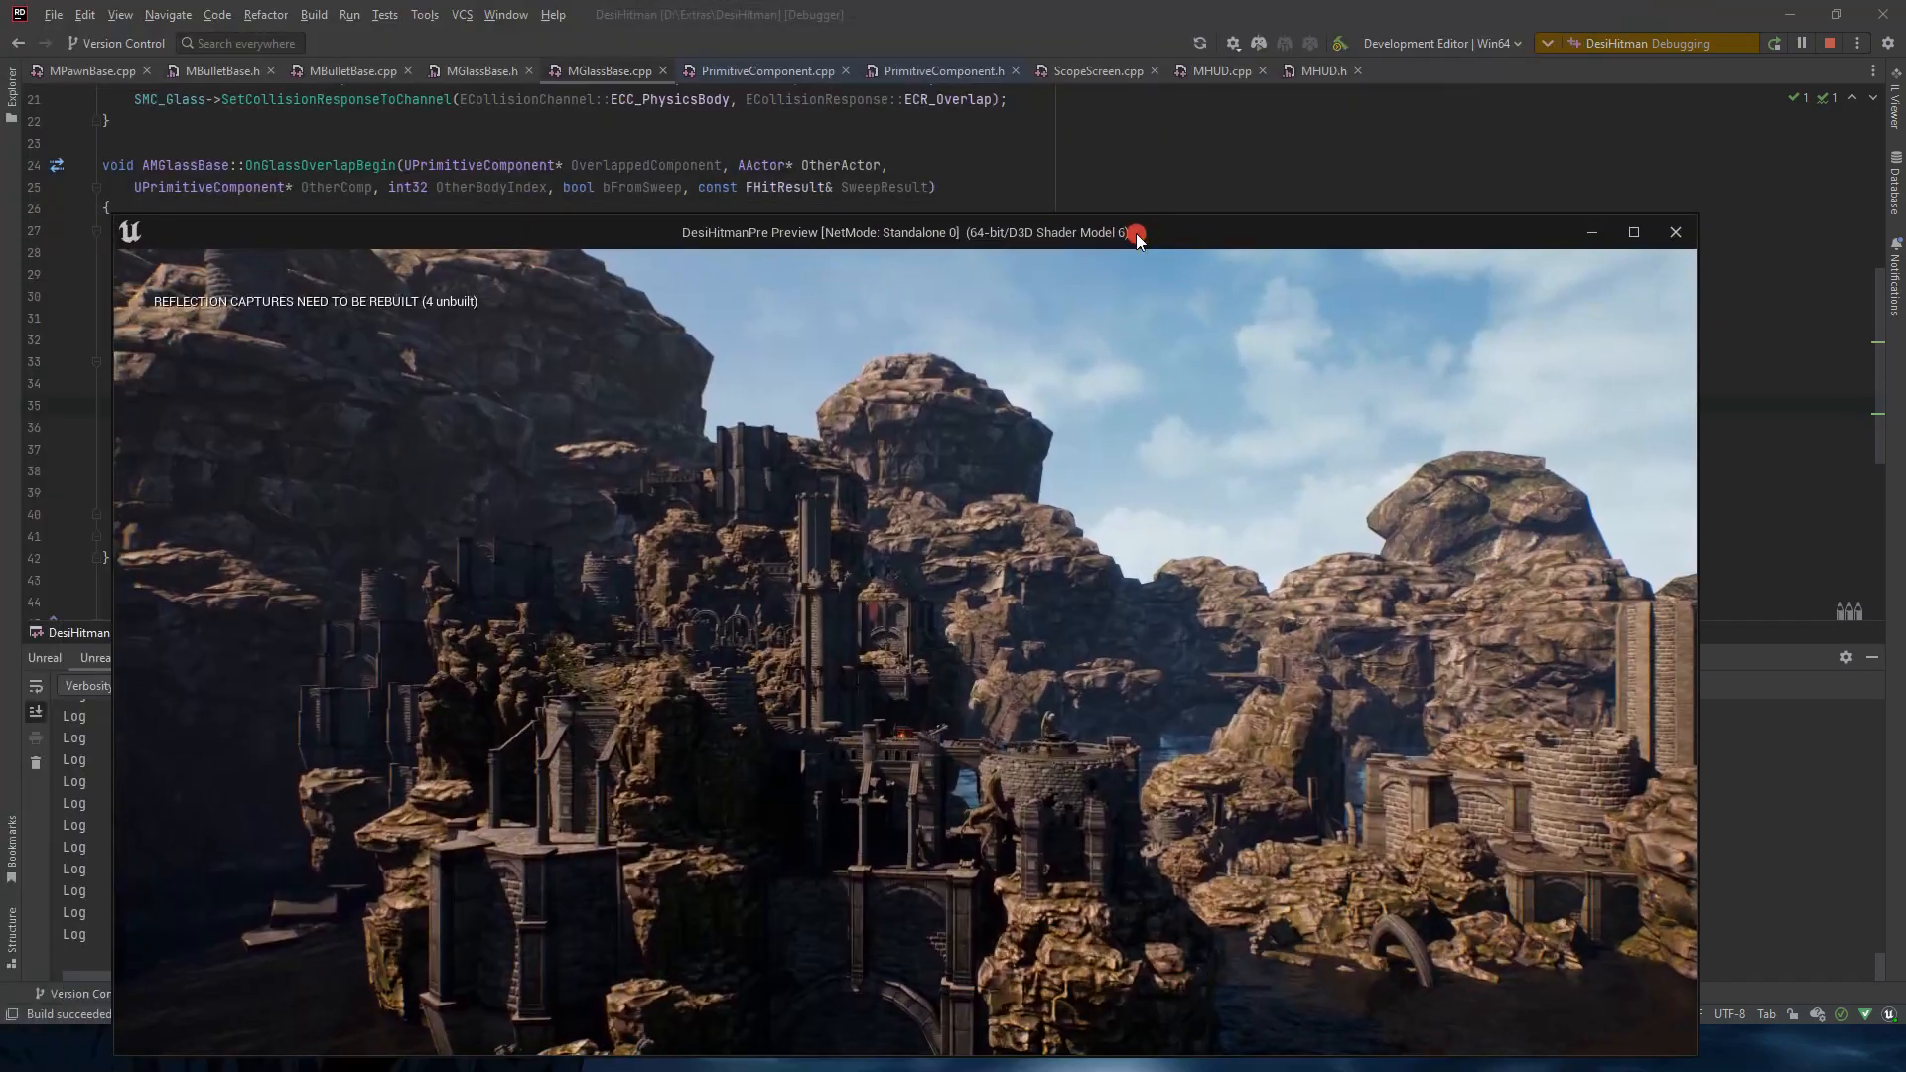
Step: Maximize the game preview, zoom in with the sniper scope and shoot around the blue barrel, ending the play session
{"action": "double_click", "coordinate": [1131, 234]}
{"action": "right_click", "coordinate": [1084, 533]}
{"action": "scroll", "coordinate": [953, 528], "scroll_direction": "up", "scroll_amount": 7}
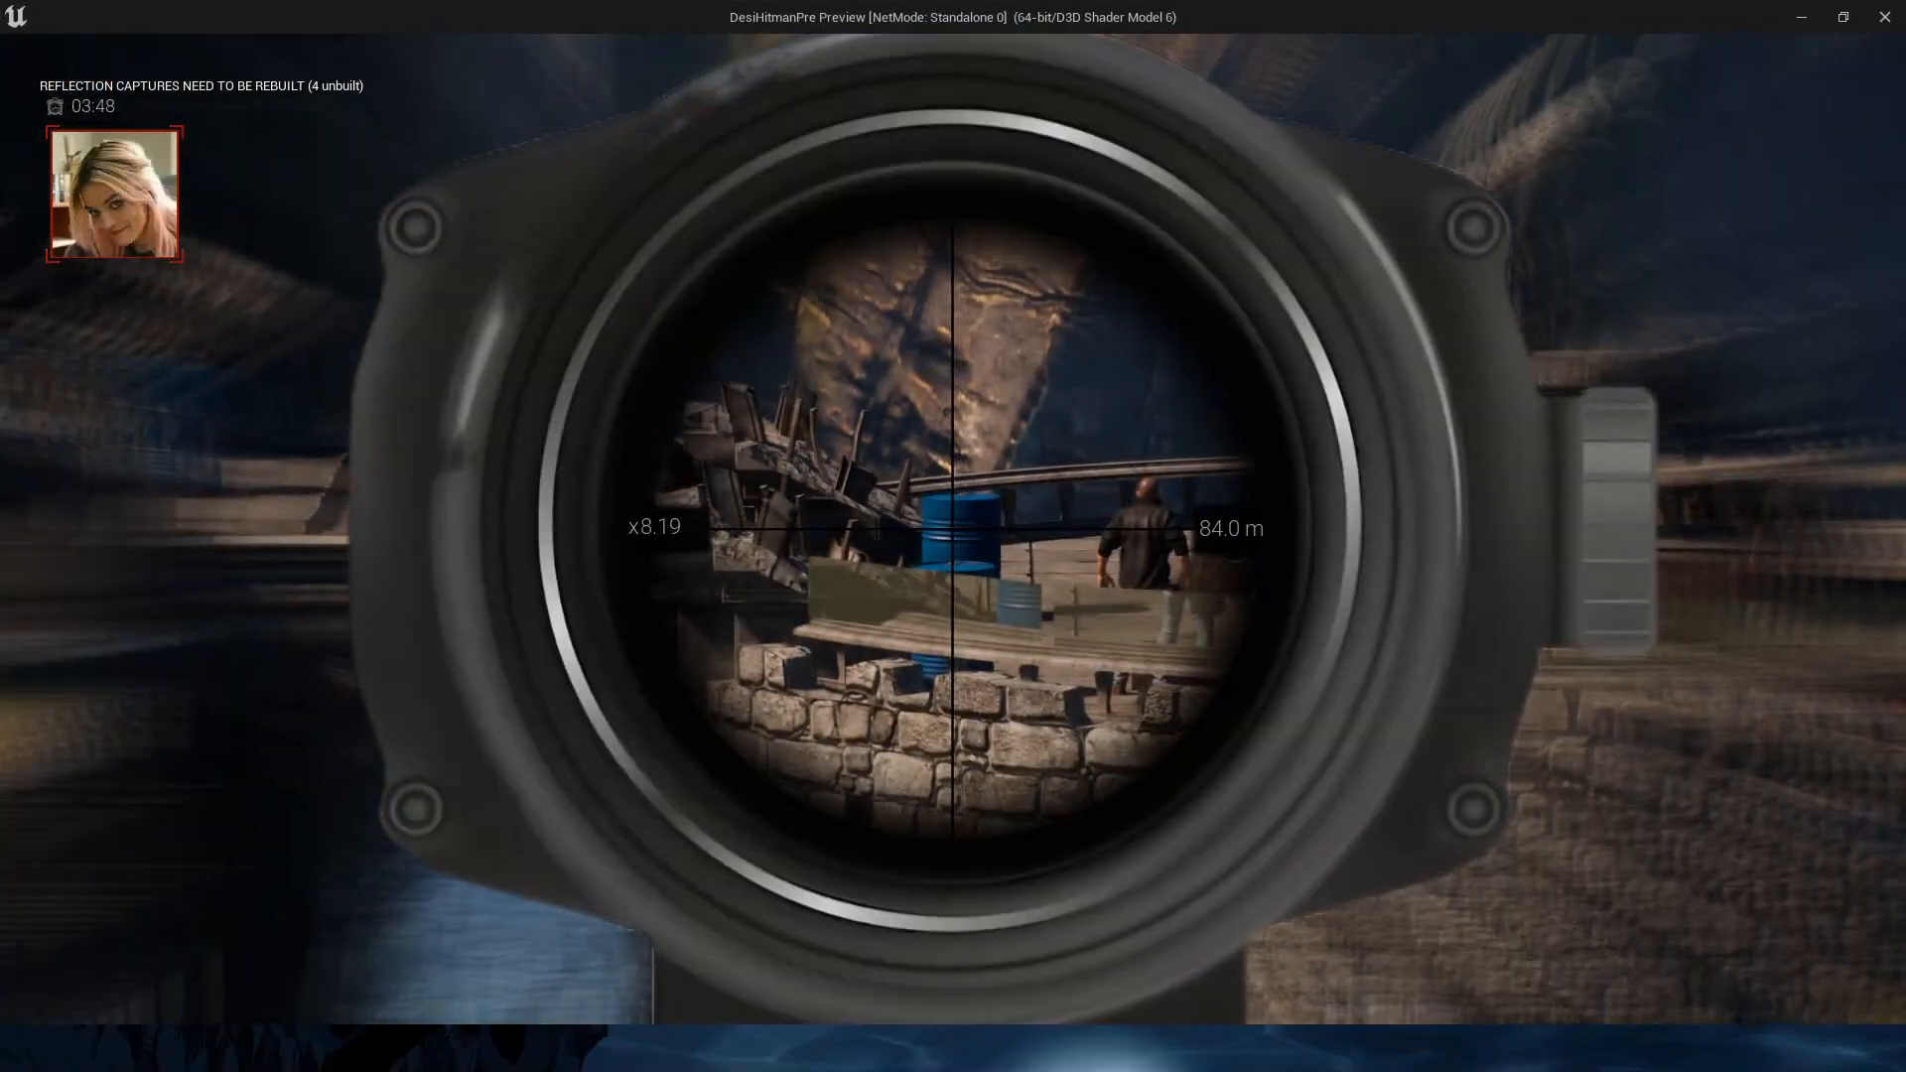
{"action": "left_click", "coordinate": [953, 528]}
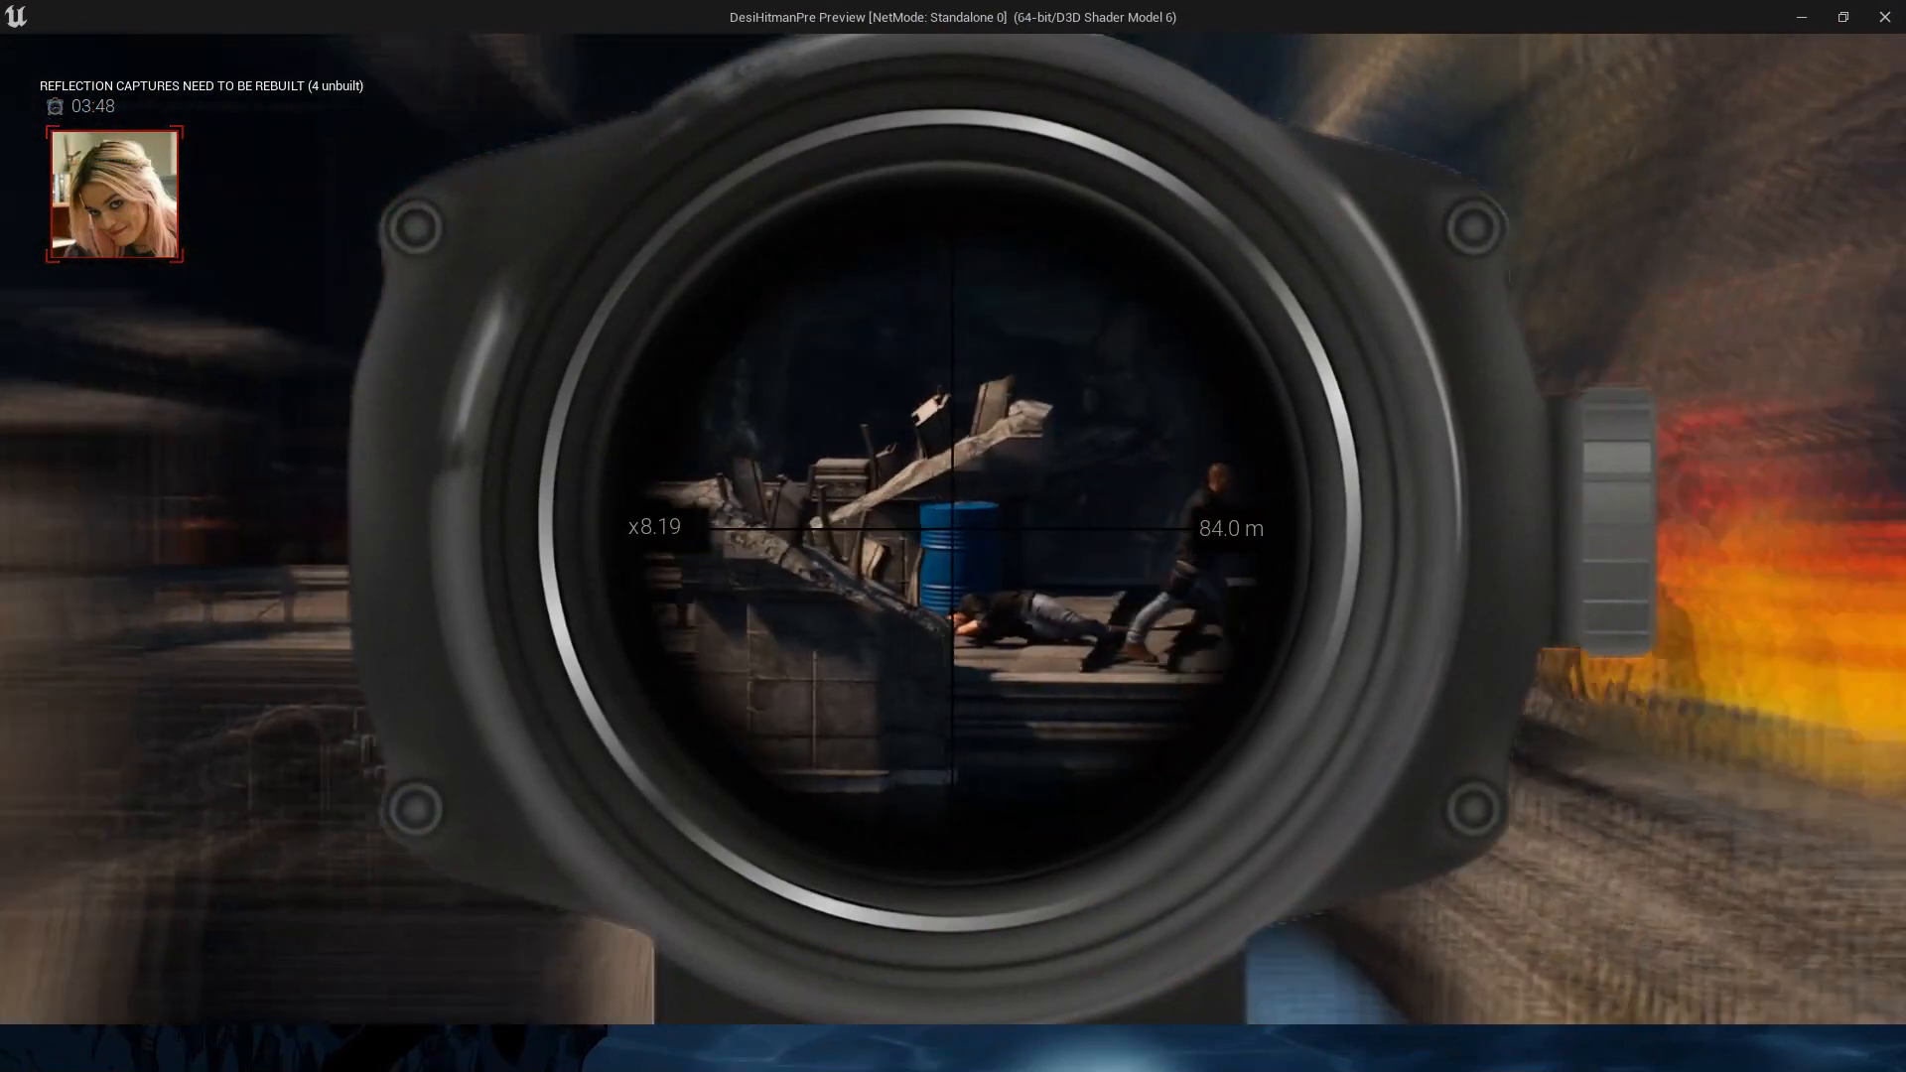
{"action": "left_click", "coordinate": [953, 528]}
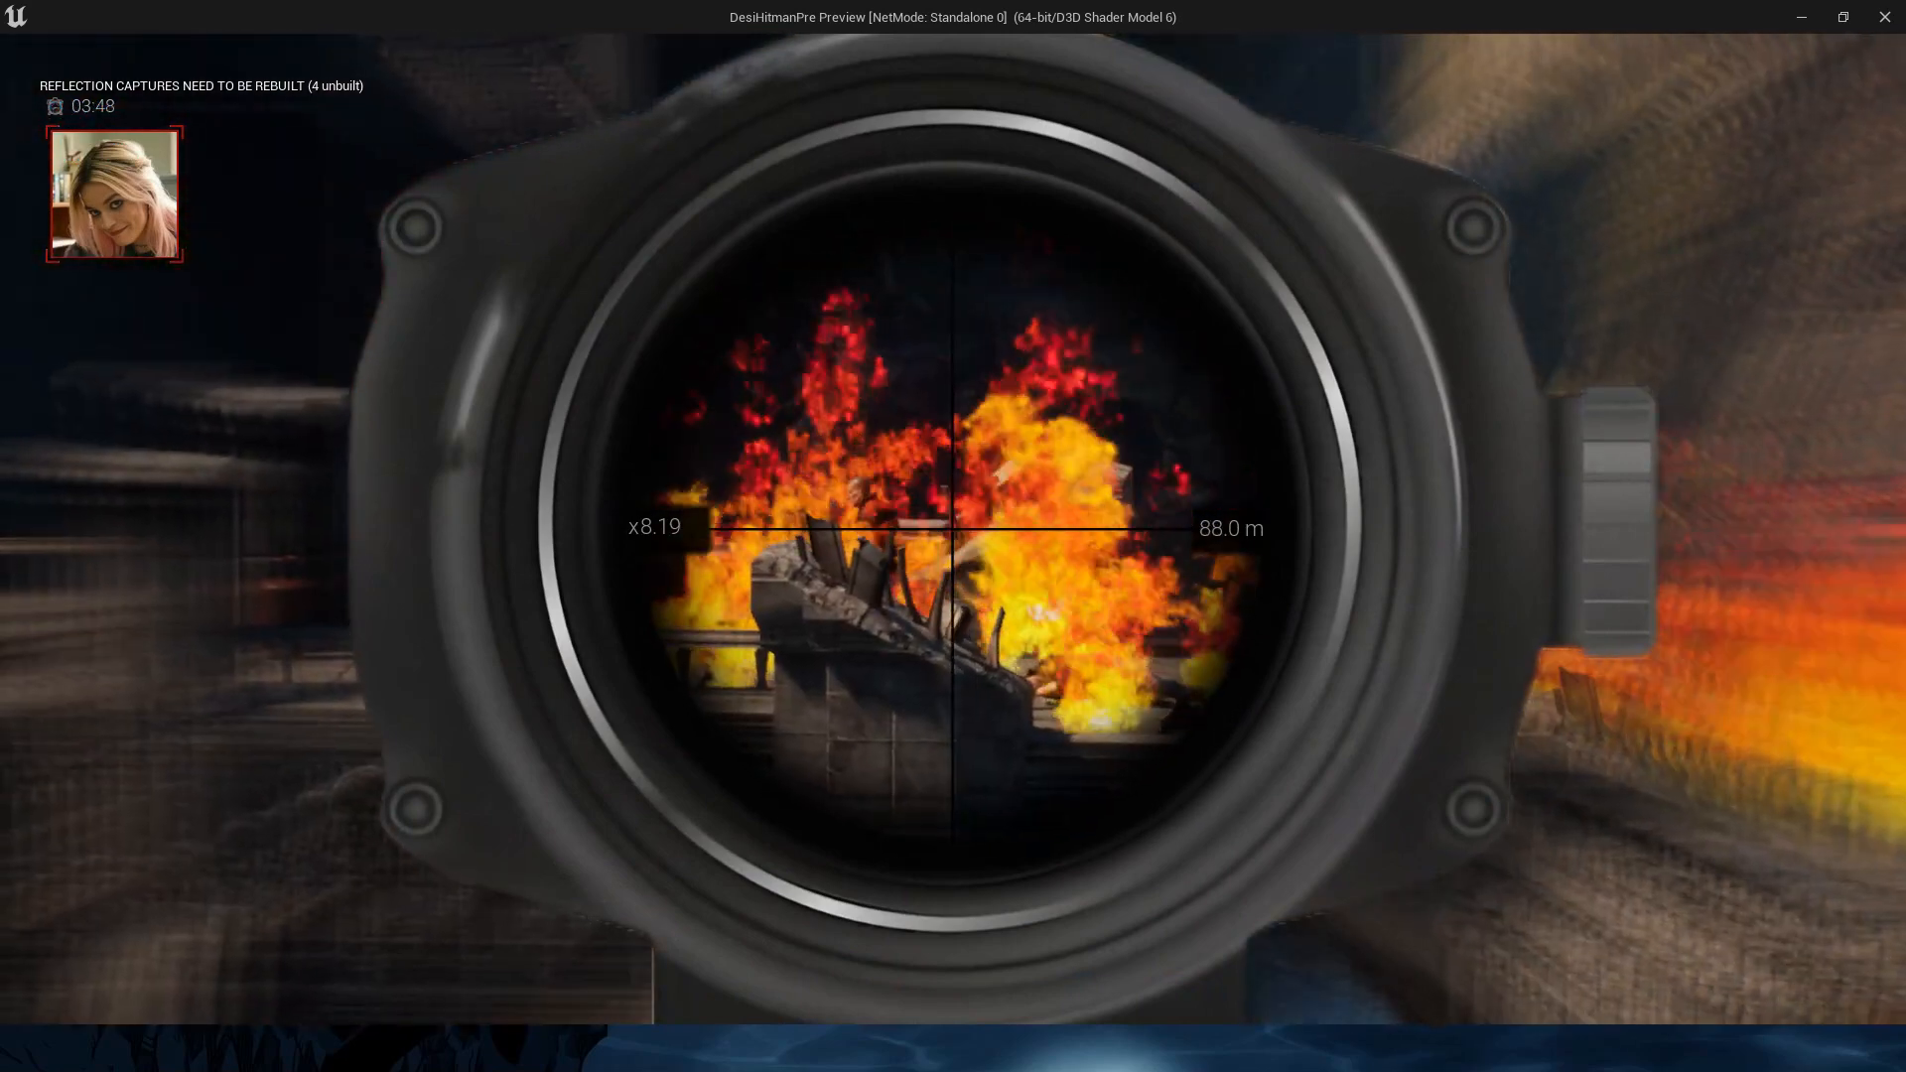
{"action": "key", "text": "Escape"}
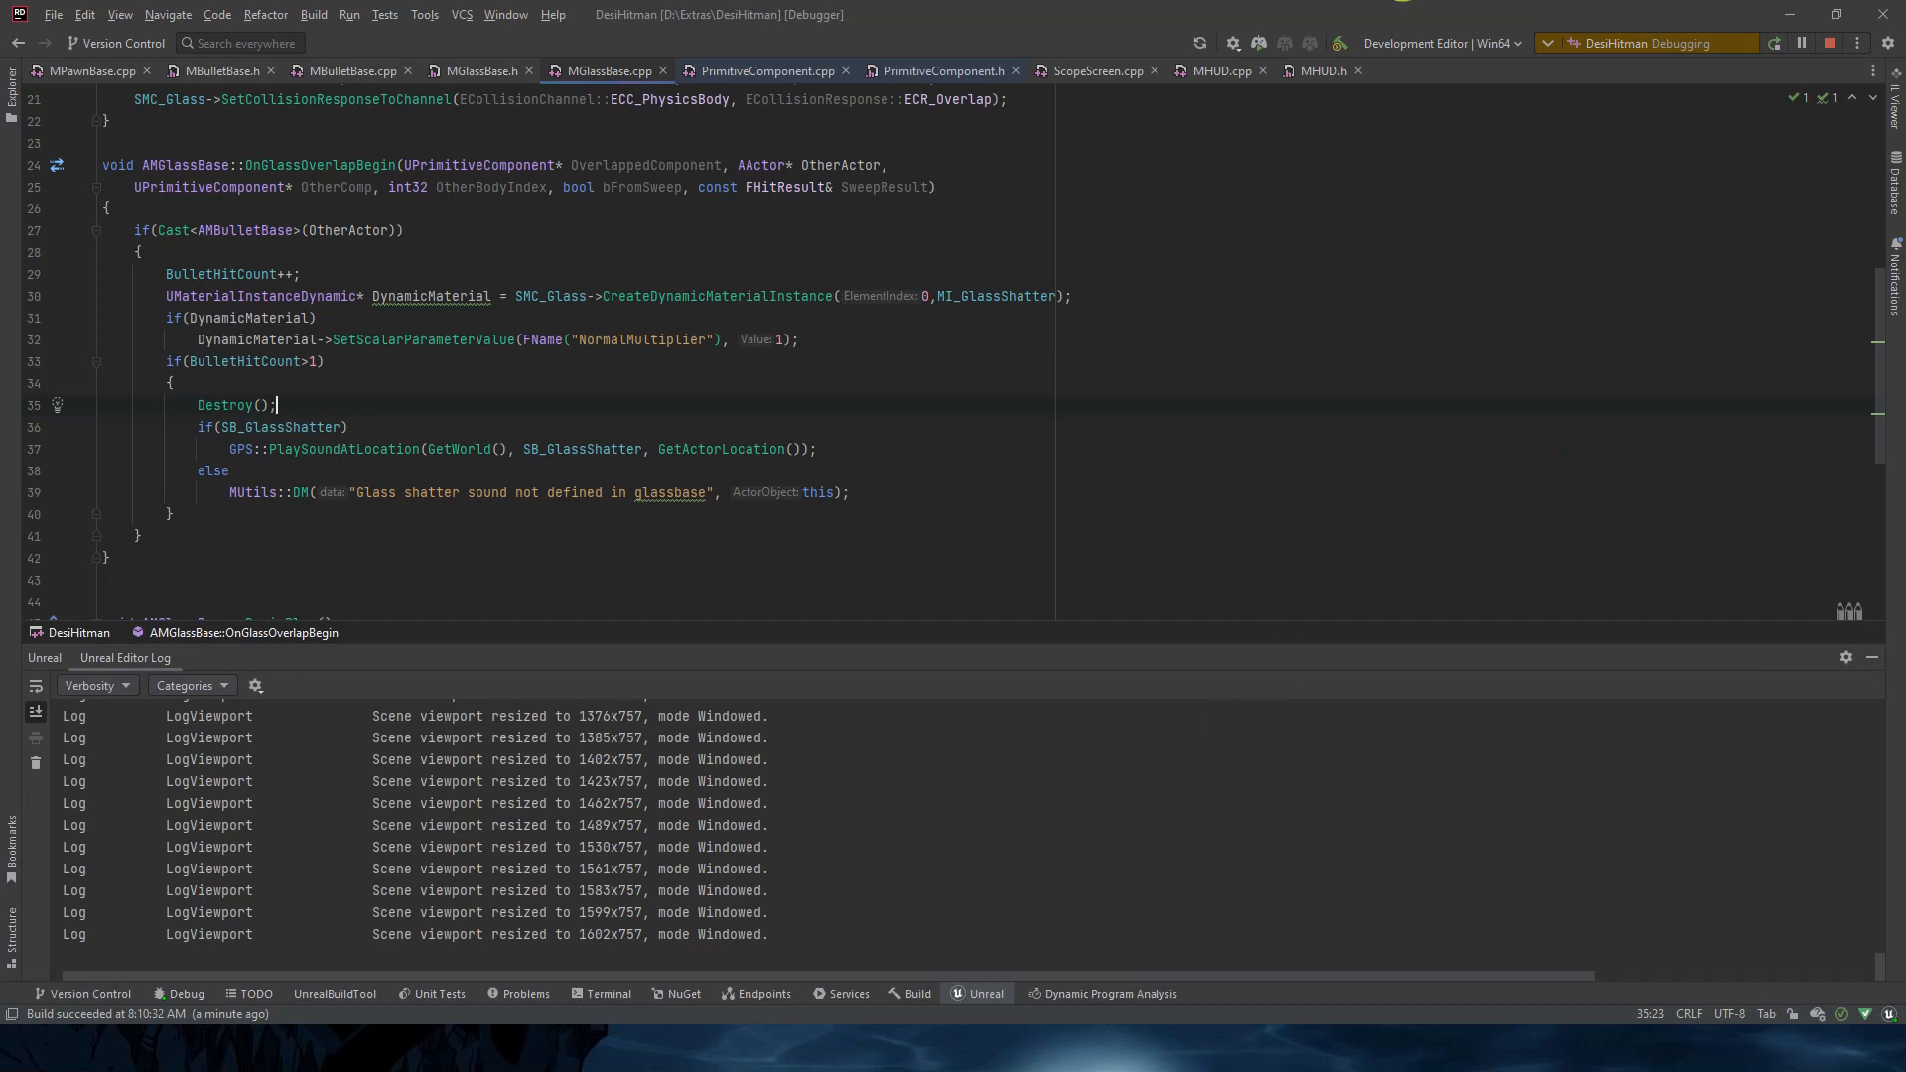
Step: Switch to the Unreal Editor and open the Assets/FX folder in an enlarged Content Browser
{"action": "key", "text": "alt+Tab"}
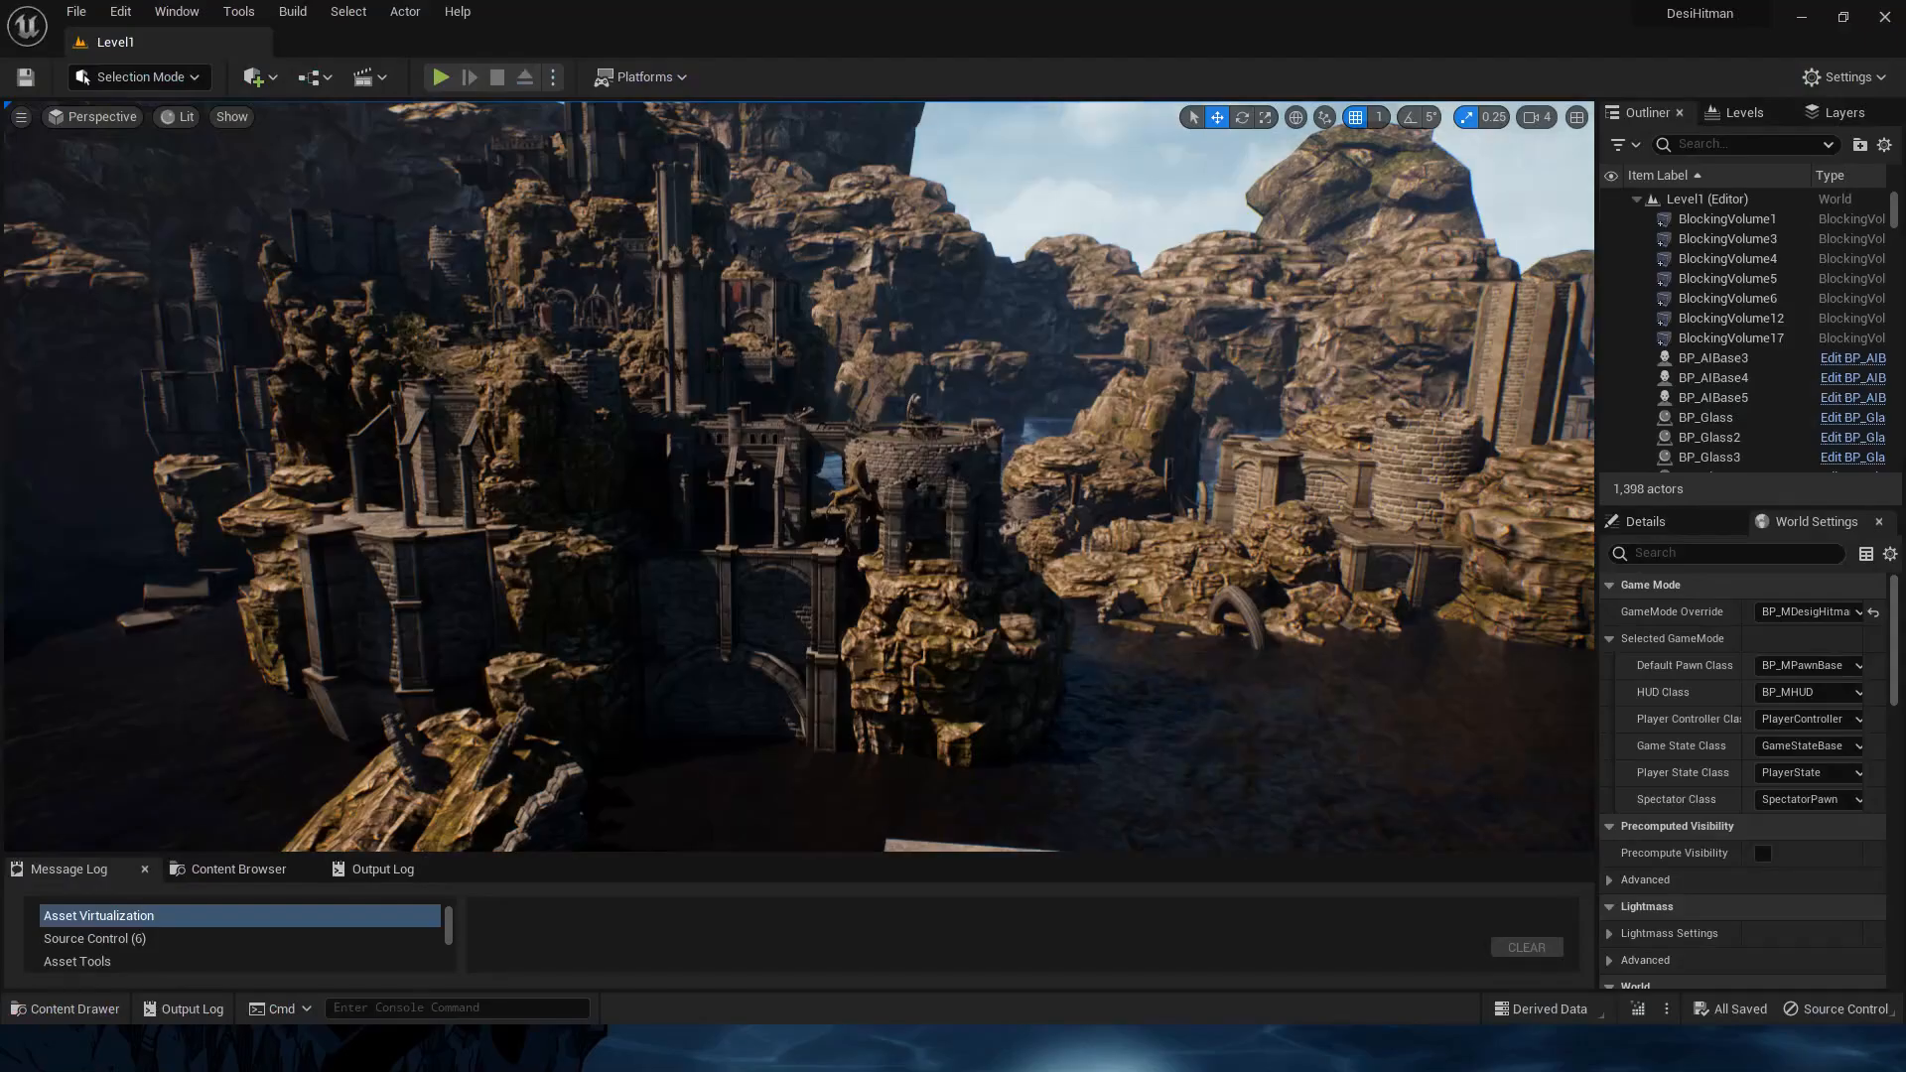
{"action": "left_click_drag", "start_coordinate": [663, 855], "coordinate": [692, 463]}
{"action": "left_click", "coordinate": [299, 461]}
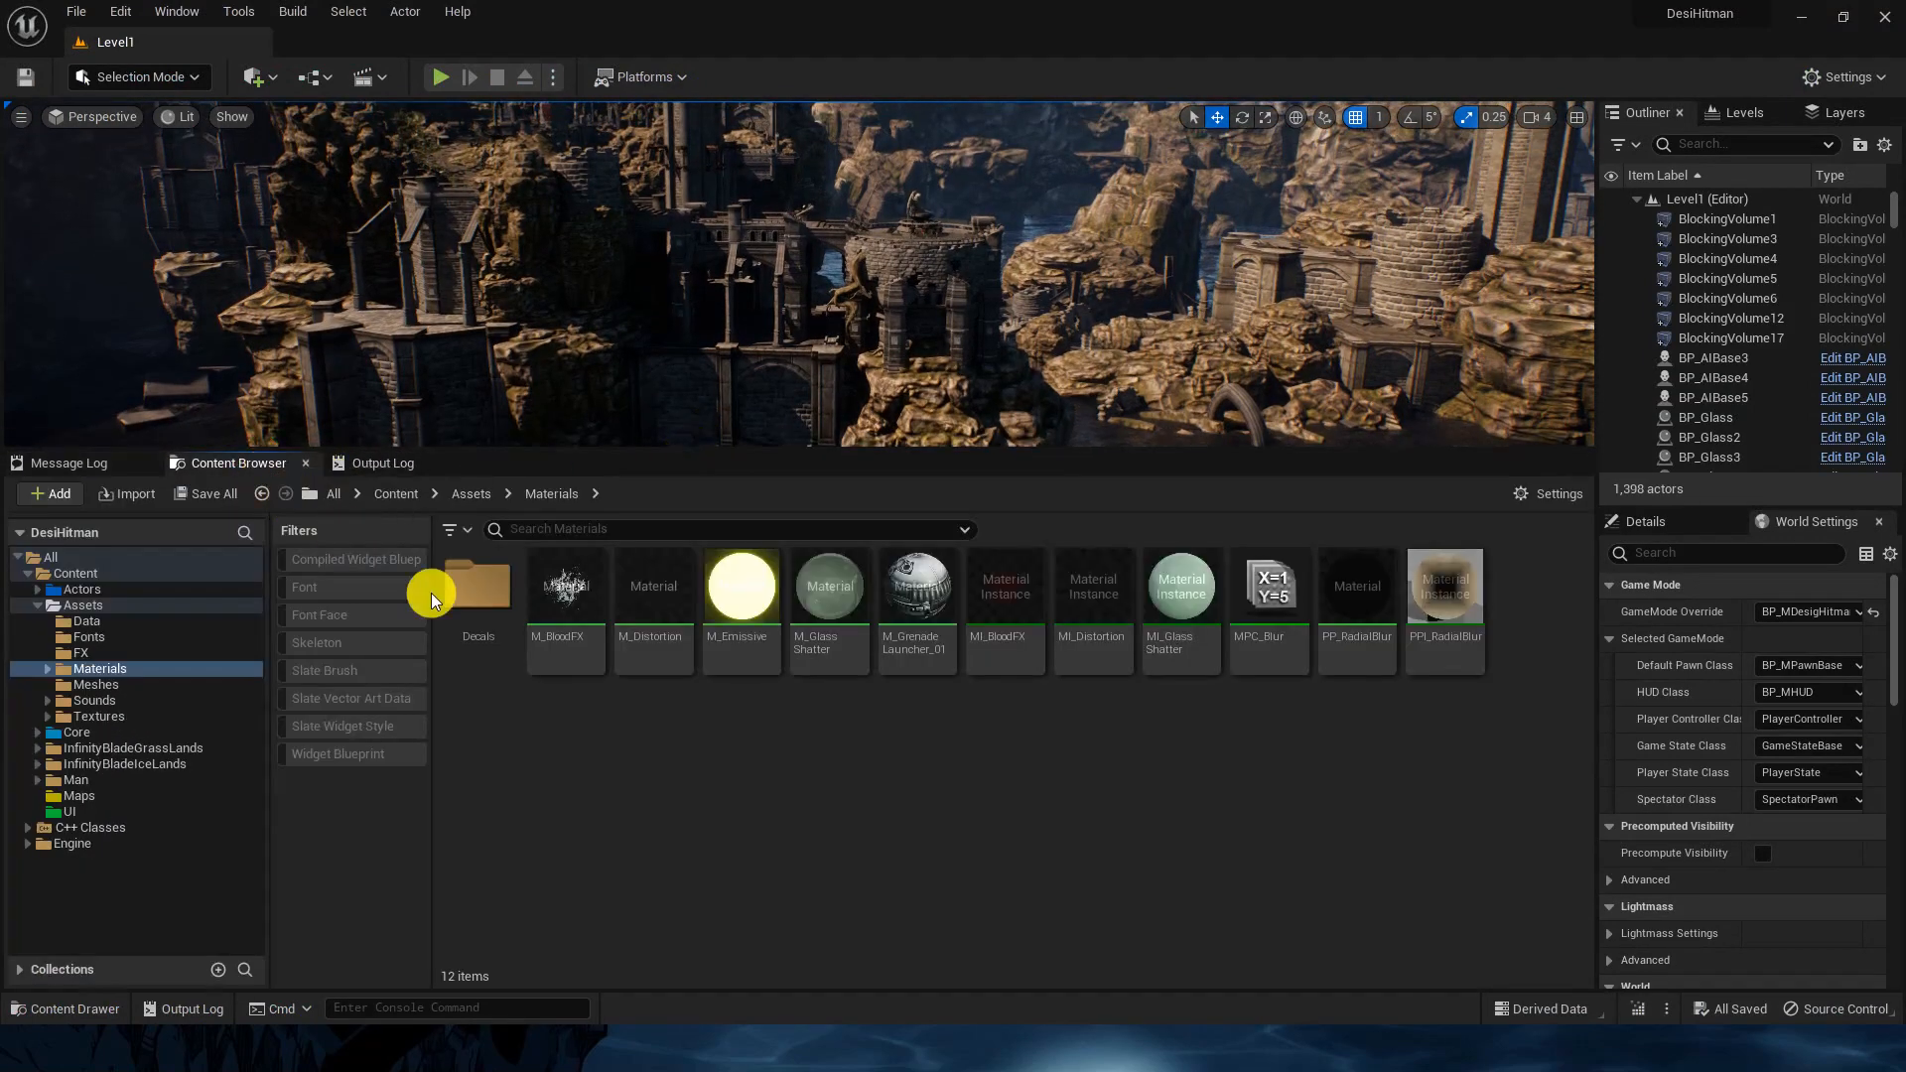
{"action": "left_click", "coordinate": [470, 495]}
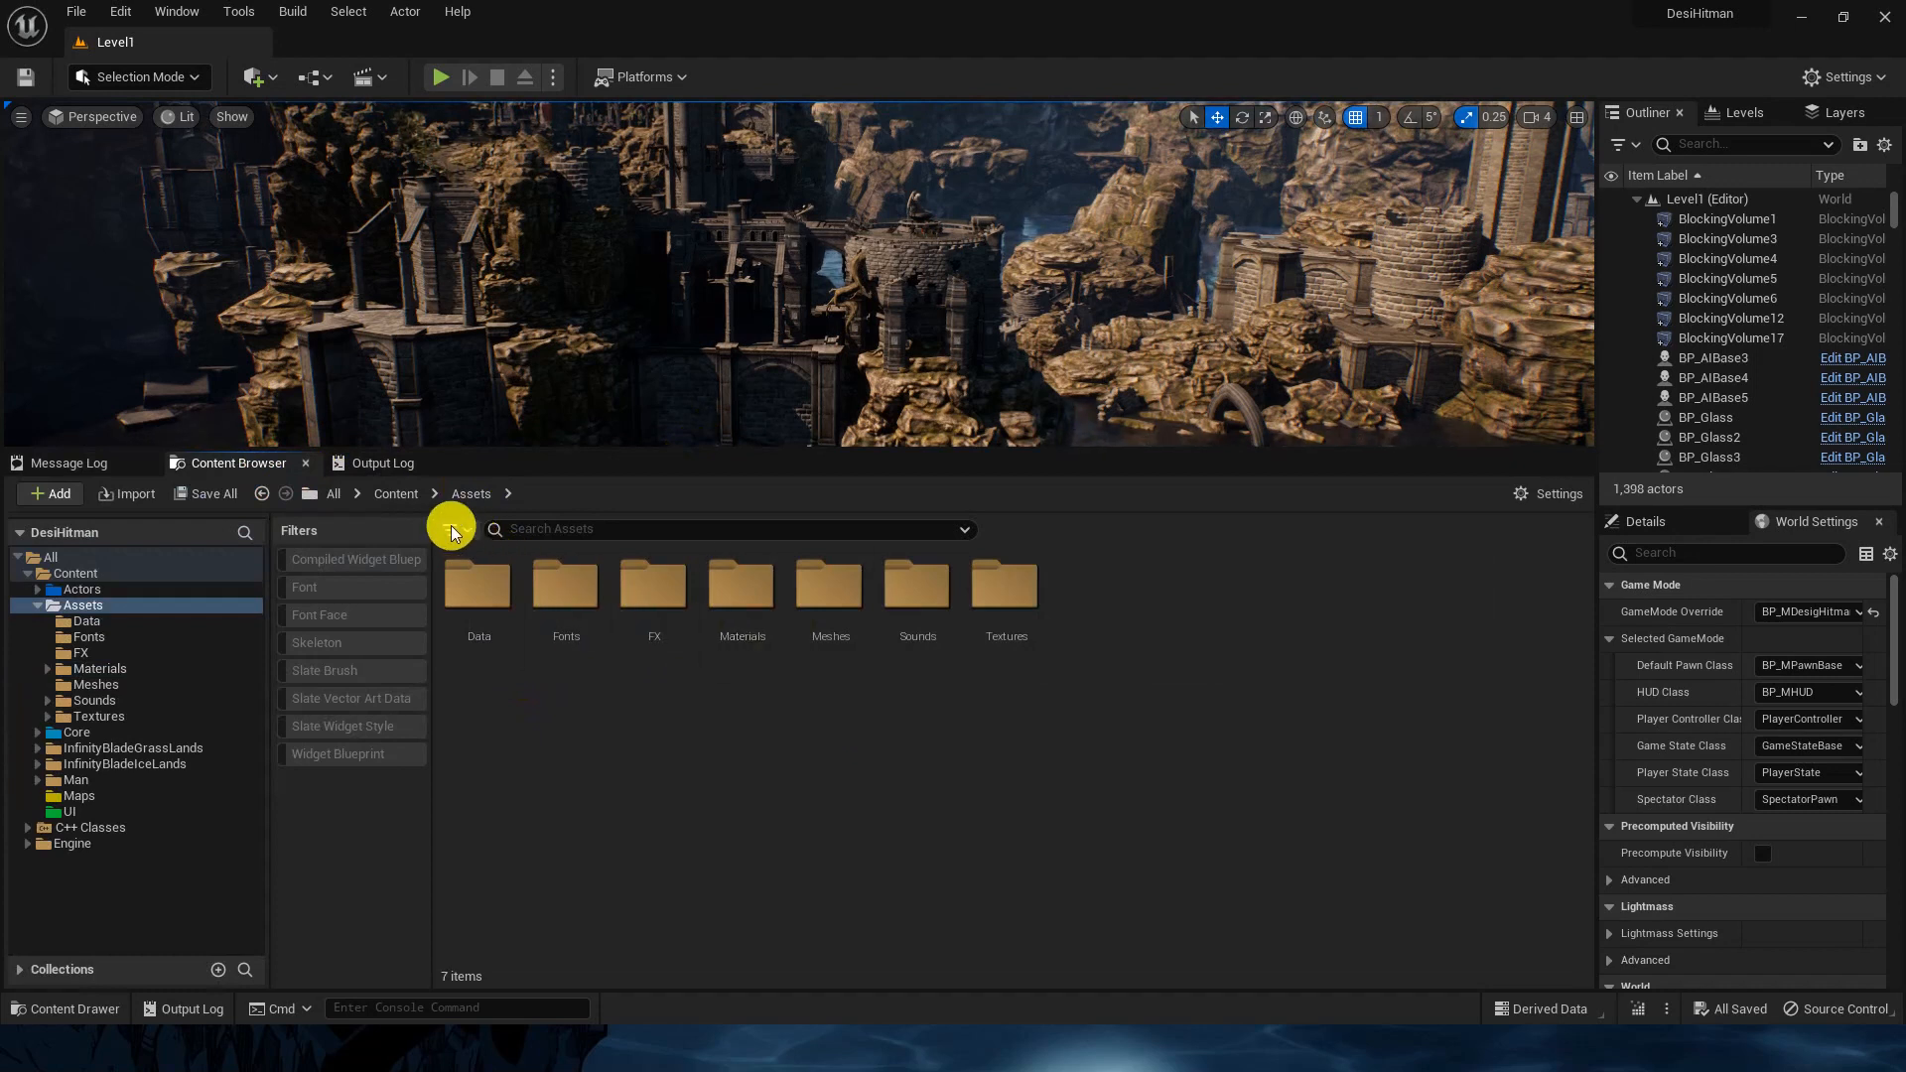
{"action": "left_click", "coordinate": [392, 495]}
{"action": "double_click", "coordinate": [565, 615]}
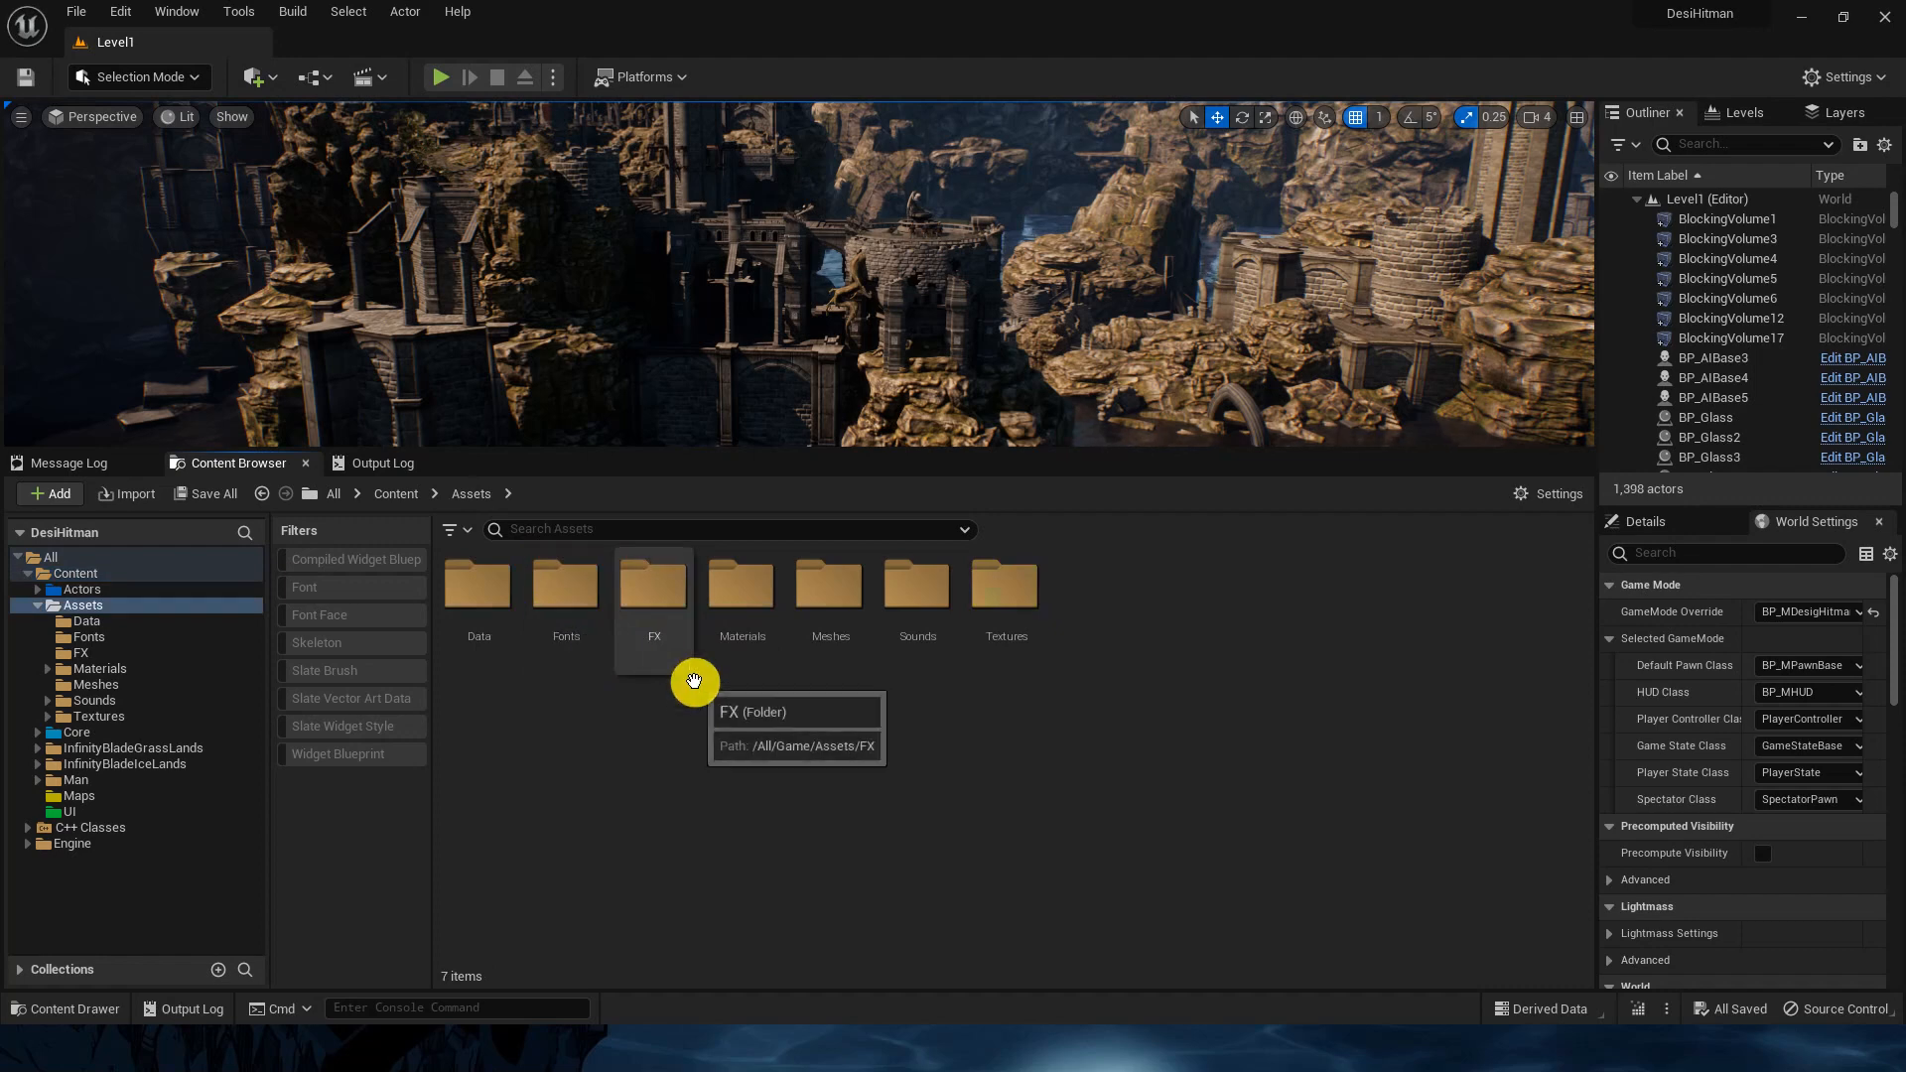
{"action": "double_click", "coordinate": [657, 650]}
Step: Create a Niagara System in the FX folder from selected emitters, adding the Fountain template as its emitter
{"action": "right_click", "coordinate": [783, 684]}
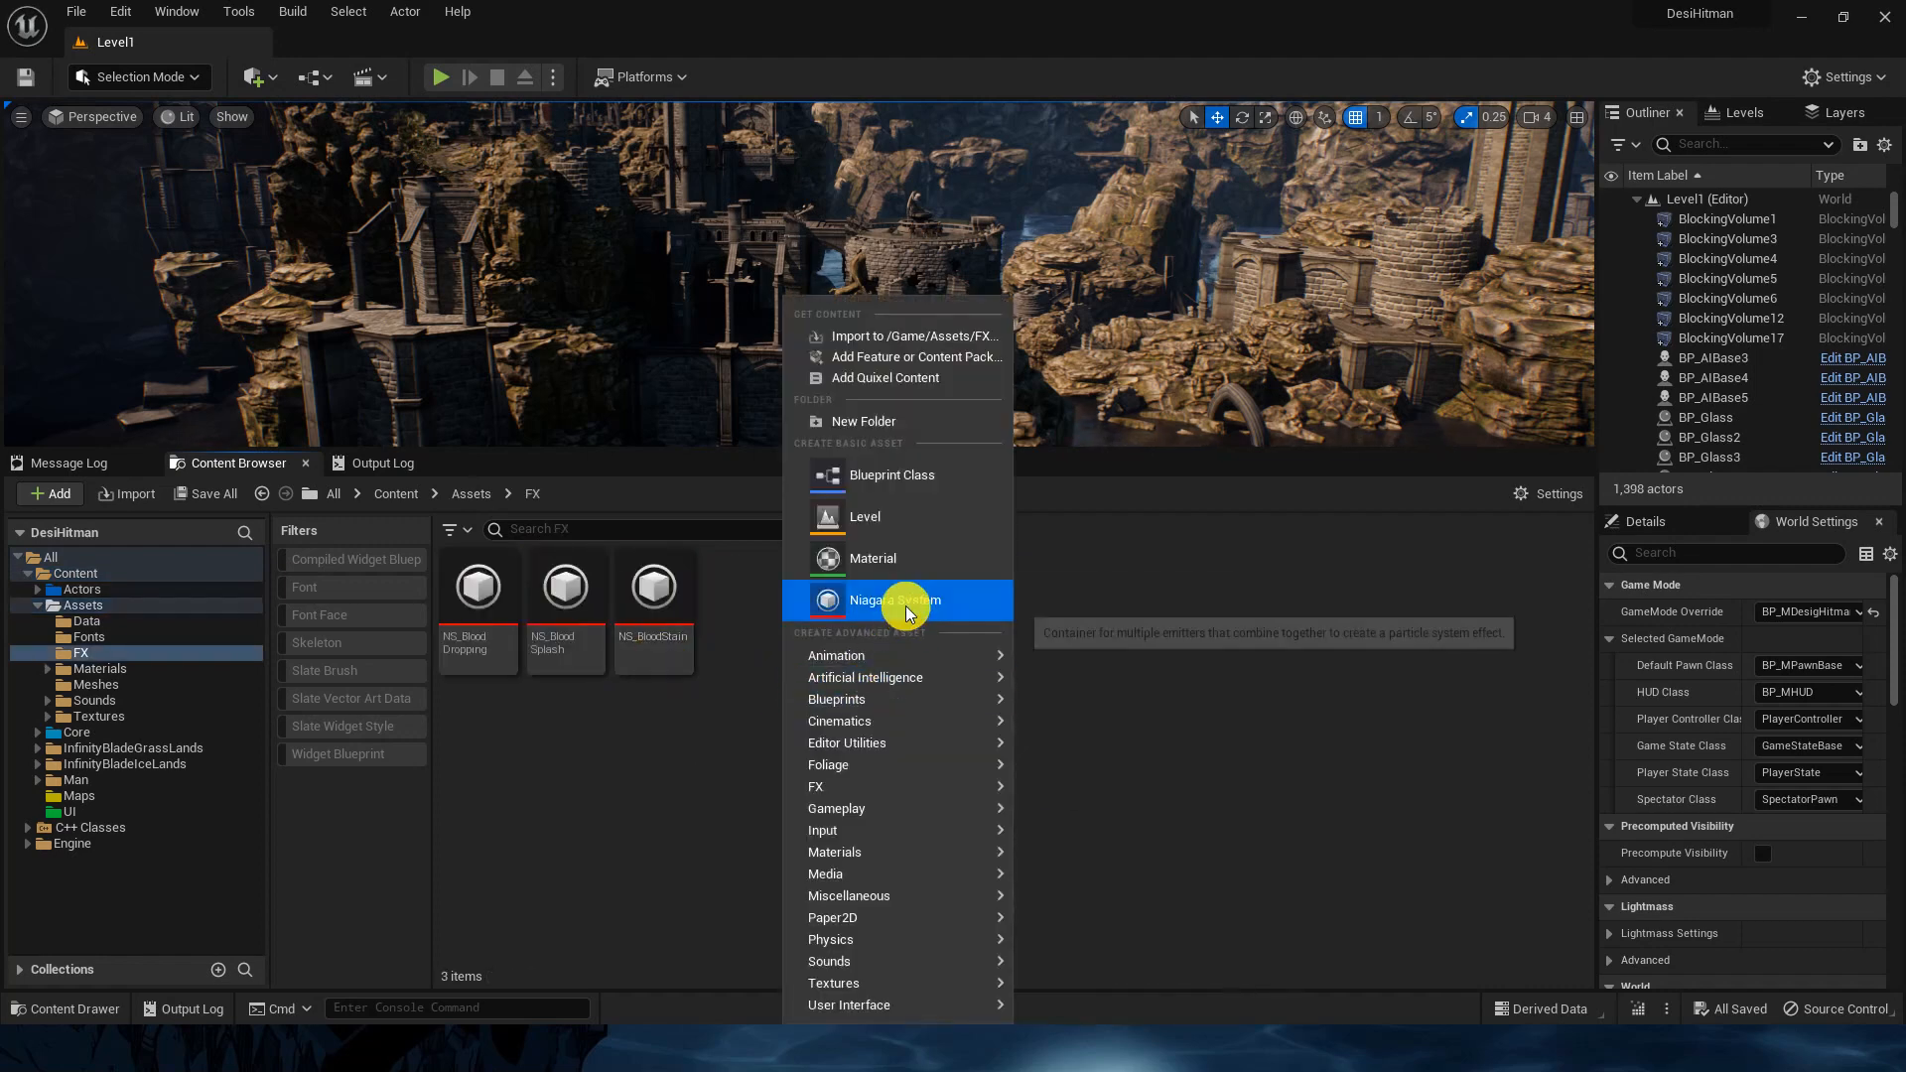
{"action": "left_click", "coordinate": [906, 612]}
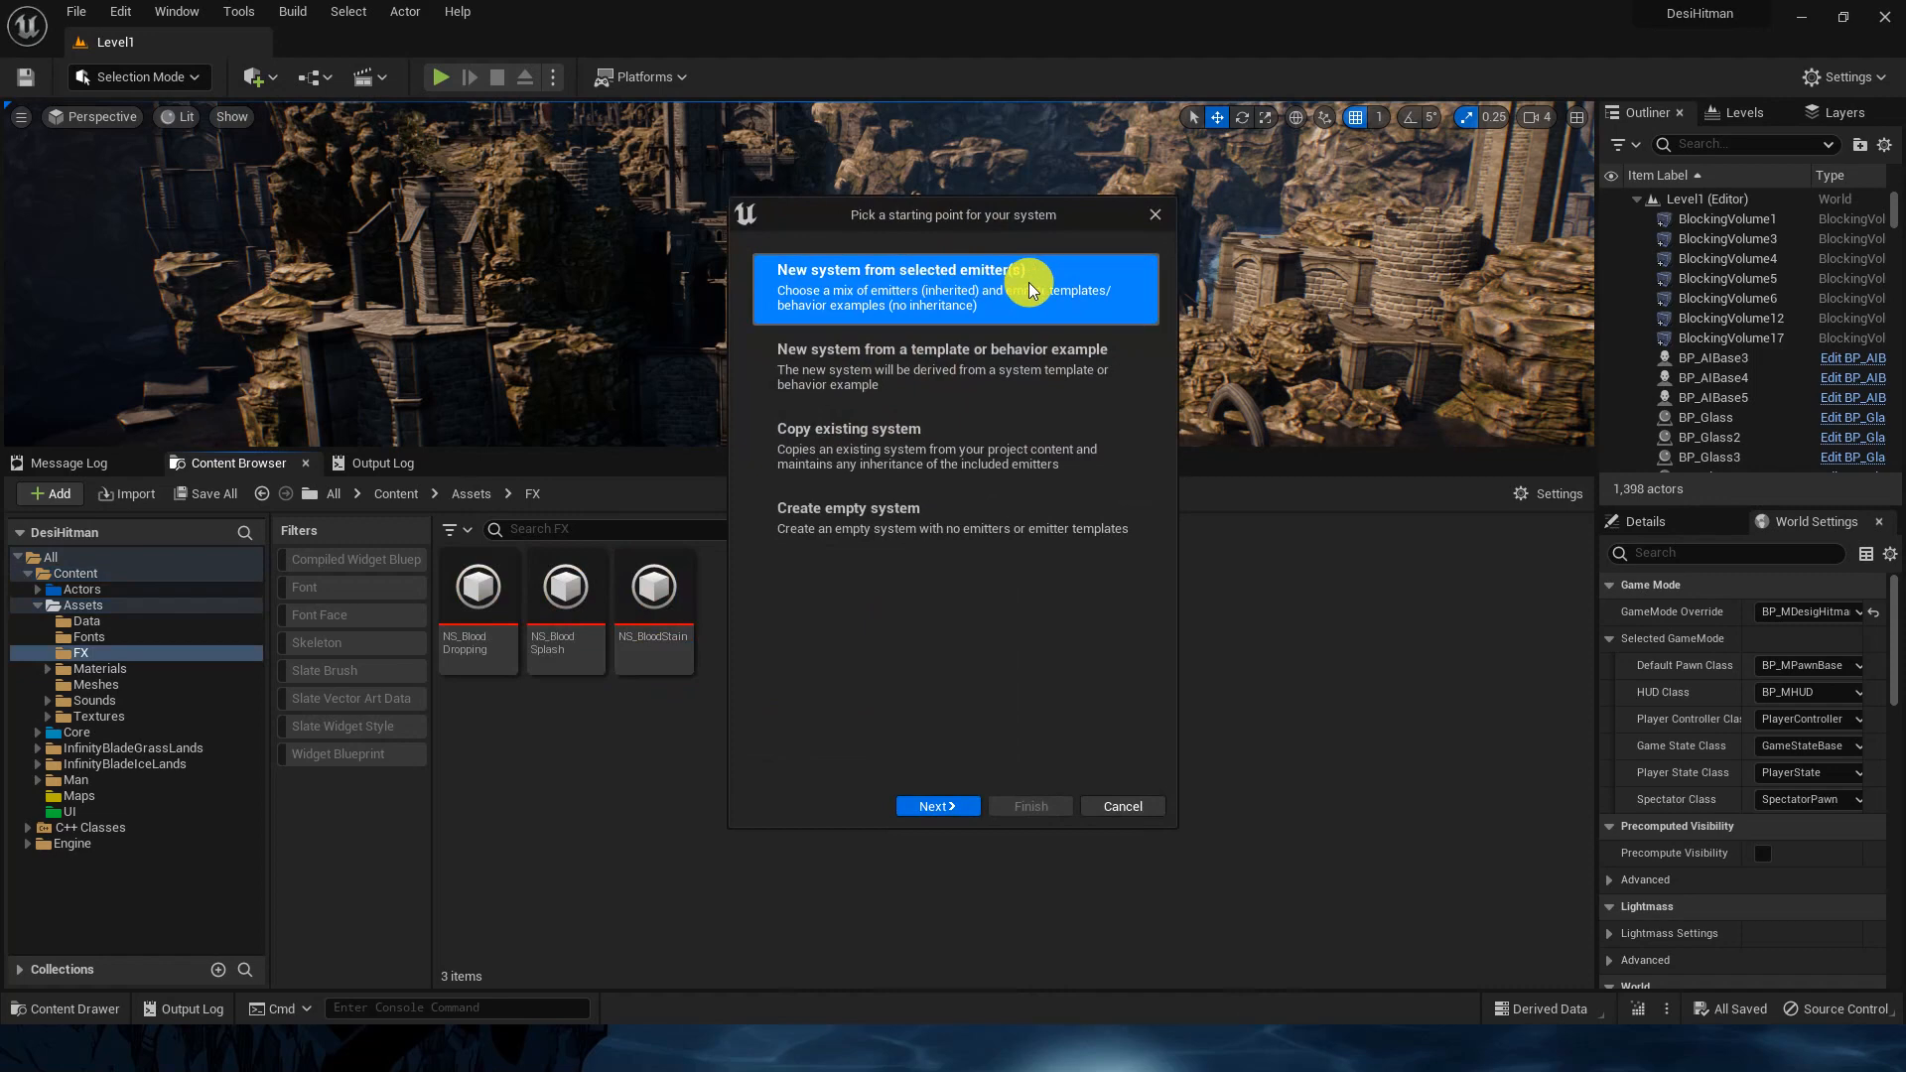
{"action": "left_click", "coordinate": [969, 802]}
{"action": "scroll", "coordinate": [1047, 481], "scroll_direction": "down", "scroll_amount": 1}
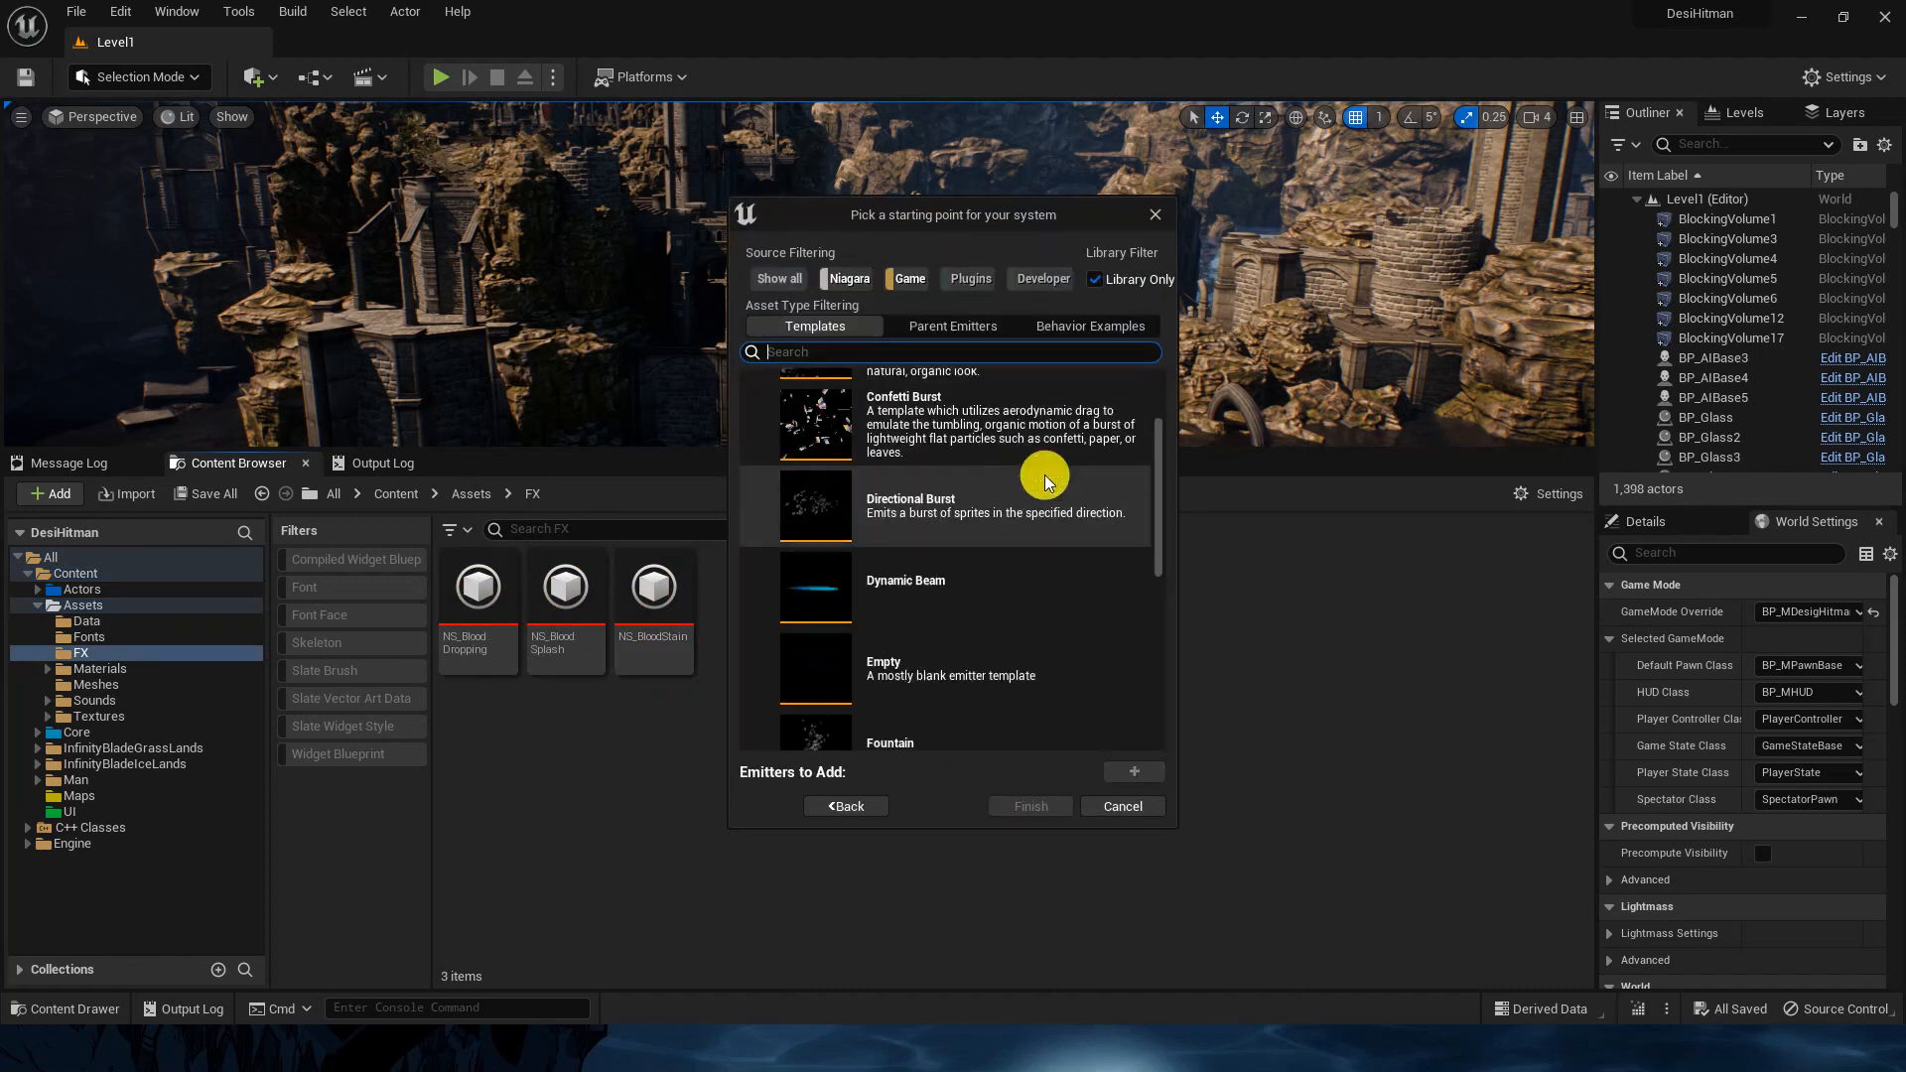
{"action": "scroll", "coordinate": [1044, 482], "scroll_direction": "down", "scroll_amount": 3}
{"action": "left_click", "coordinate": [980, 566]}
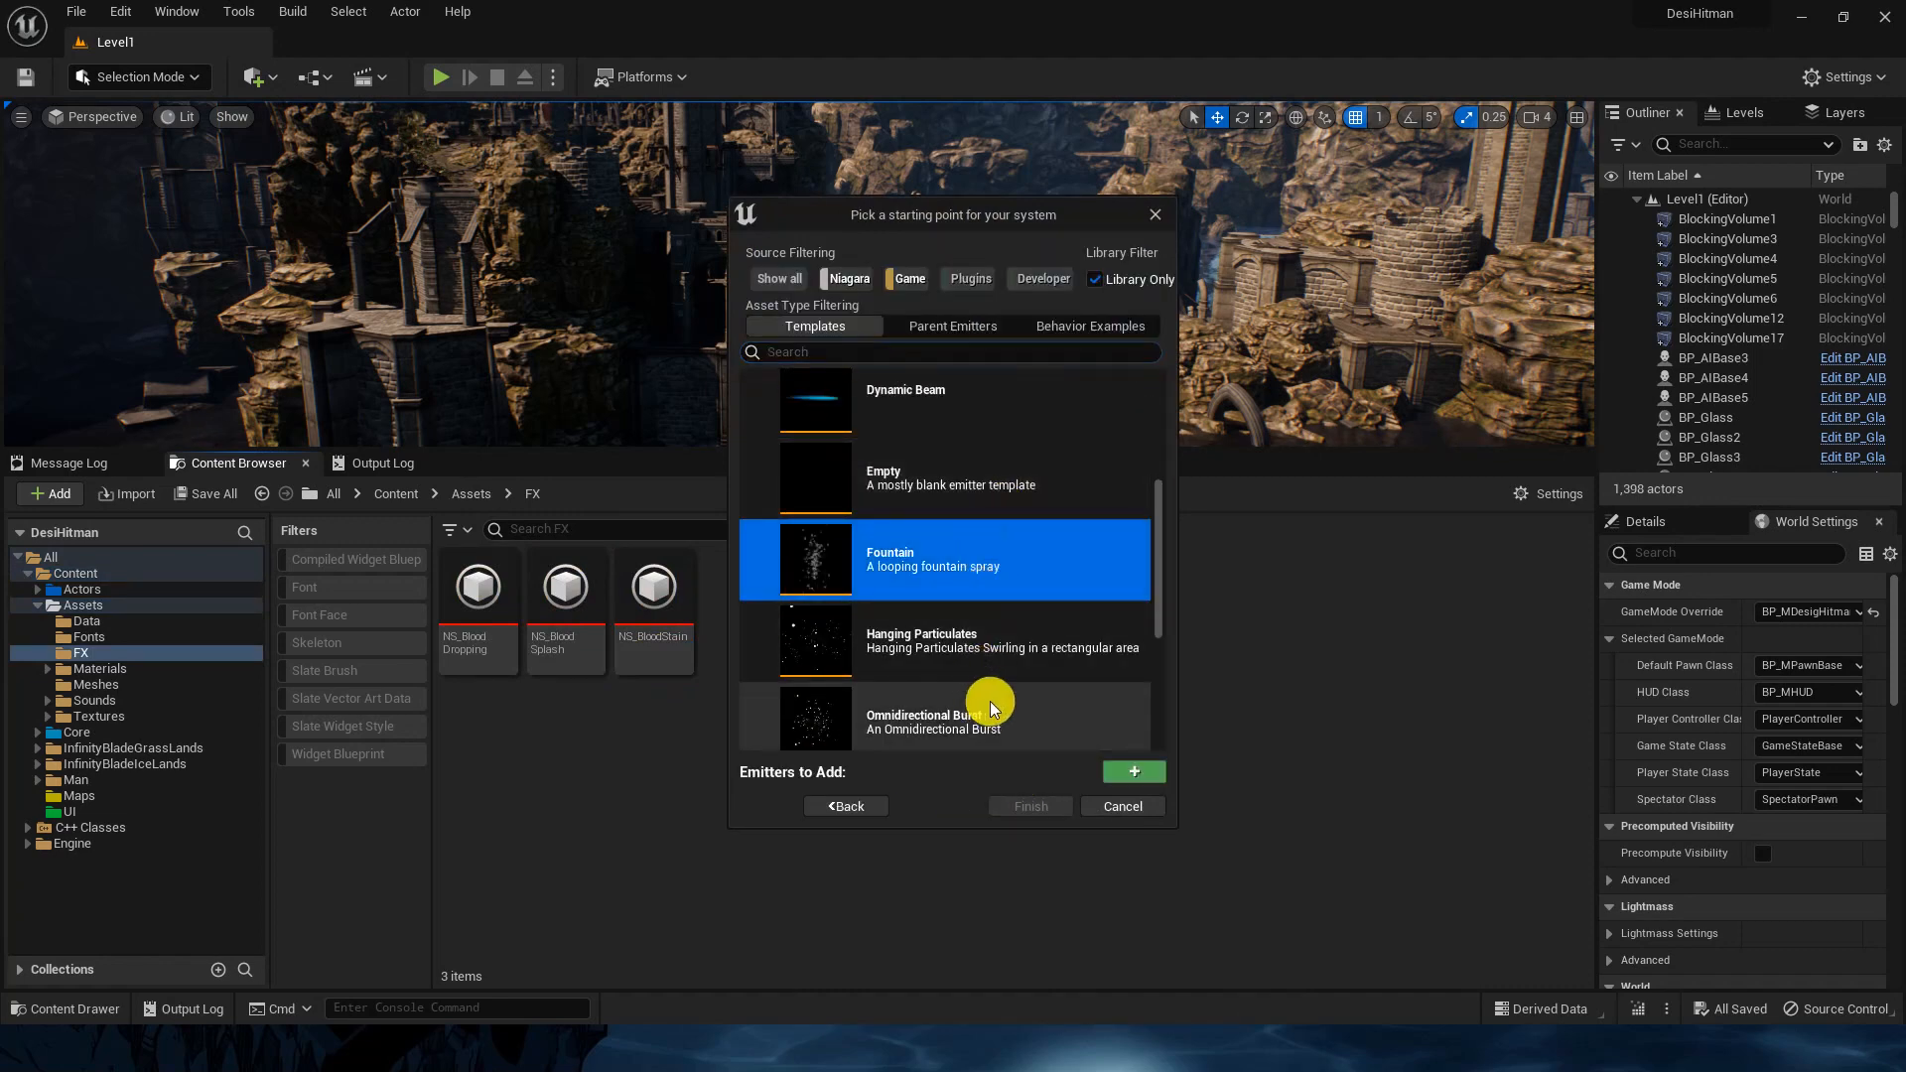
{"action": "left_click", "coordinate": [1130, 774]}
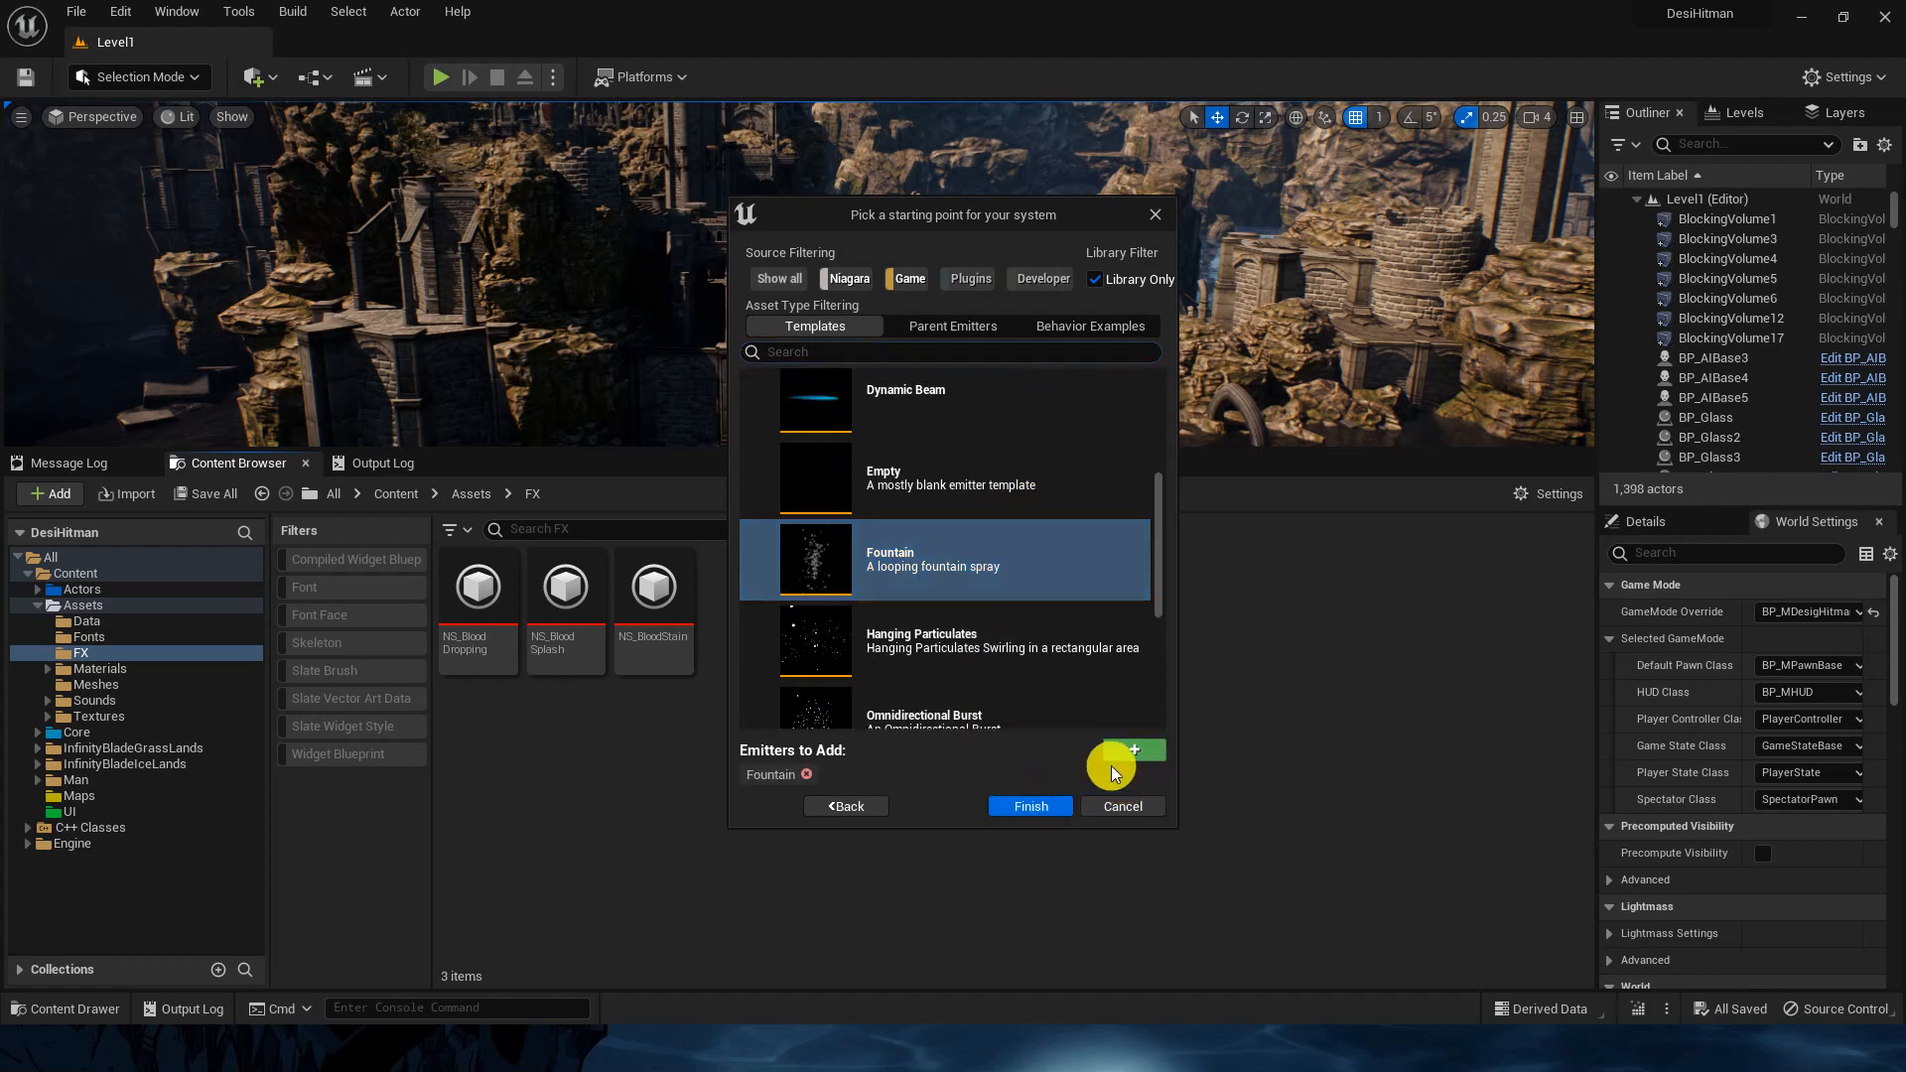
{"action": "left_click", "coordinate": [1048, 803]}
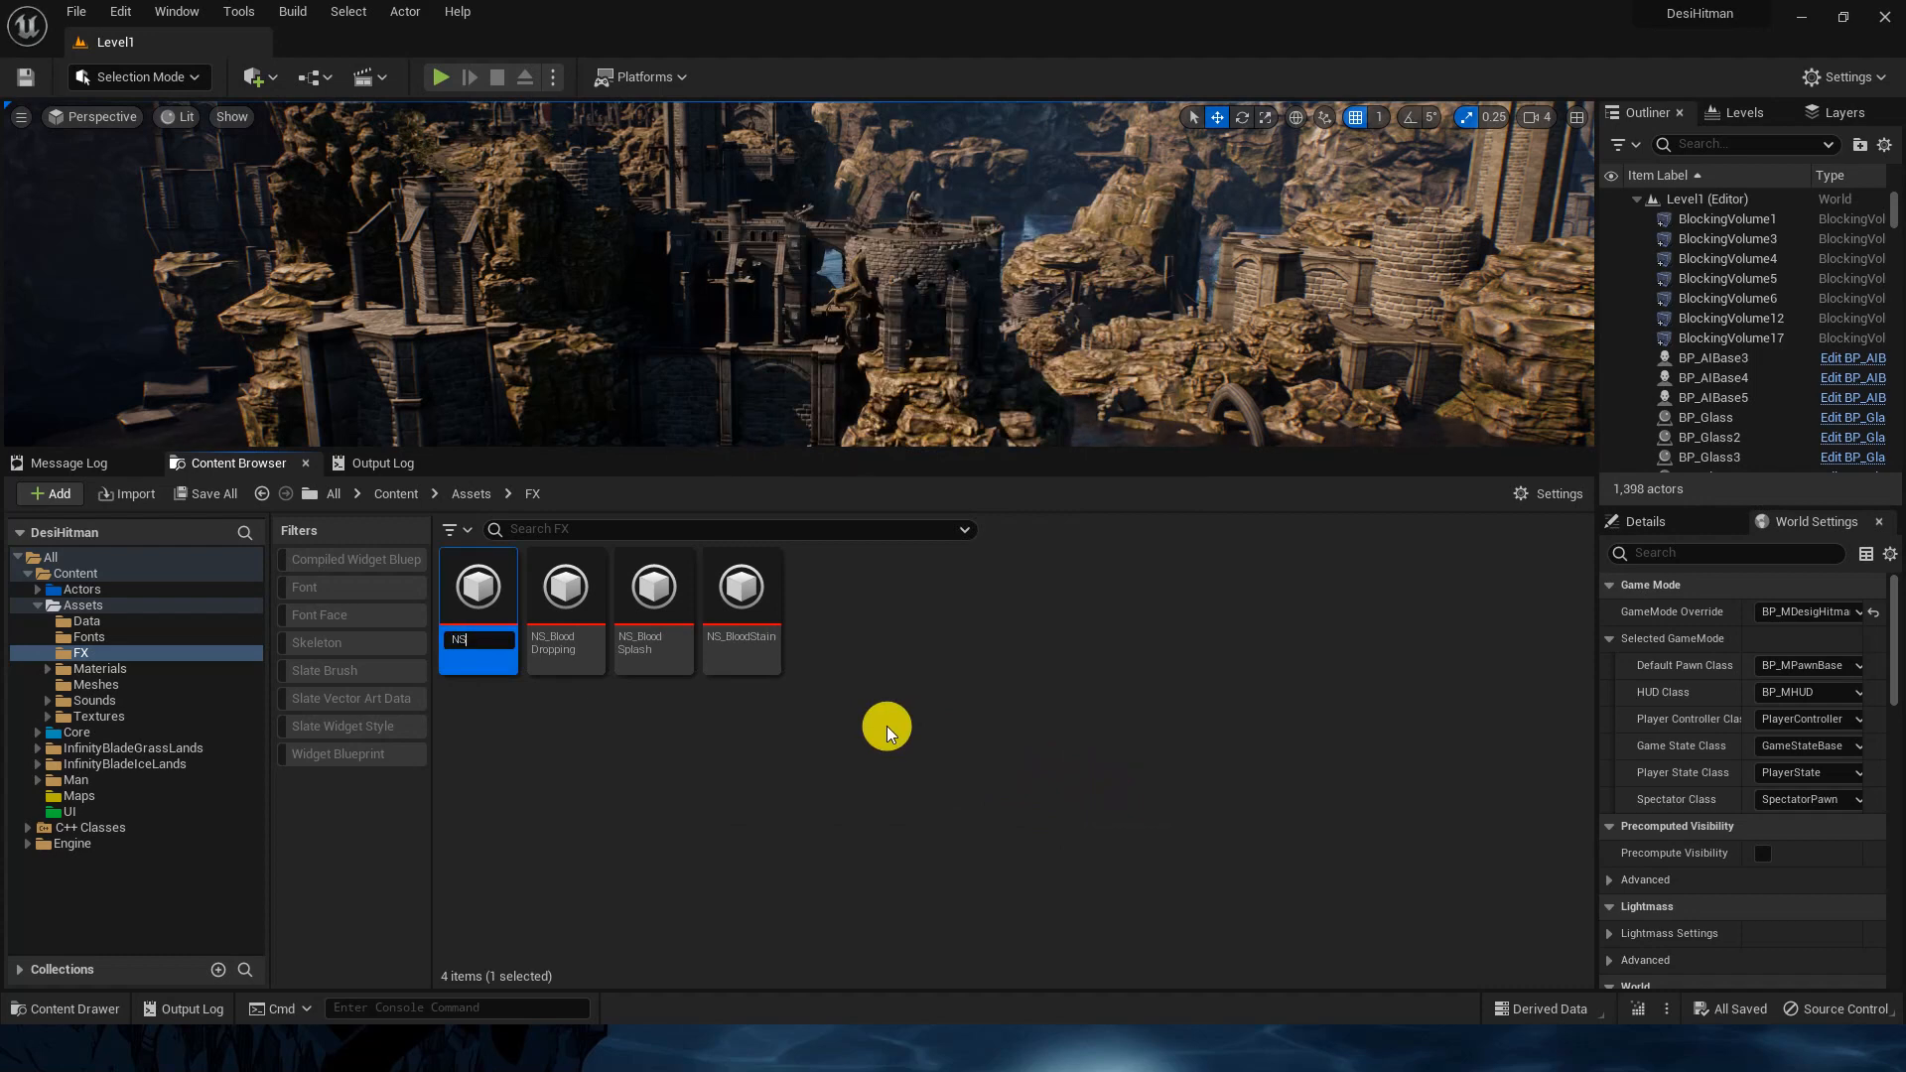
Step: Name the new Niagara system NS_Fire and save it
{"action": "type", "text": "NS_Fire"}
{"action": "key", "text": "Return"}
{"action": "key", "text": "ctrl+s"}
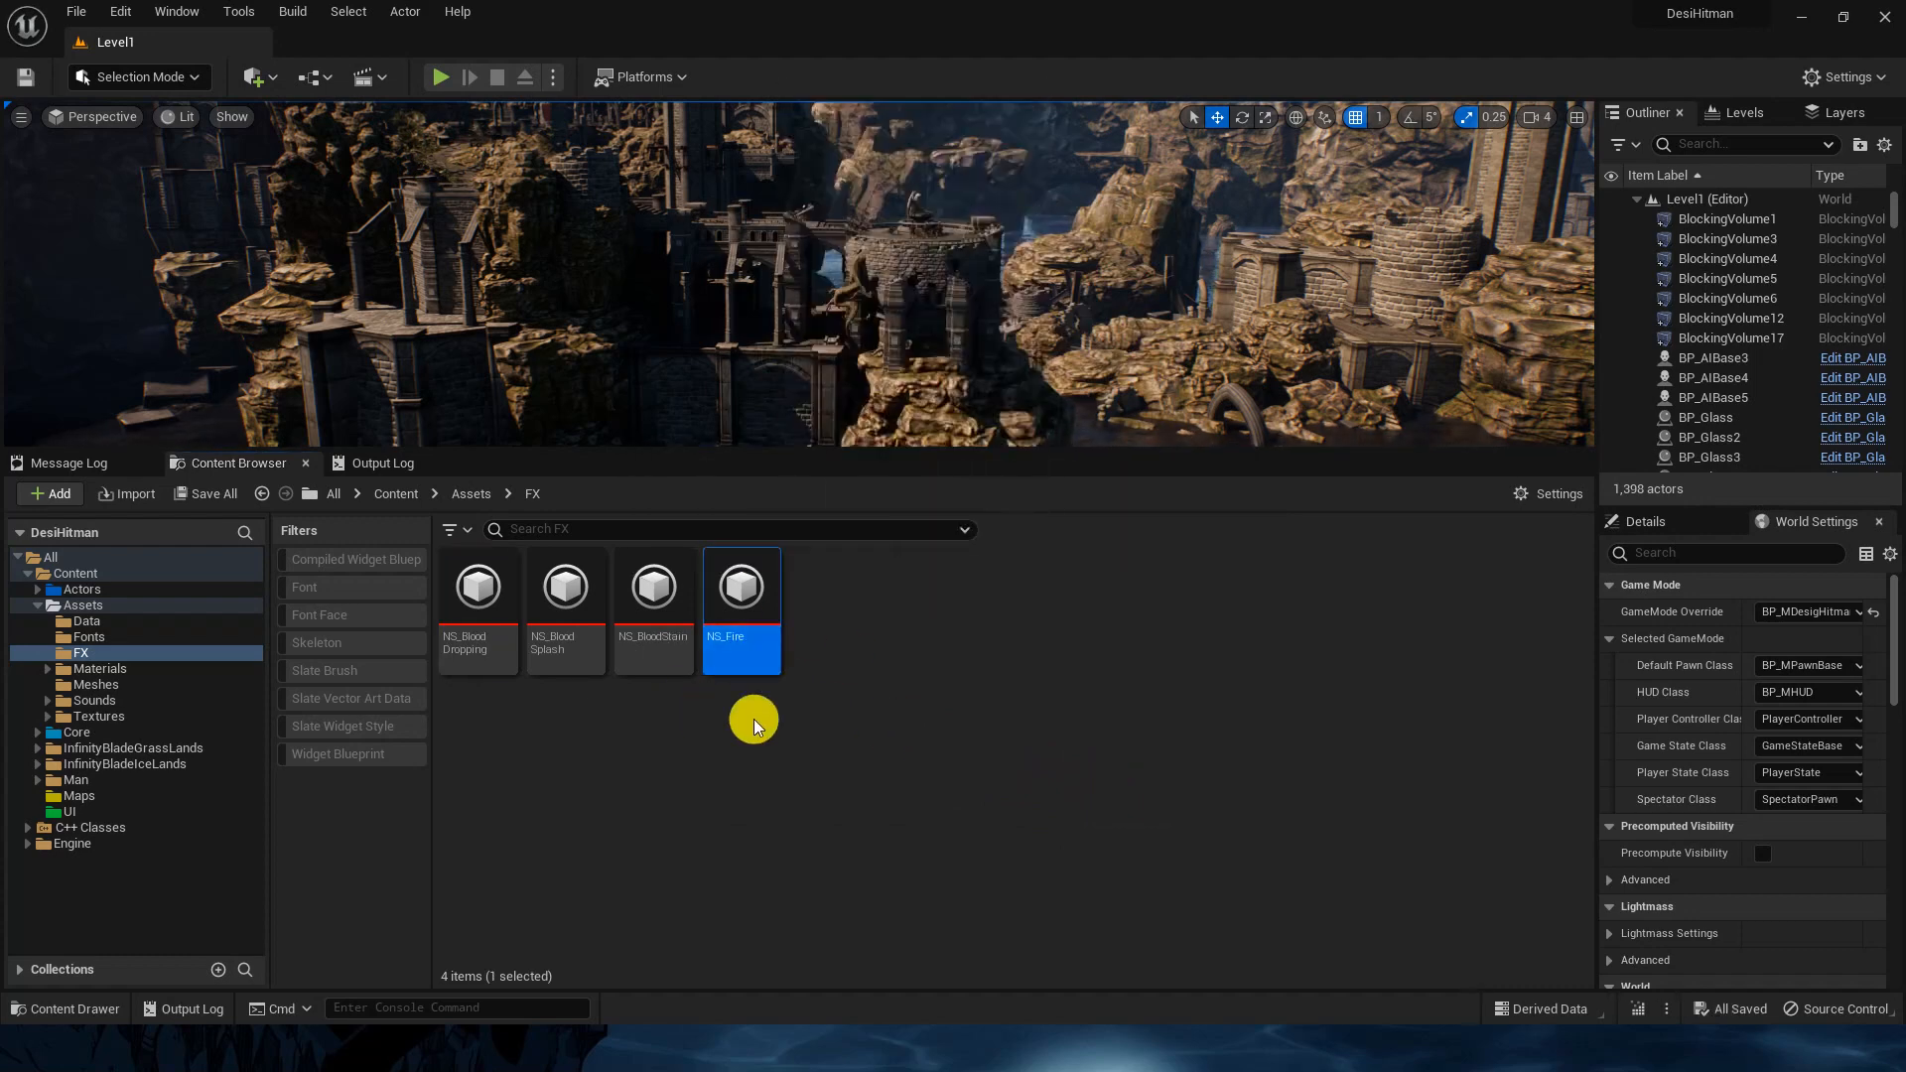
Step: Open NS_Fire in the Niagara editor with its whole Fountain emitter stack in view
{"action": "key", "text": "Return"}
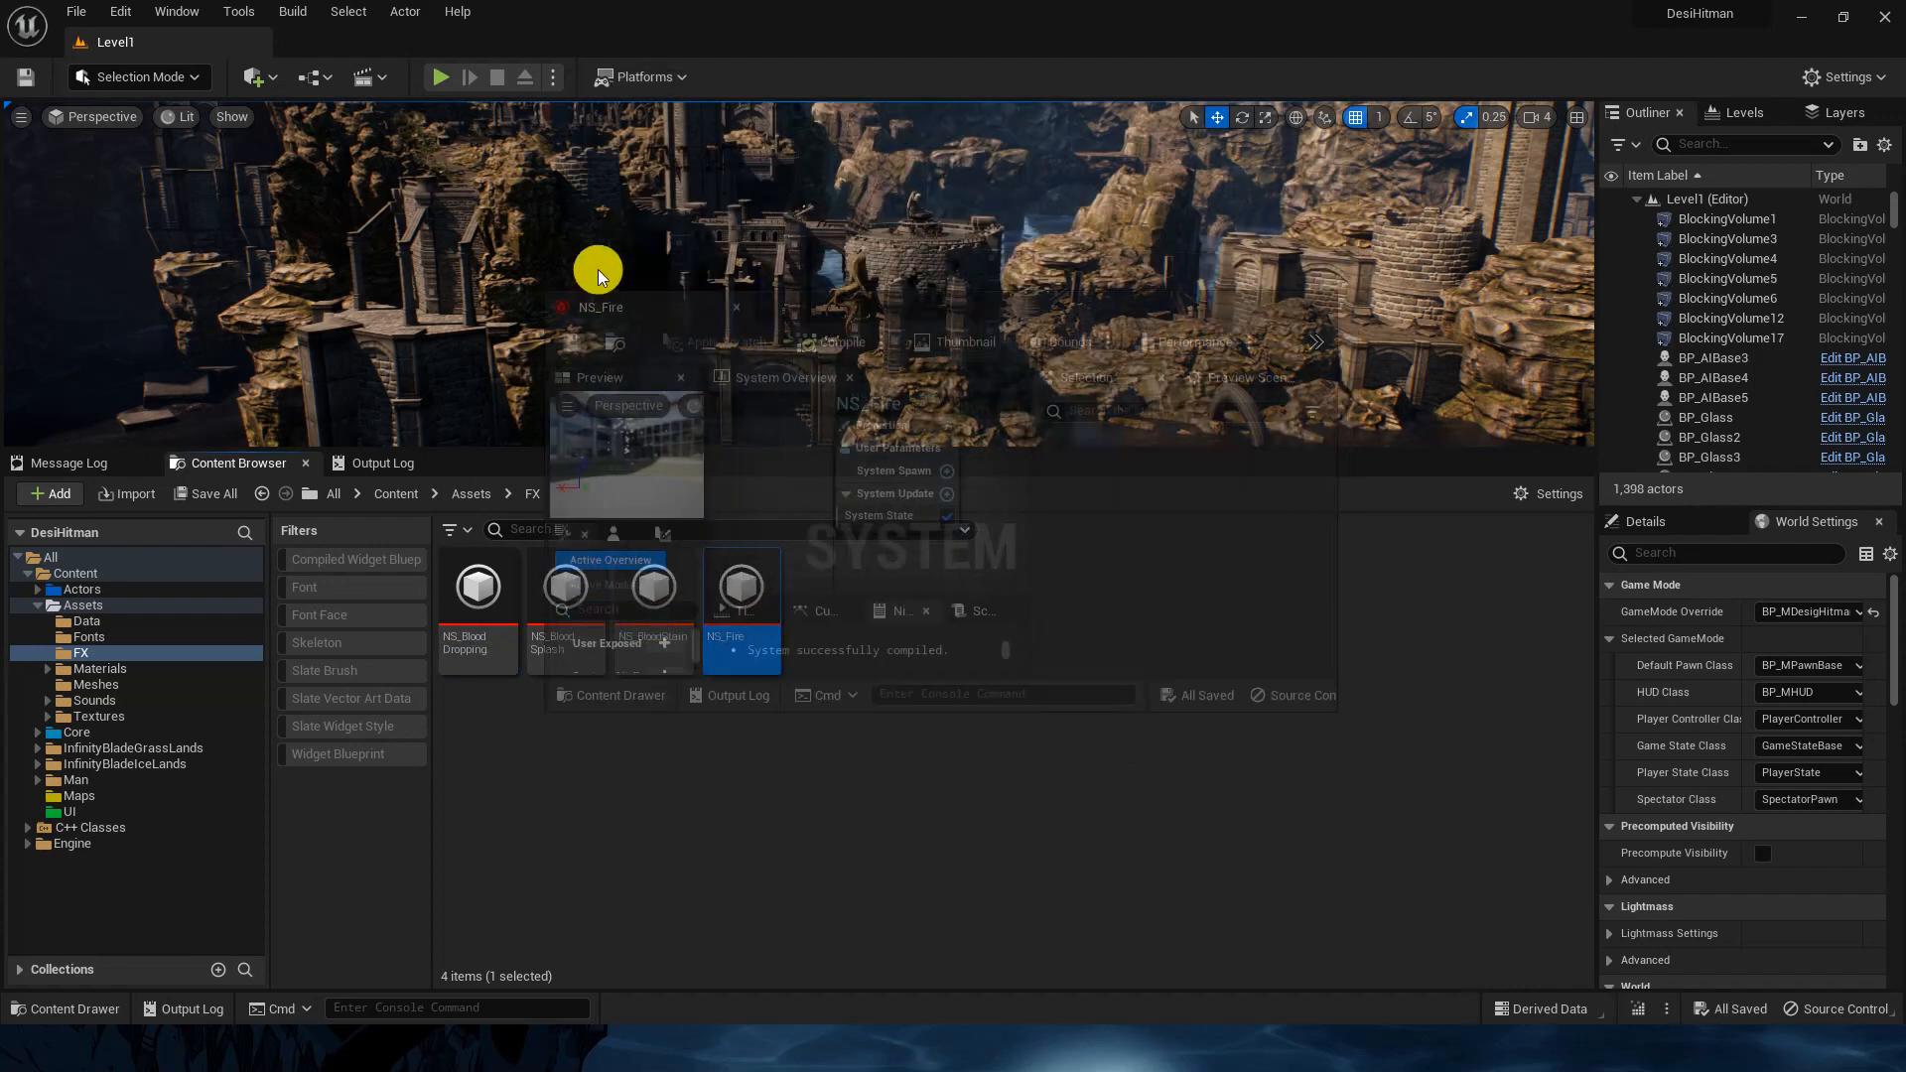
{"action": "right_click_drag", "start_coordinate": [663, 317], "coordinate": [635, 491]}
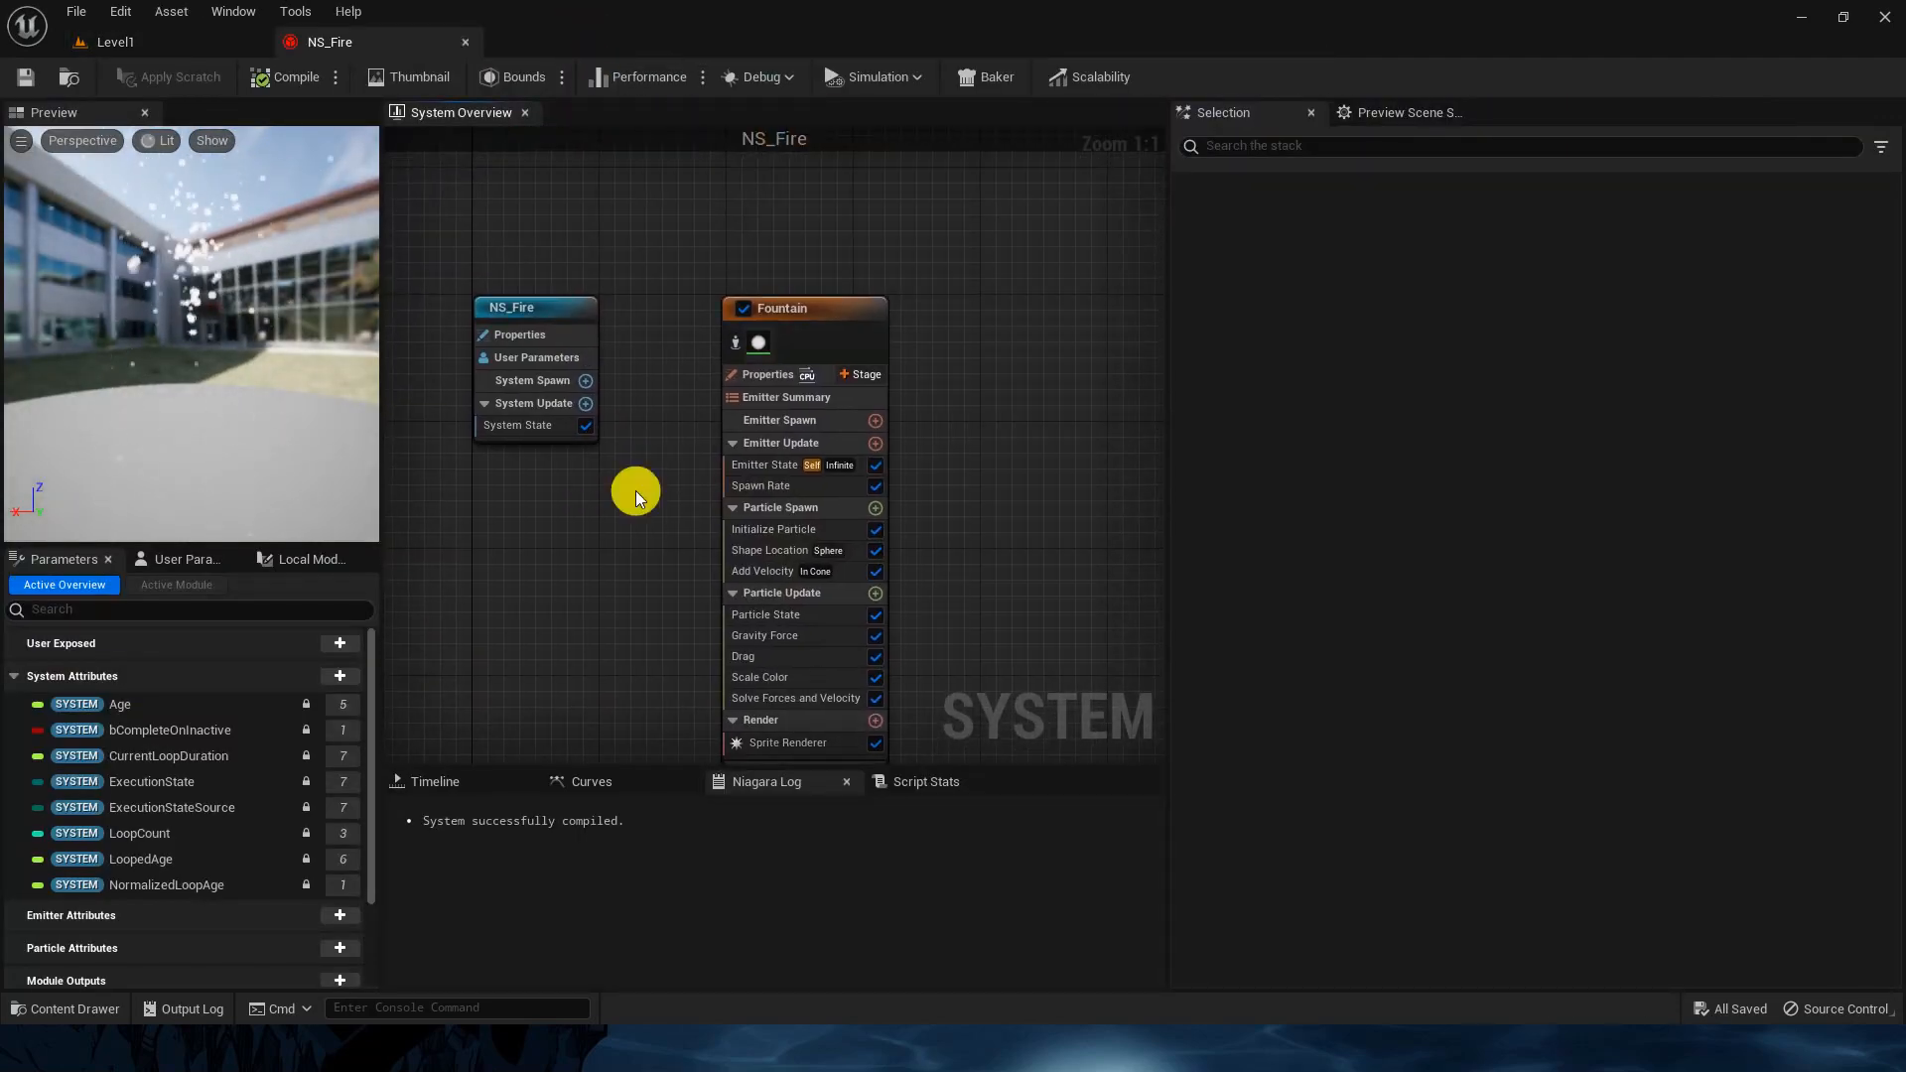
{"action": "right_click_drag", "start_coordinate": [933, 451], "coordinate": [974, 359]}
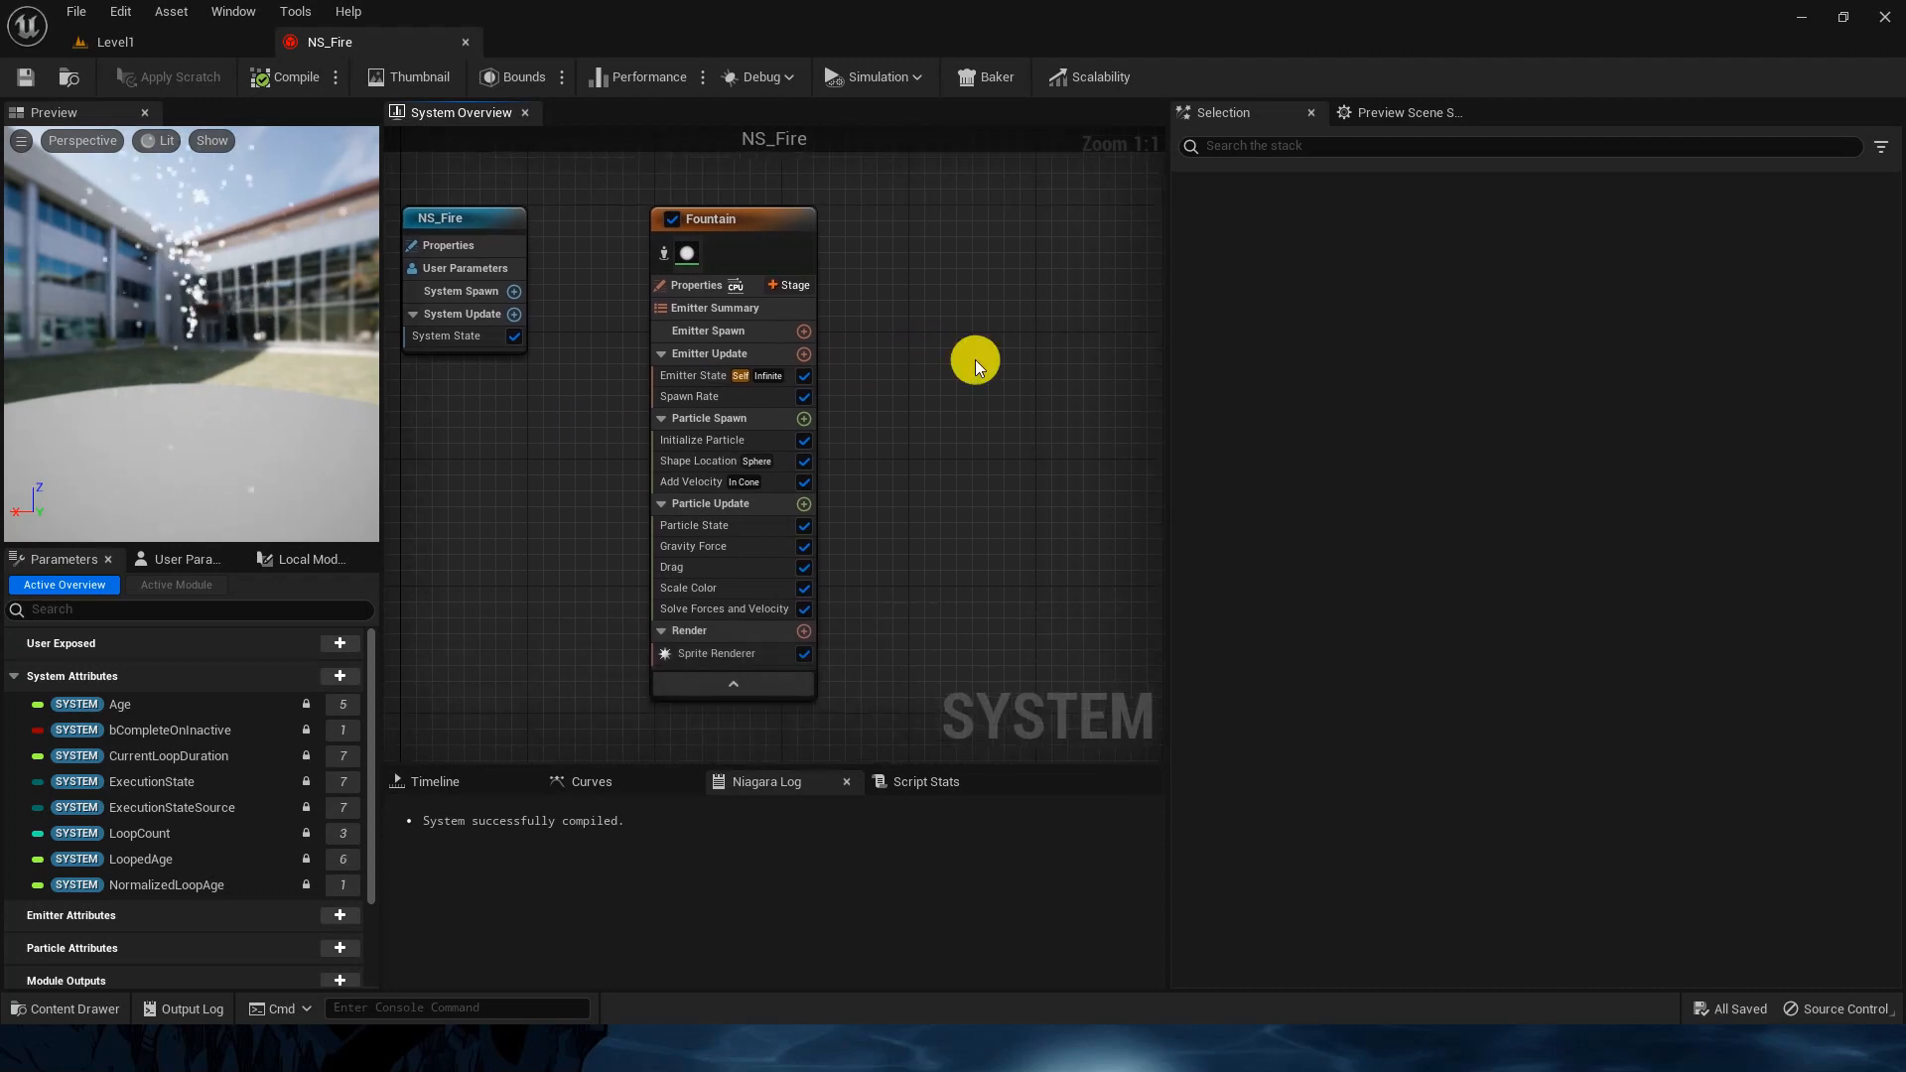
Step: Search the Fountain Sprite Renderer's material choices for "fire" and enable Show Developers Content for the asset list
{"action": "left_click", "coordinate": [707, 651]}
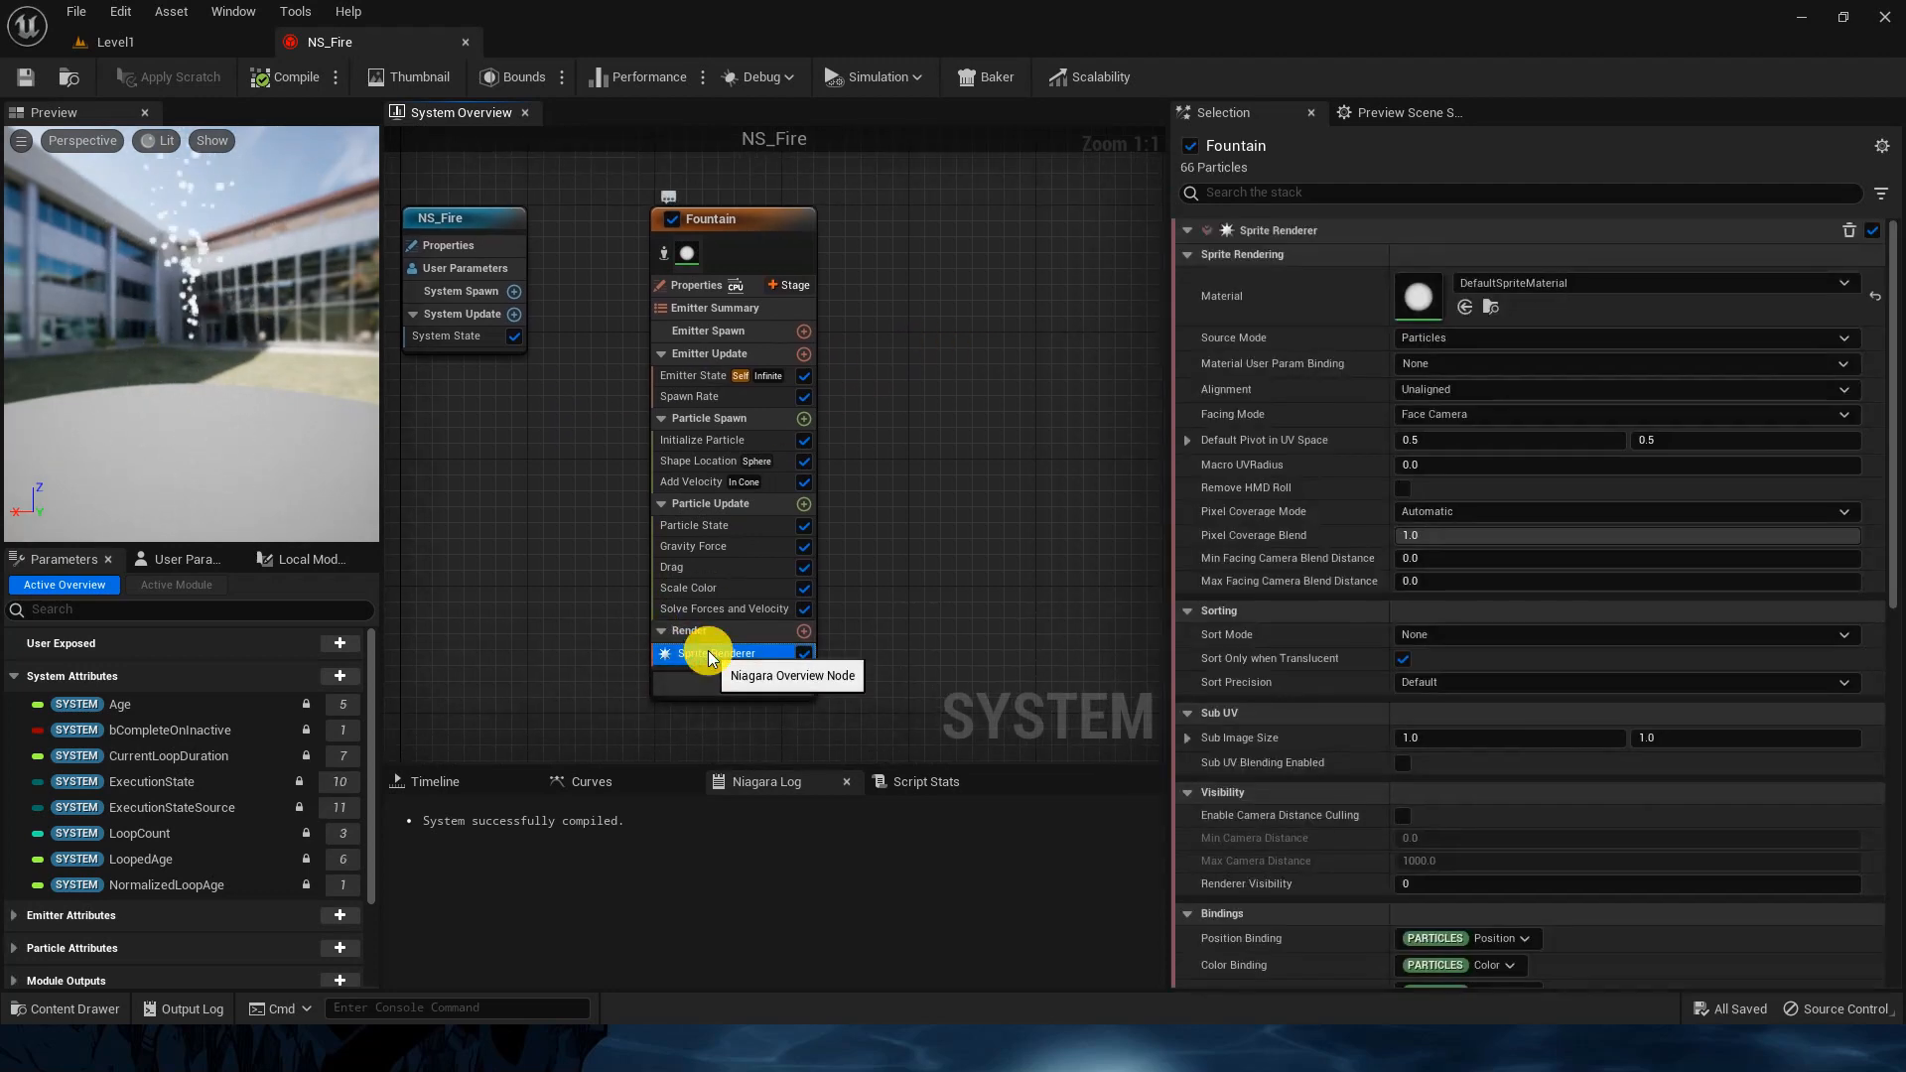
{"action": "left_click", "coordinate": [1545, 287]}
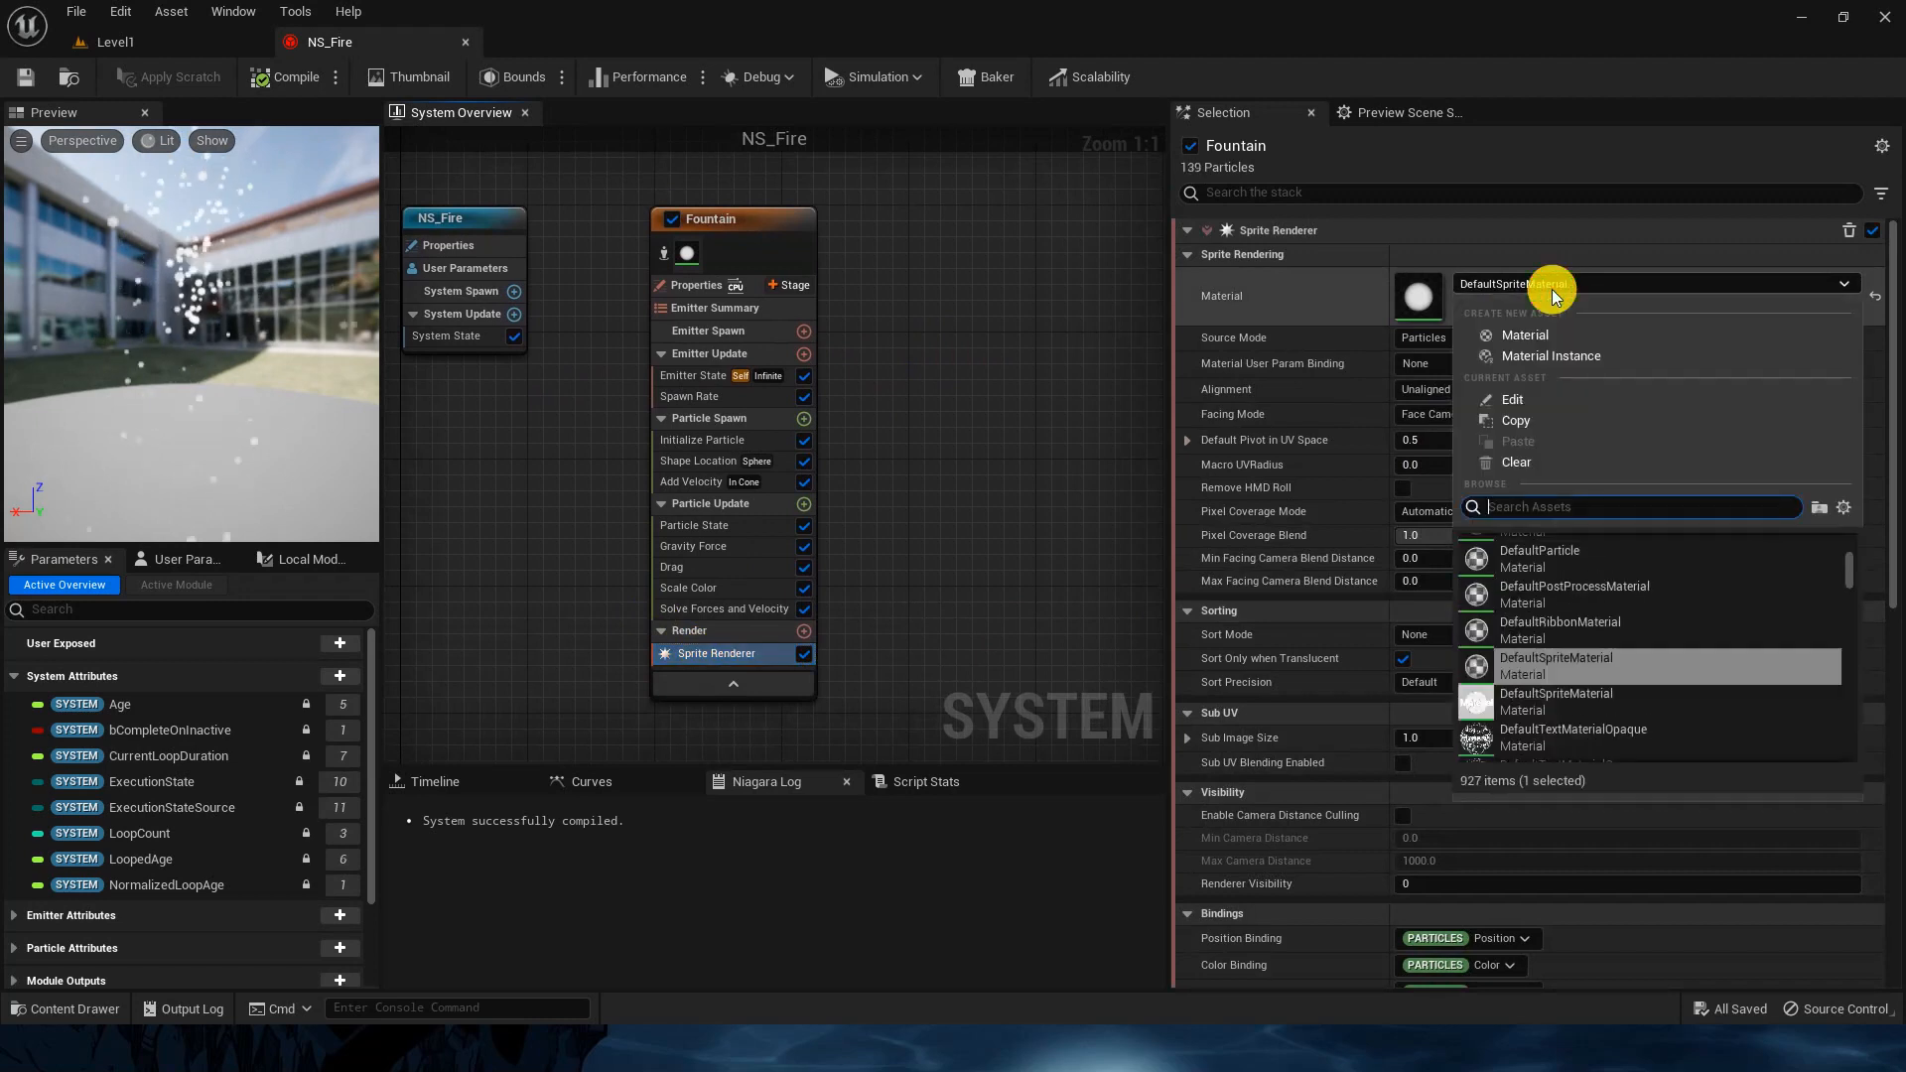
{"action": "type", "text": "fire"}
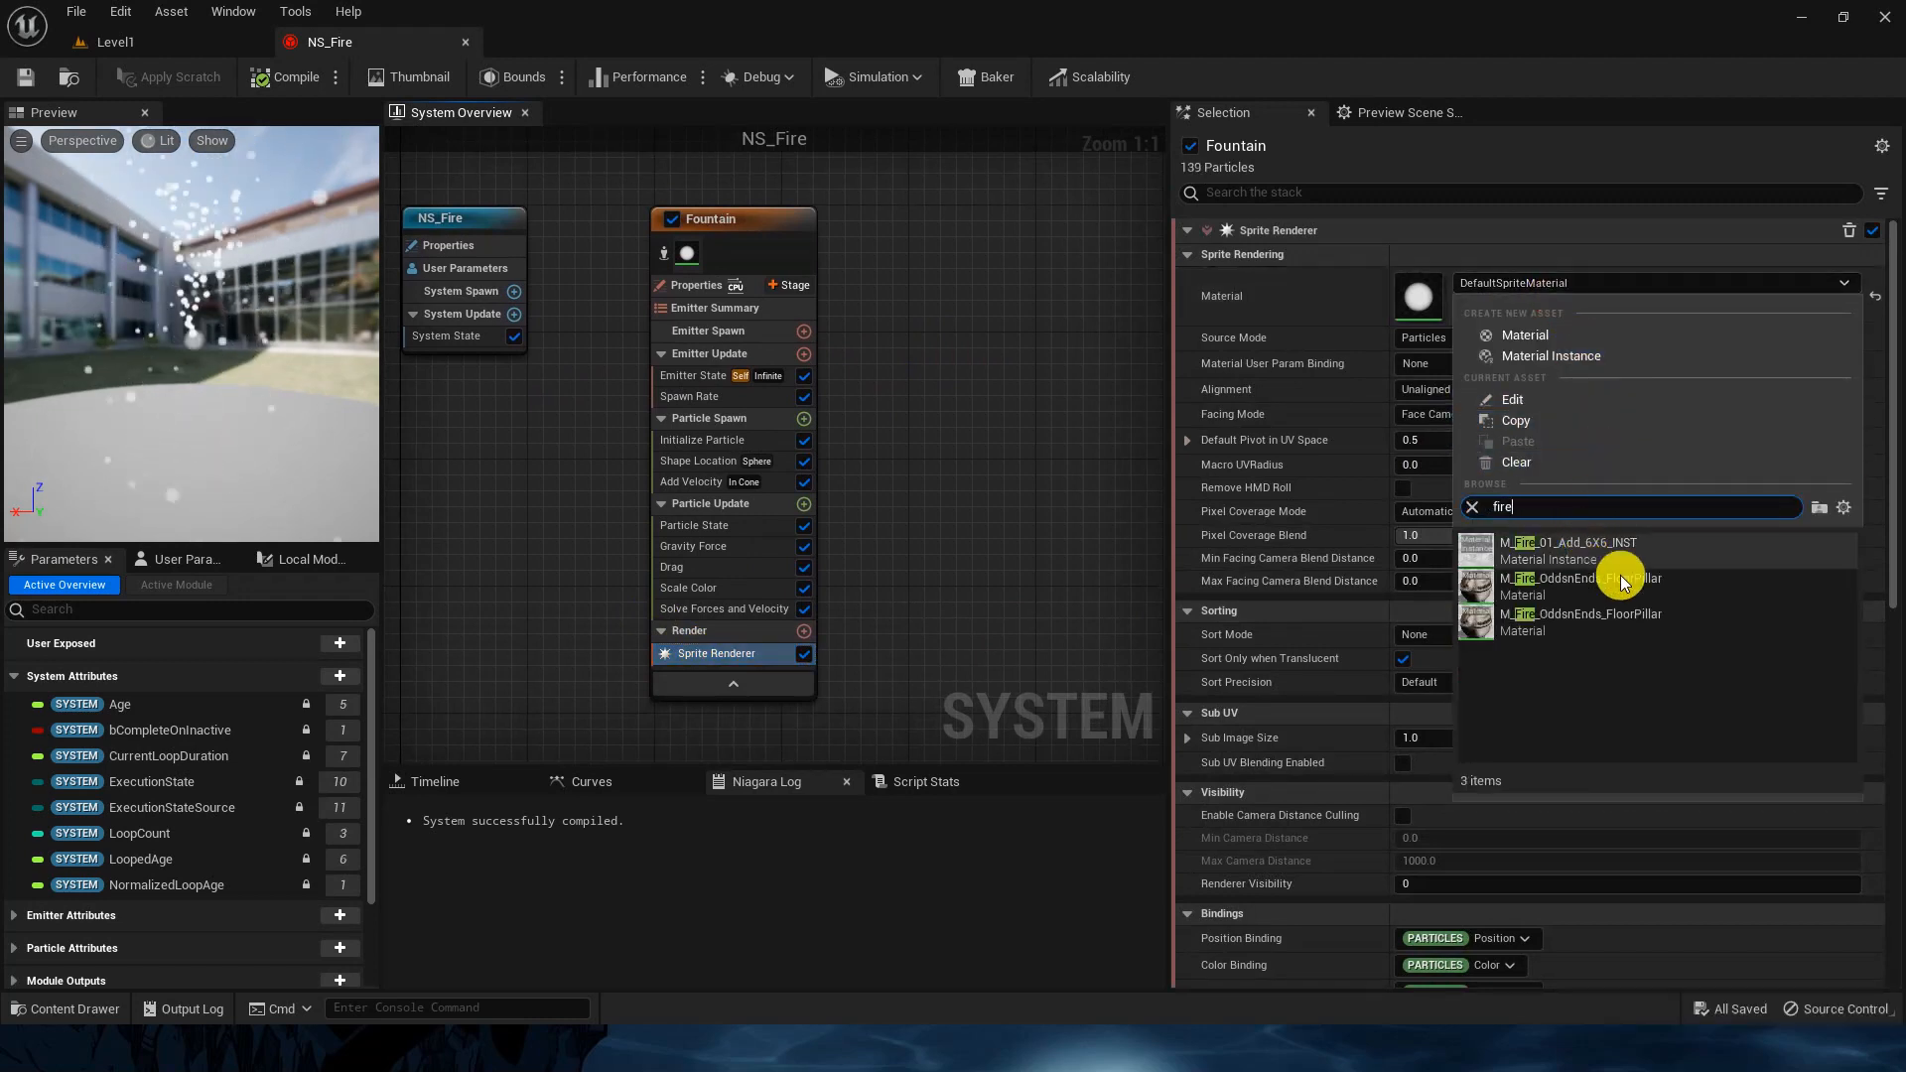
{"action": "left_click", "coordinate": [1842, 510]}
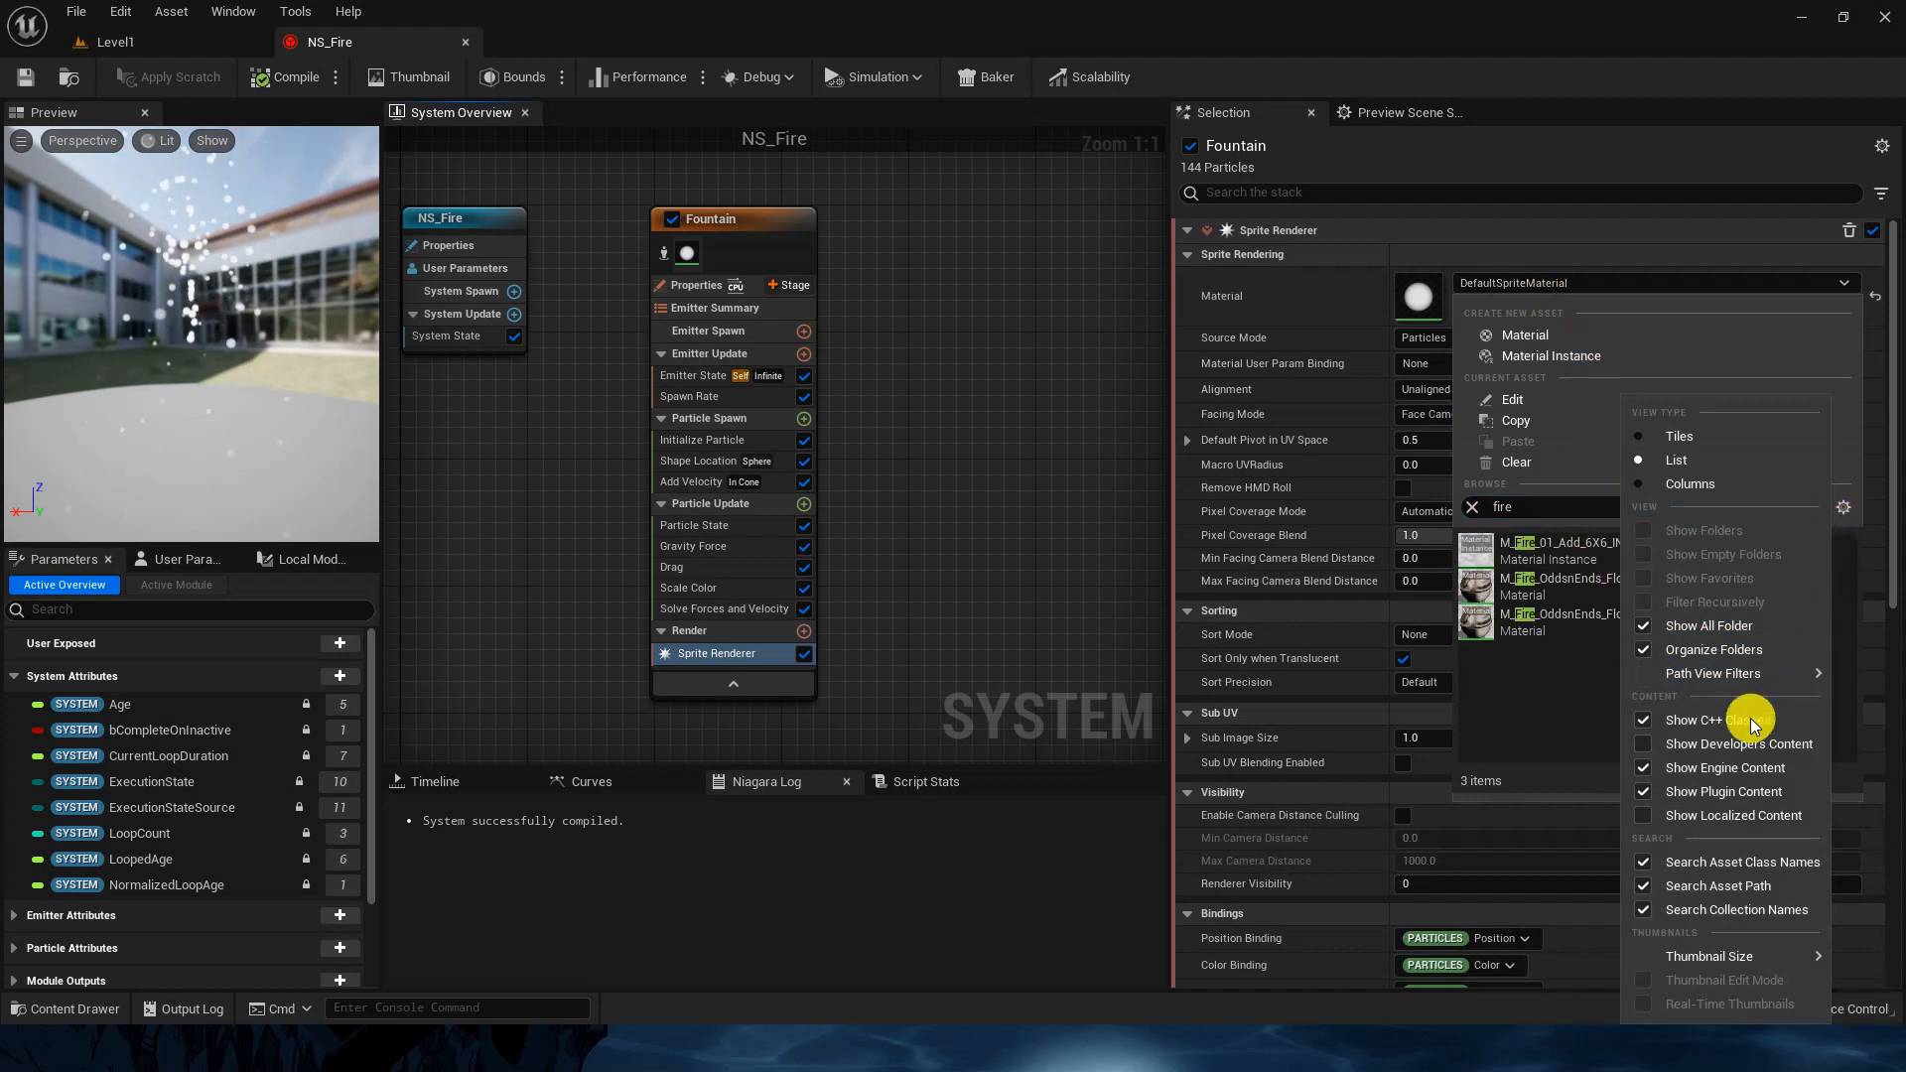
{"action": "left_click", "coordinate": [1644, 753]}
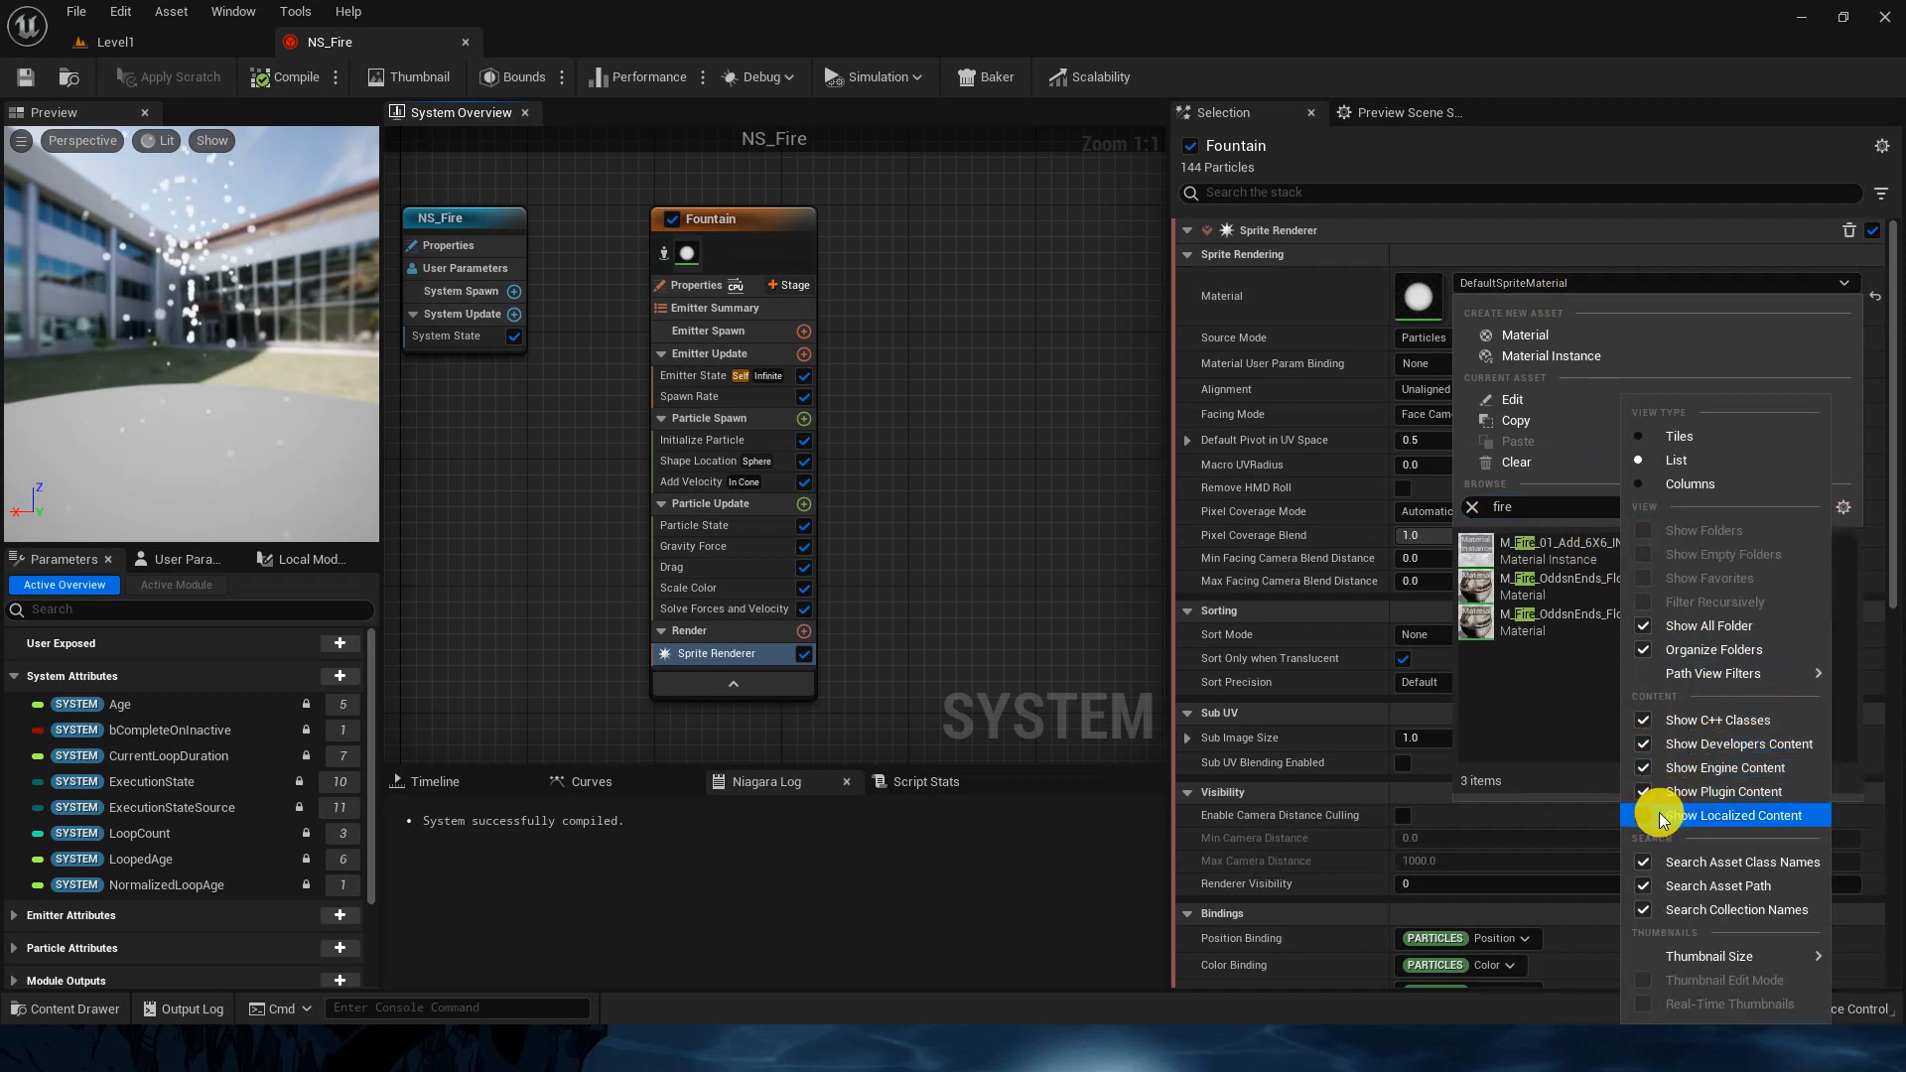
{"action": "left_click", "coordinate": [1852, 509]}
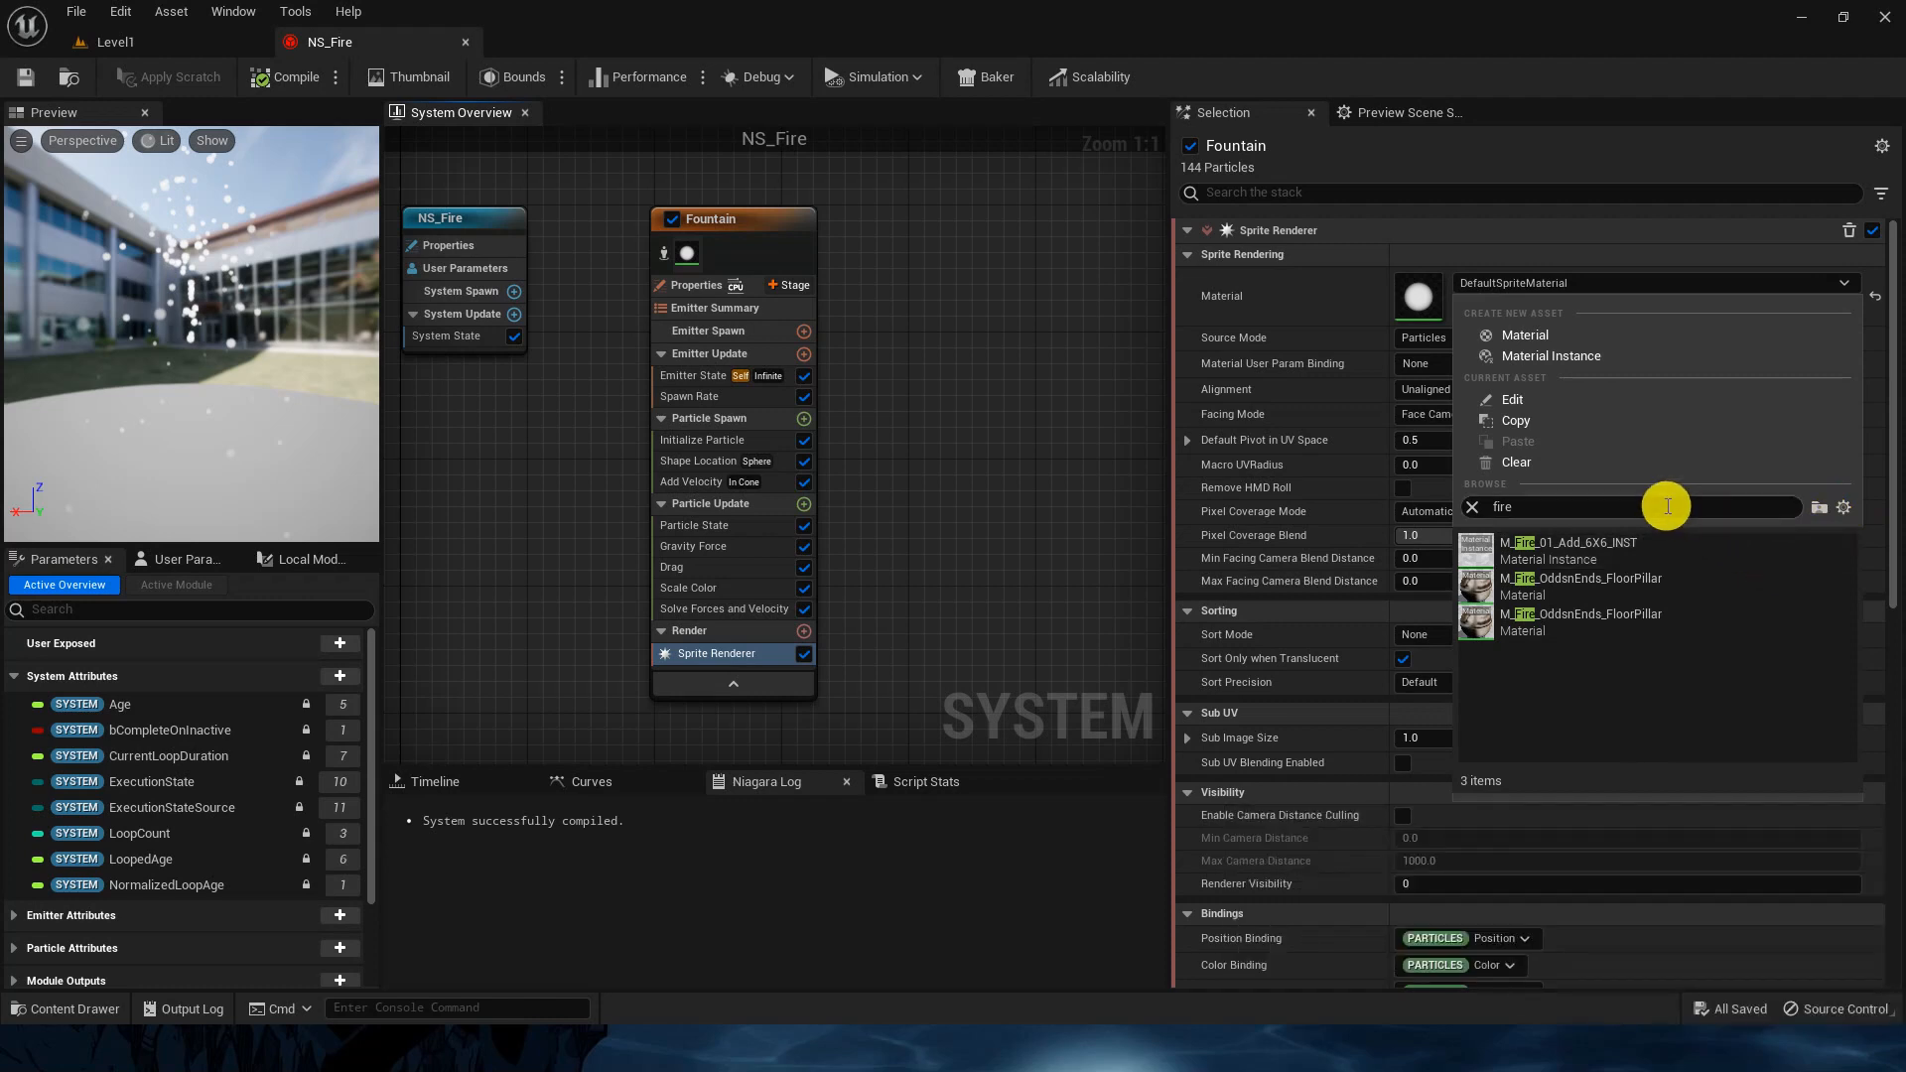
{"action": "left_click", "coordinate": [966, 380]}
Step: Add the Starter Content pack to the project from the Level1 editor and return to the root Content folder
{"action": "left_click", "coordinate": [174, 45]}
{"action": "left_click", "coordinate": [387, 496]}
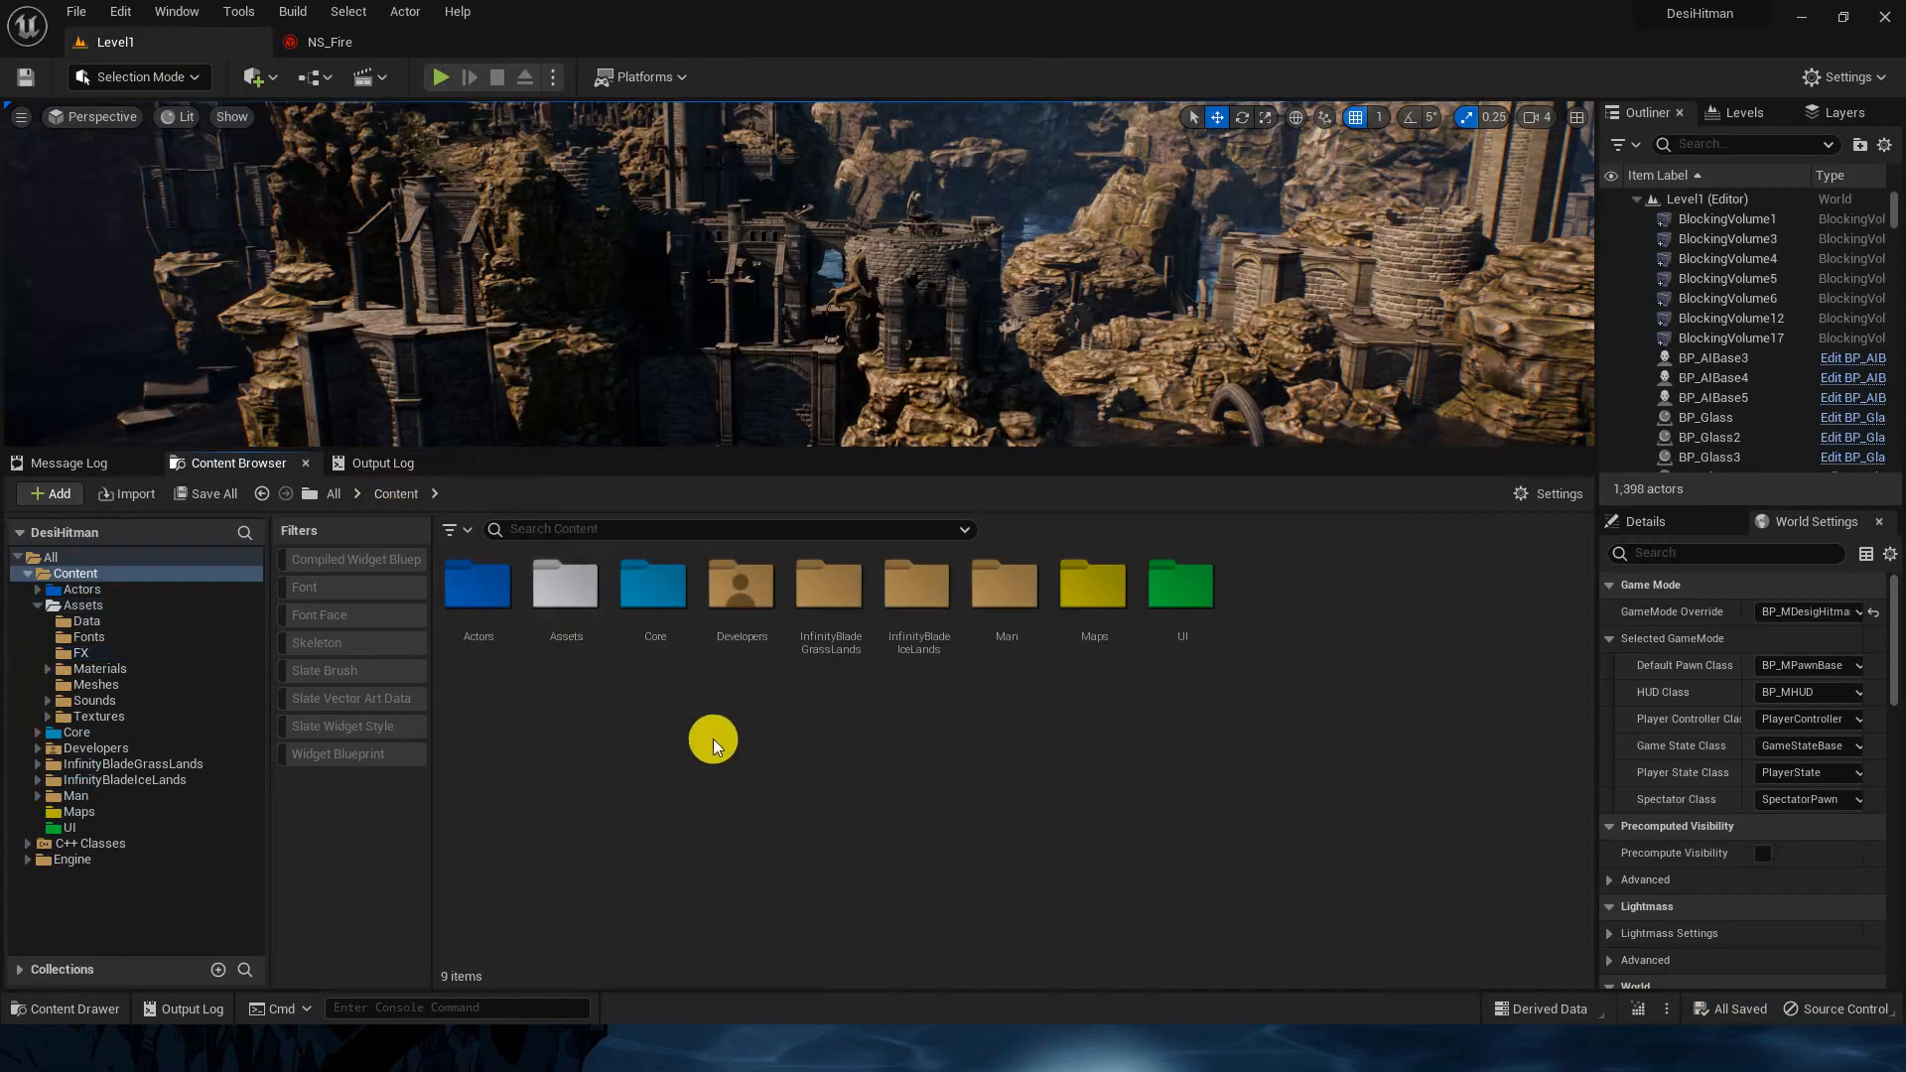
{"action": "left_click", "coordinate": [88, 498]}
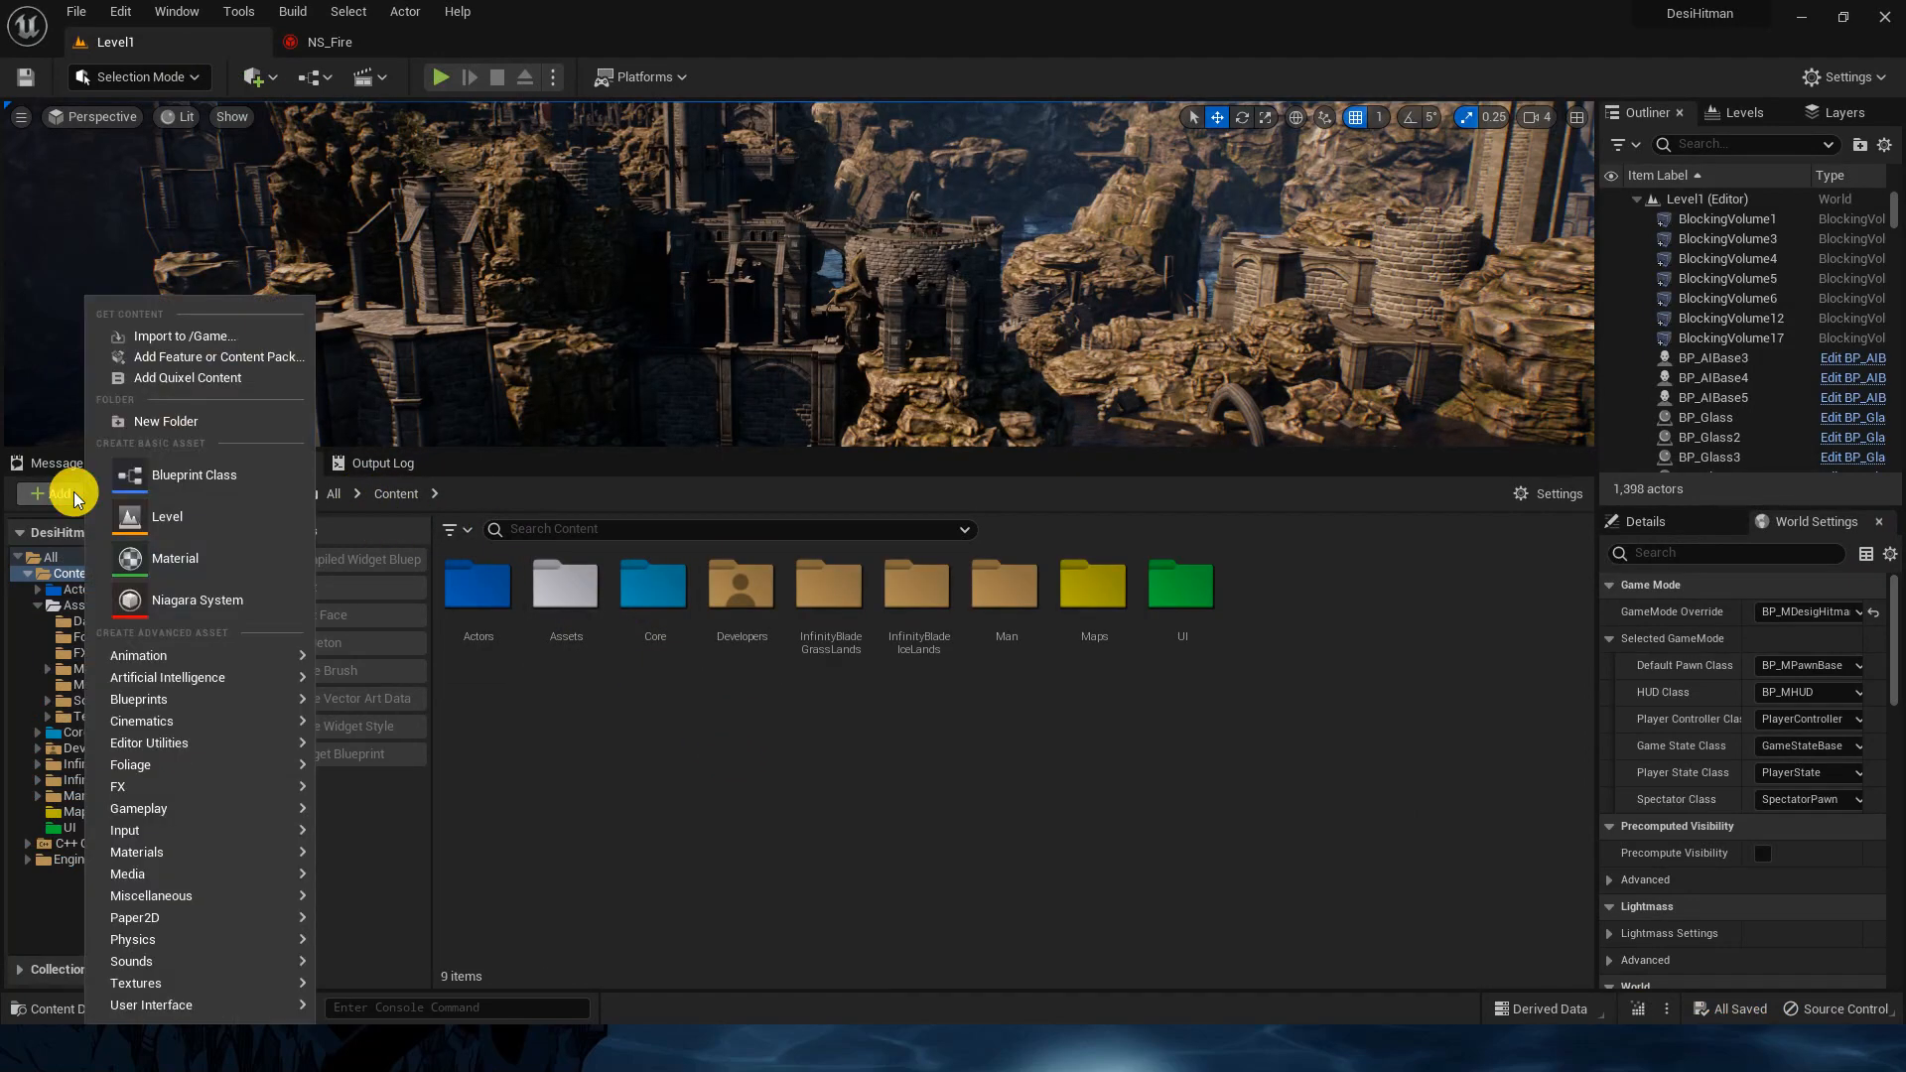
{"action": "left_click", "coordinate": [200, 358]}
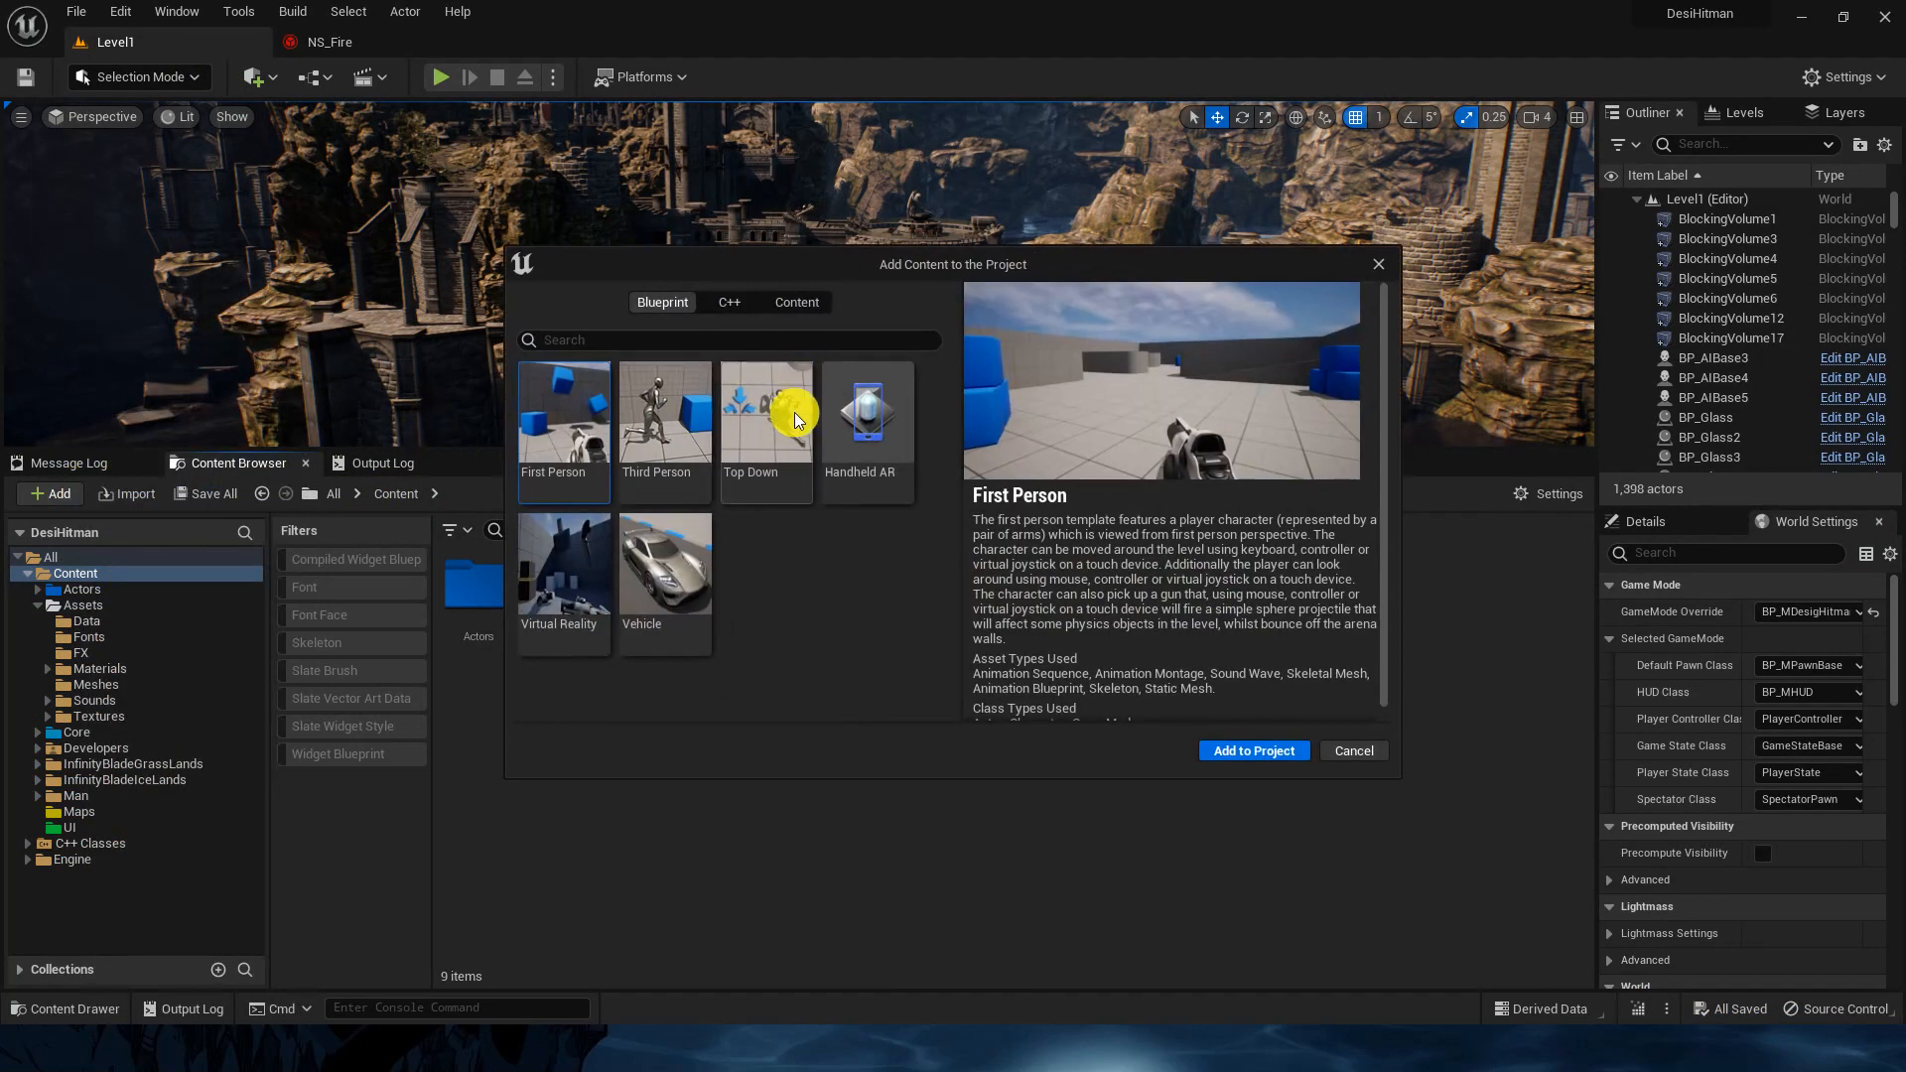
{"action": "left_click", "coordinate": [794, 300]}
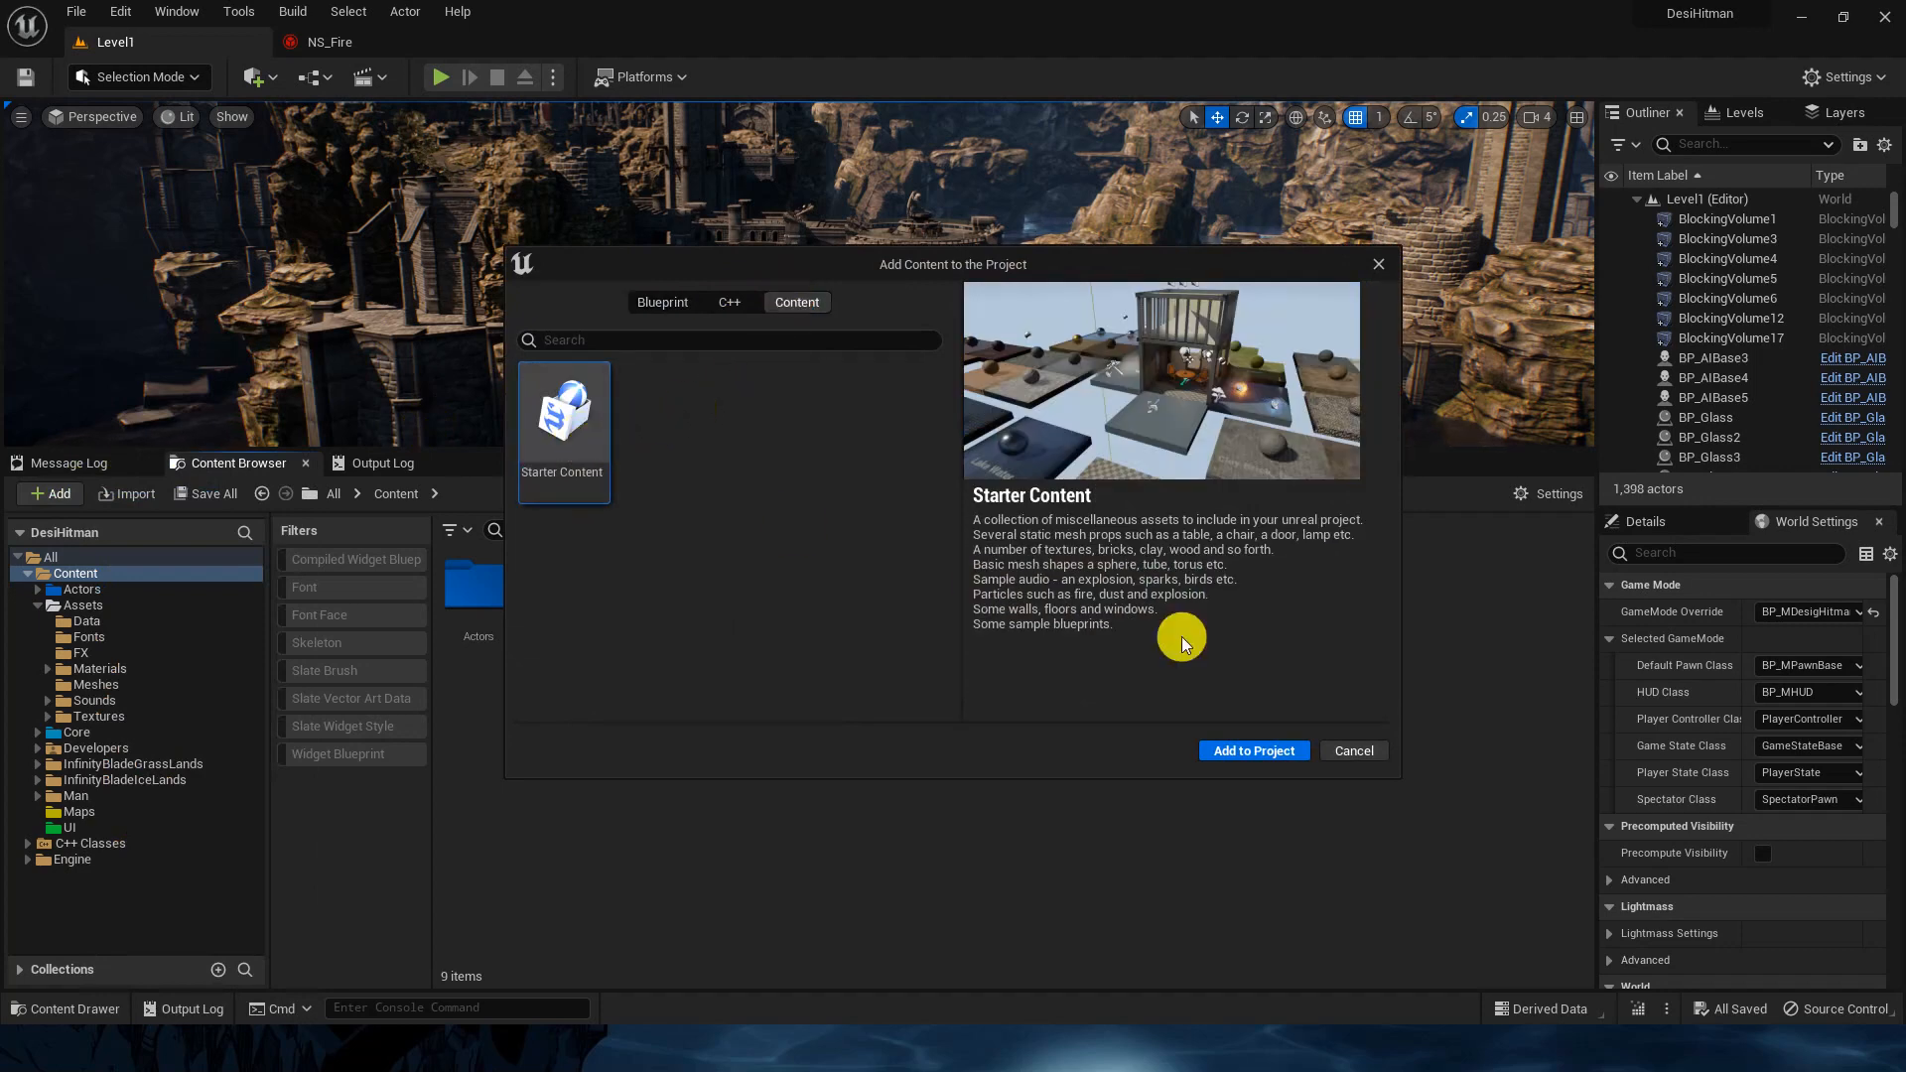
{"action": "left_click", "coordinate": [1287, 751]}
{"action": "left_click", "coordinate": [1351, 751]}
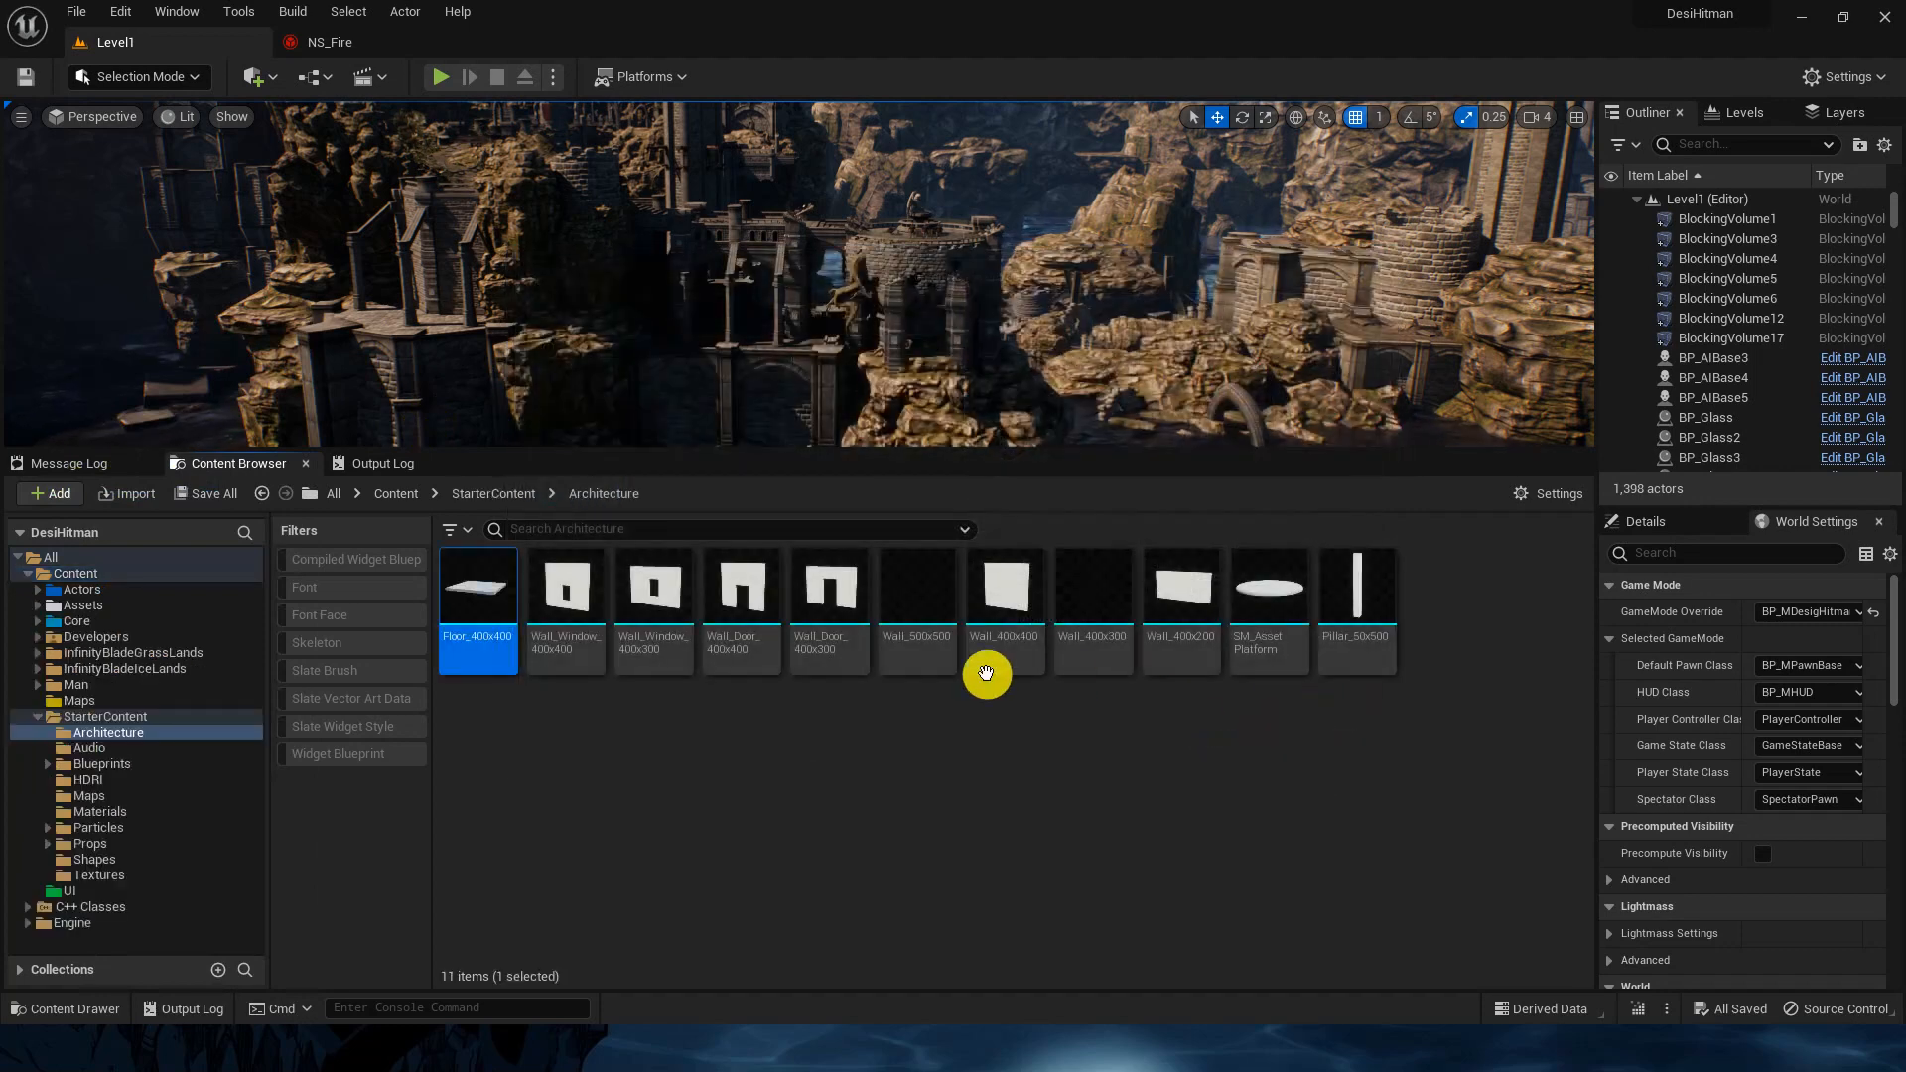
{"action": "left_click", "coordinate": [396, 493]}
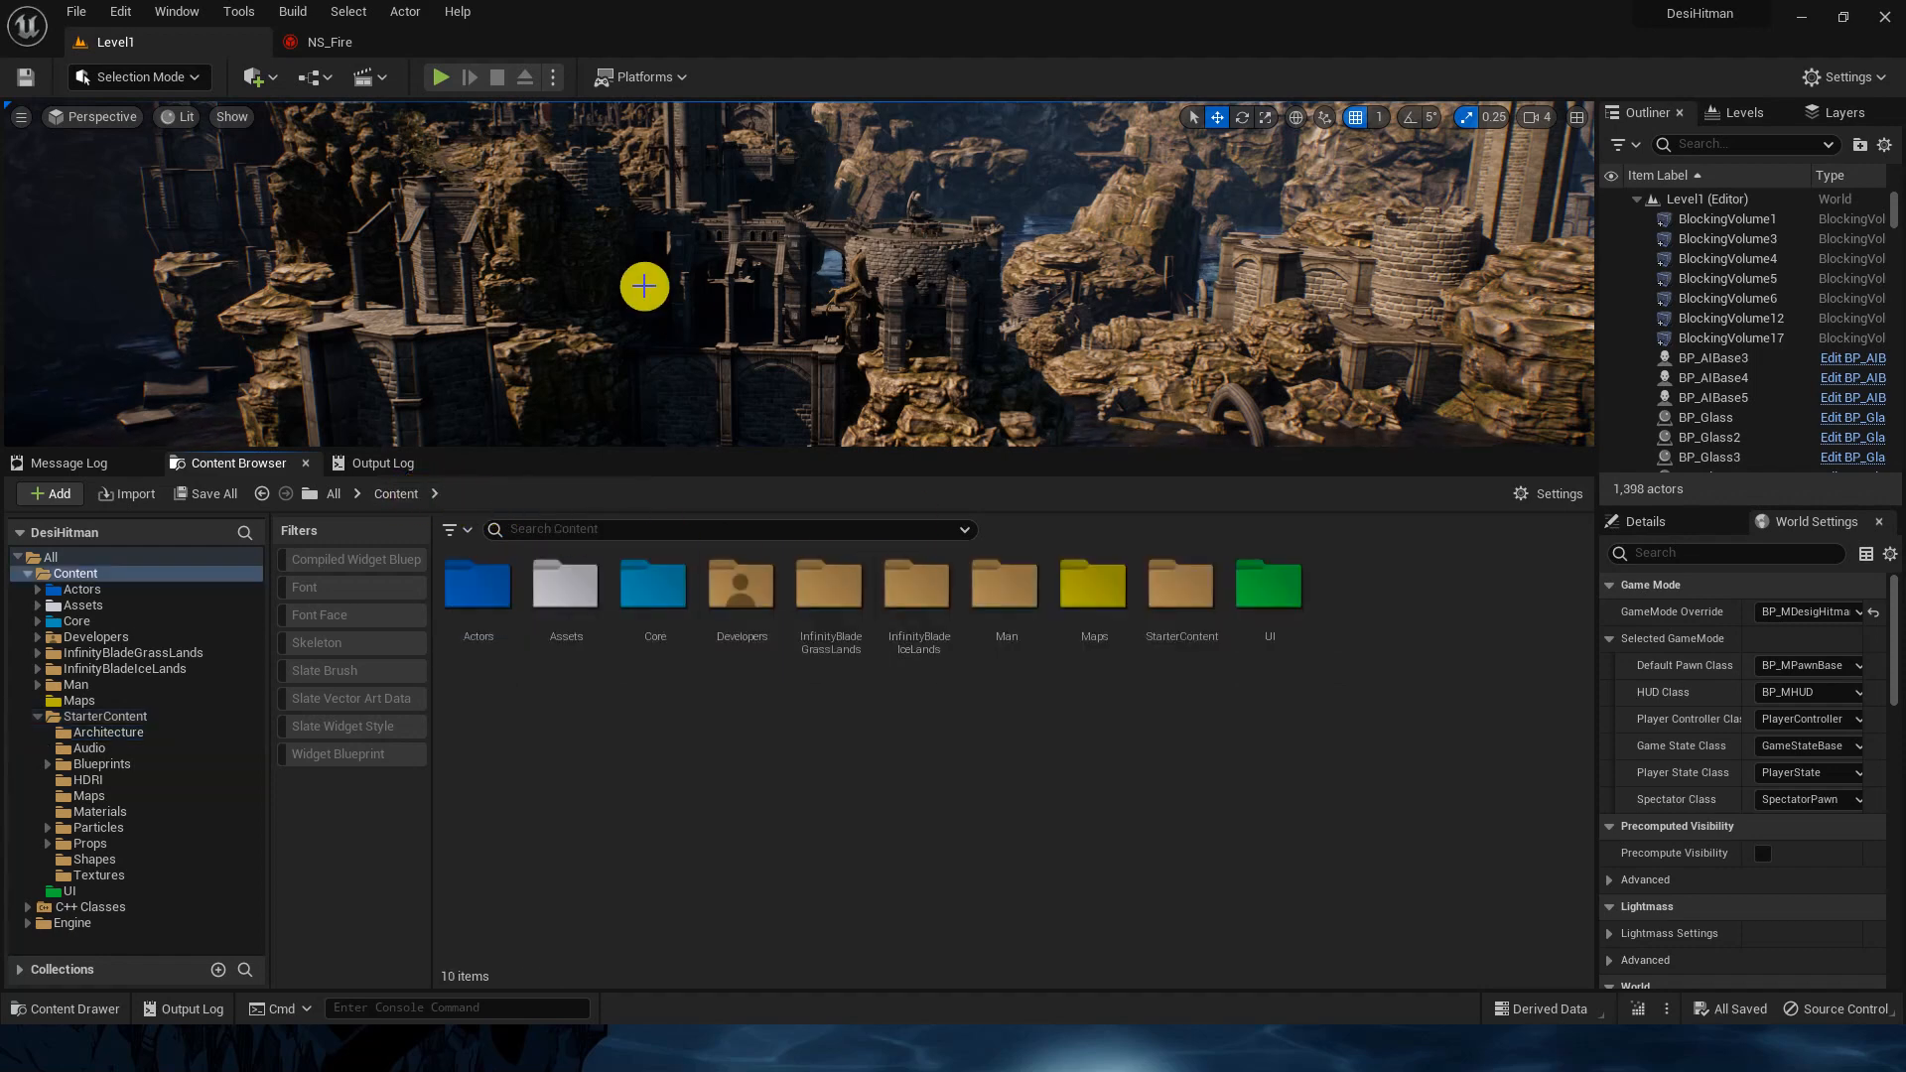
Step: Set the material of NS_Fire's Sprite Renderer to M_Fire_SubUV
{"action": "left_click", "coordinate": [330, 41]}
{"action": "left_click", "coordinate": [1572, 290]}
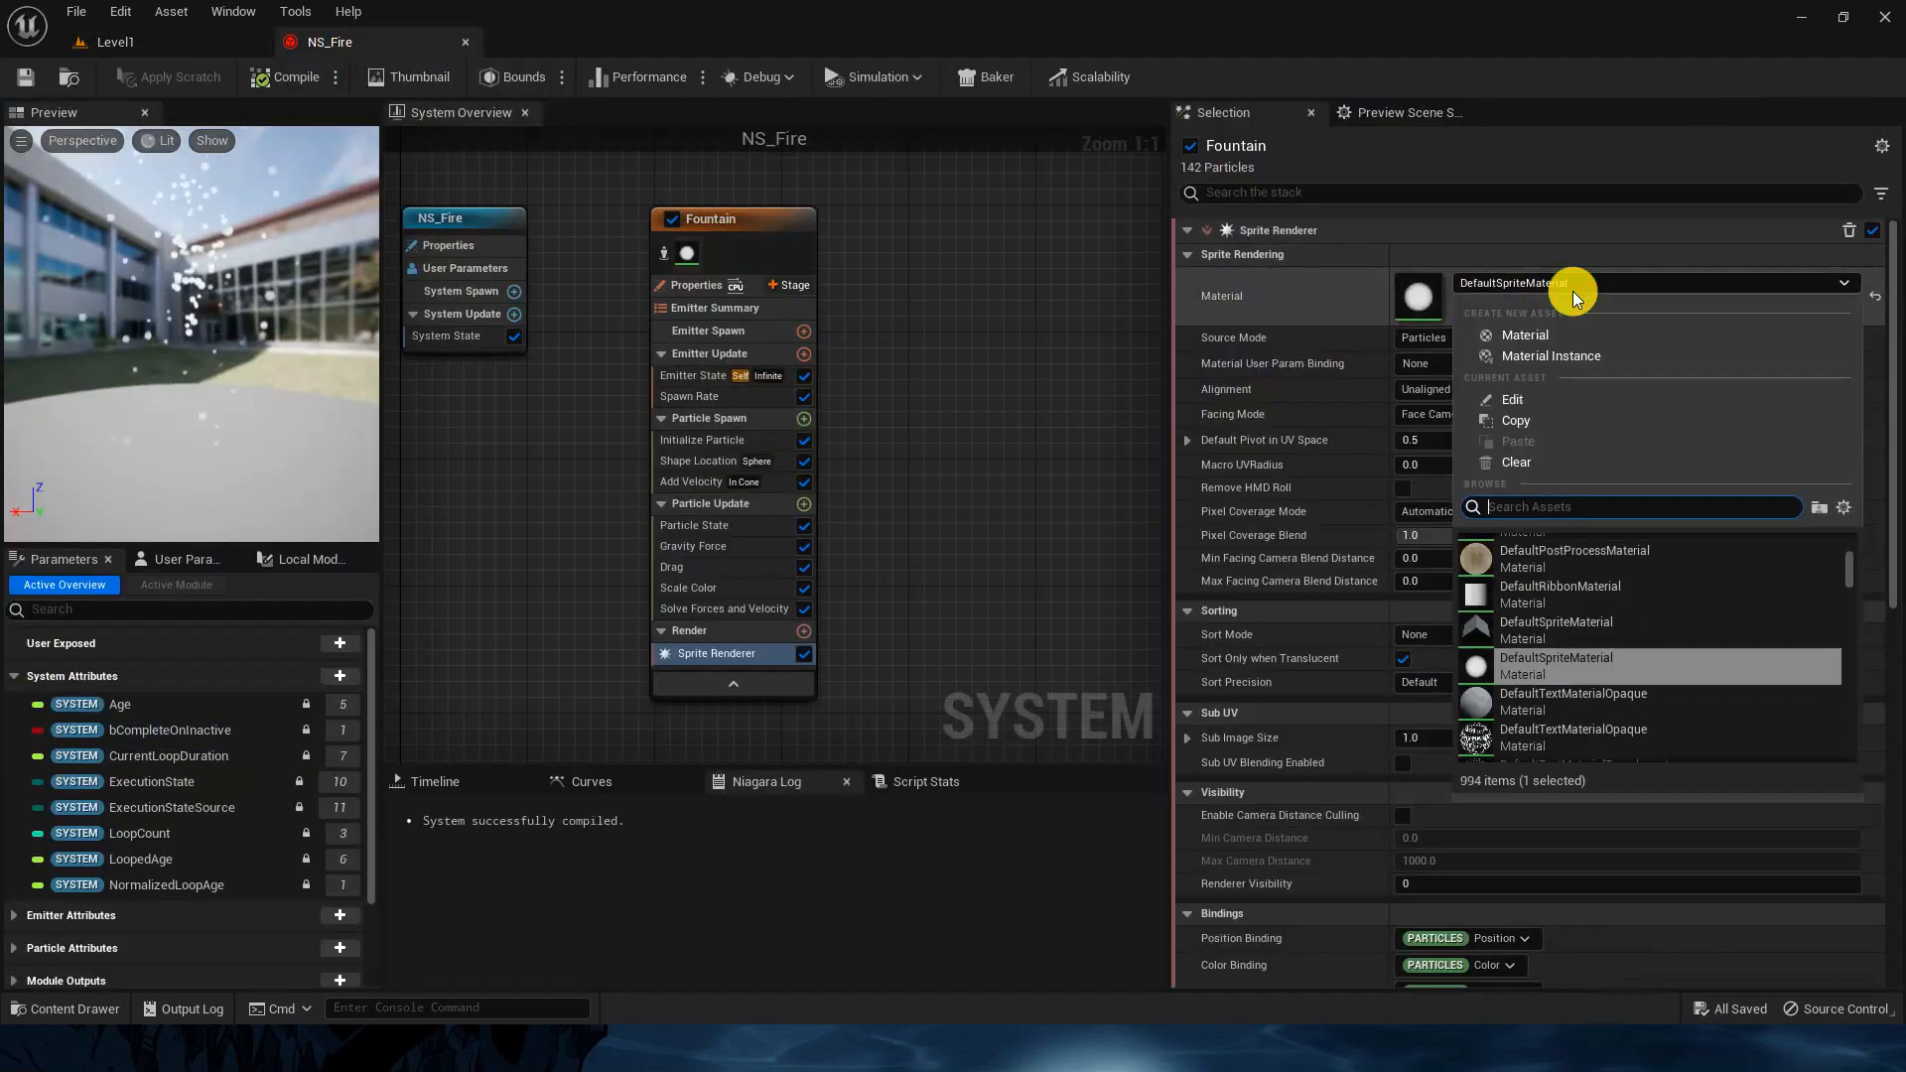
{"action": "type", "text": "fire"}
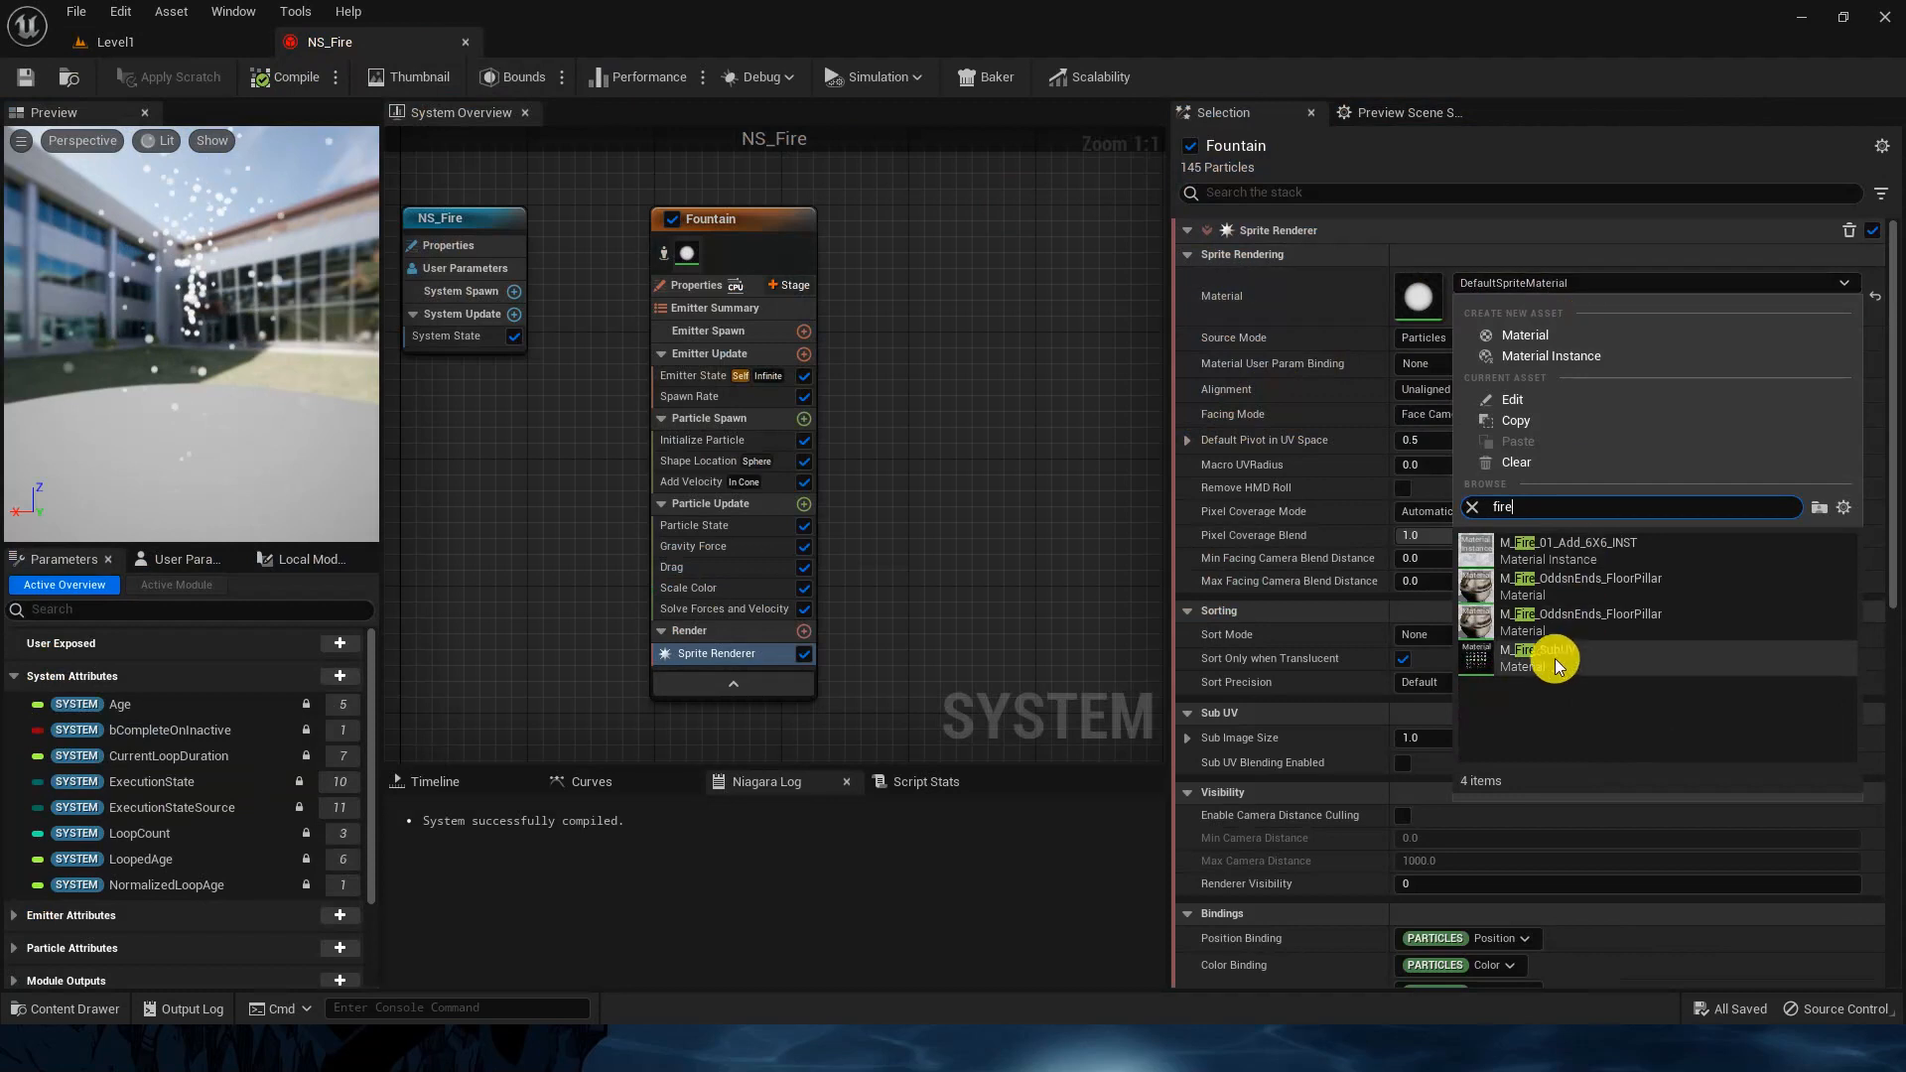
{"action": "left_click", "coordinate": [1696, 648]}
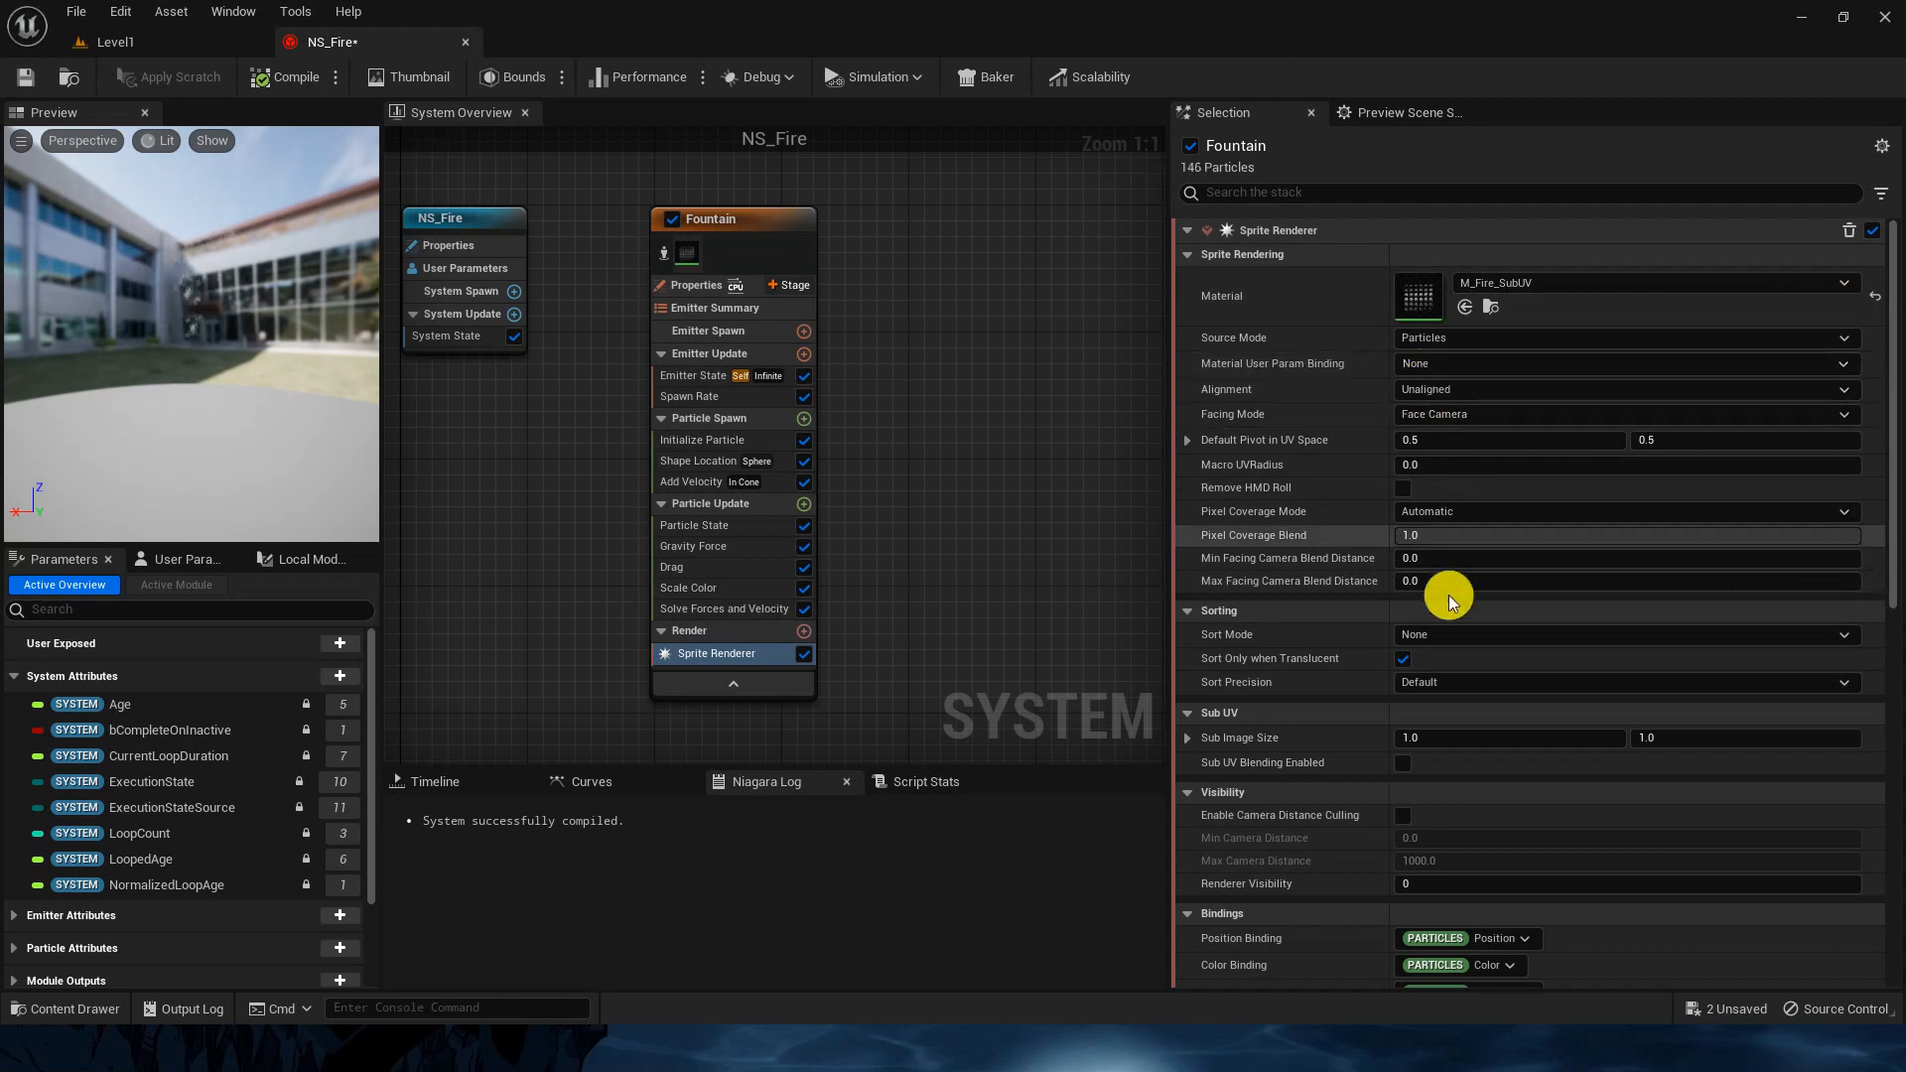
Step: Open the M_Fire_SubUV material and inspect the Particle SubUV node in its graph
{"action": "double_click", "coordinate": [1435, 290]}
{"action": "scroll", "coordinate": [1201, 308], "scroll_direction": "down", "scroll_amount": 4}
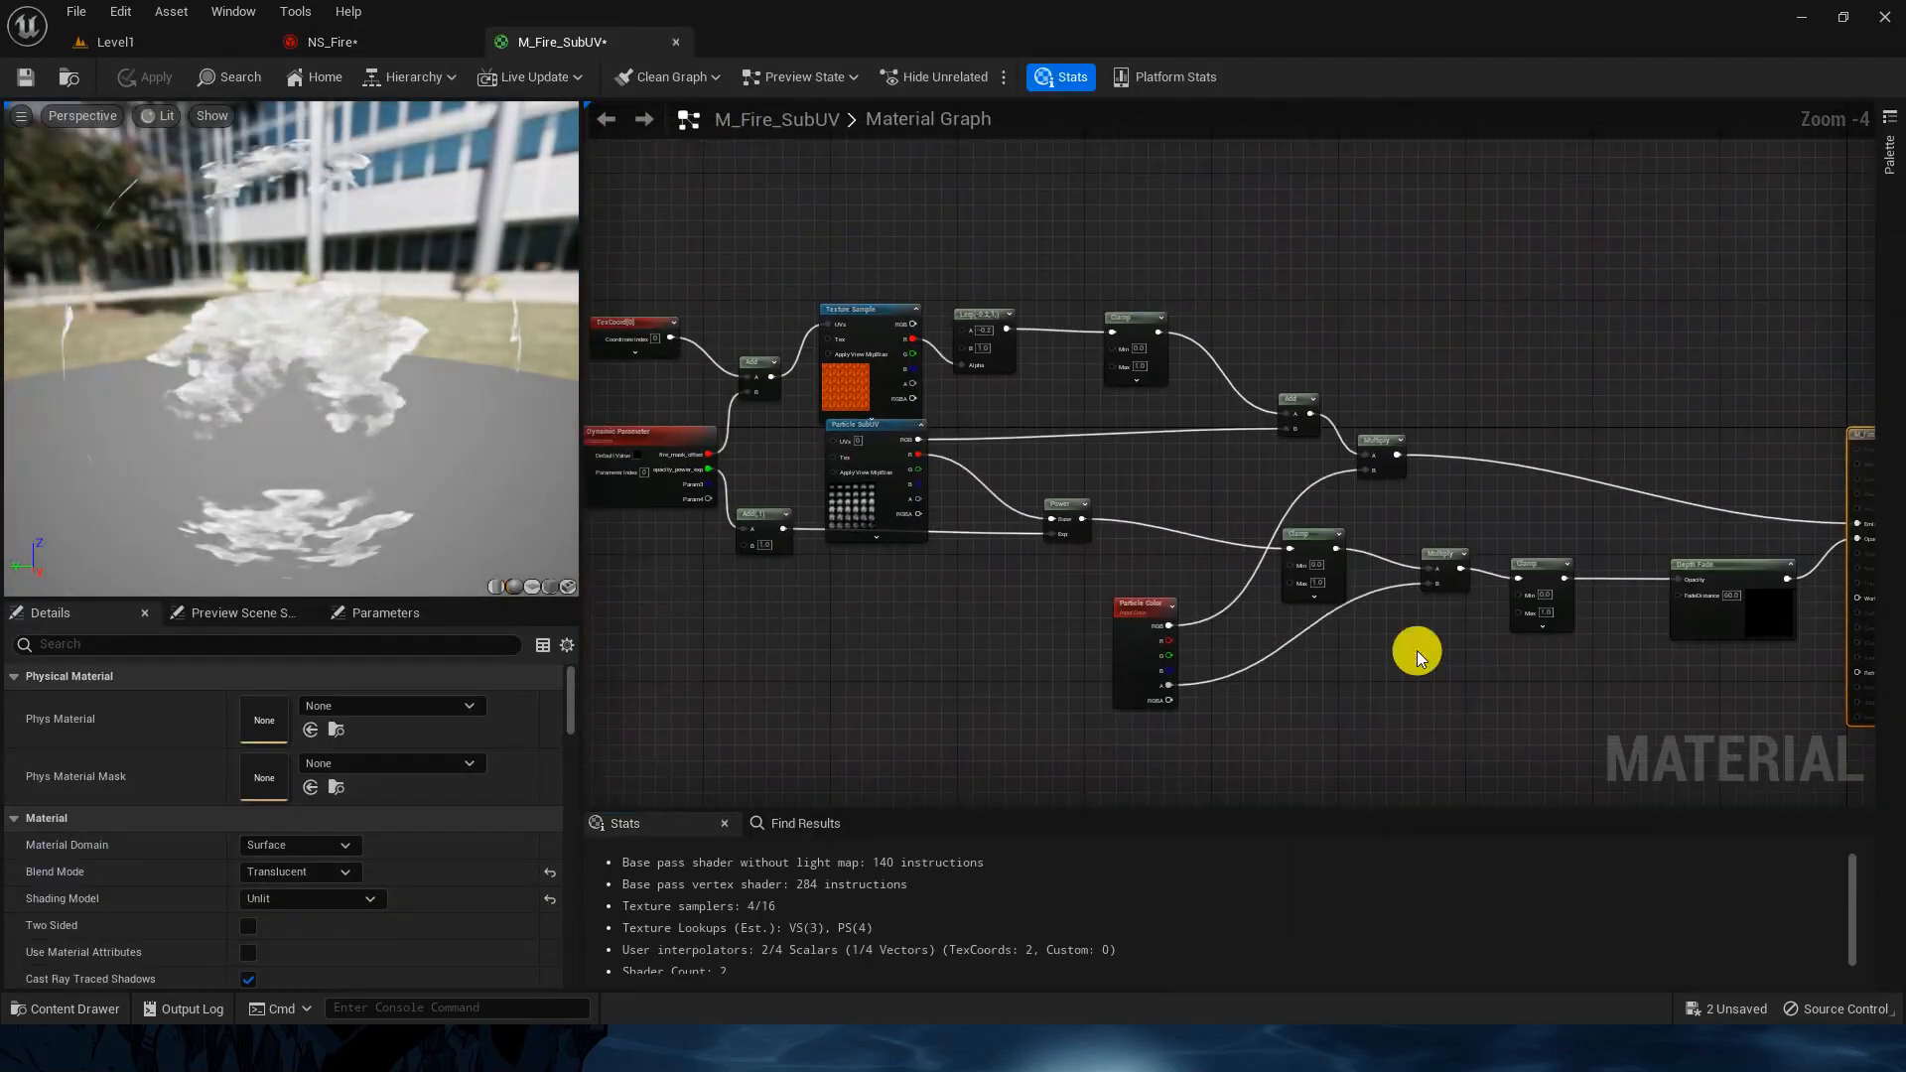
{"action": "left_click", "coordinate": [849, 523]}
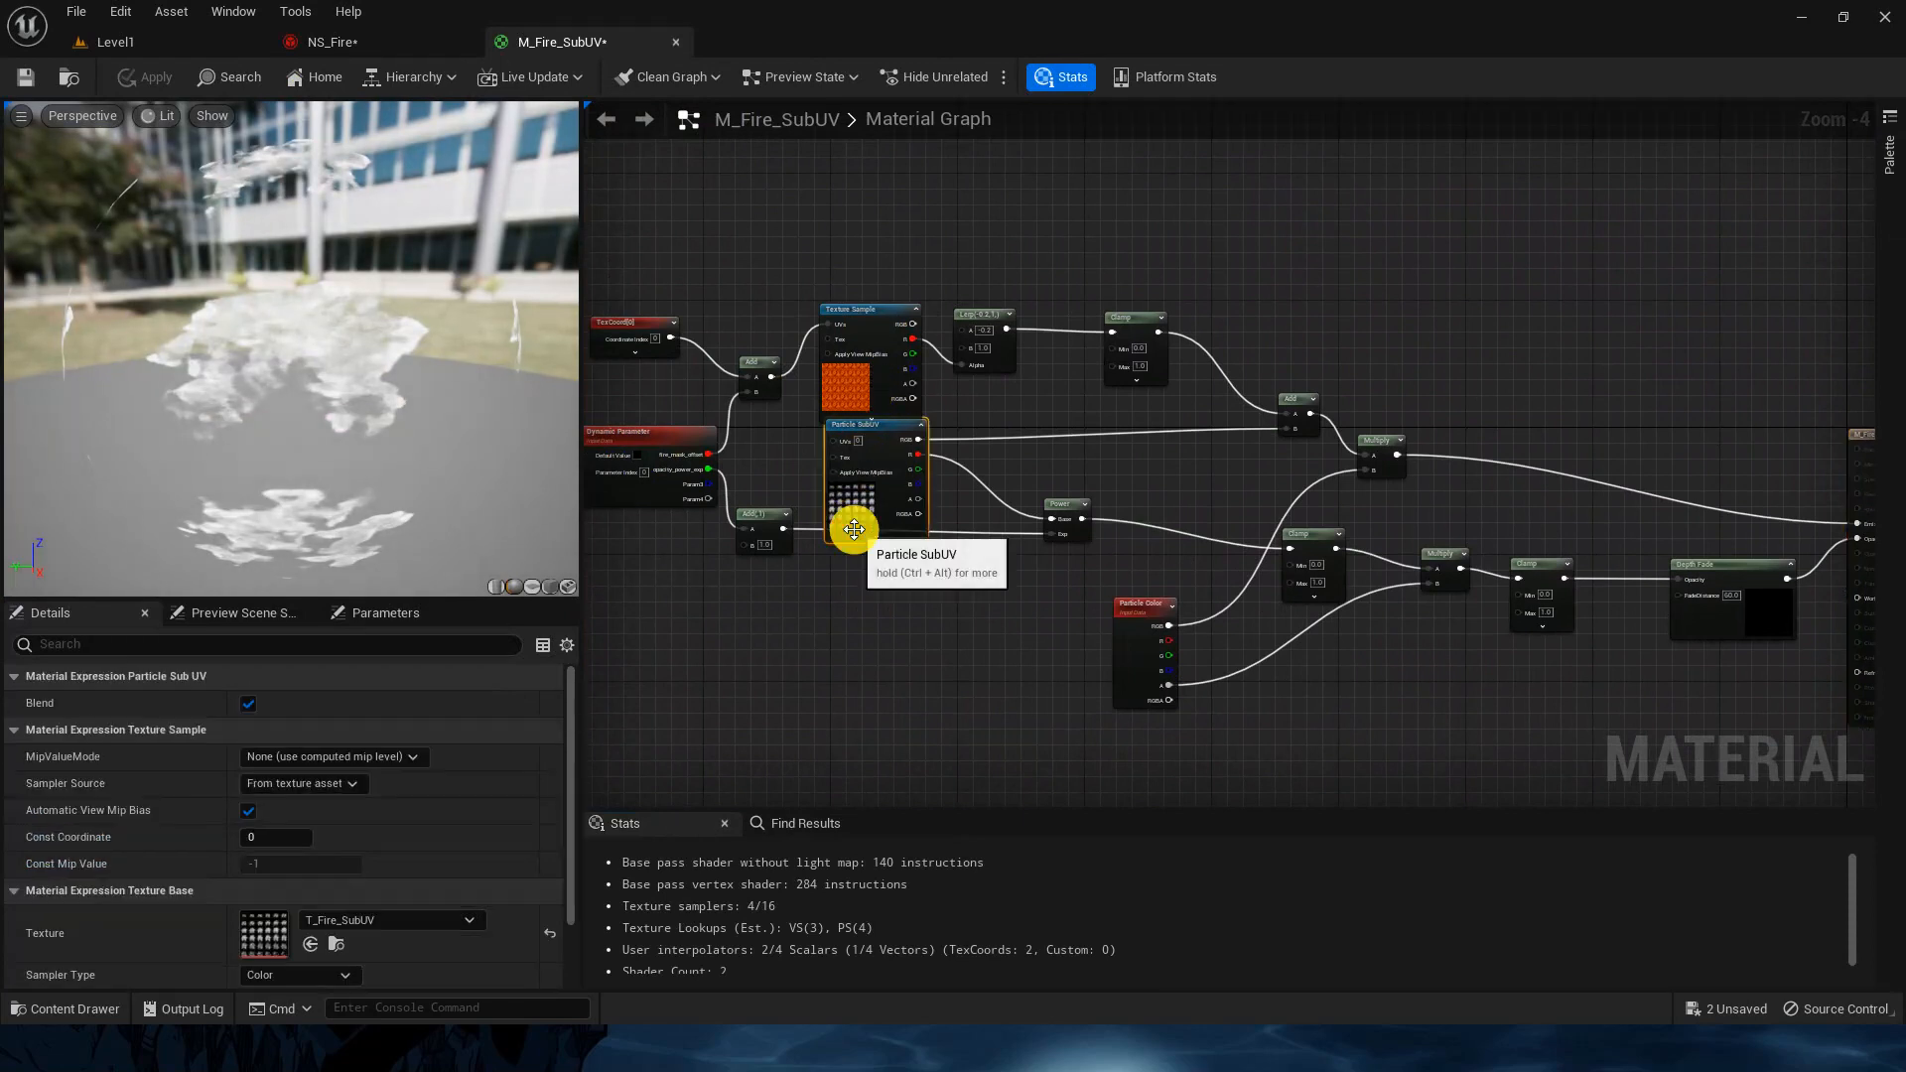
Step: Open the T_Fire_SubUV texture, examine the rows and columns of its flame frames, and return to NS_Fire
{"action": "double_click", "coordinate": [262, 925]}
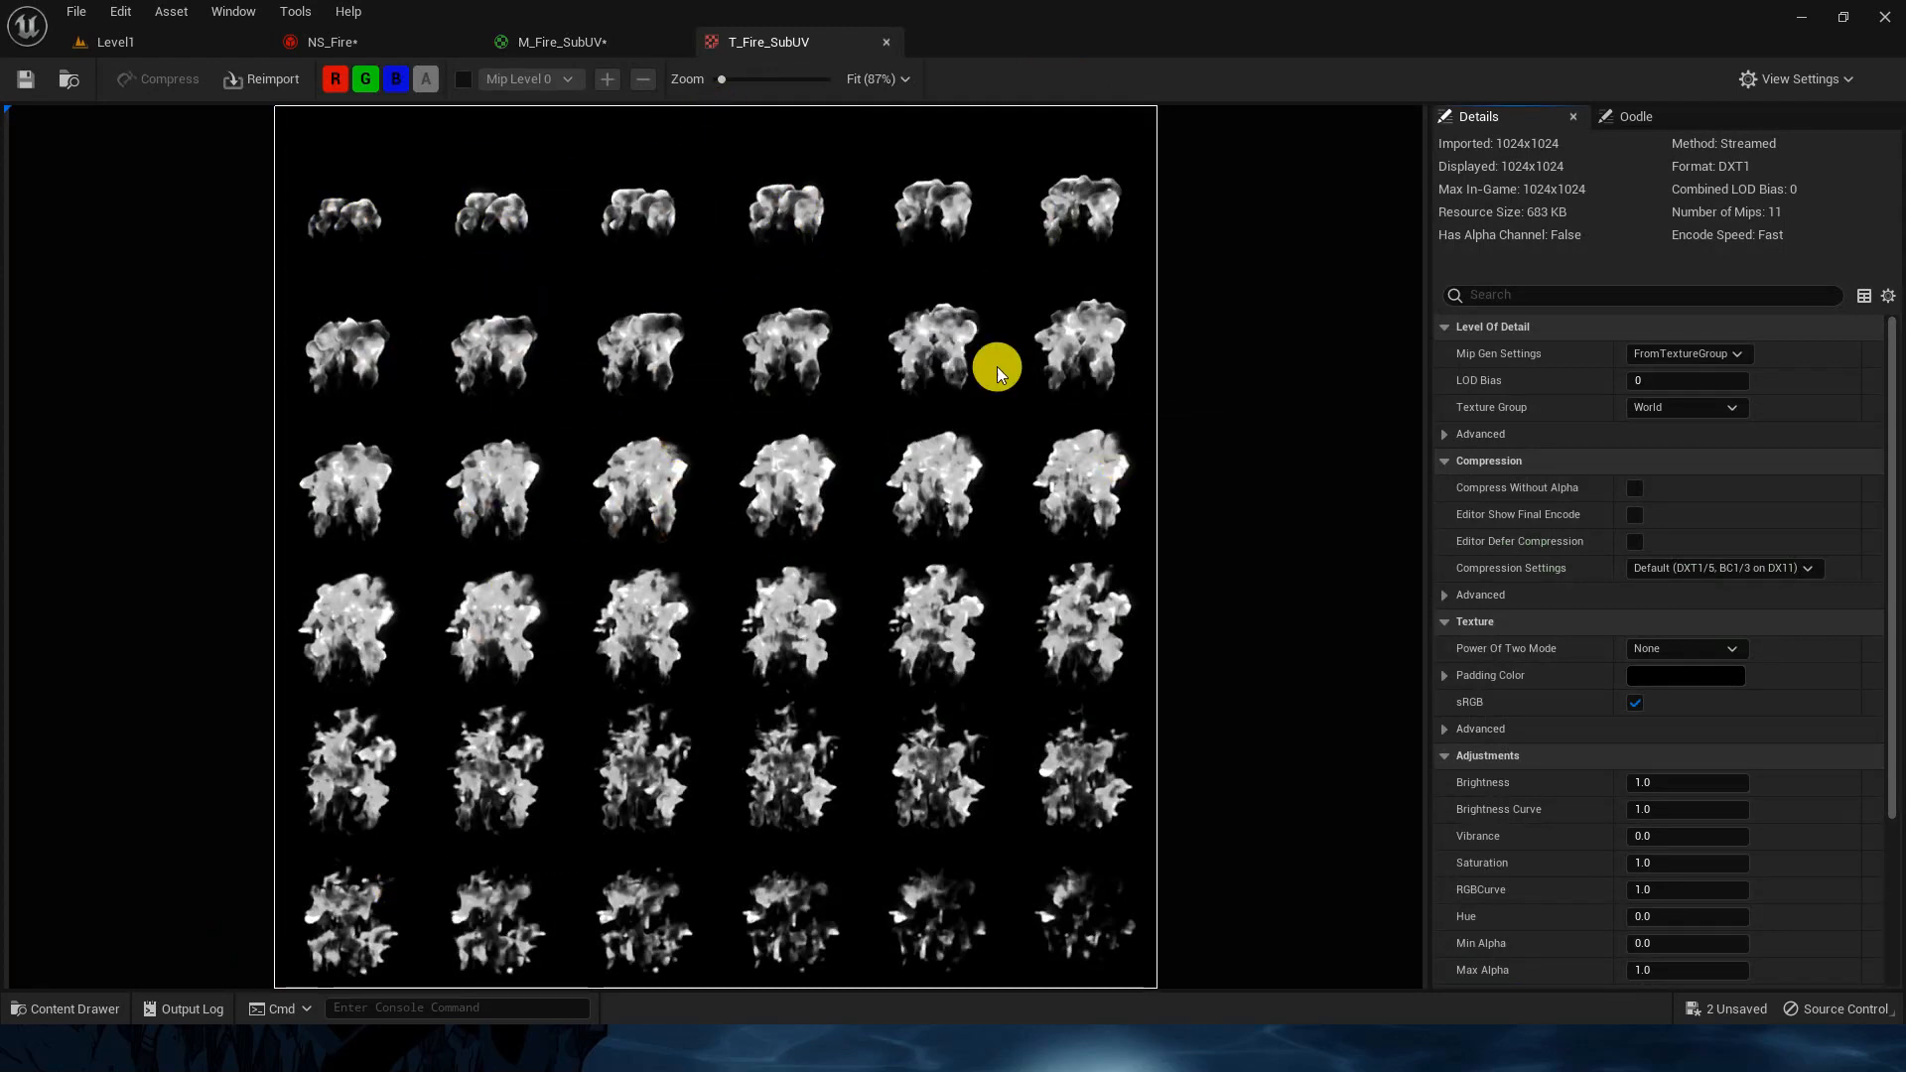
{"action": "left_click", "coordinate": [129, 41]}
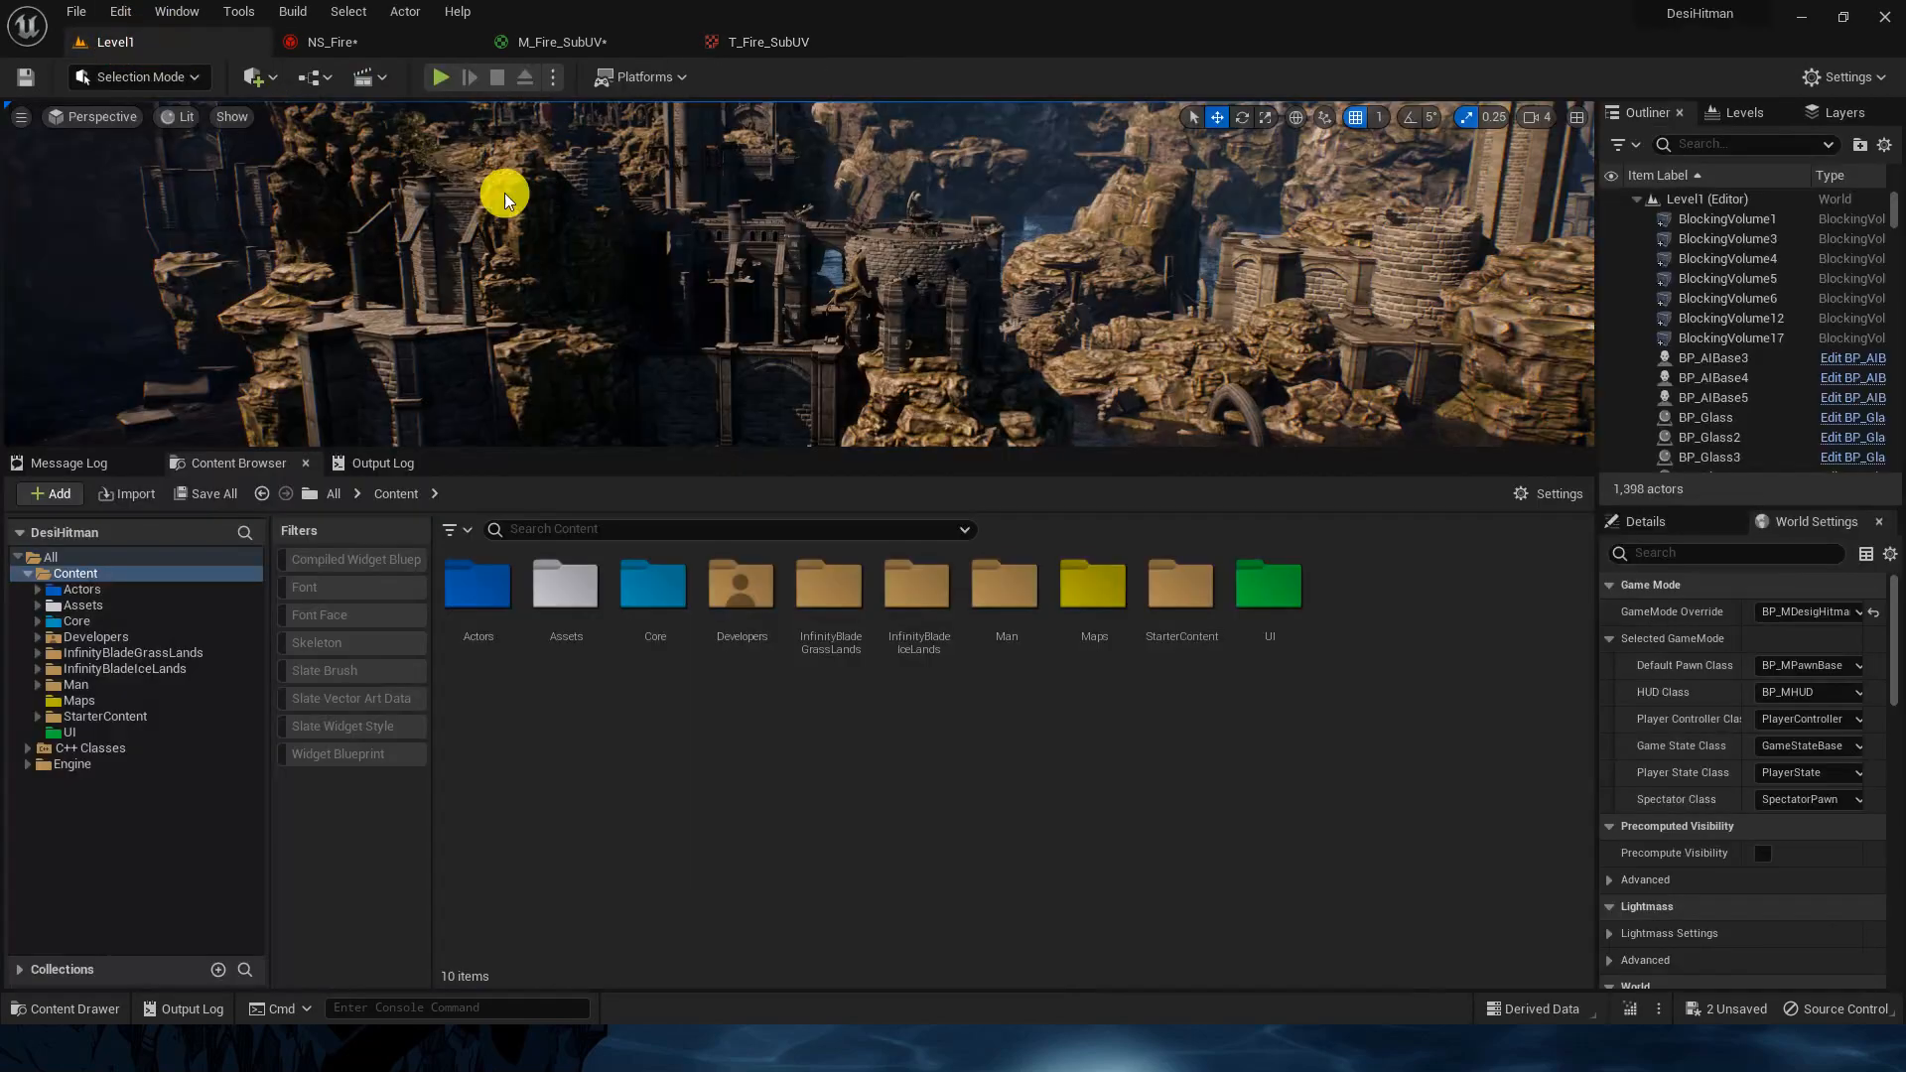
{"action": "left_click", "coordinate": [345, 49]}
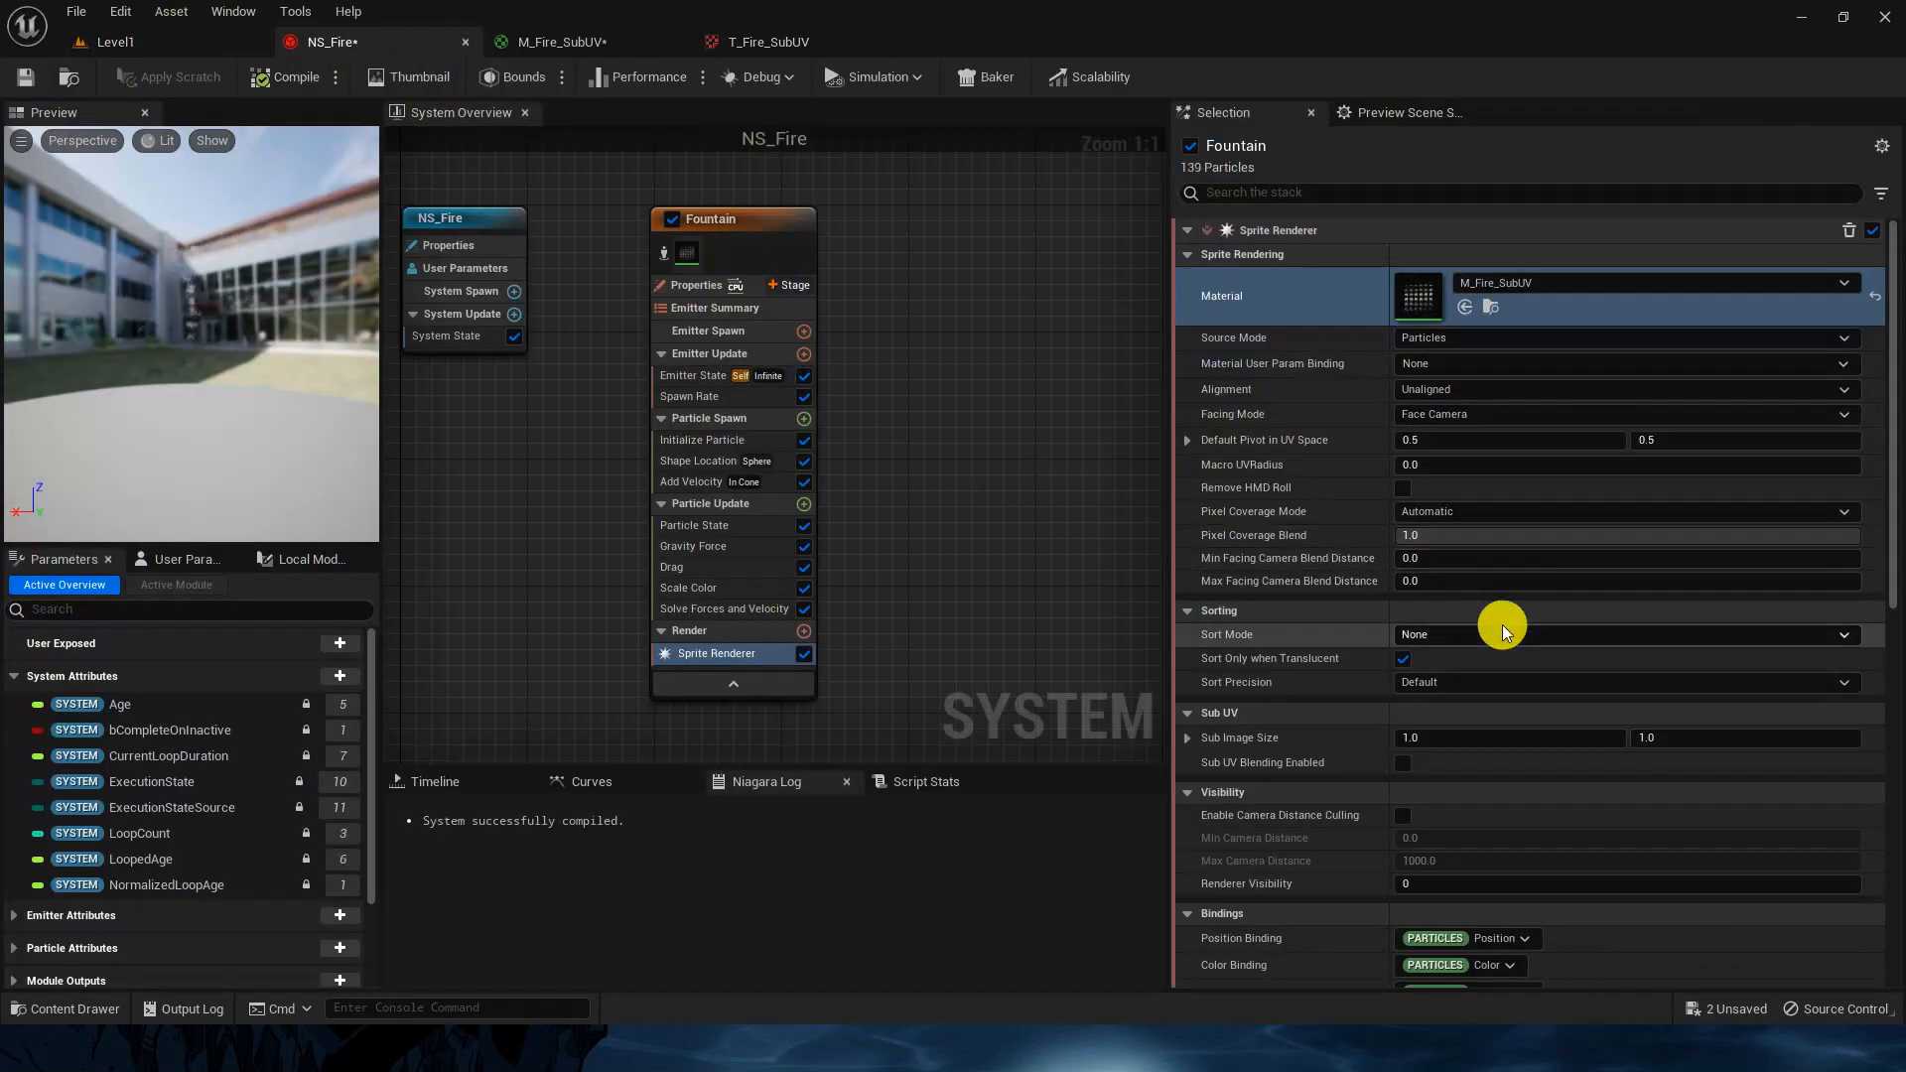
Step: Set the Sprite Renderer's Sub Image Size to 6 by 6 and enable Sub UV Blending
{"action": "left_click", "coordinate": [1459, 732]}
{"action": "left_click", "coordinate": [1459, 732]}
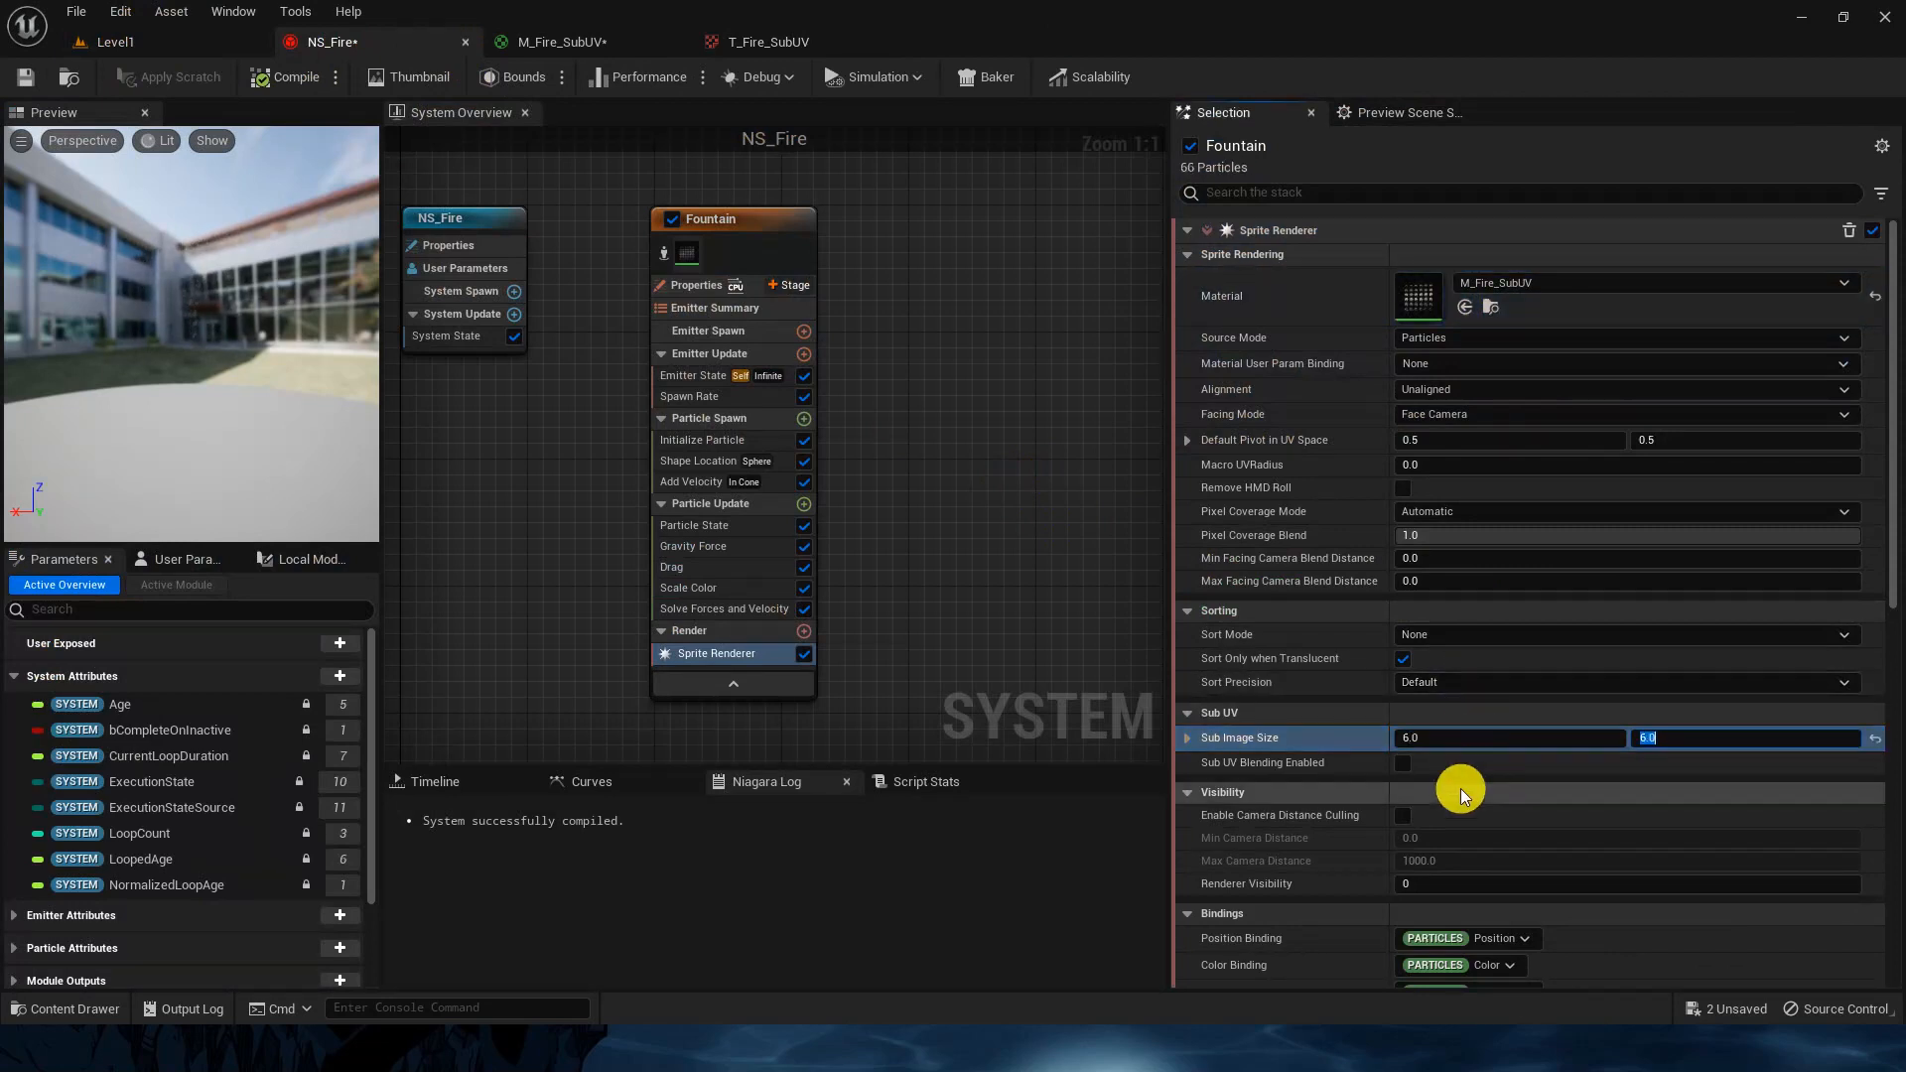
{"action": "left_click", "coordinate": [1402, 764]}
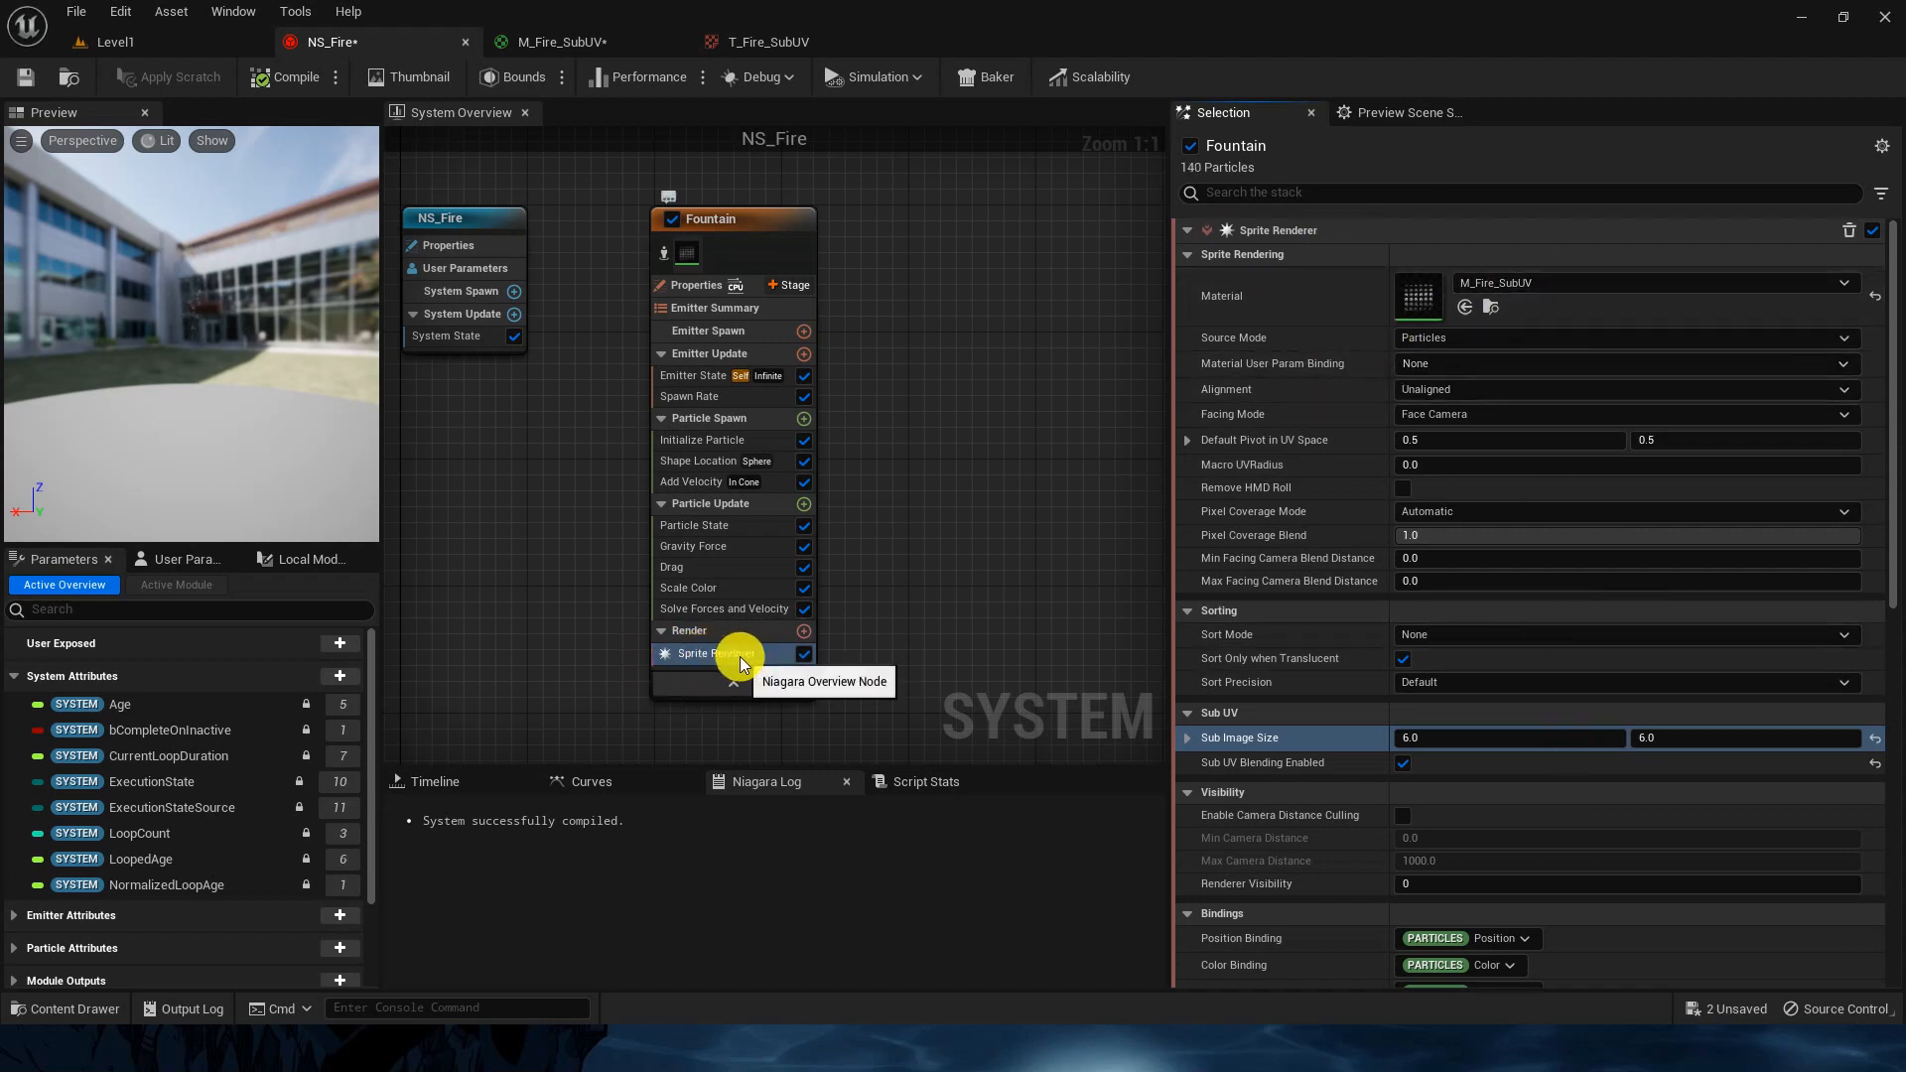
Step: Add a Sub UVAnimation module to the Fountain's Particle Update and set its source to Sprite Renderer
{"action": "left_click", "coordinate": [804, 505]}
{"action": "type", "text": "sub"}
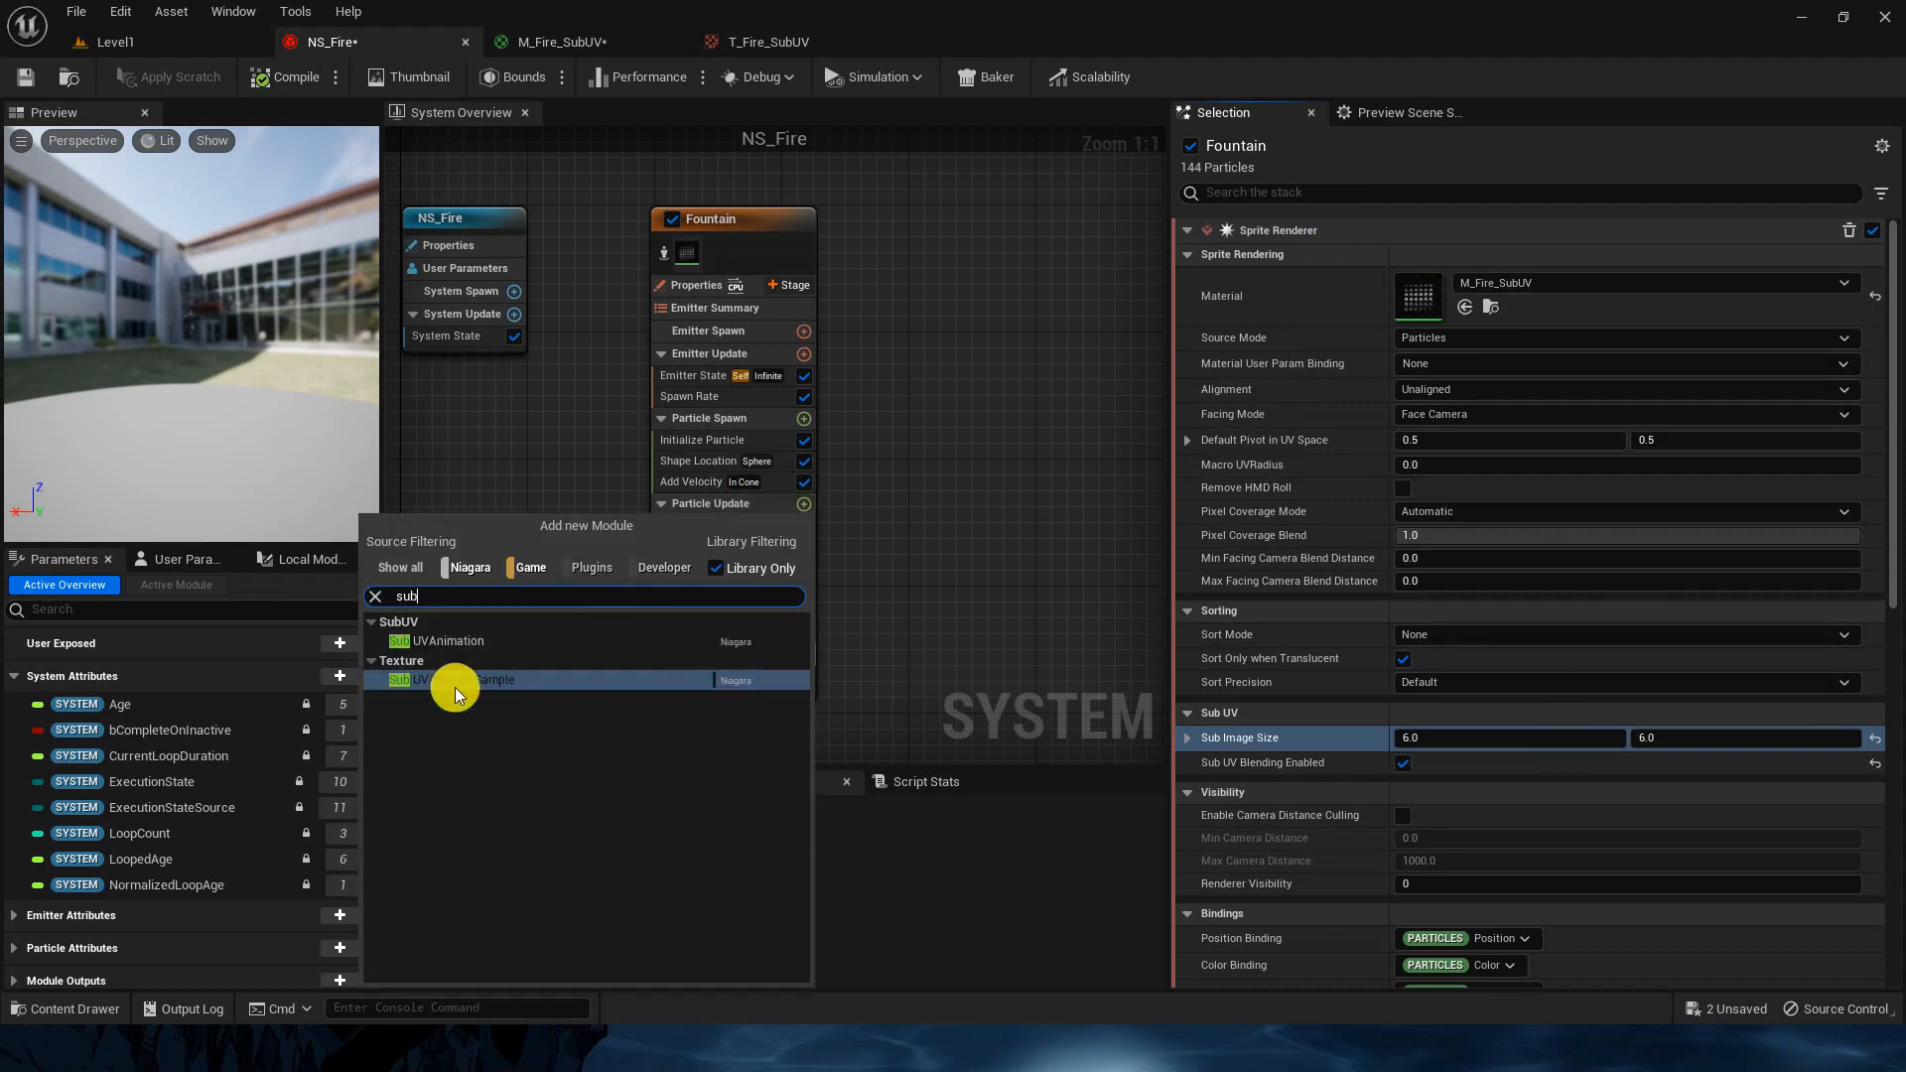
{"action": "left_click", "coordinate": [471, 640]}
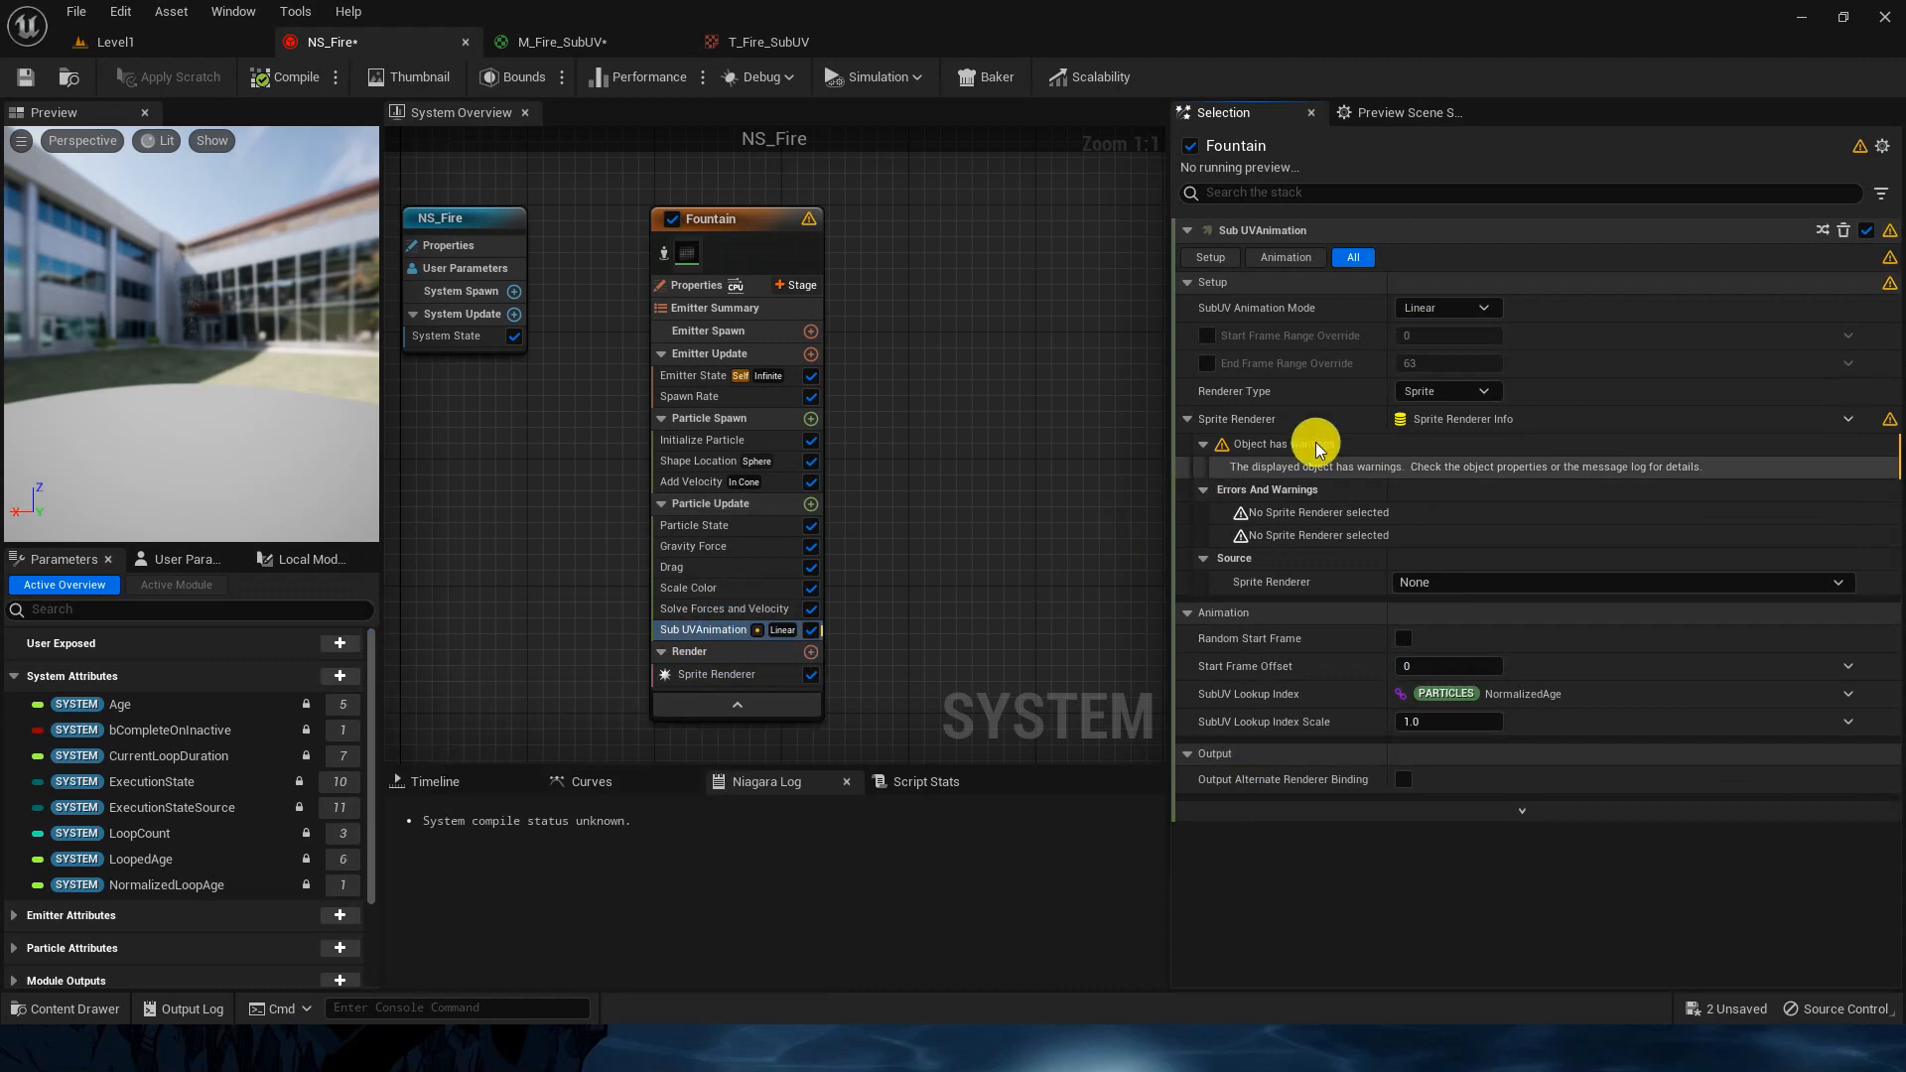
{"action": "left_click", "coordinate": [1474, 581]}
{"action": "left_click", "coordinate": [1475, 602]}
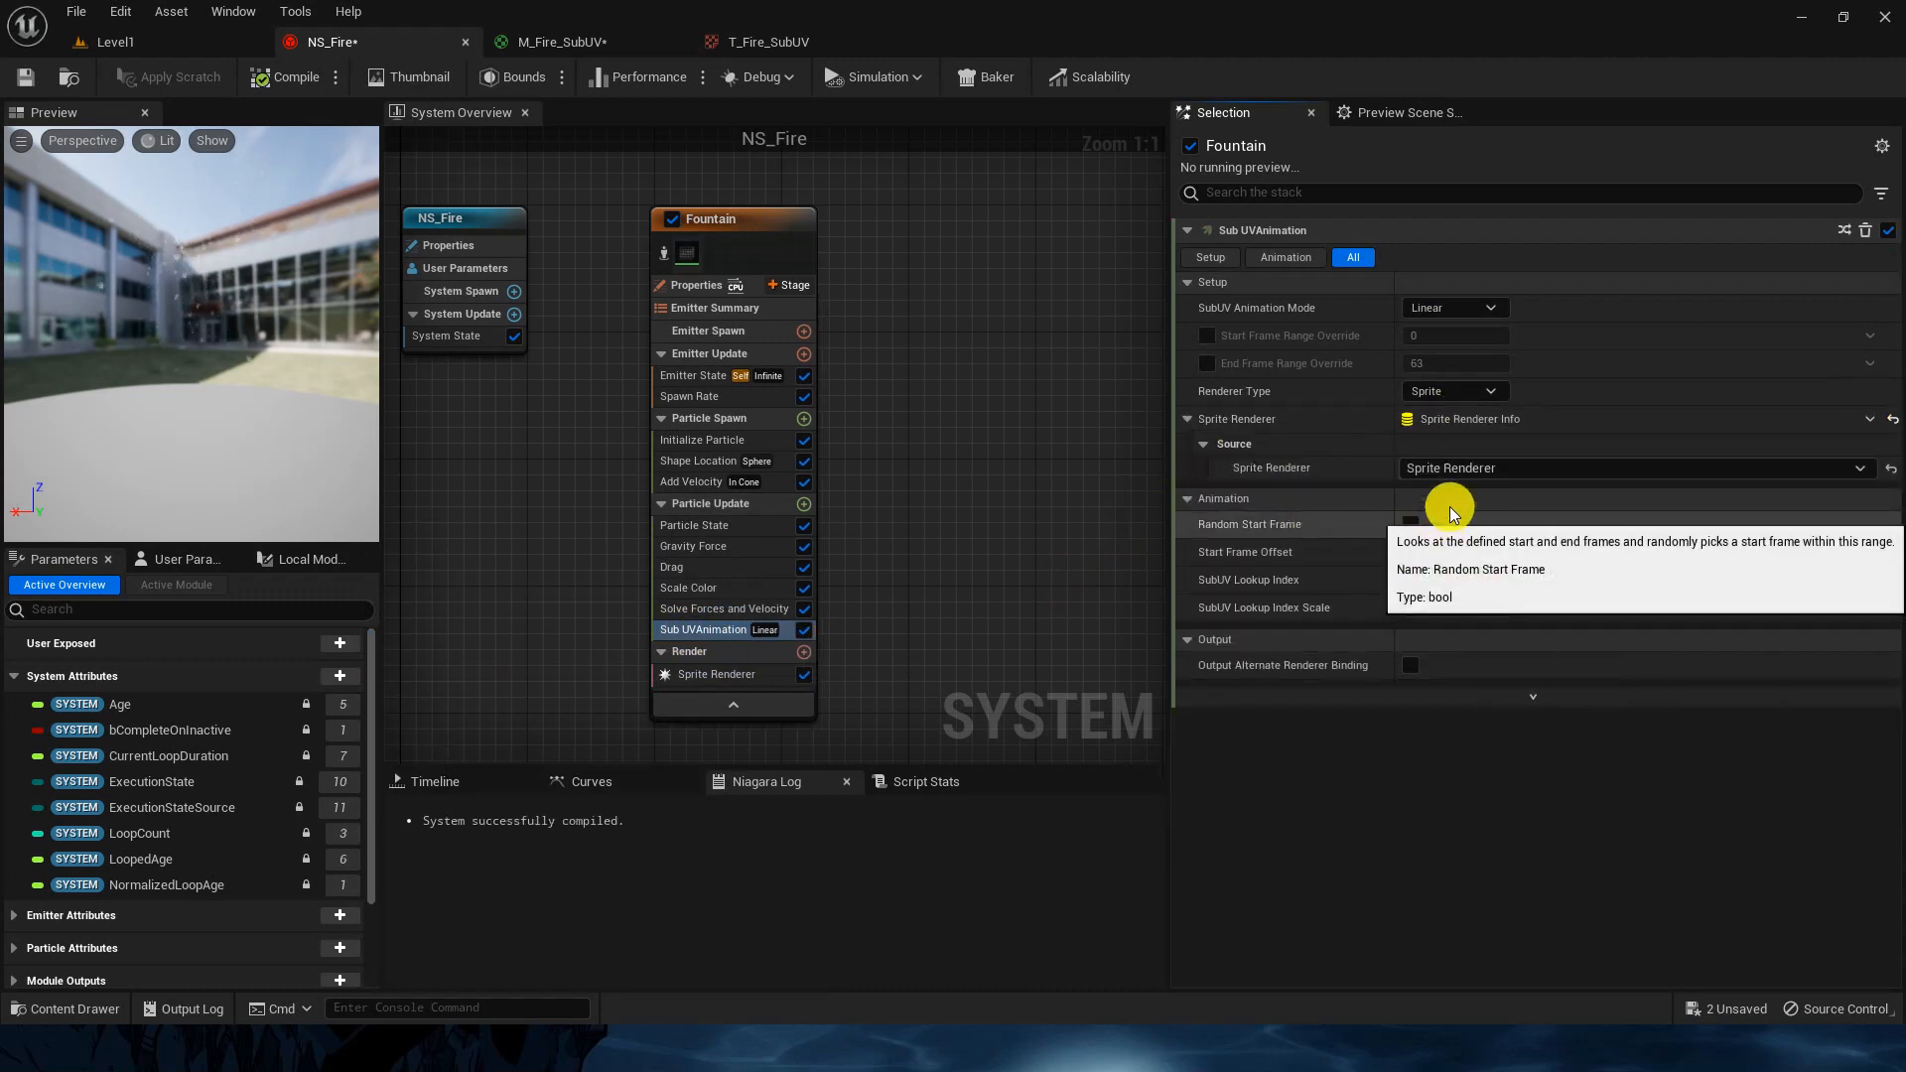
Step: Override the Sub UVAnimation frame range with start 0 and end 35, and enable Random Start Frame
{"action": "left_click", "coordinate": [1207, 336]}
{"action": "left_click", "coordinate": [1207, 363]}
{"action": "left_click", "coordinate": [1447, 338]}
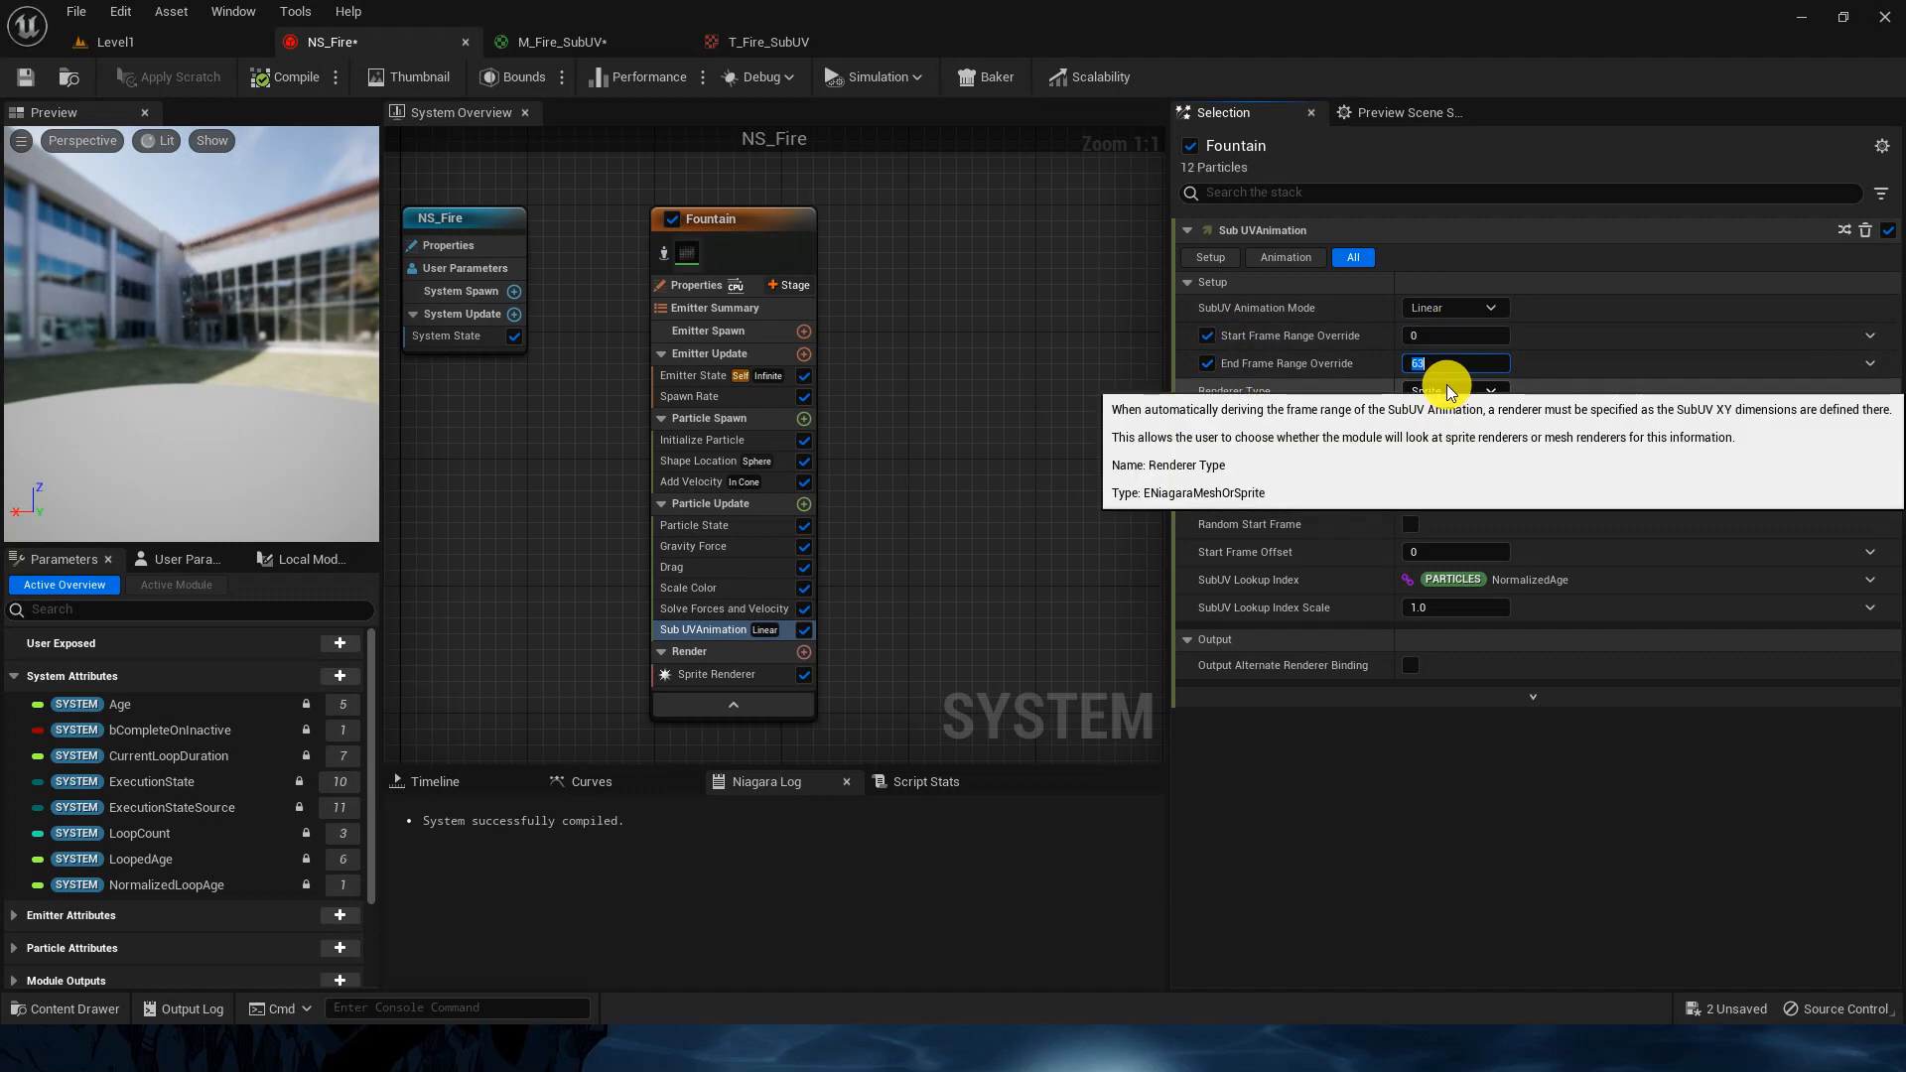
{"action": "type", "text": "35"}
{"action": "key", "text": "Return"}
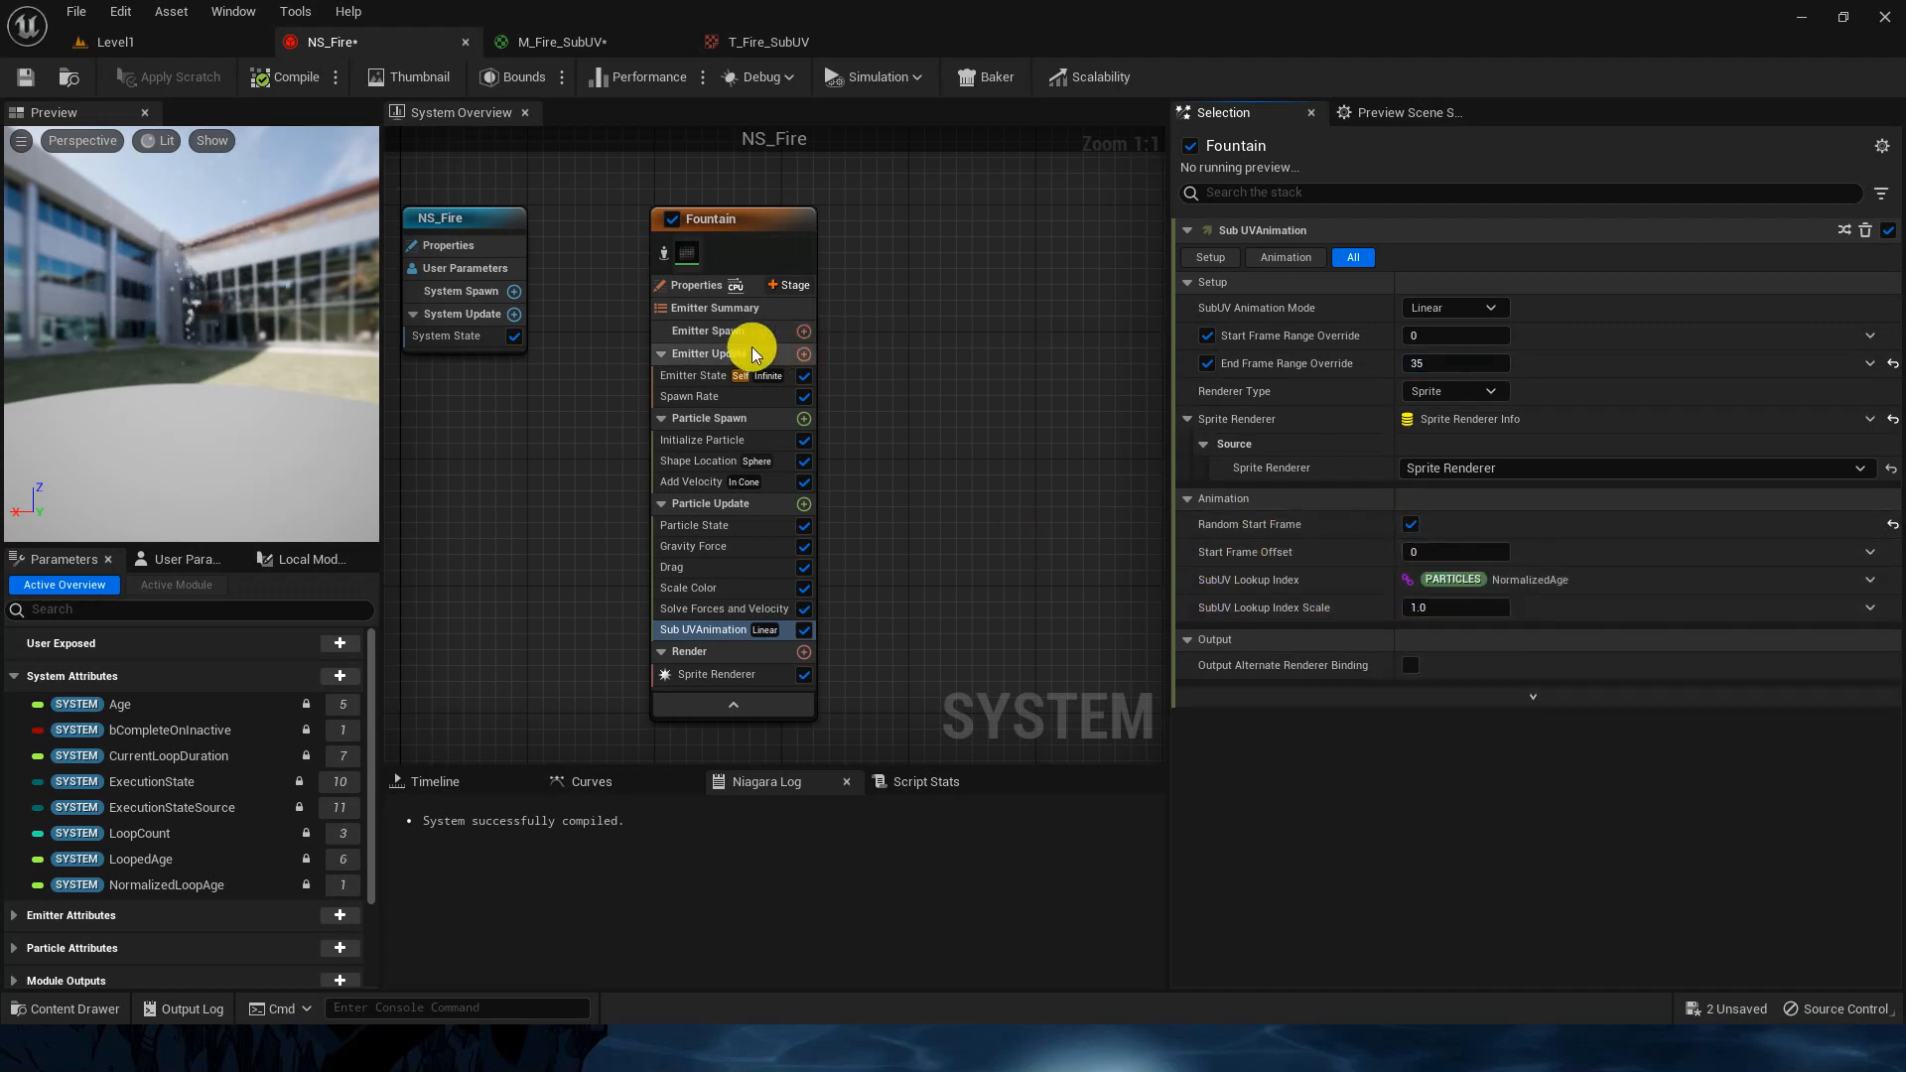
Step: Set the Fountain emitter's Spawn Rate to 50
{"action": "left_click", "coordinate": [693, 378]}
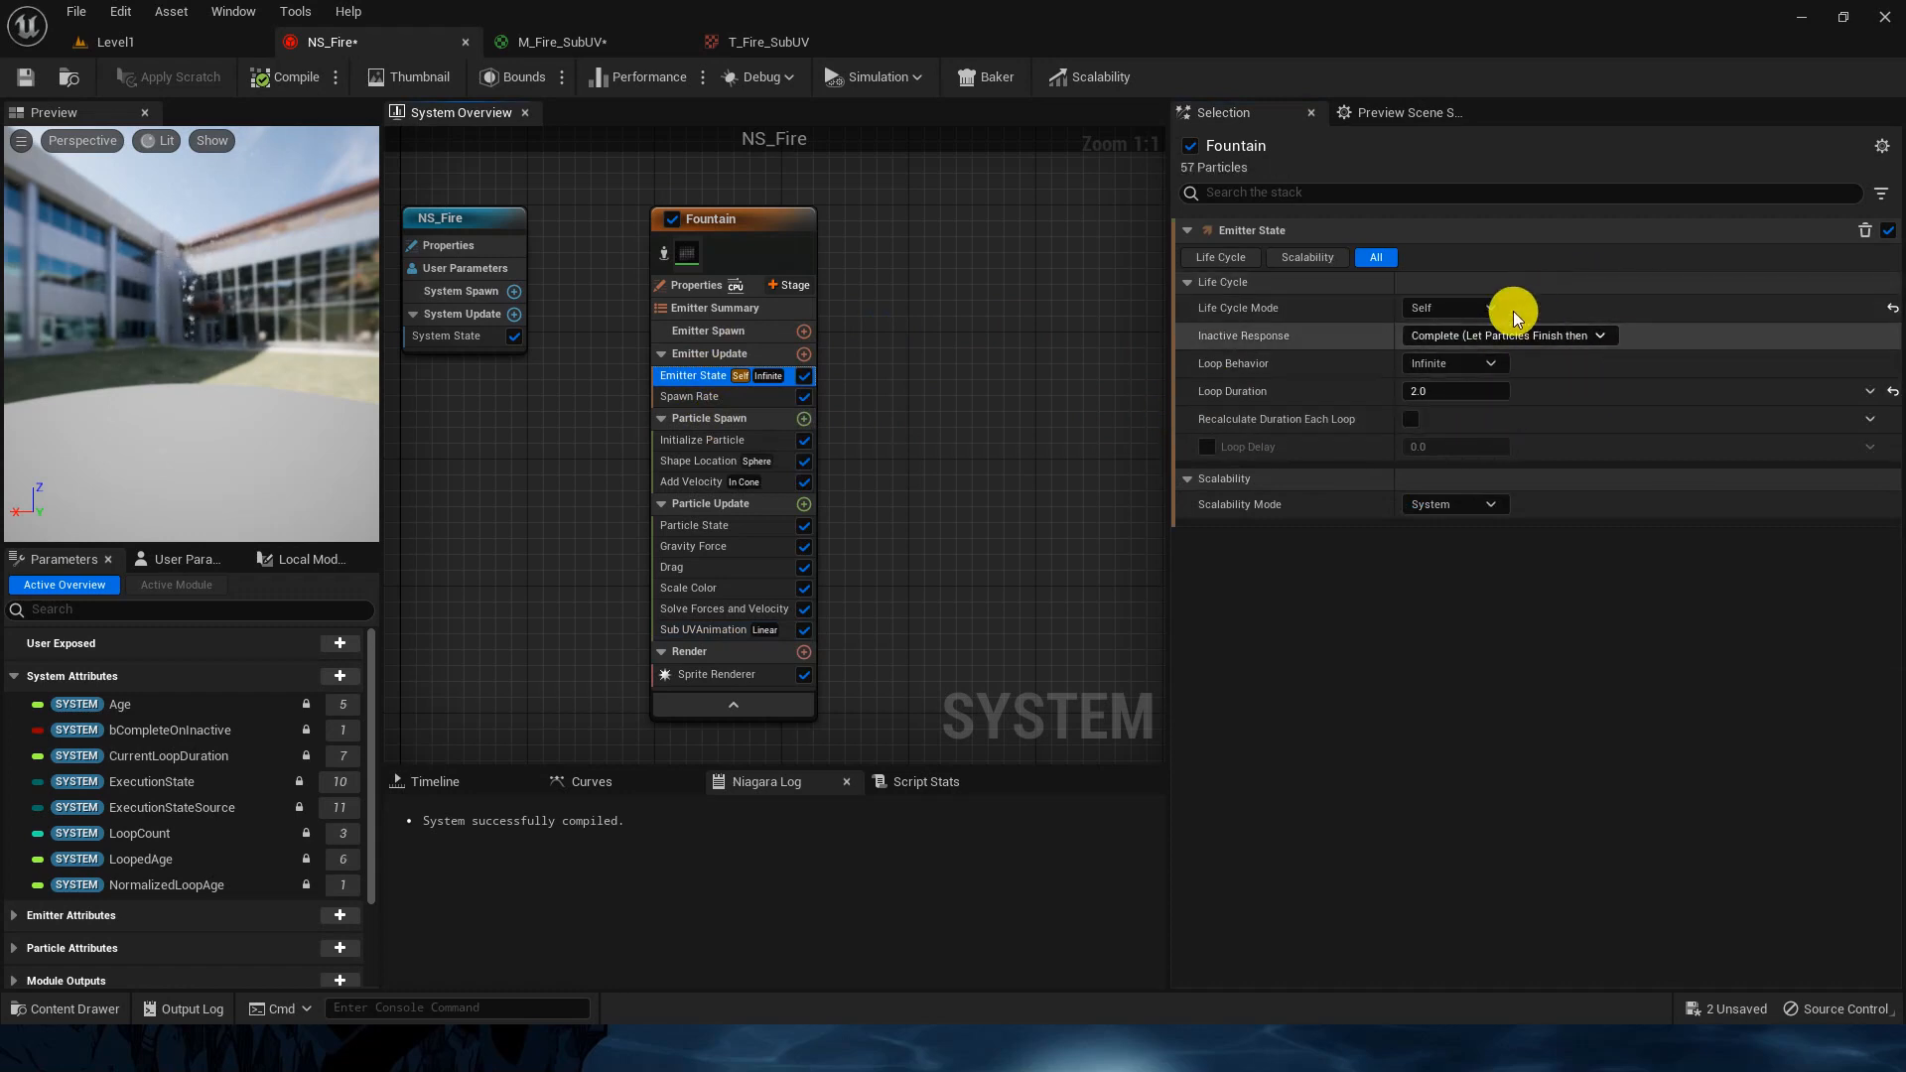
{"action": "left_click", "coordinate": [695, 396]}
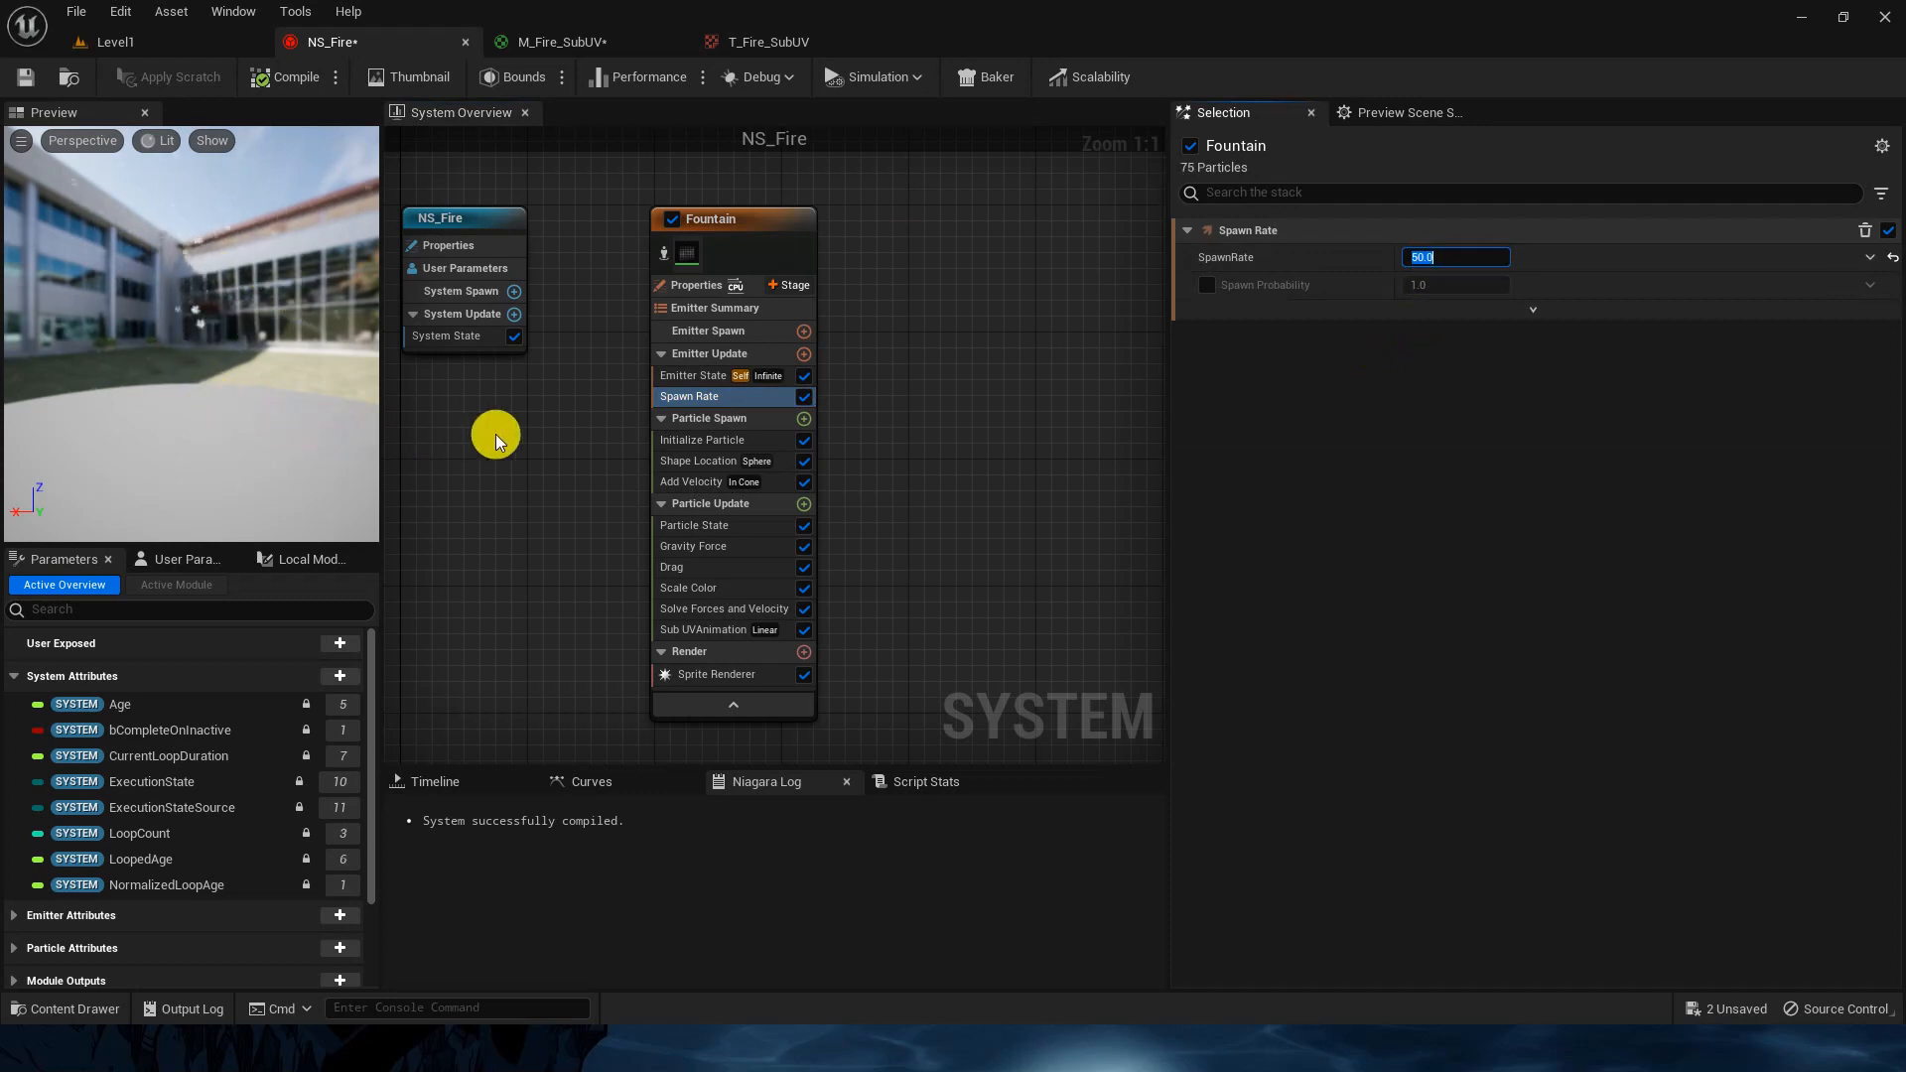
Step: In Initialize Particle, set the lifetime range to 0.3–0.8 and the uniform sprite size range to 100–150
{"action": "left_click", "coordinate": [723, 445]}
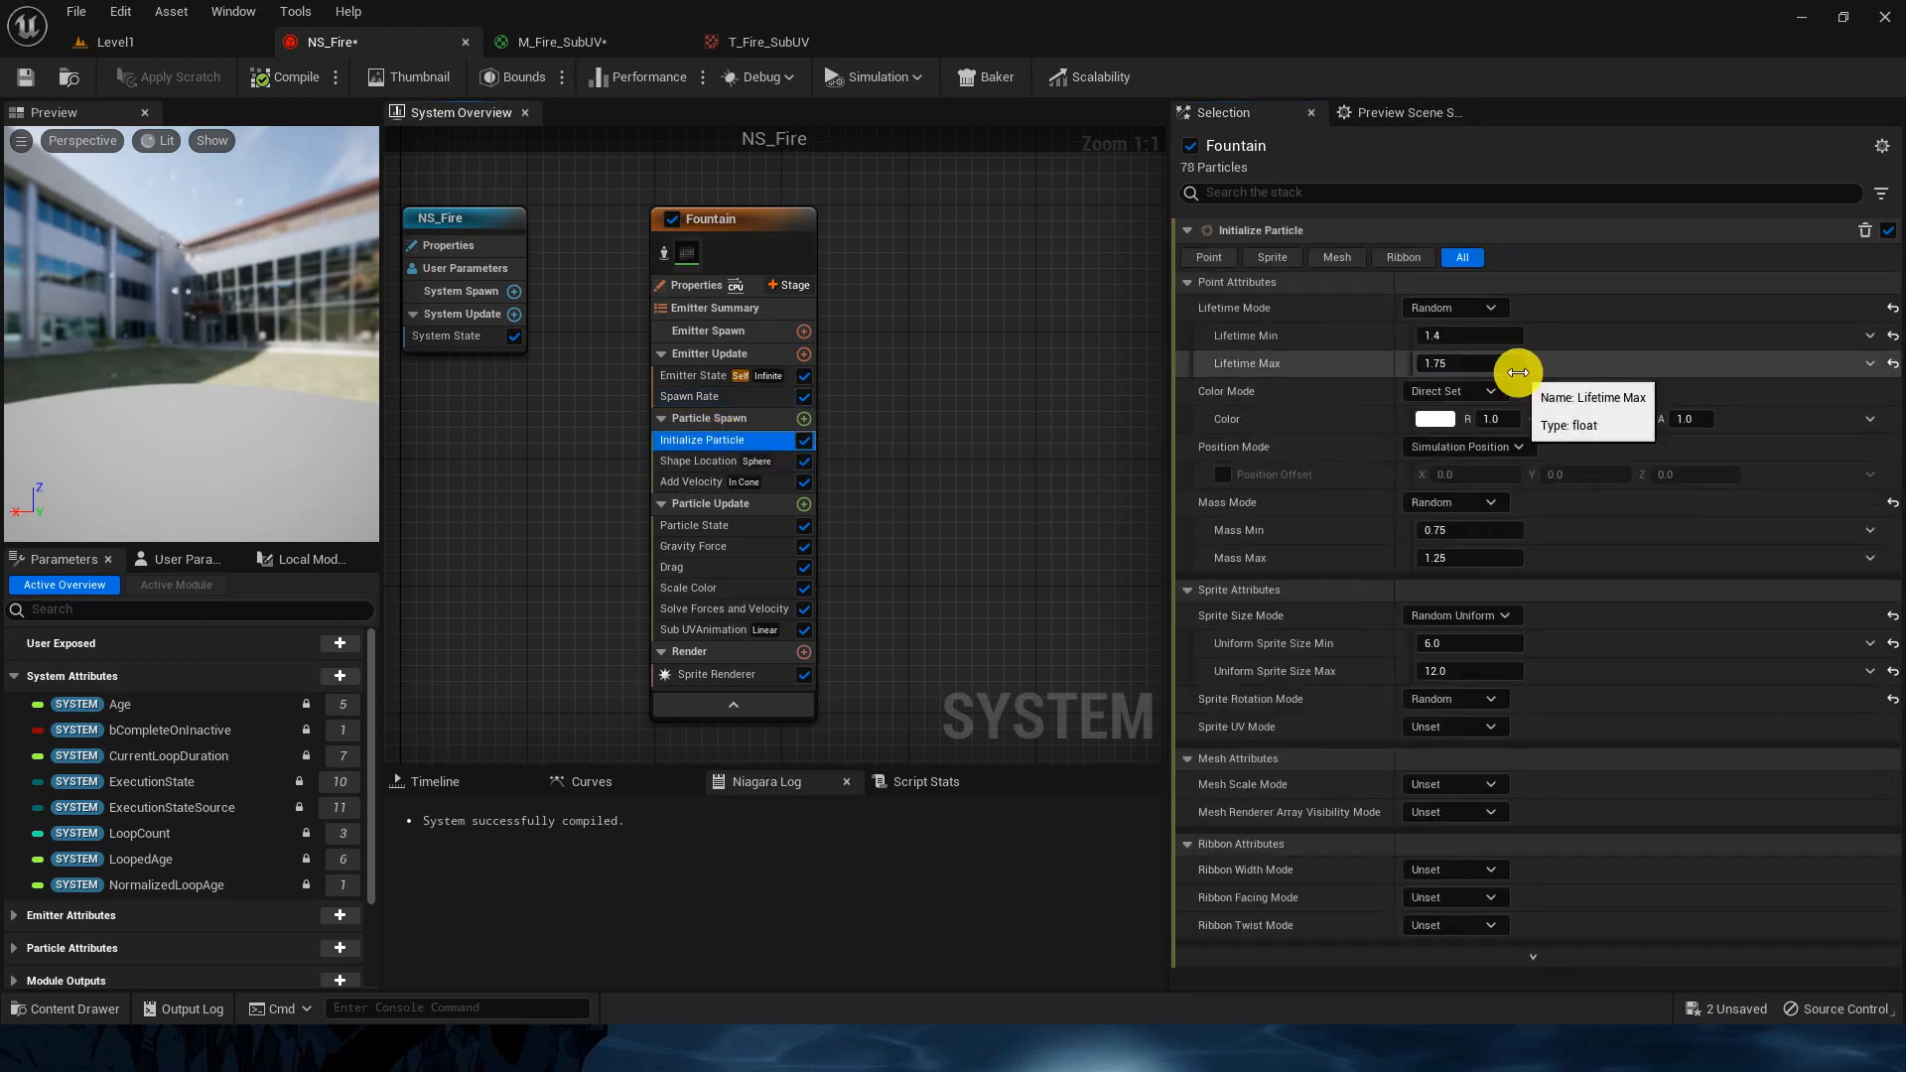
{"action": "left_click", "coordinate": [1479, 346]}
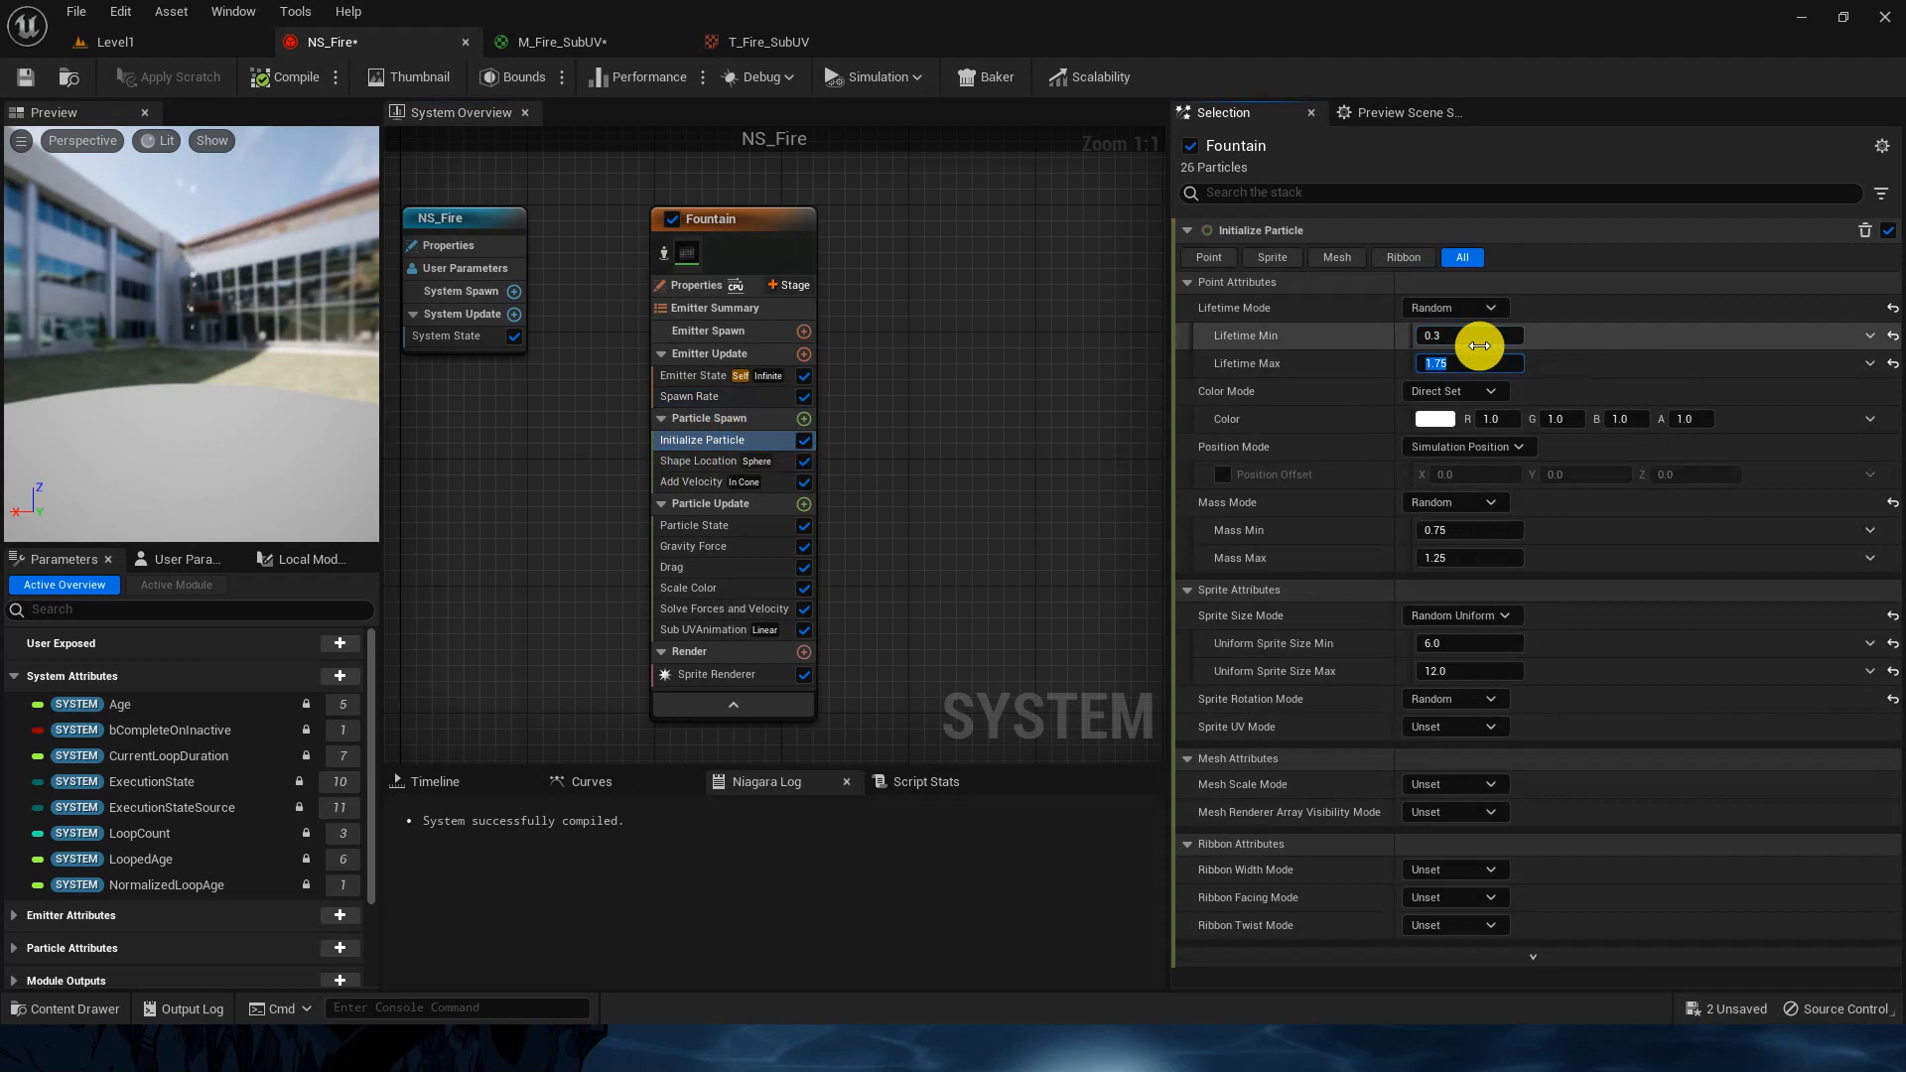
{"action": "key", "text": "Return"}
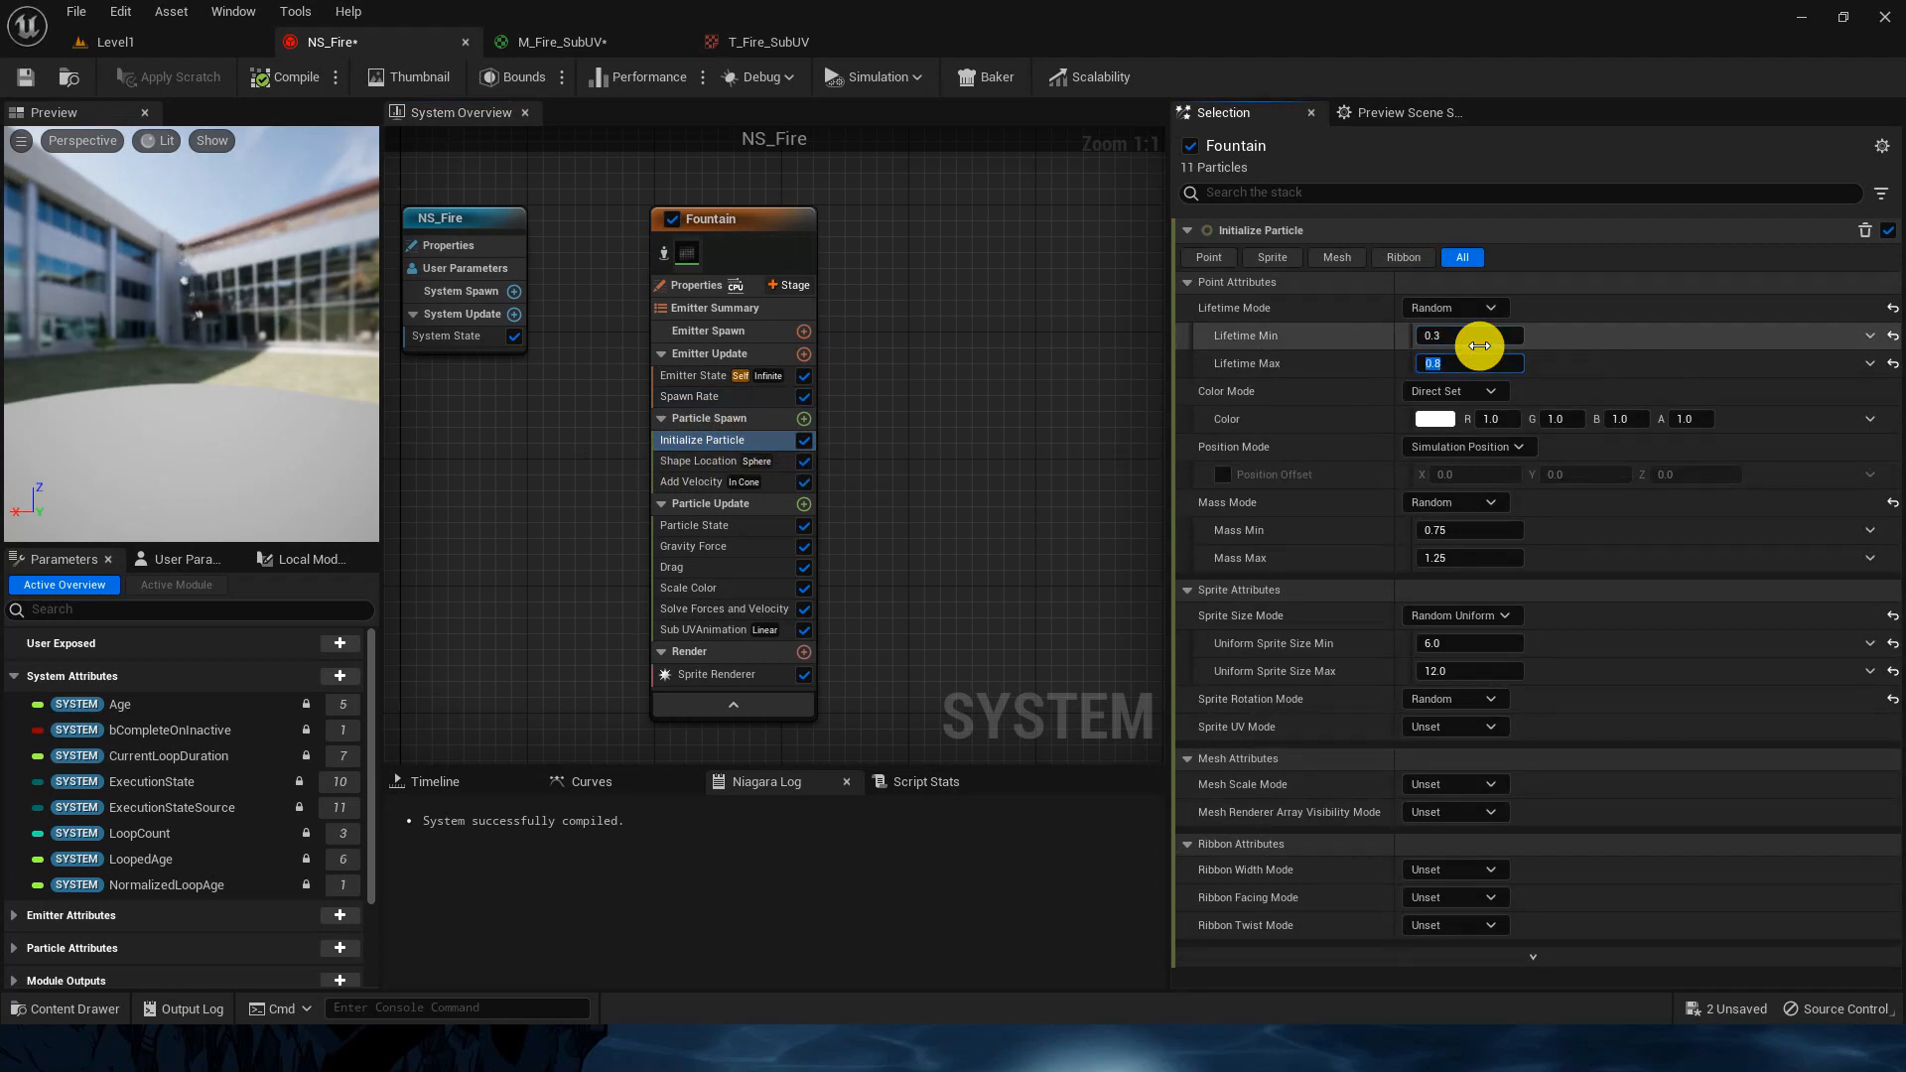
{"action": "left_click", "coordinate": [1473, 646]}
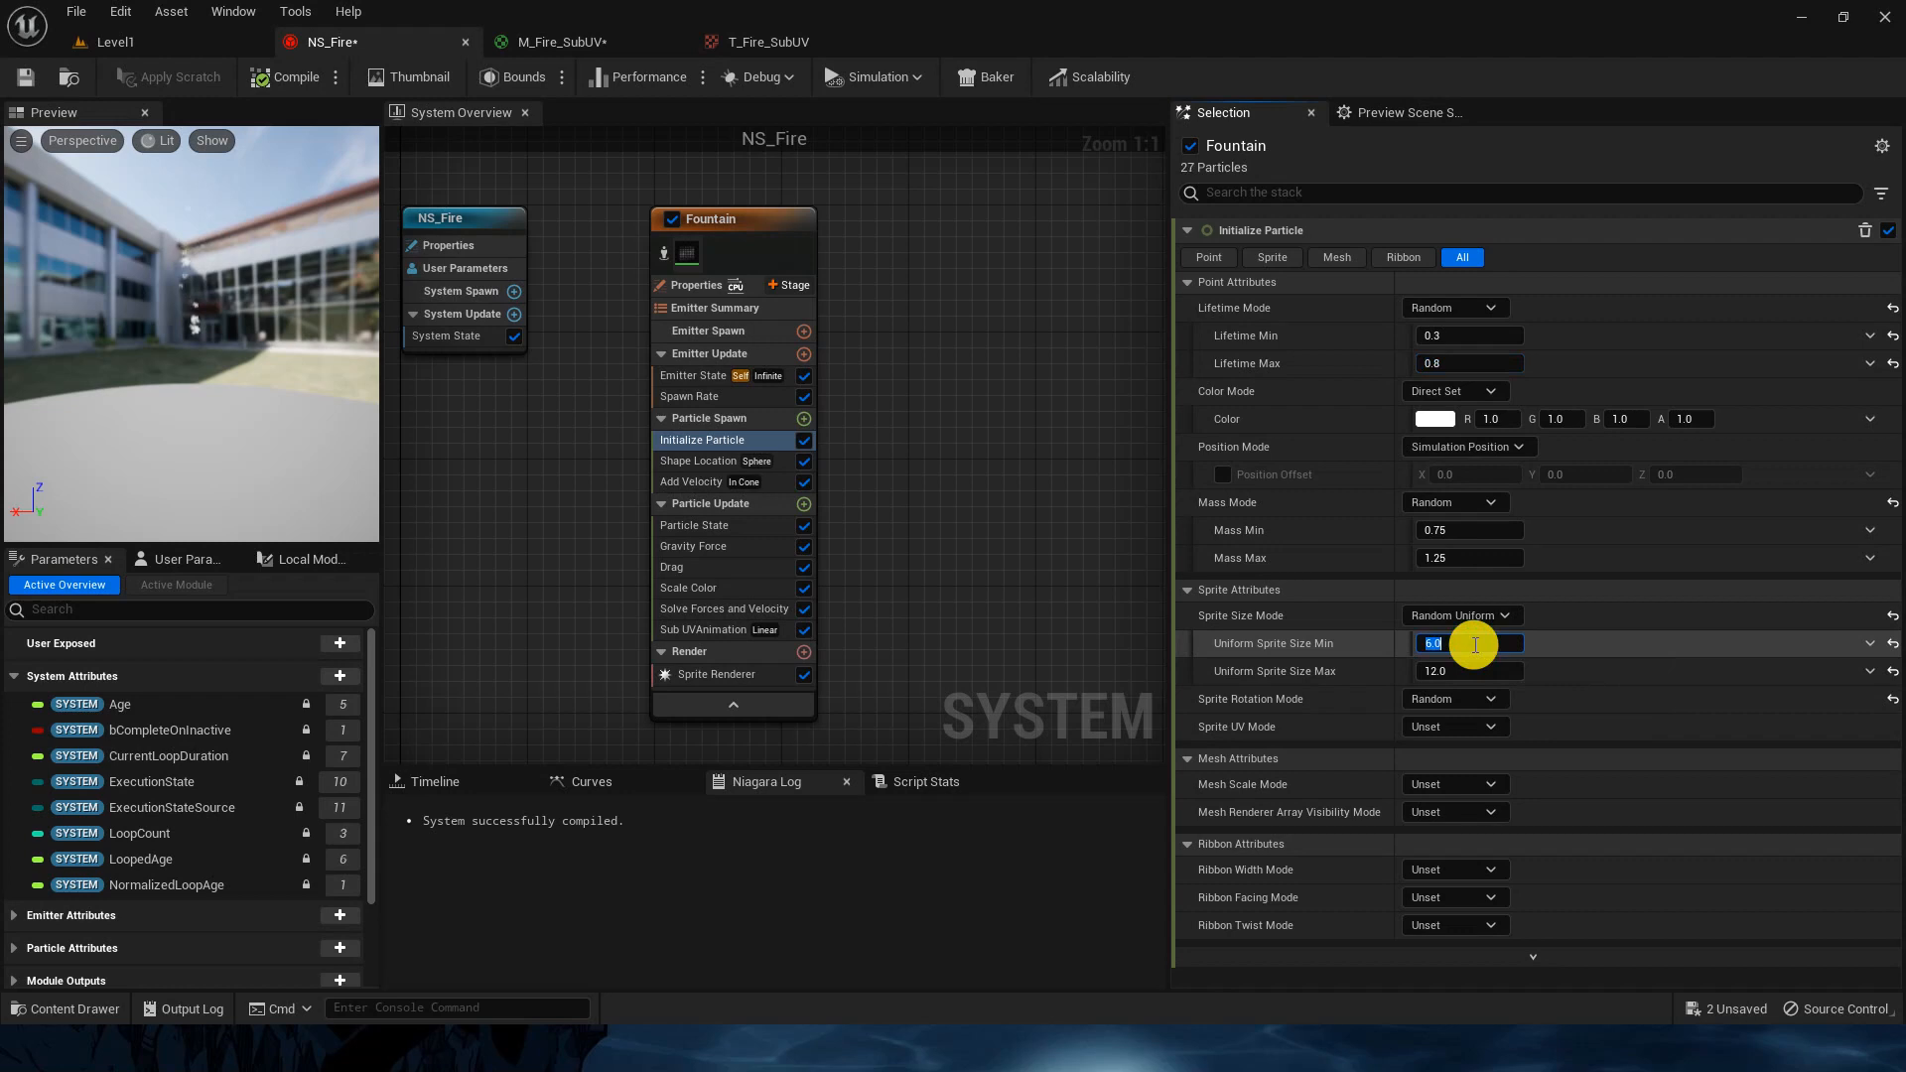
{"action": "key", "text": "Tab"}
{"action": "type", "text": "150"}
{"action": "key", "text": "Return"}
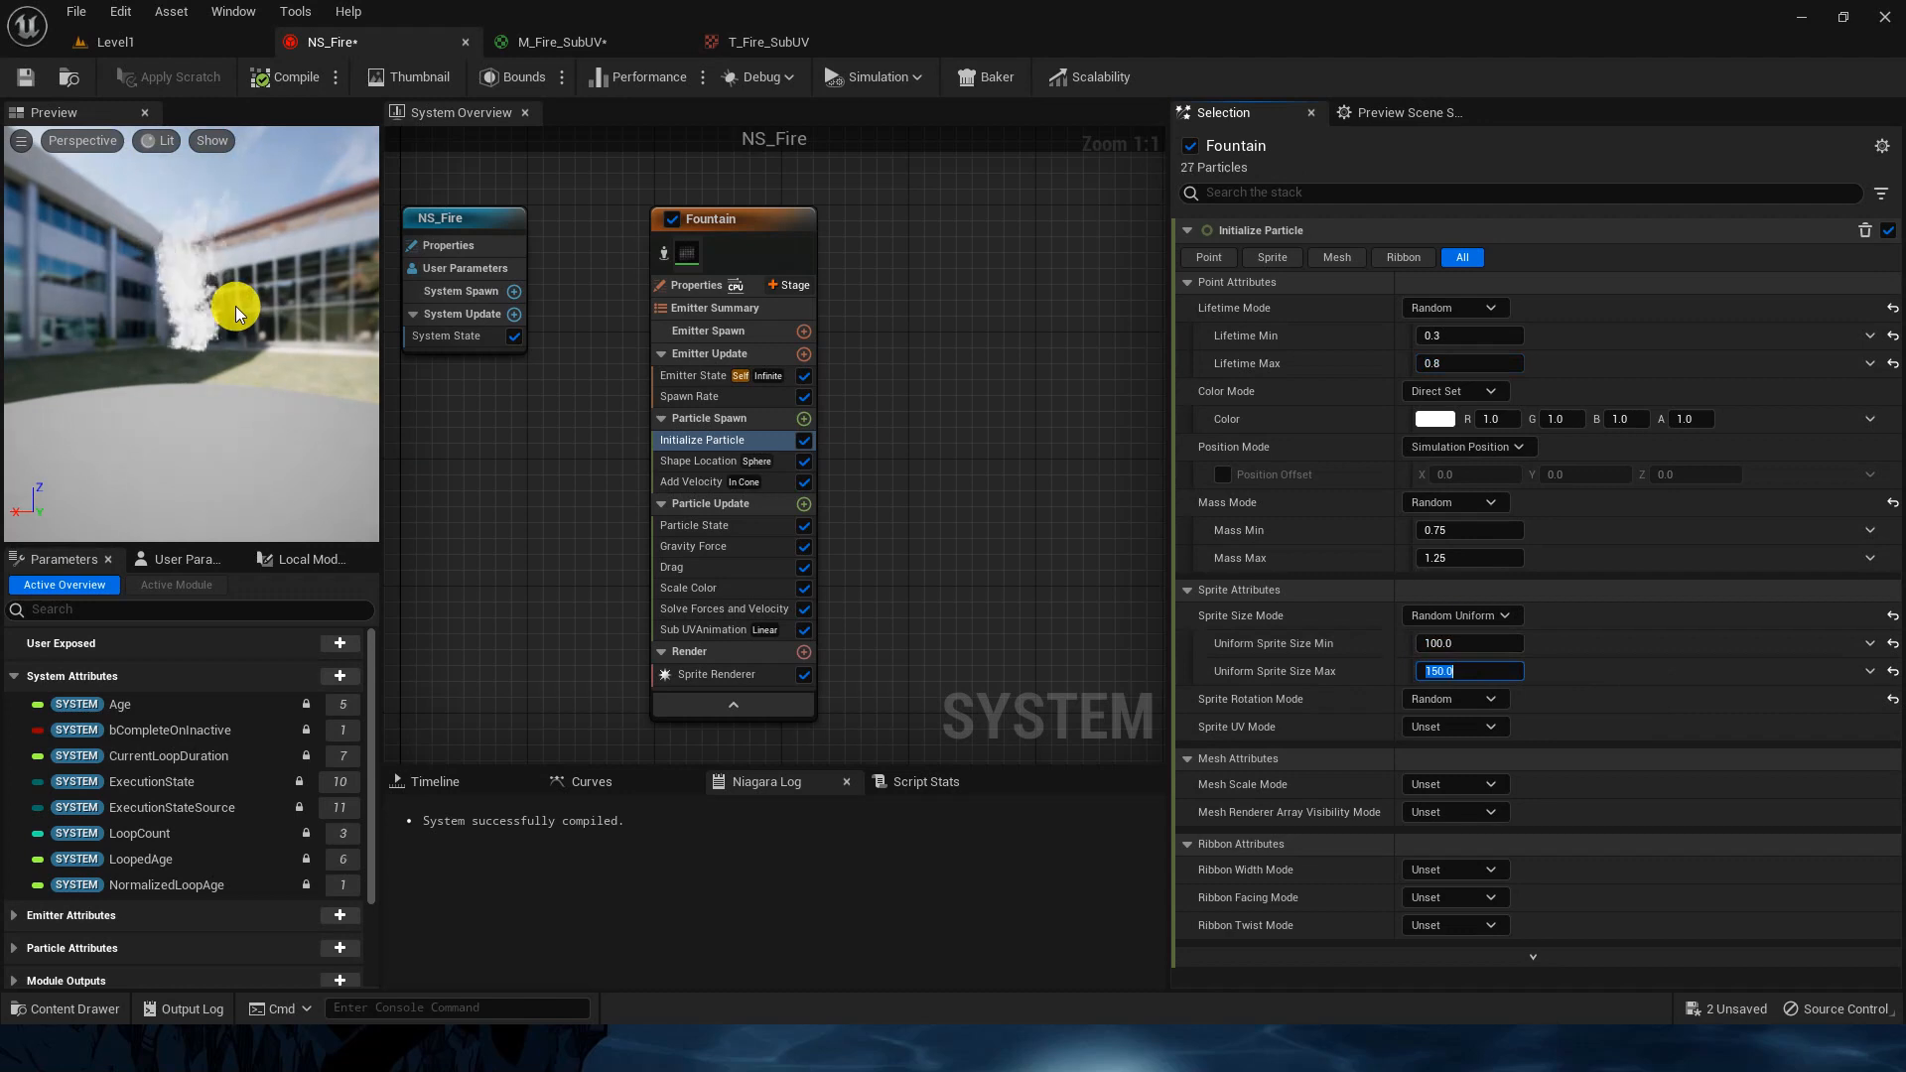
Step: Set the Add Velocity module's speed range to a minimum of 80 and a maximum of 500
{"action": "left_click", "coordinate": [712, 465]}
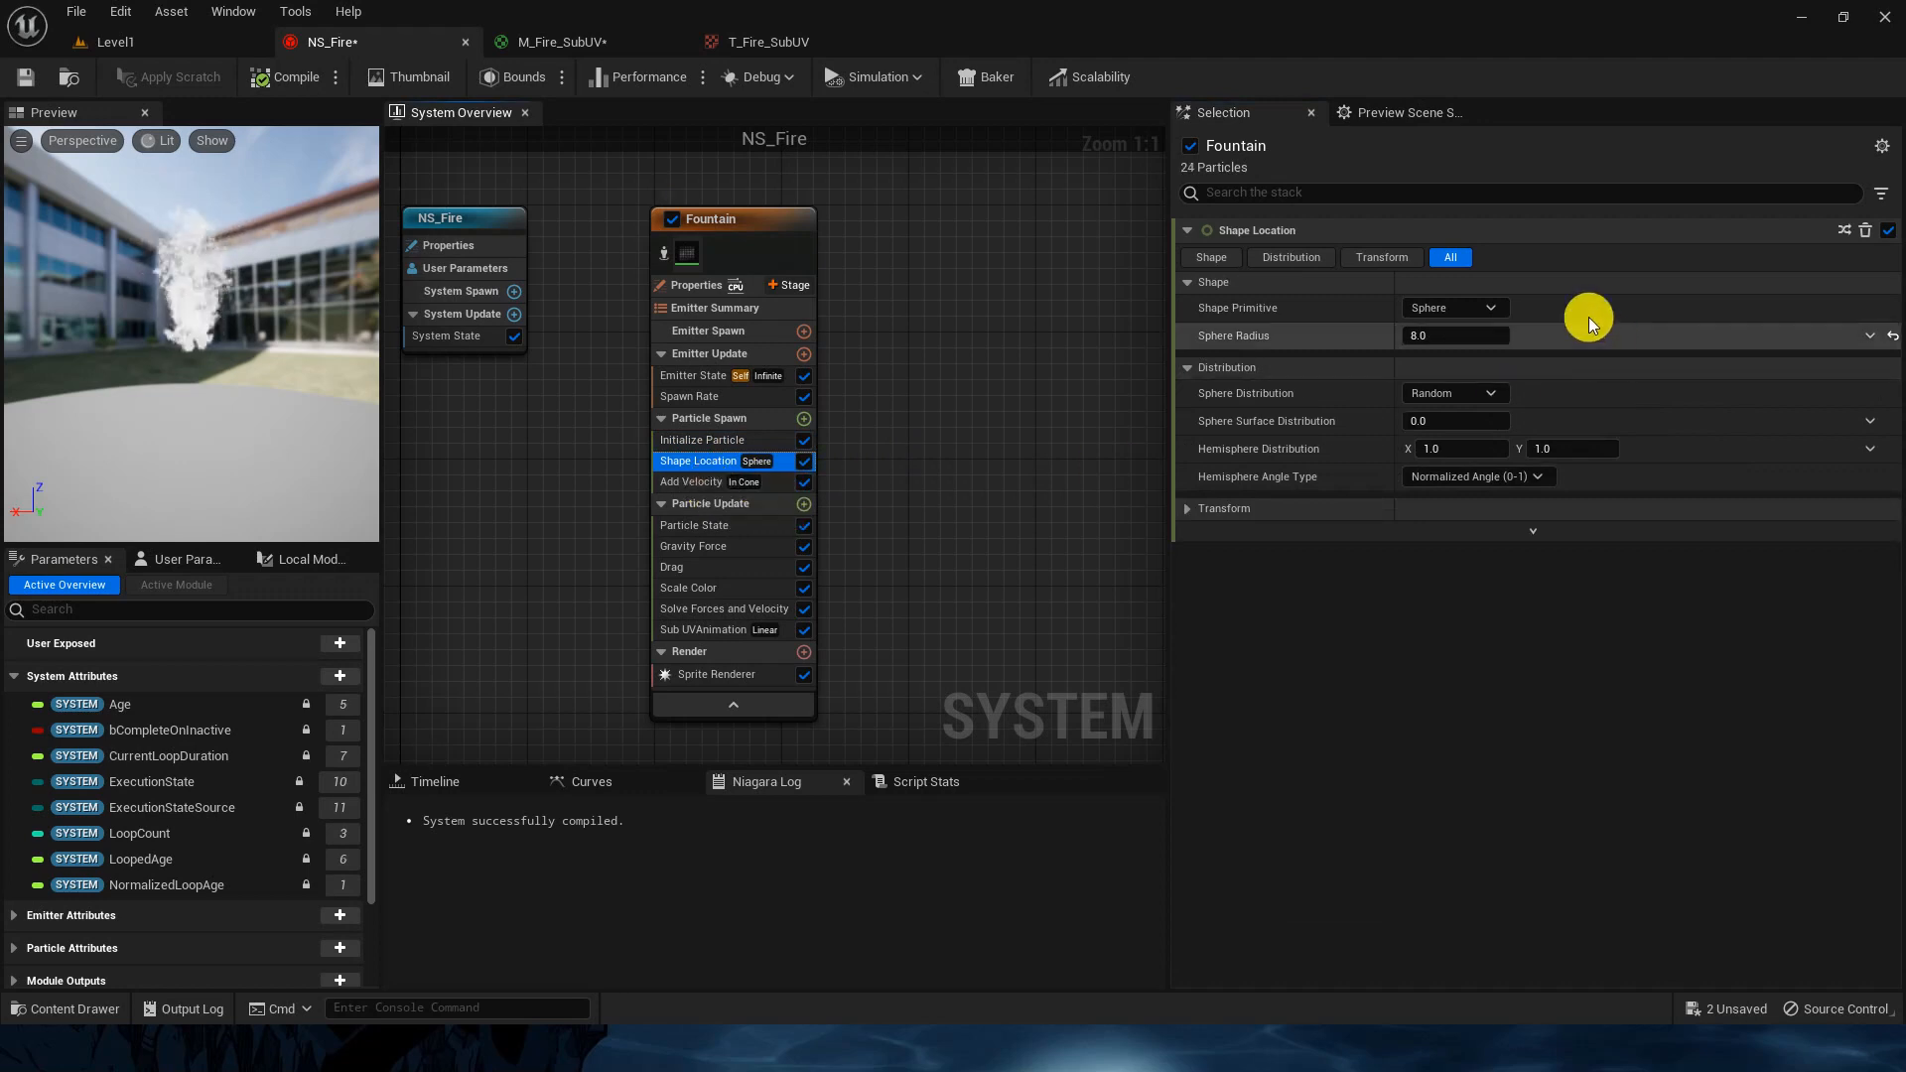
{"action": "left_click", "coordinate": [699, 480]}
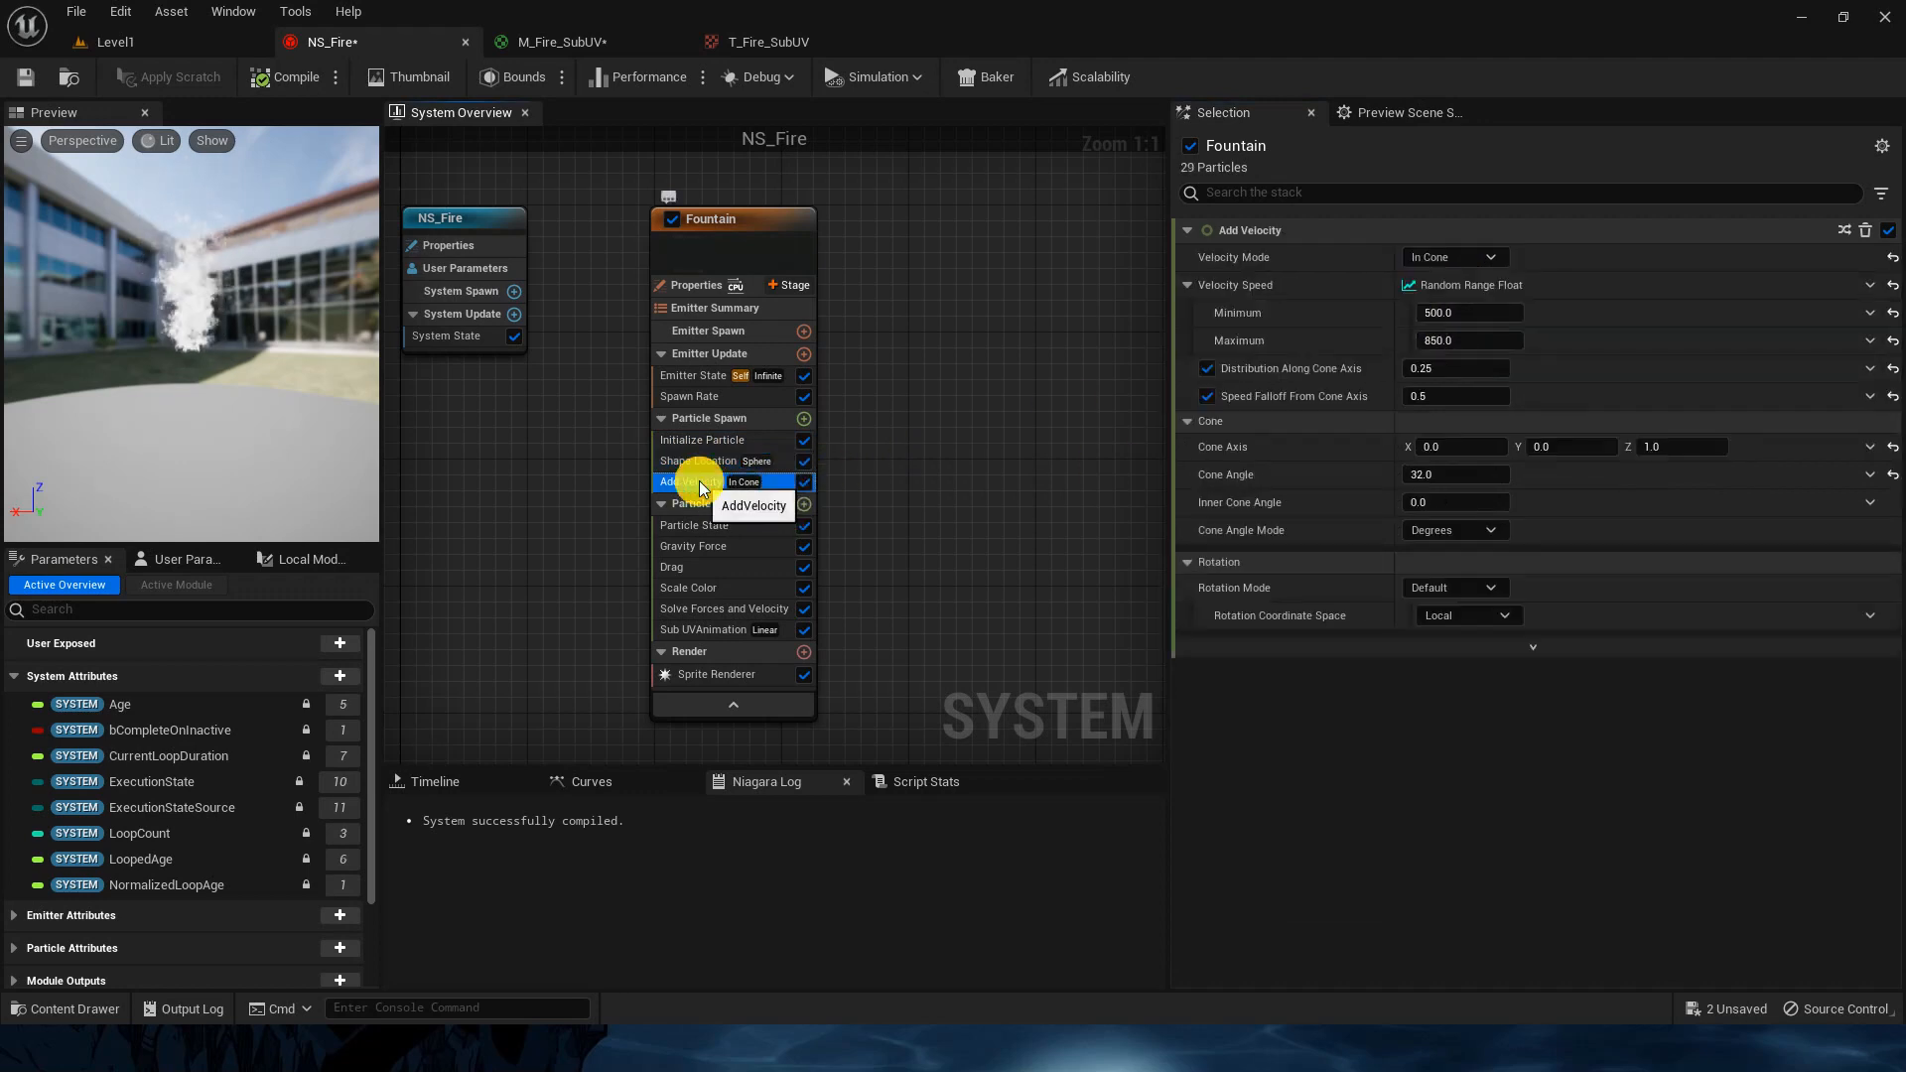
{"action": "left_click", "coordinate": [1506, 317]}
{"action": "key", "text": "Tab"}
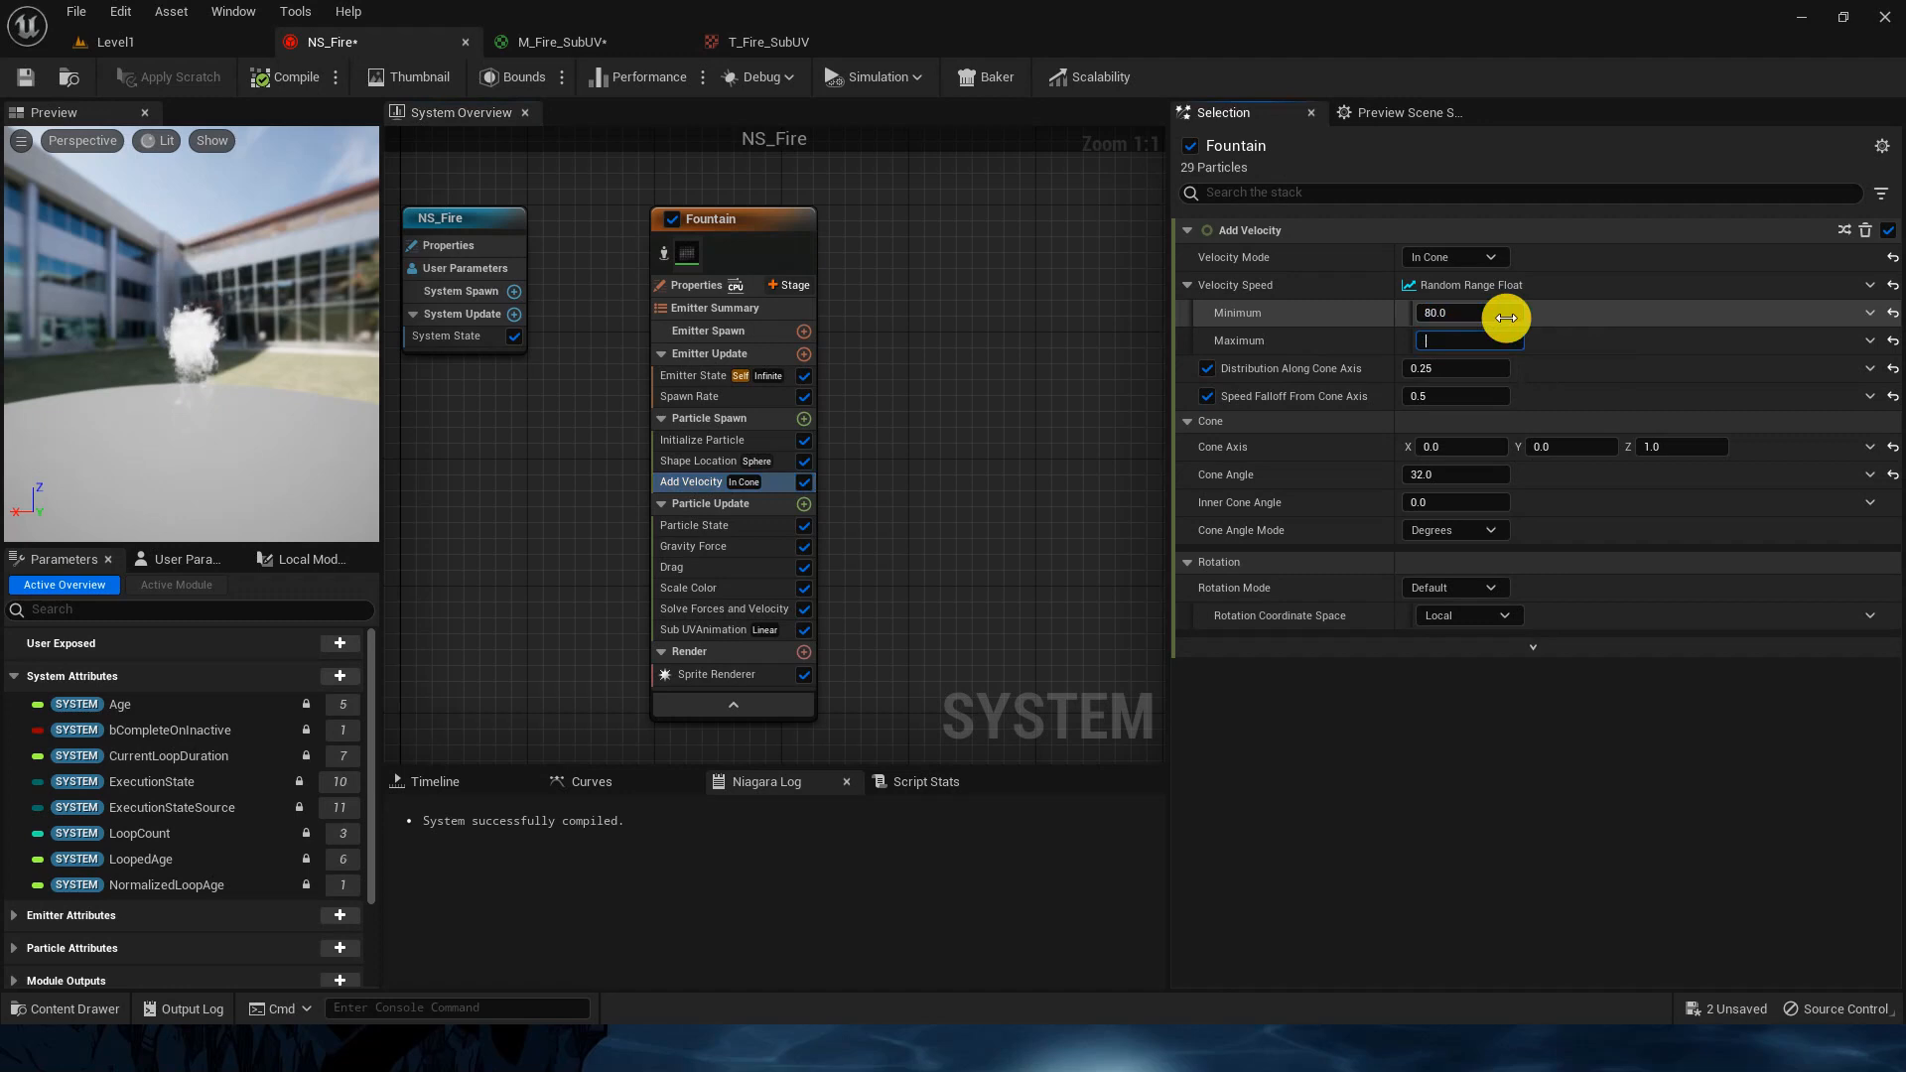
Step: Delete the Gravity Force module from the Fountain's Particle Update
{"action": "left_click", "coordinate": [699, 546]}
{"action": "key", "text": "Delete"}
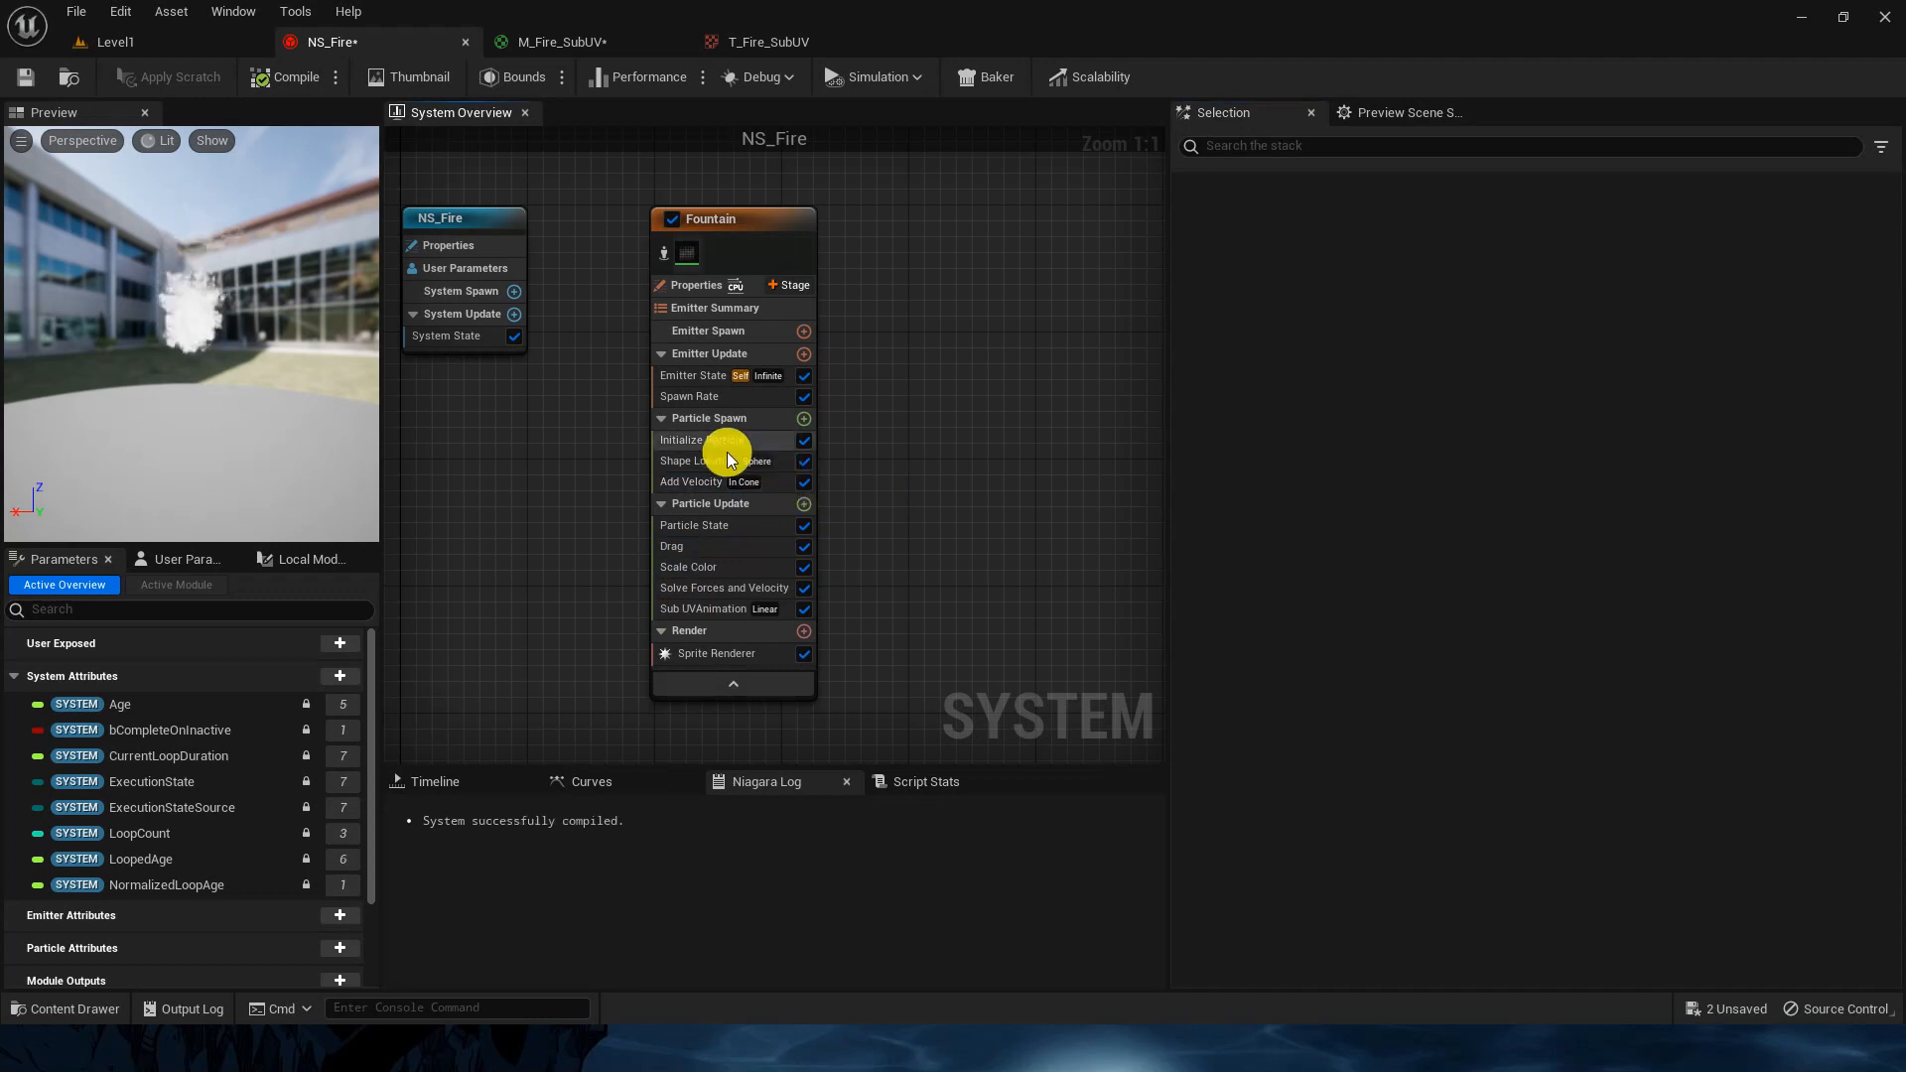
Step: Try Add Velocity speed ranges of 500–800 and 100–150 on the Fountain emitter
{"action": "left_click", "coordinate": [695, 482]}
{"action": "left_click", "coordinate": [1468, 310]}
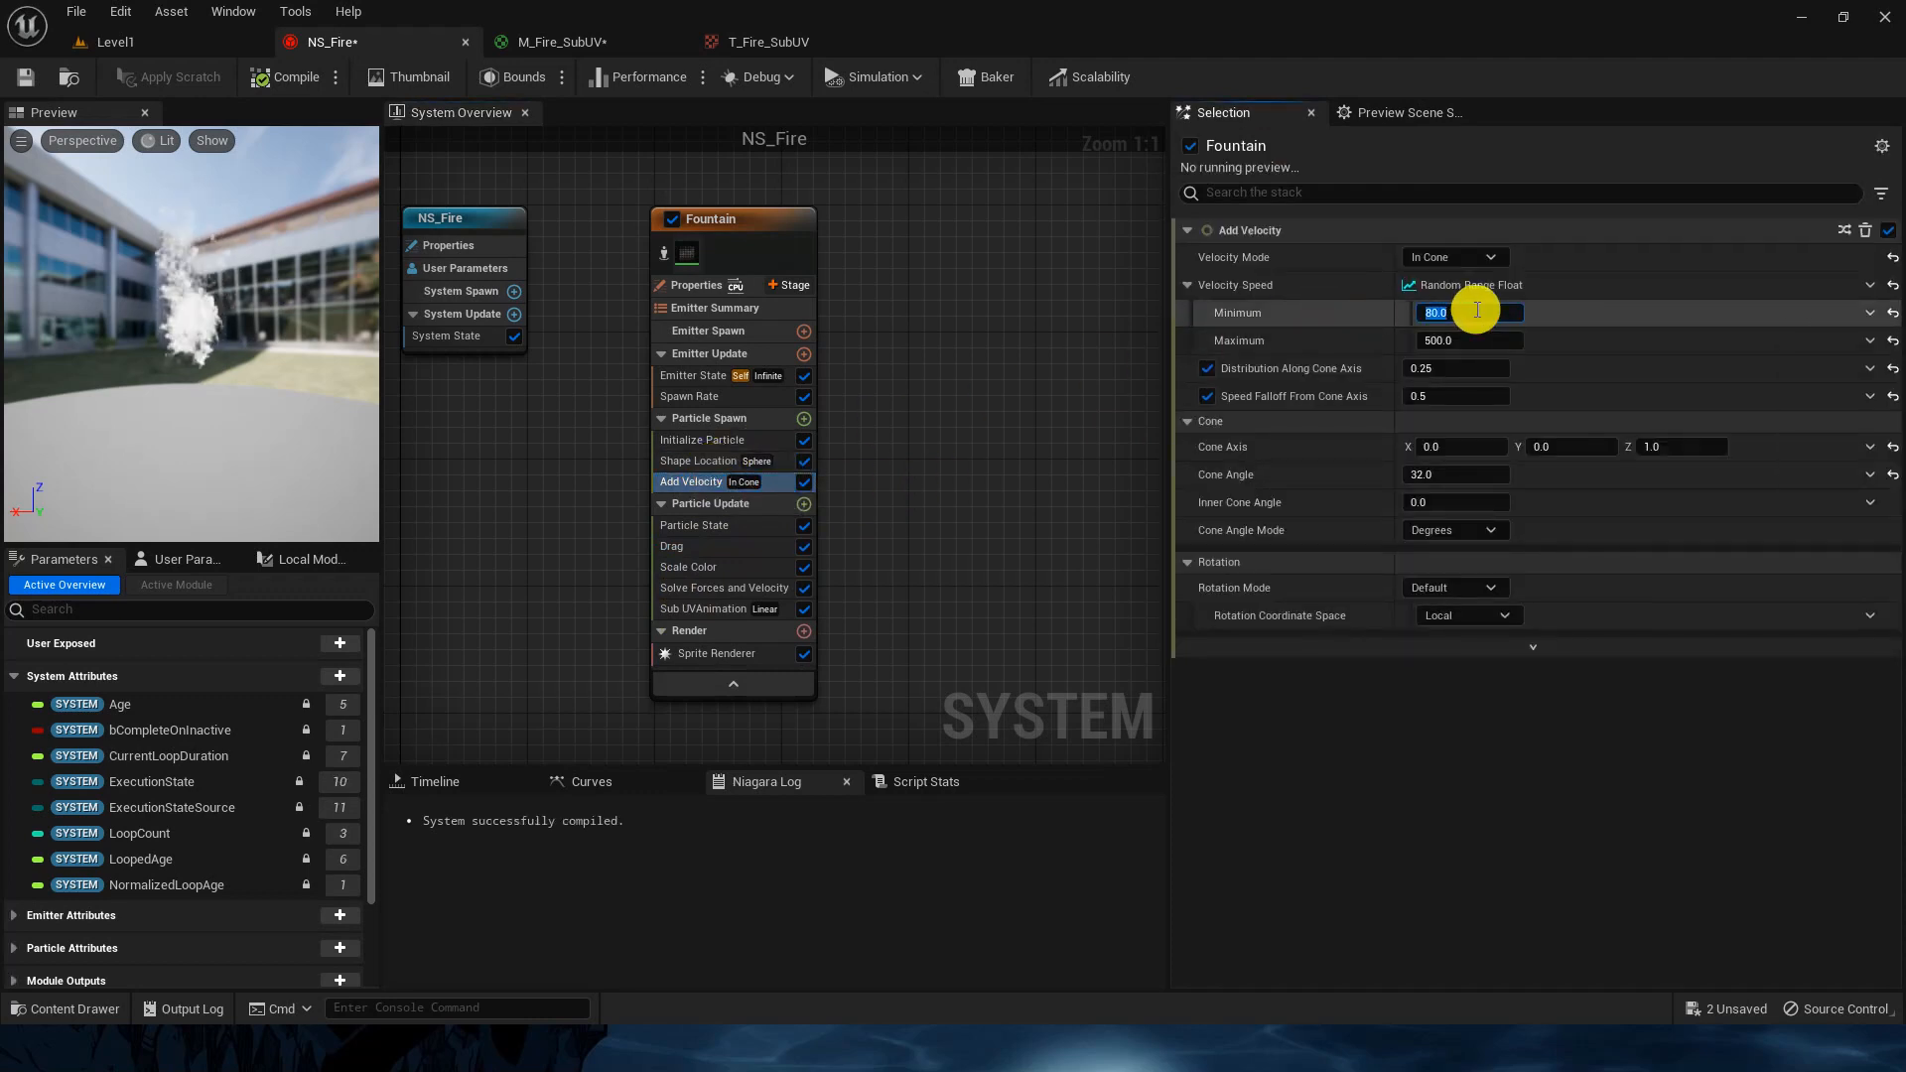
{"action": "type", "text": "500"}
{"action": "key", "text": "Tab"}
{"action": "type", "text": "8"}
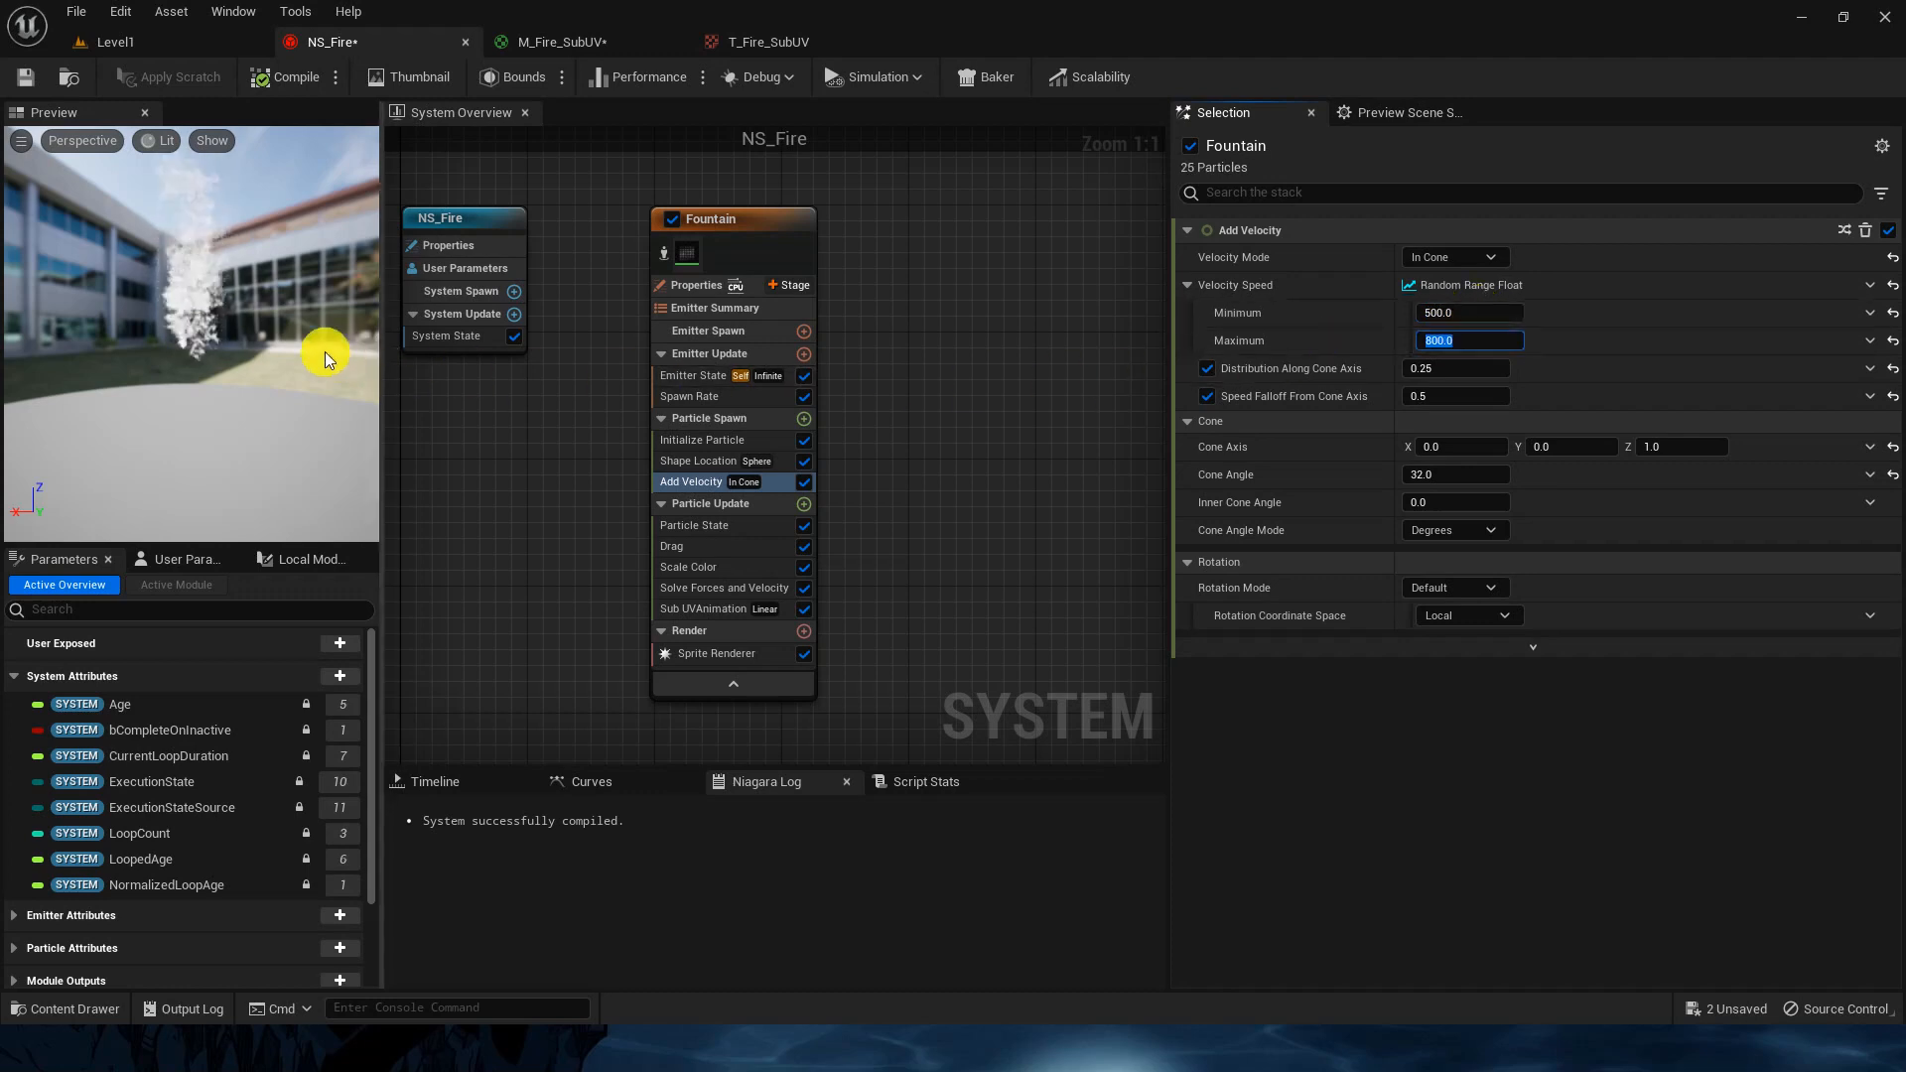
{"action": "left_click", "coordinate": [1478, 310]}
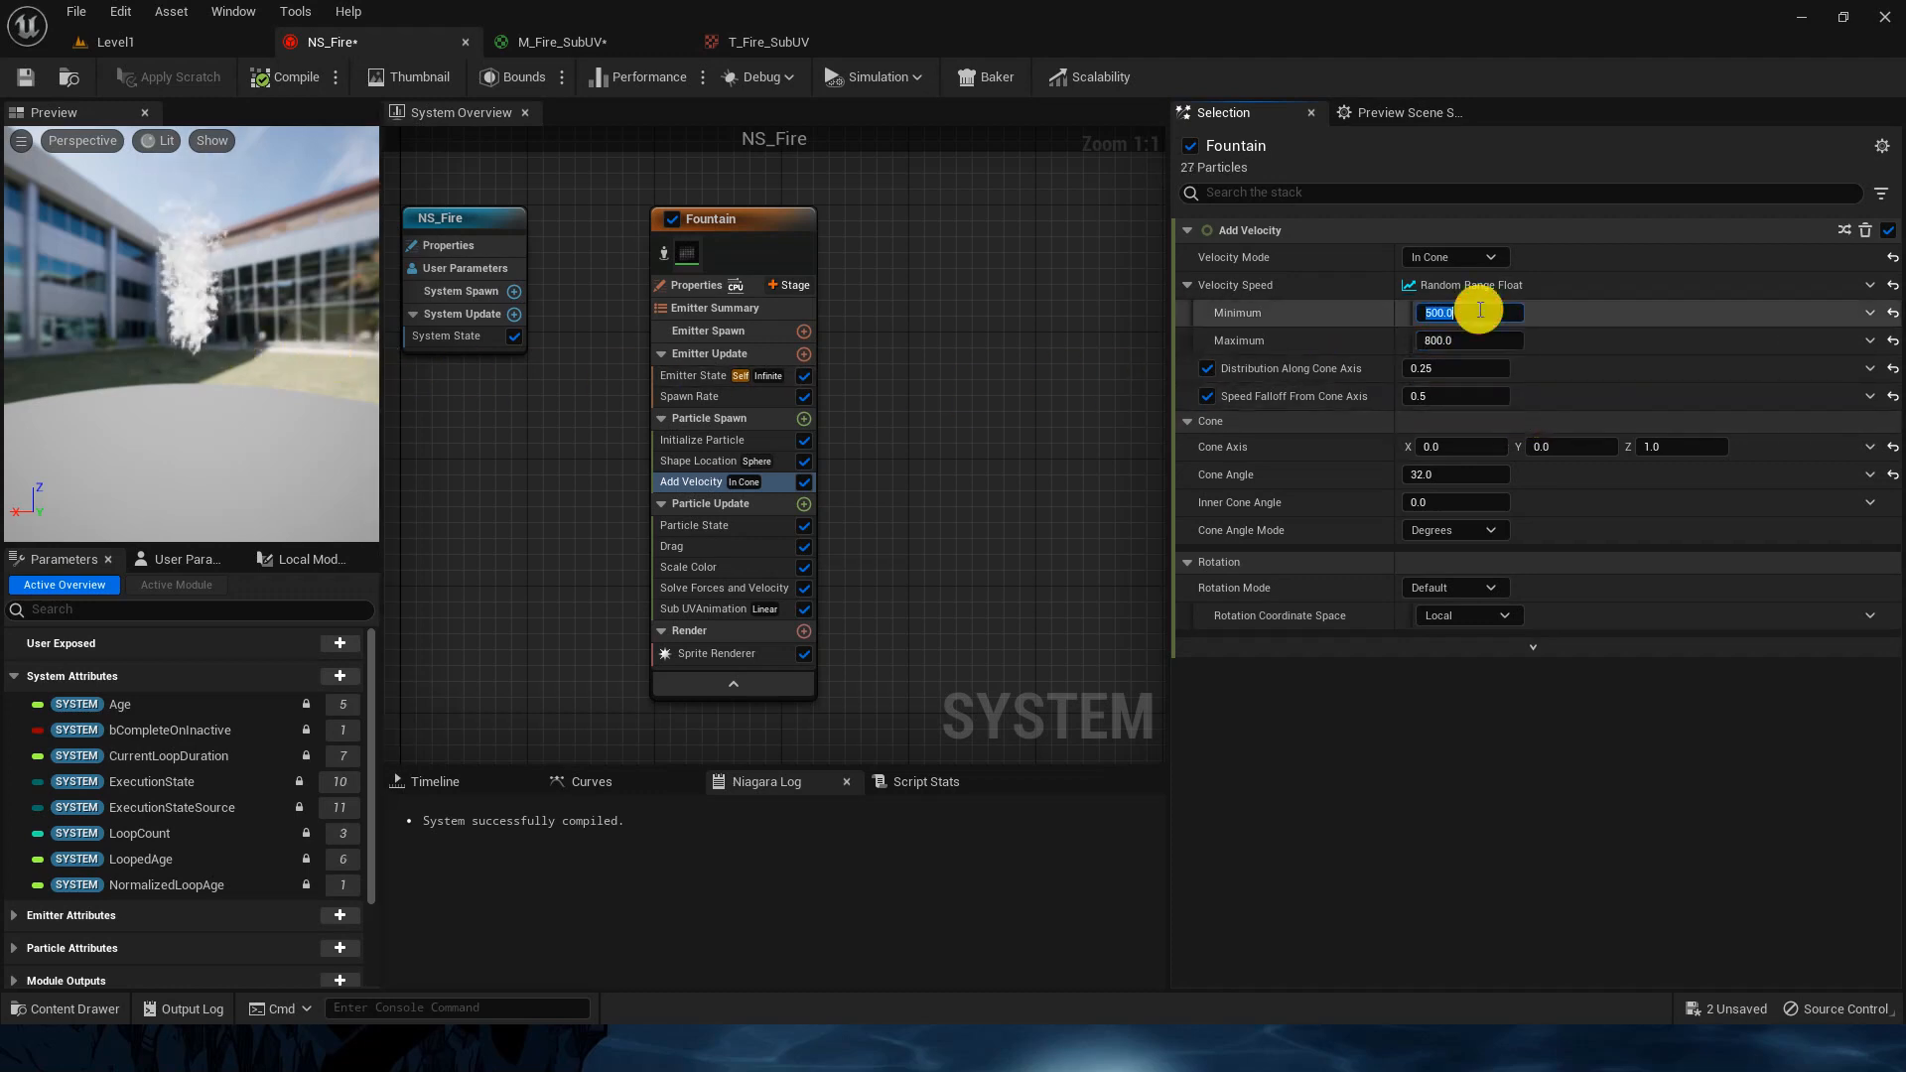
{"action": "type", "text": "100"}
{"action": "key", "text": "Tab"}
{"action": "type", "text": "1"}
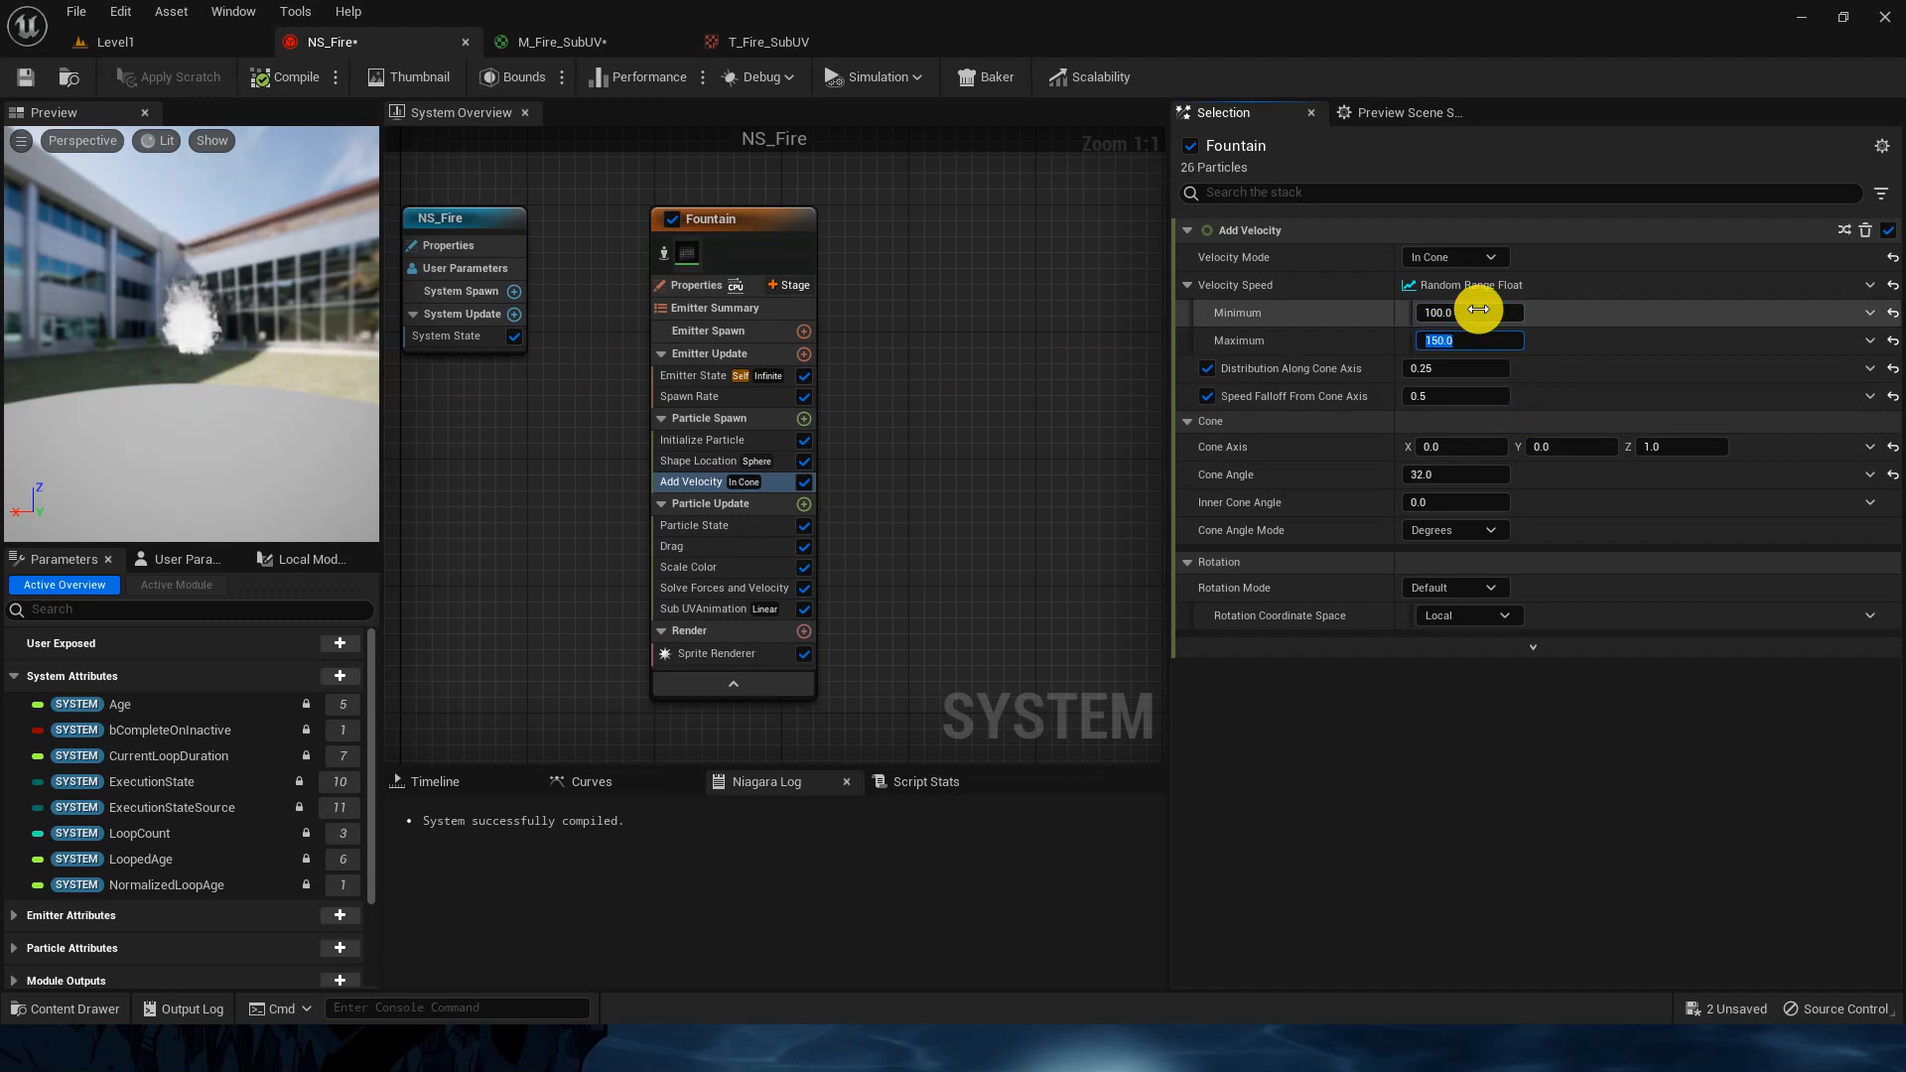
Step: Delete the Drag module from the Fountain's Particle Update
{"action": "left_click", "coordinate": [728, 547]}
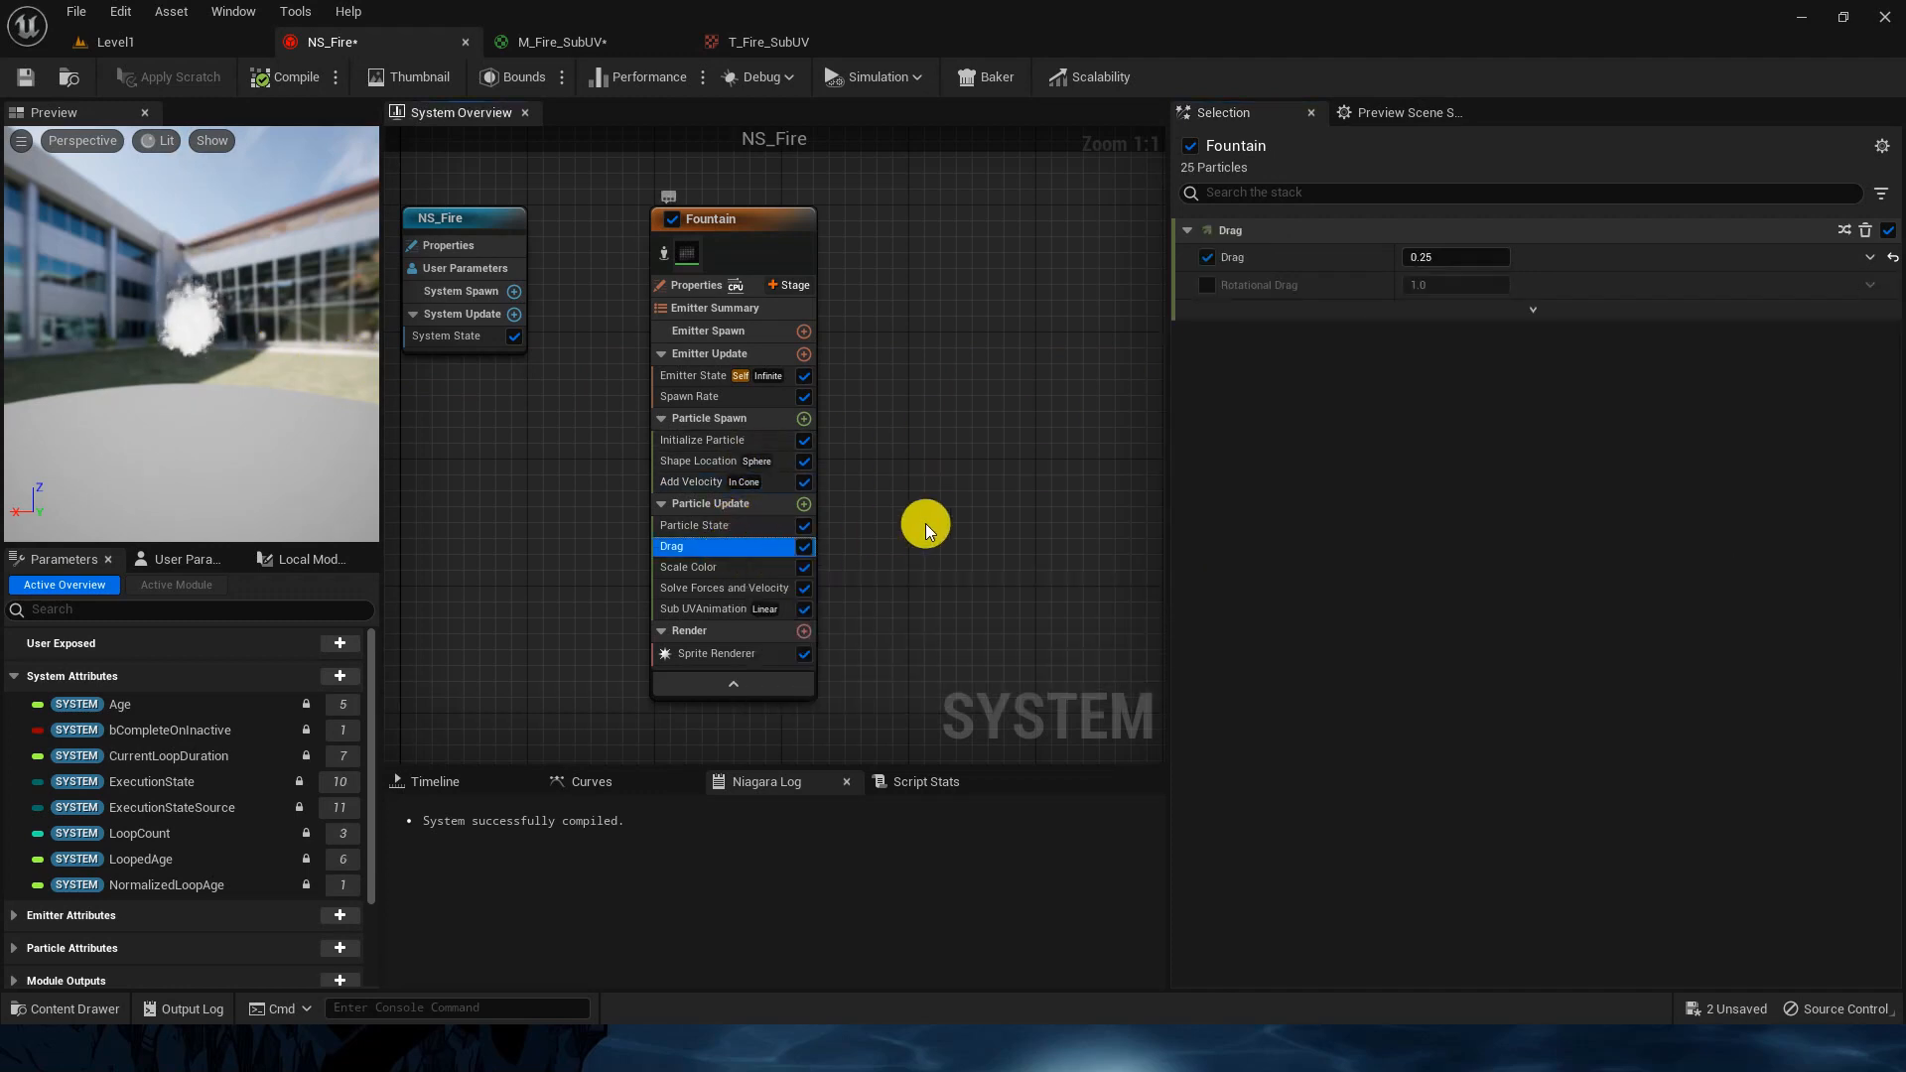
{"action": "key", "text": "Delete"}
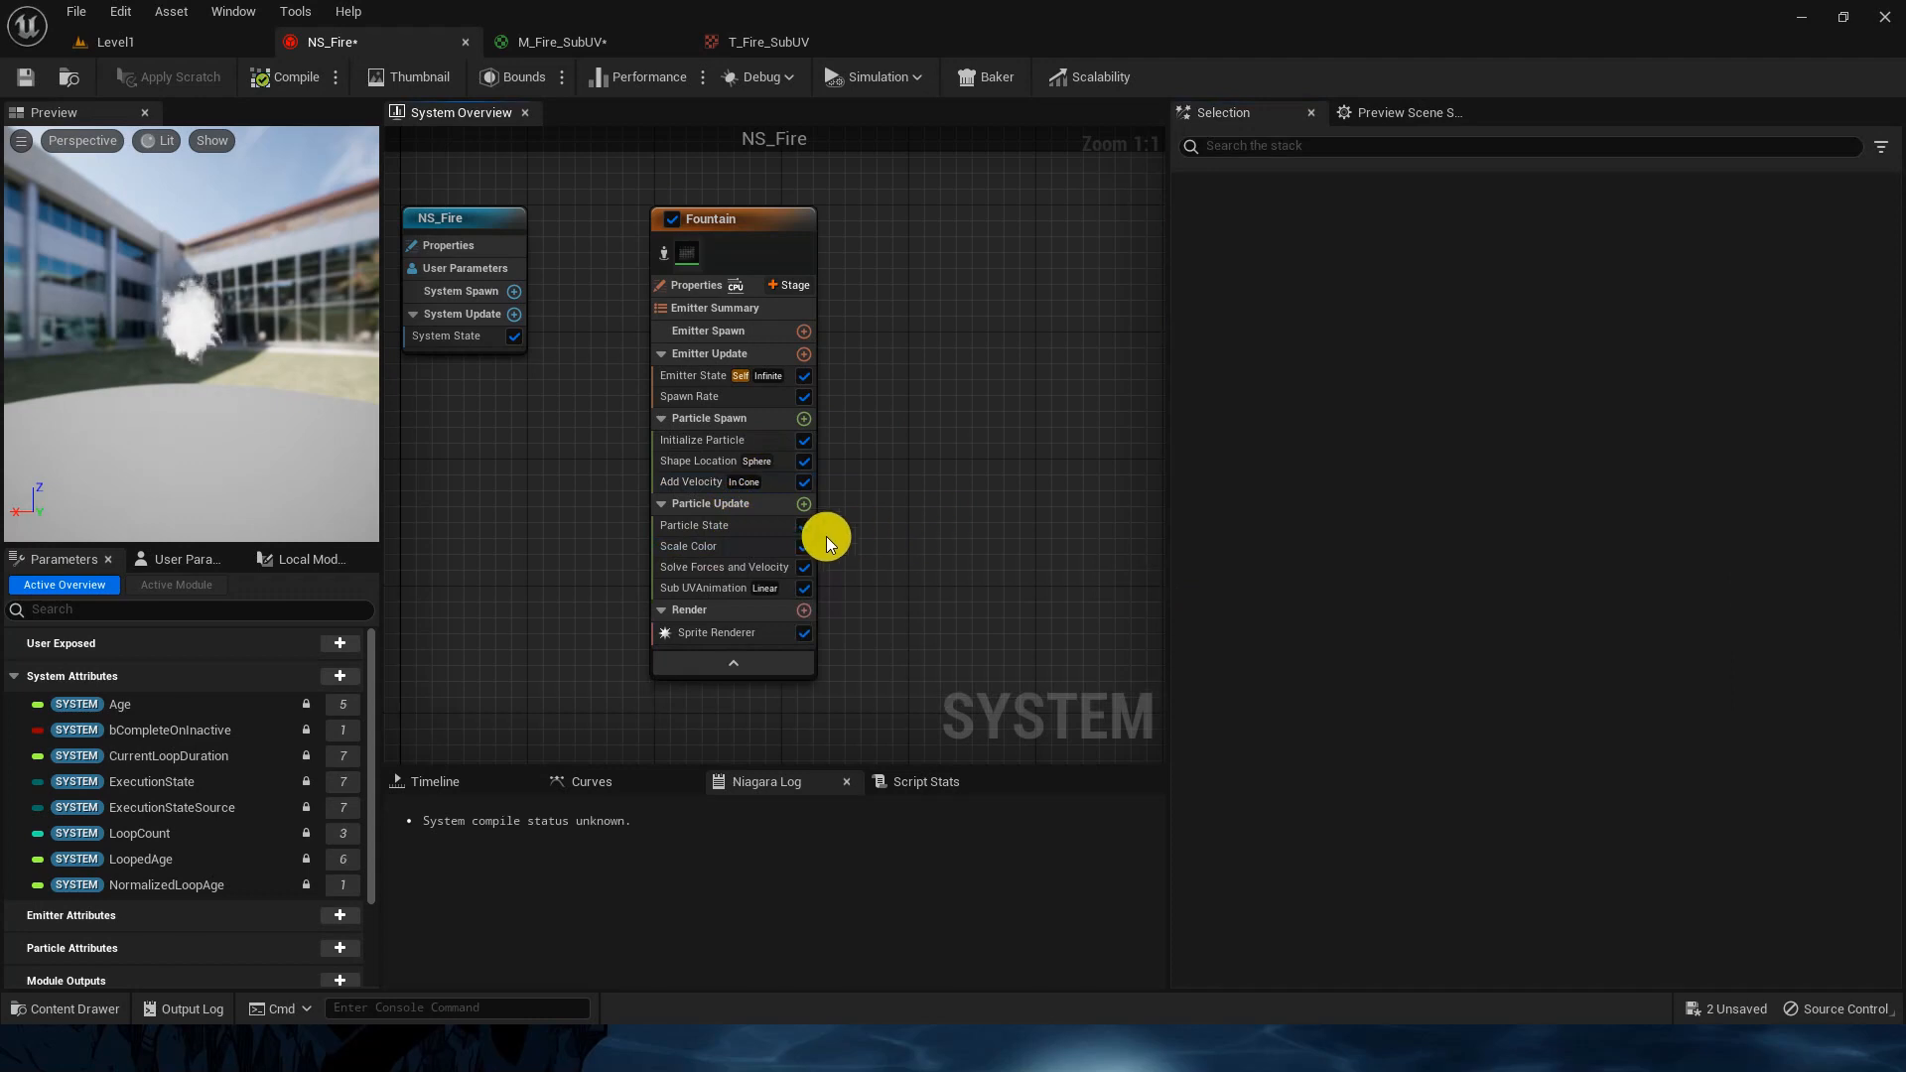
Step: Set the Add Velocity module's Velocity Speed maximum to 500 and minimum to 80
{"action": "left_click", "coordinate": [712, 481]}
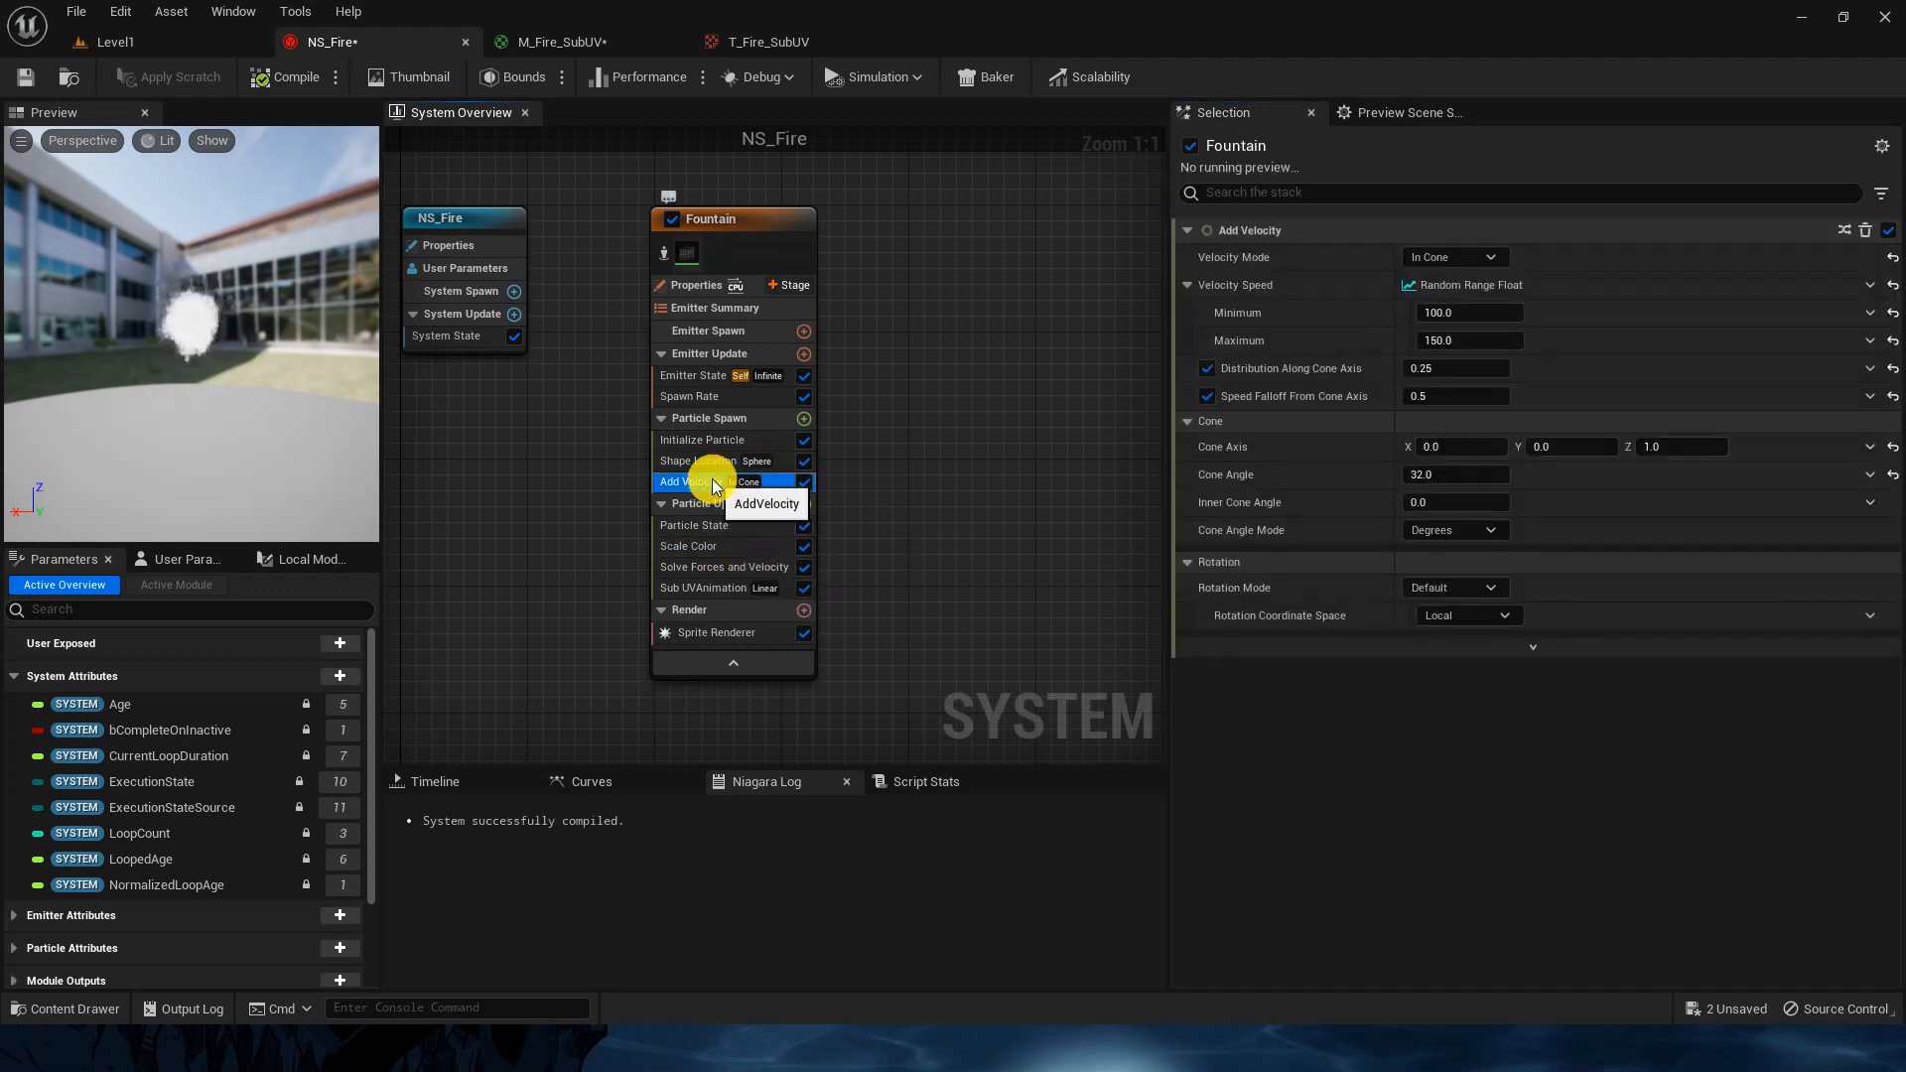
{"action": "left_click", "coordinate": [1481, 342]}
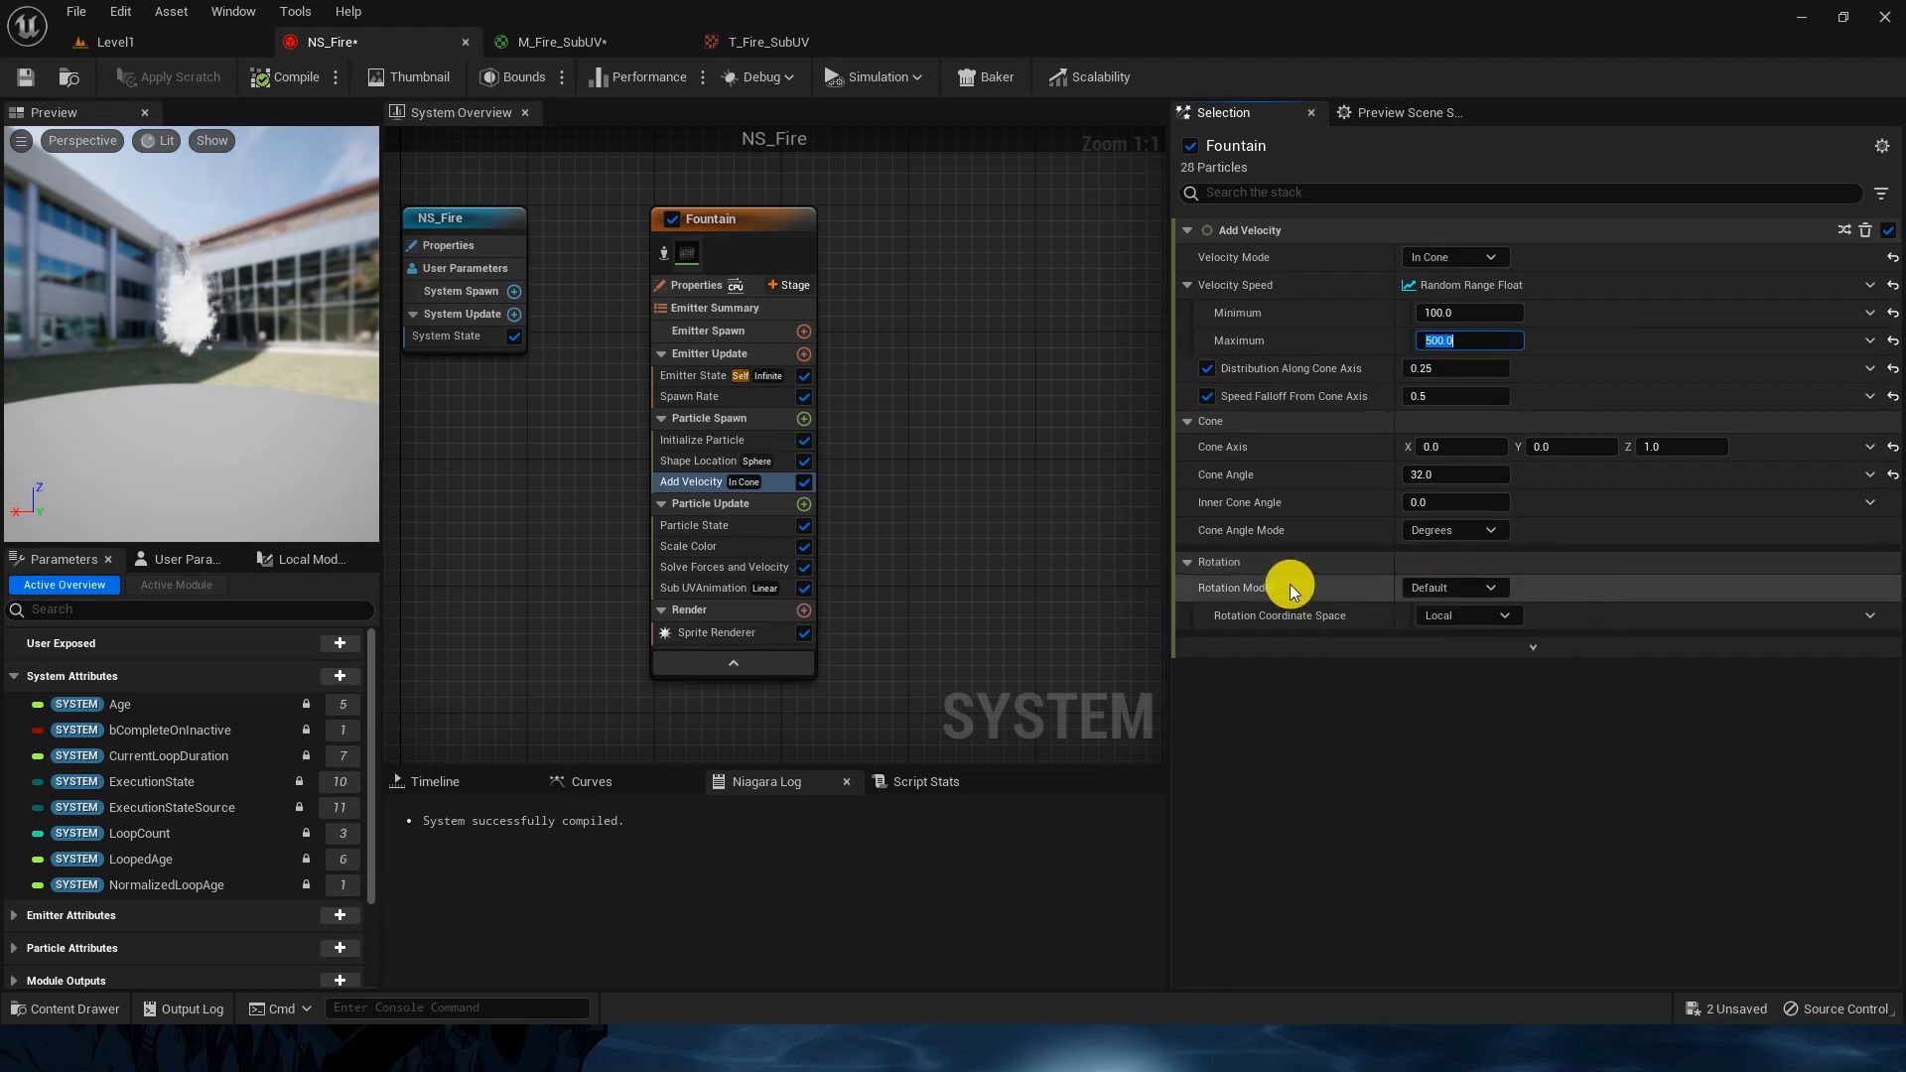
{"action": "left_click", "coordinate": [1439, 618]}
{"action": "left_click", "coordinate": [1467, 590]}
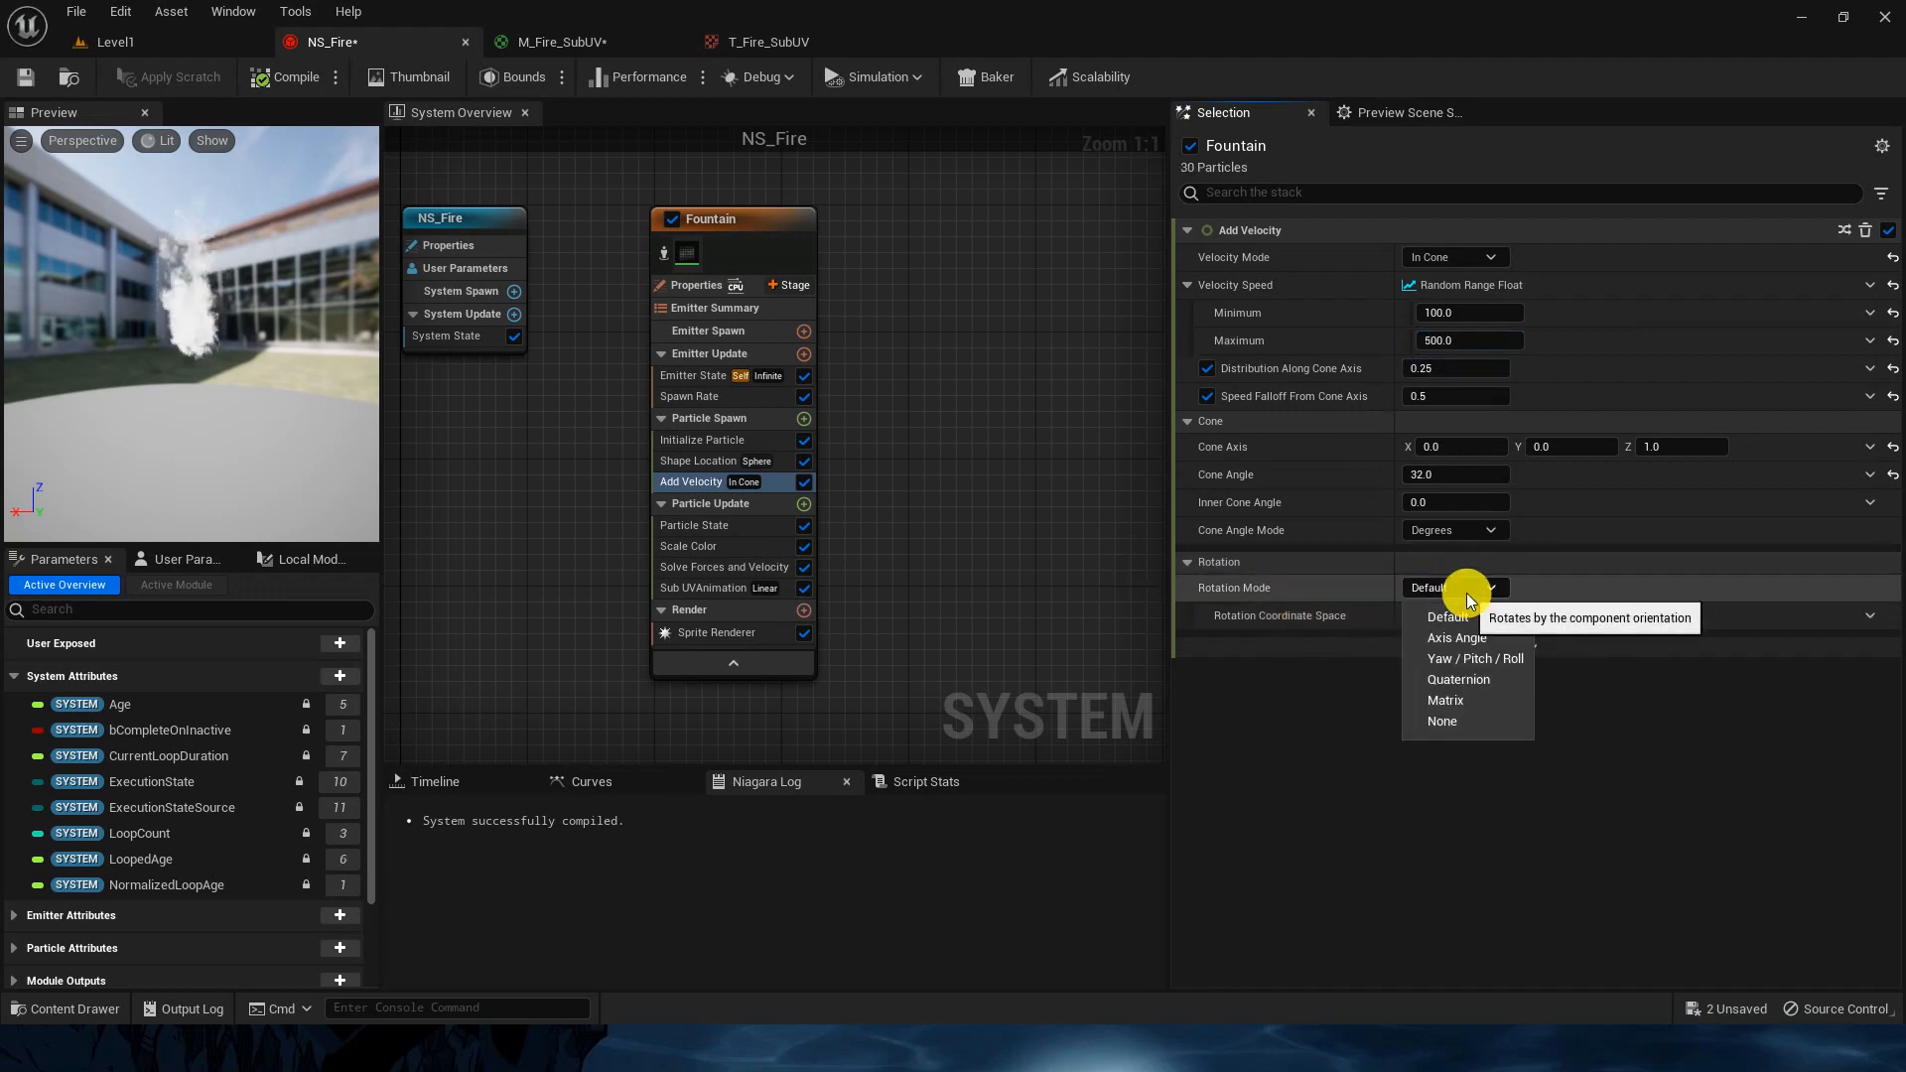
{"action": "left_click", "coordinate": [739, 438]}
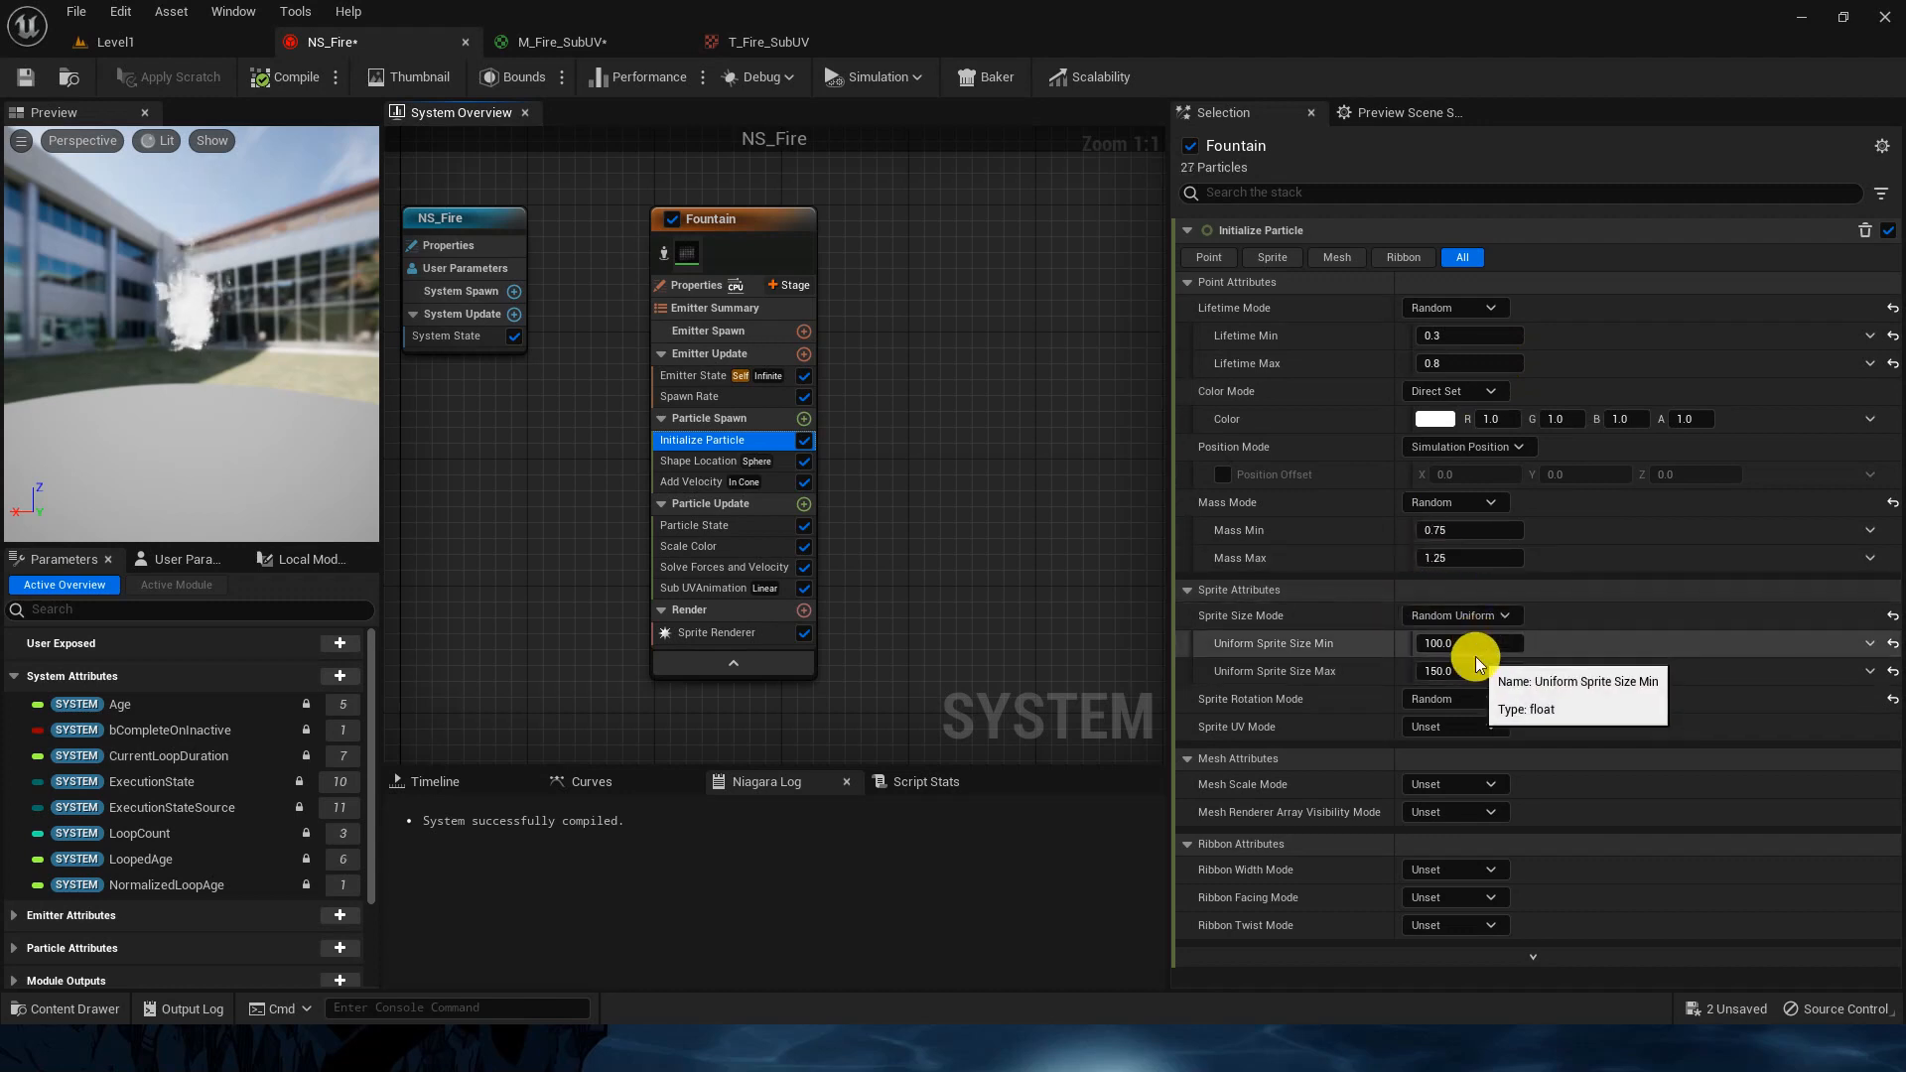
{"action": "left_click", "coordinate": [685, 481]}
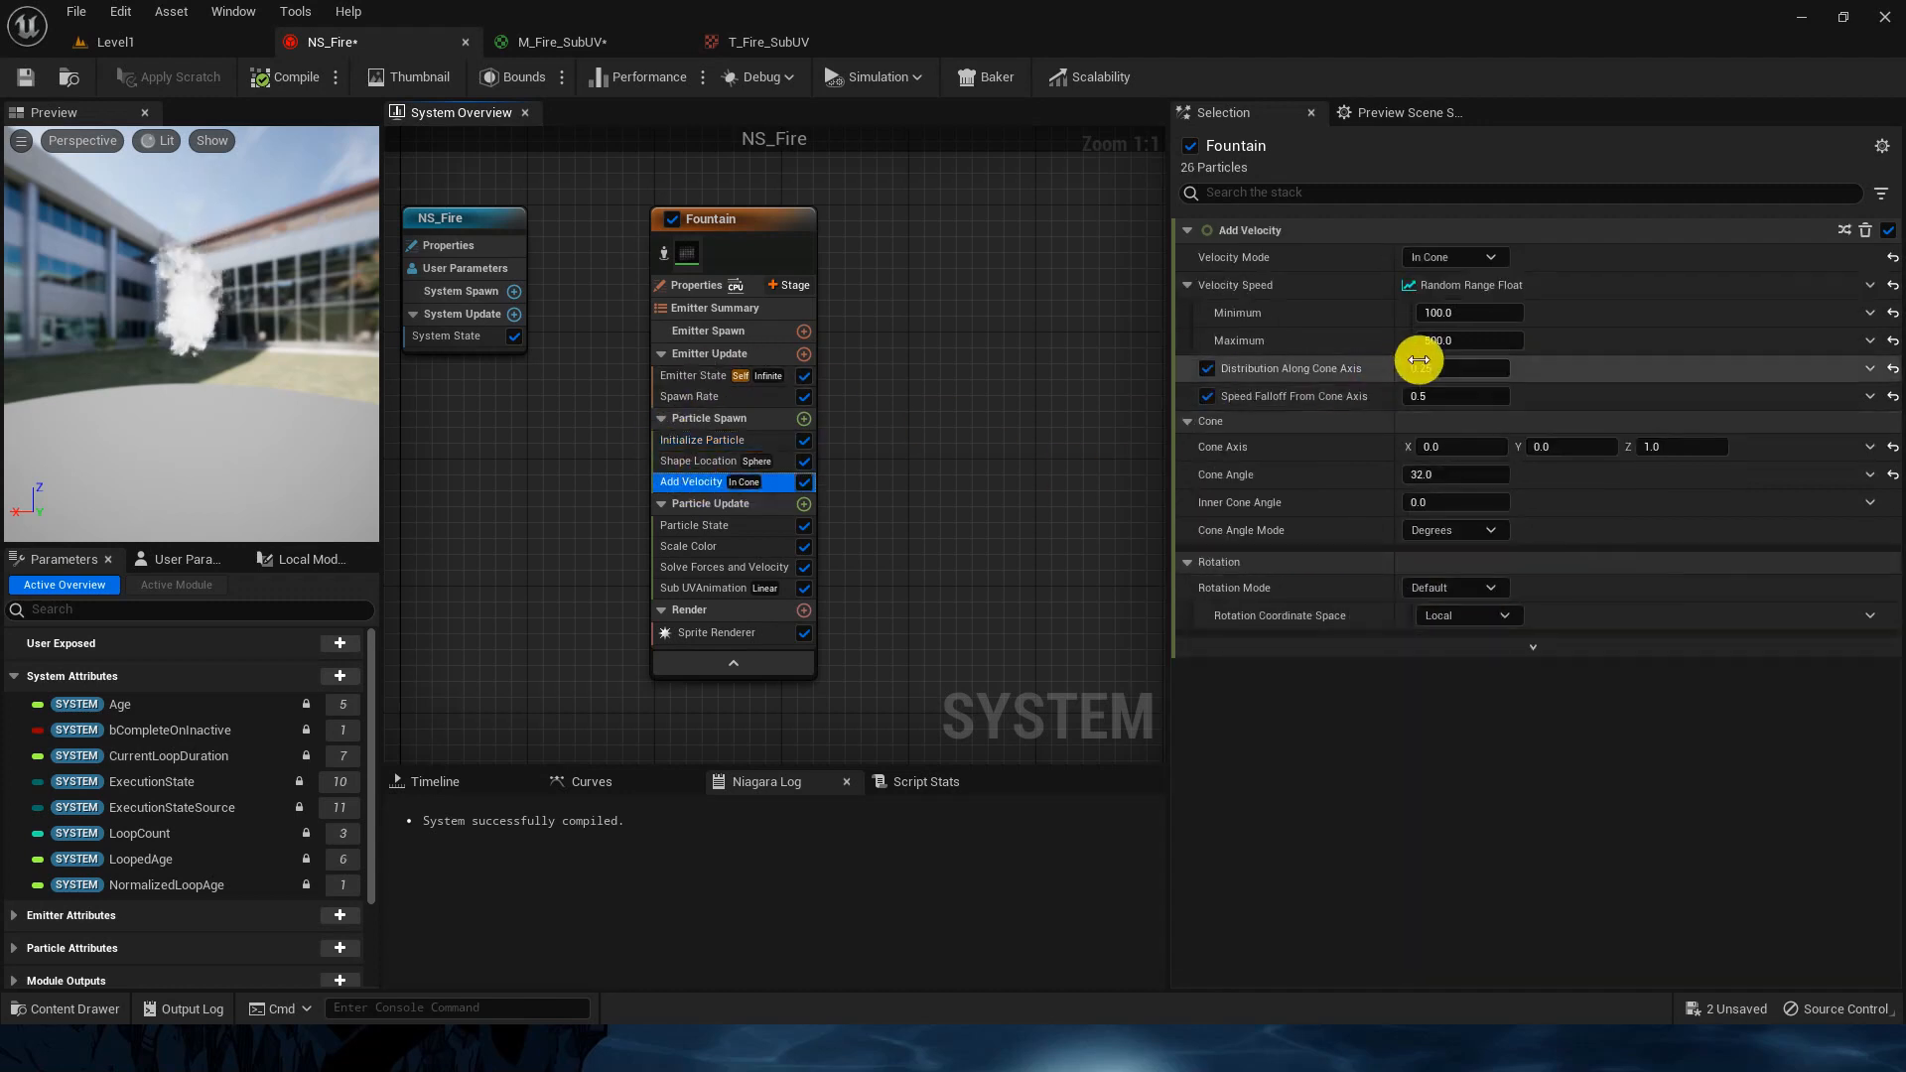
{"action": "left_click", "coordinate": [1489, 312]}
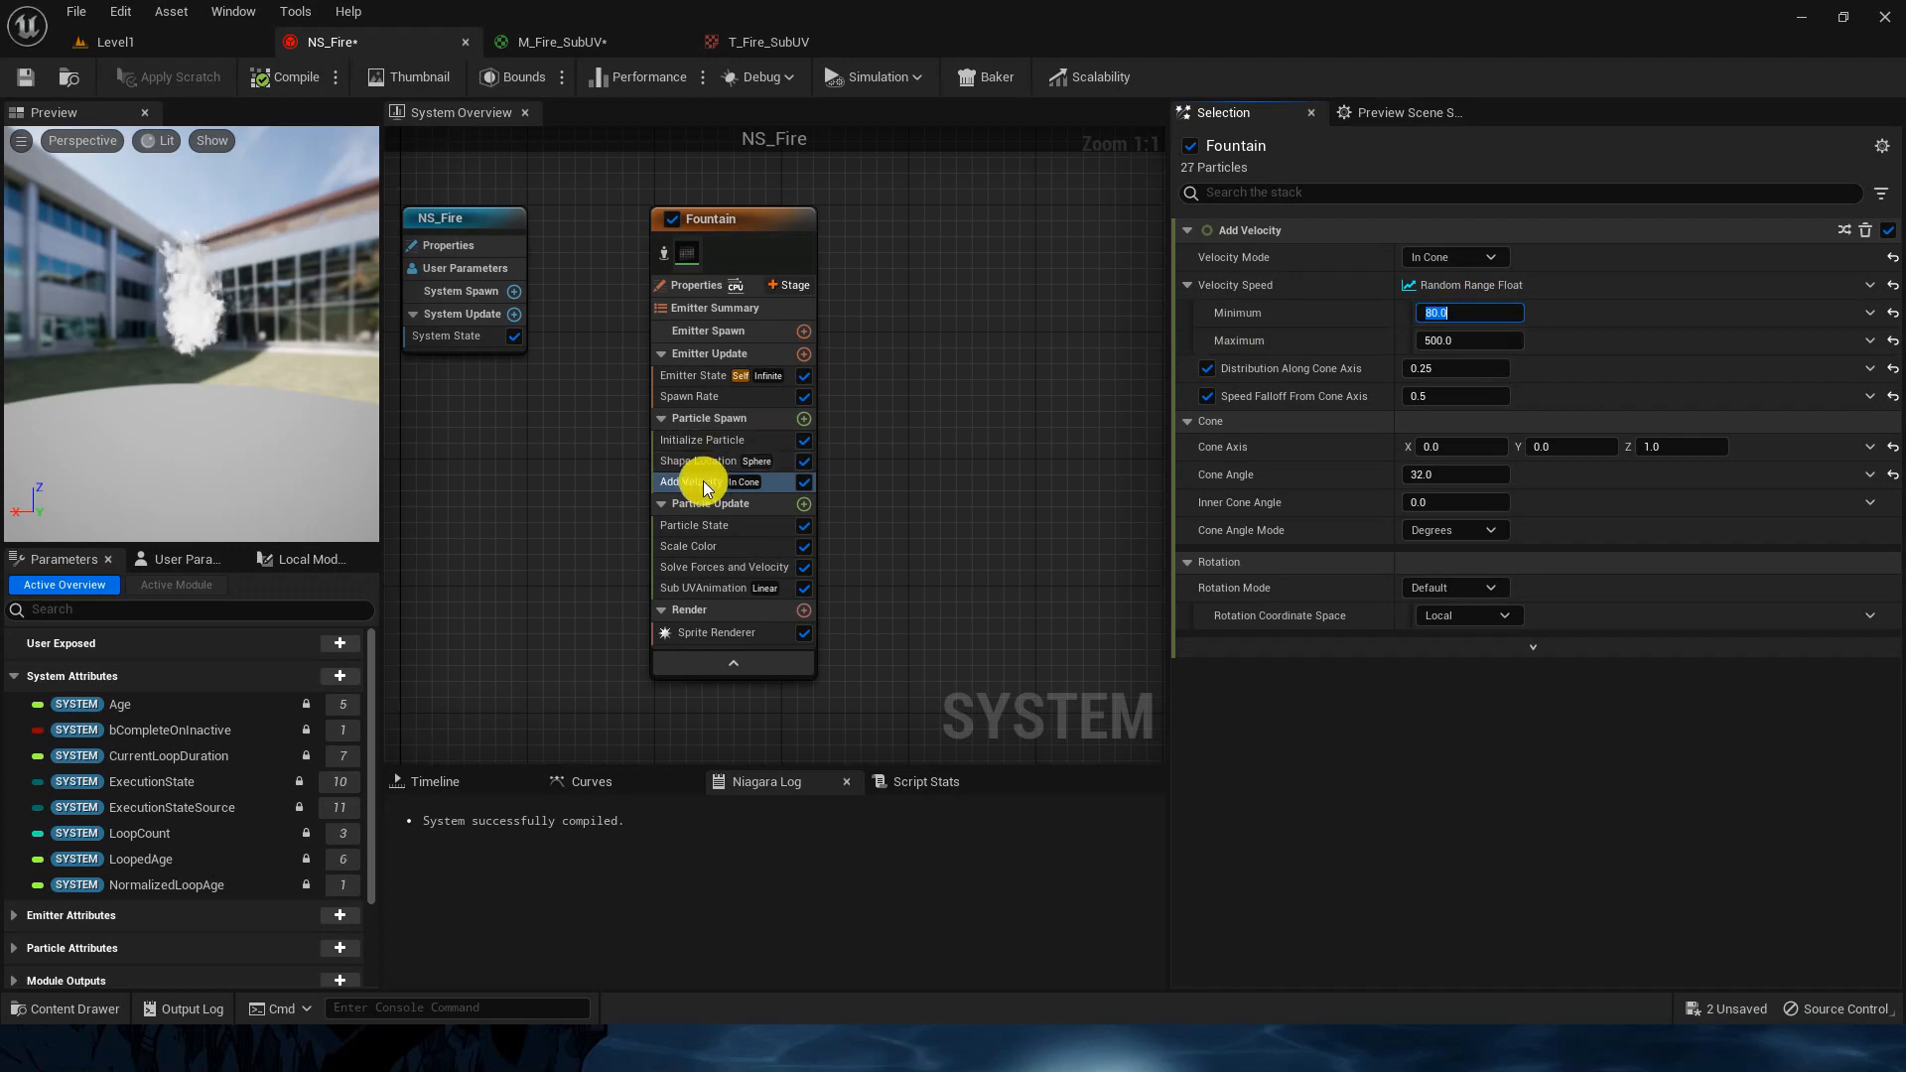
Step: Add a Scale Sprite Size module to the Fountain's Particle Update
{"action": "left_click", "coordinate": [800, 505]}
{"action": "type", "text": "scale spr"}
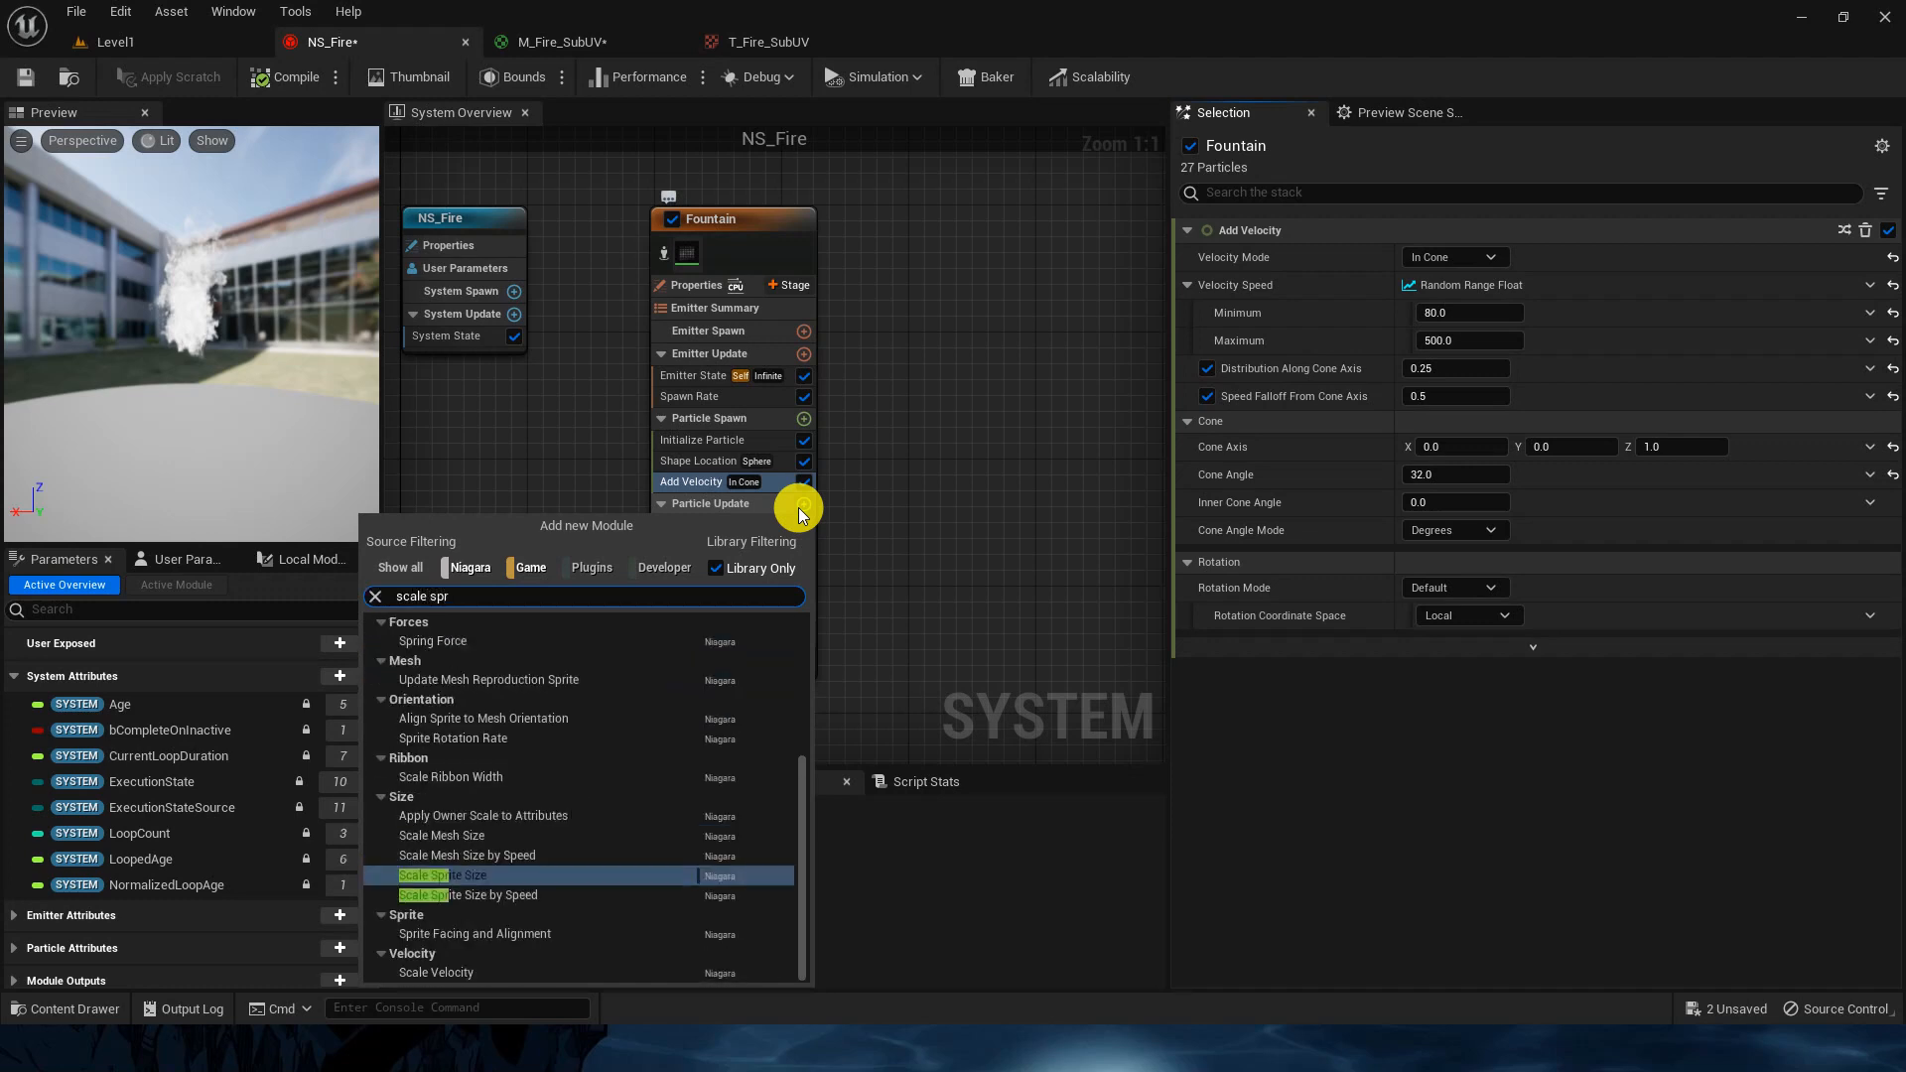
{"action": "left_click", "coordinate": [647, 874]}
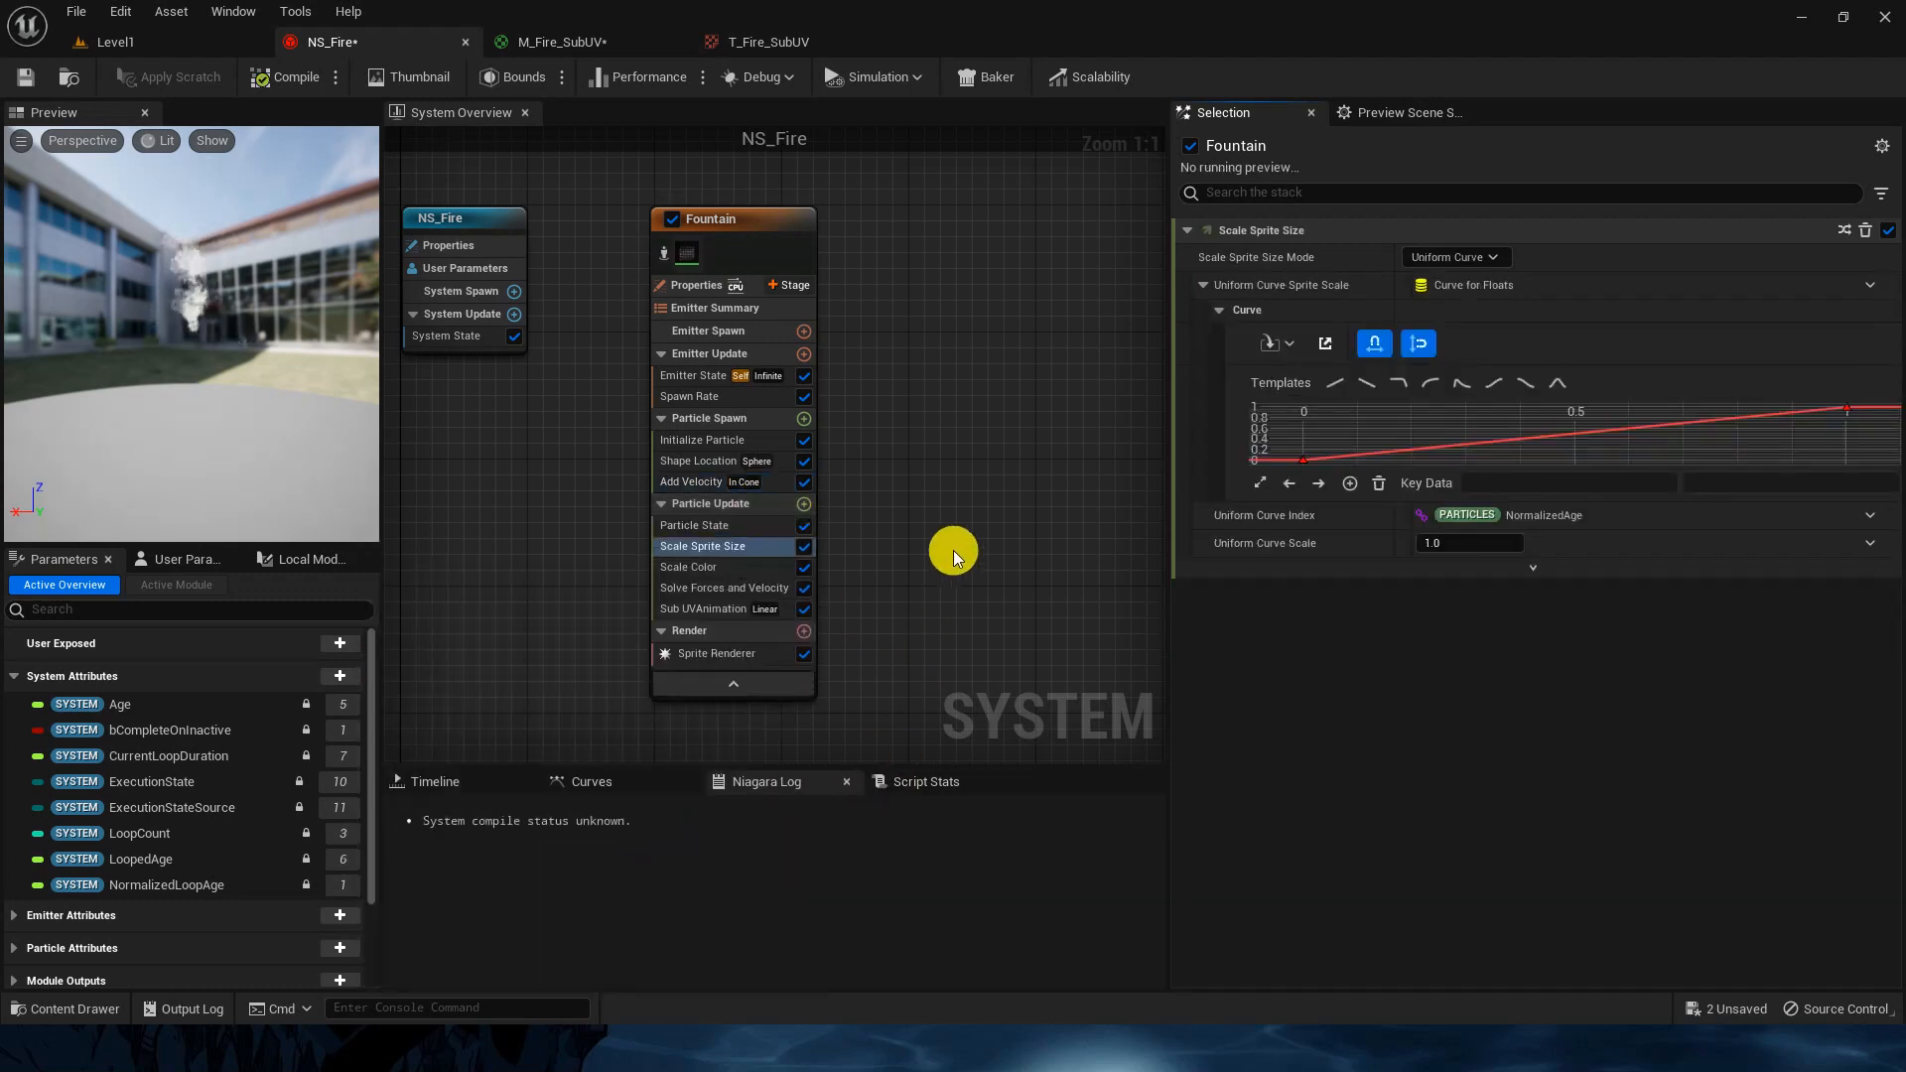
Step: Apply the smooth rising template to the Scale Sprite Size curve and add a key at time 0.2 with value 0.6
{"action": "left_click", "coordinate": [1495, 386]}
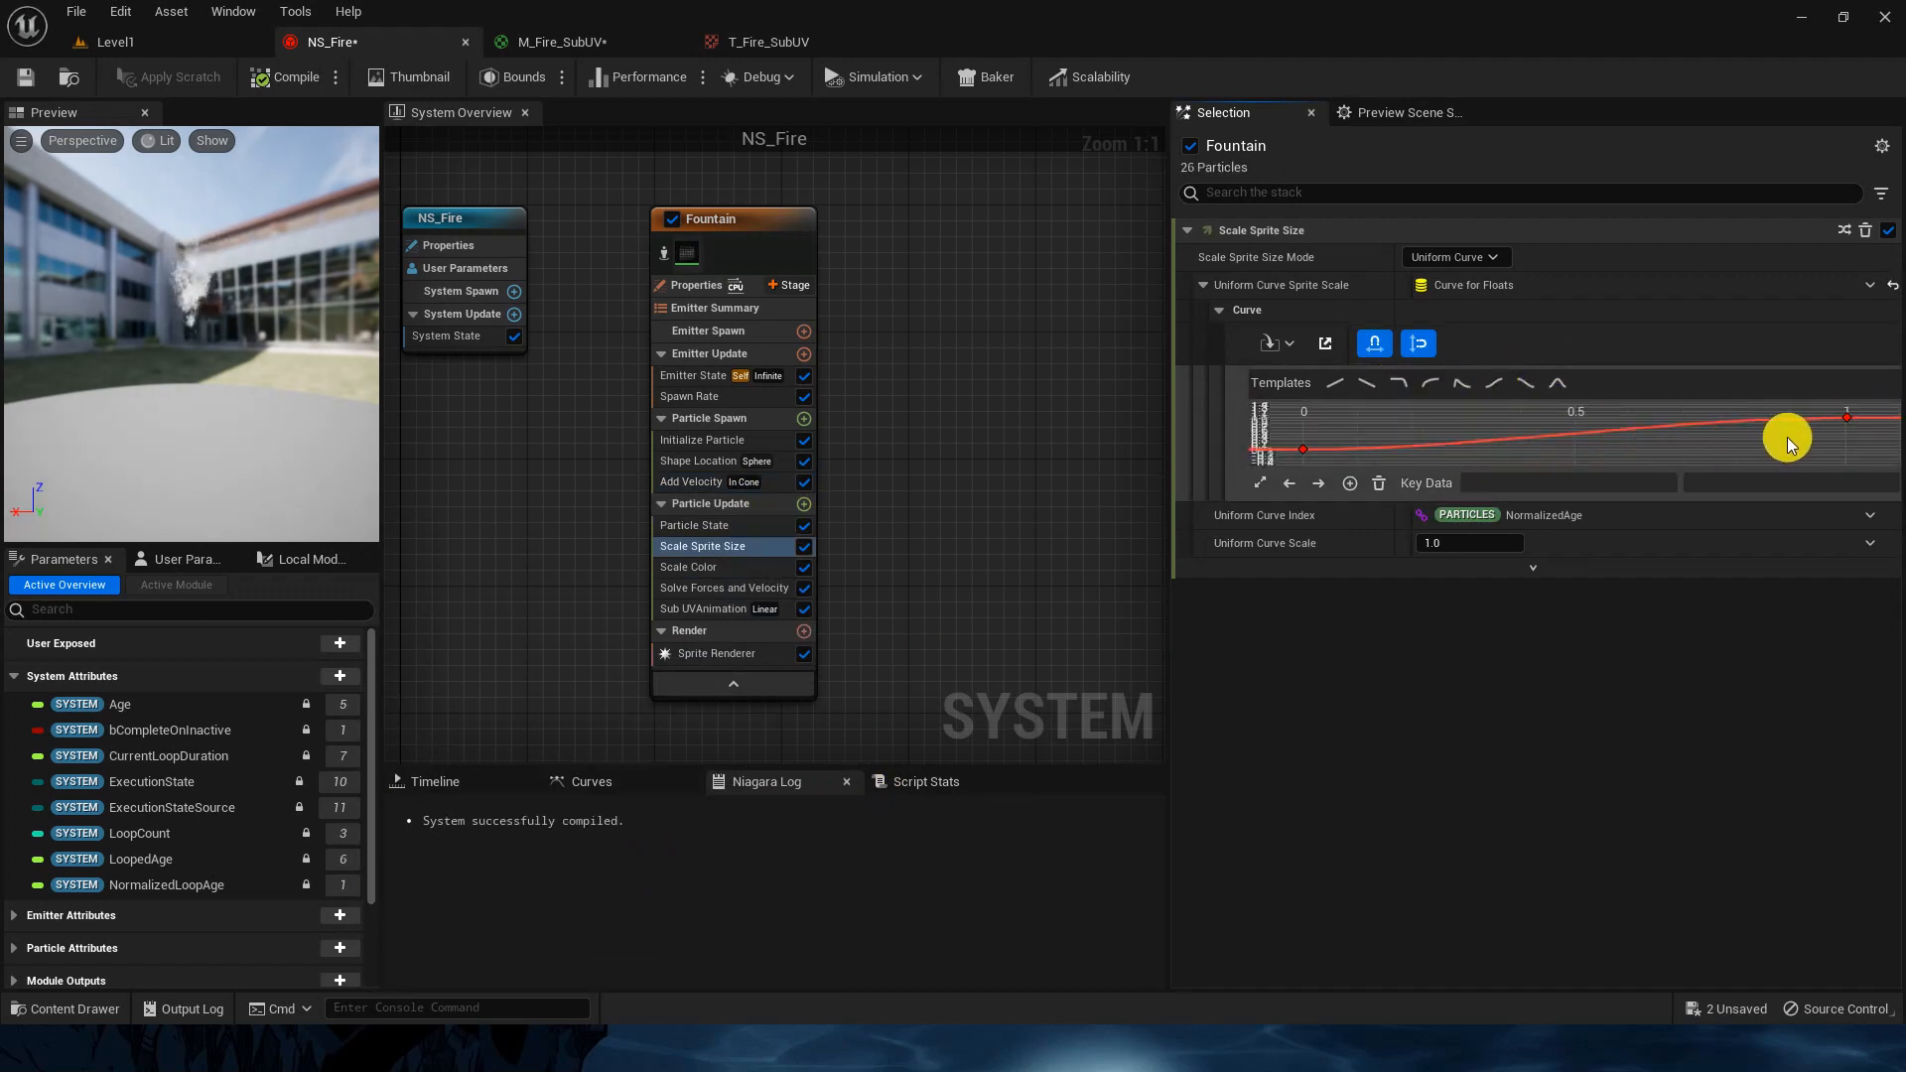
{"action": "mouse_move", "coordinate": [1419, 446]}
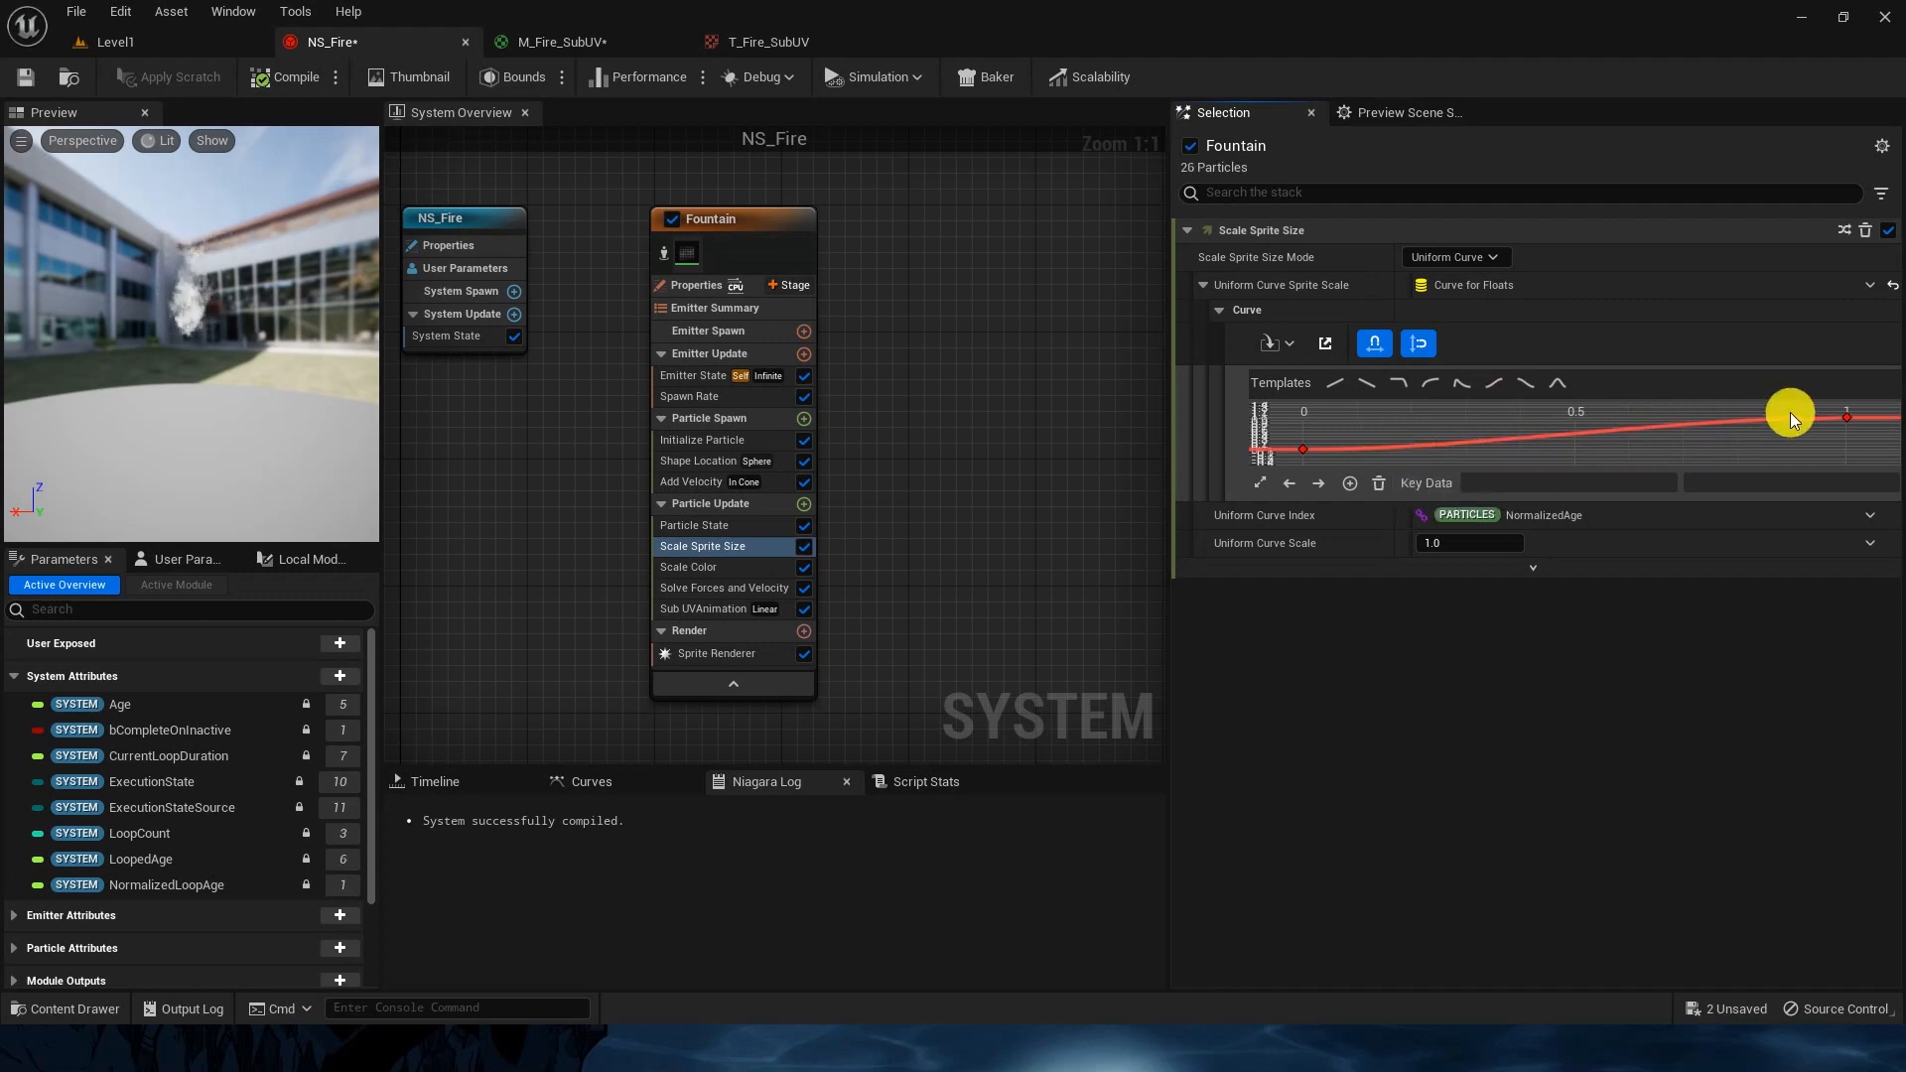
{"action": "left_click", "coordinate": [1414, 447]}
{"action": "mouse_move", "coordinate": [1414, 446]}
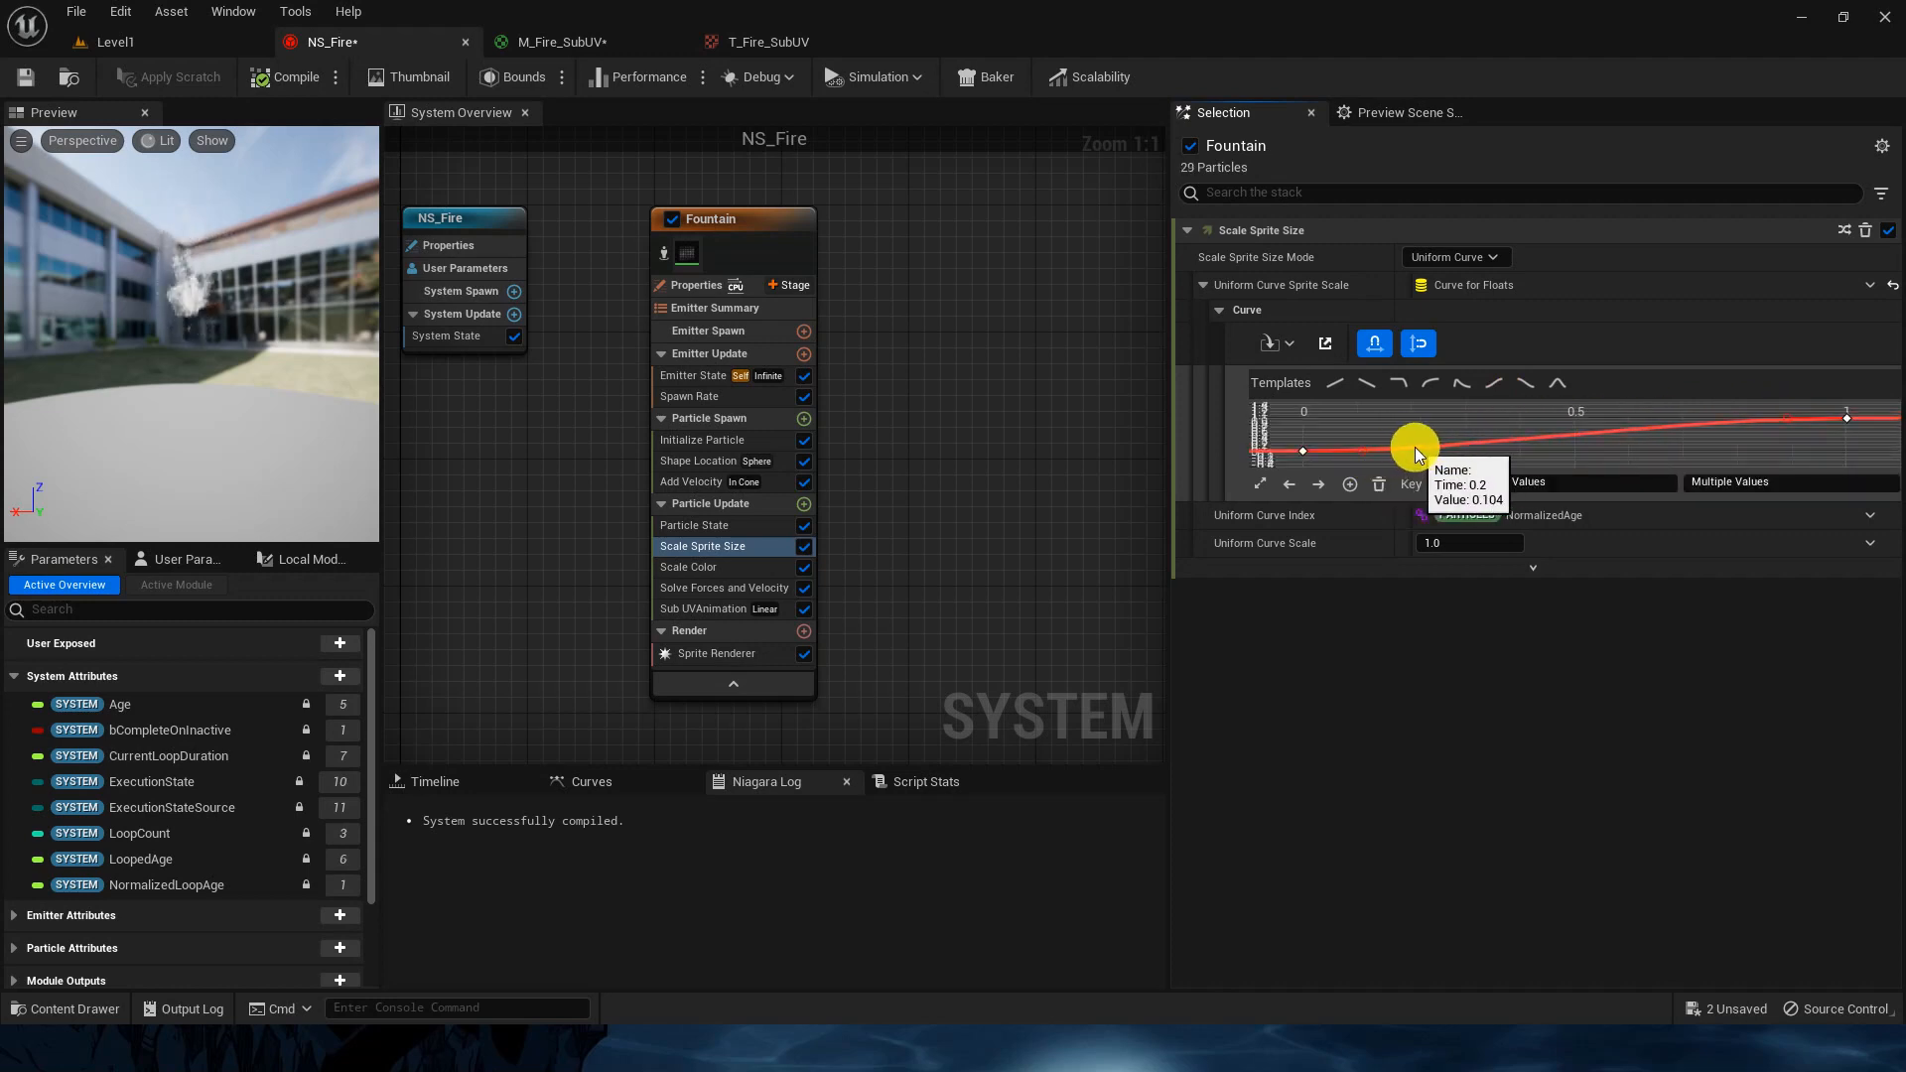
{"action": "right_click", "coordinate": [1477, 444]}
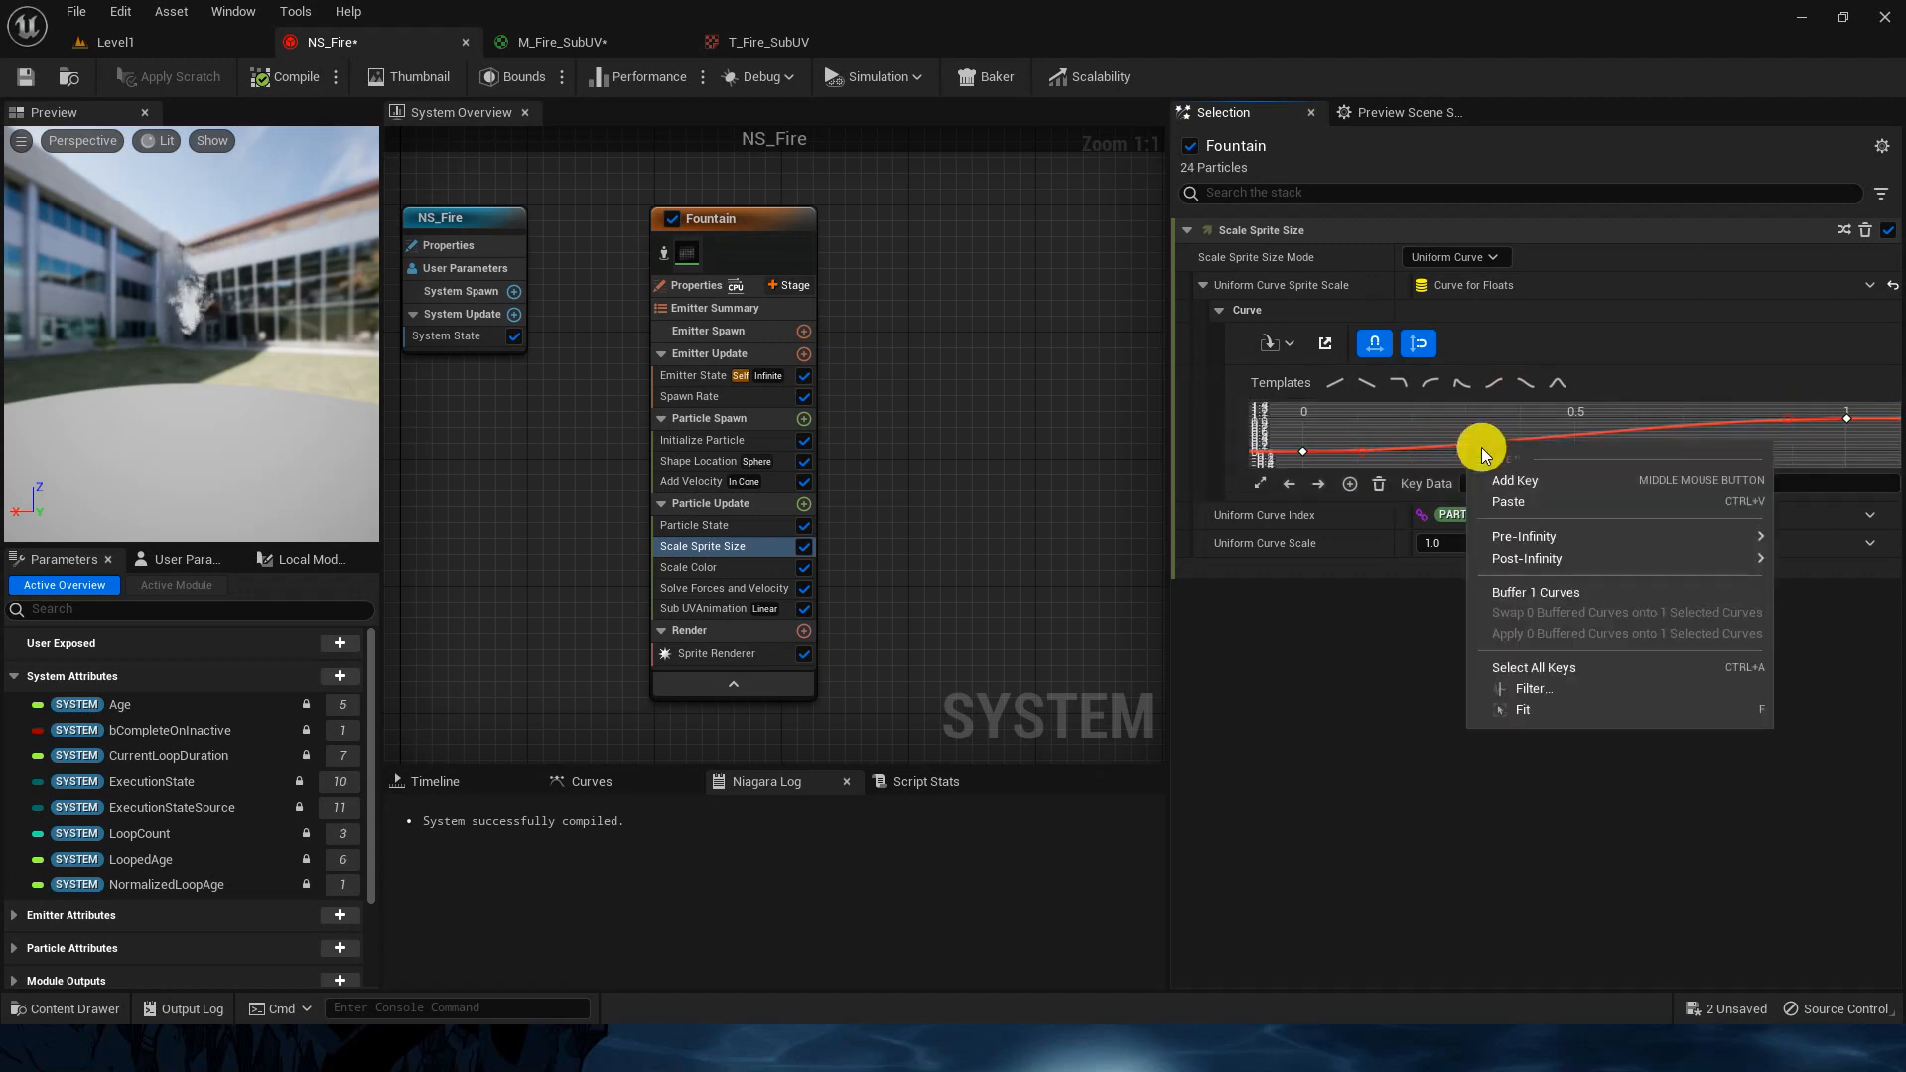
{"action": "left_click", "coordinate": [1501, 474]}
{"action": "left_click_drag", "start_coordinate": [1457, 443], "coordinate": [1445, 433]}
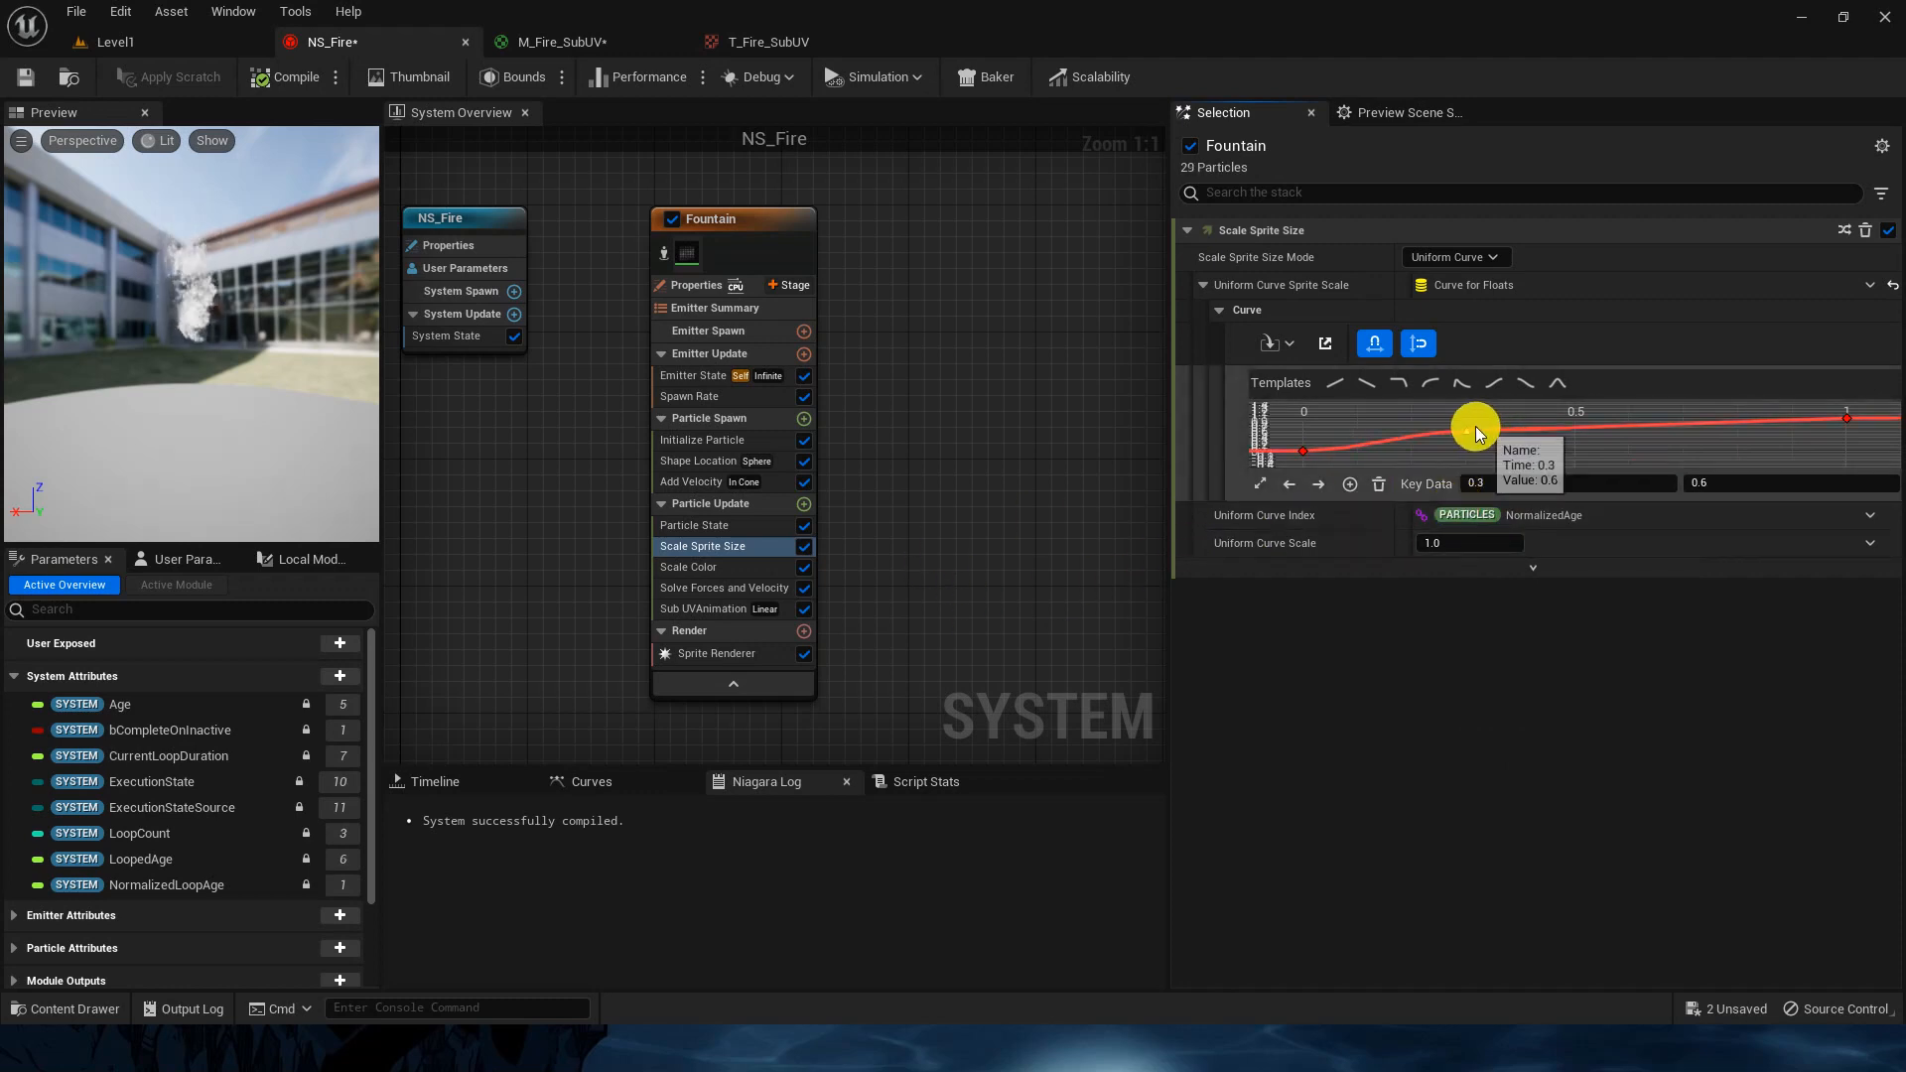
{"action": "left_click_drag", "start_coordinate": [1467, 430], "coordinate": [1426, 432]}
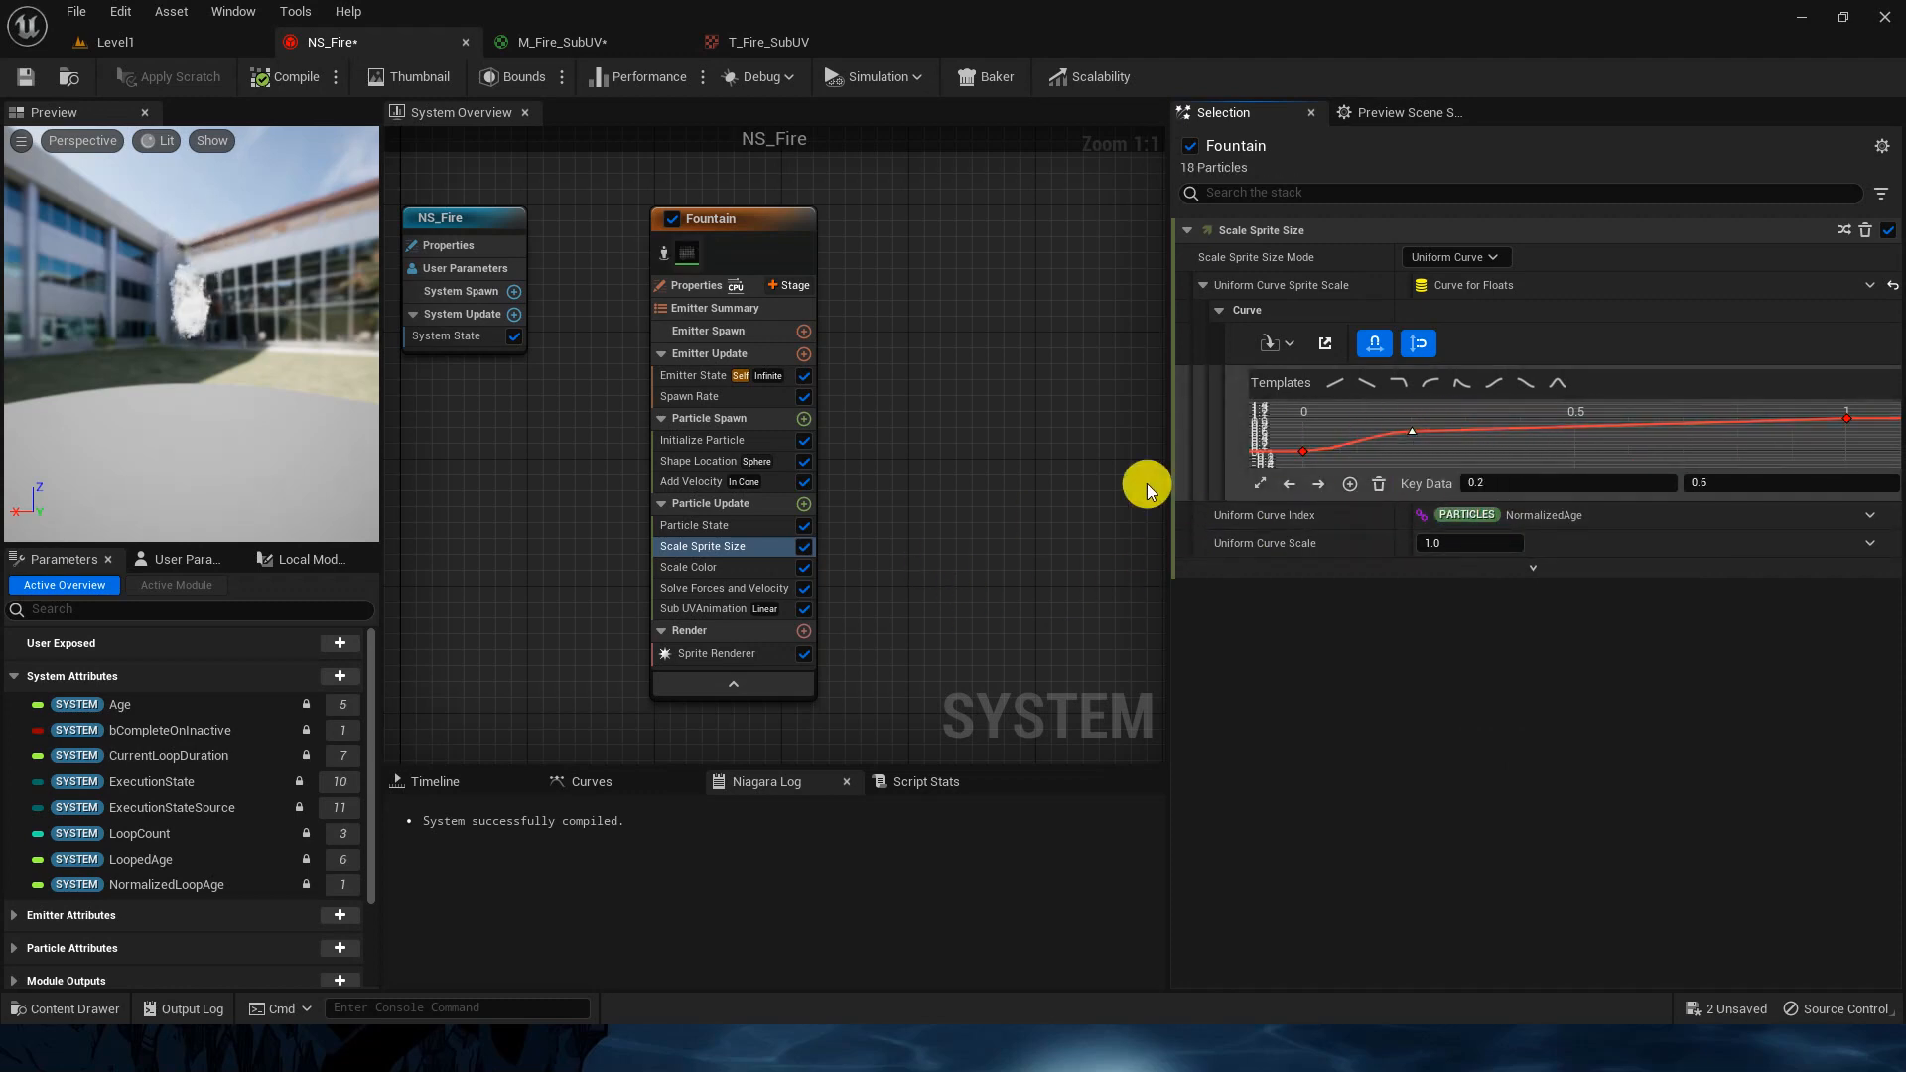
Step: Replace the Scale Color module in the Fountain's Particle Update with a Color module
{"action": "left_click", "coordinate": [749, 565]}
{"action": "key", "text": "Delete"}
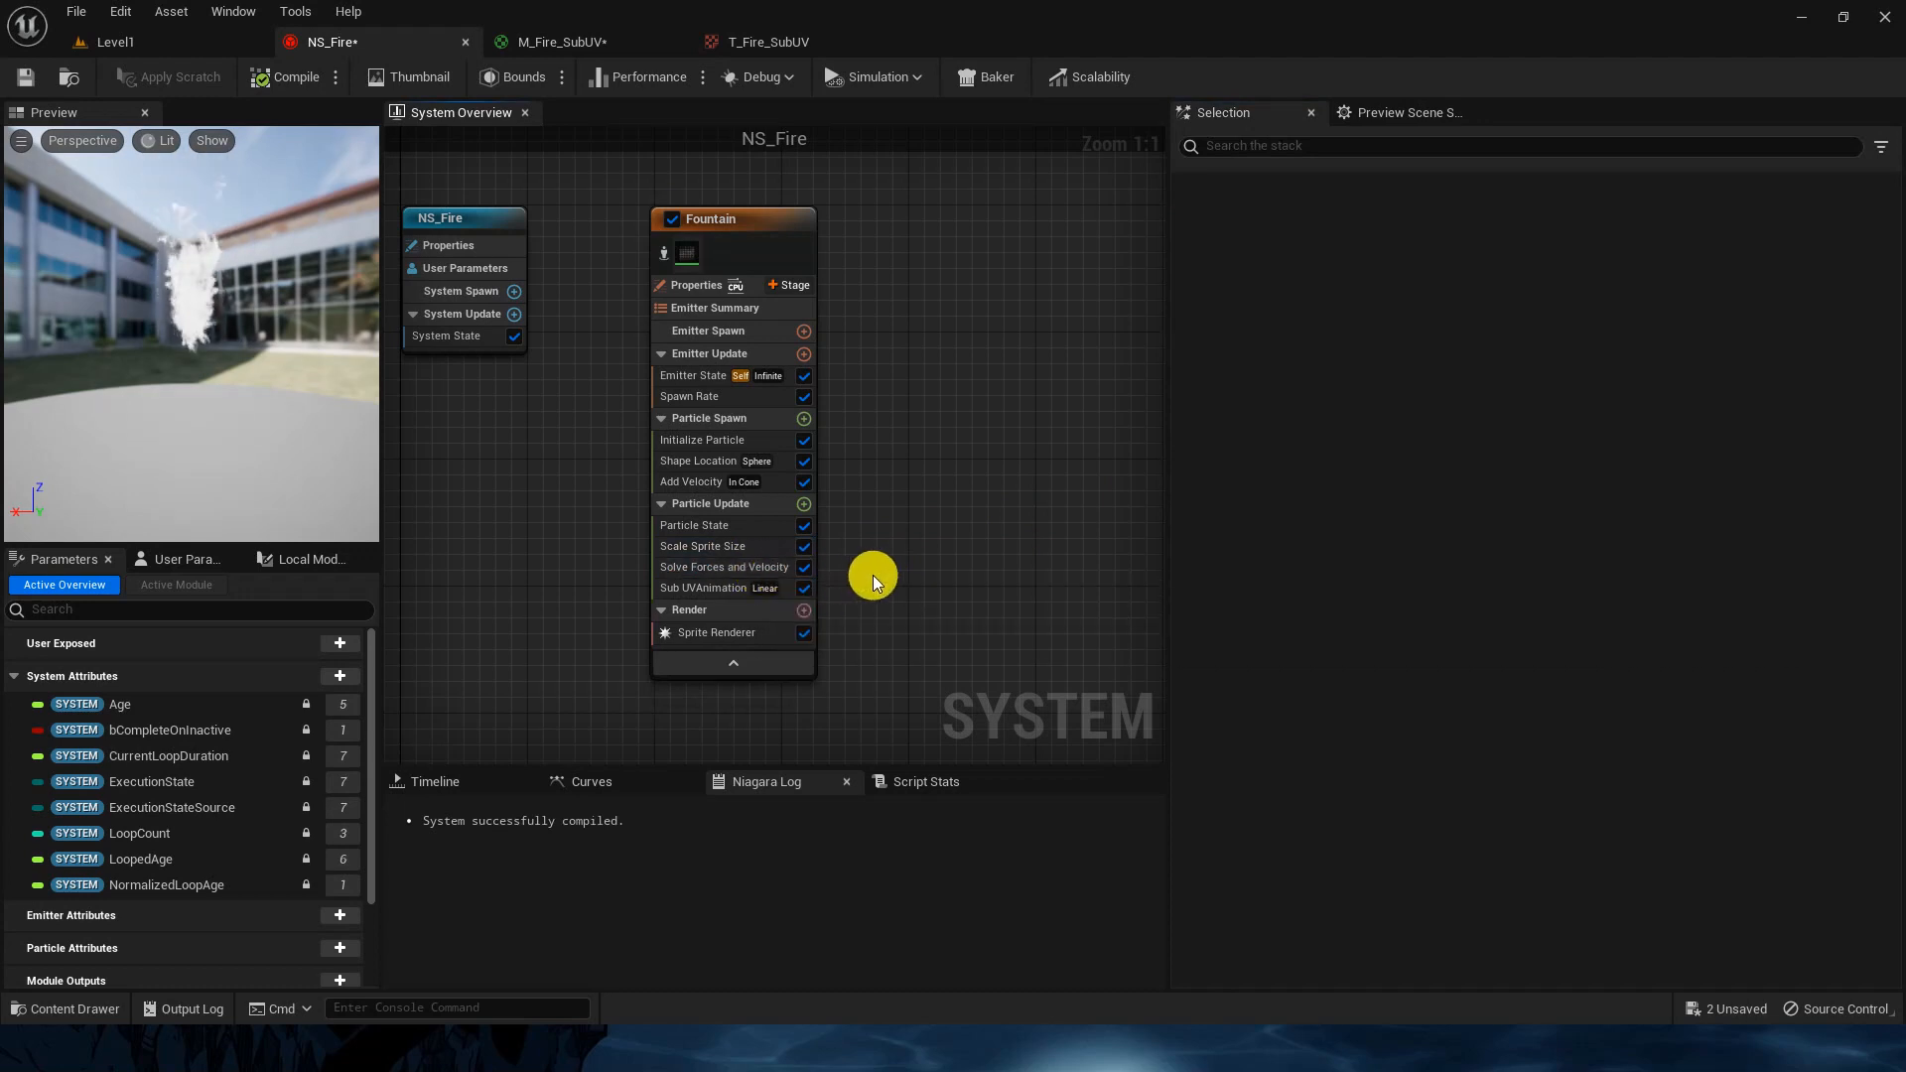
{"action": "left_click", "coordinate": [804, 503]}
{"action": "type", "text": "colo"}
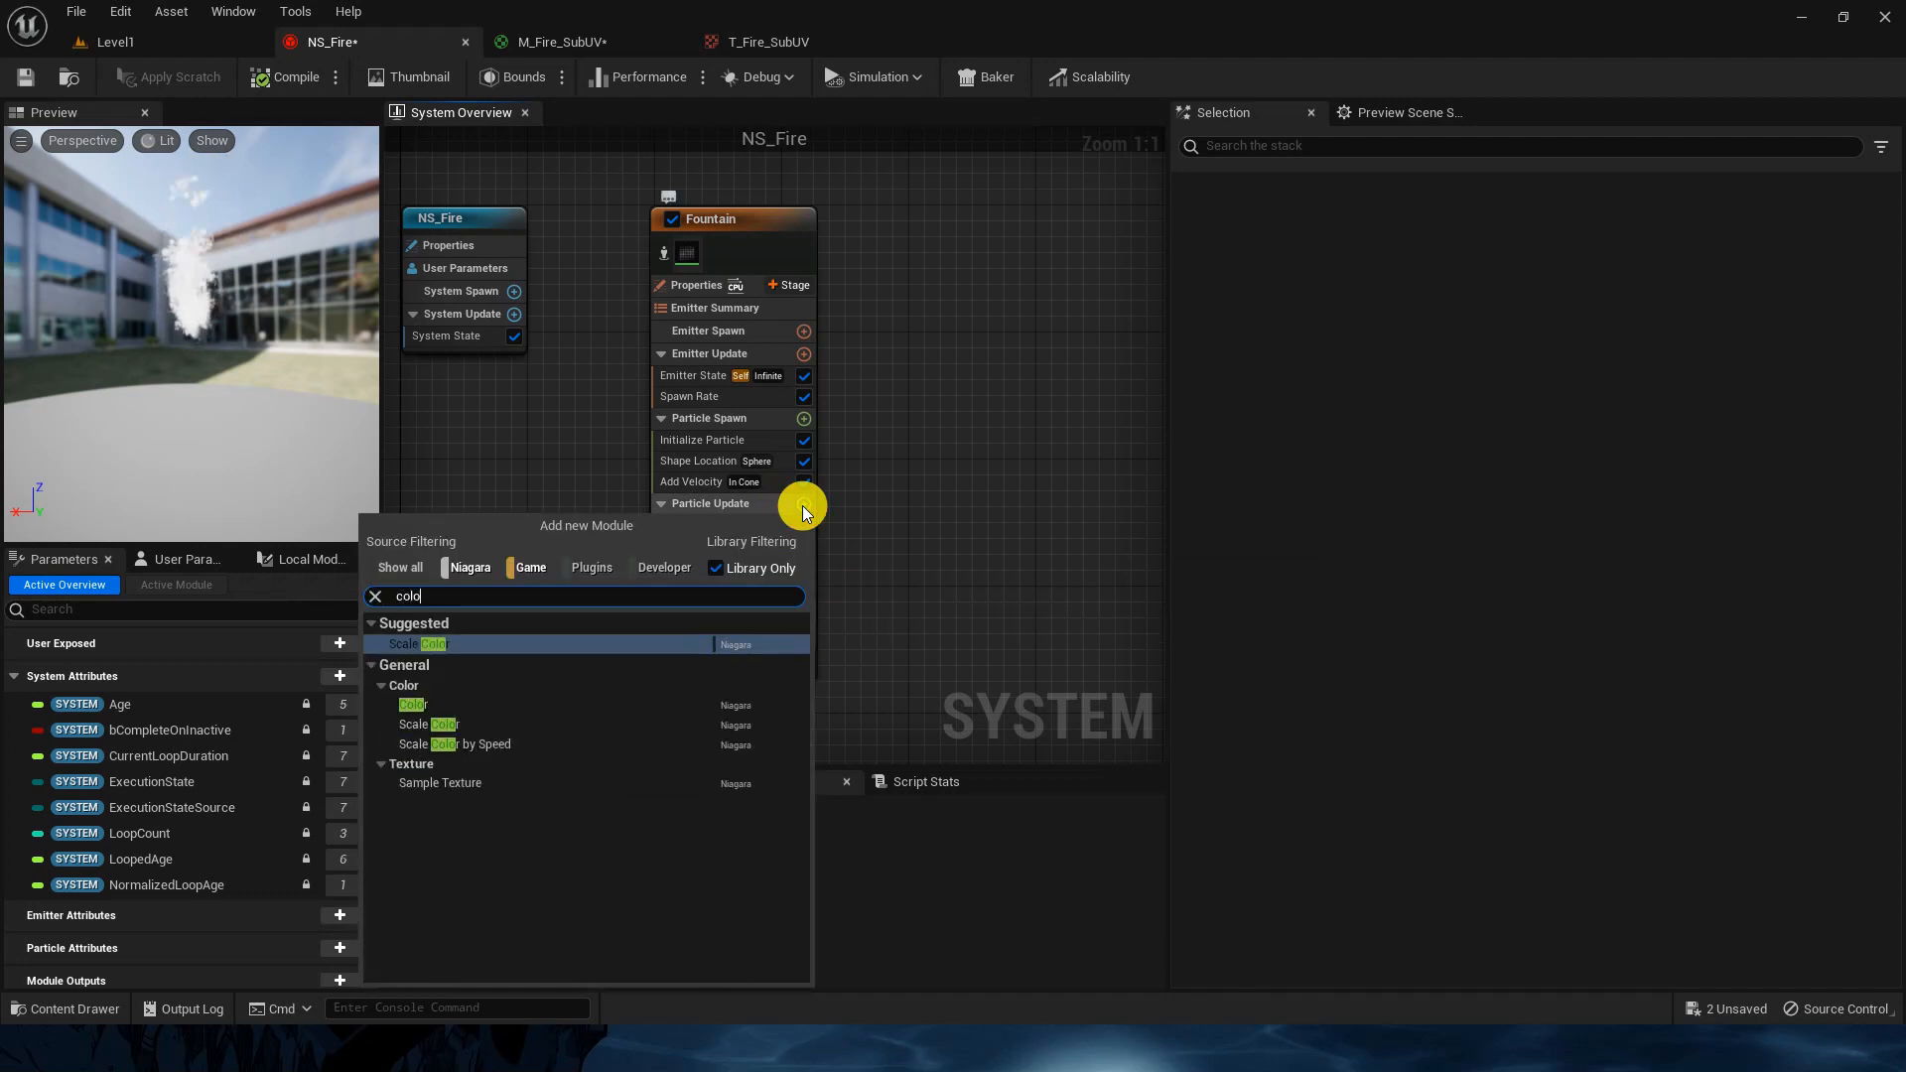
{"action": "left_click", "coordinate": [480, 706]}
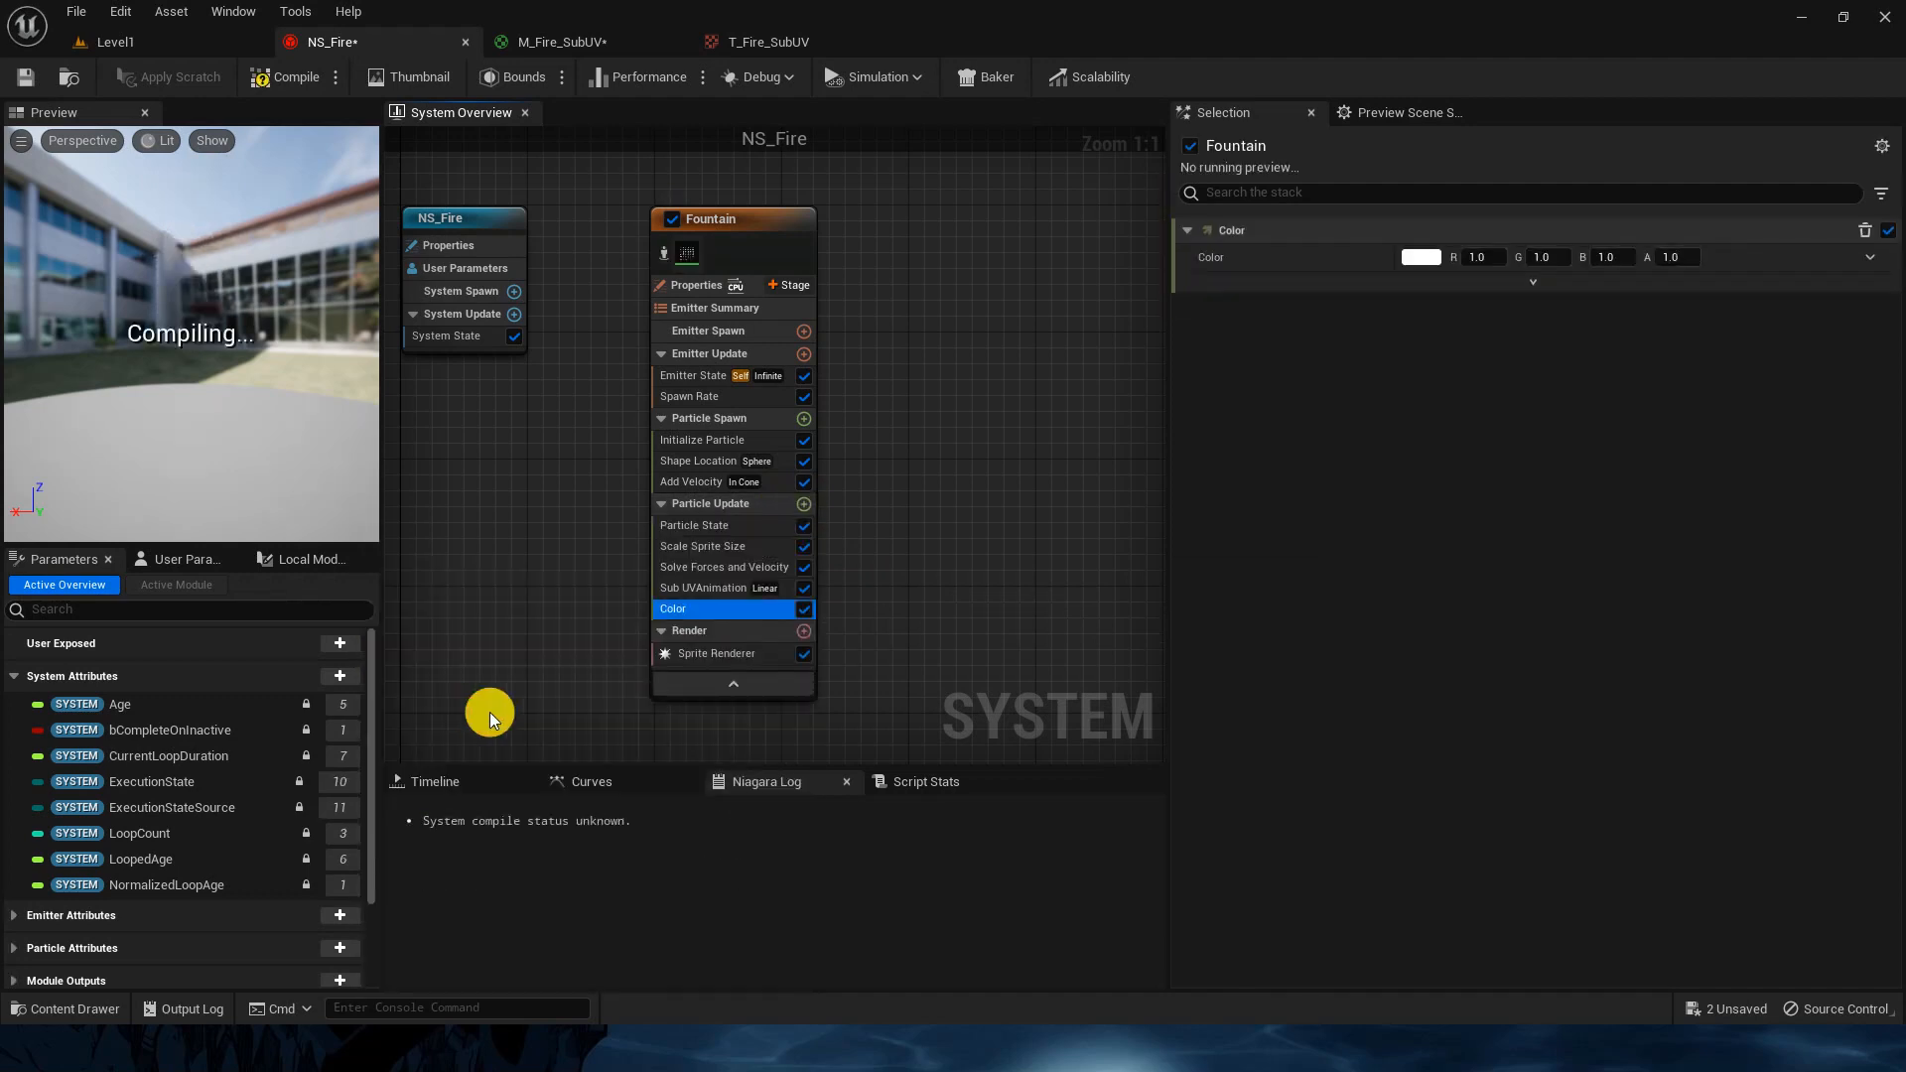
Step: Drive the Color module with Color from Curve and delete the alpha stop at the end of its gradient
{"action": "left_click", "coordinate": [1869, 257]}
{"action": "left_click", "coordinate": [1523, 389]}
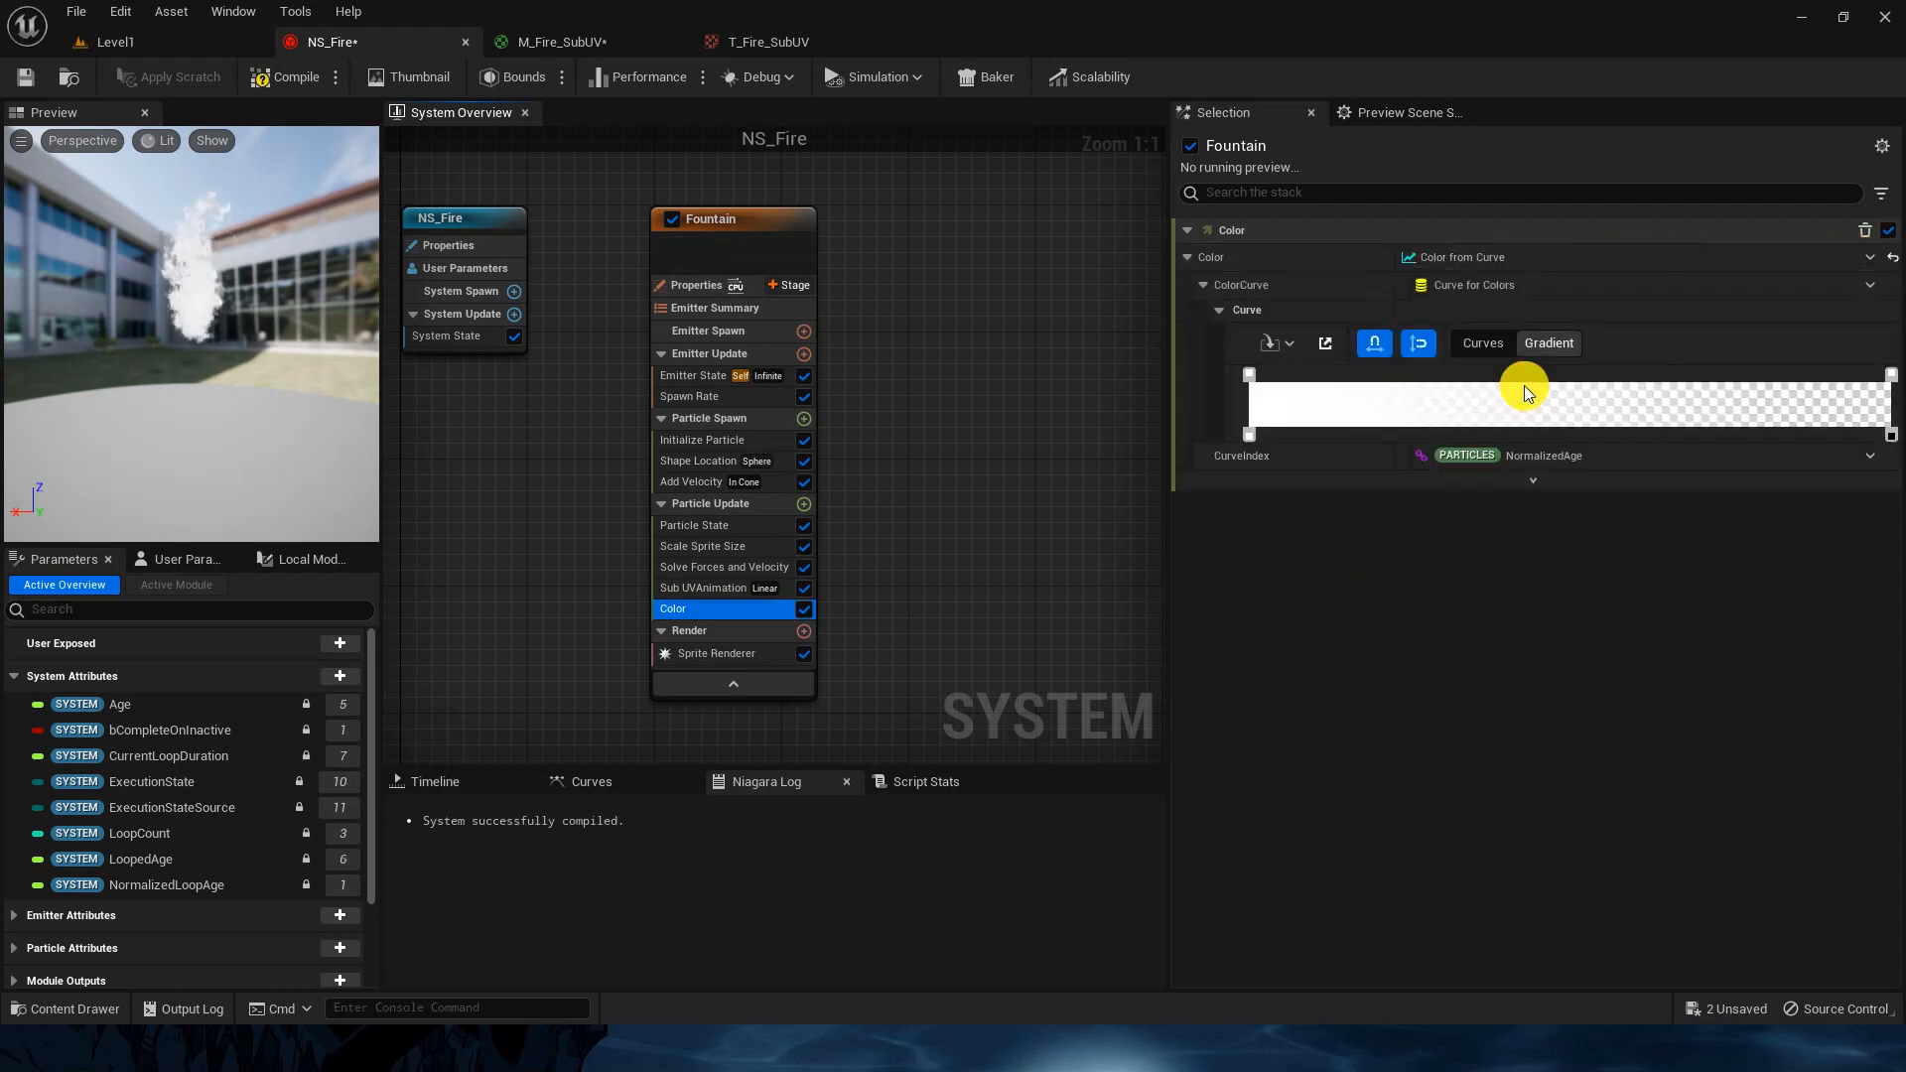
{"action": "left_click", "coordinate": [1886, 433]}
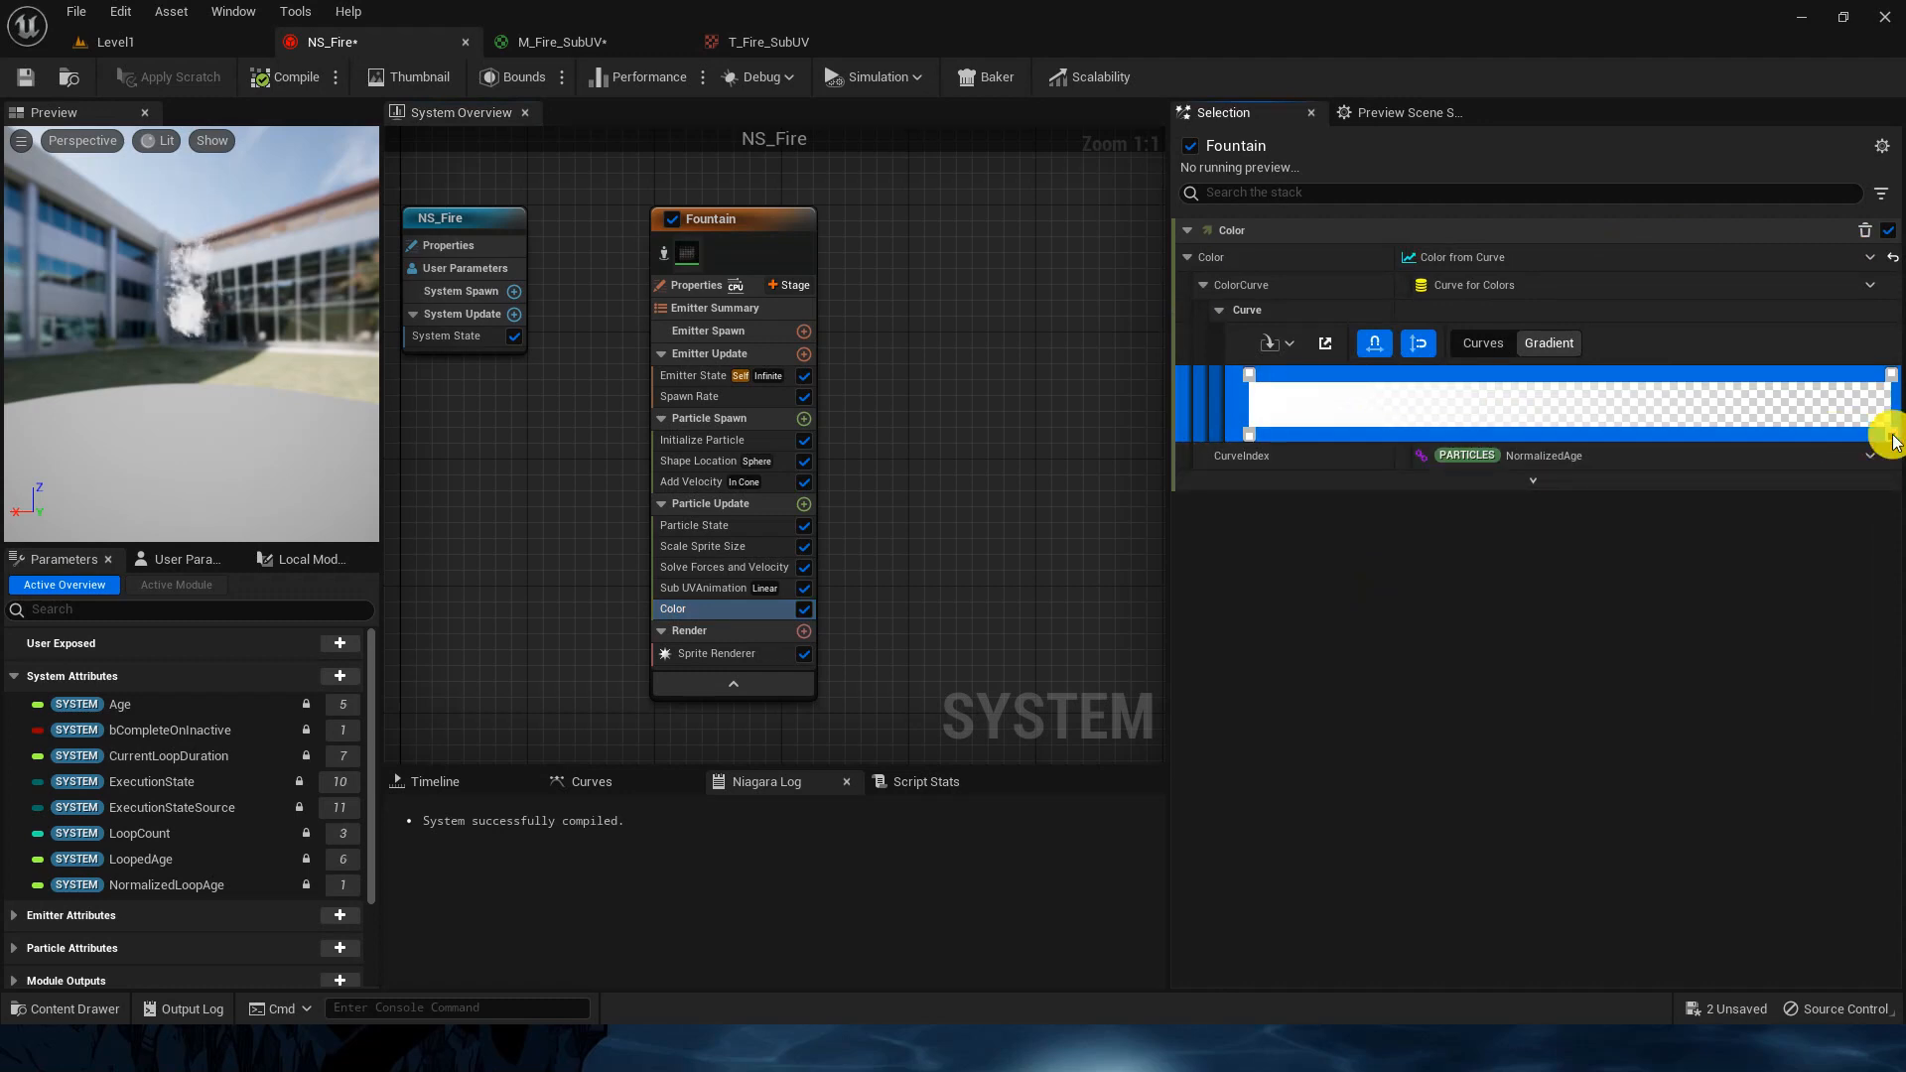
{"action": "left_click", "coordinate": [1892, 438]}
{"action": "key", "text": "Delete"}
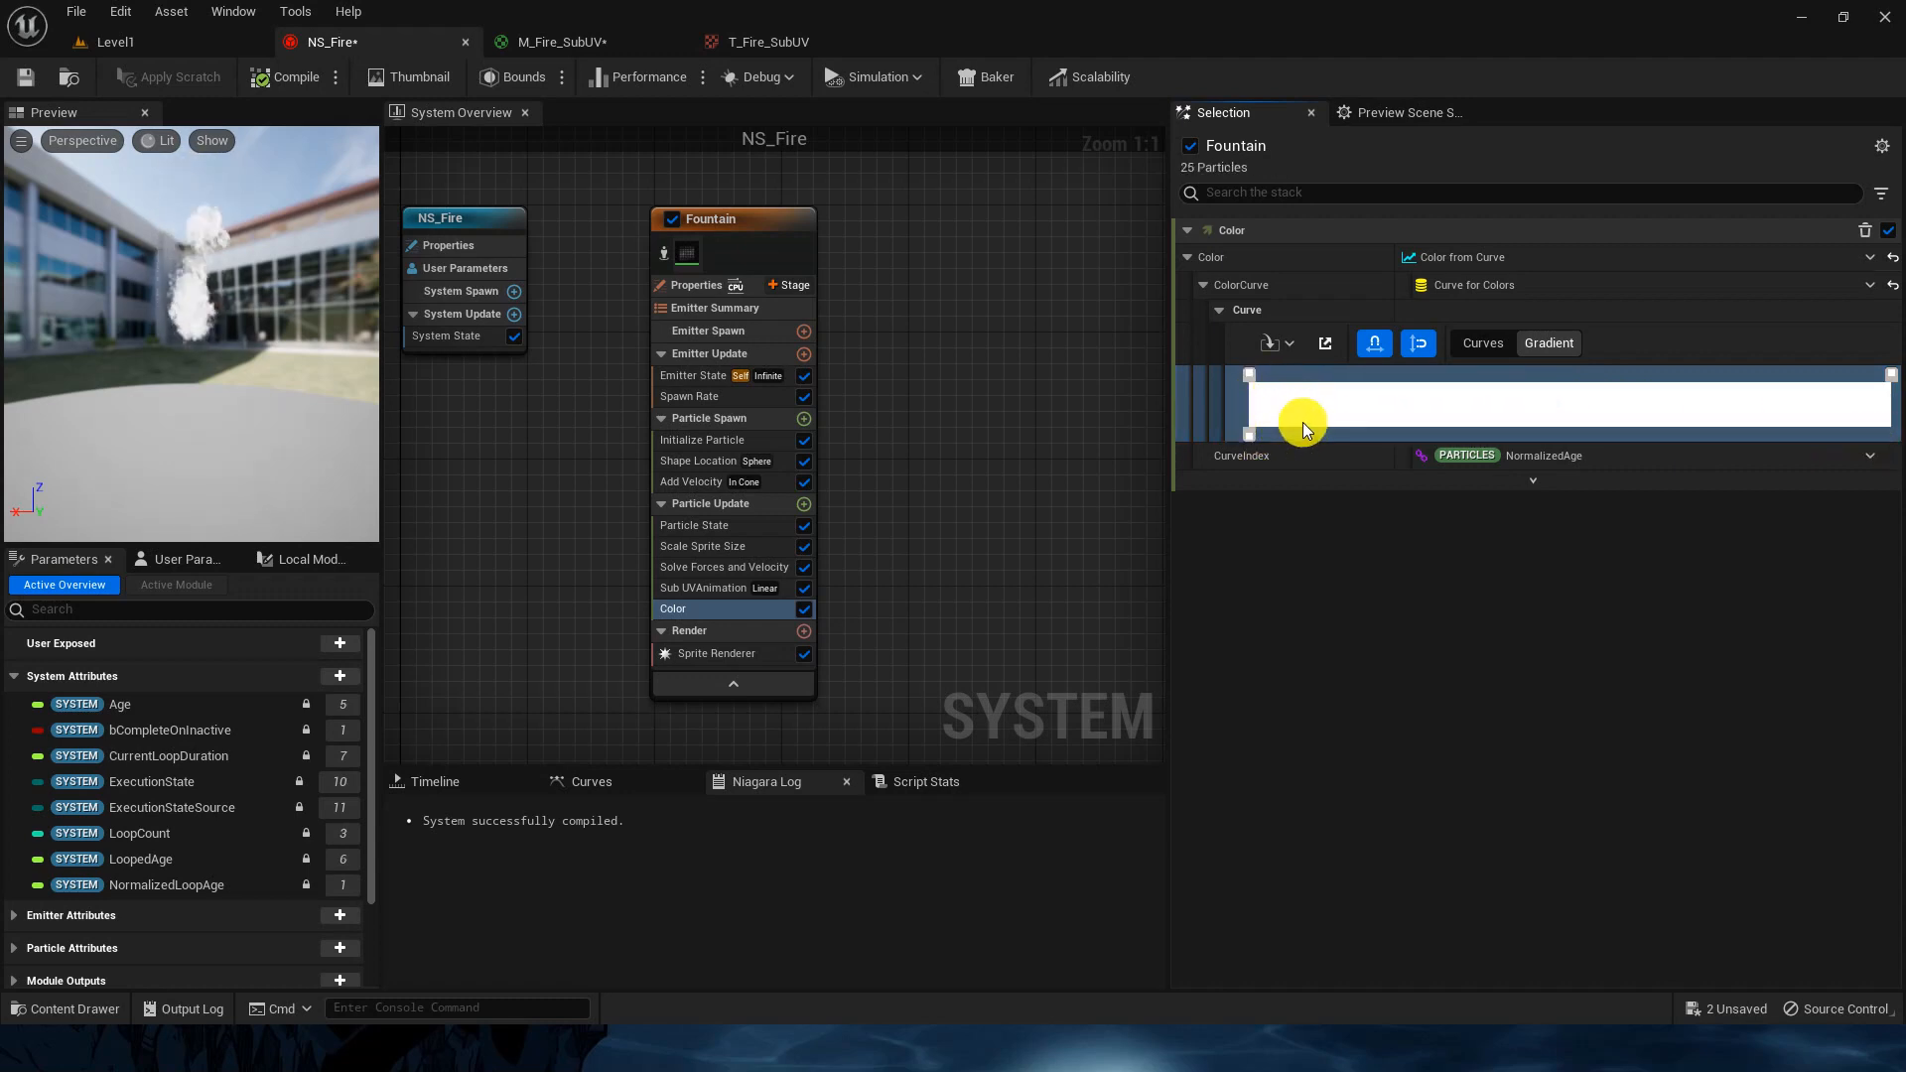
Step: Add a yellow stop (FFF700) near the gradient's start and an orange stop (FFBC00) about a quarter of the way along
{"action": "double_click", "coordinate": [1285, 373]}
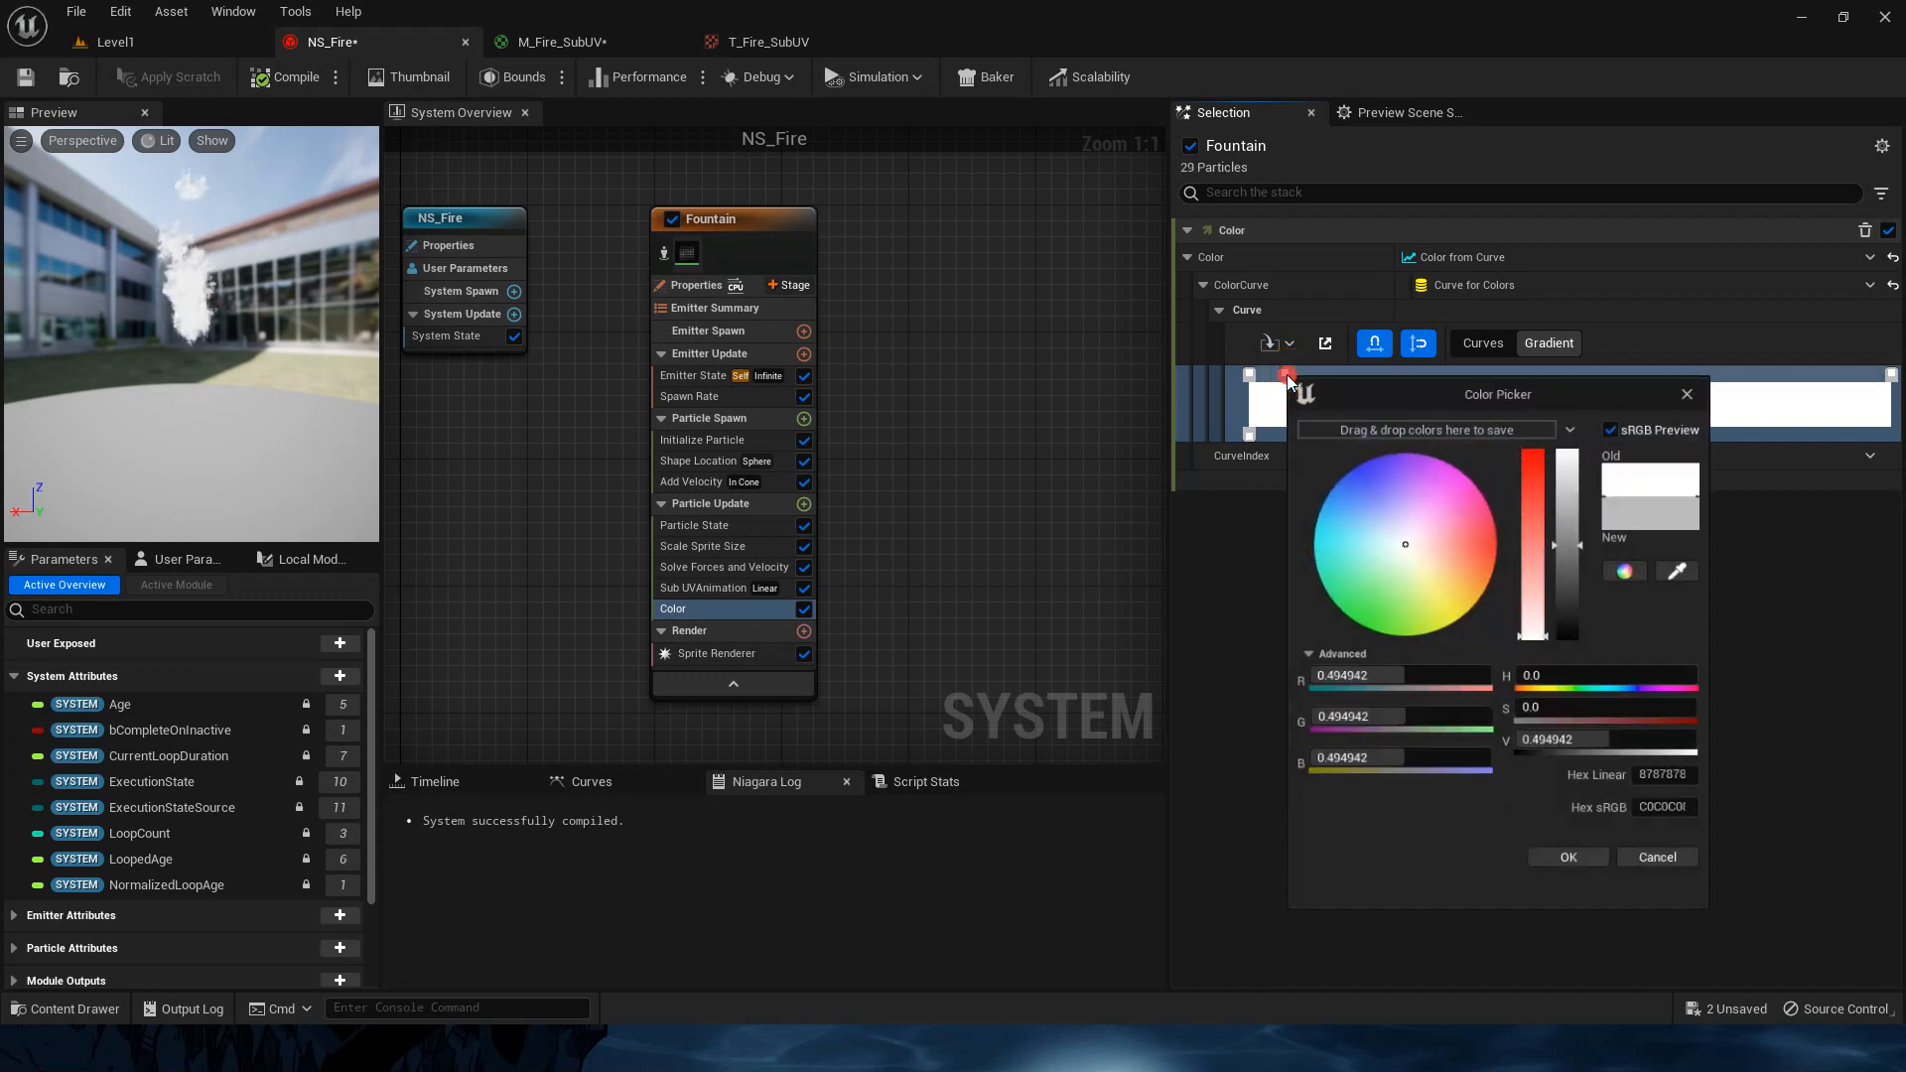
{"action": "left_click_drag", "start_coordinate": [1431, 564], "coordinate": [1533, 791]}
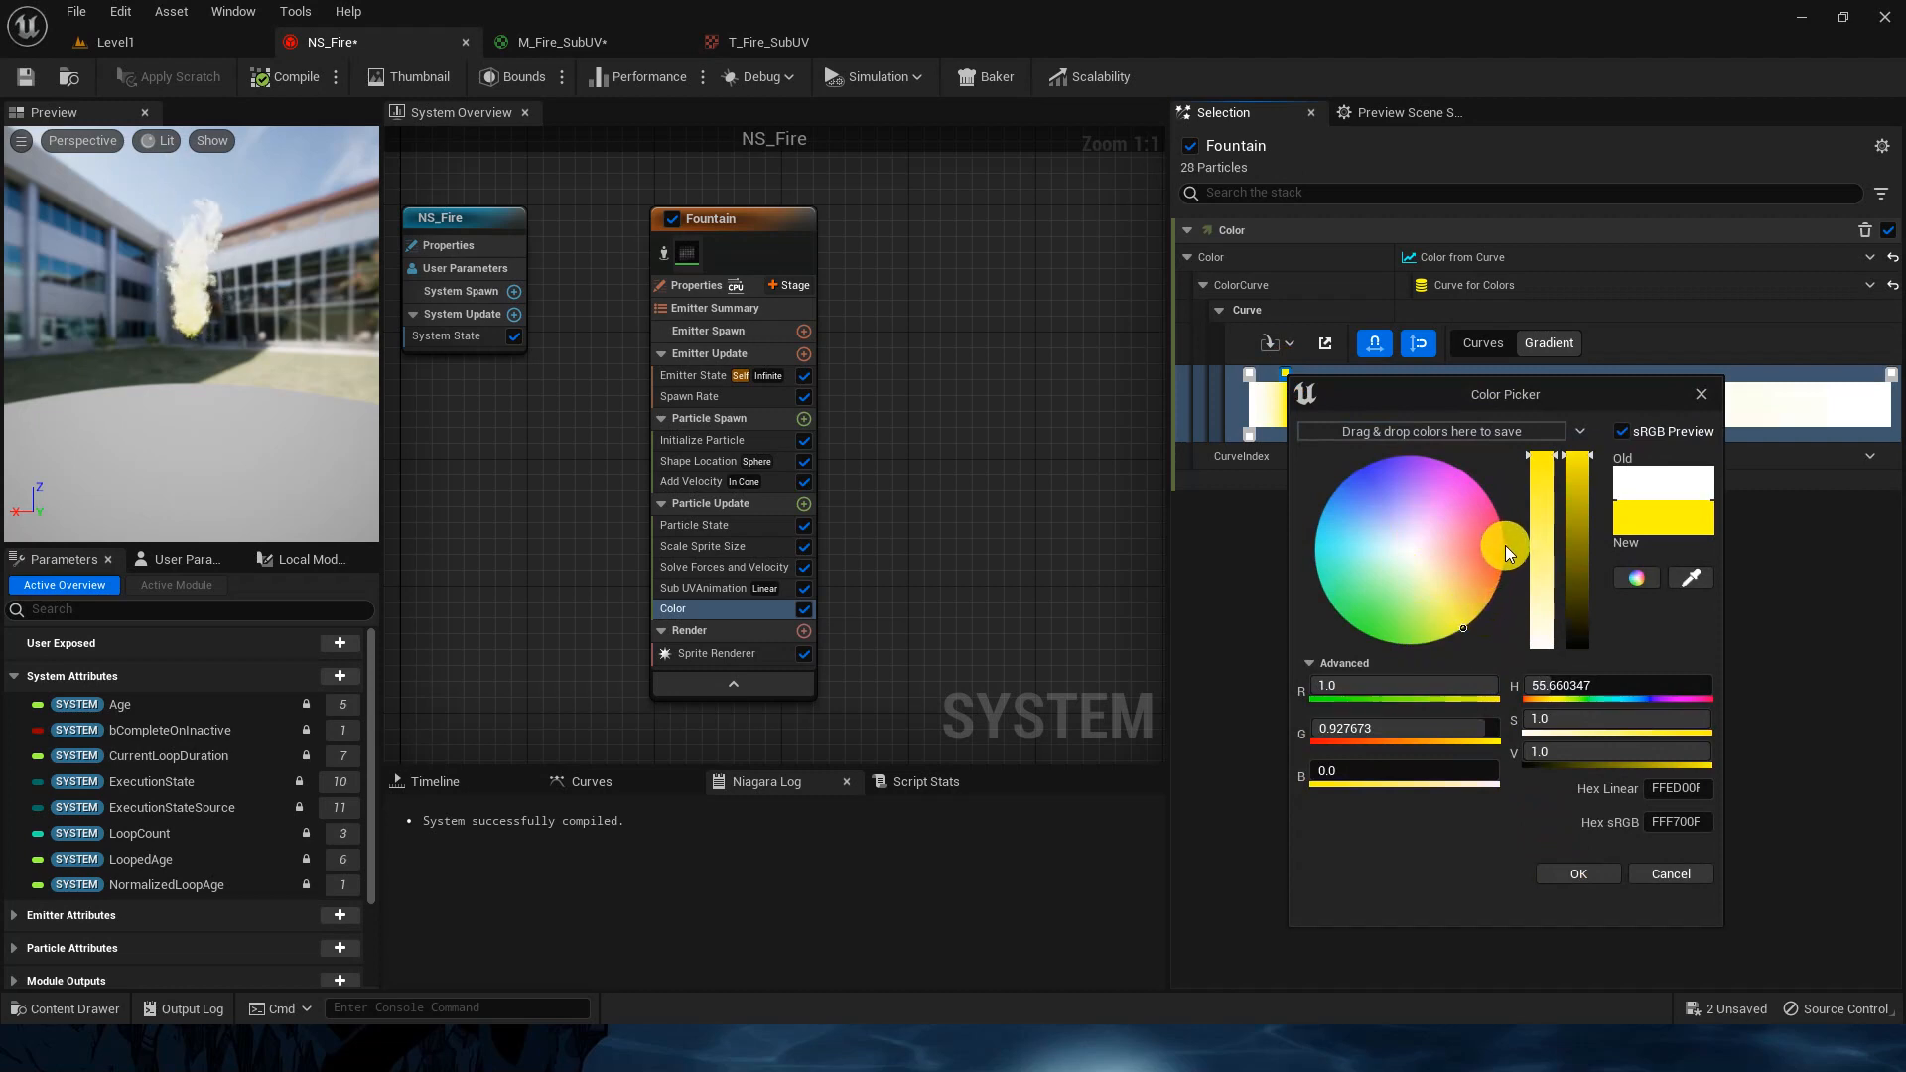
{"action": "left_click", "coordinate": [1572, 871]}
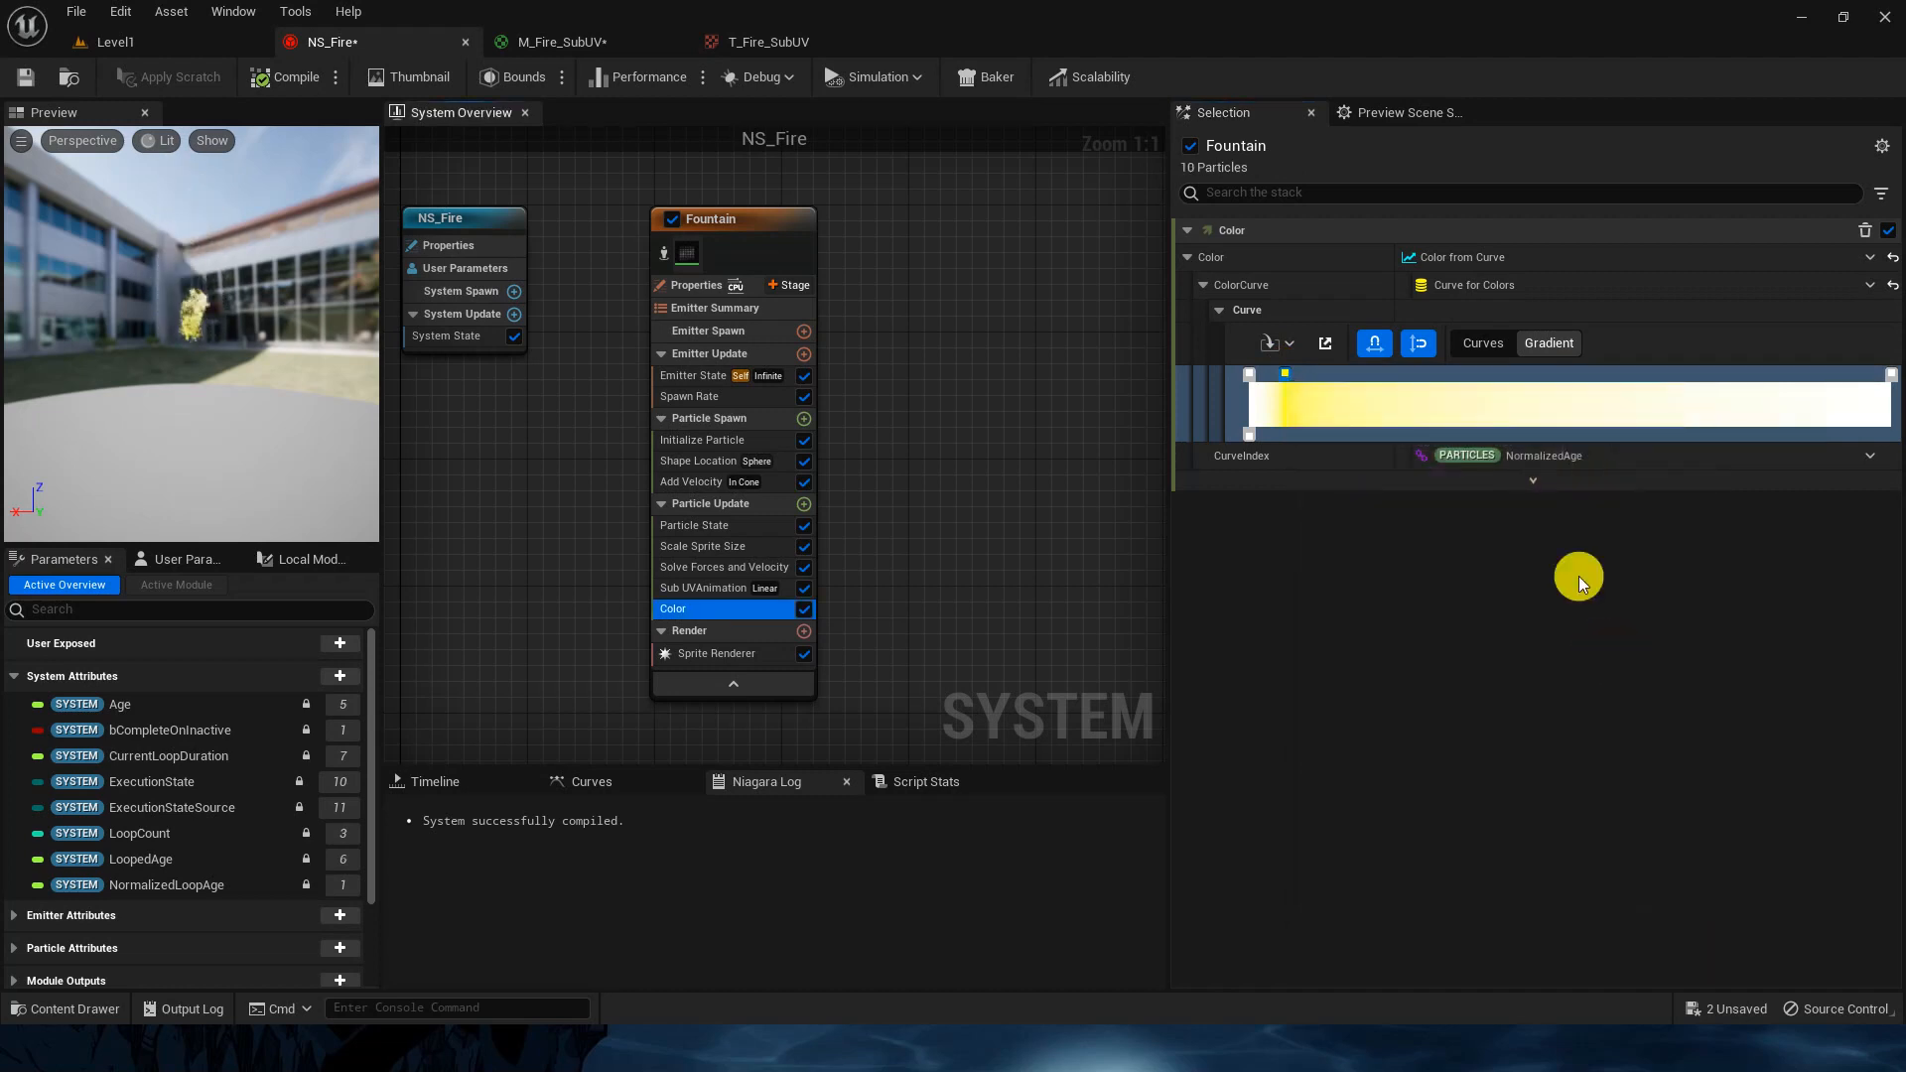
{"action": "left_click", "coordinate": [1415, 373]}
{"action": "double_click", "coordinate": [1414, 373]}
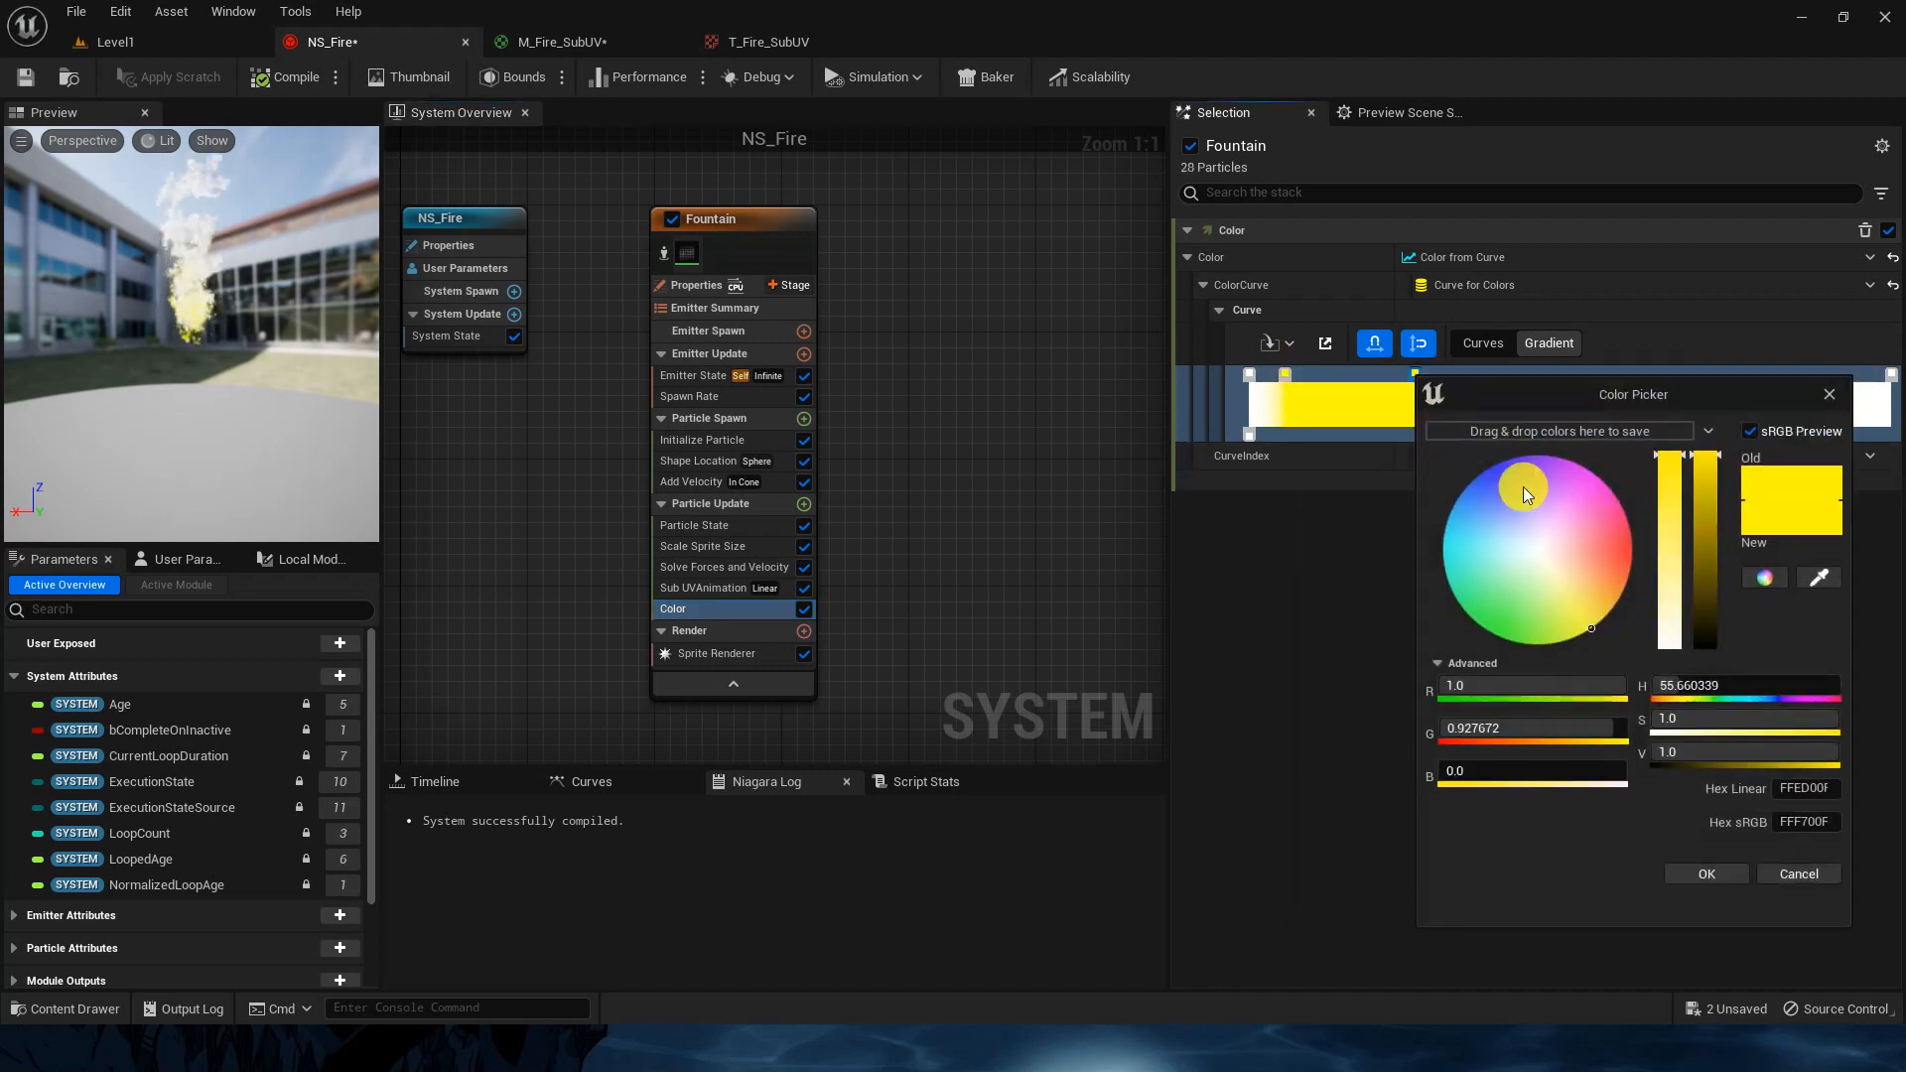
{"action": "left_click_drag", "start_coordinate": [1610, 613], "coordinate": [1622, 599]}
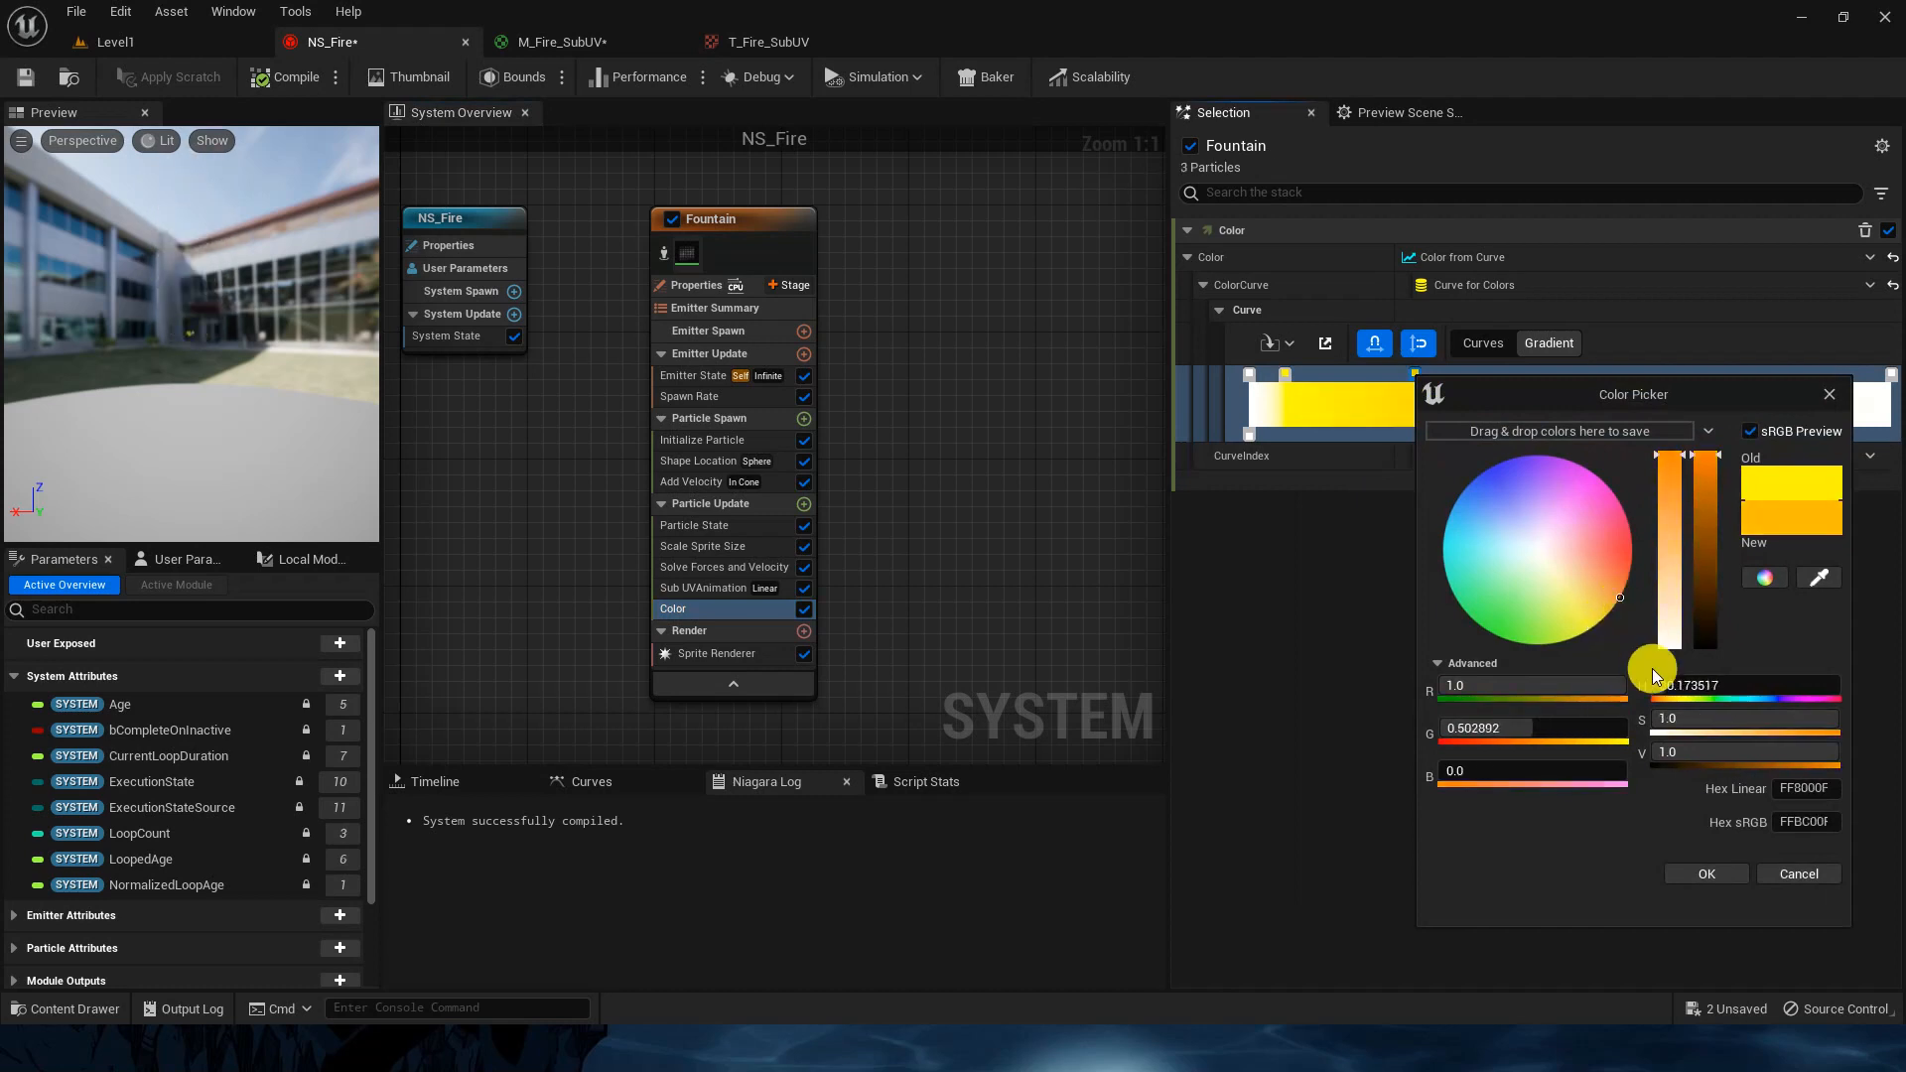
{"action": "left_click", "coordinate": [1707, 873]}
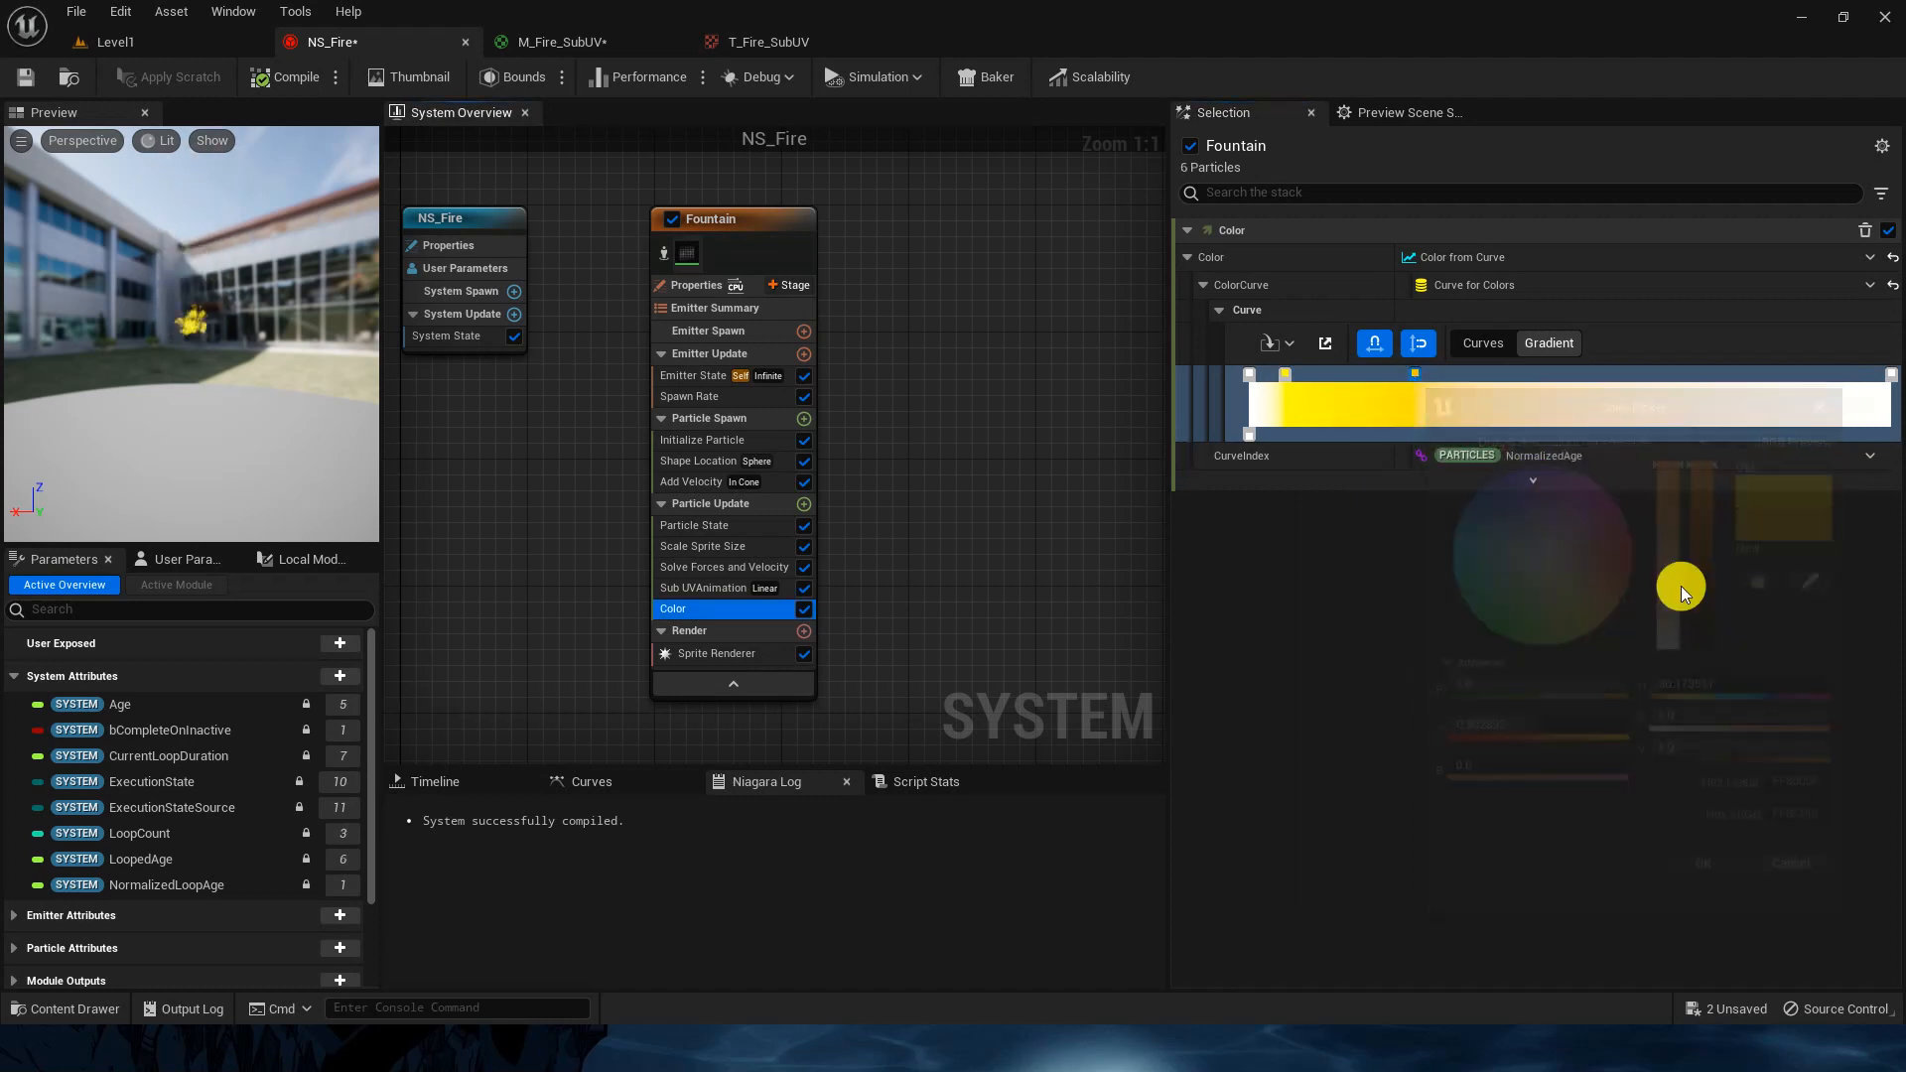
Step: Add a red-orange stop (FF3300) just before the gradient's middle and delete the white color stop at its end
{"action": "double_click", "coordinate": [1545, 373]}
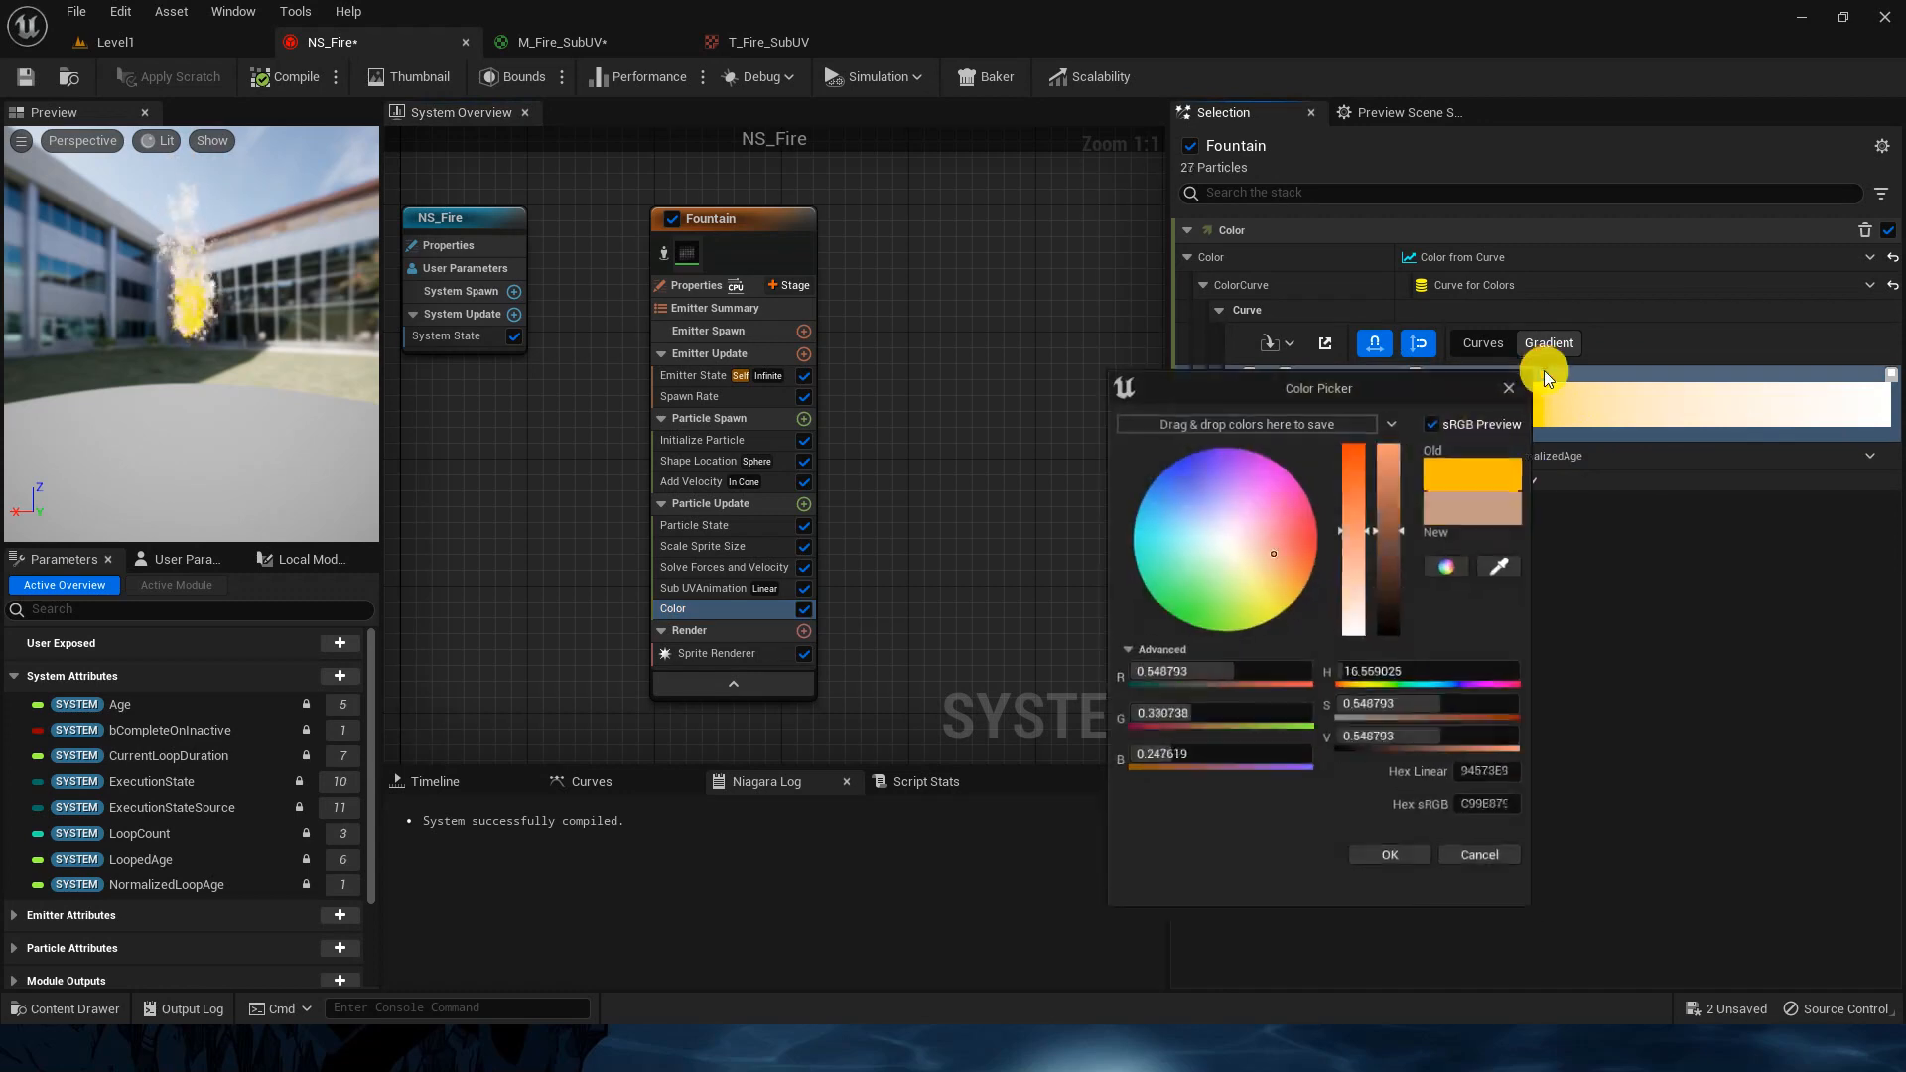
{"action": "left_click_drag", "start_coordinate": [1311, 588], "coordinate": [1356, 548]}
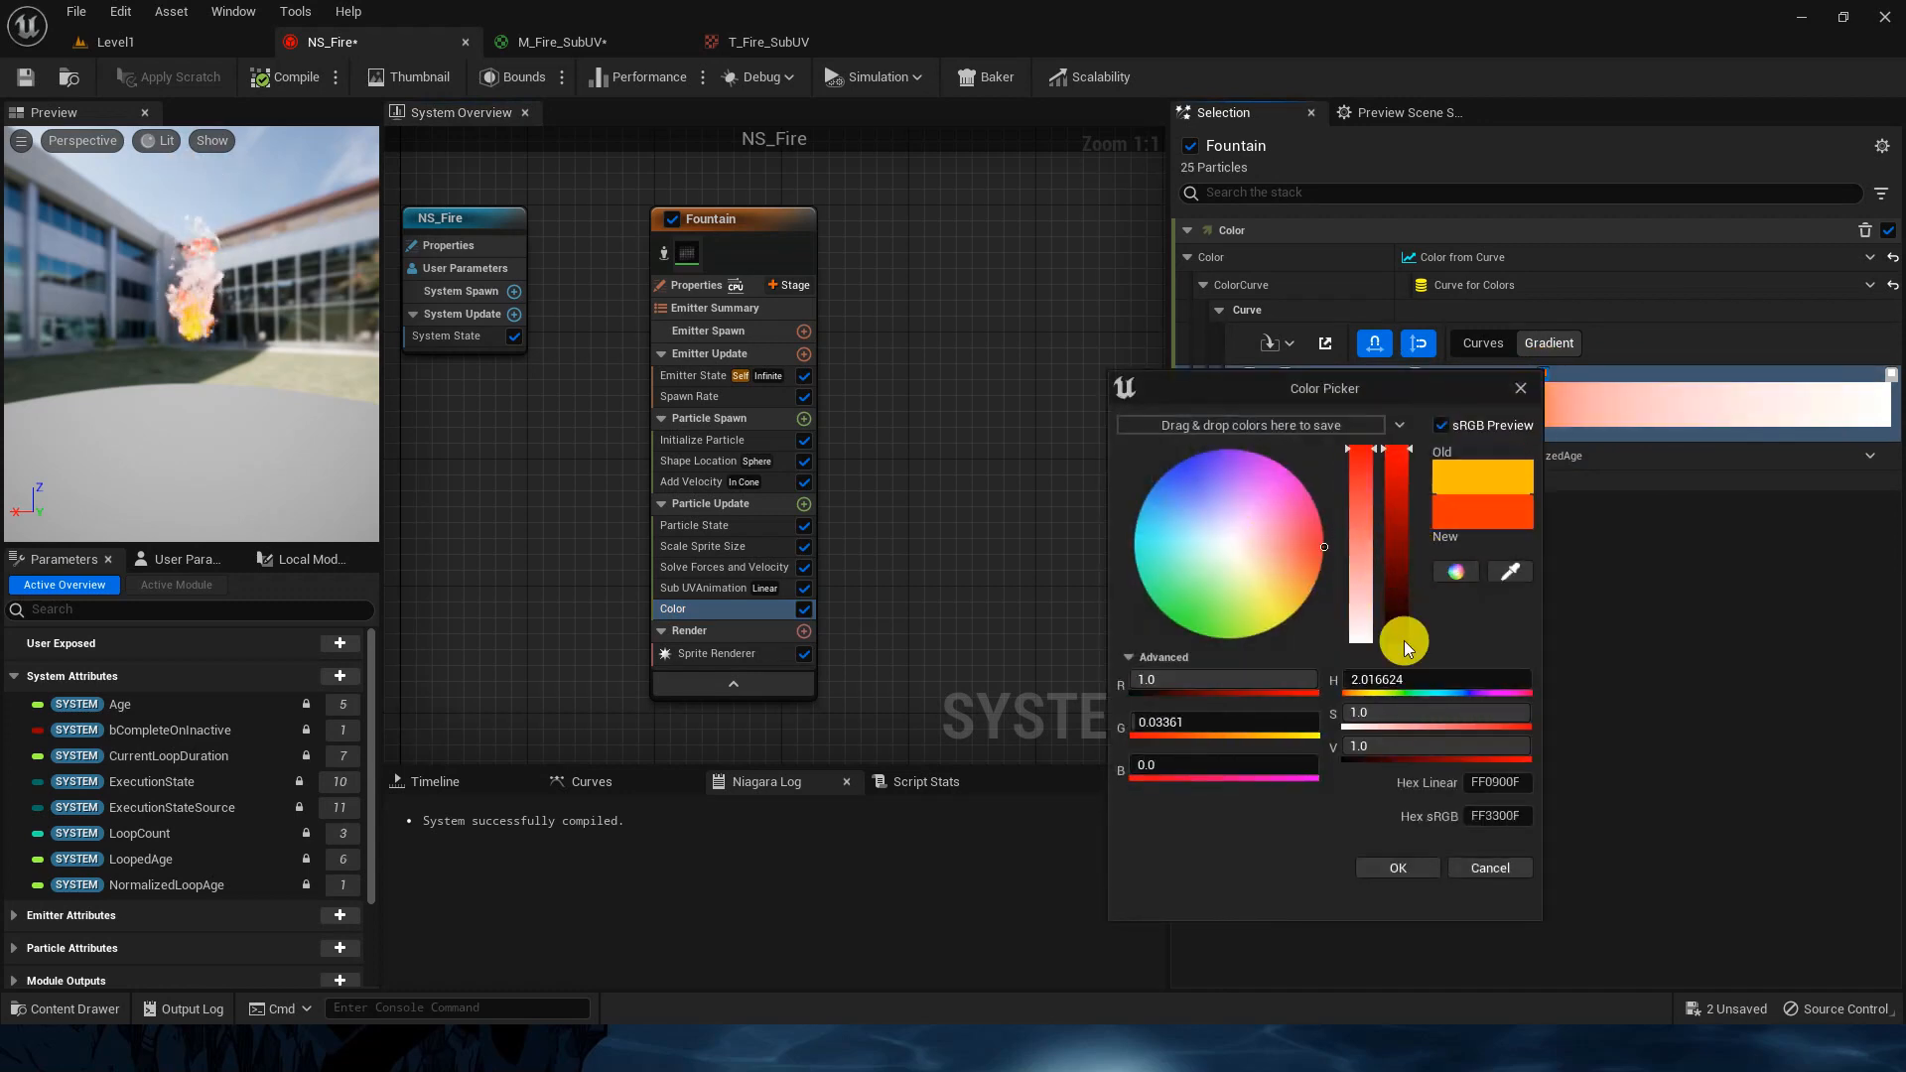
{"action": "left_click", "coordinate": [1425, 868]}
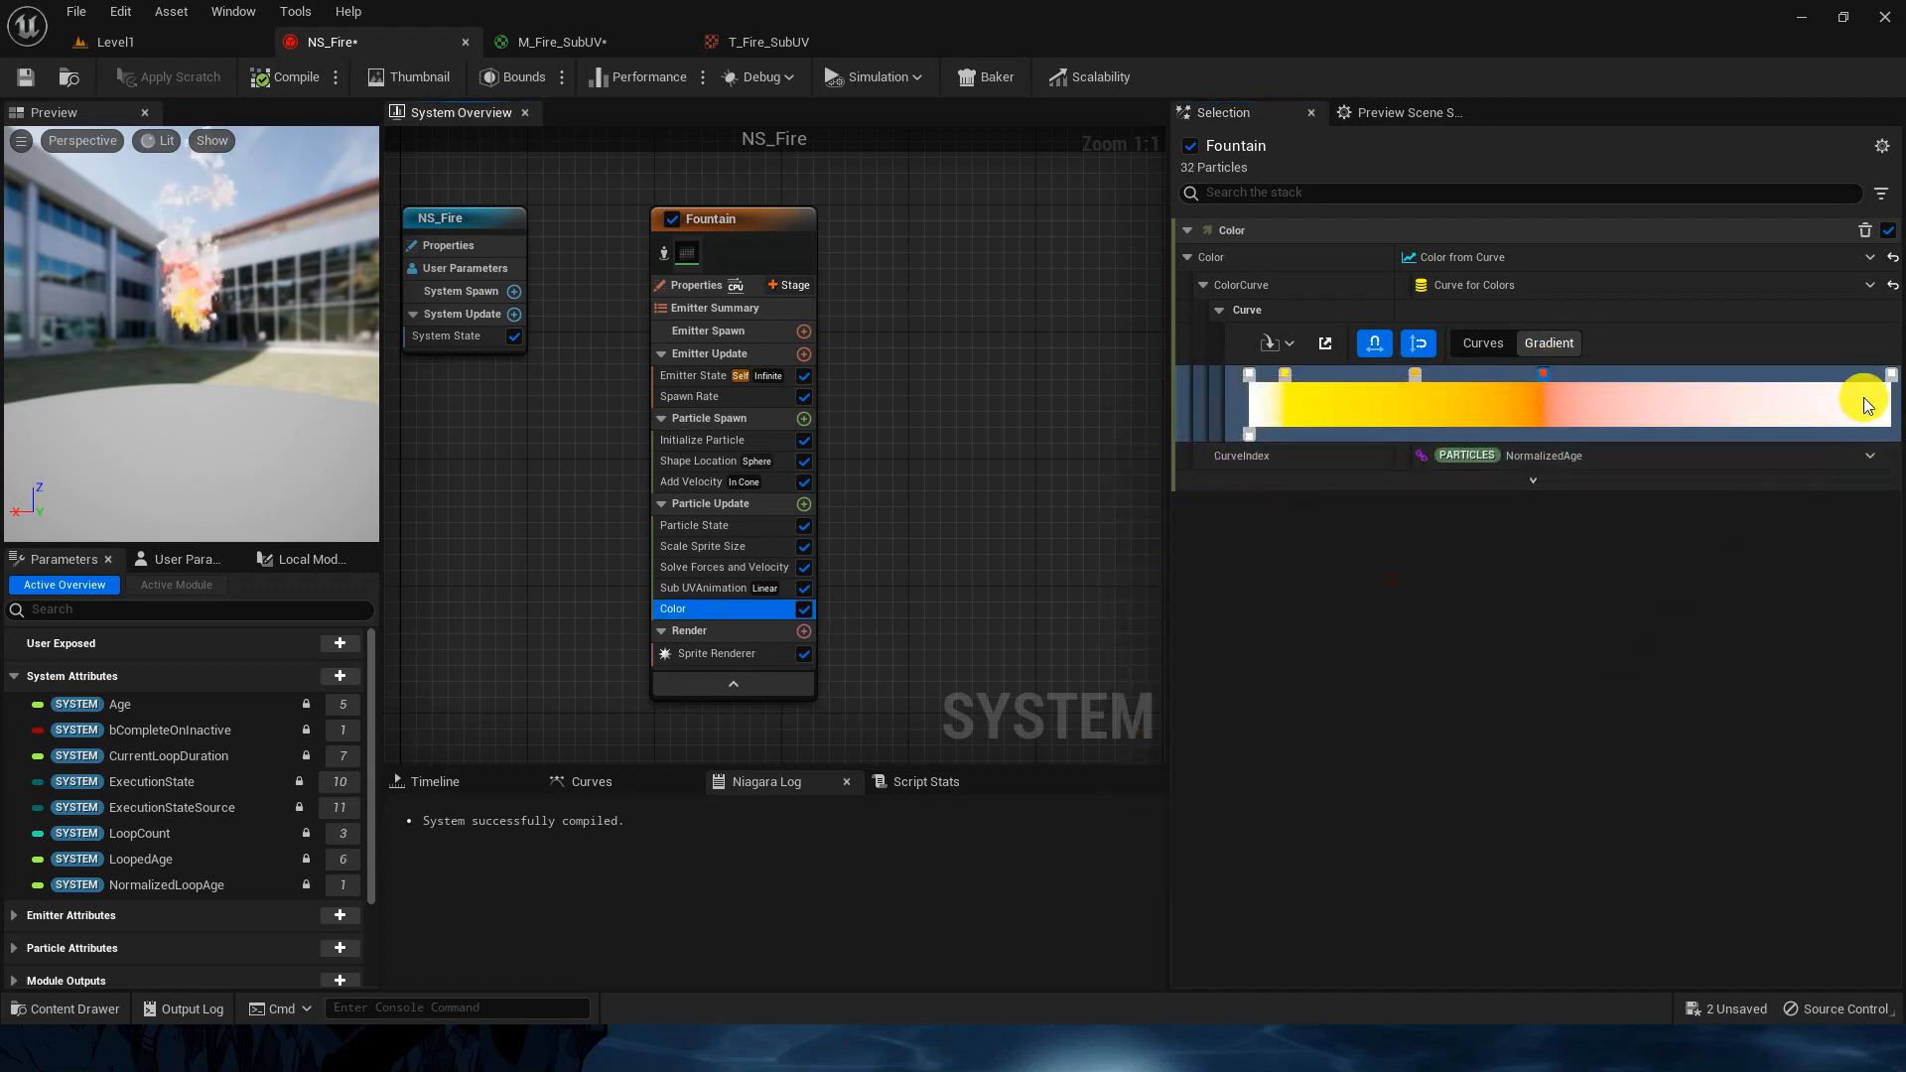
{"action": "left_click", "coordinate": [1893, 381]}
{"action": "left_click", "coordinate": [1889, 377]}
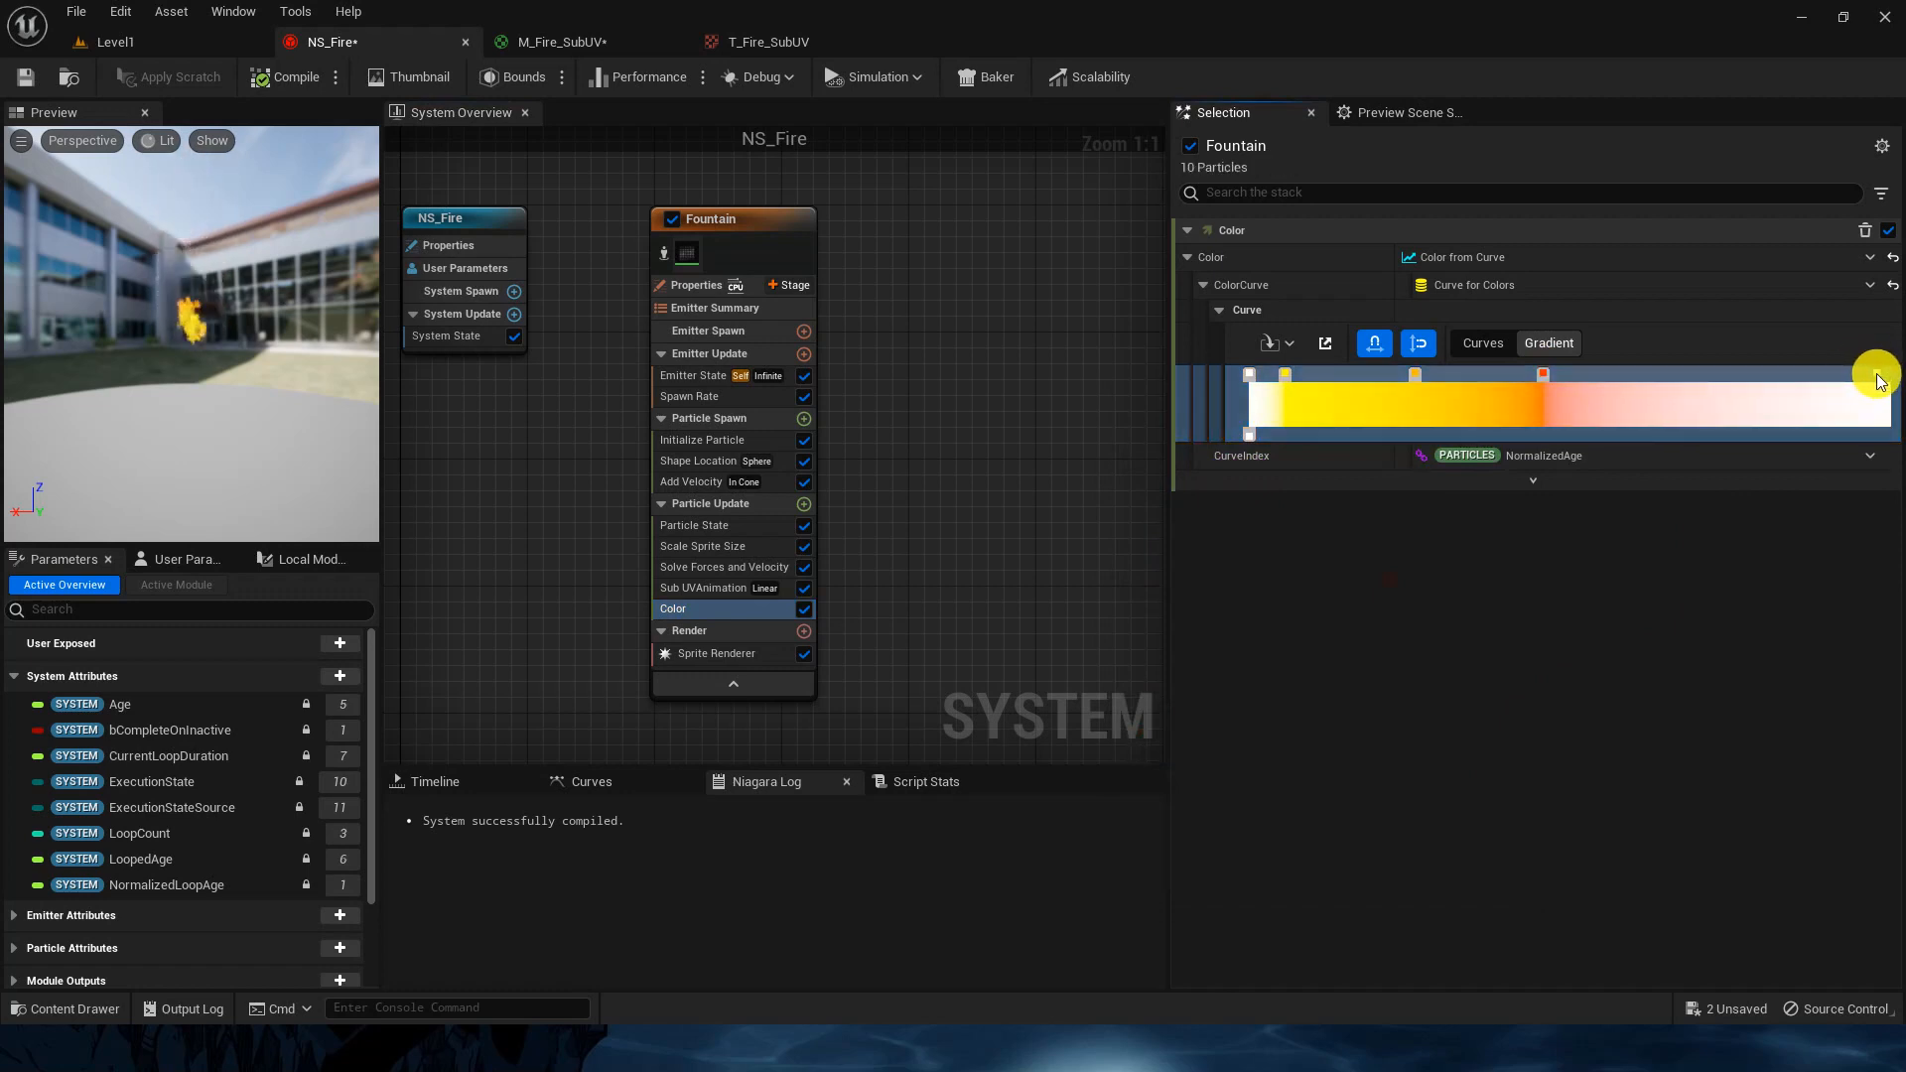
{"action": "key", "text": "Delete"}
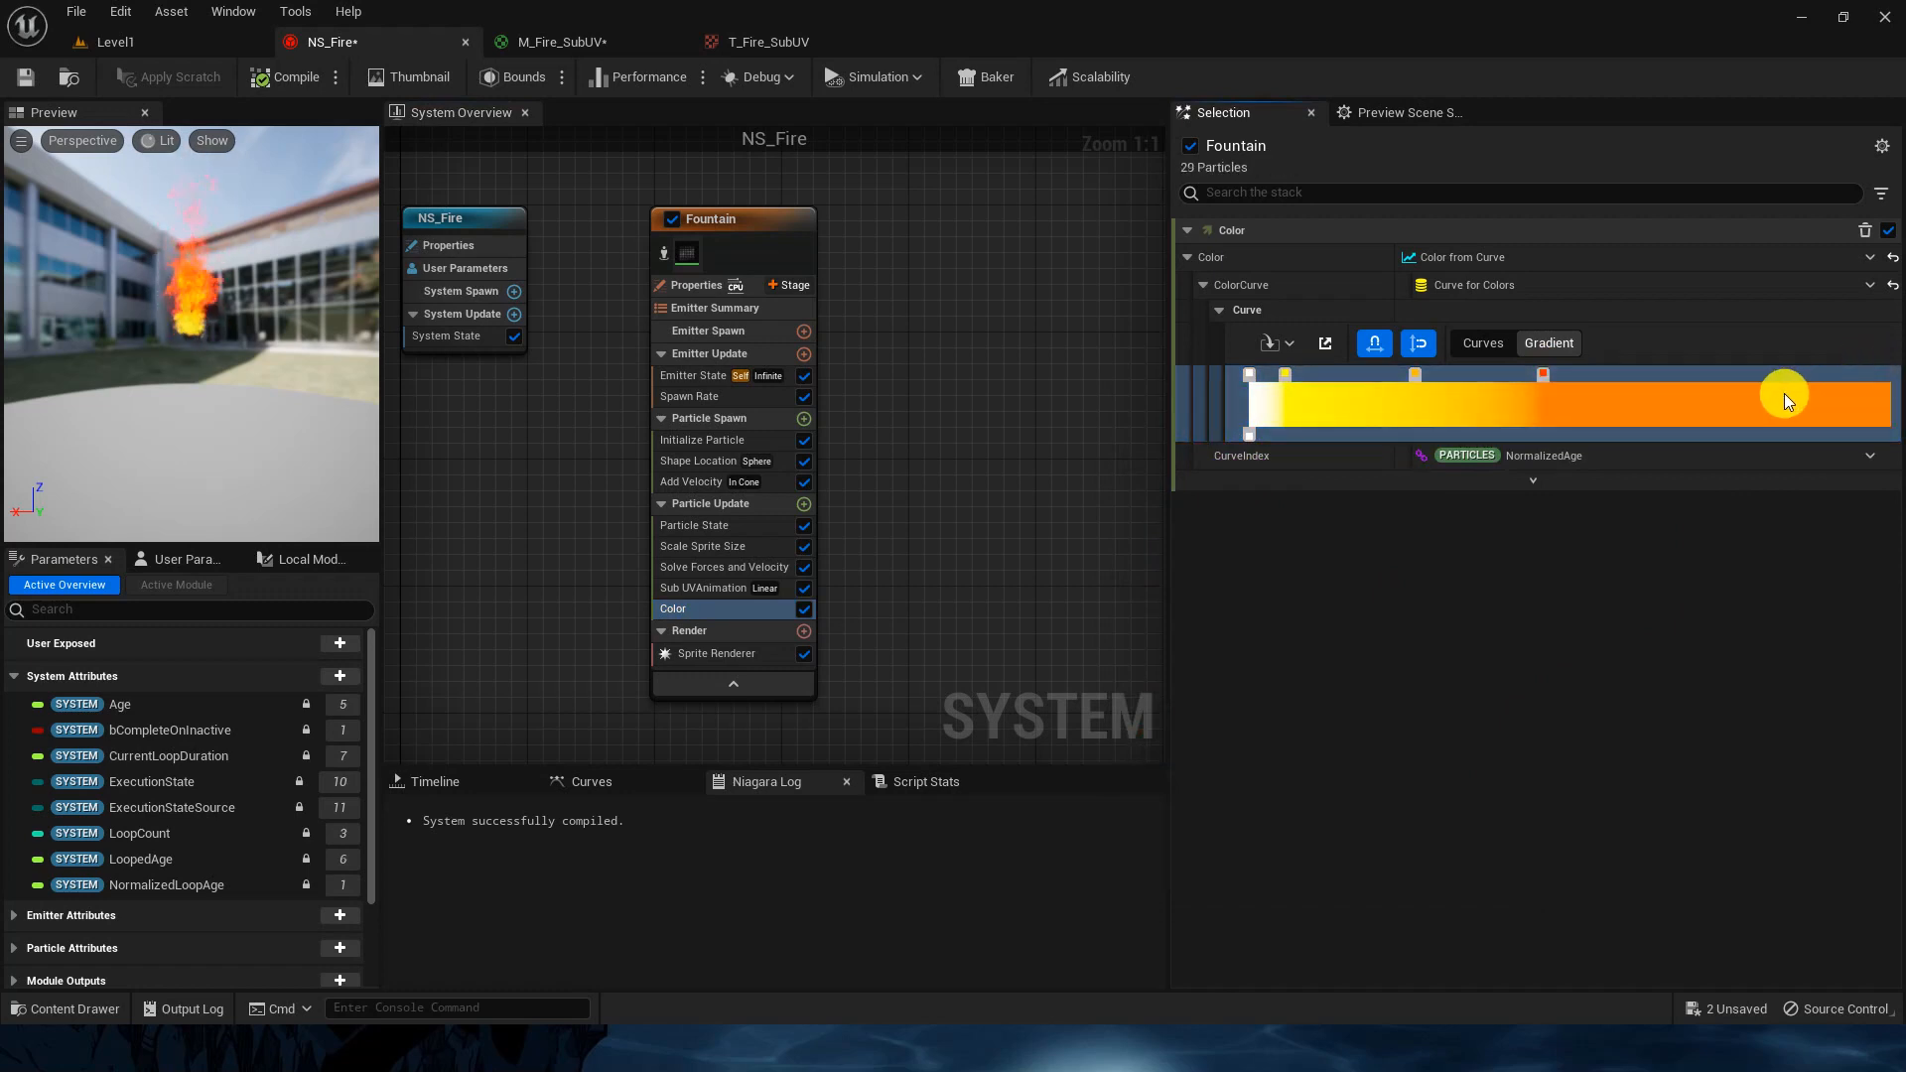
Step: Adjust the red-orange gradient stop to FF3700 and shift it slightly past the gradient's middle
{"action": "double_click", "coordinate": [1543, 374]}
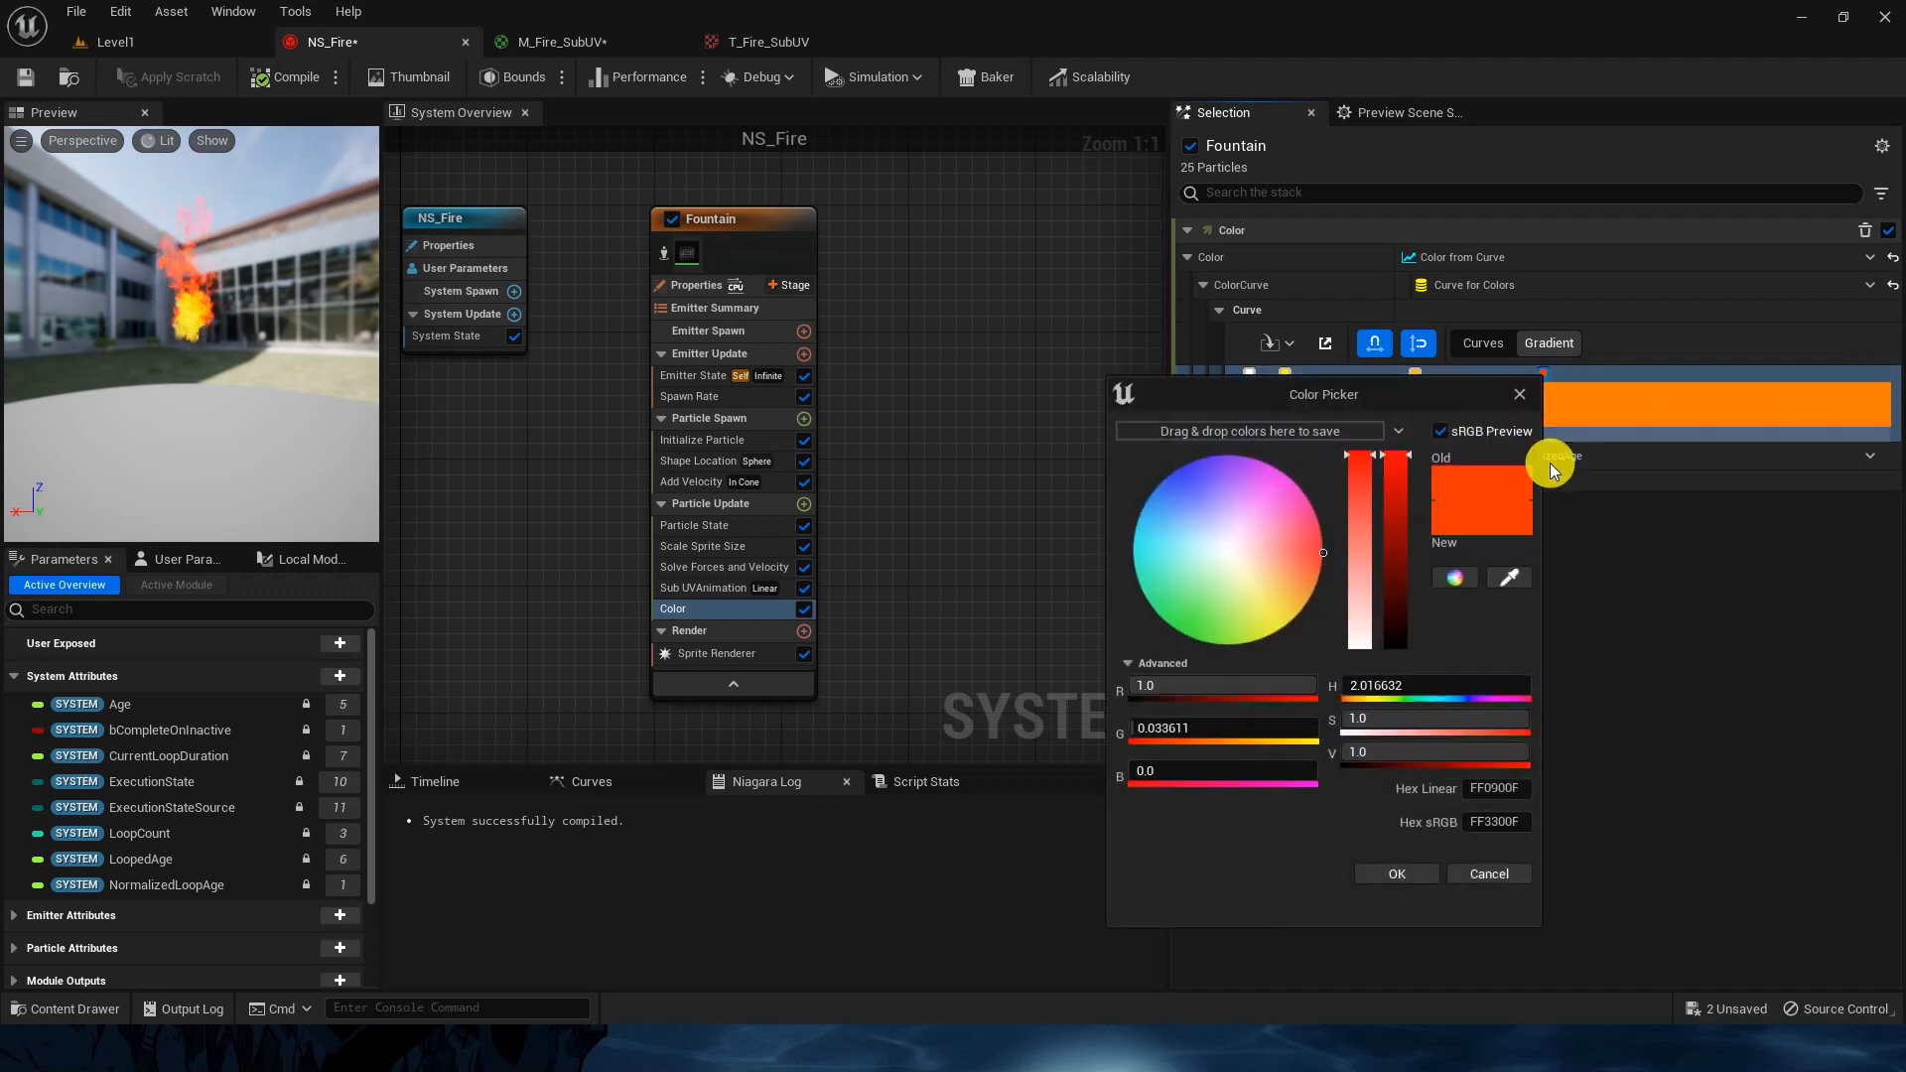
{"action": "left_click_drag", "start_coordinate": [1321, 554], "coordinate": [1365, 555]}
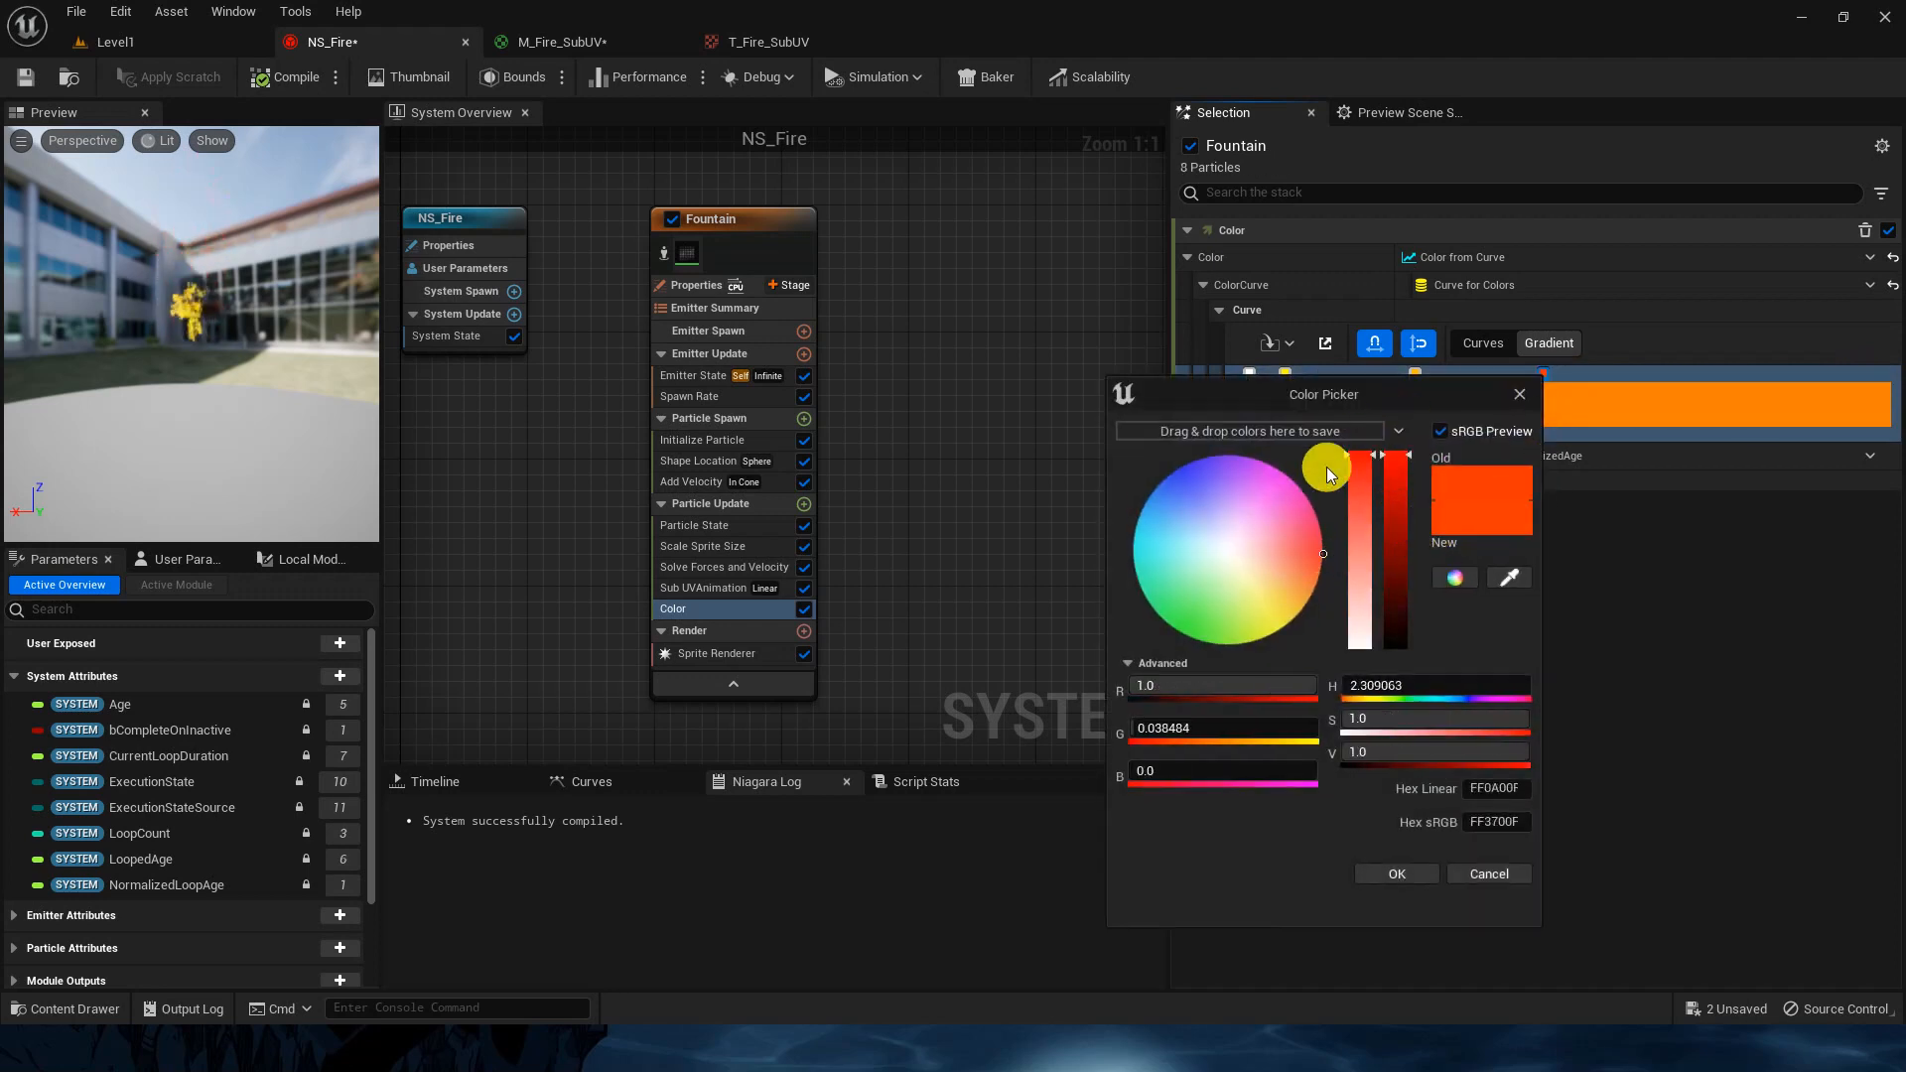
{"action": "left_click", "coordinate": [1407, 872]}
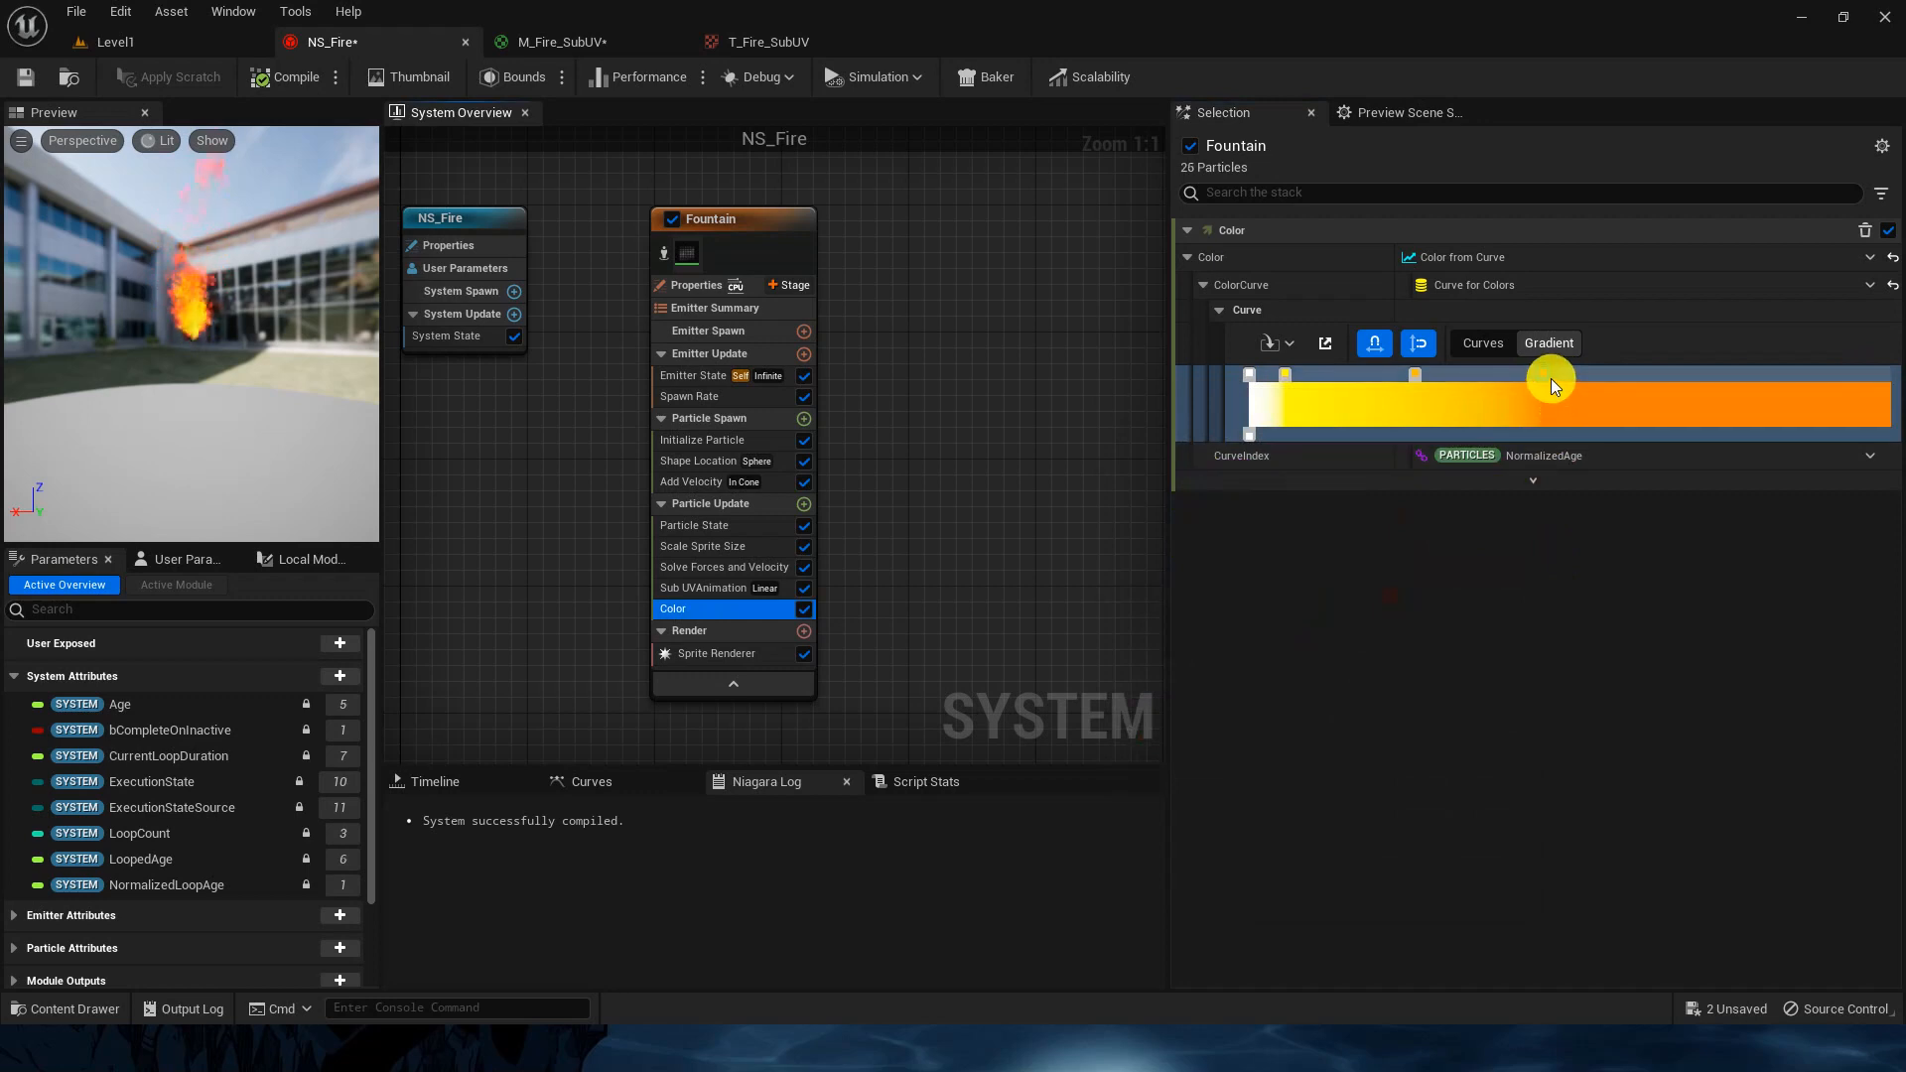
{"action": "left_click_drag", "start_coordinate": [1555, 372], "coordinate": [1591, 373]}
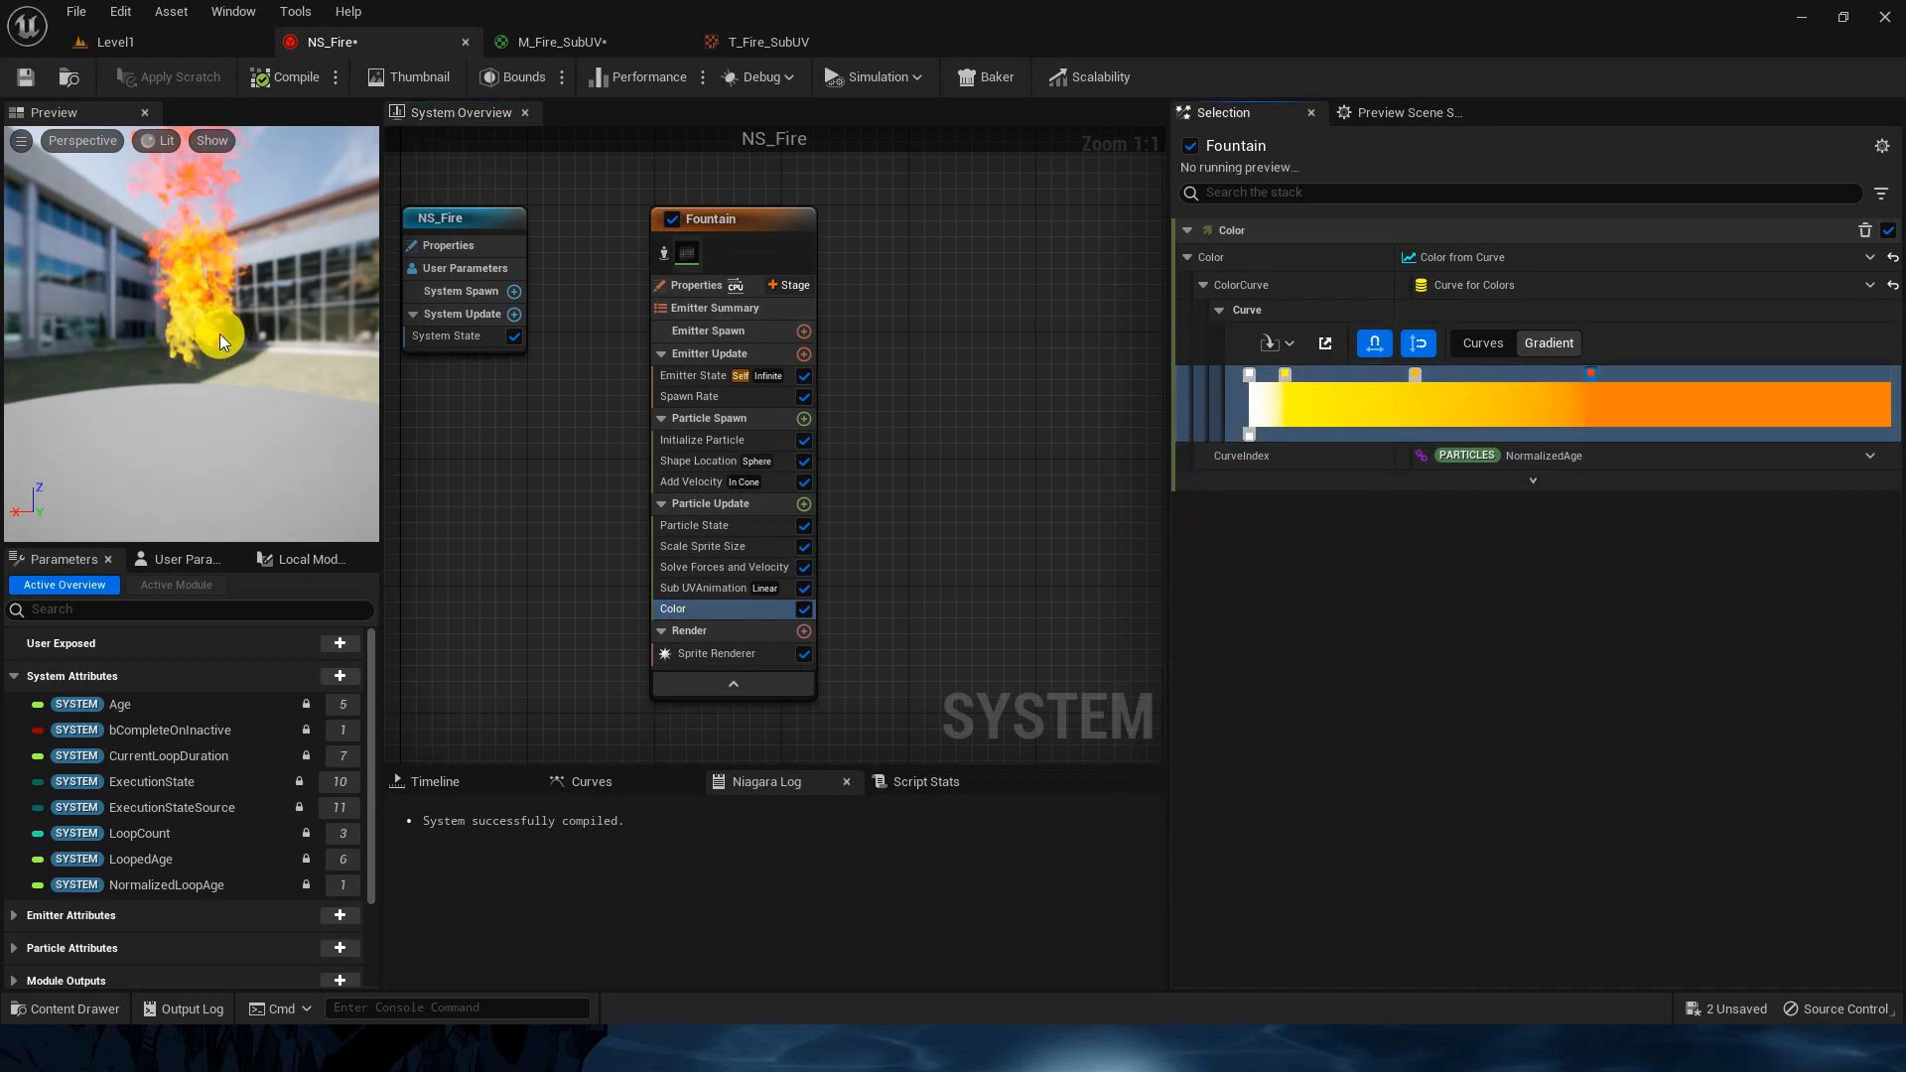
Step: Try a Velocity Speed maximum of 100 in the Fountain's Add Velocity module
{"action": "mouse_move", "coordinate": [240, 355]}
{"action": "left_mouse_down"}
{"action": "mouse_move", "coordinate": [288, 372]}
{"action": "mouse_move", "coordinate": [268, 392]}
{"action": "mouse_move", "coordinate": [243, 377]}
{"action": "left_mouse_up"}
{"action": "left_click", "coordinate": [979, 471]}
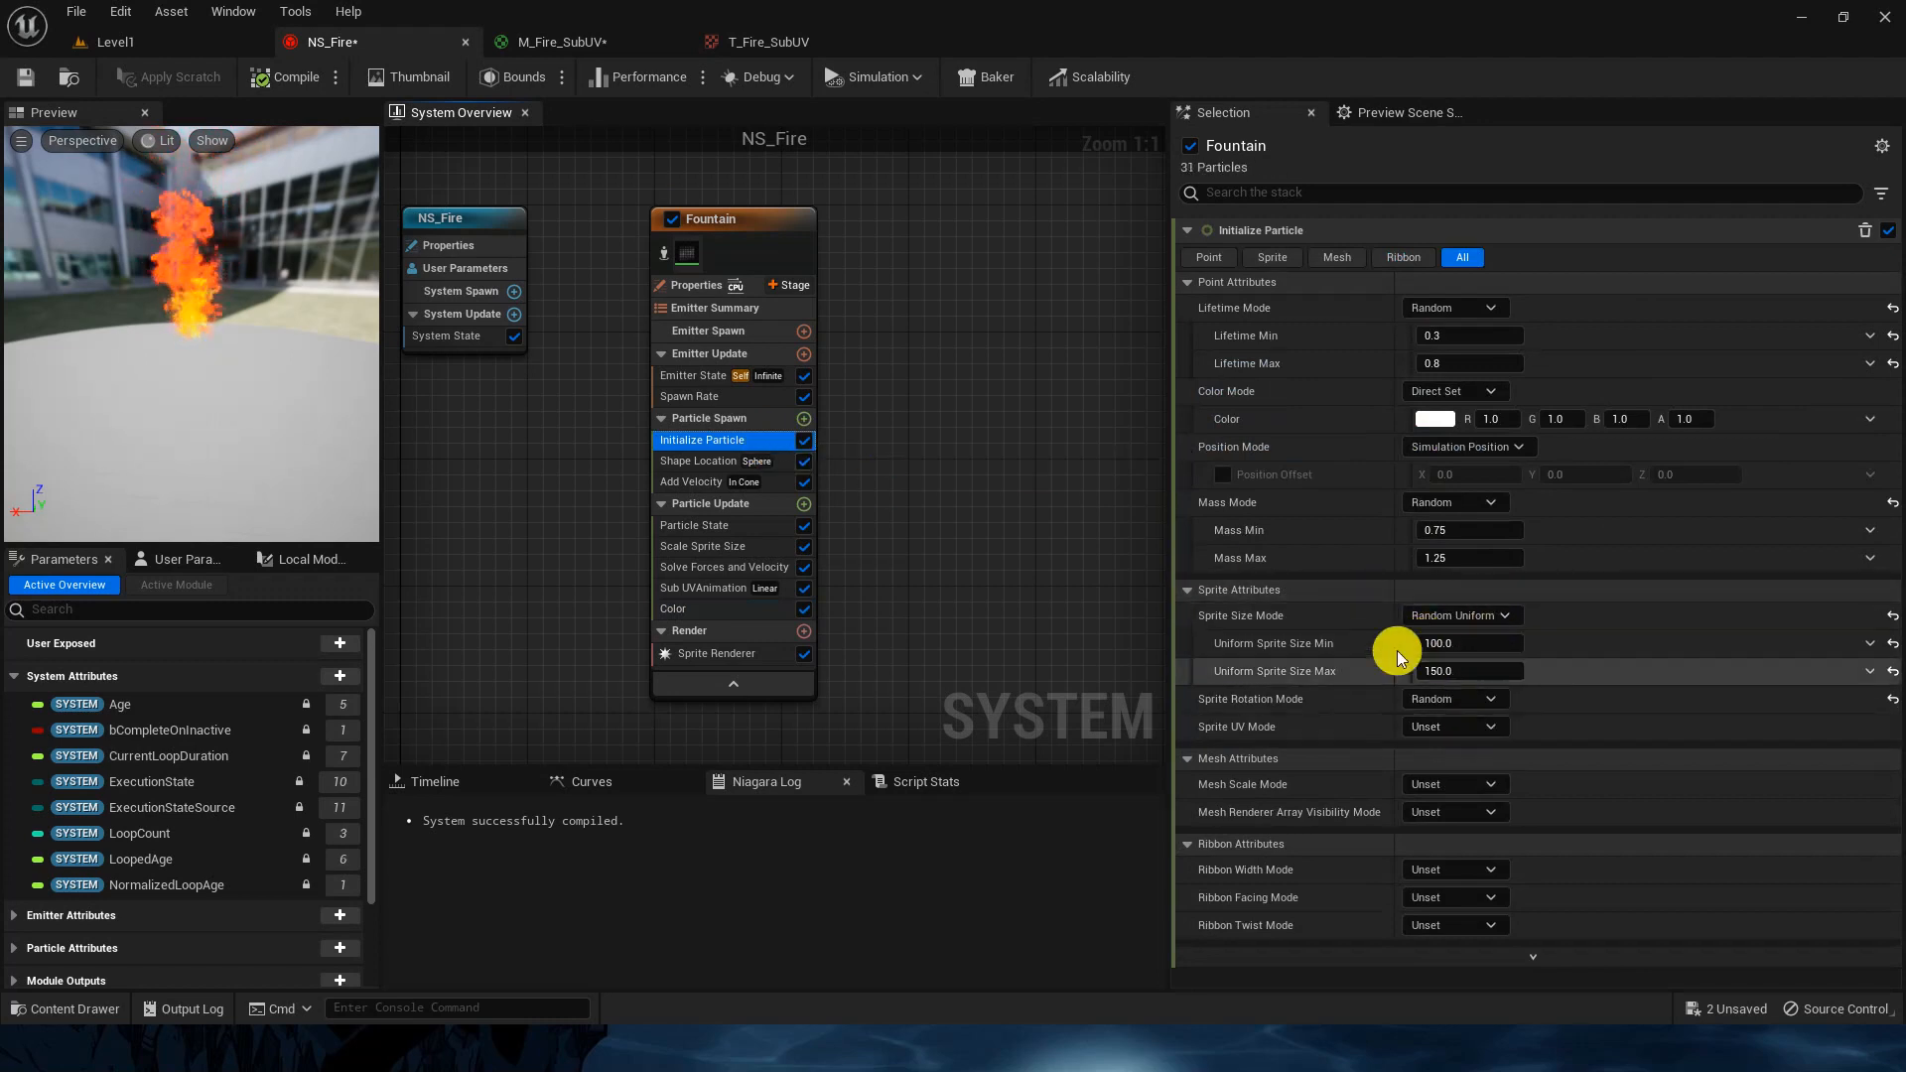
{"action": "left_click", "coordinate": [695, 482]}
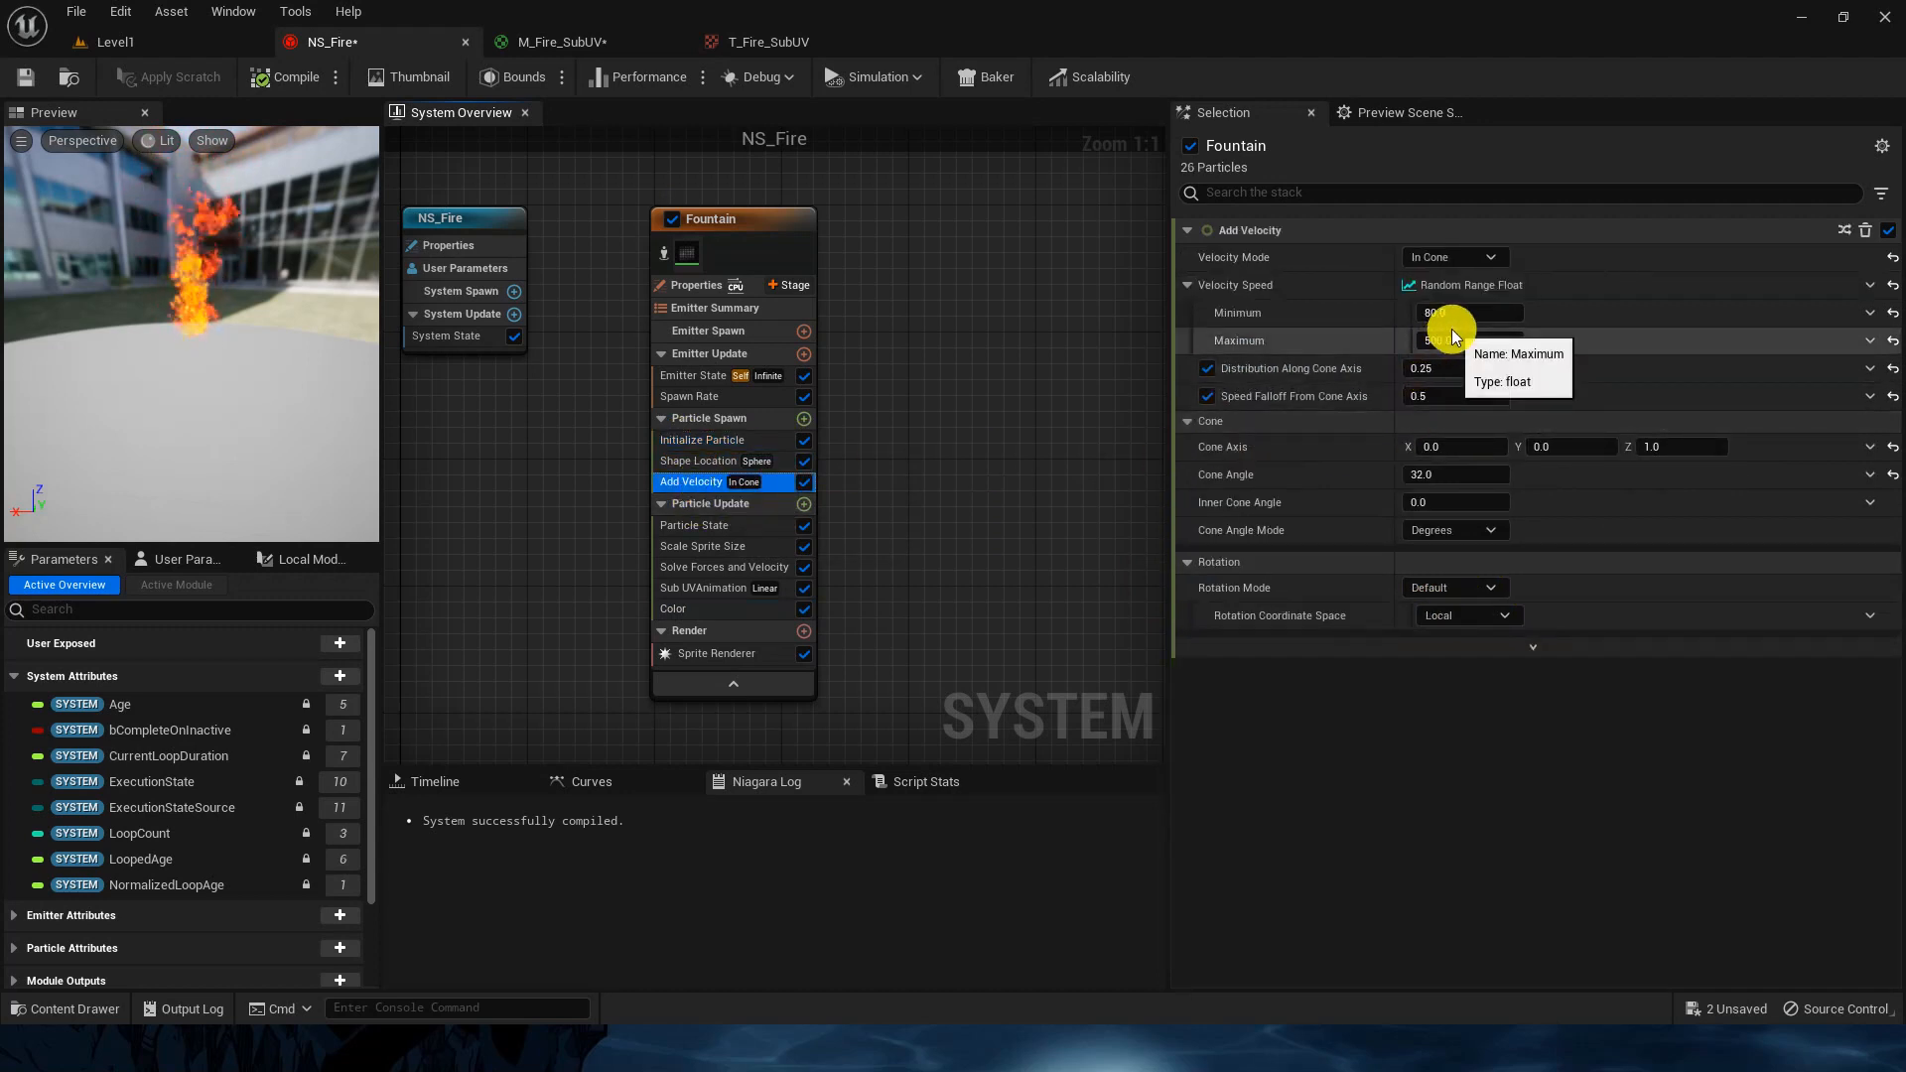
{"action": "left_click", "coordinate": [1475, 347]}
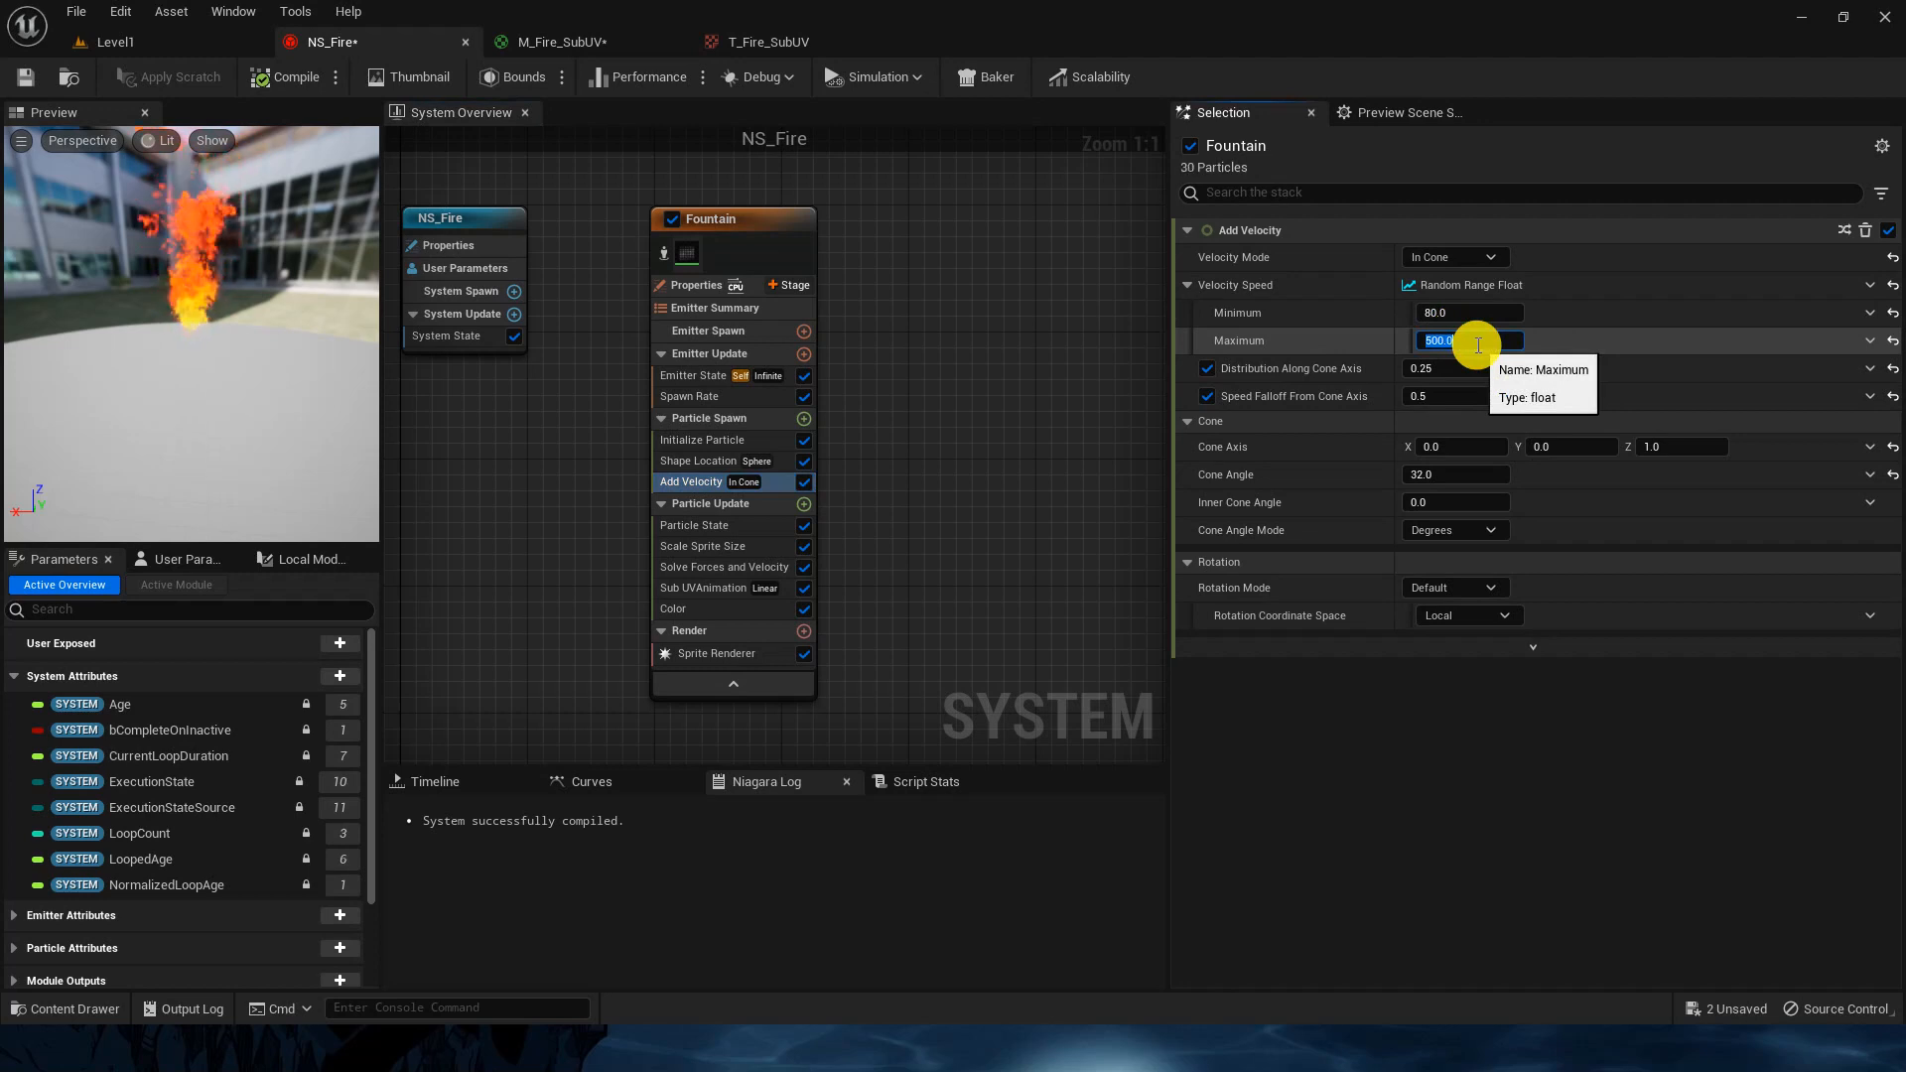
{"action": "type", "text": "100"}
{"action": "key", "text": "Return"}
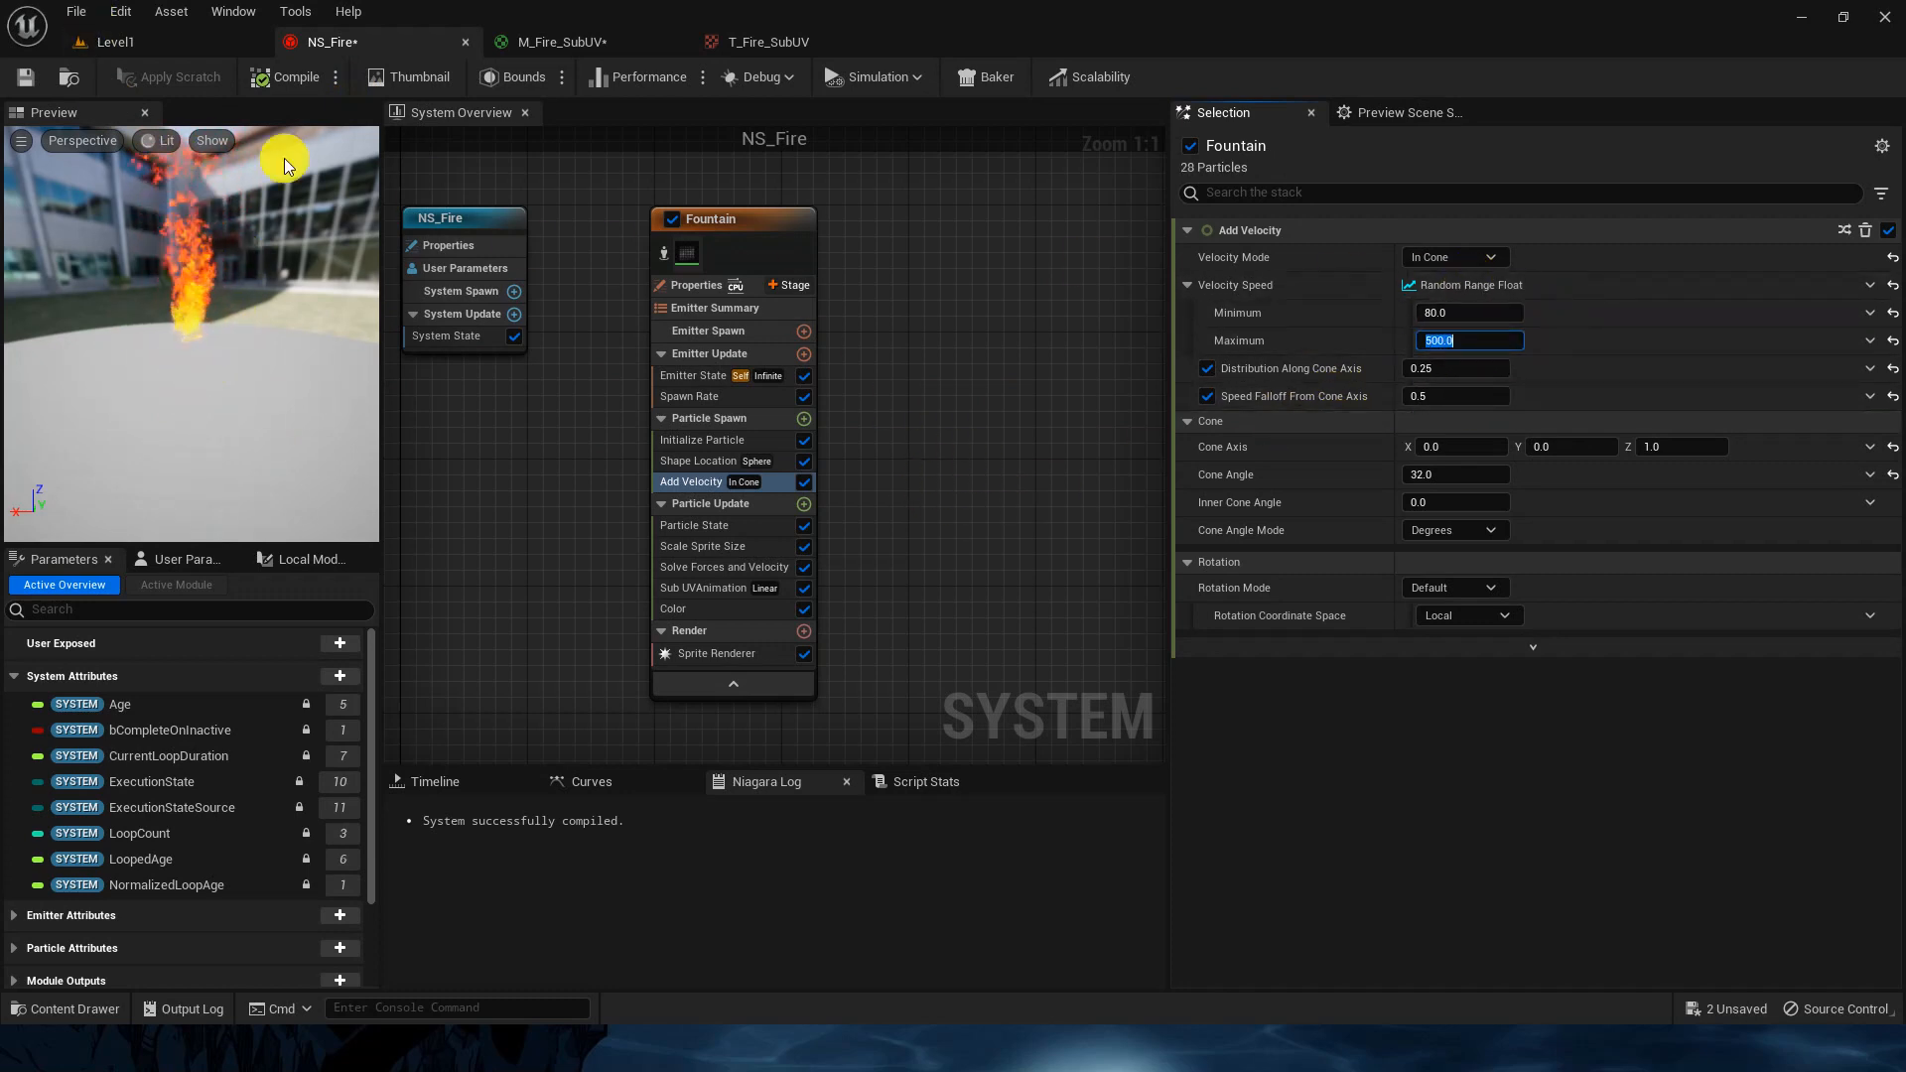
Step: Save the NS_Fire system and take a brief look at the Level1 scene before returning to NS_Fire
{"action": "left_click", "coordinate": [14, 85]}
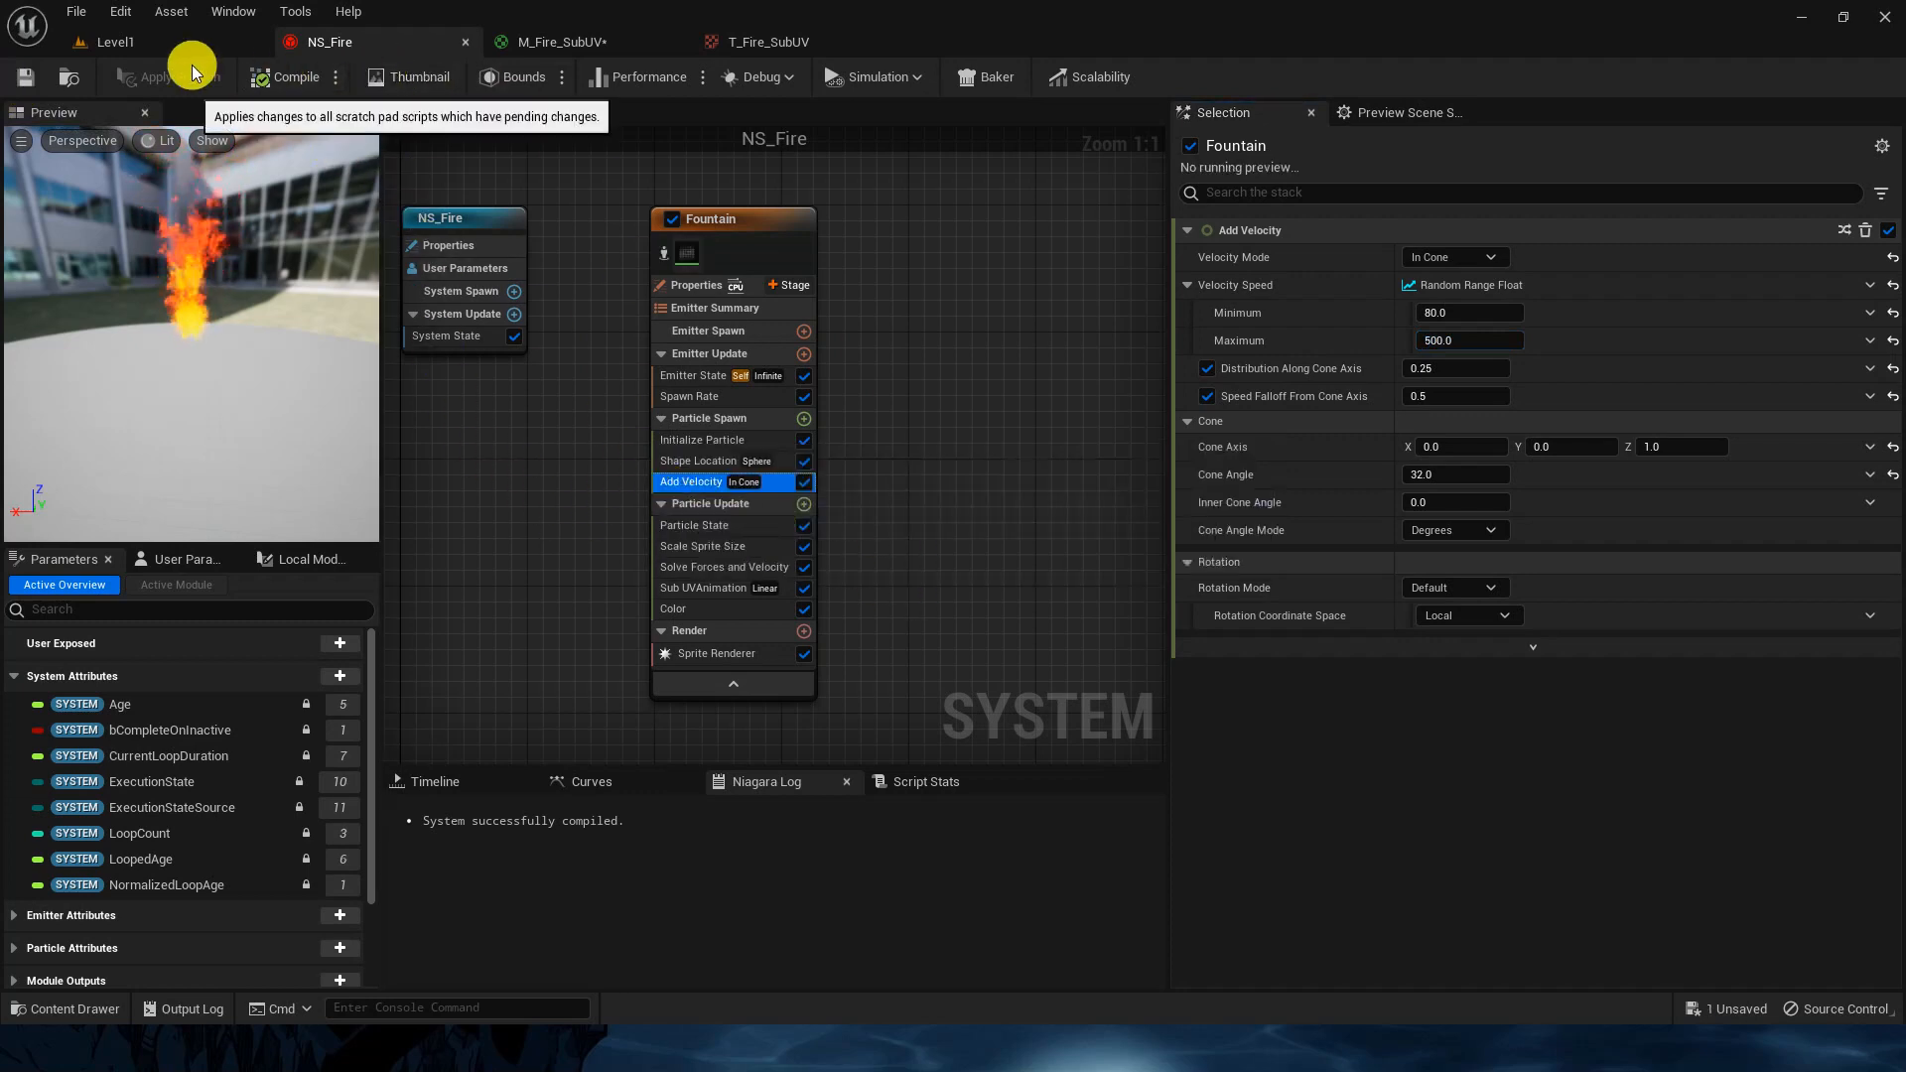
{"action": "left_click", "coordinate": [171, 45]}
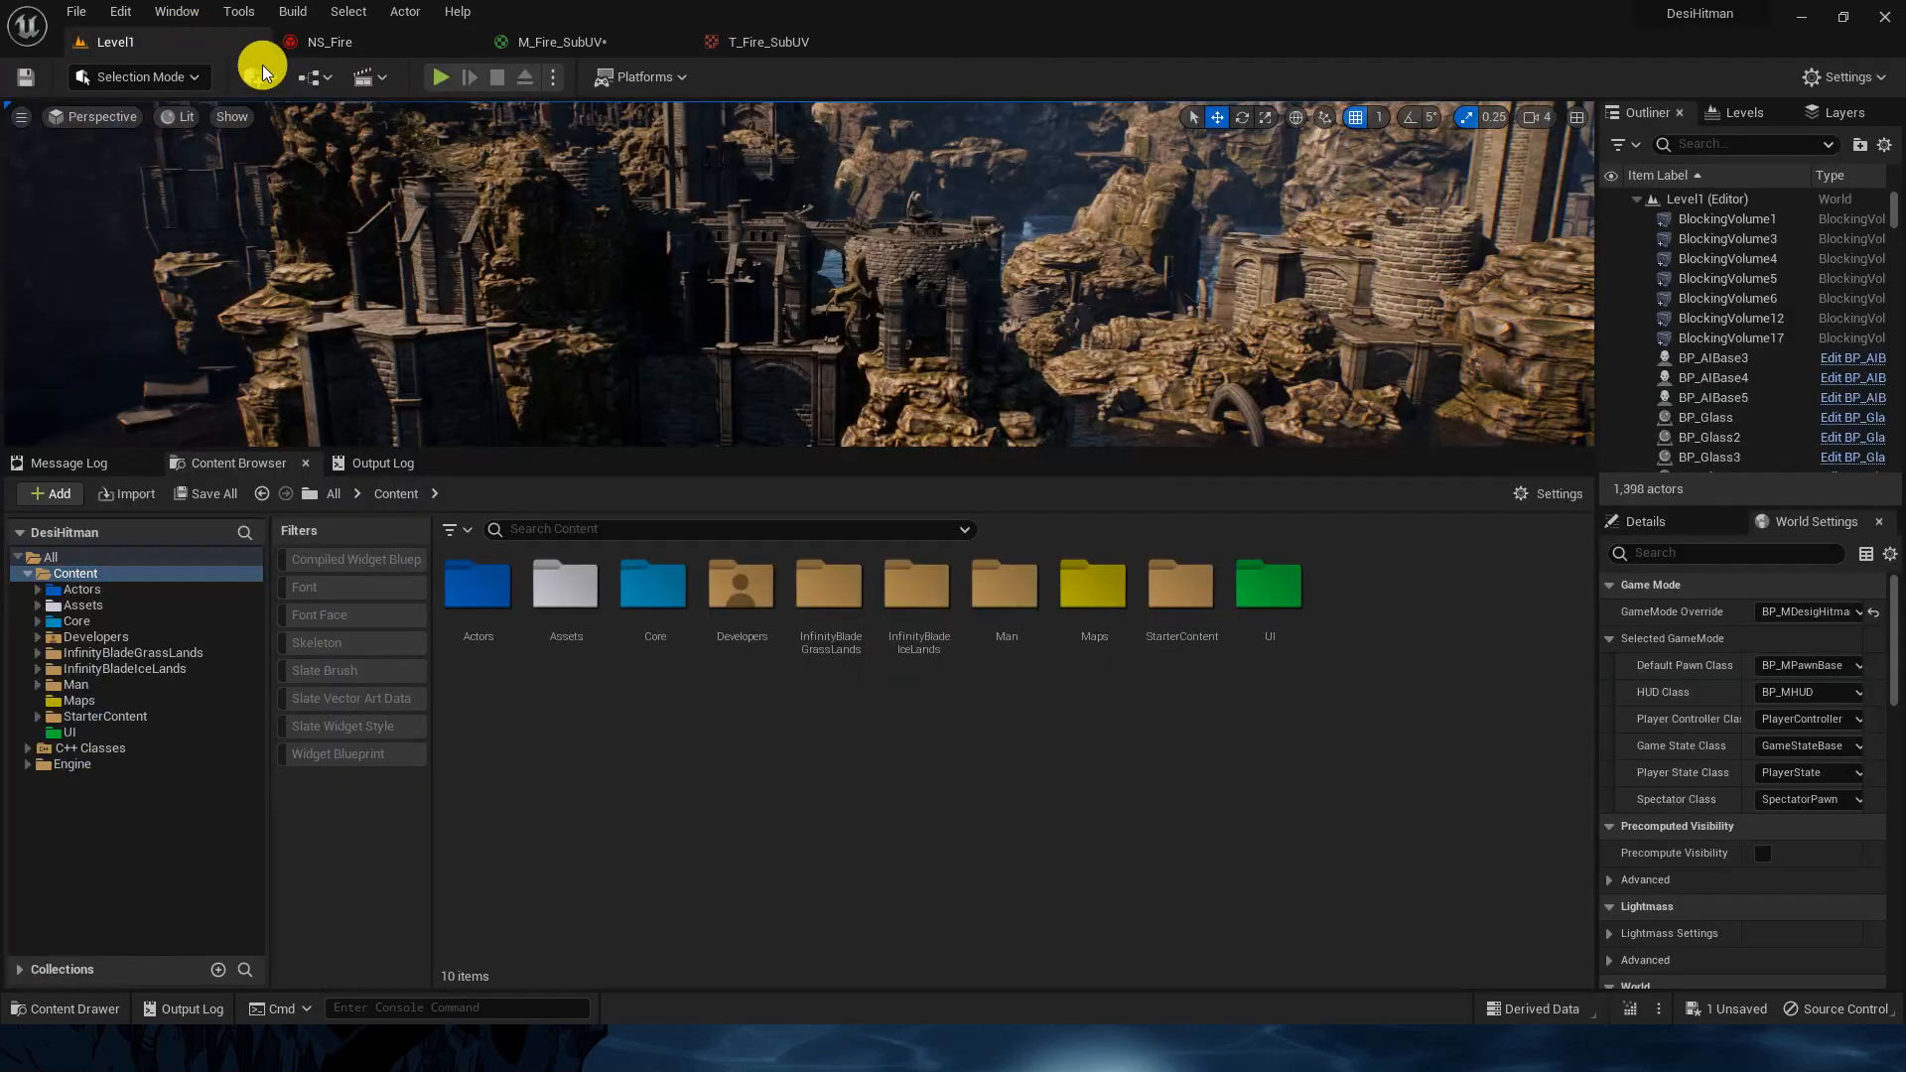
{"action": "right_click_drag", "start_coordinate": [943, 286], "coordinate": [943, 287]}
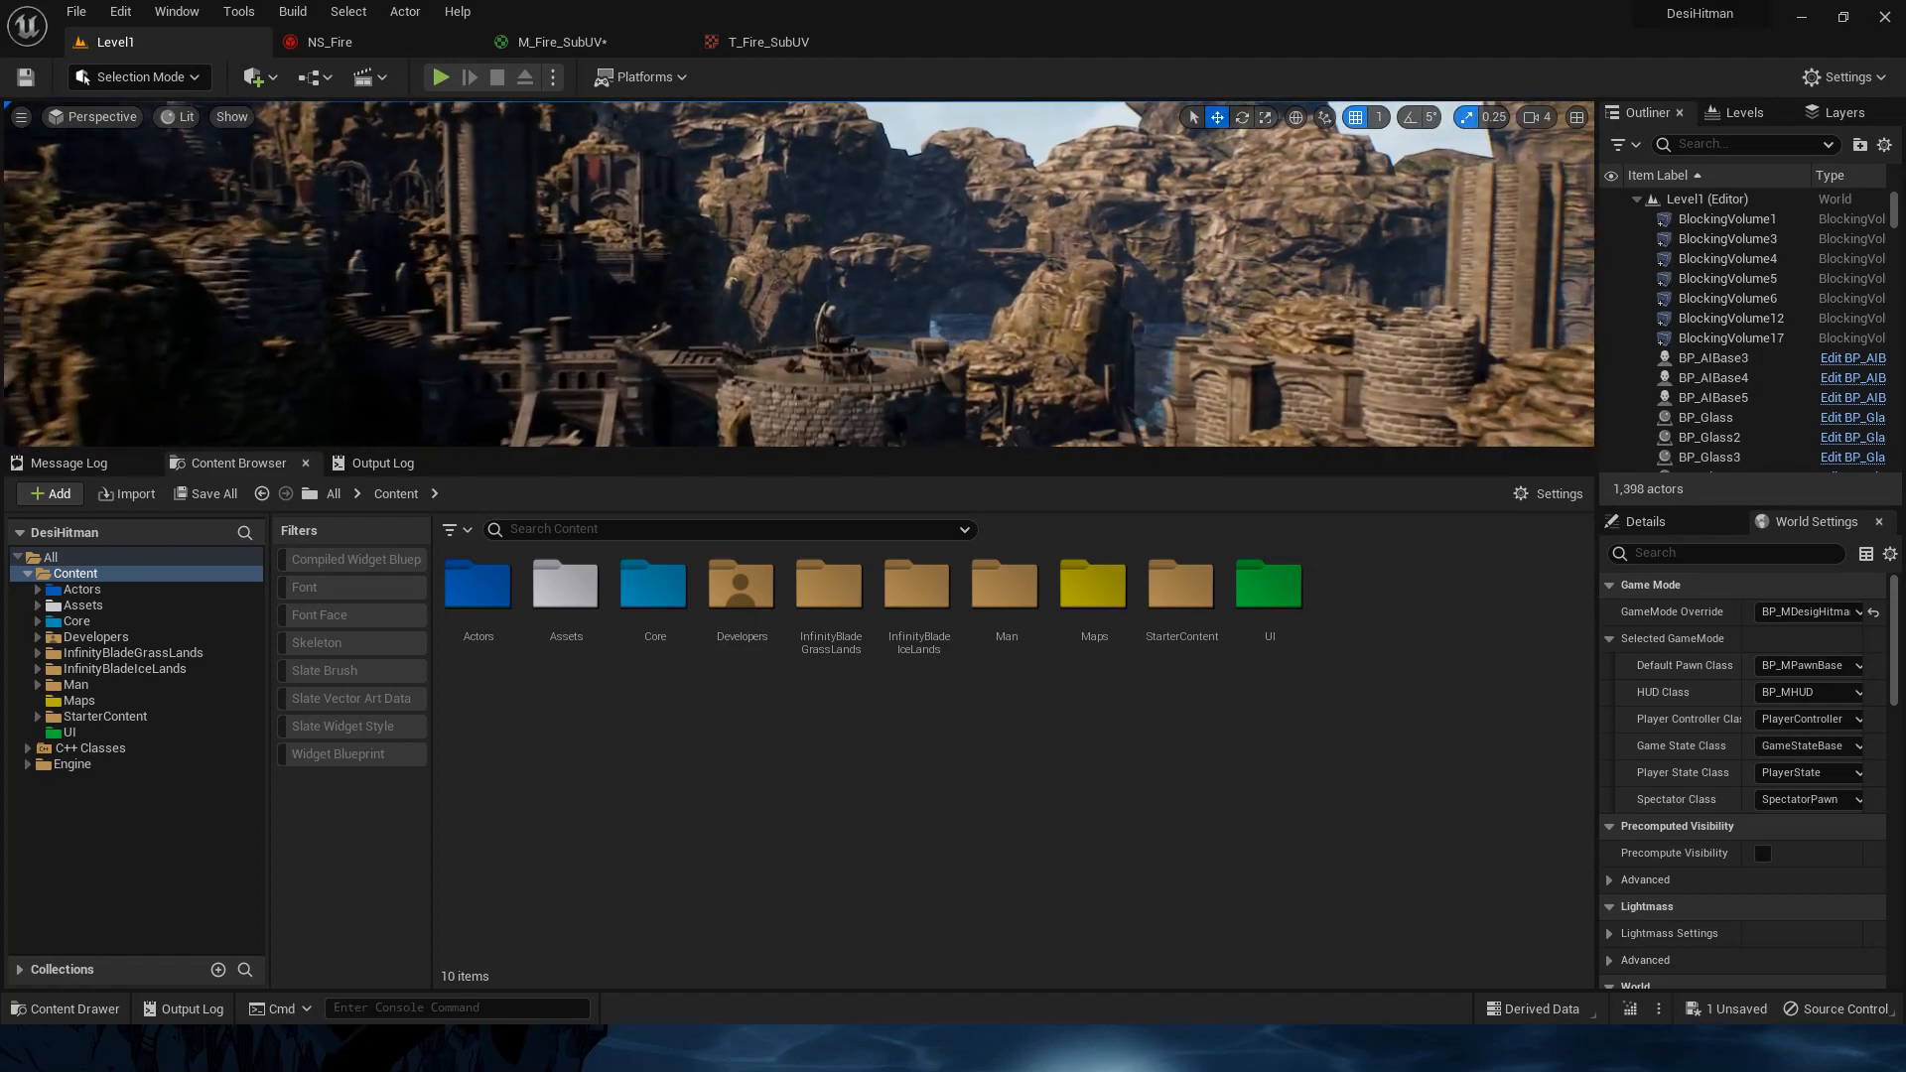
{"action": "left_click", "coordinate": [379, 46]}
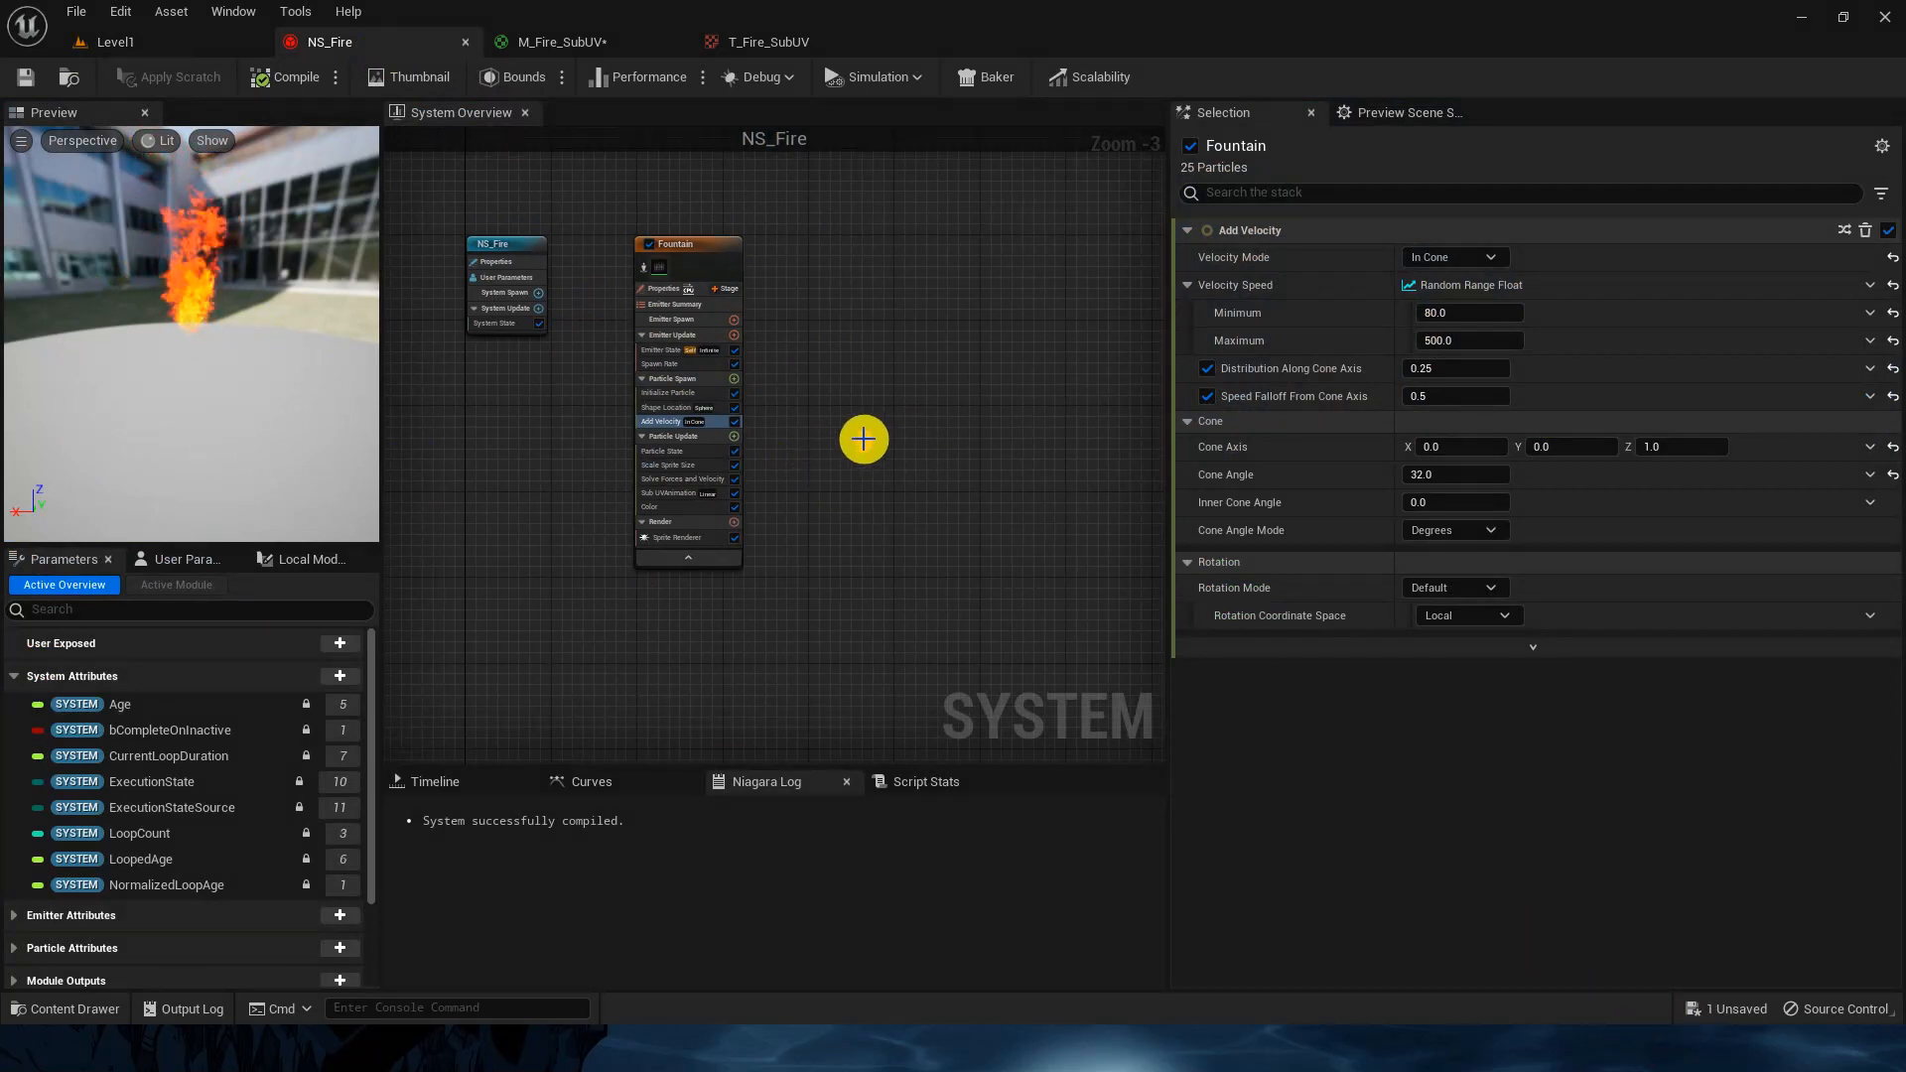
{"action": "mouse_move", "coordinate": [689, 322]}
{"action": "left_mouse_down"}
{"action": "mouse_move", "coordinate": [630, 575]}
{"action": "mouse_move", "coordinate": [1026, 285]}
{"action": "mouse_move", "coordinate": [618, 358]}
{"action": "left_mouse_up"}
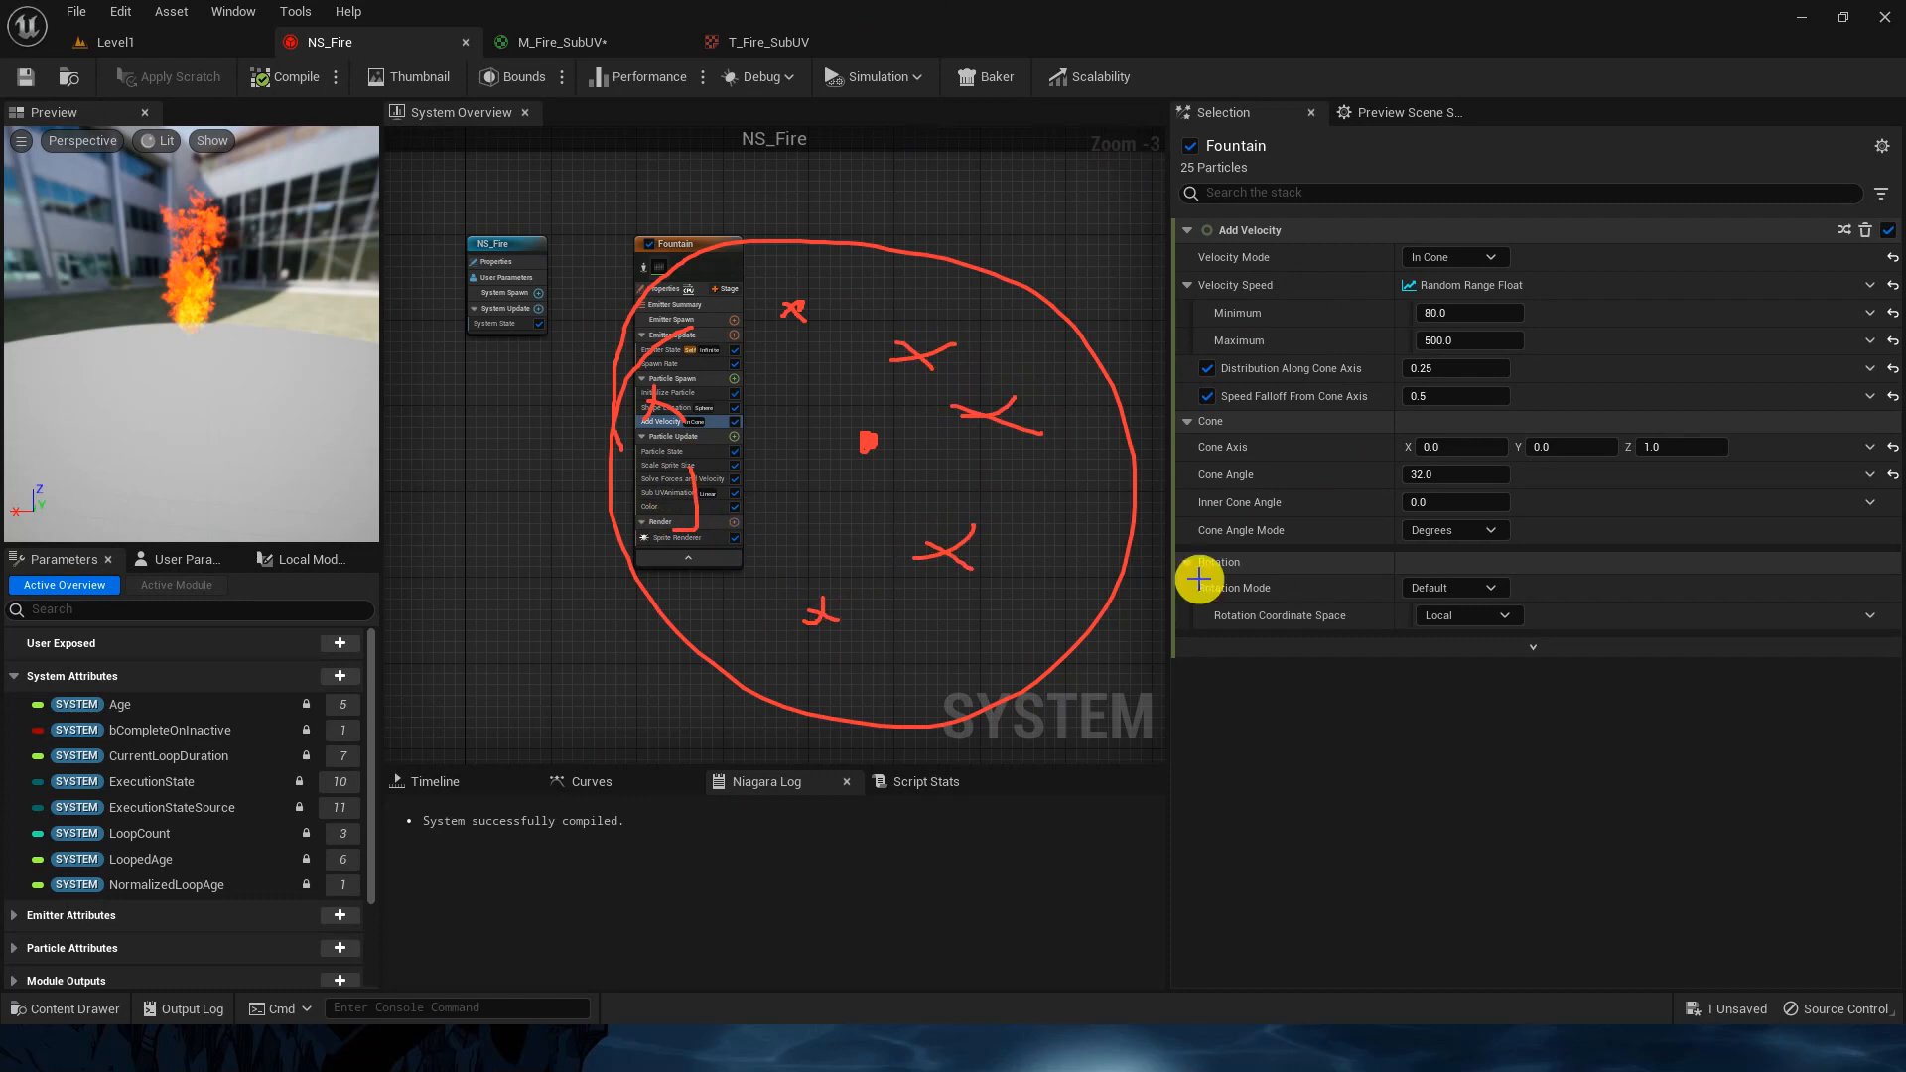
{"action": "key", "text": "Escape"}
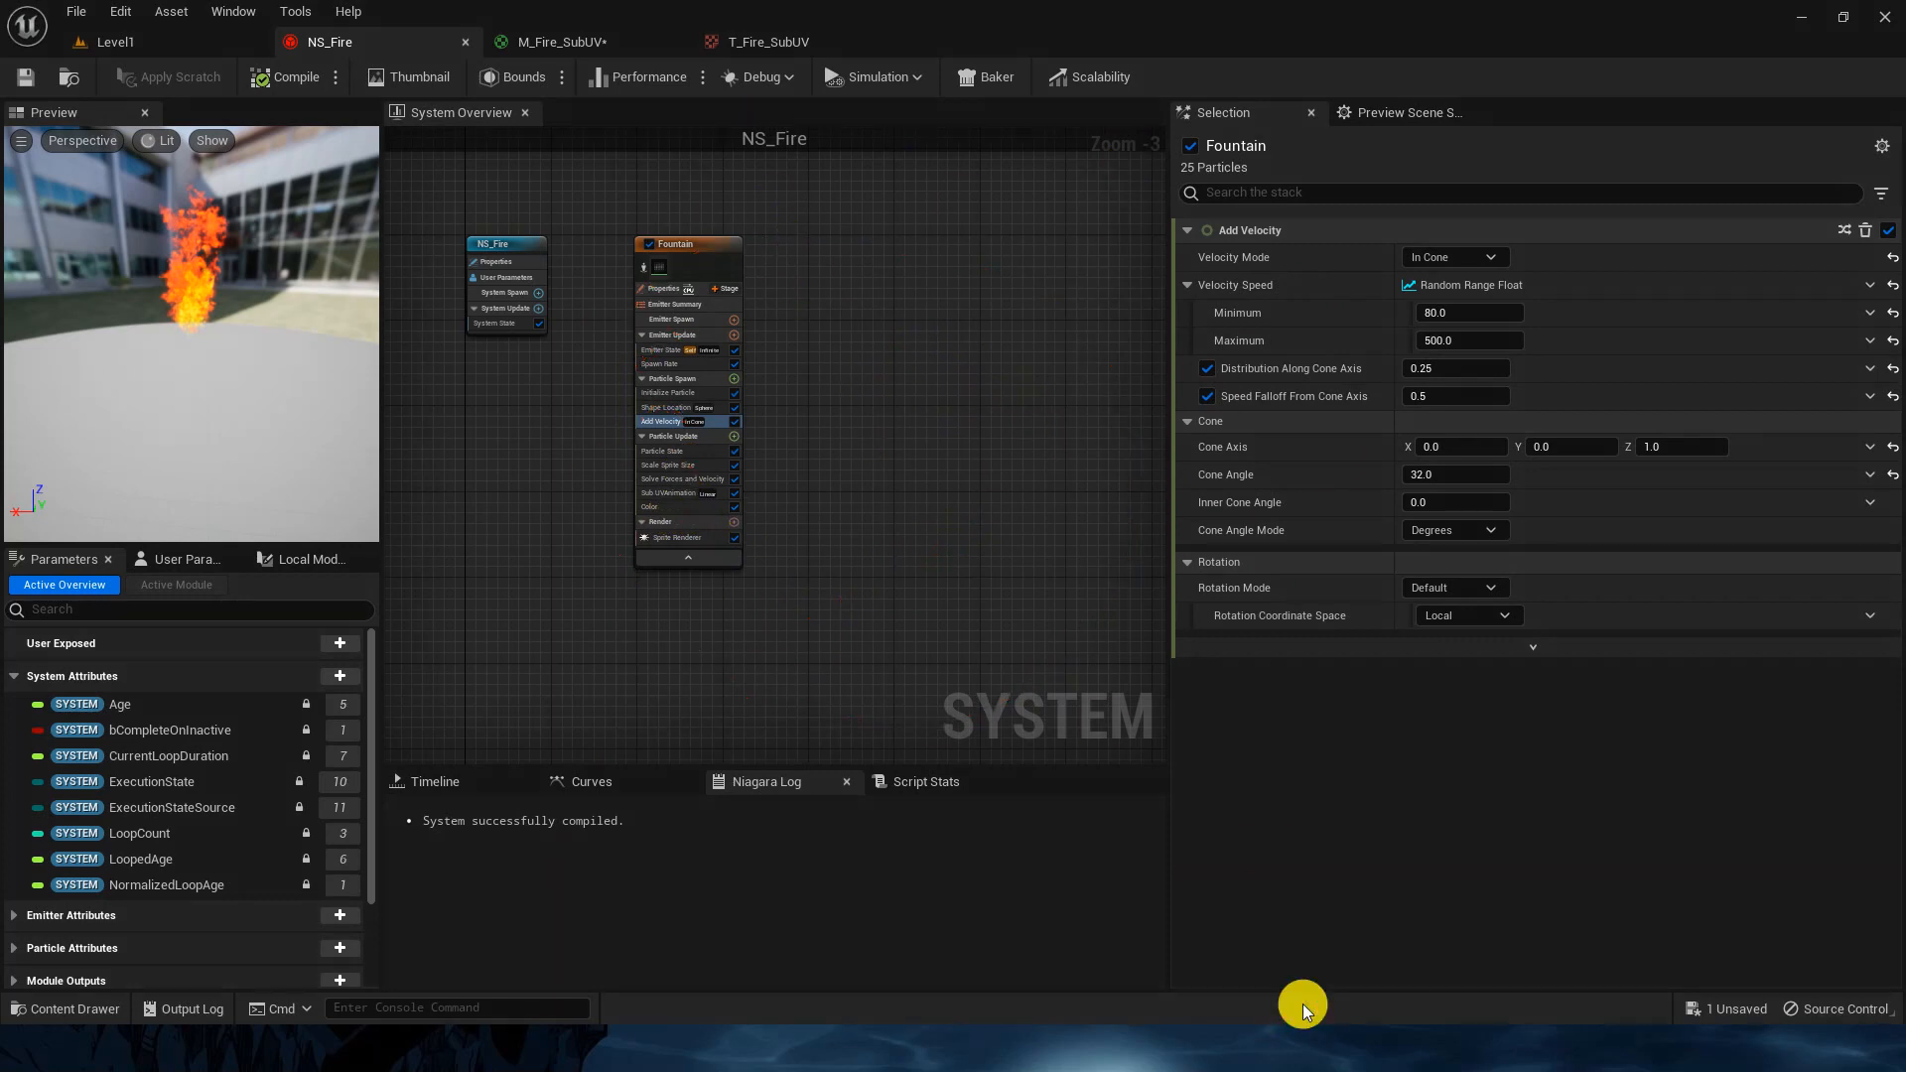
Step: Move the Fountain emitter aside and add a Hanging Particulates template emitter between it and the NS_Fire node
{"action": "left_click_drag", "start_coordinate": [706, 235], "coordinate": [994, 242]}
{"action": "right_click", "coordinate": [661, 260]}
{"action": "left_click", "coordinate": [784, 297]}
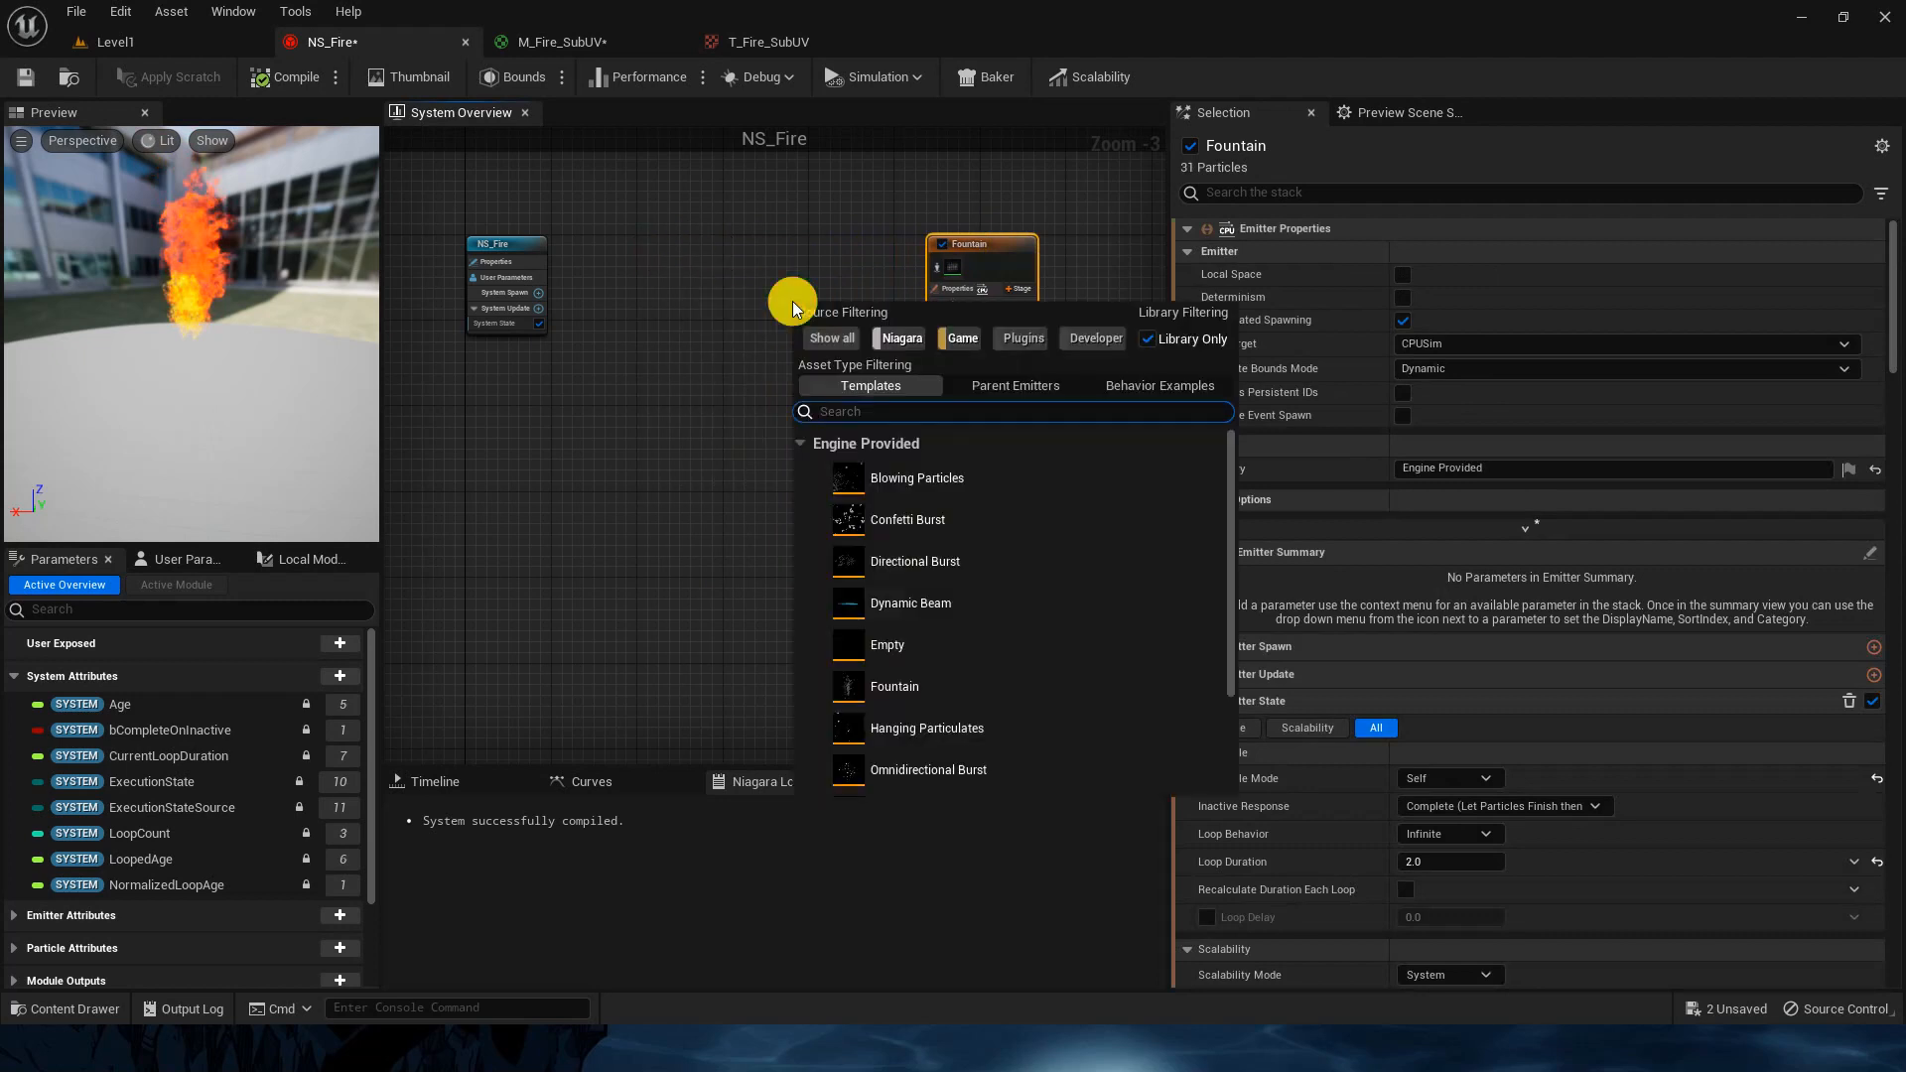
{"action": "scroll", "coordinate": [979, 611], "scroll_direction": "down", "scroll_amount": 1}
{"action": "scroll", "coordinate": [979, 611], "scroll_direction": "down", "scroll_amount": 1}
{"action": "double_click", "coordinate": [971, 656]}
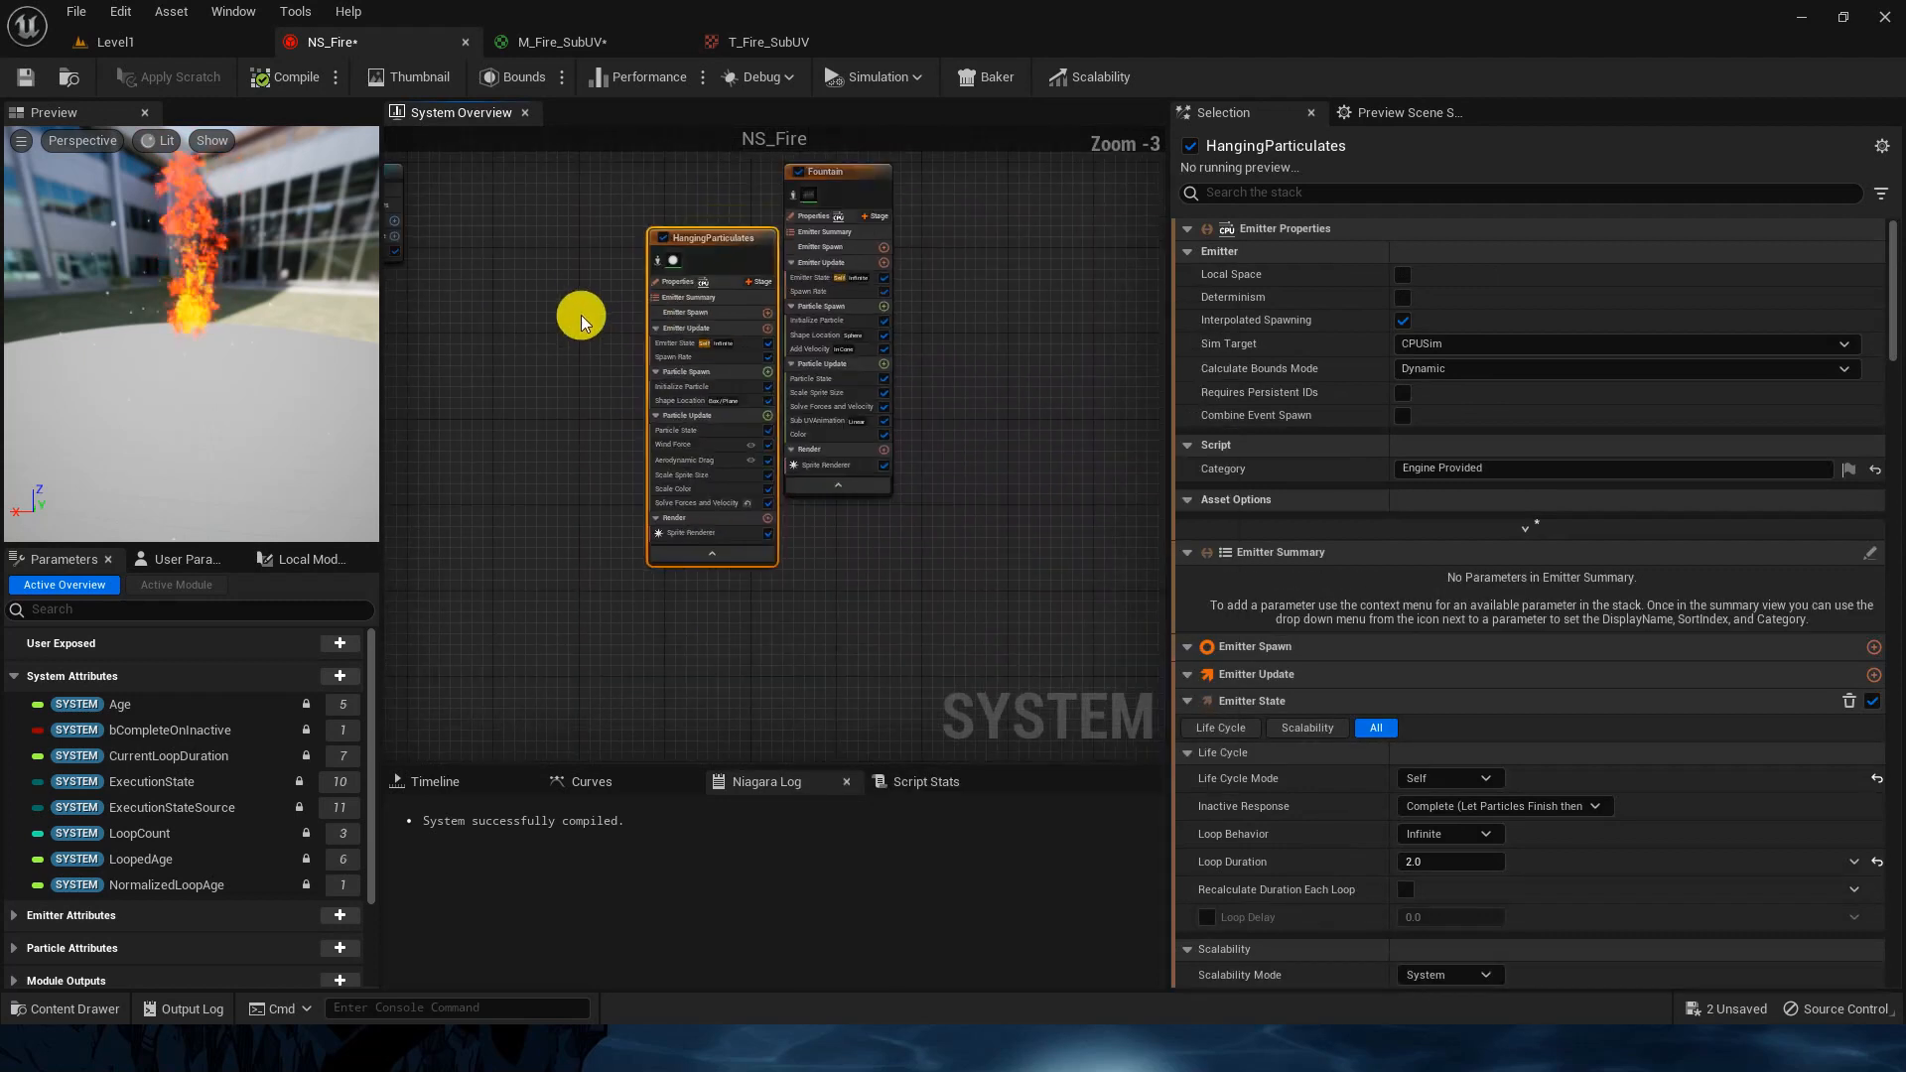
{"action": "left_click_drag", "start_coordinate": [884, 372], "coordinate": [766, 303]}
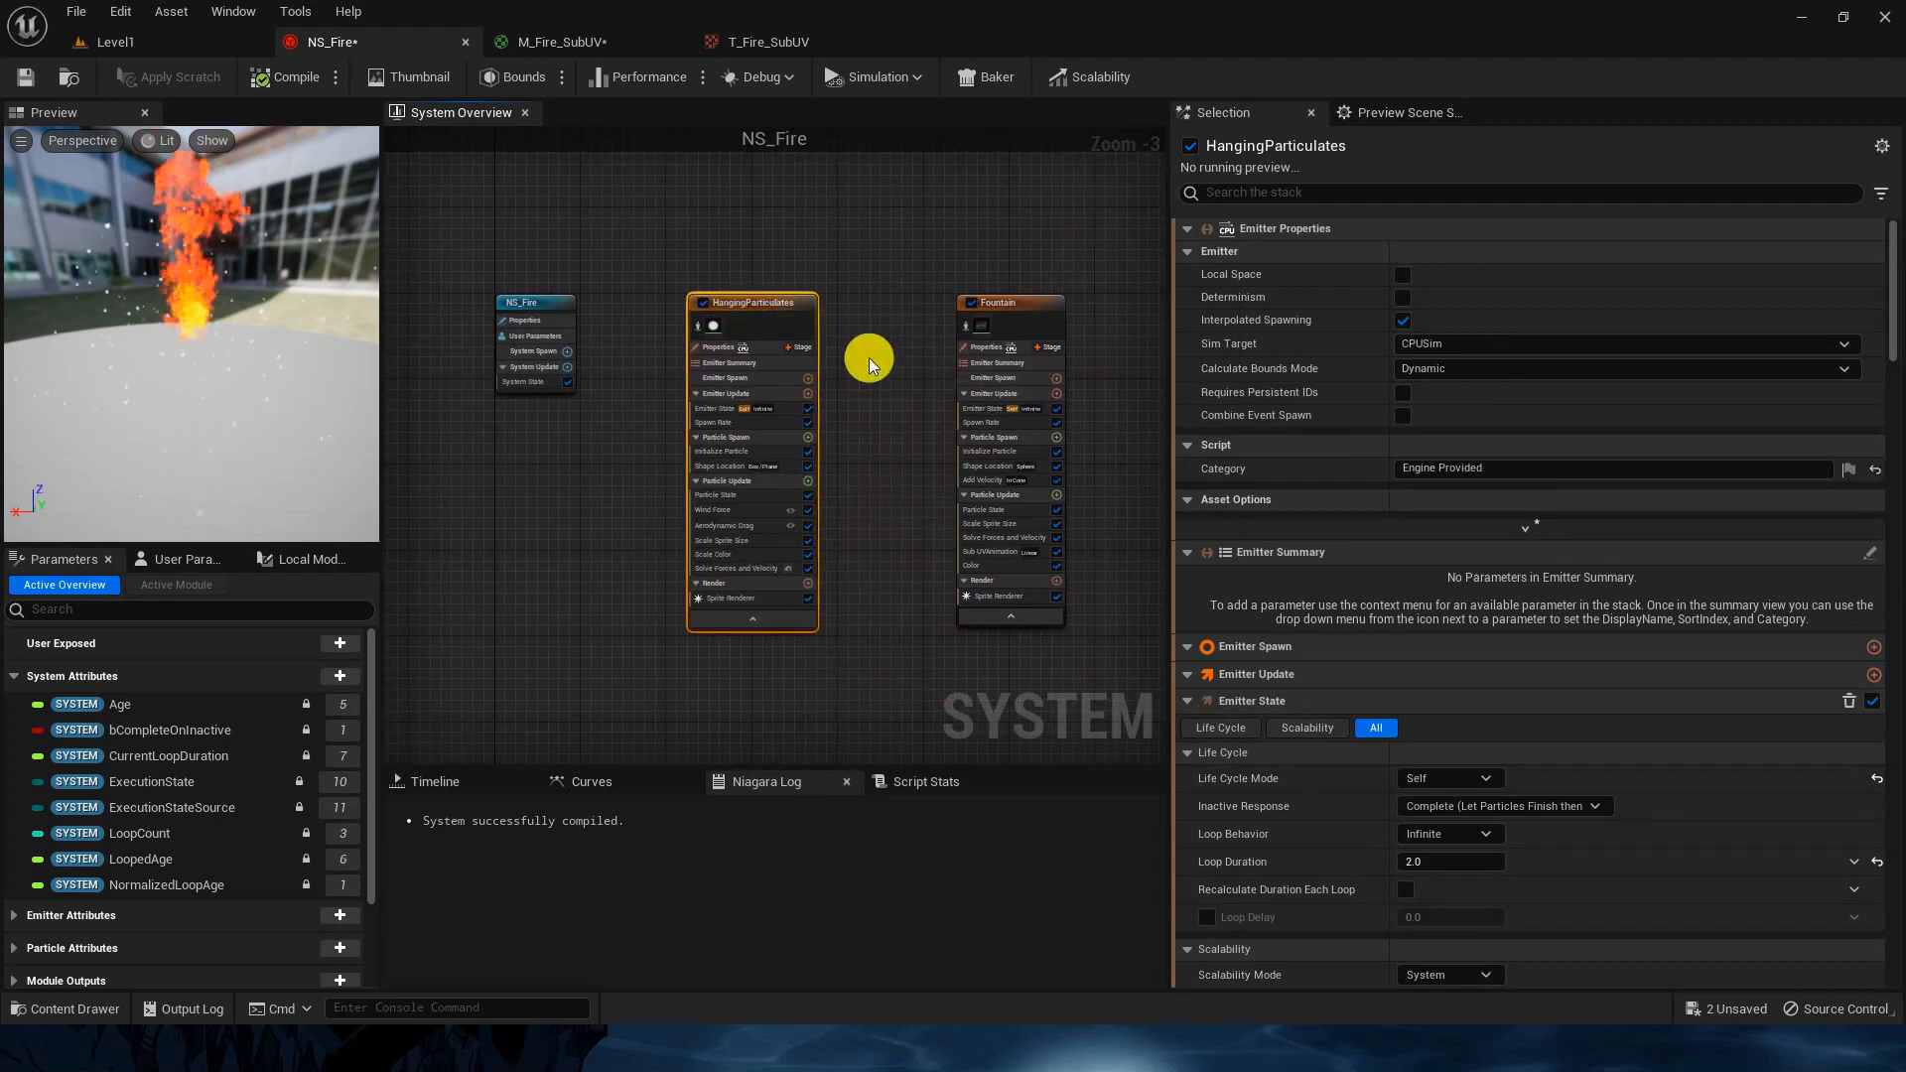
{"action": "scroll", "coordinate": [610, 371], "scroll_direction": "up", "scroll_amount": 4}
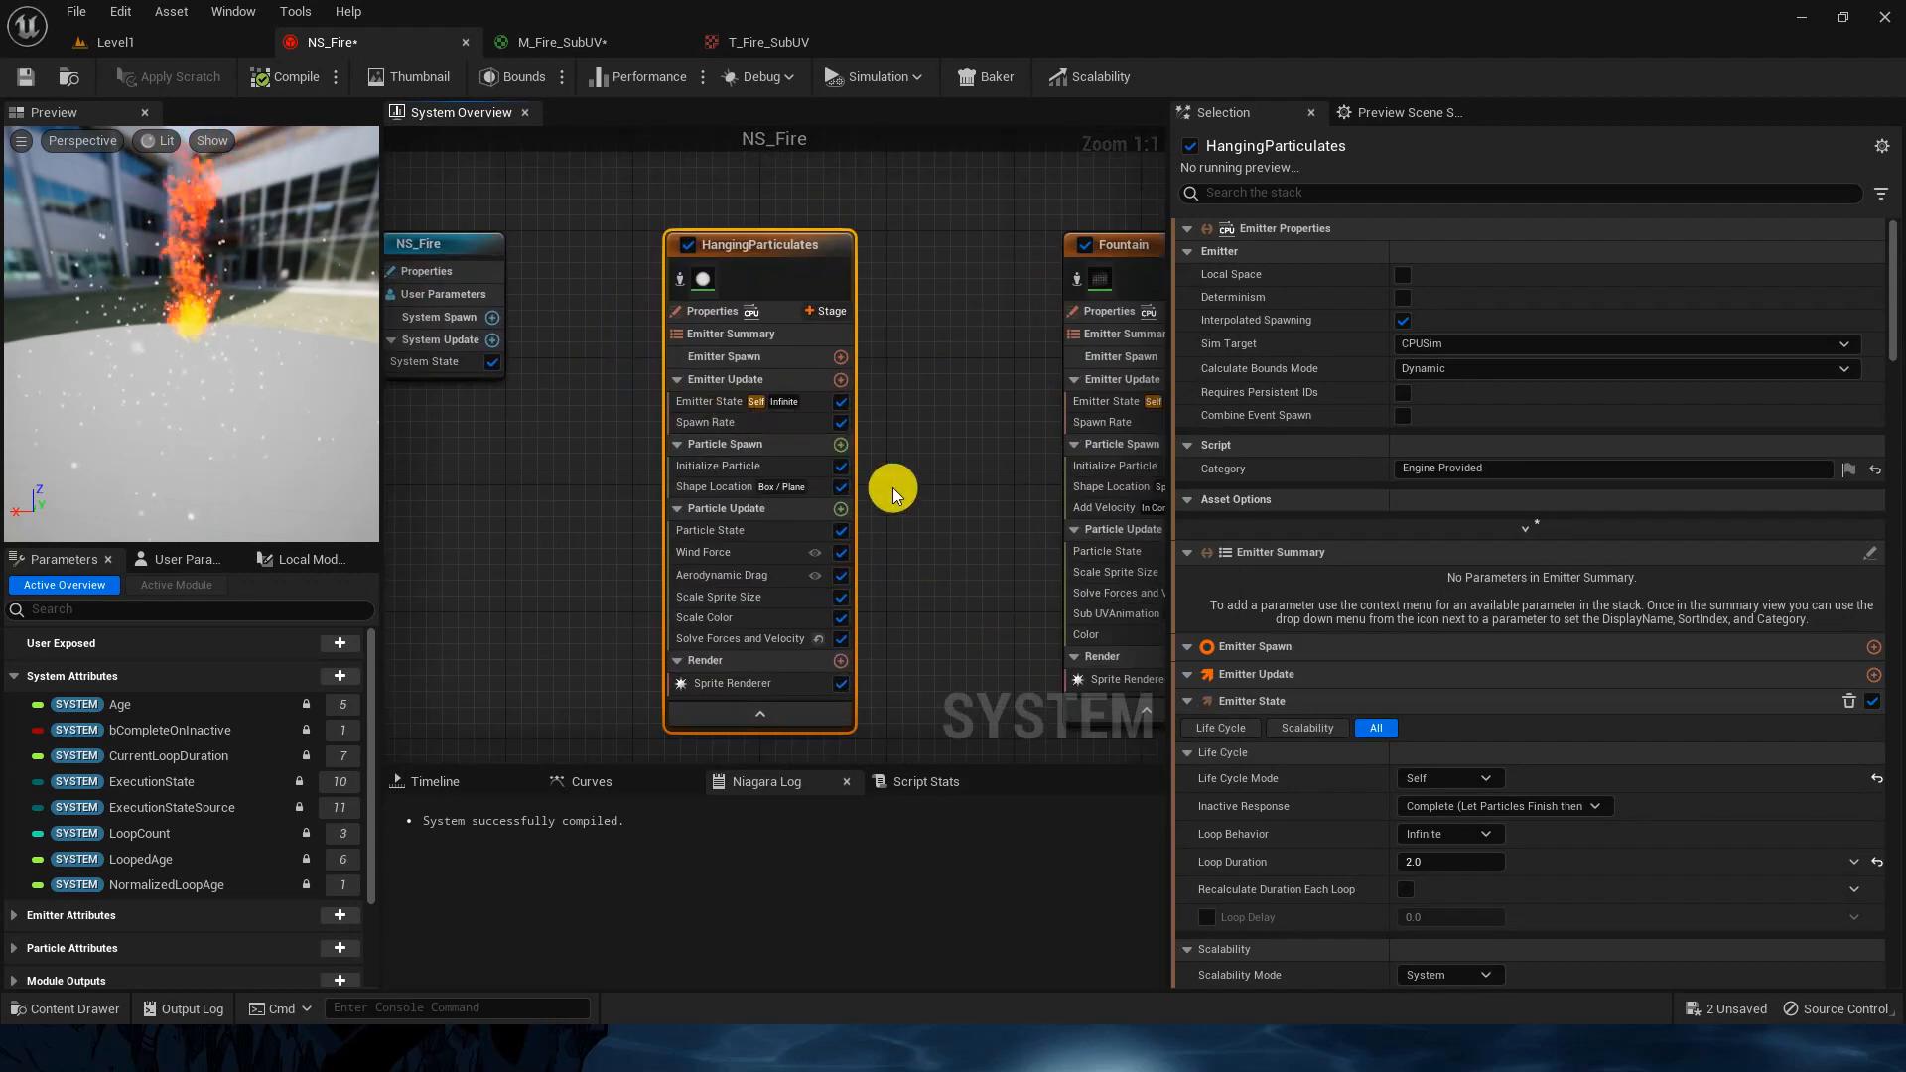
{"action": "left_click", "coordinate": [223, 139]}
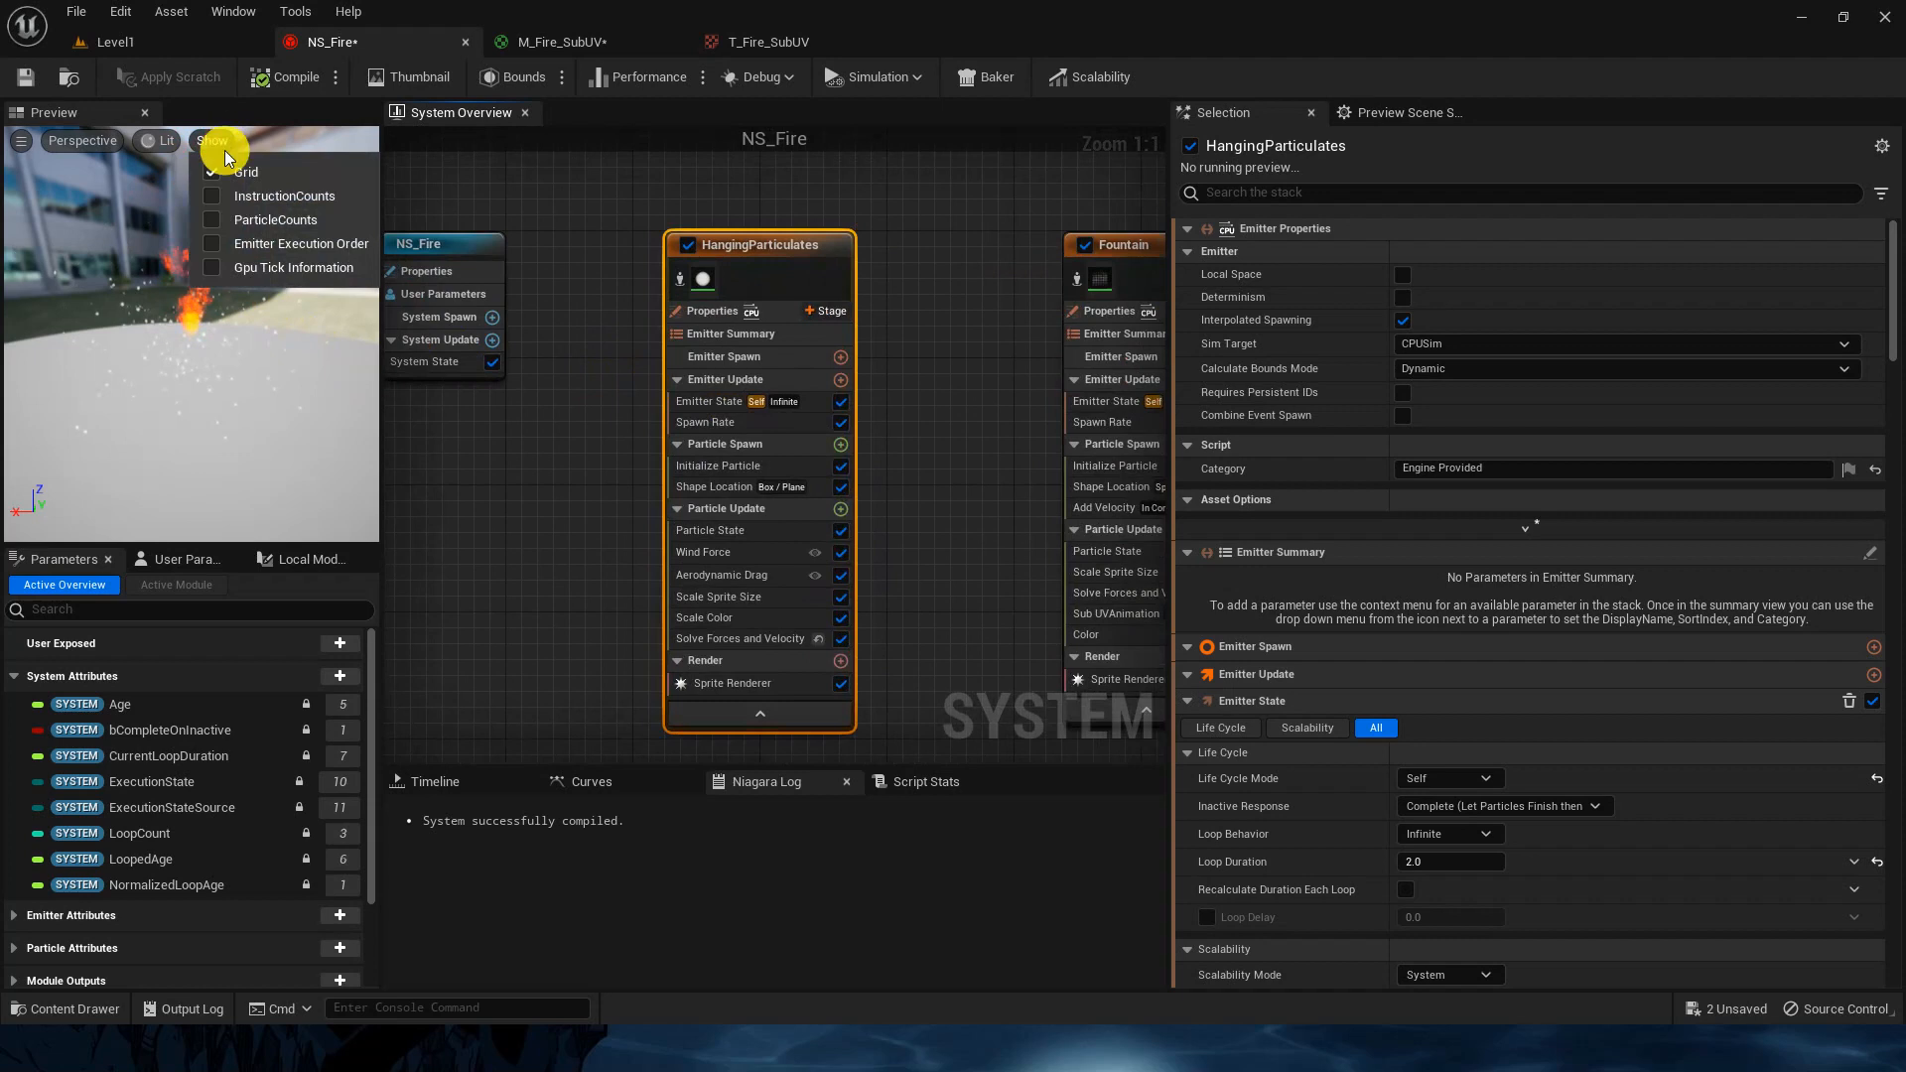
{"action": "left_click", "coordinate": [158, 140]}
{"action": "left_click", "coordinate": [83, 140]}
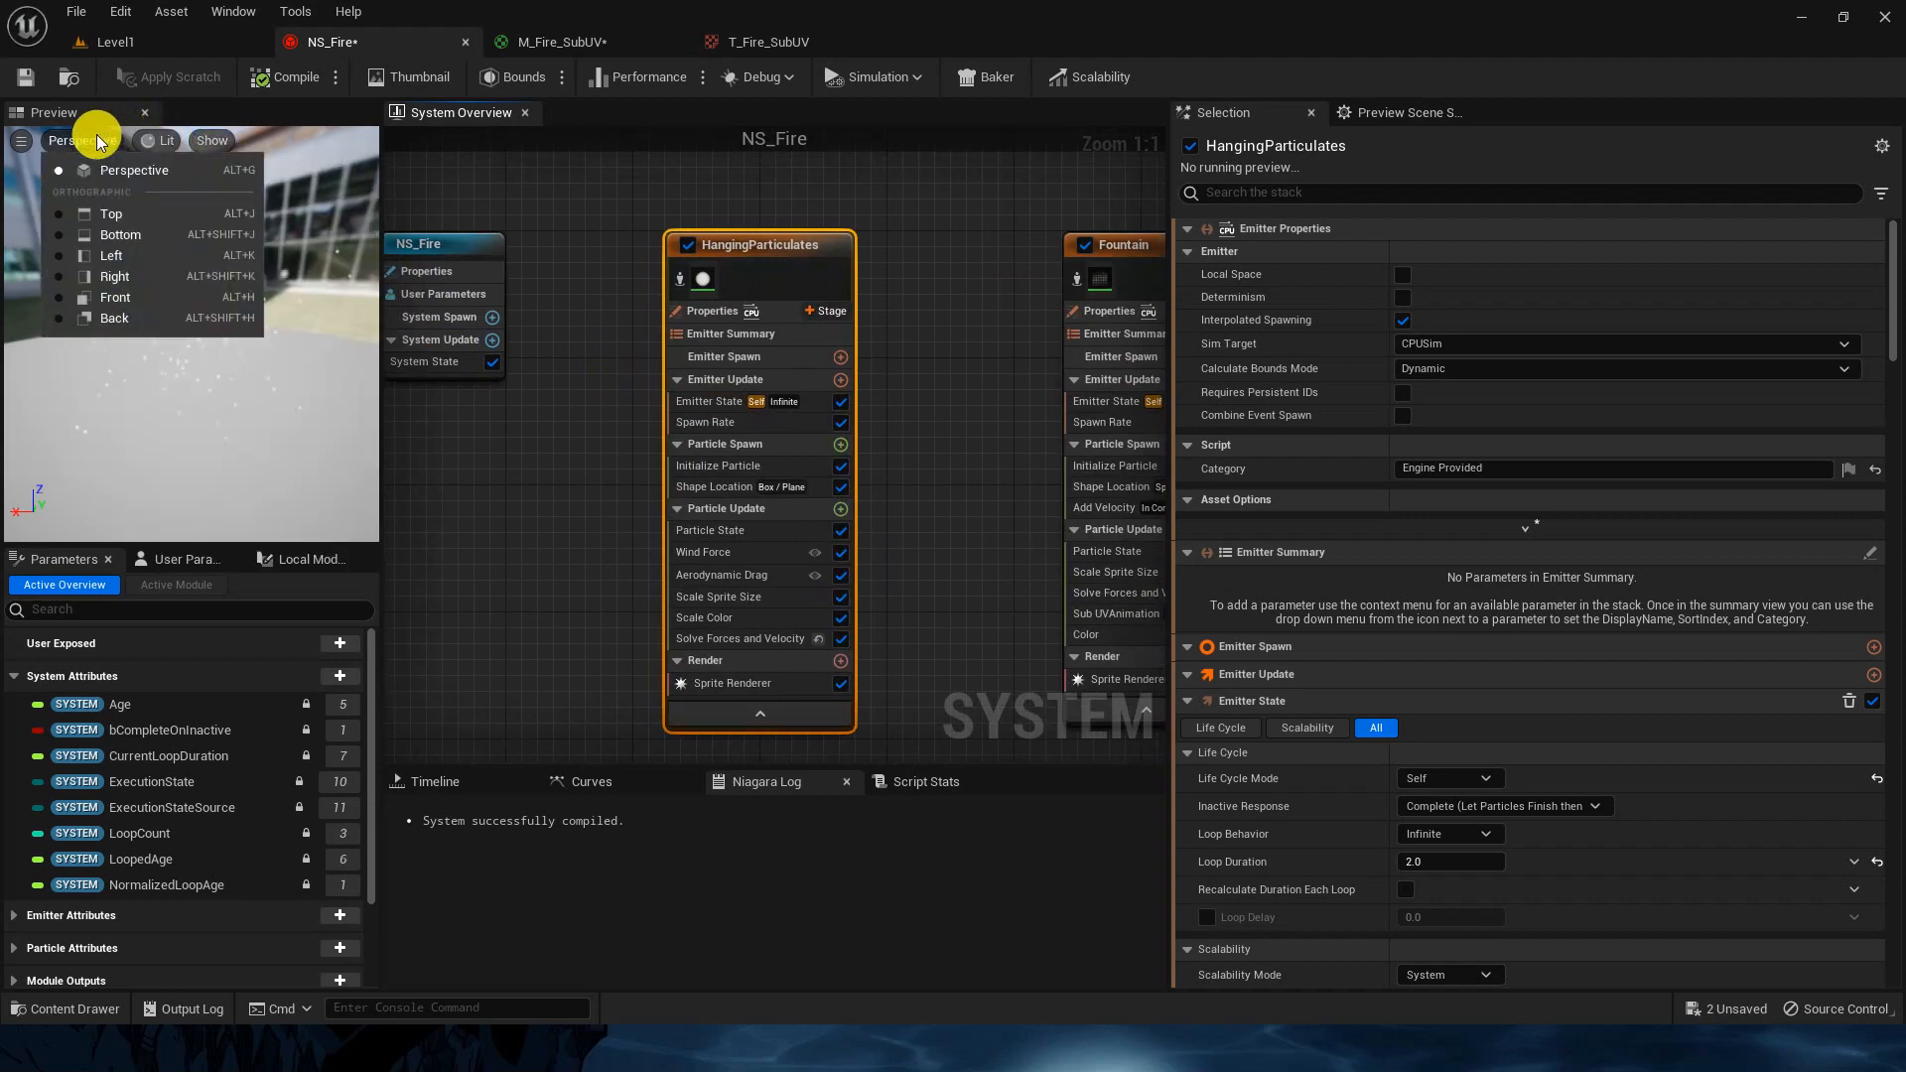
{"action": "left_click", "coordinate": [25, 147]}
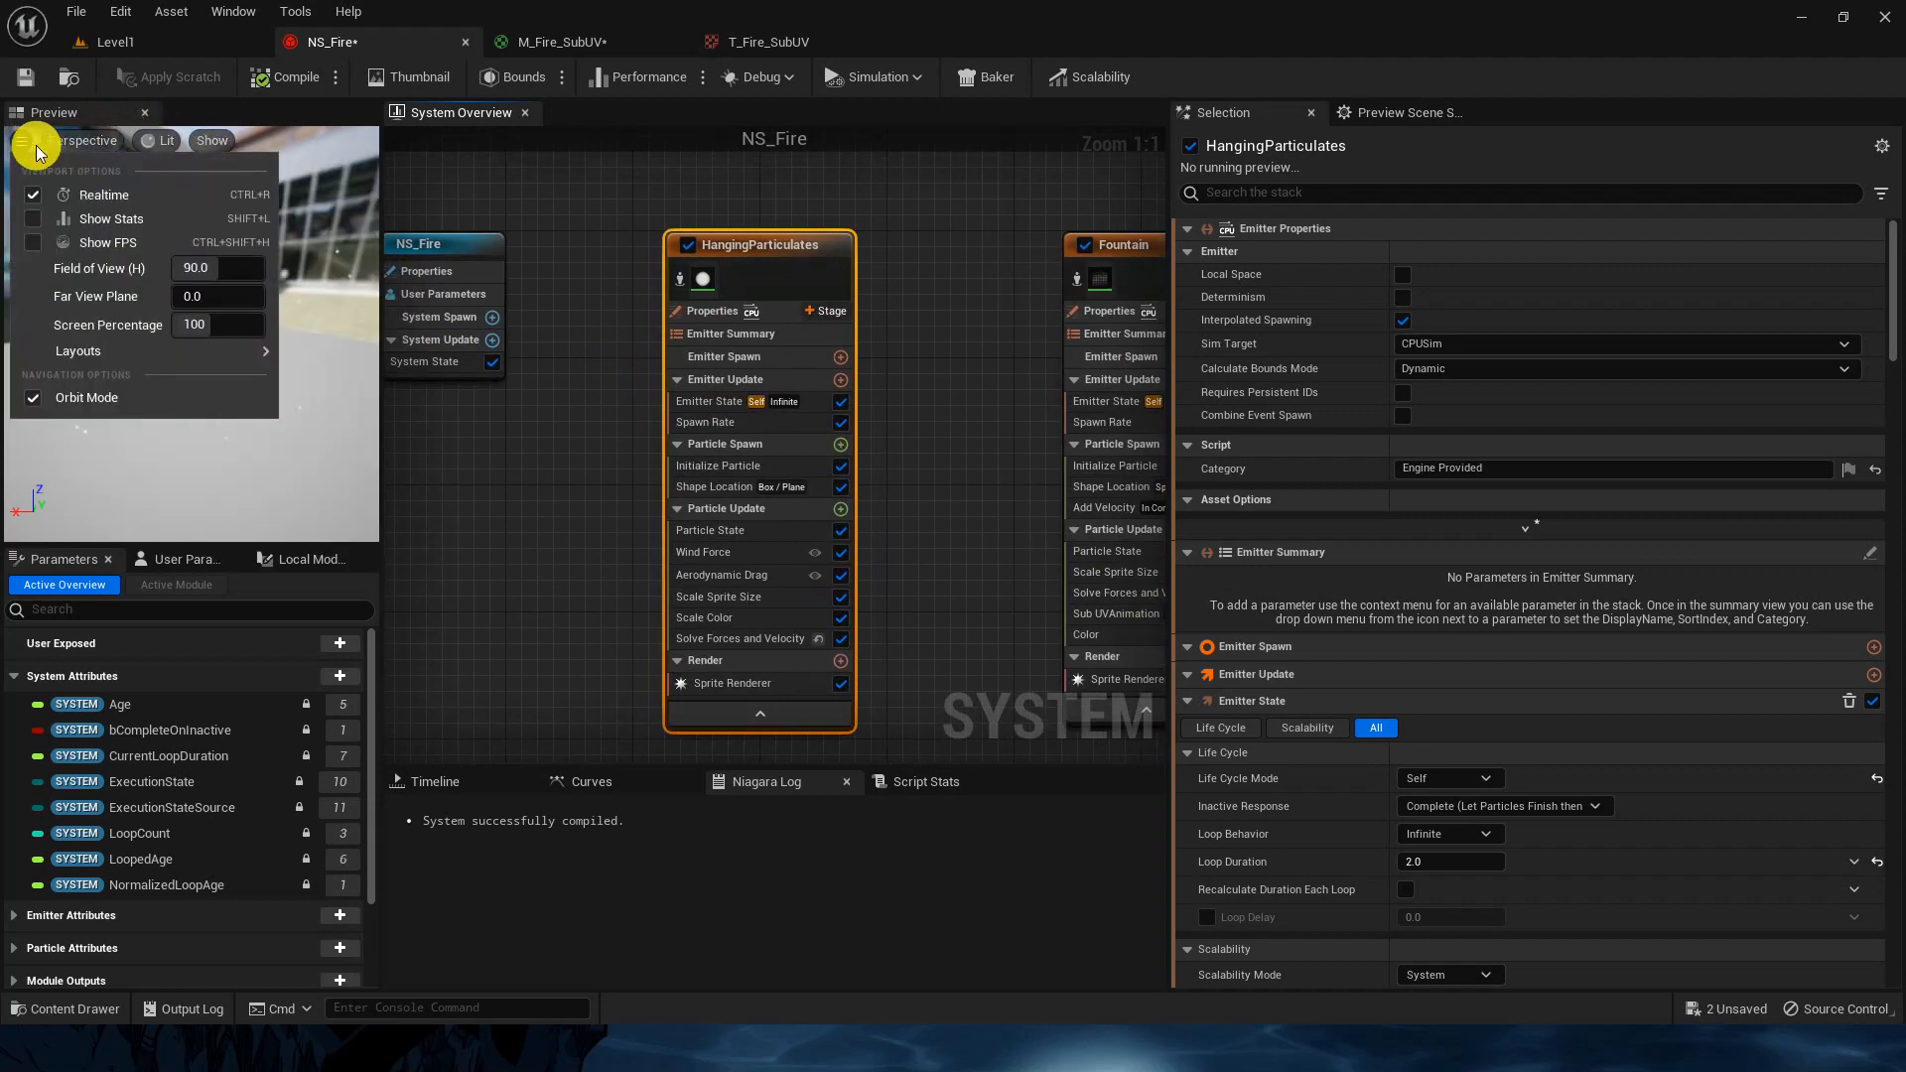
{"action": "left_click", "coordinate": [154, 137]}
{"action": "left_click", "coordinate": [545, 200]}
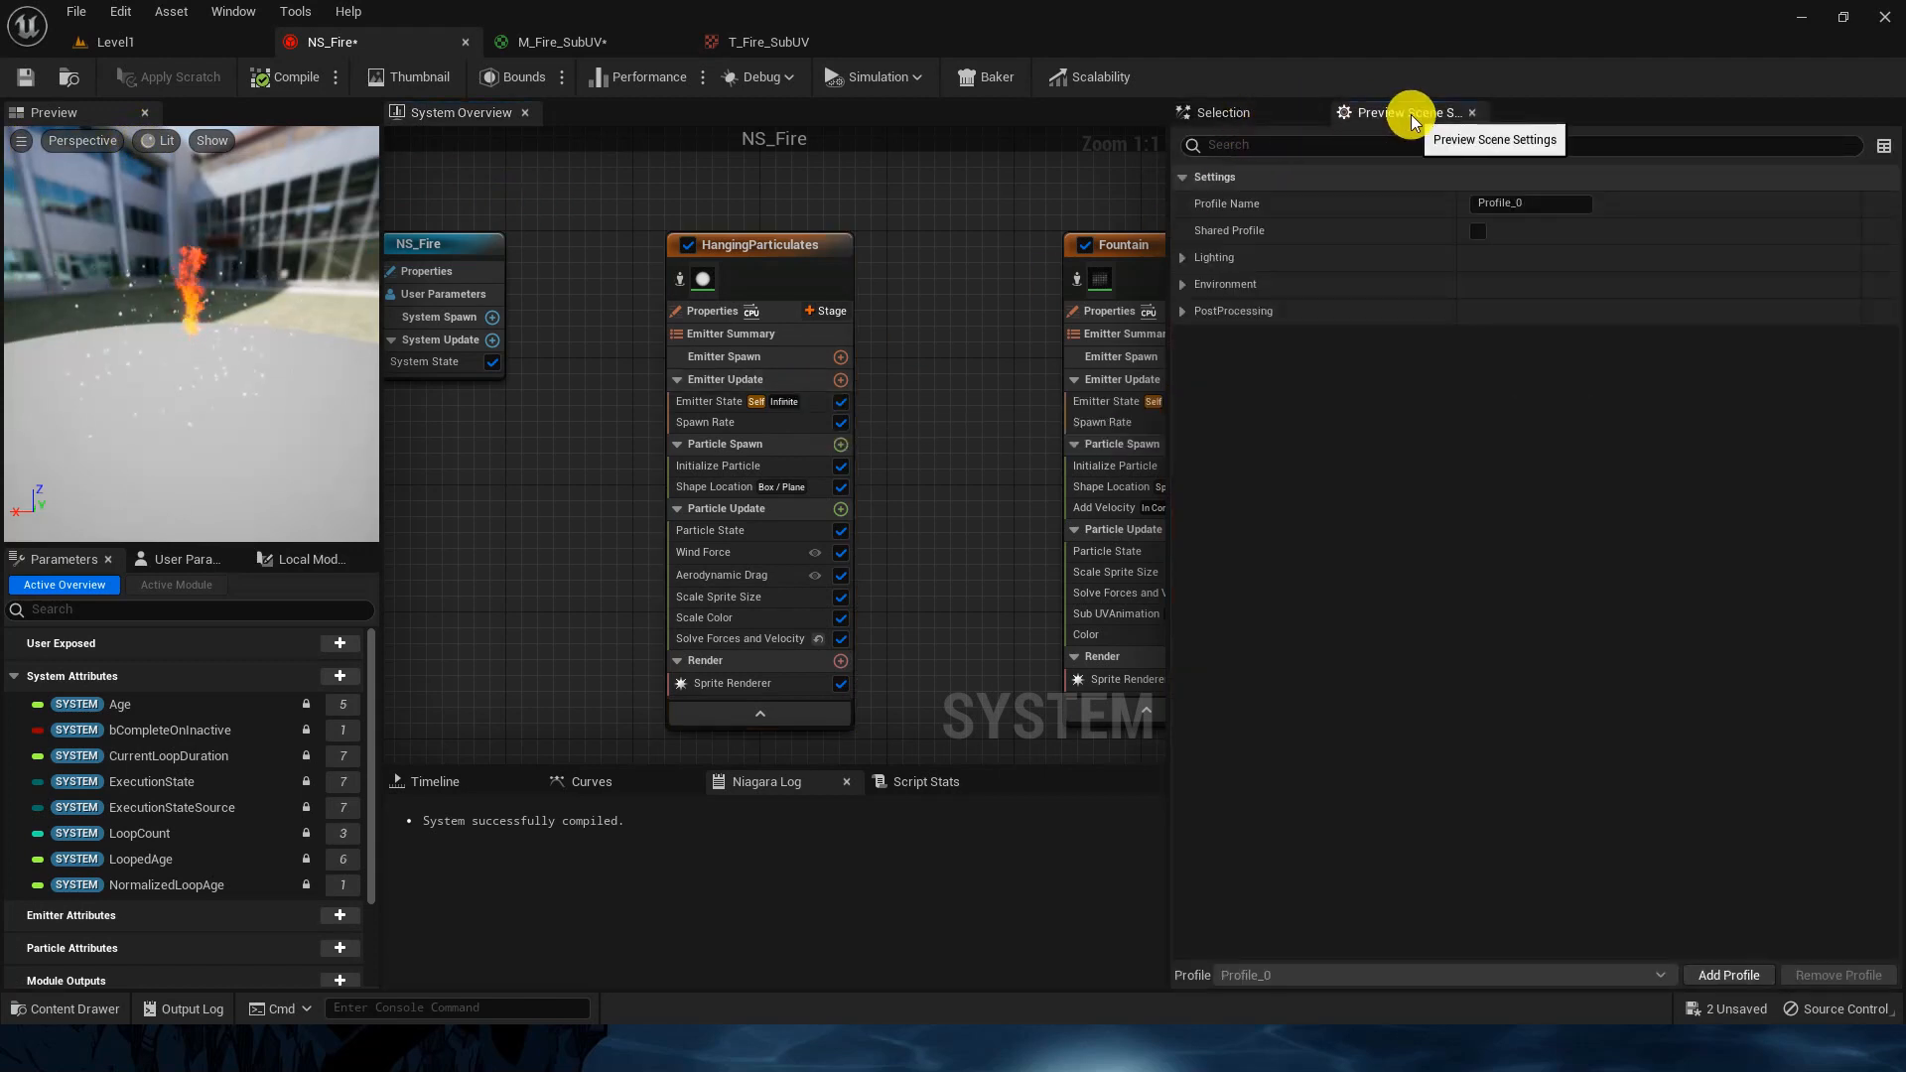
Step: In the preview scene settings, disable Show Environment and set the Environment Color to black
{"action": "left_click", "coordinate": [1182, 257]}
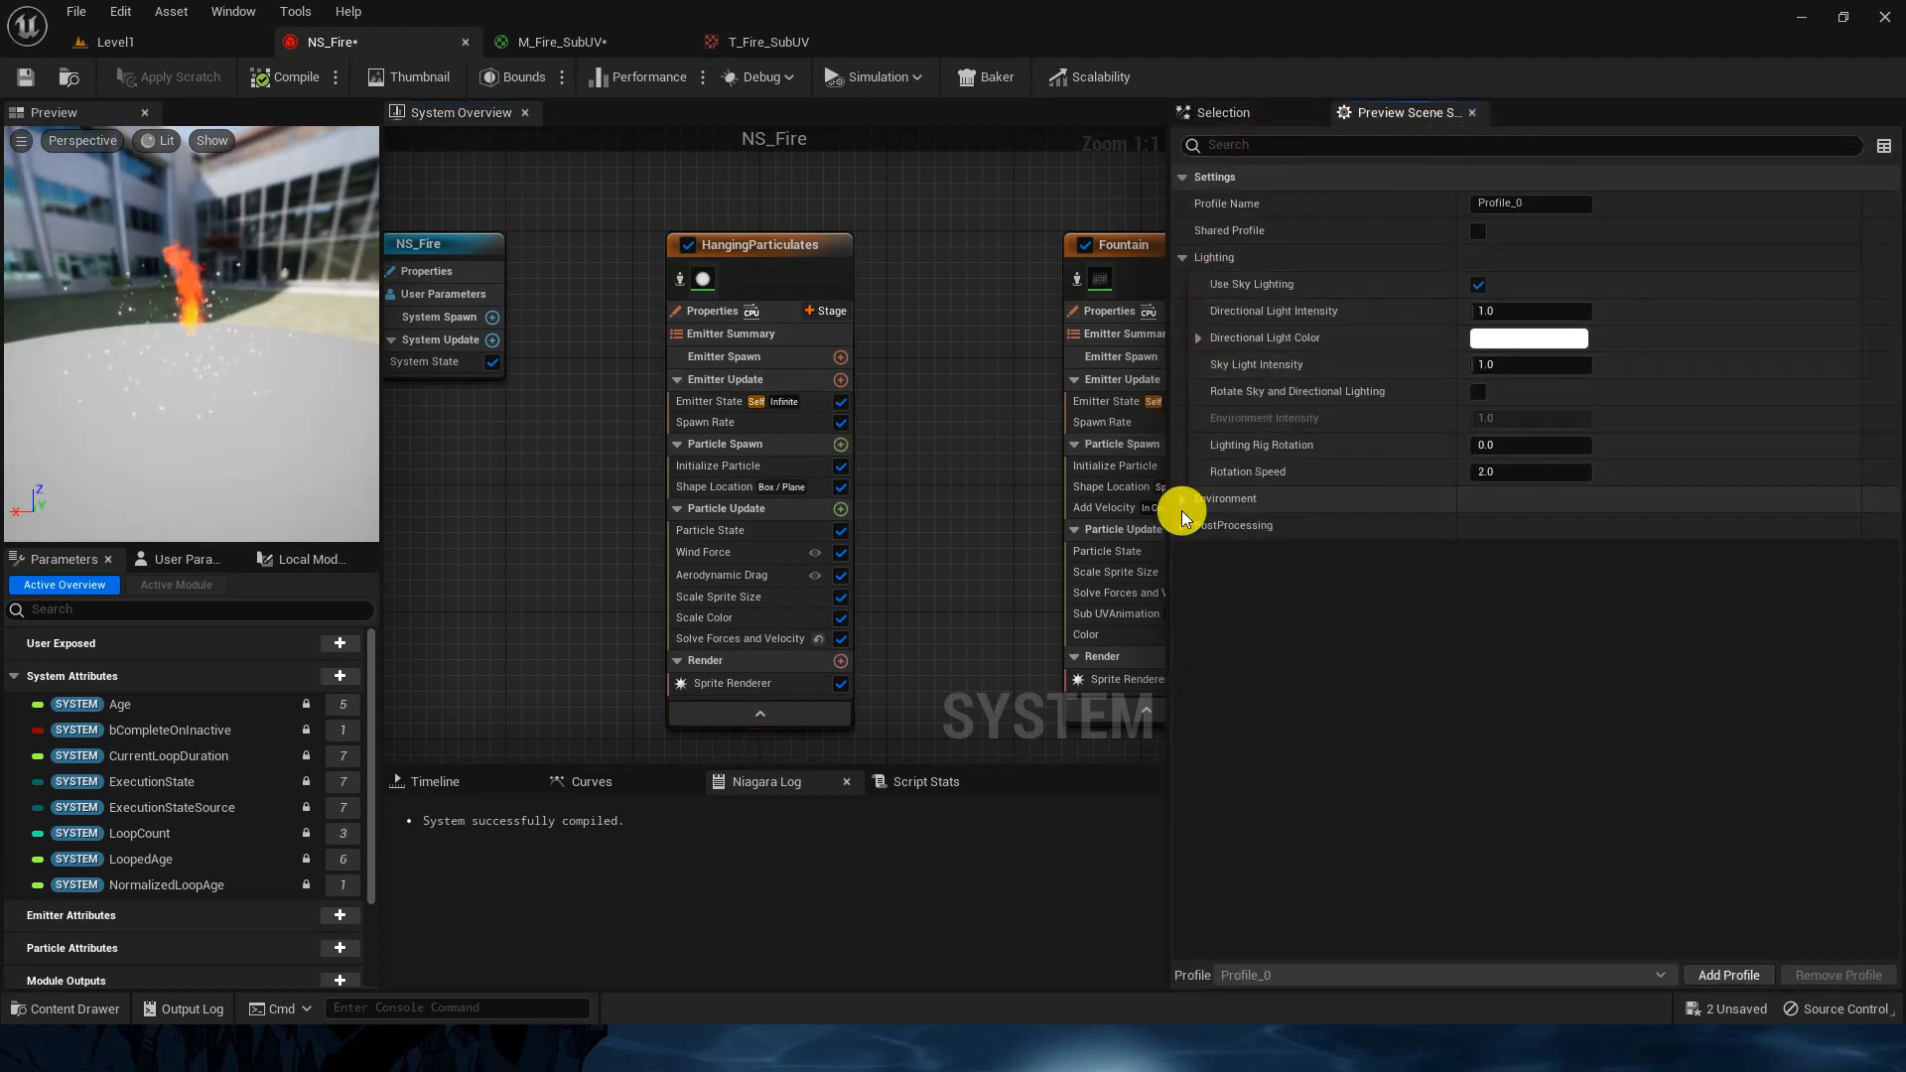
{"action": "left_click", "coordinate": [1207, 503]}
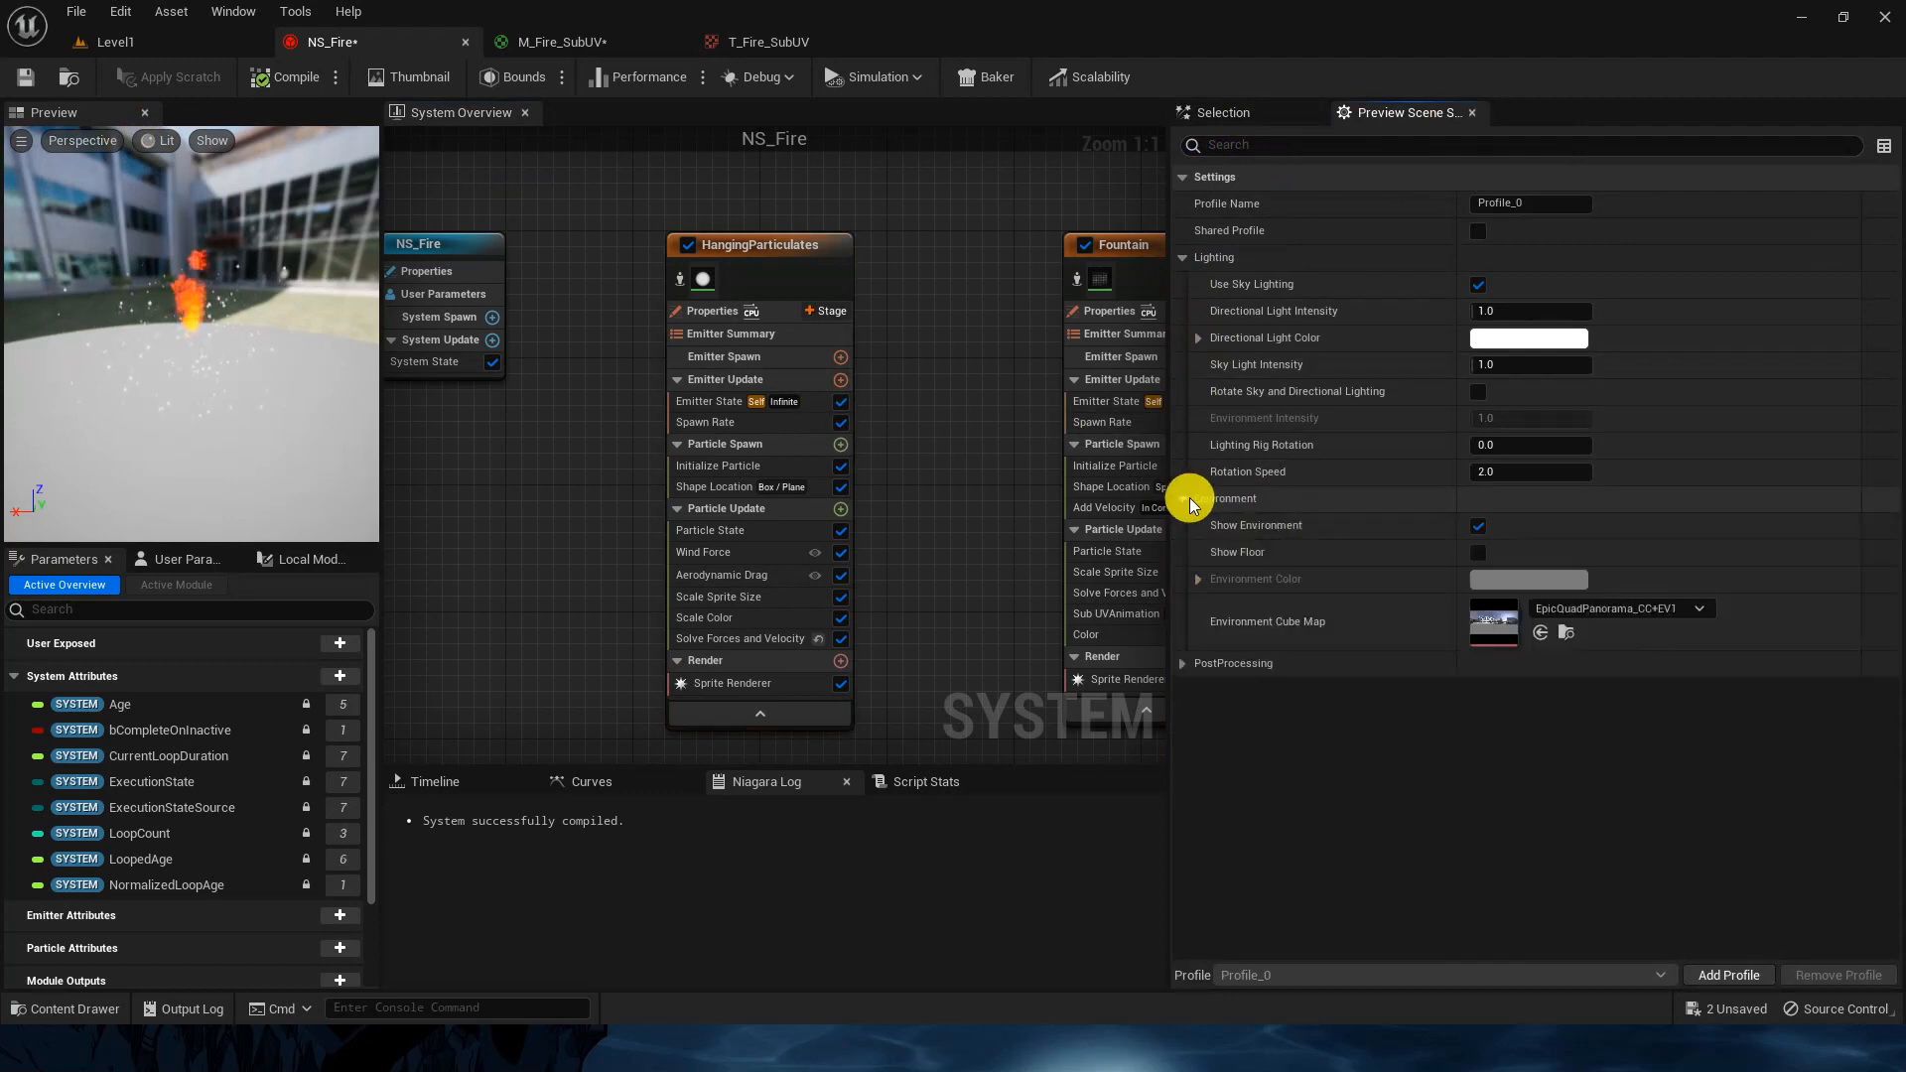
{"action": "left_click", "coordinate": [1477, 526]}
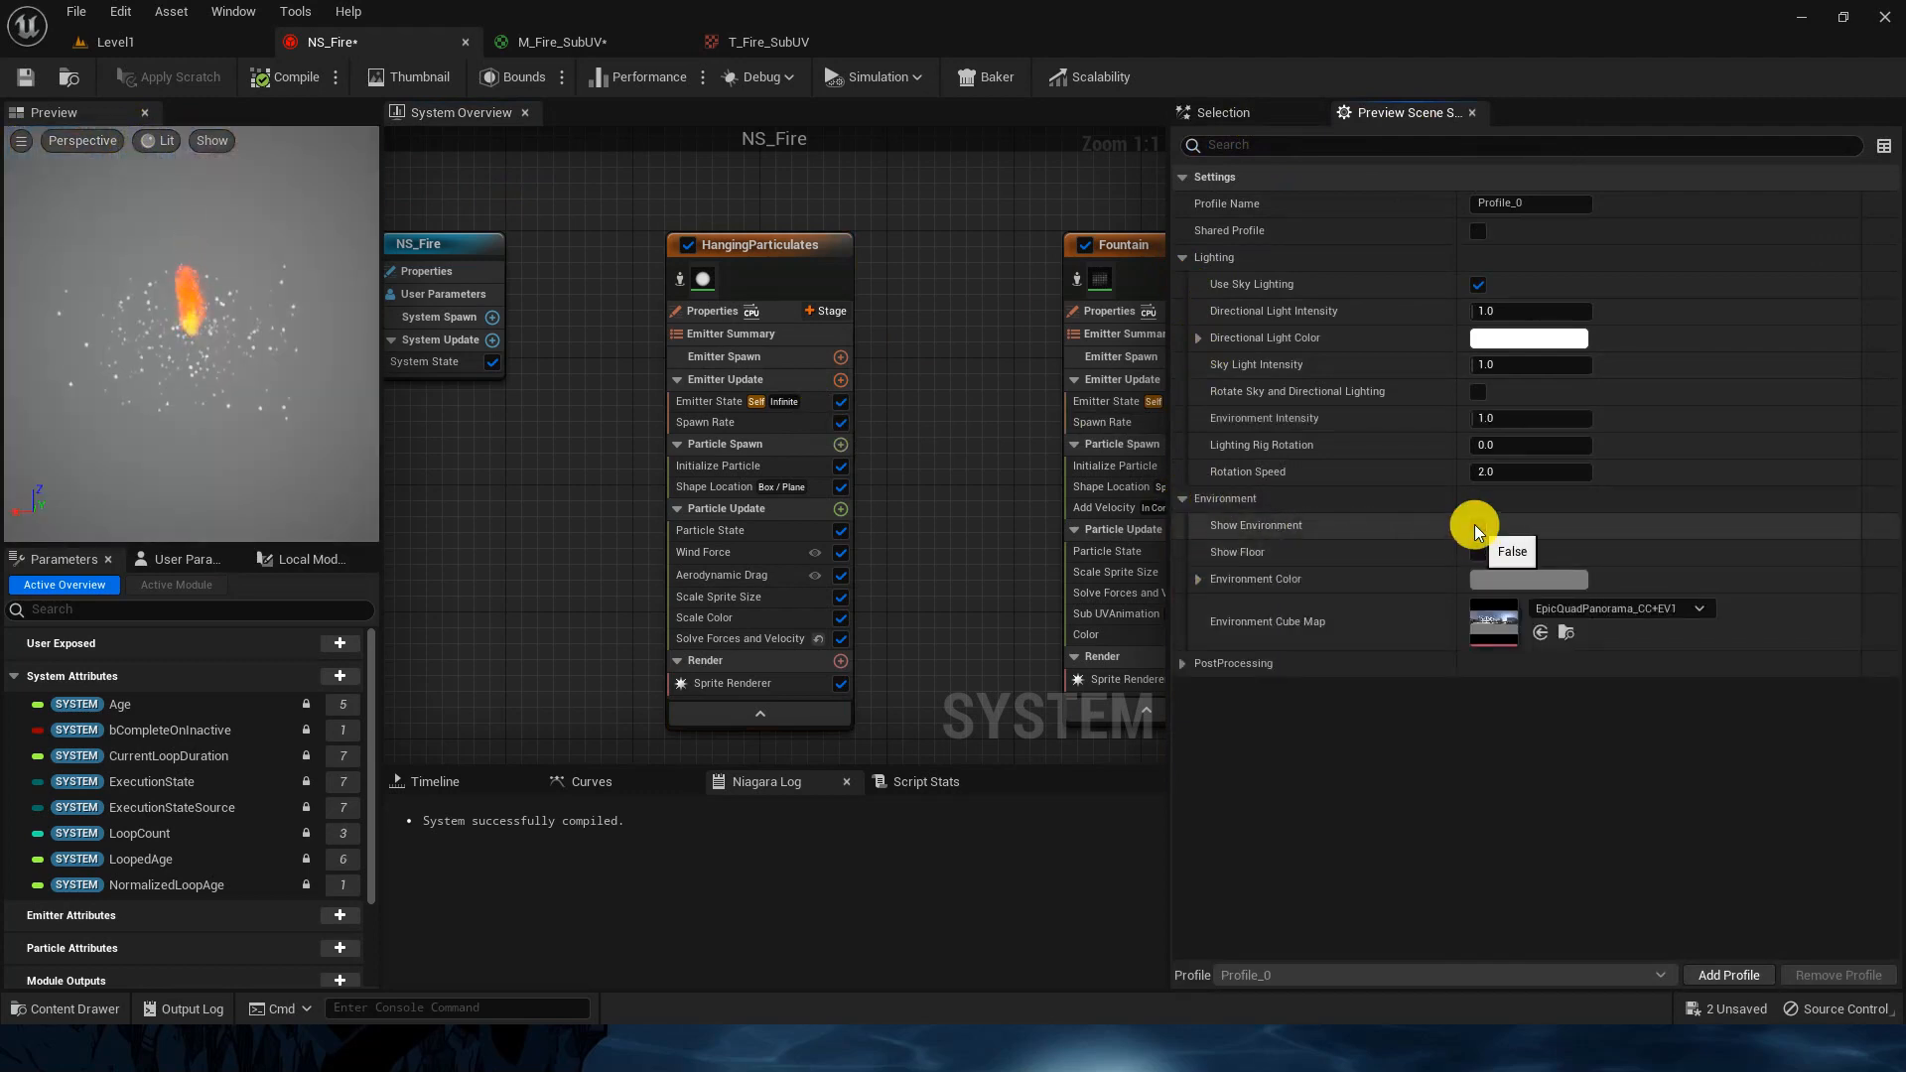
{"action": "left_click", "coordinate": [1511, 575]}
{"action": "left_click_drag", "start_coordinate": [1348, 659], "coordinate": [1336, 870]}
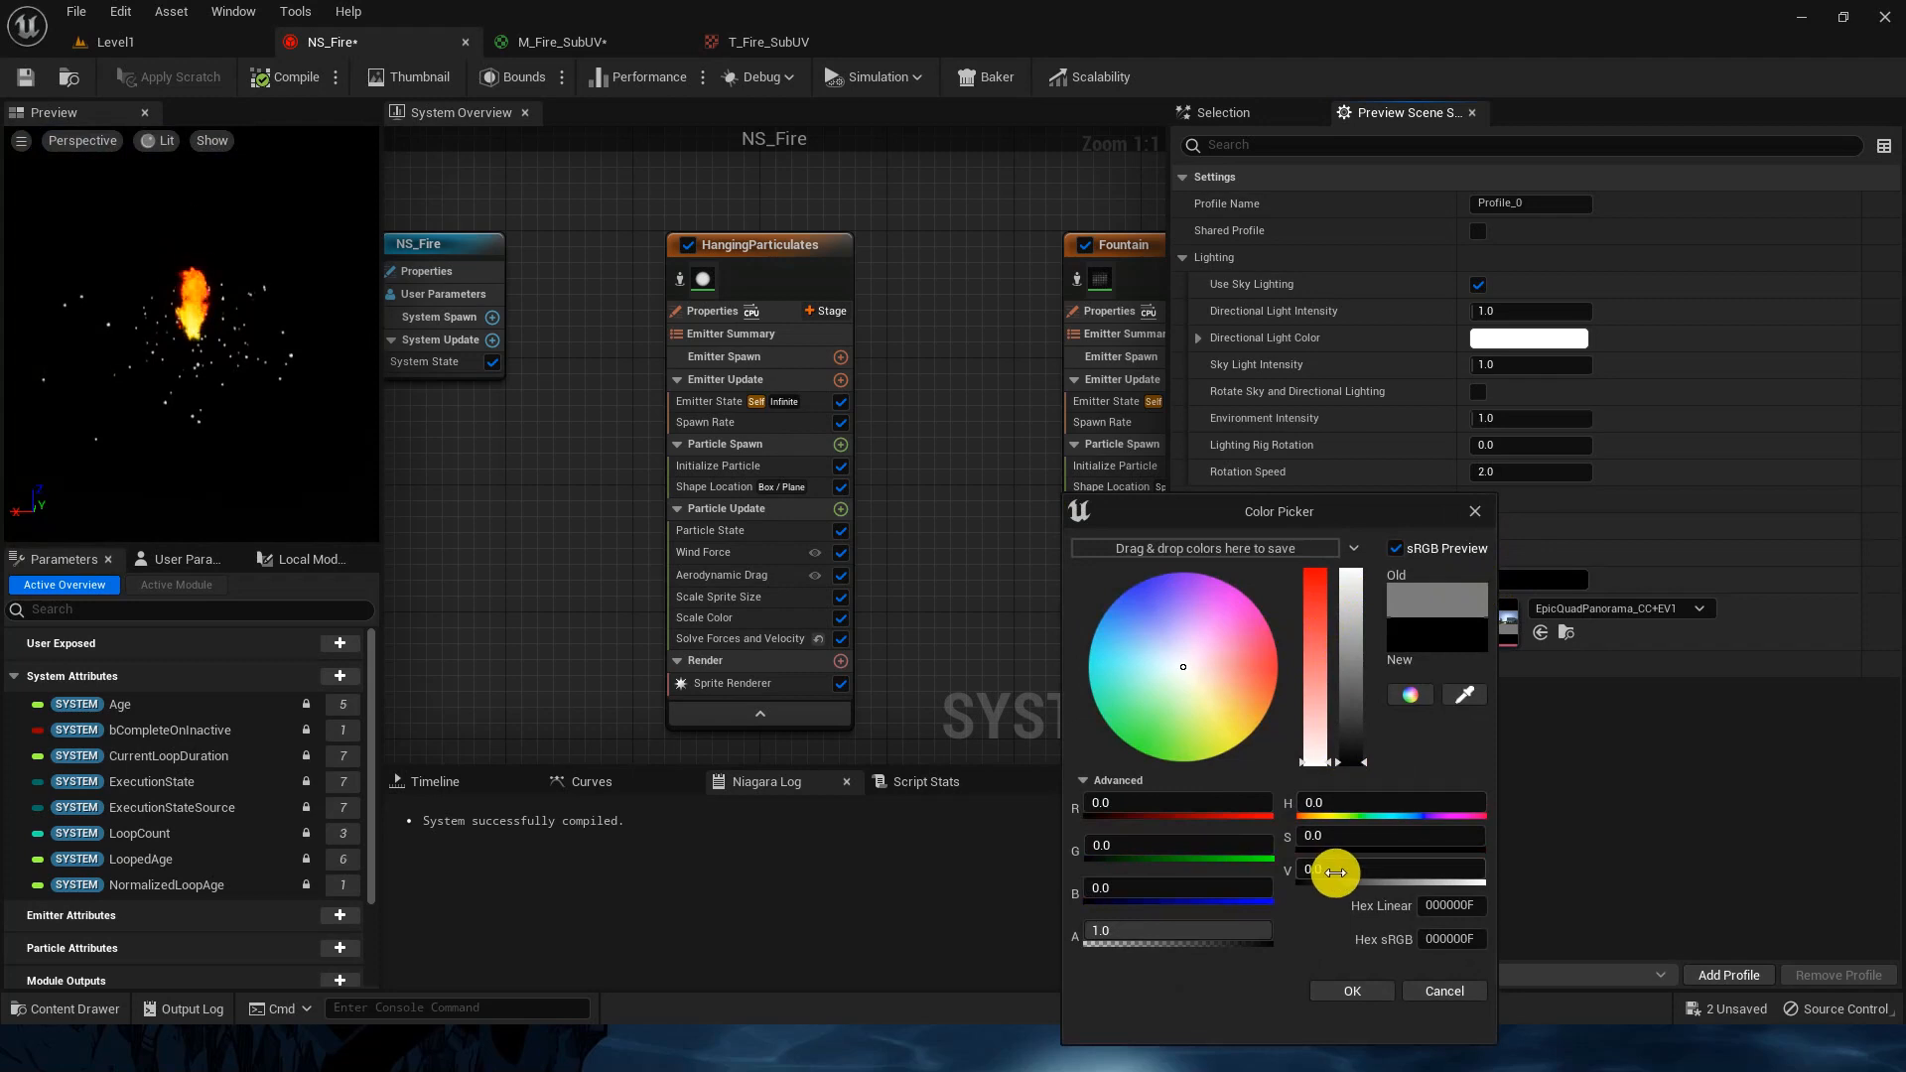
{"action": "left_click", "coordinate": [1351, 992]}
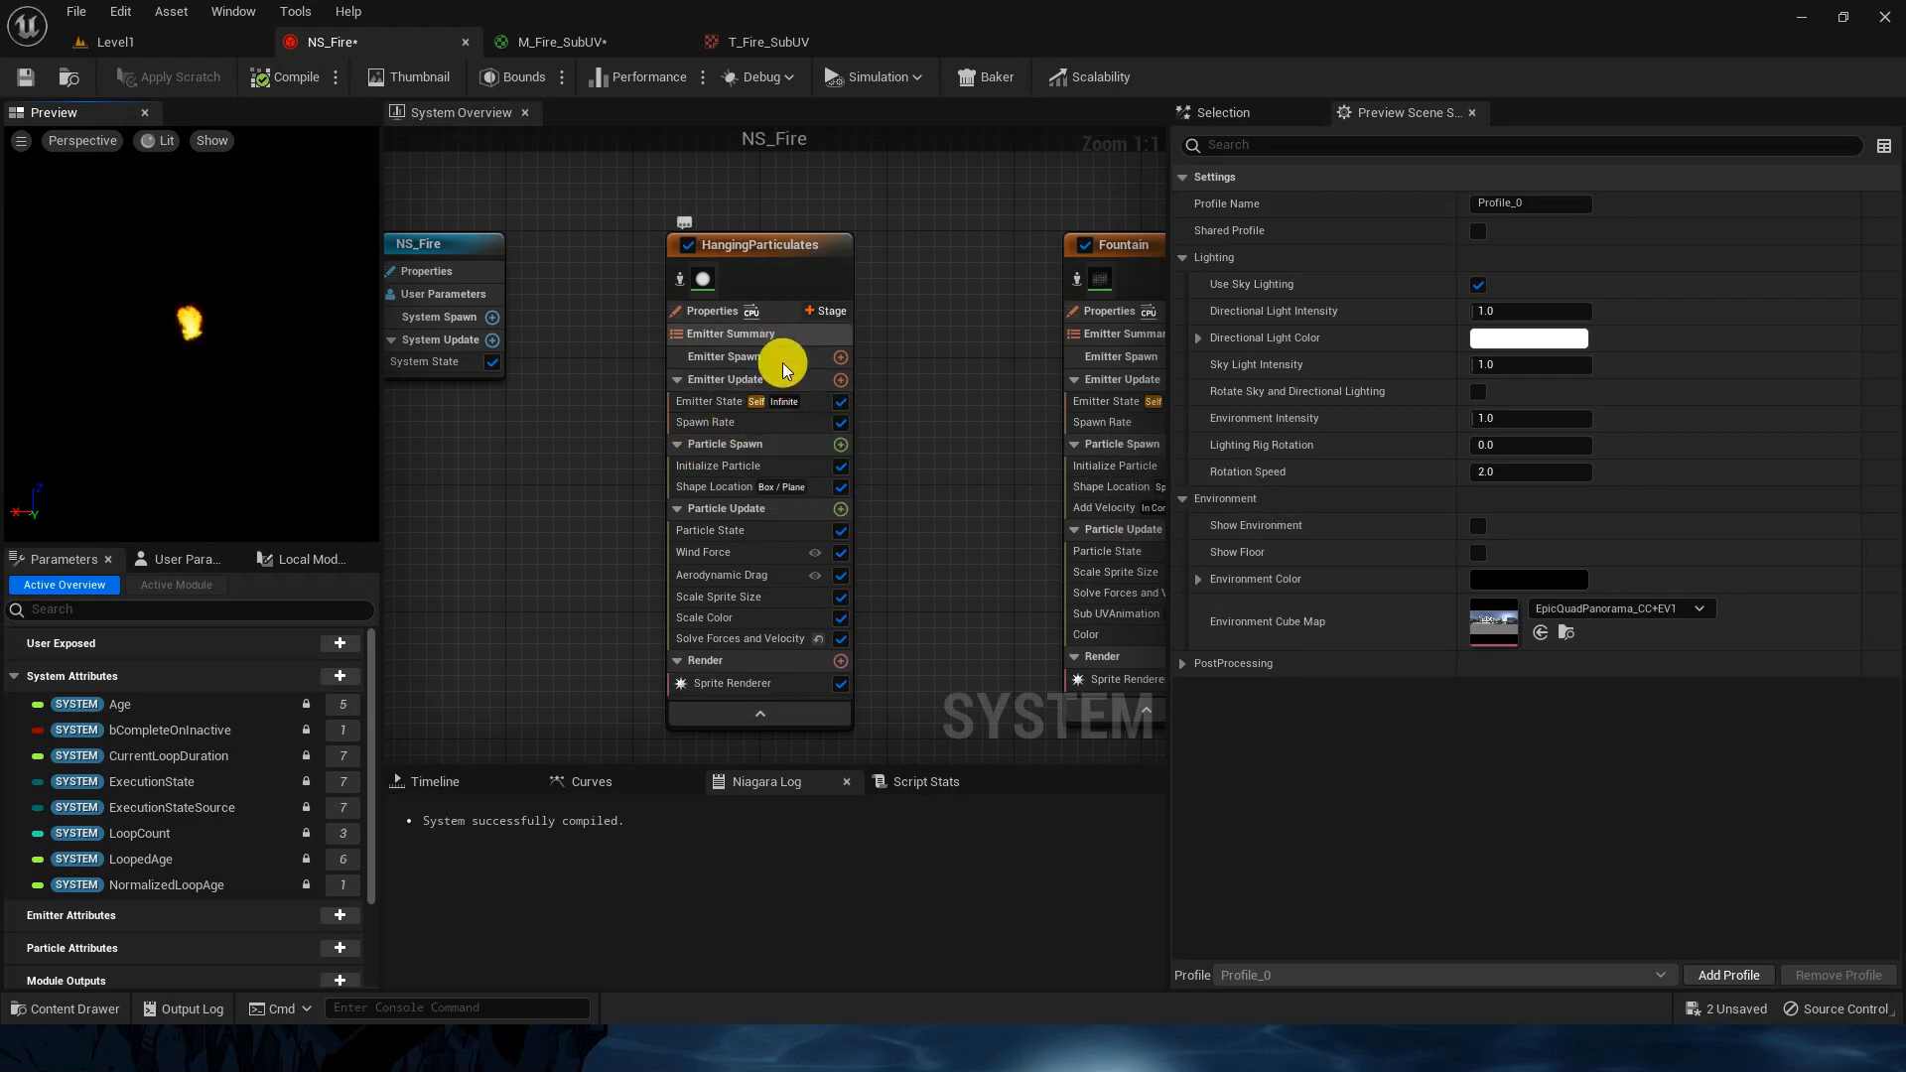
Step: Set the HangingParticulates Shape Location primitive to Cylinder with radius 400 and height 1
{"action": "left_click", "coordinate": [748, 487]}
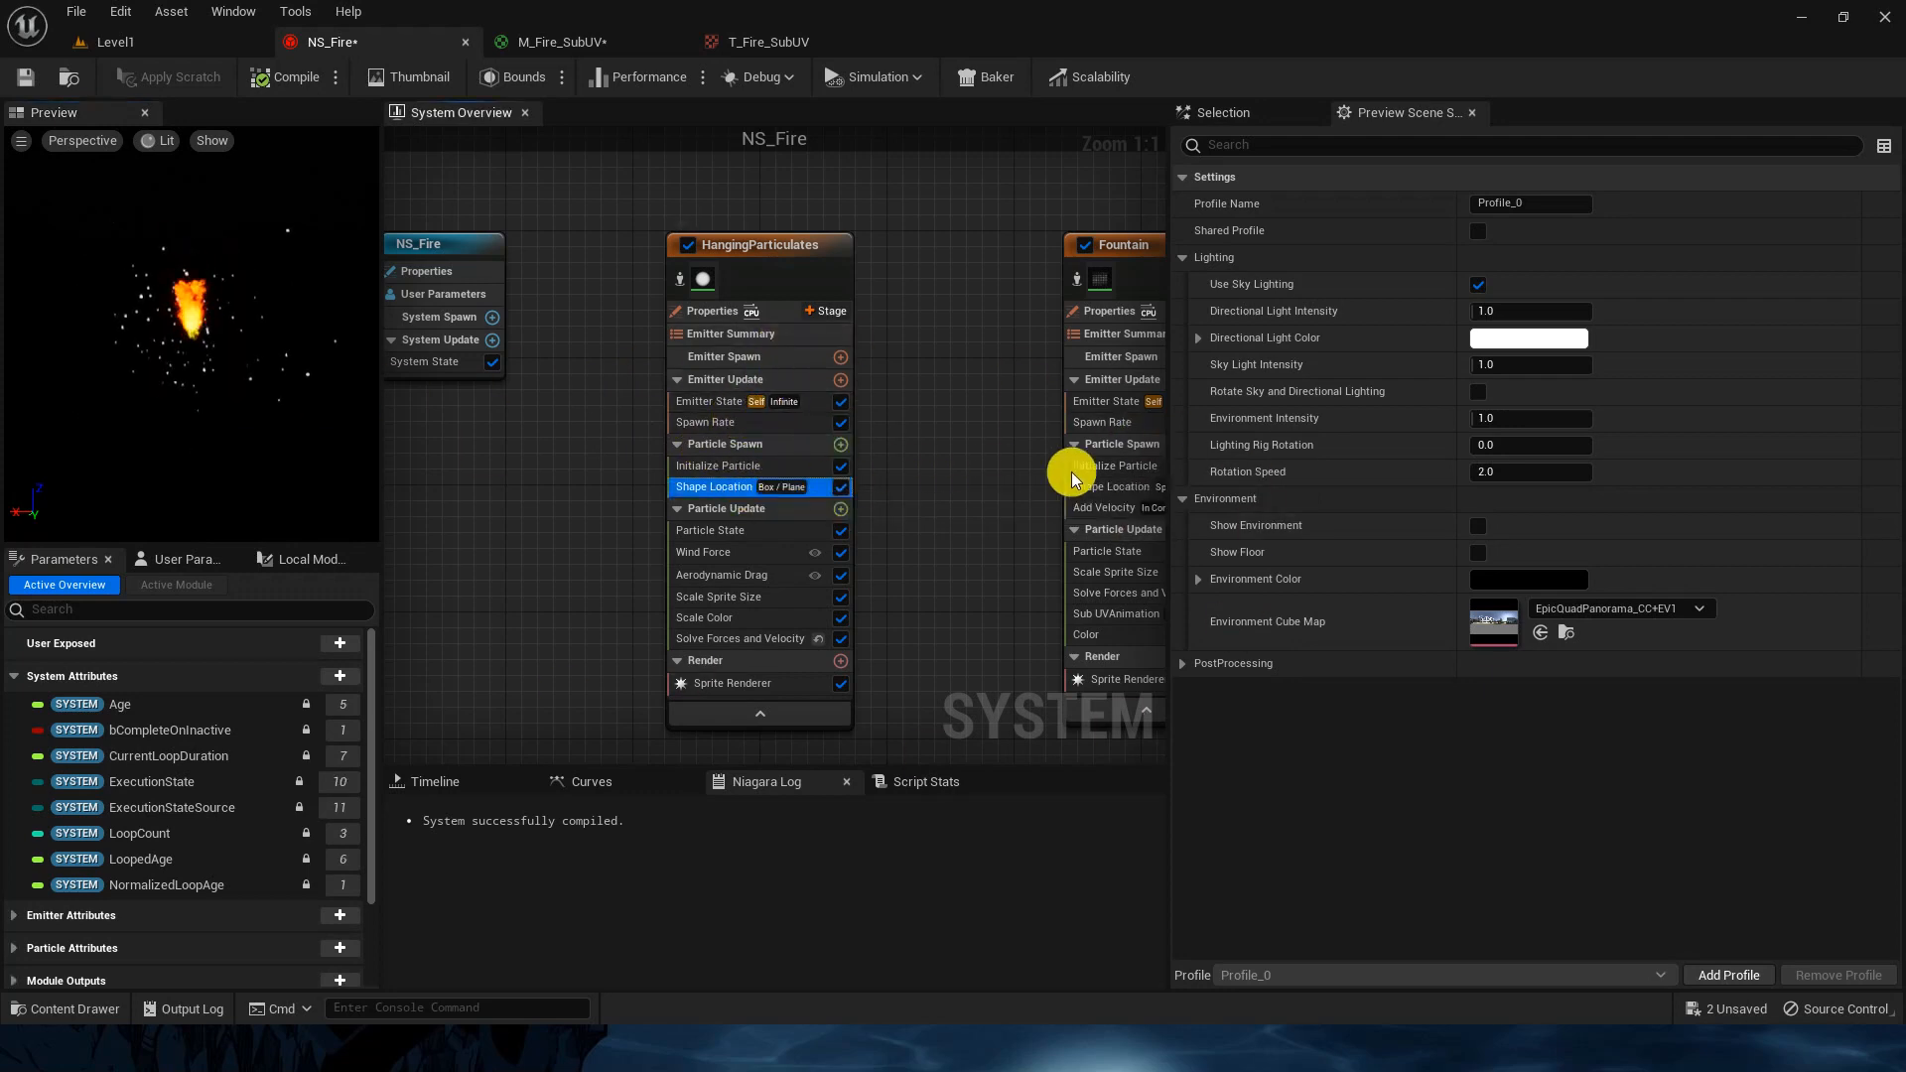
{"action": "left_click", "coordinate": [1260, 109]}
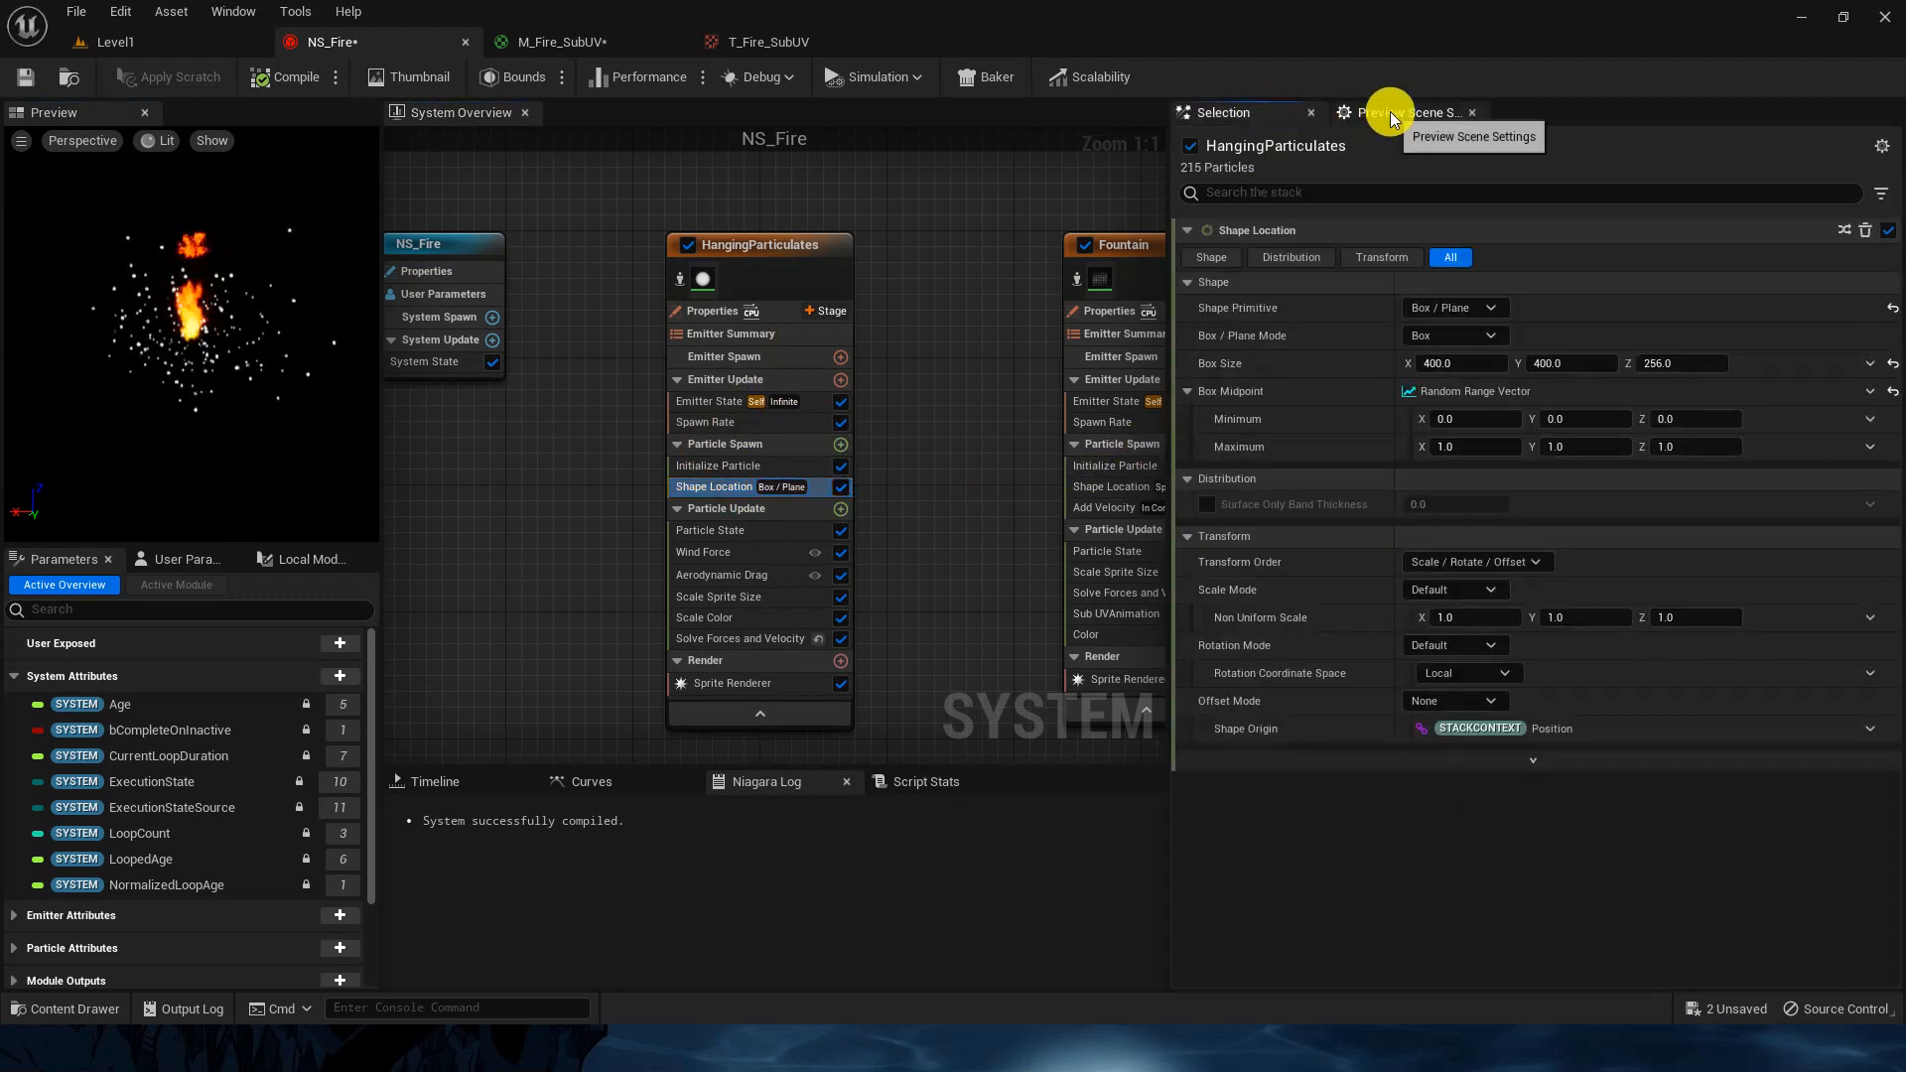
{"action": "left_click", "coordinate": [1457, 308]}
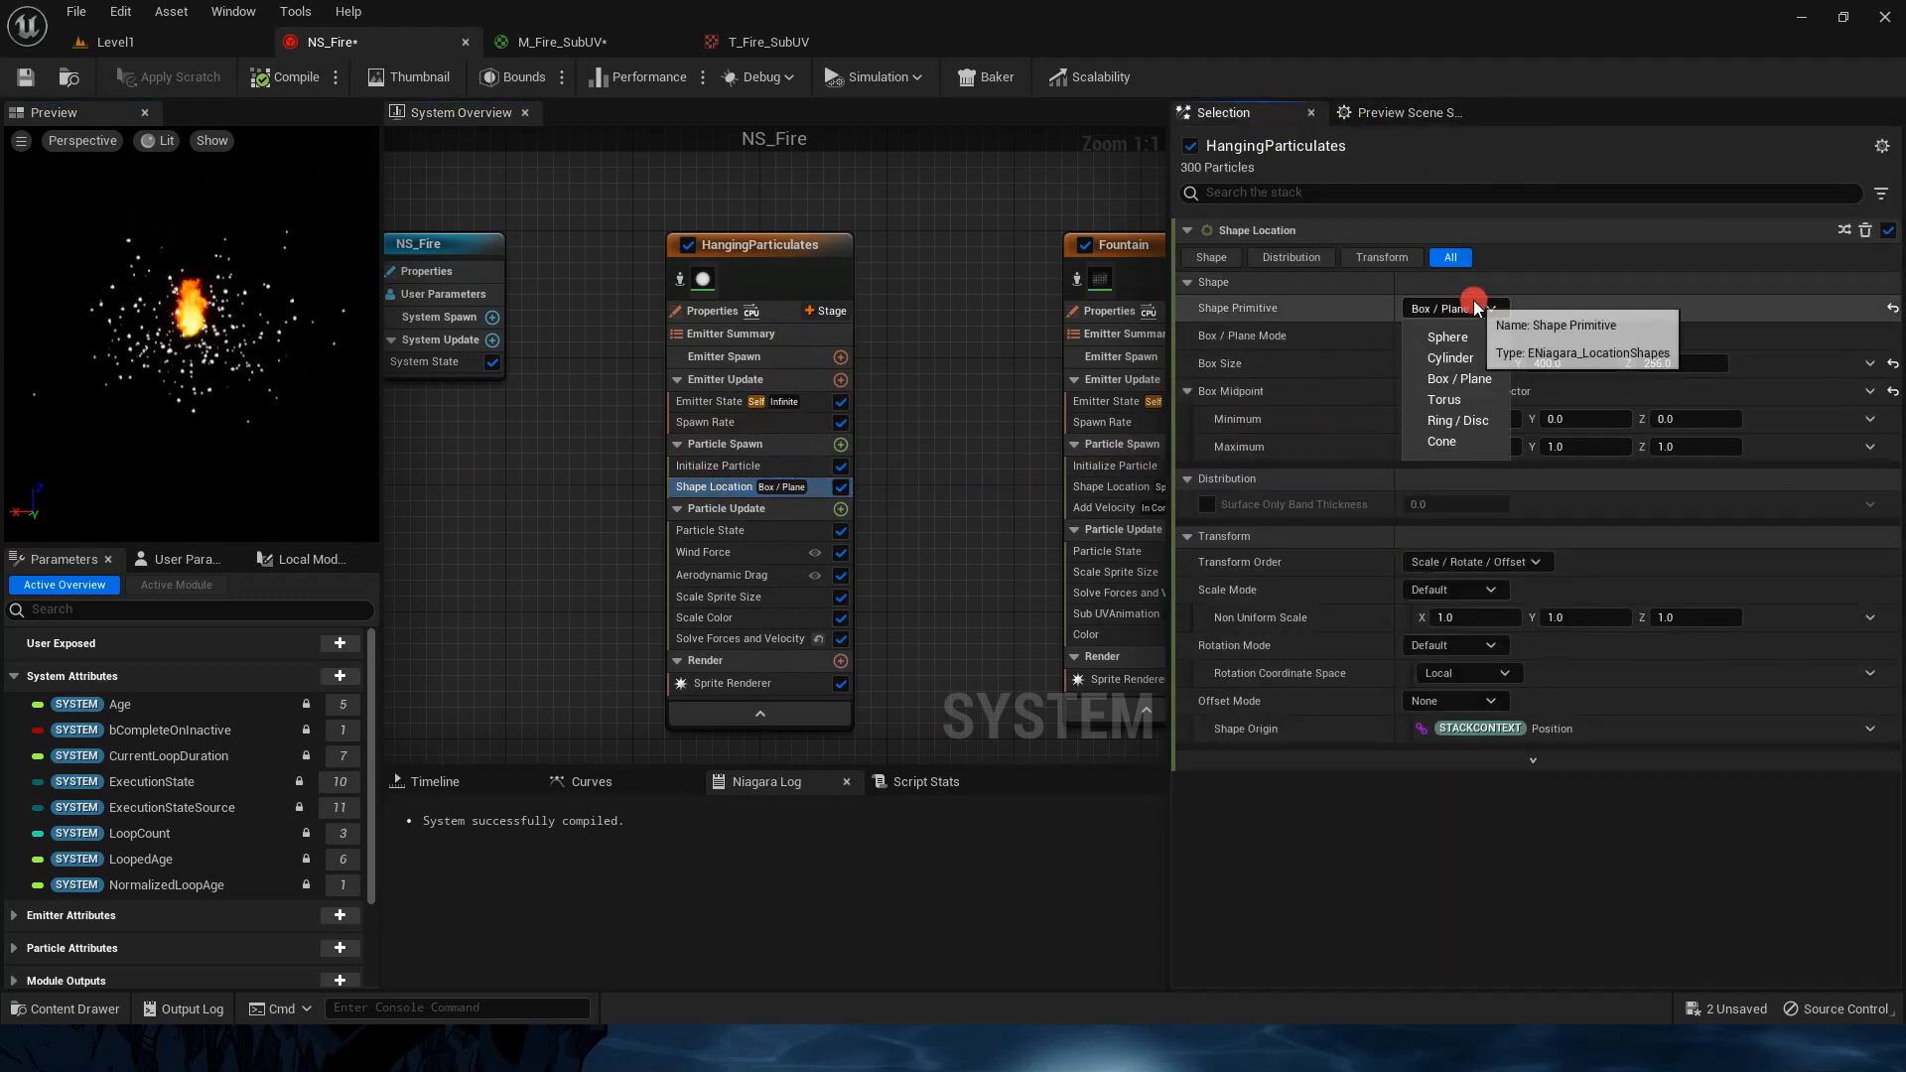
{"action": "left_click", "coordinate": [1451, 359]}
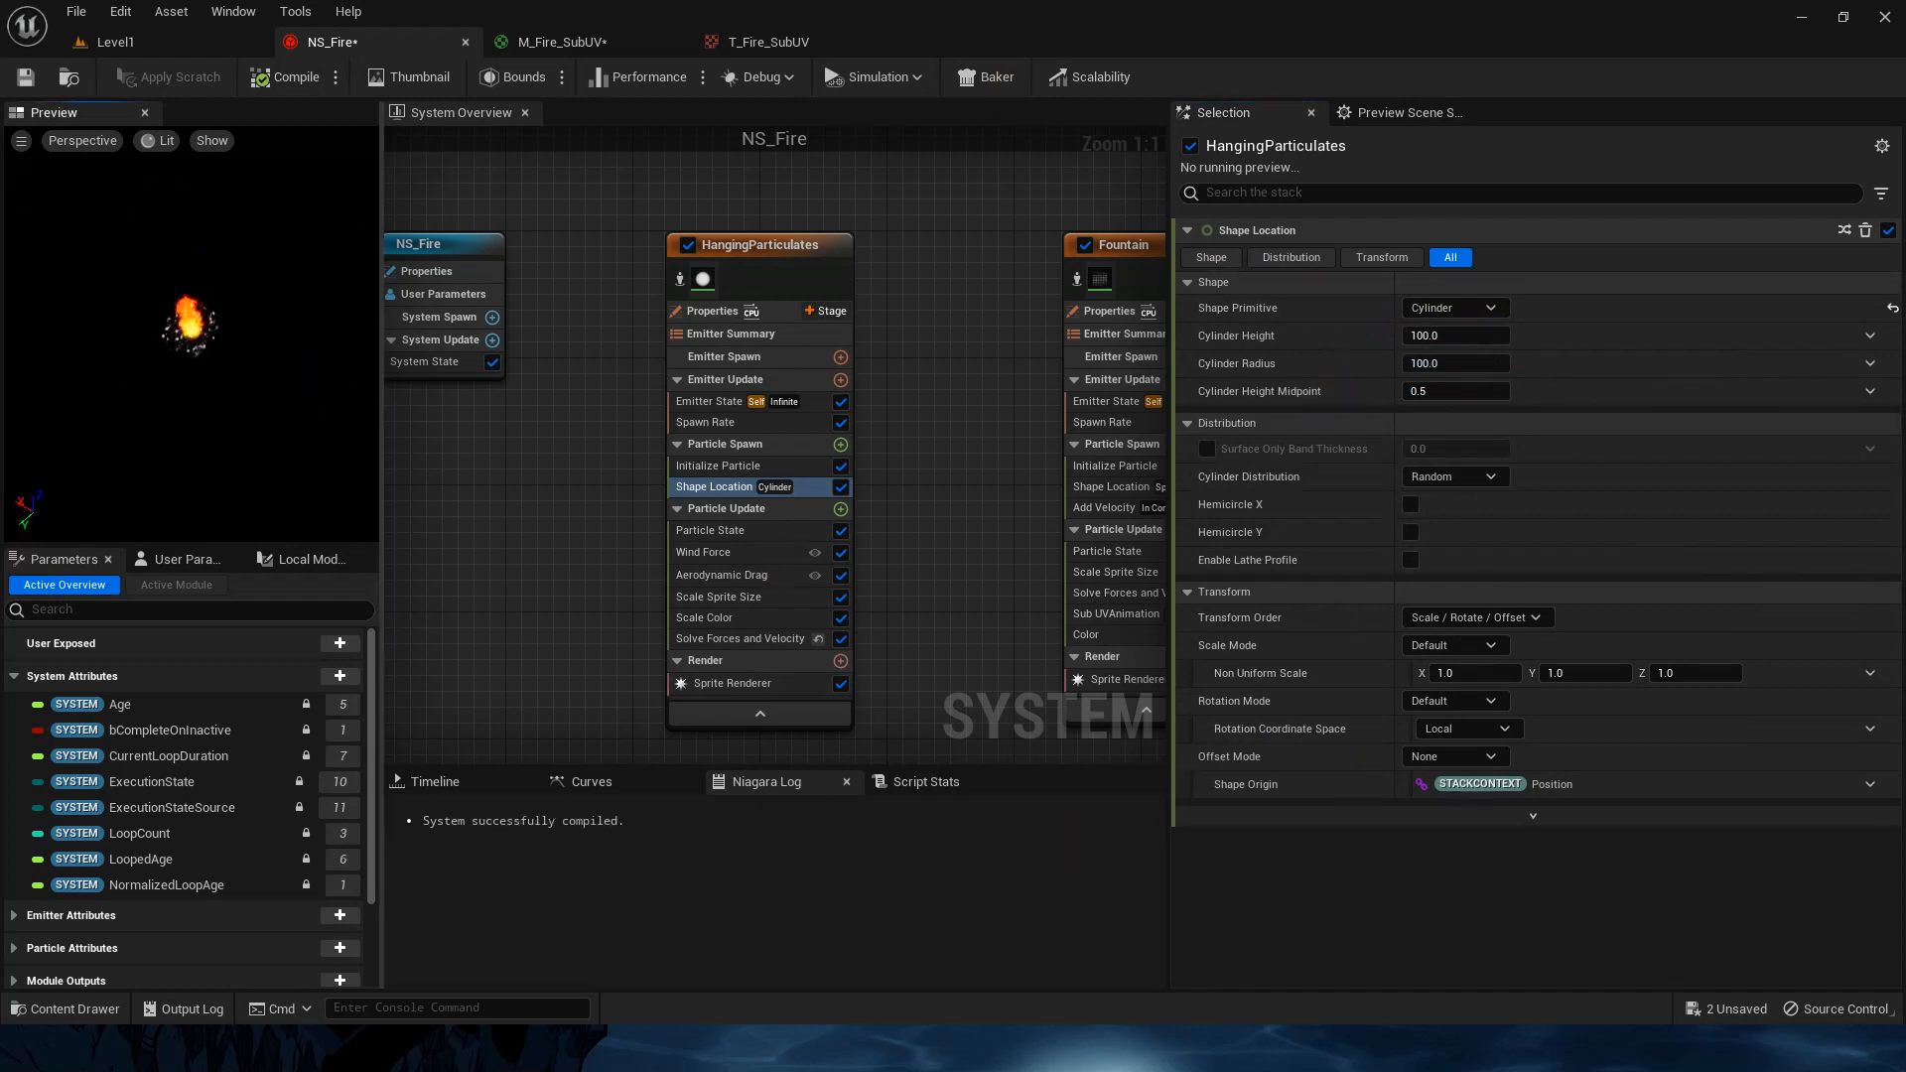
{"action": "left_click", "coordinate": [1459, 365]}
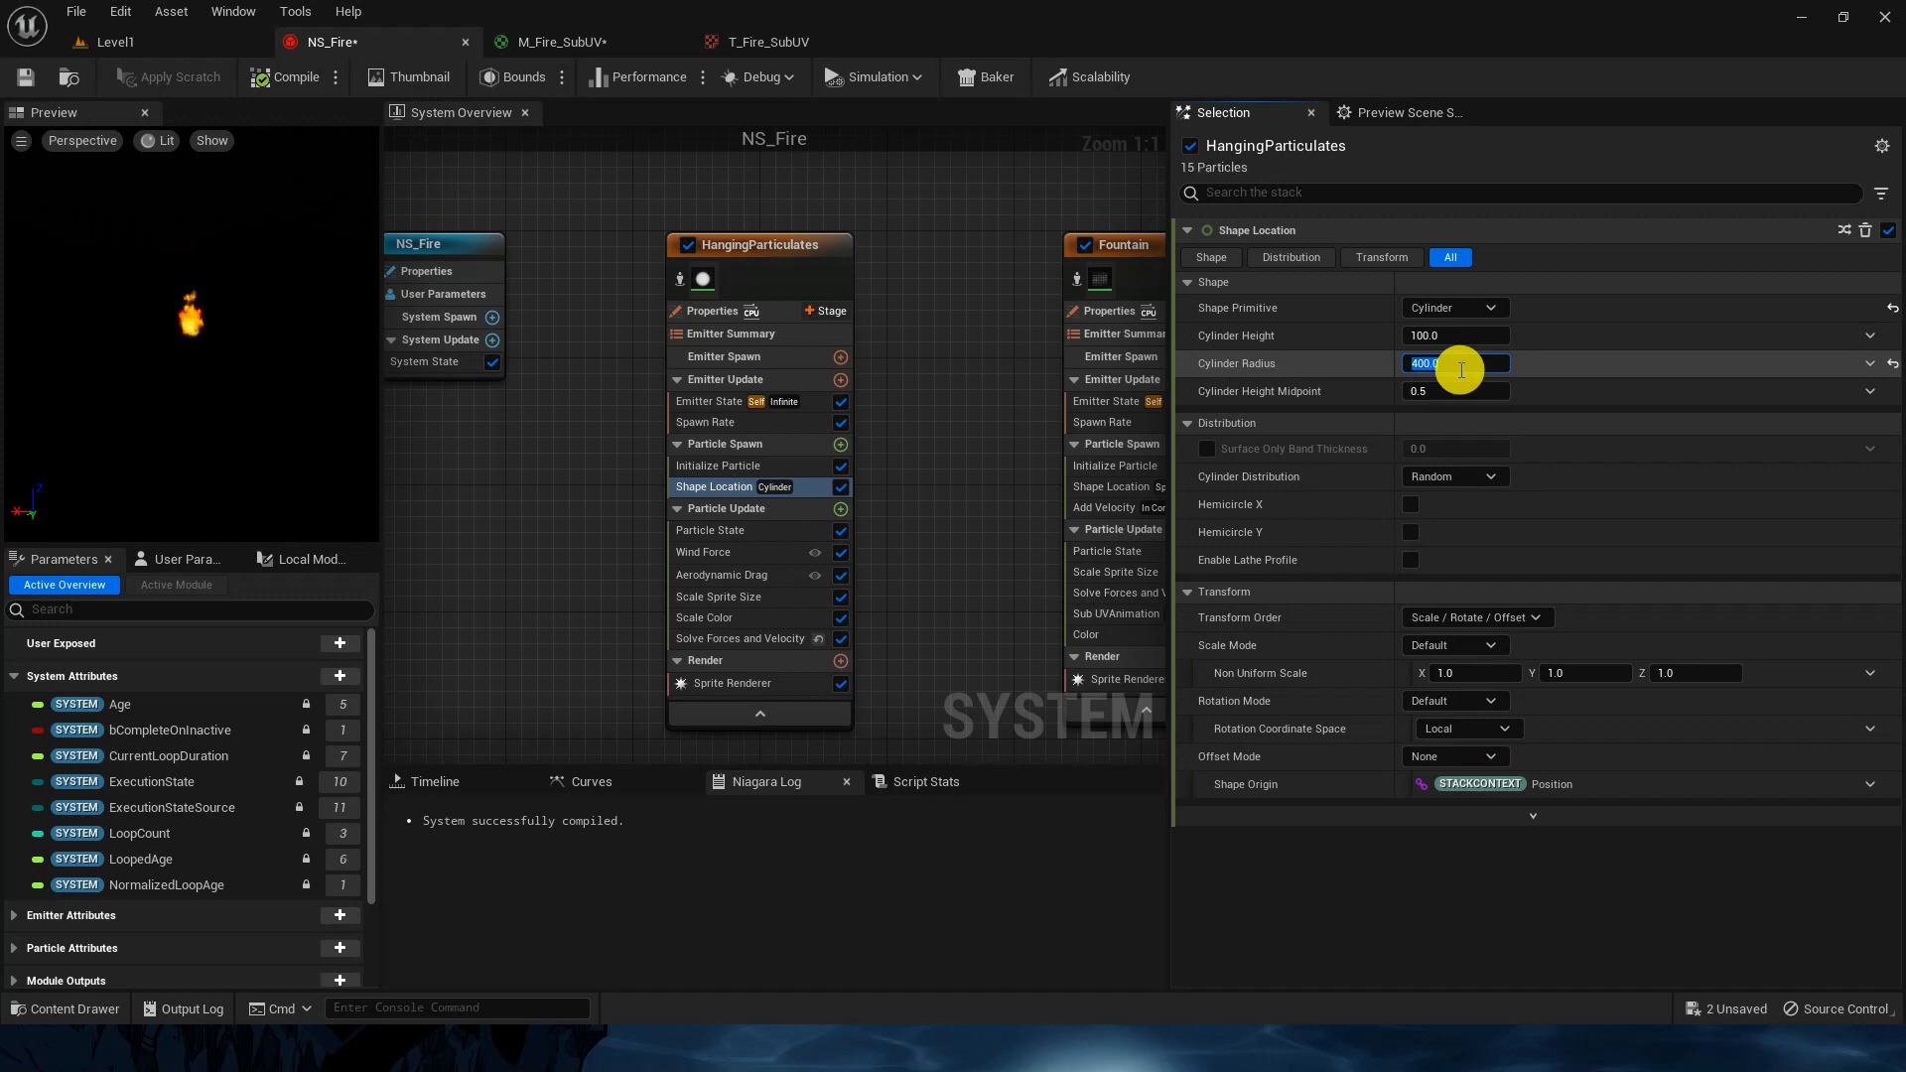
{"action": "key", "text": "Return"}
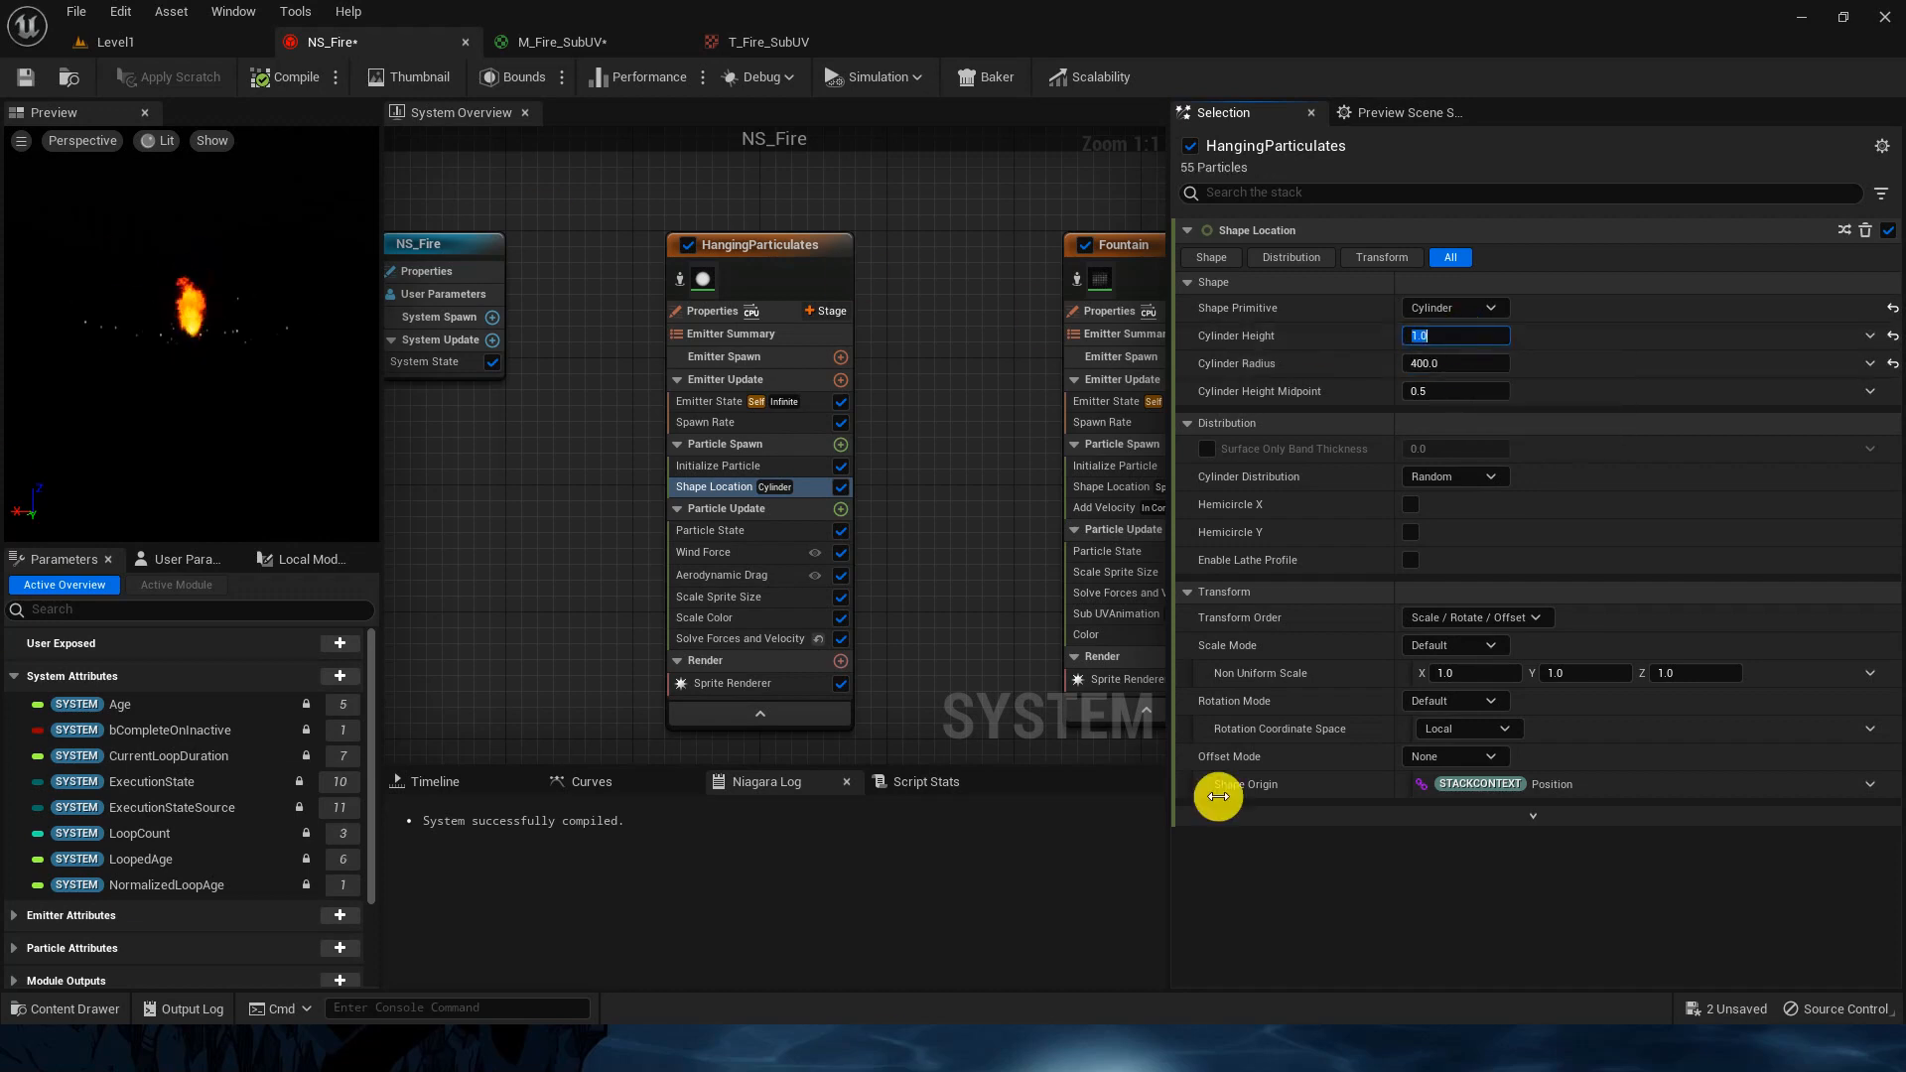
{"action": "left_click_drag", "start_coordinate": [226, 300], "coordinate": [225, 347]}
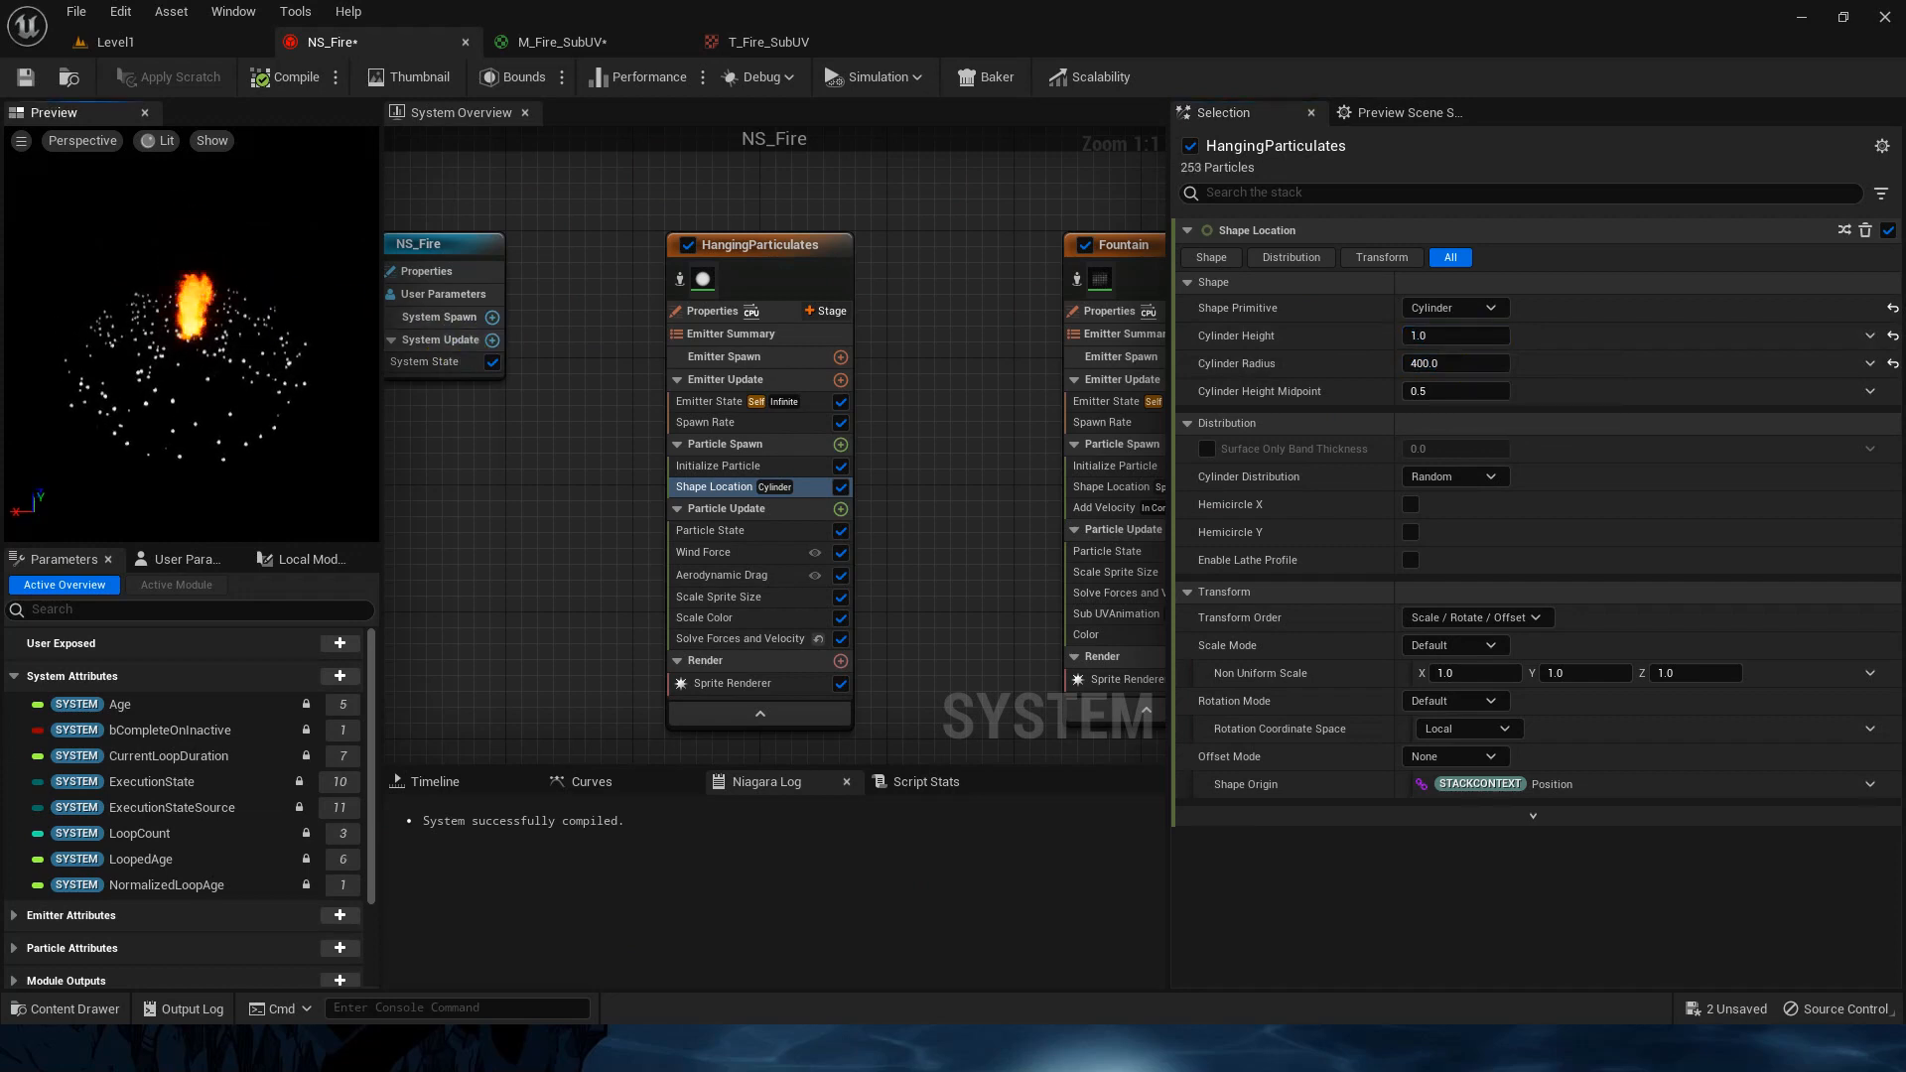
{"action": "mouse_move", "coordinate": [222, 294]}
{"action": "left_mouse_down"}
{"action": "mouse_move", "coordinate": [222, 244]}
{"action": "mouse_move", "coordinate": [223, 293]}
{"action": "left_mouse_up"}
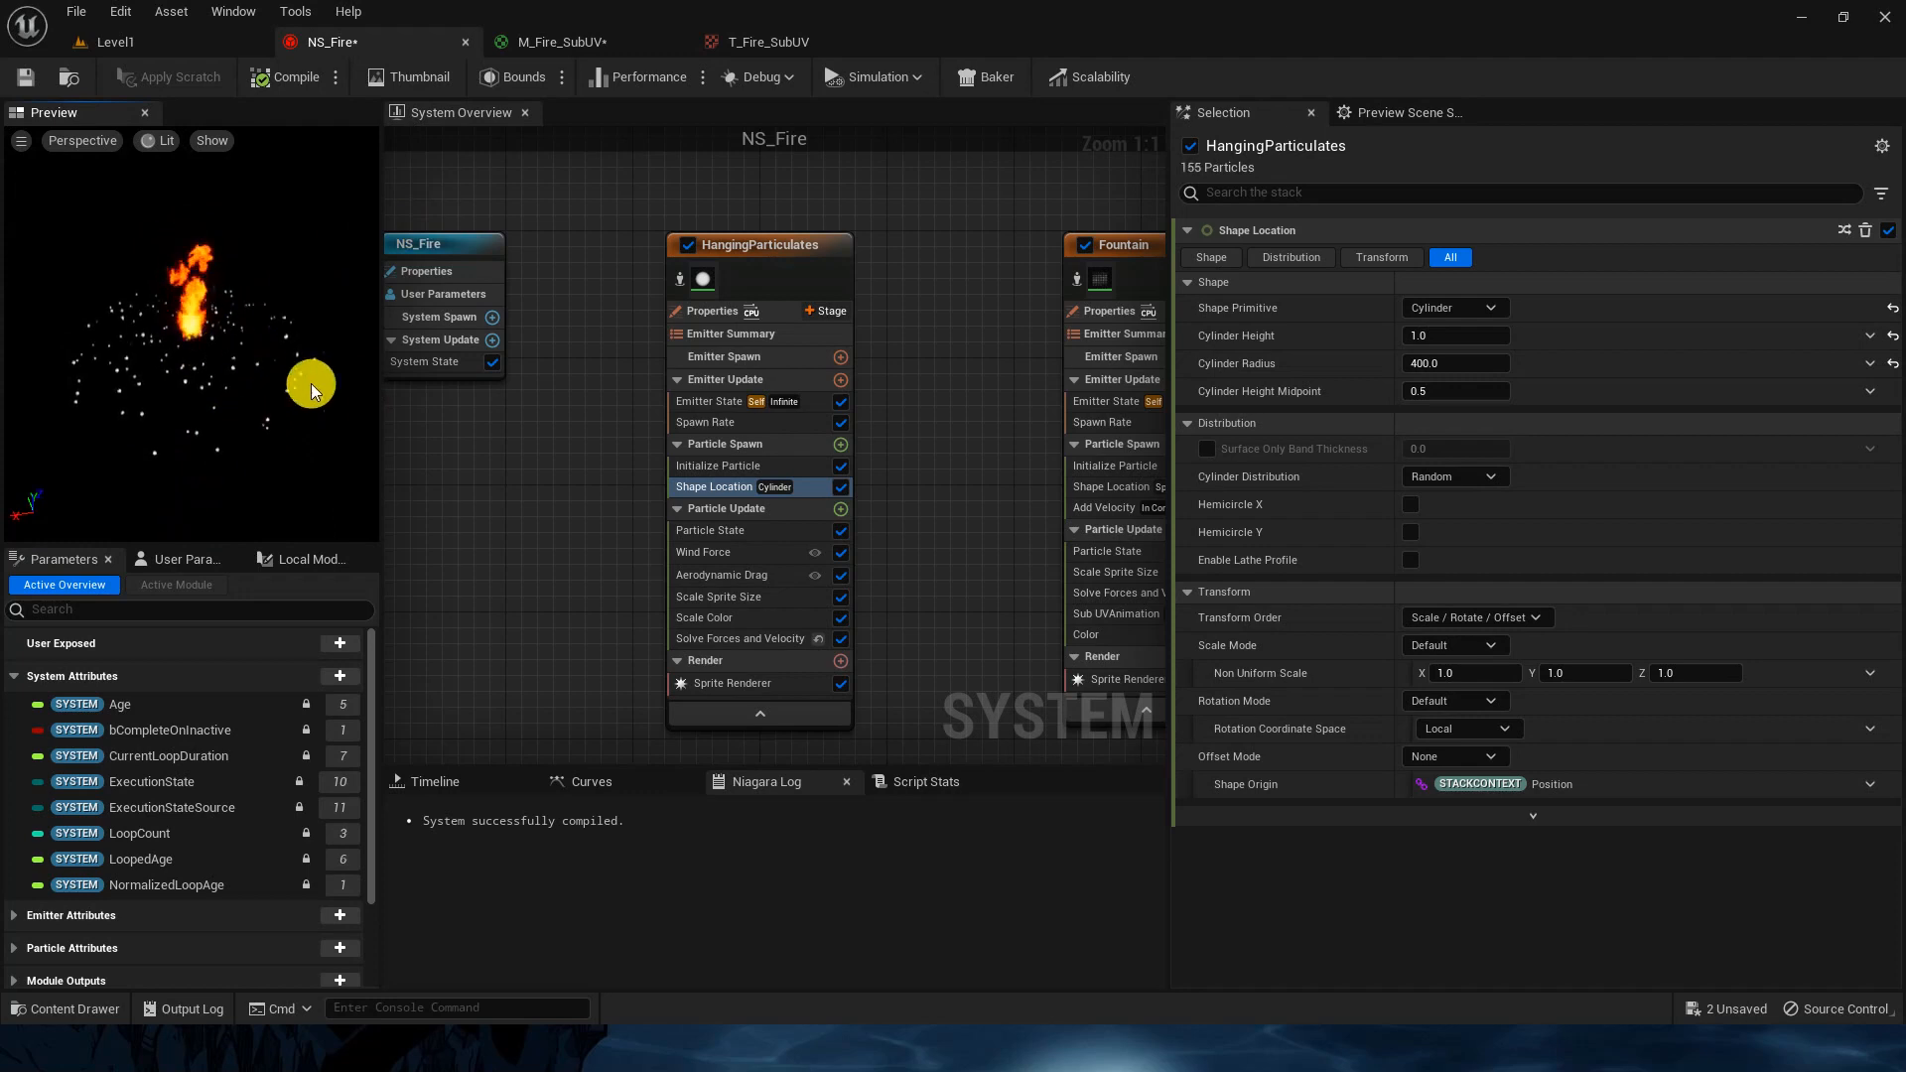
Step: Delete the Wind Force, Aerodynamic Drag, Scale Color and Solve Forces and Velocity modules from the HangingParticulates emitter
{"action": "right_click_drag", "start_coordinate": [935, 494], "coordinate": [885, 401]}
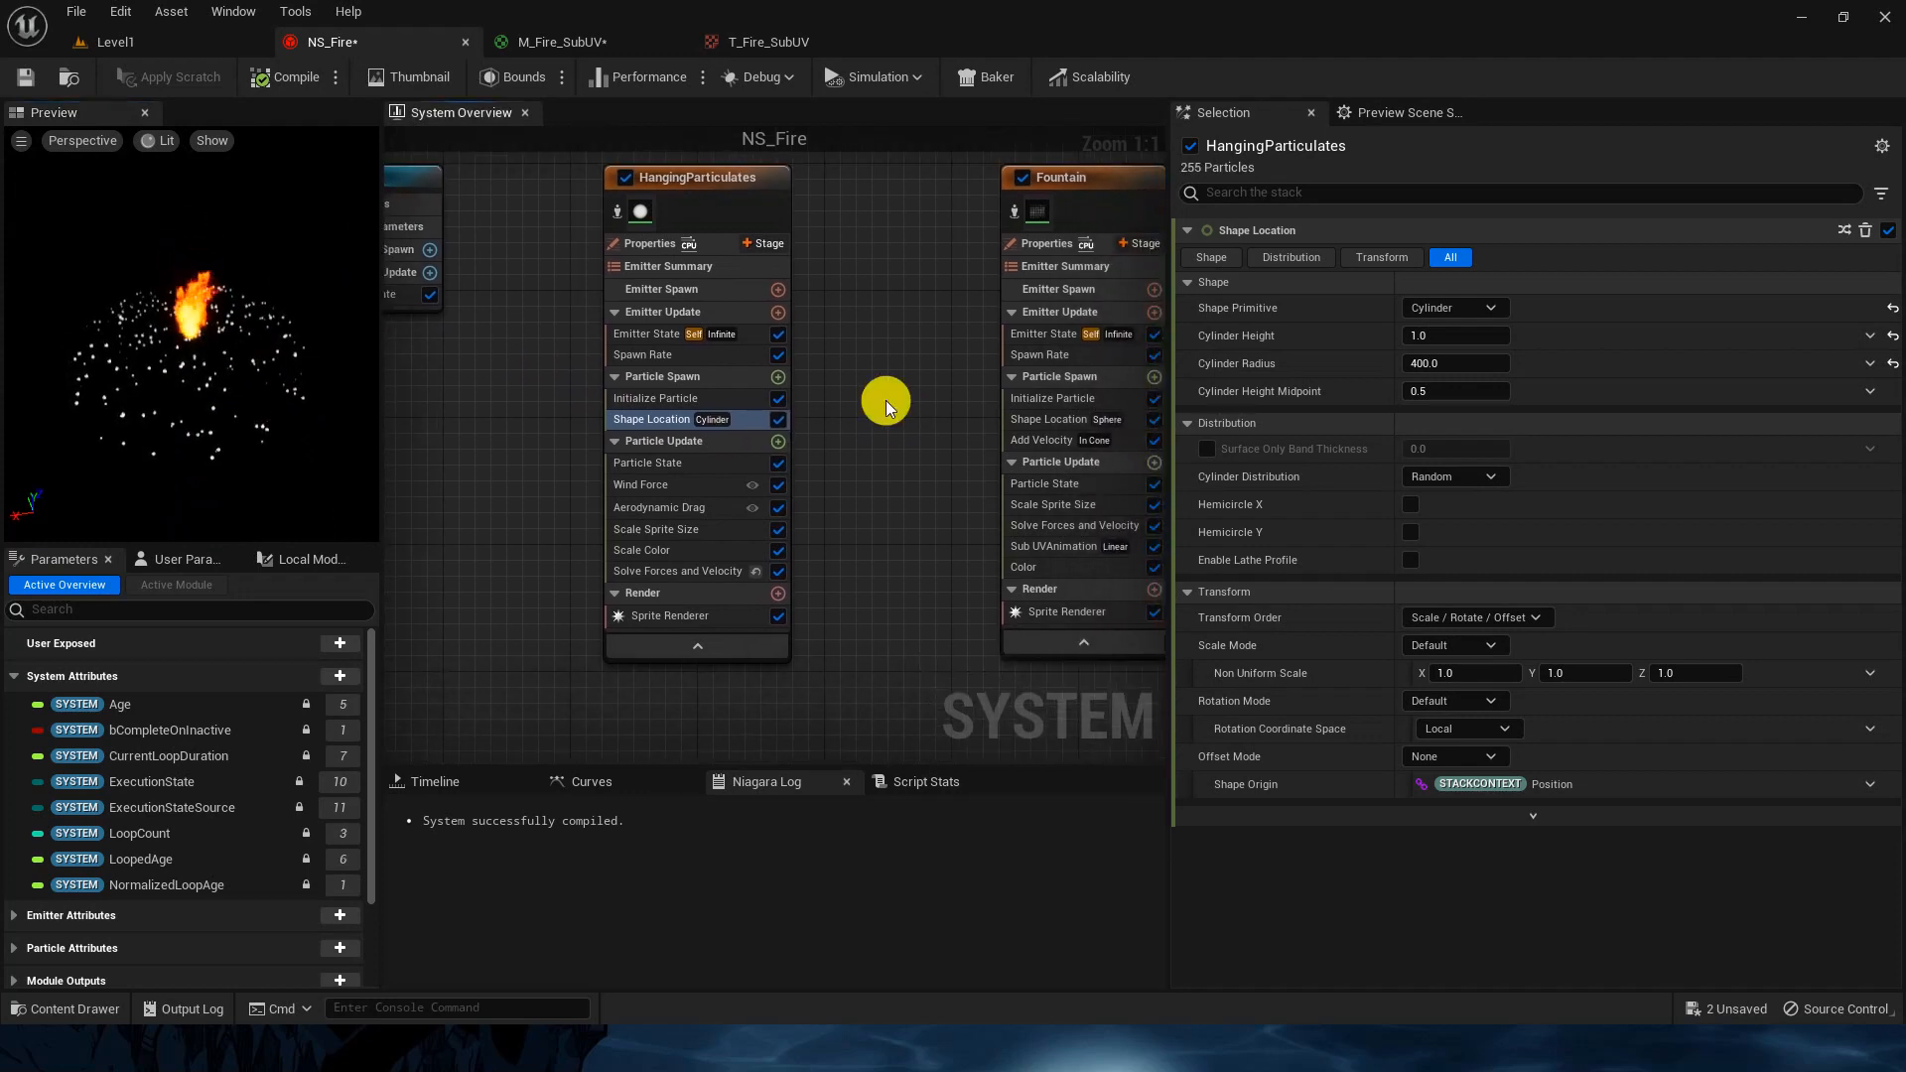
{"action": "left_click", "coordinate": [725, 485]}
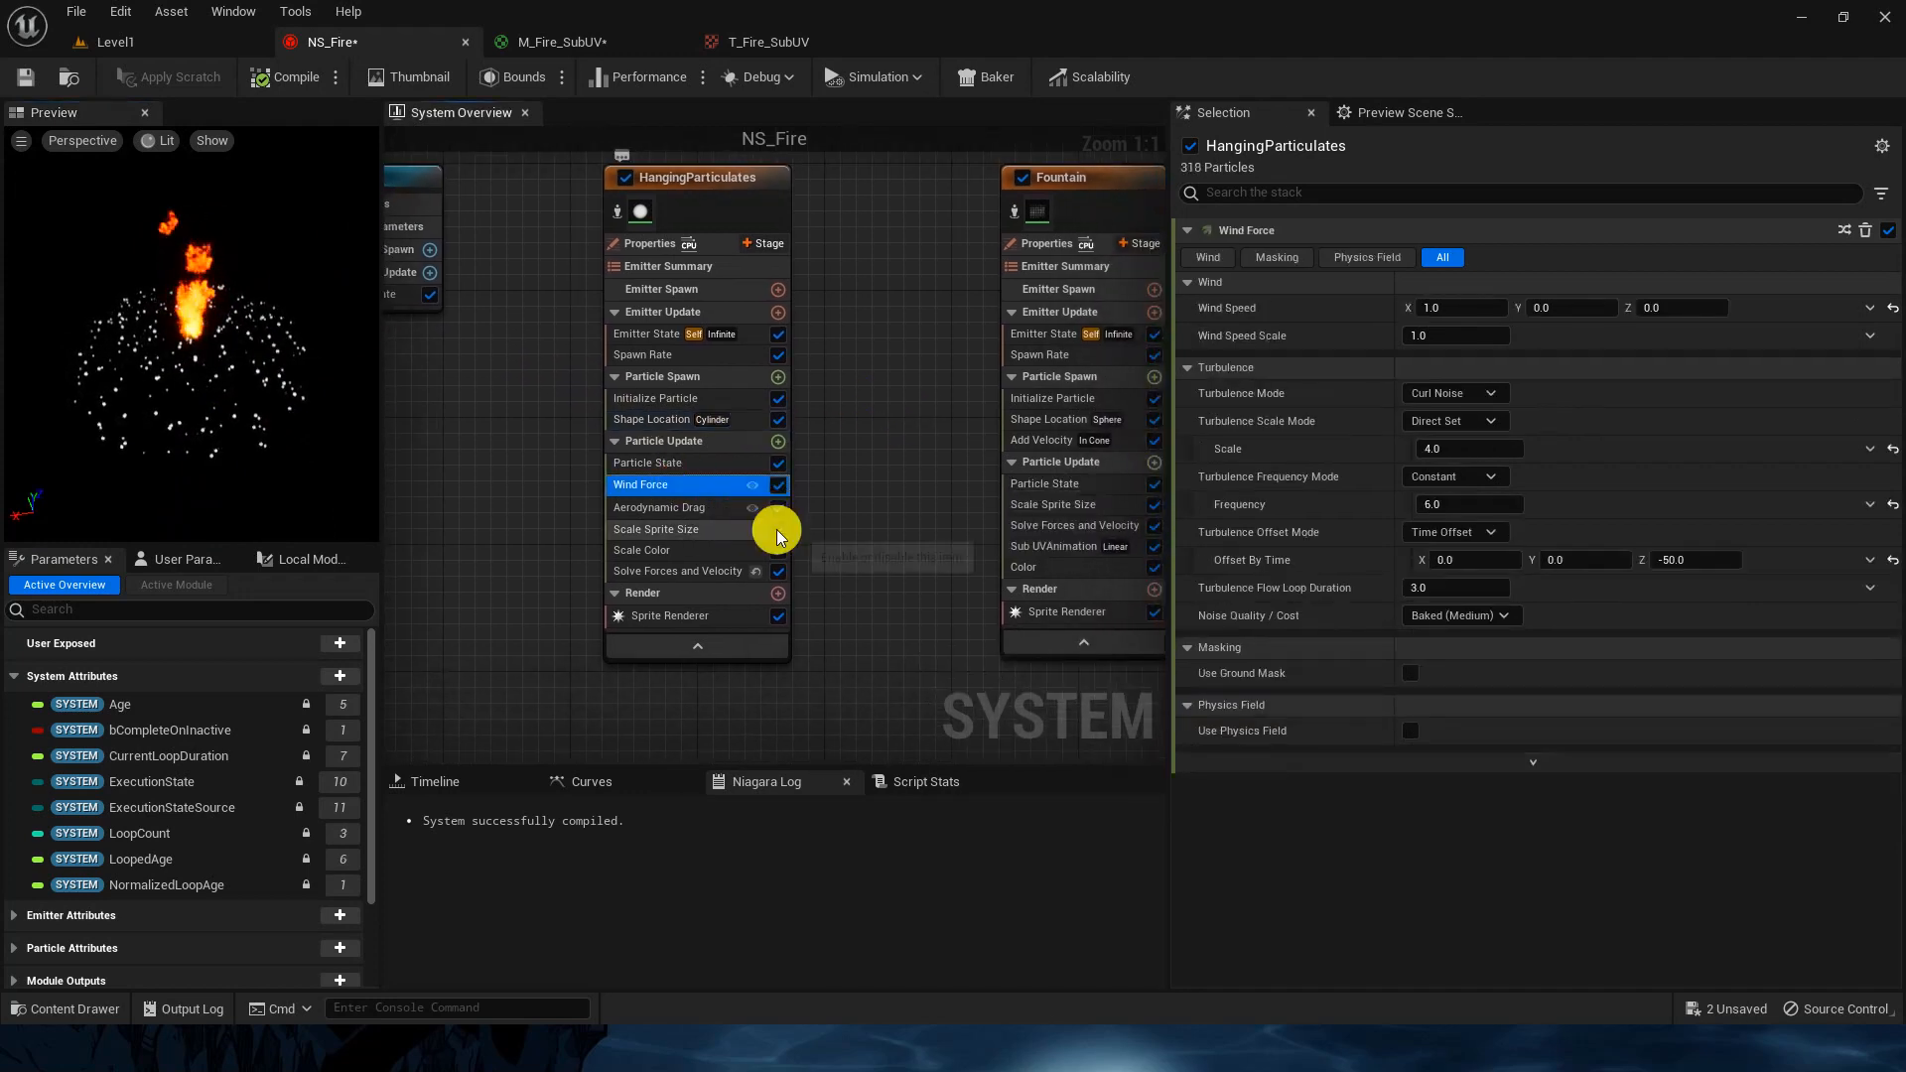
{"action": "key", "text": "Delete"}
{"action": "left_click", "coordinate": [677, 483]}
{"action": "key", "text": "Delete"}
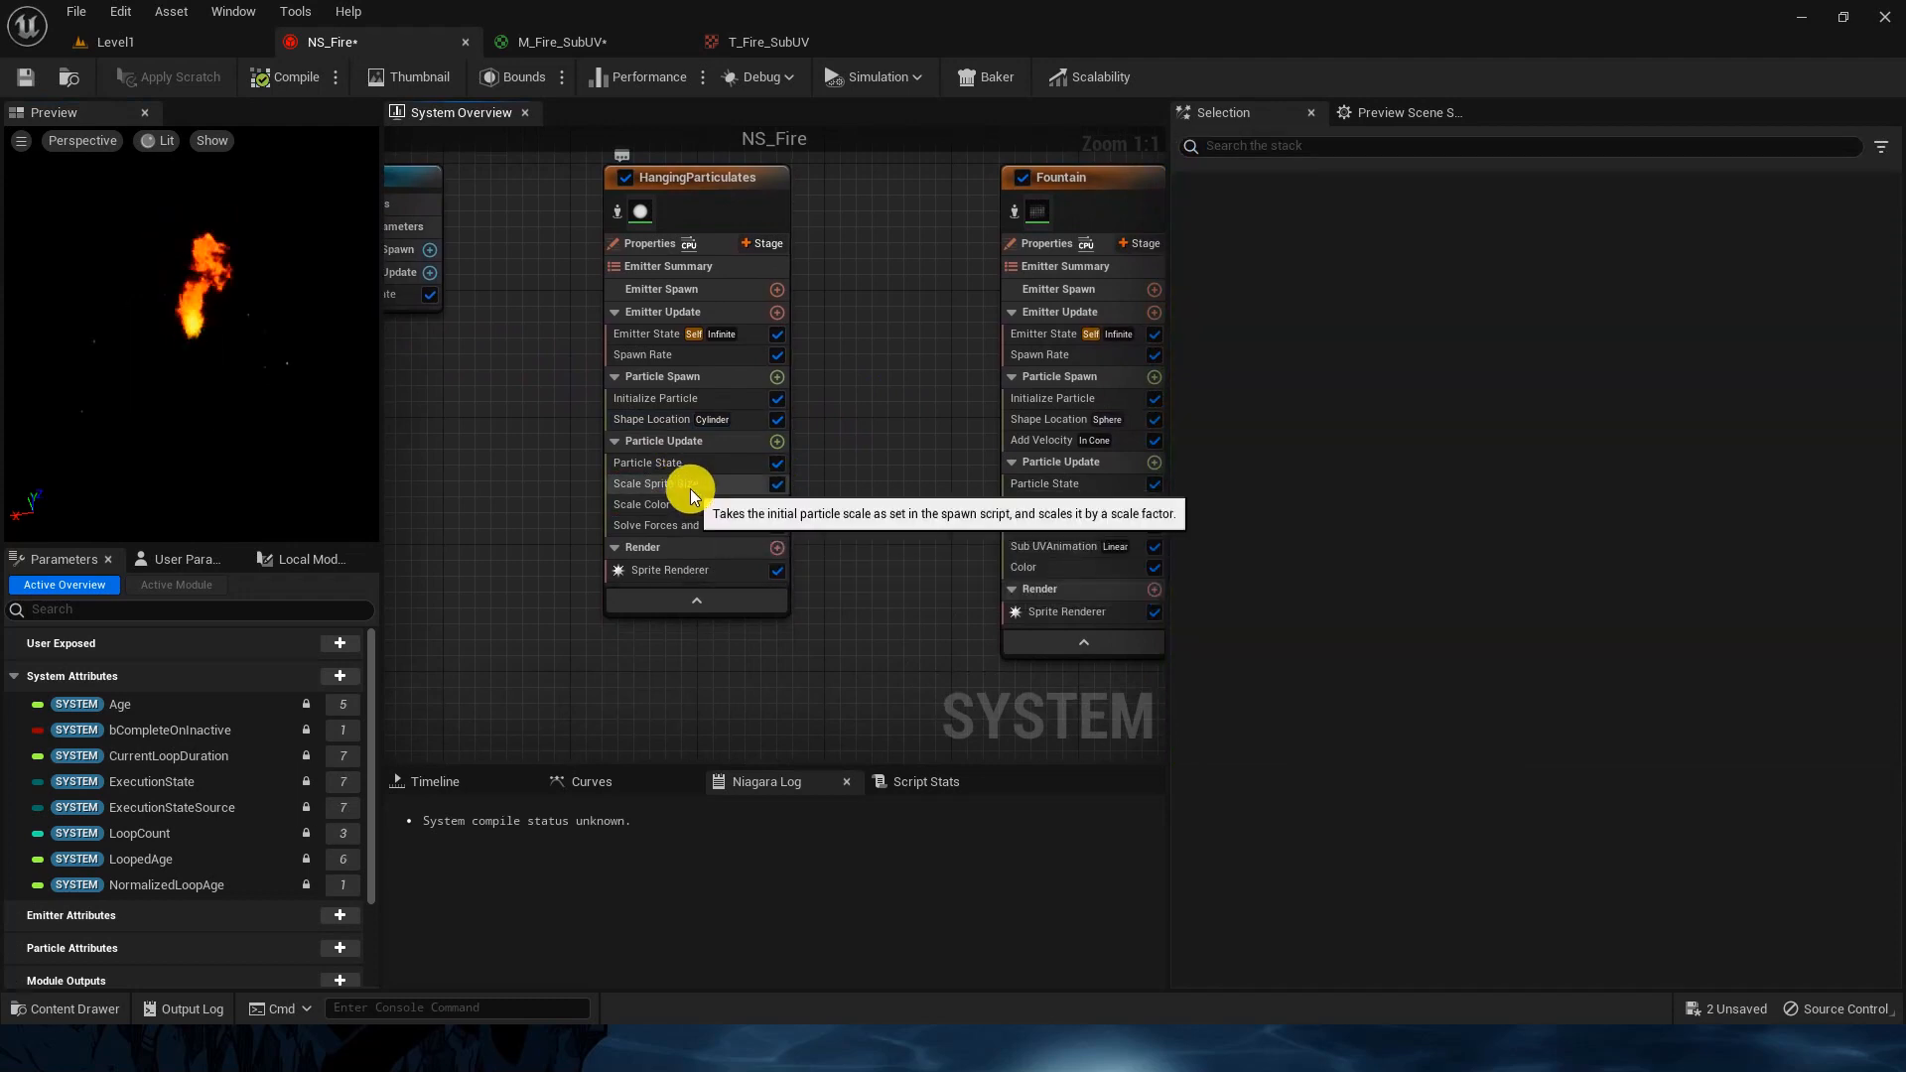
{"action": "left_click", "coordinate": [713, 514]}
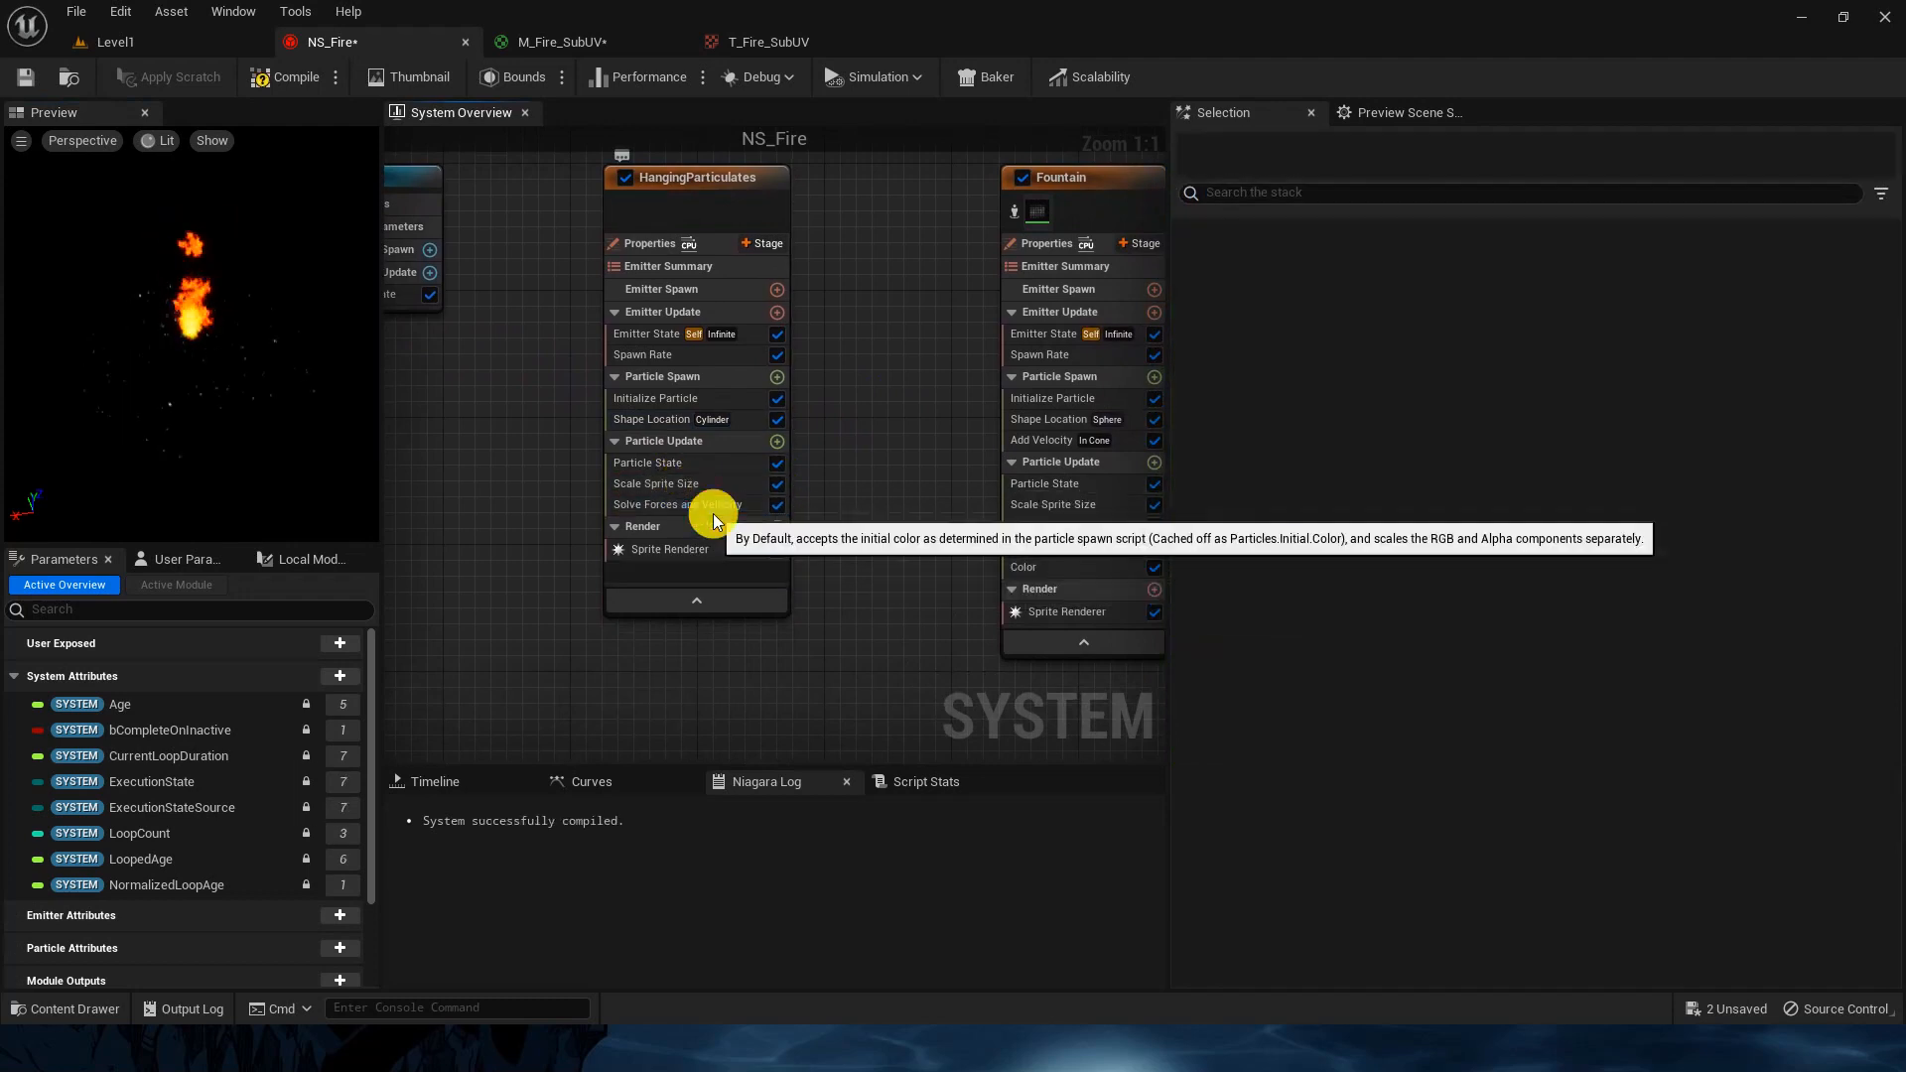
{"action": "key", "text": "Delete"}
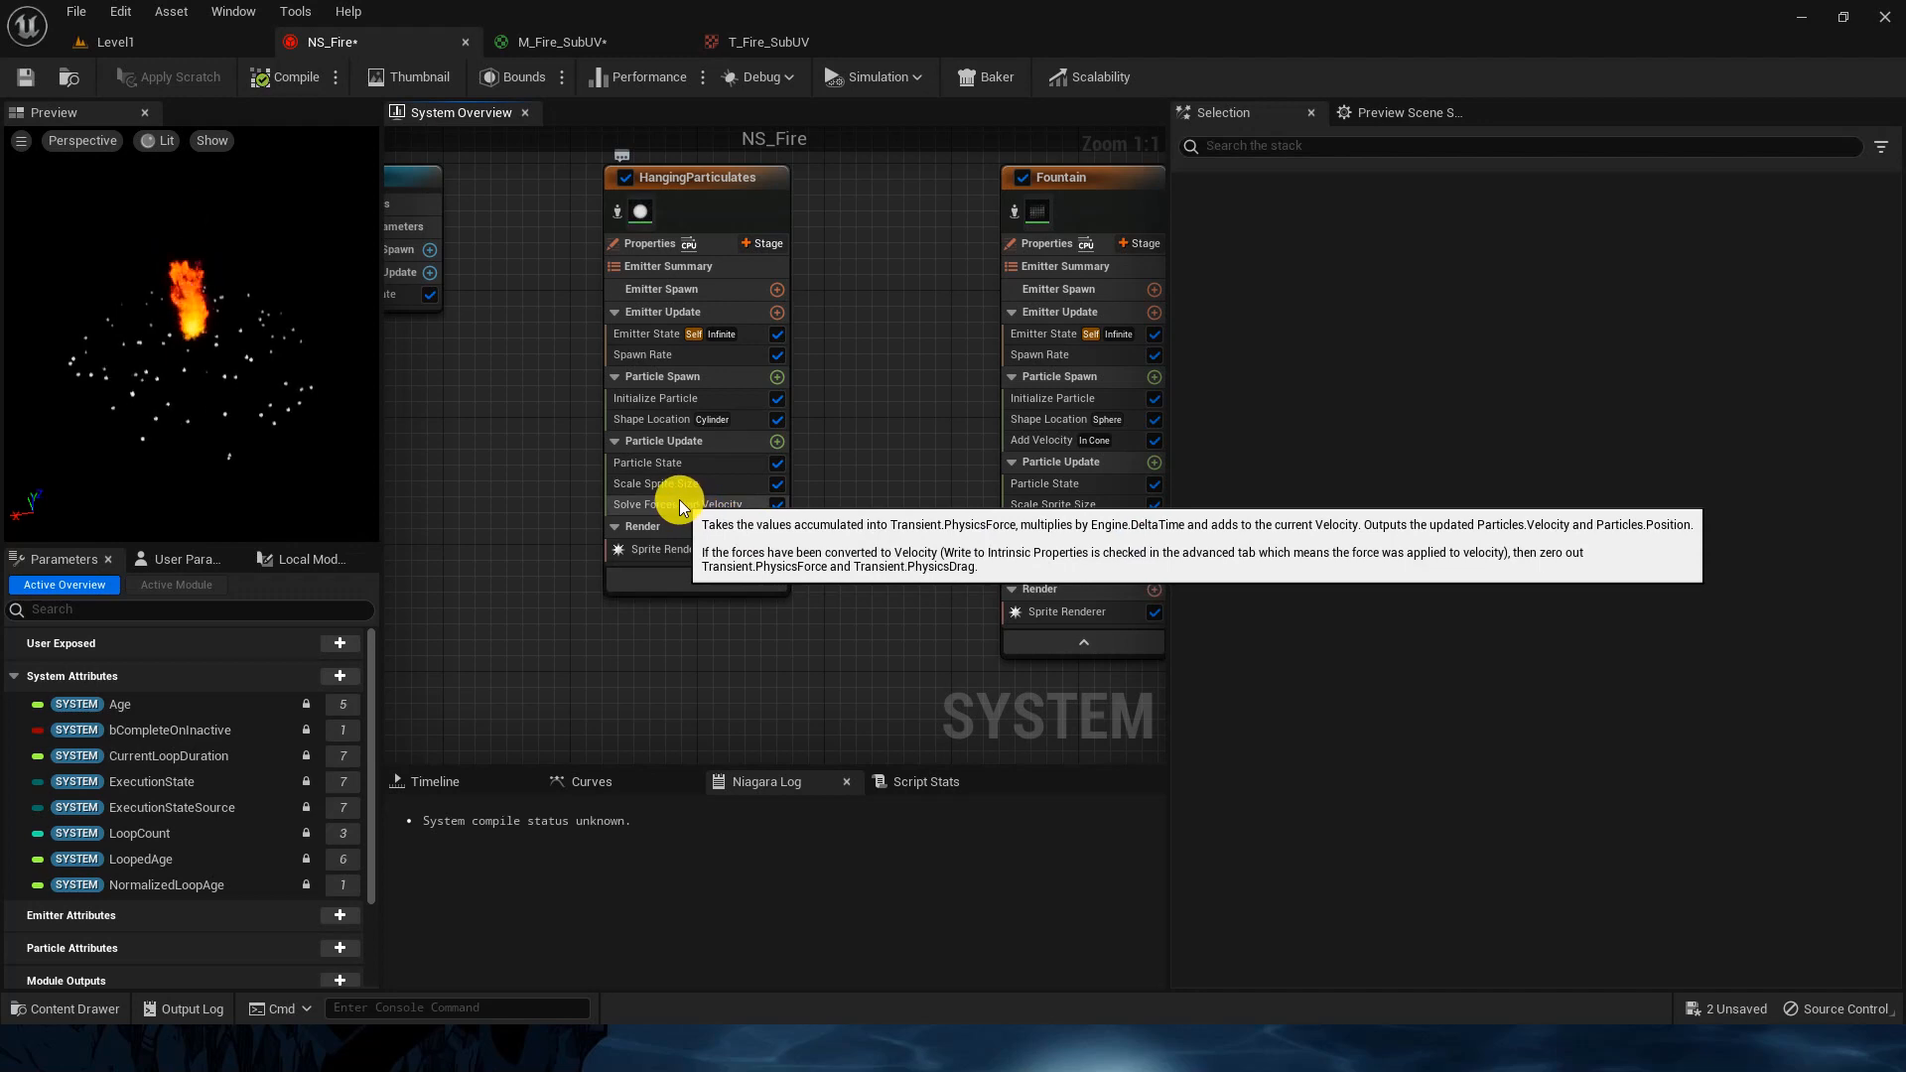
{"action": "left_click", "coordinate": [678, 500]}
{"action": "key", "text": "Delete"}
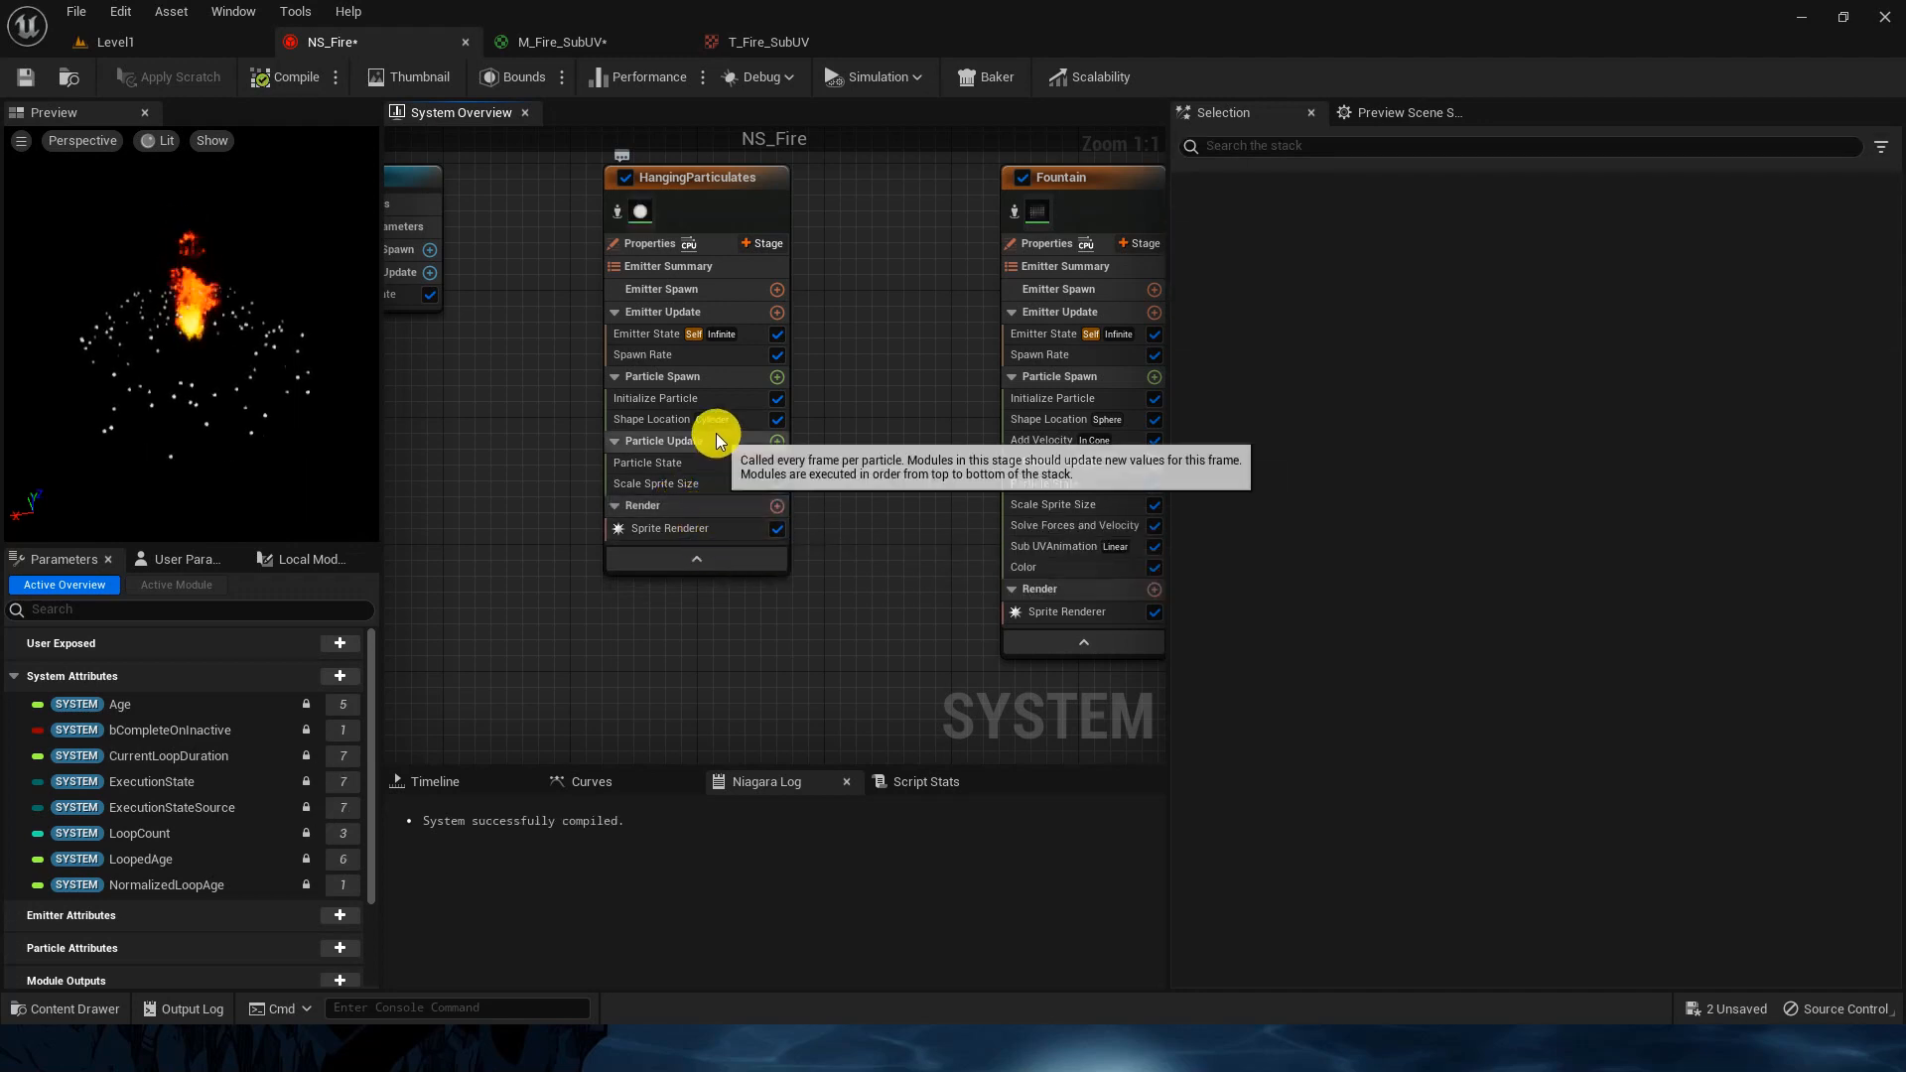
Step: Set the HangingParticulates Spawn Rate to 20 and the alpha of its Initialize Particle color to 0
{"action": "left_click", "coordinate": [693, 355]}
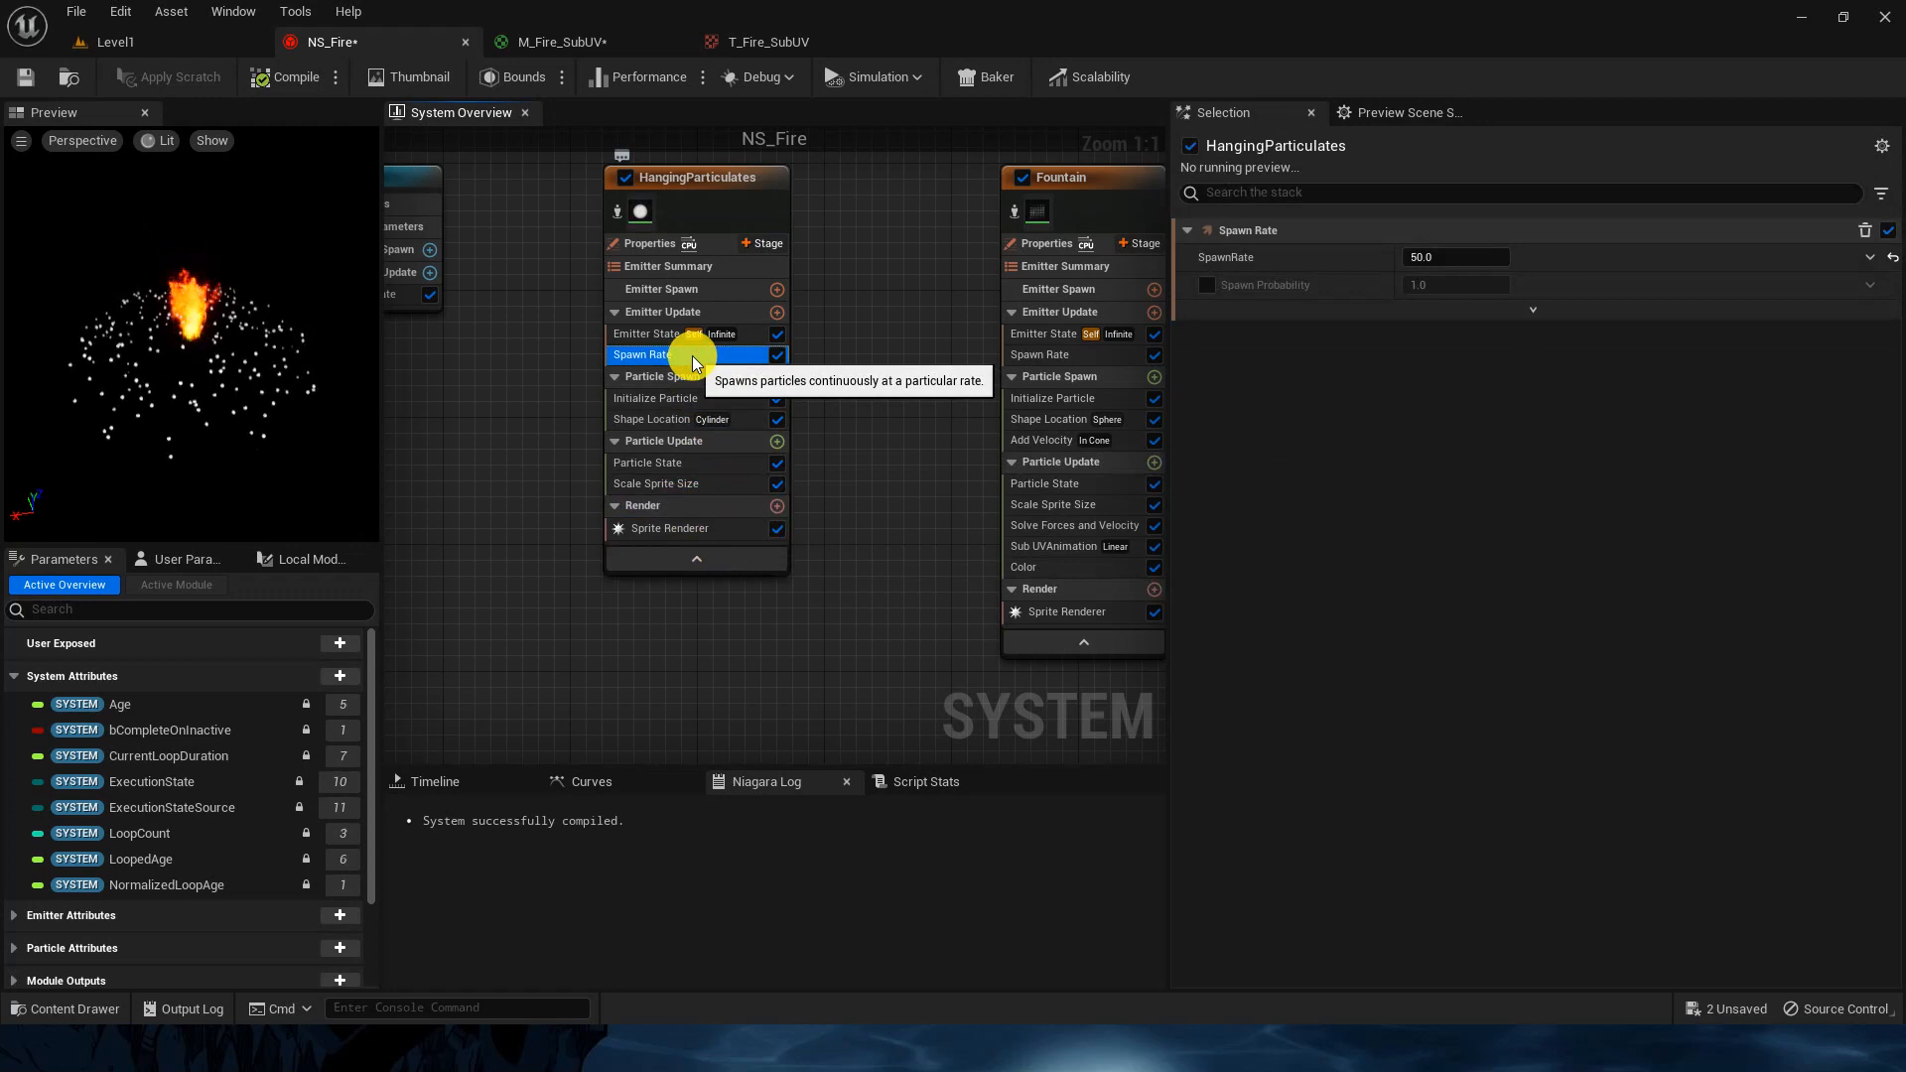
{"action": "left_click", "coordinate": [1457, 259]}
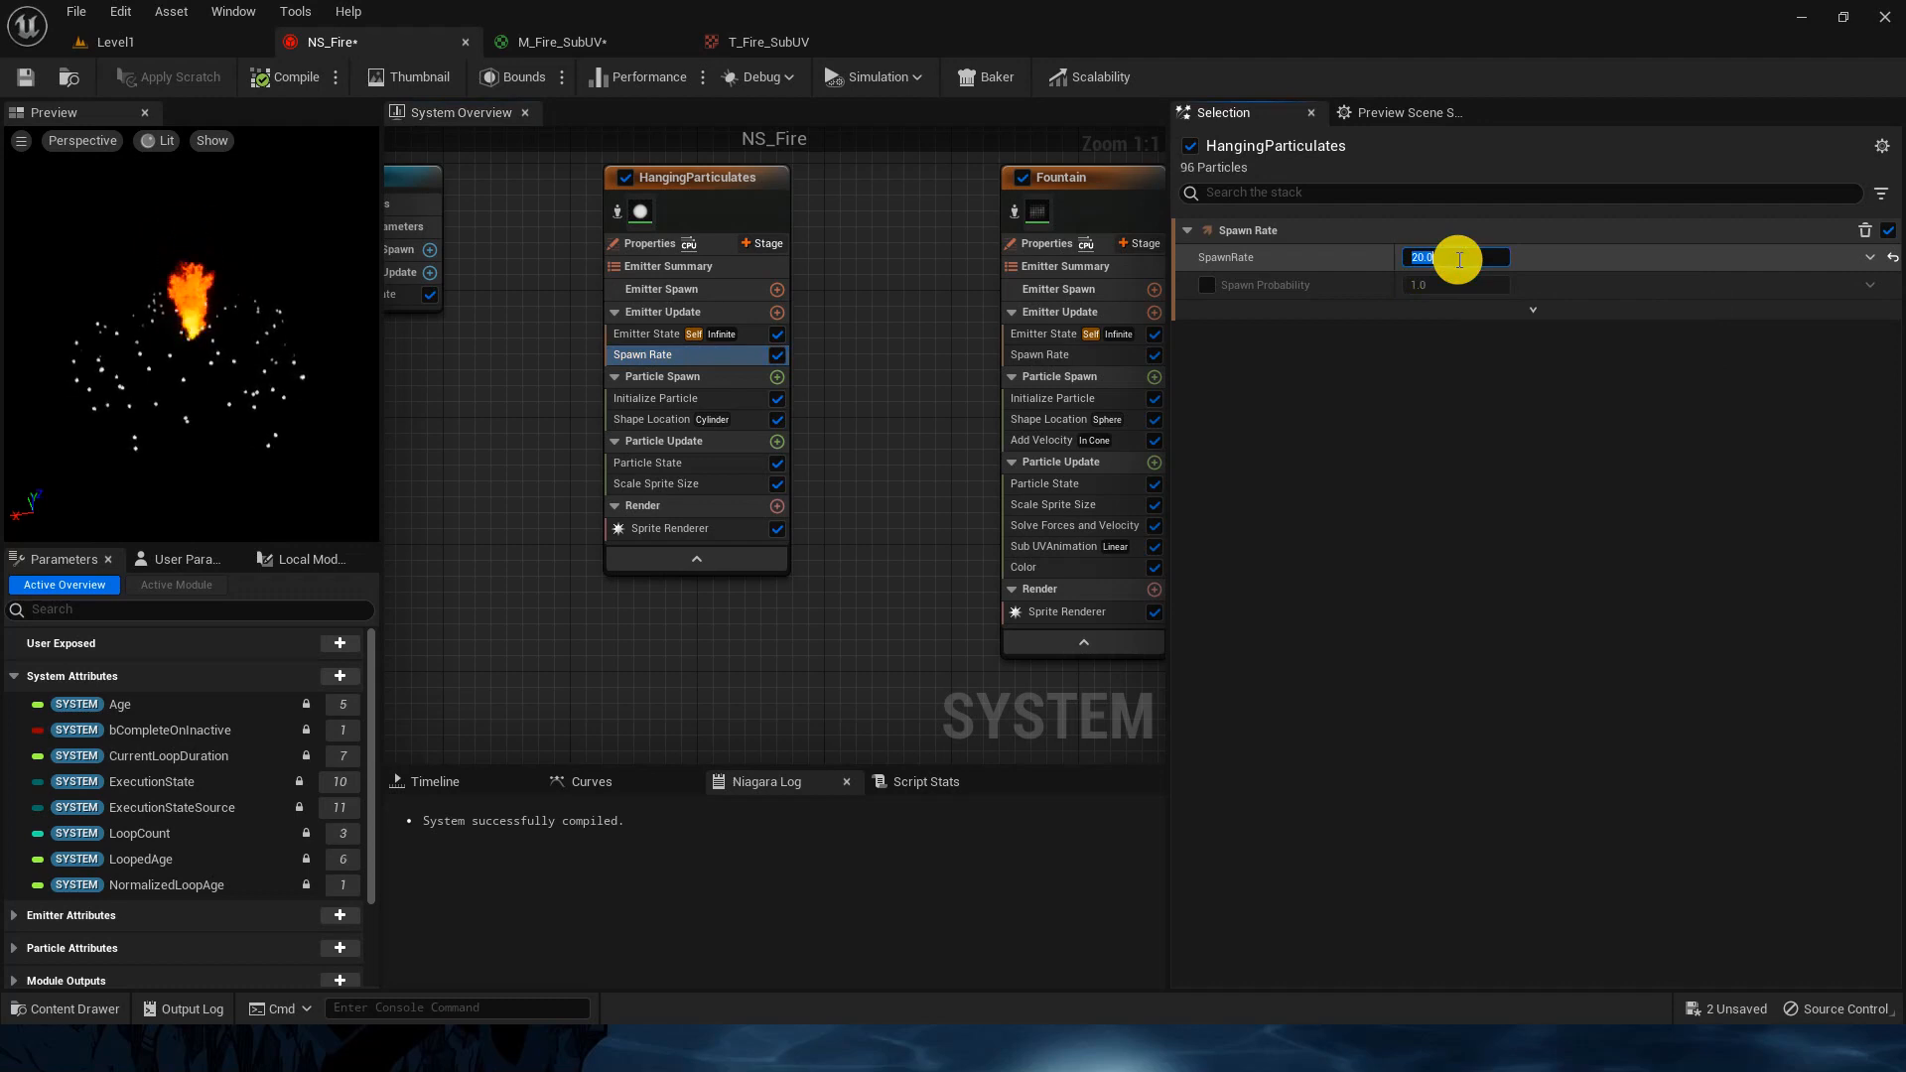
{"action": "left_click", "coordinate": [707, 401]}
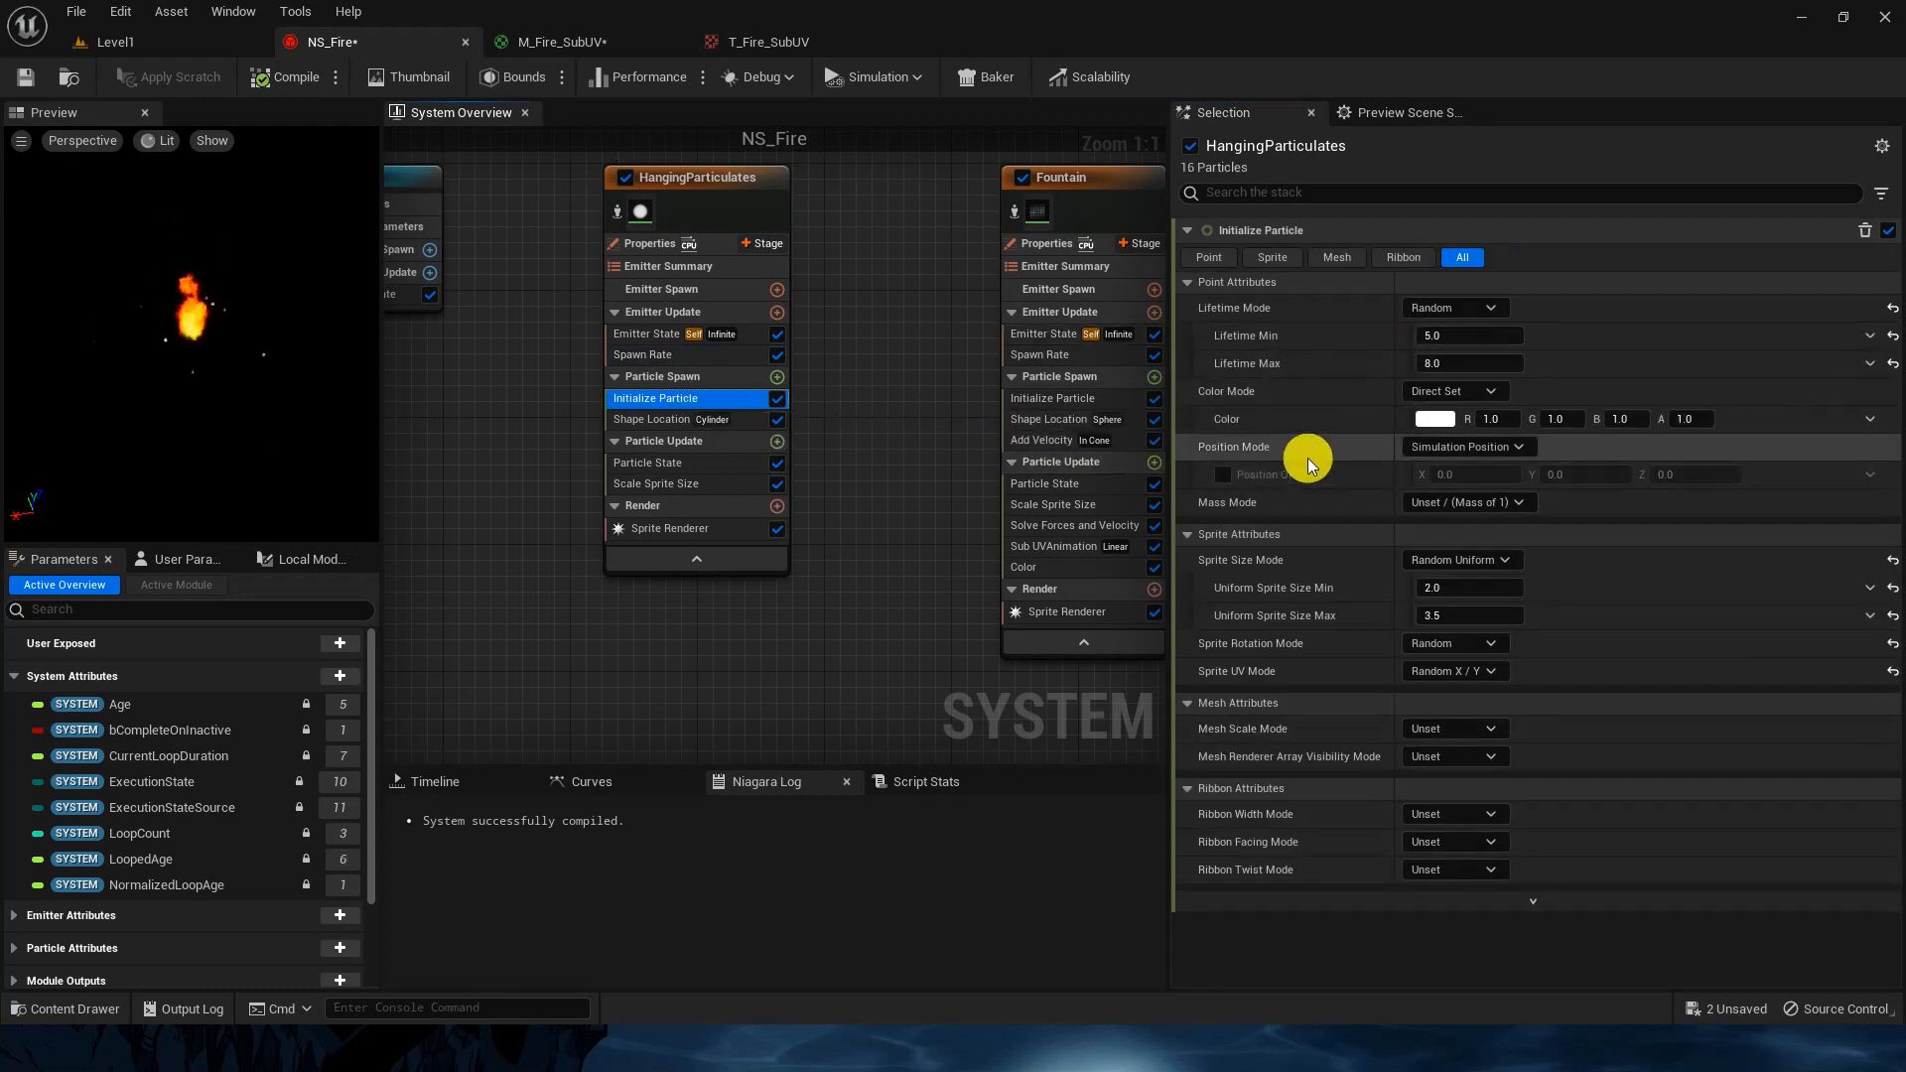
{"action": "left_click", "coordinate": [1690, 421]}
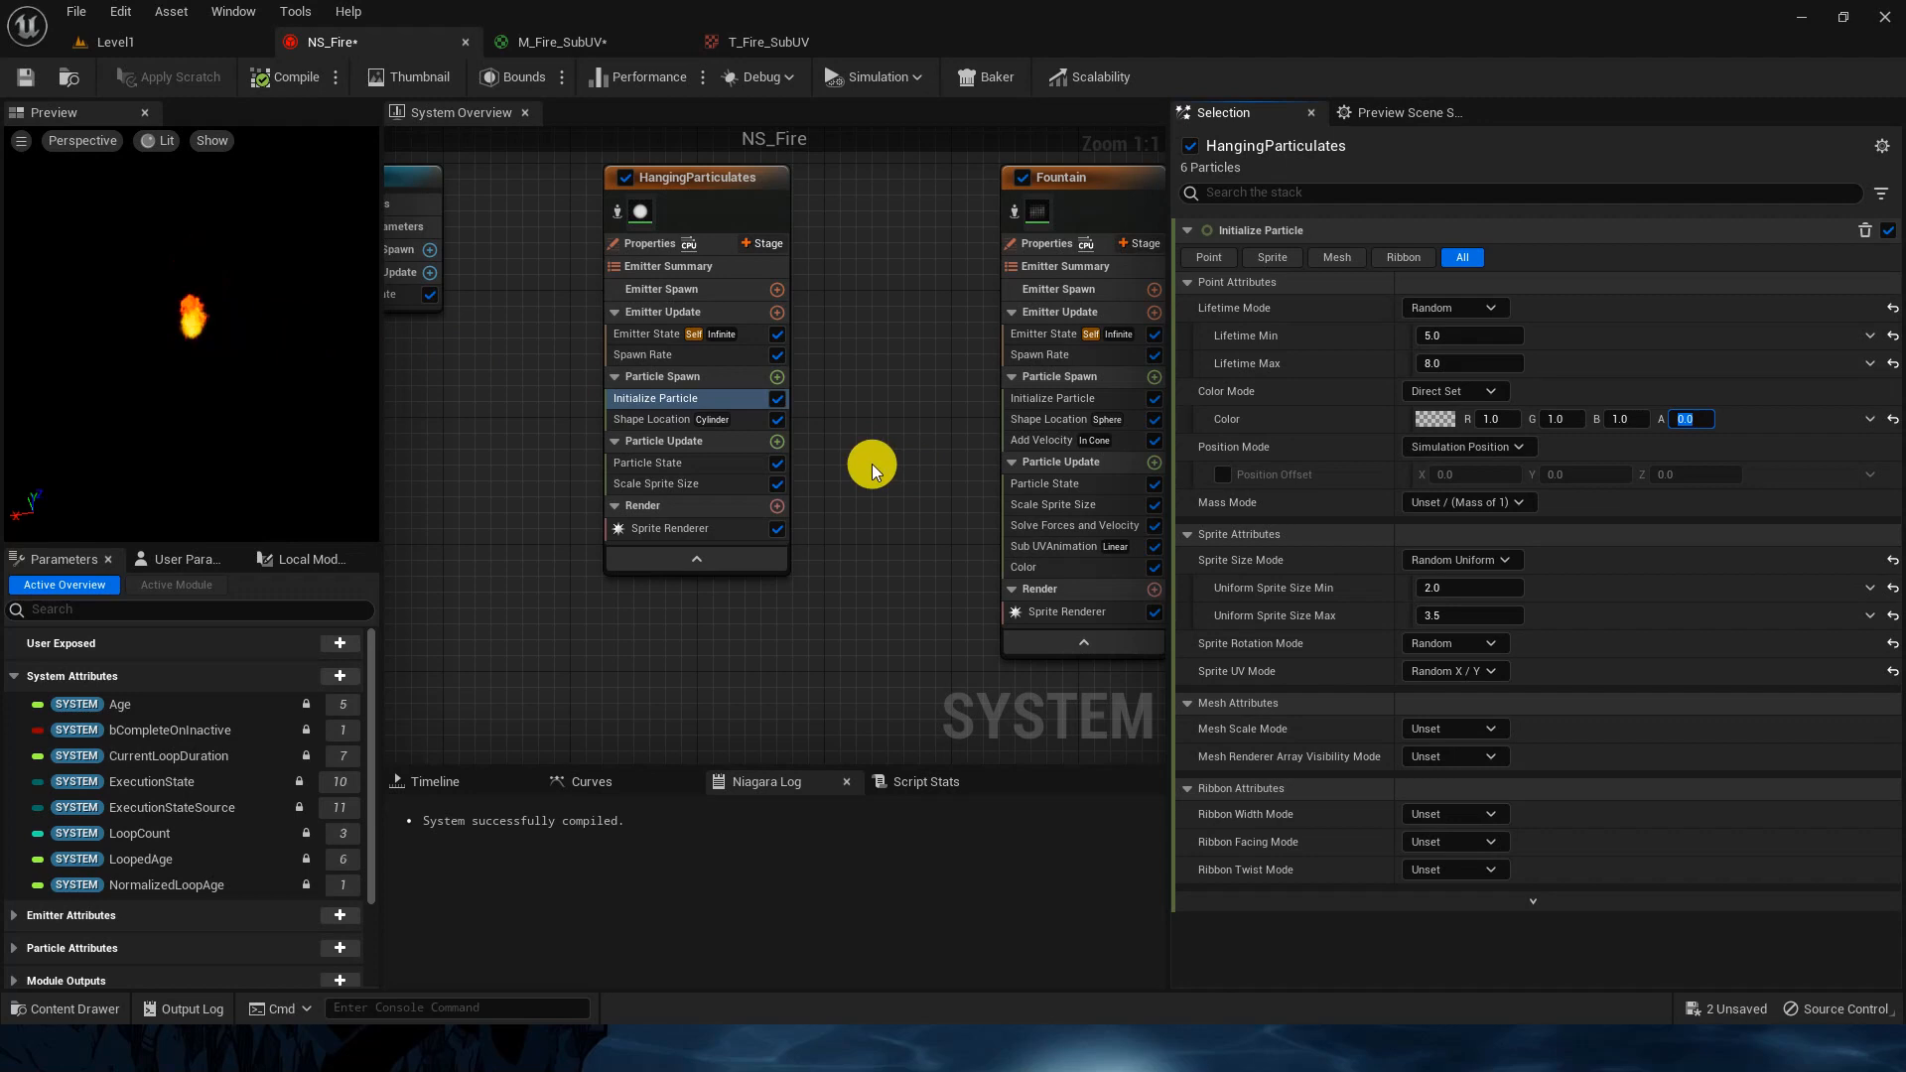
Step: Add a Generate Location Event module to the Particle Update group of the HangingParticulates emitter
{"action": "left_click", "coordinate": [765, 245]}
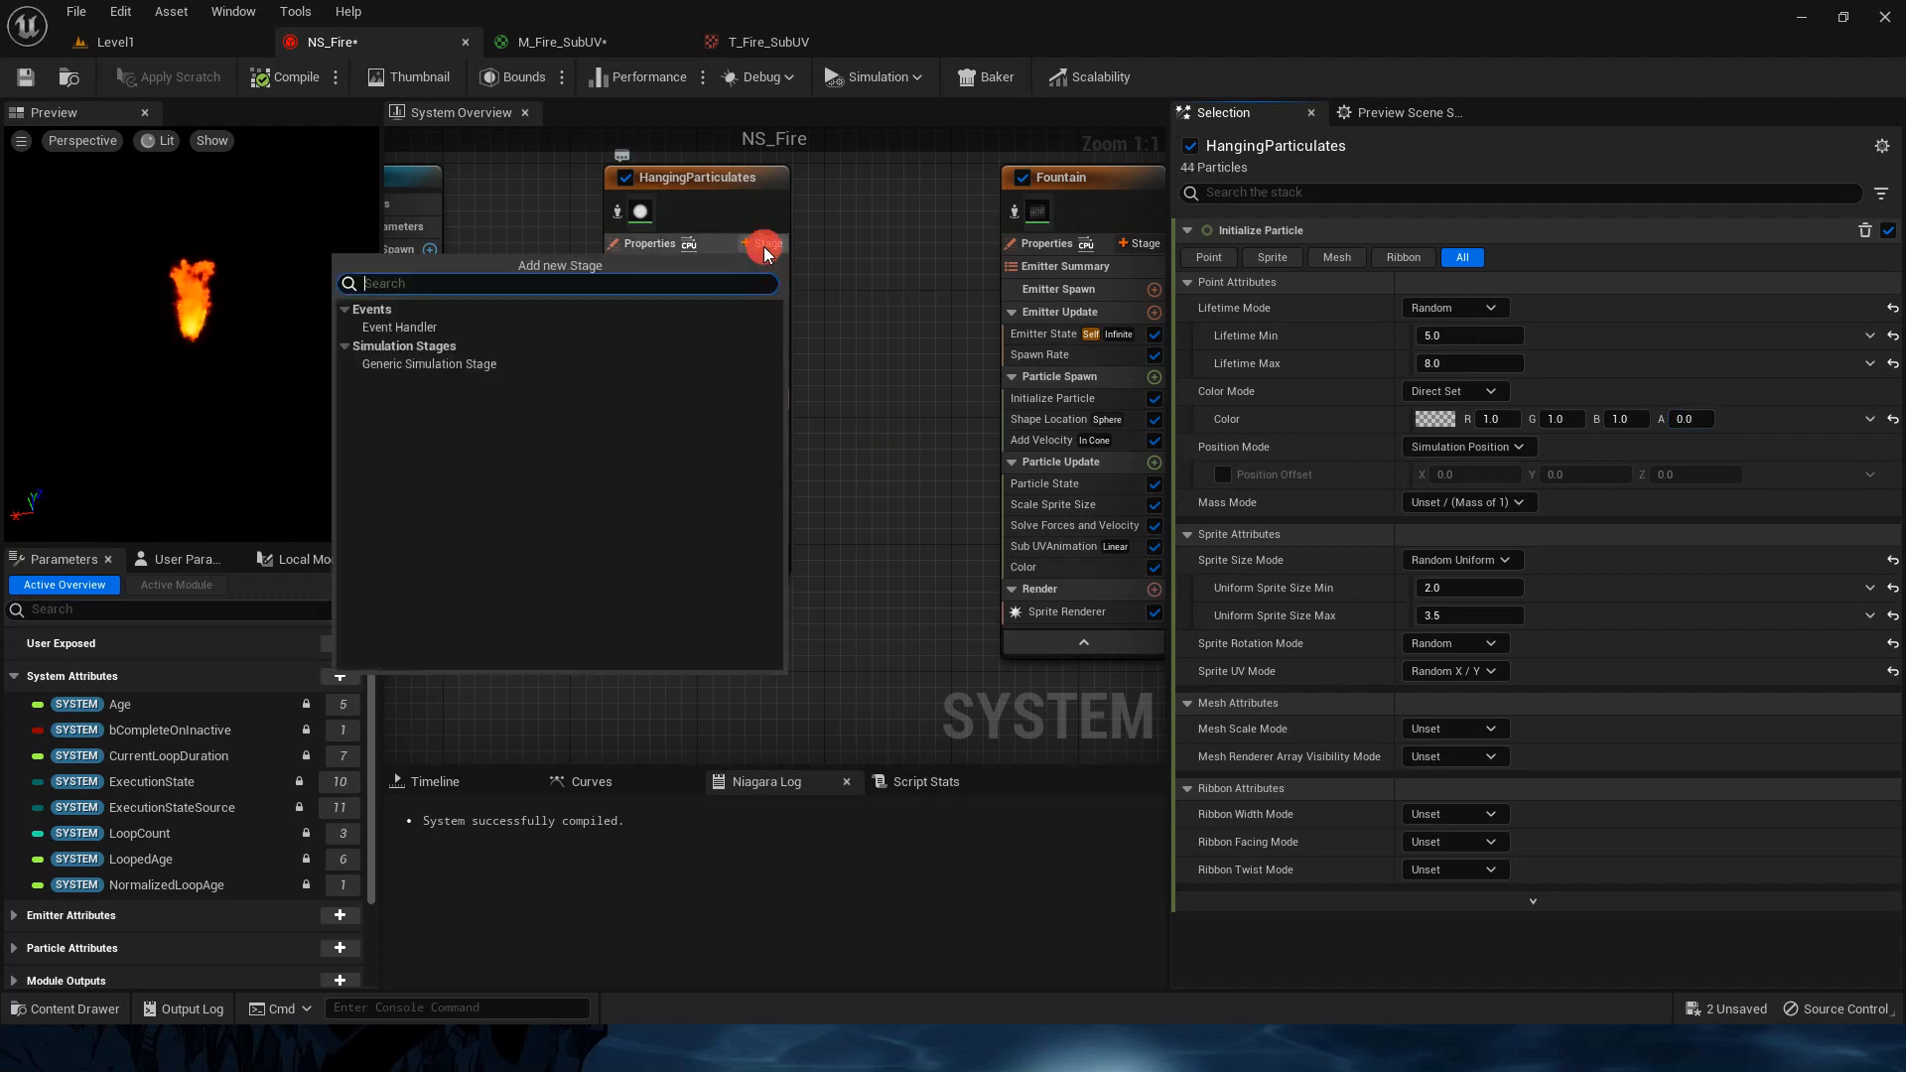
{"action": "mouse_move", "coordinate": [913, 319]}
{"action": "right_mouse_down"}
{"action": "mouse_move", "coordinate": [855, 326]}
{"action": "mouse_move", "coordinate": [879, 335]}
{"action": "right_mouse_up"}
{"action": "left_click", "coordinate": [743, 458]}
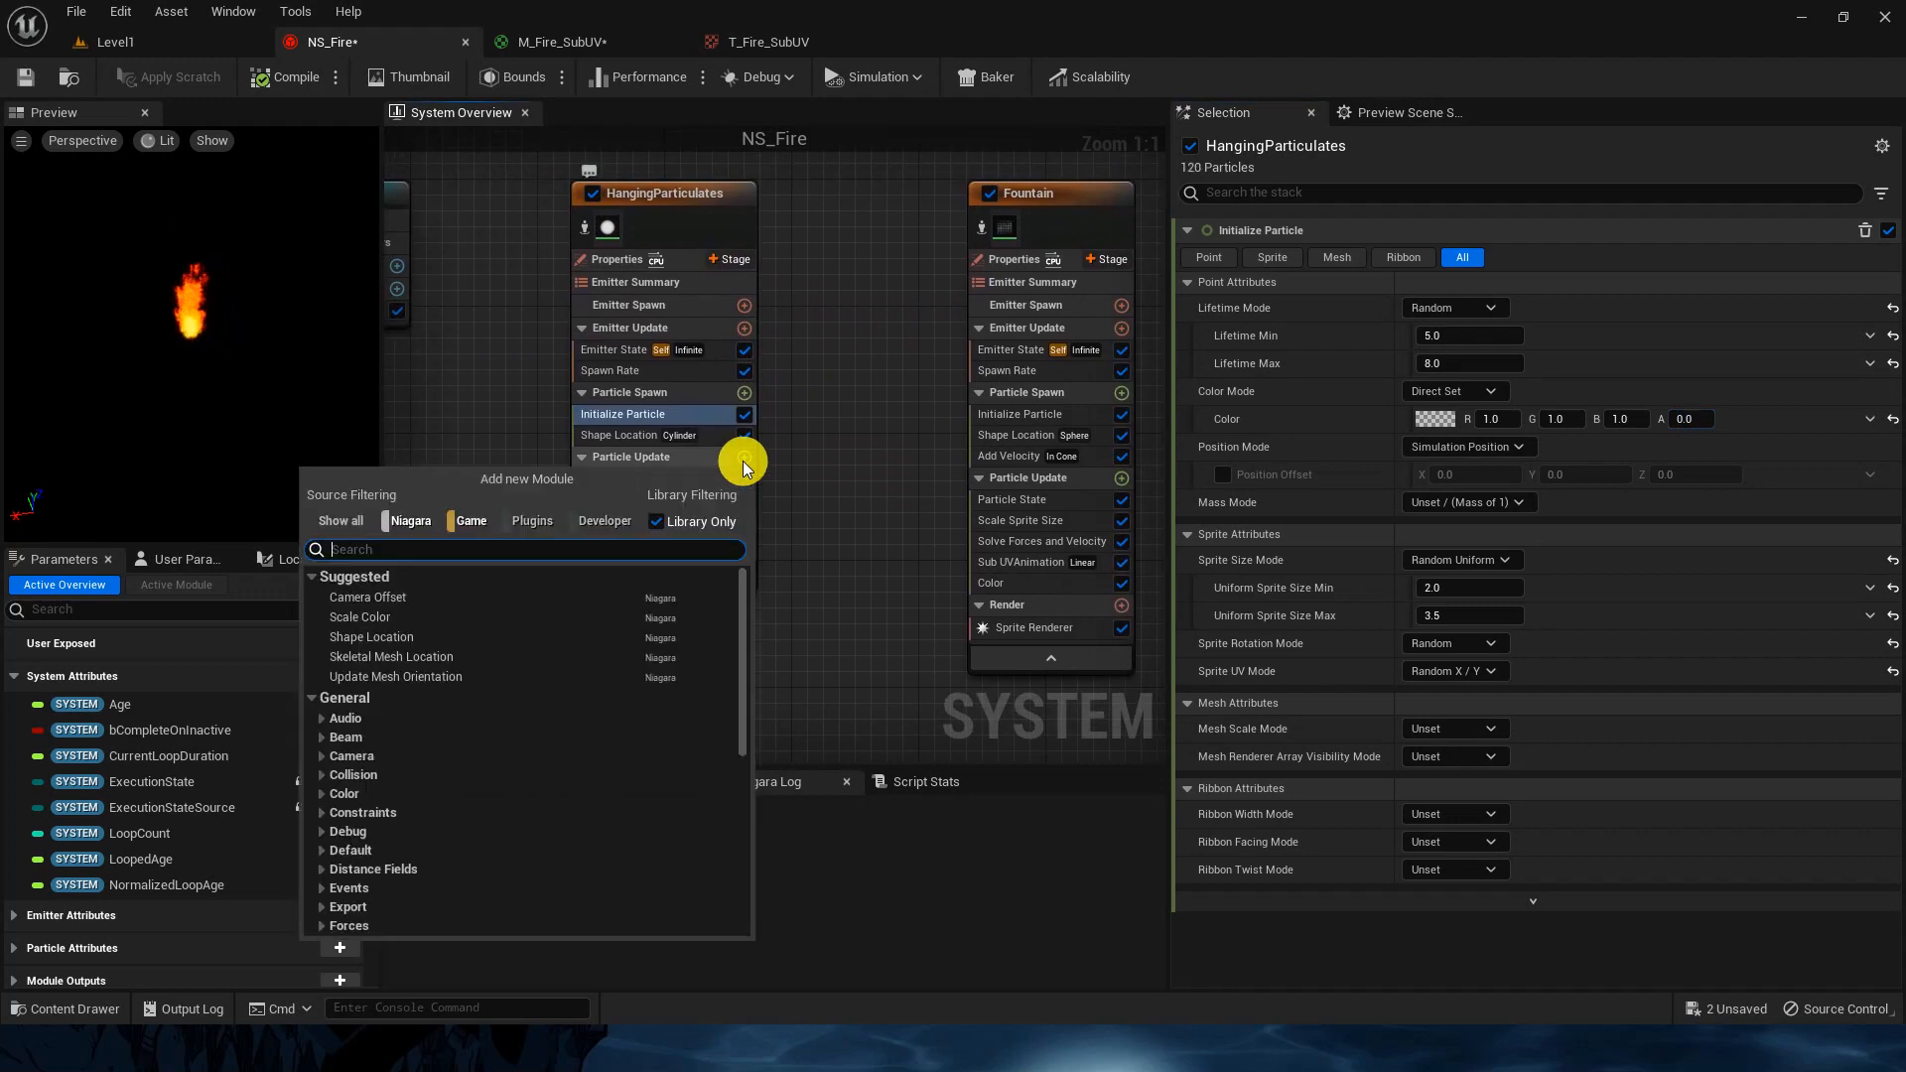
{"action": "type", "text": "generat"}
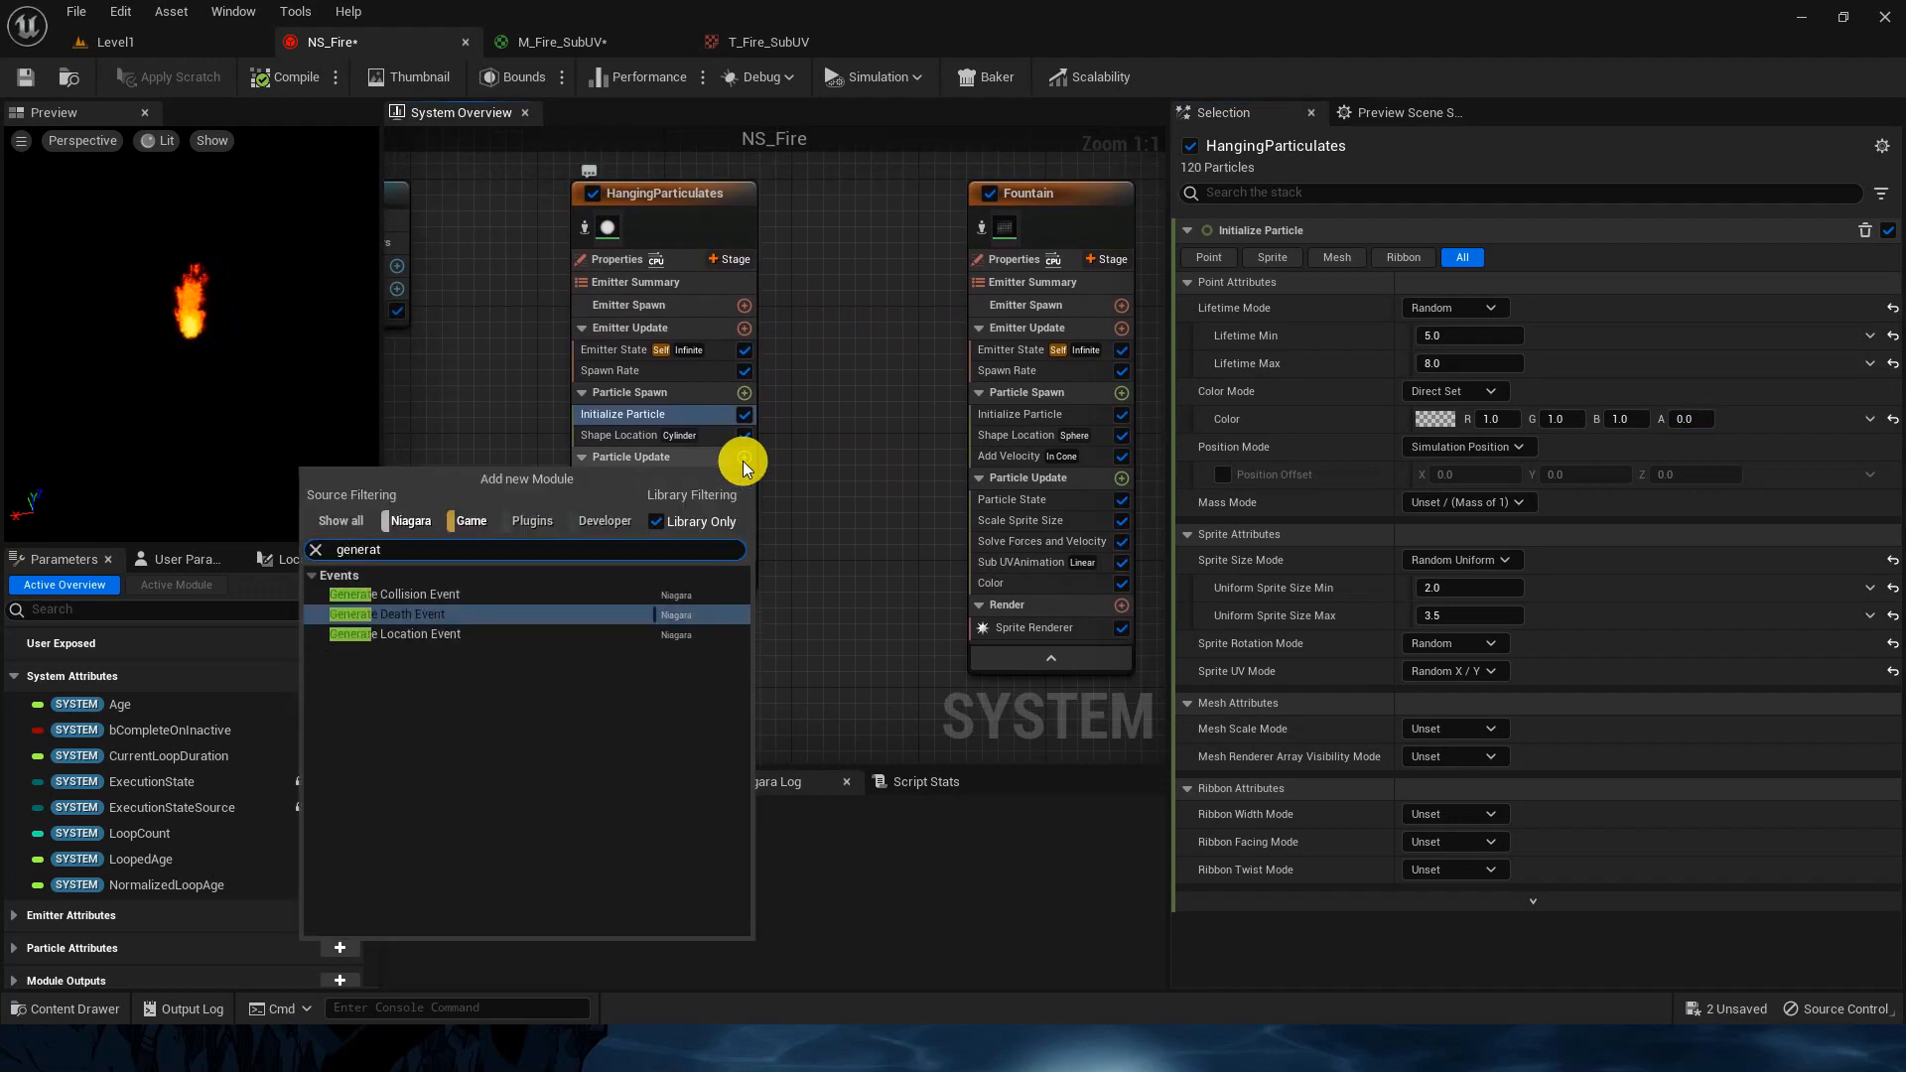
{"action": "left_click", "coordinate": [480, 634]}
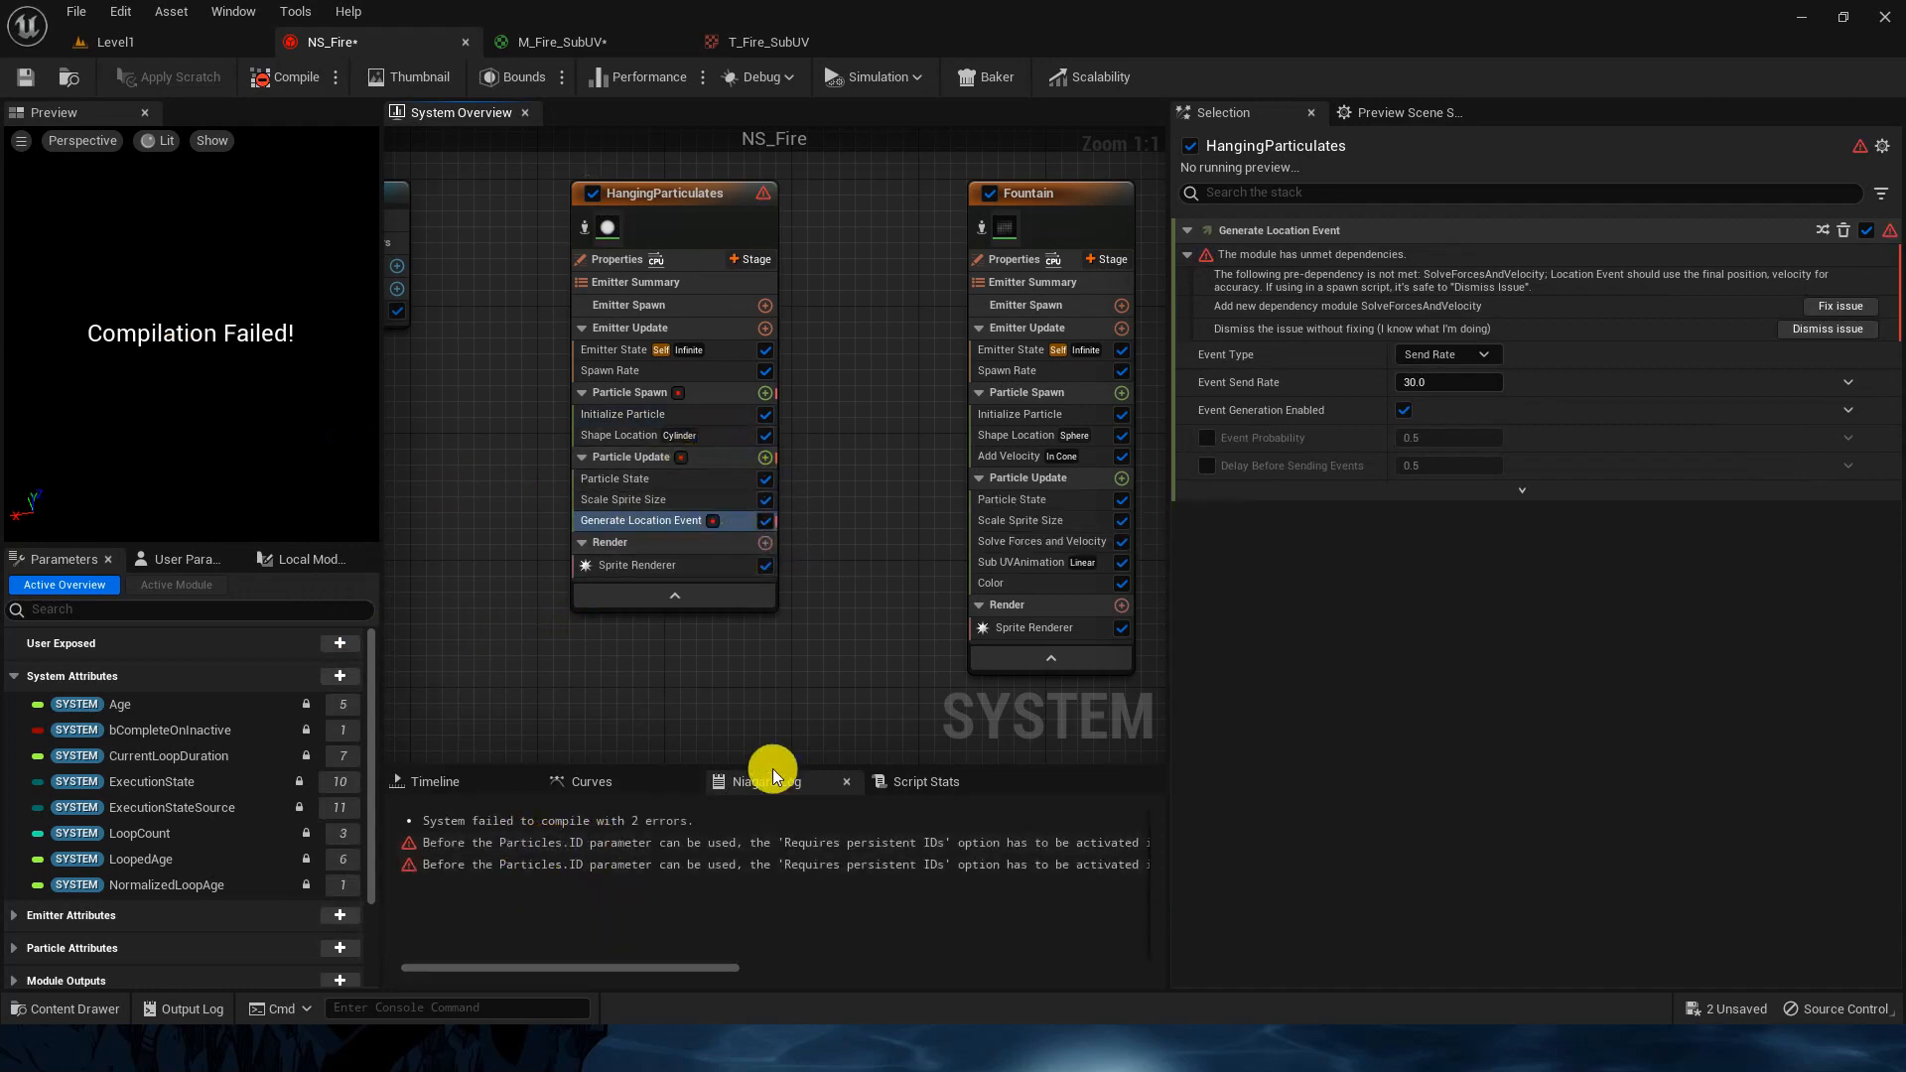
Step: Enable Requires Persistent IDs on HangingParticulates, and add the Solve Forces and Velocity module that Generate Location Event depends on
{"action": "left_click", "coordinate": [697, 196]}
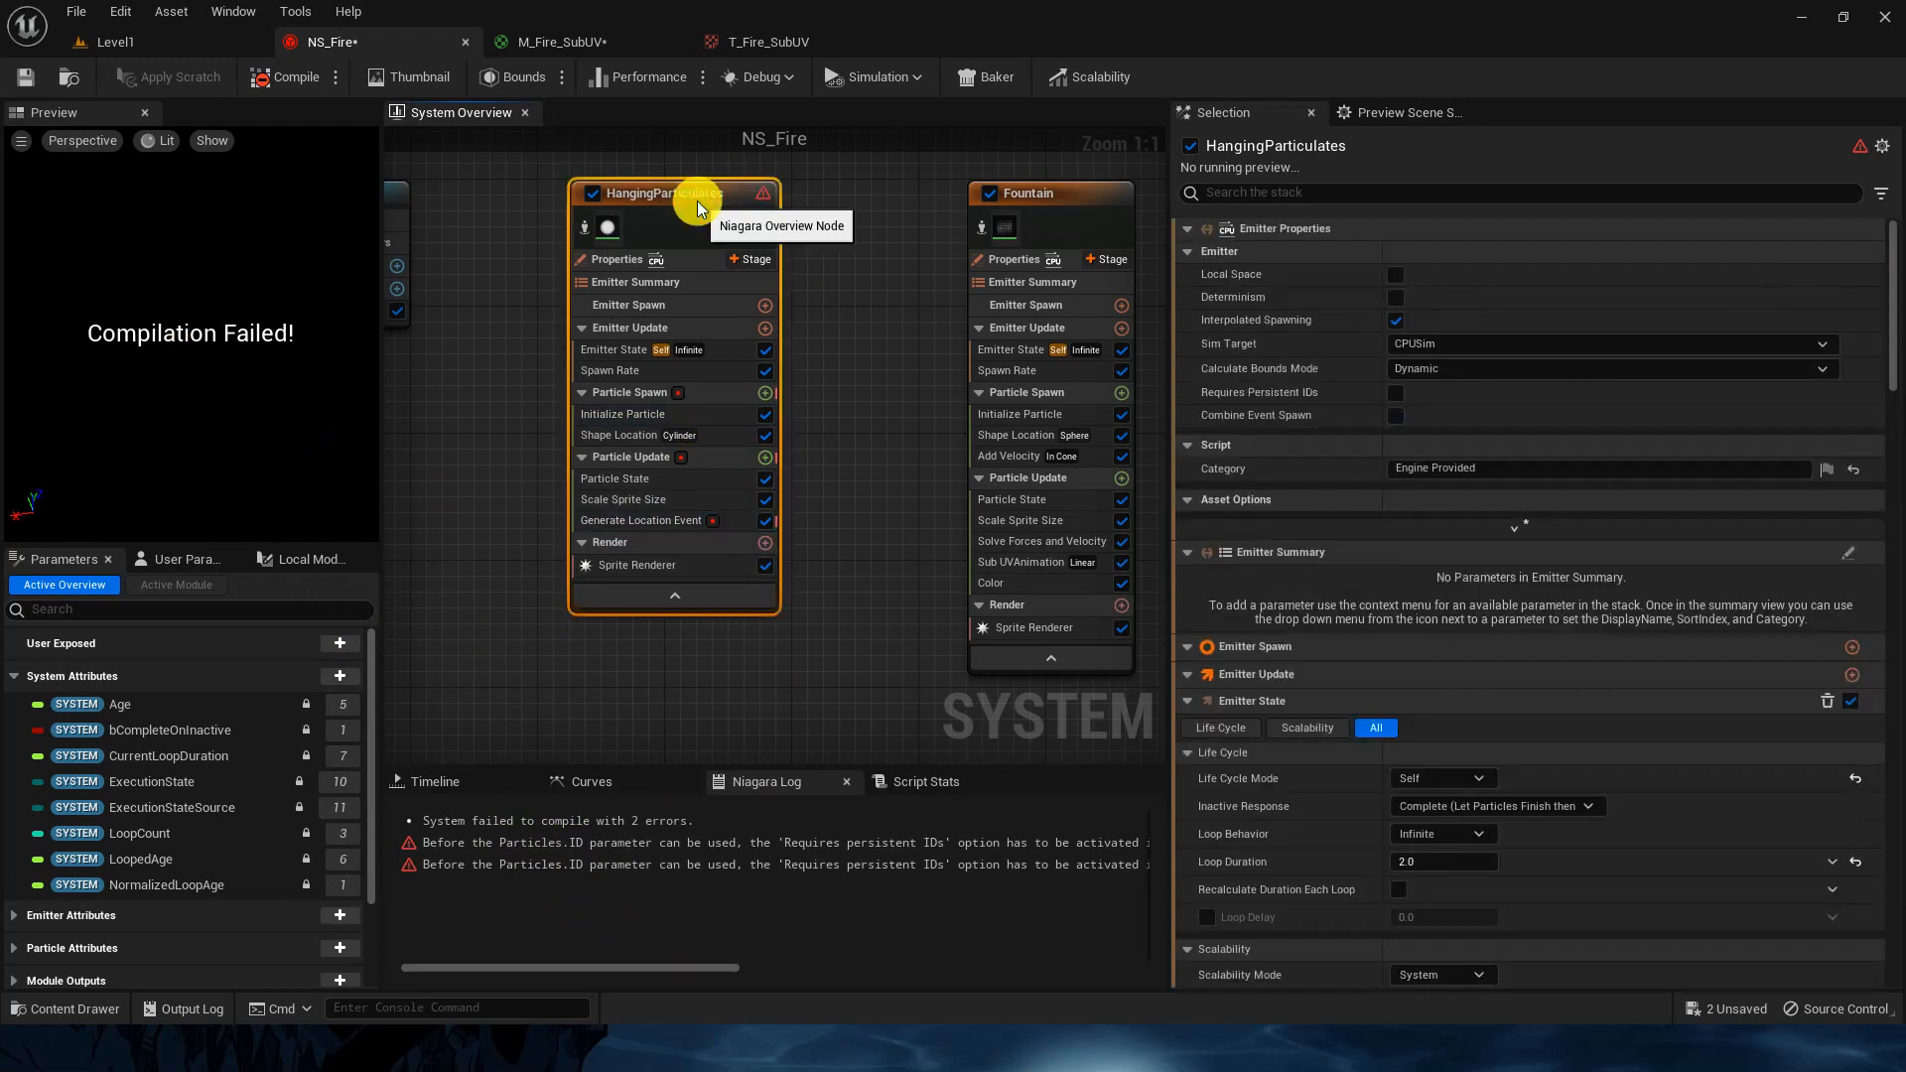
{"action": "left_click", "coordinate": [1396, 393]}
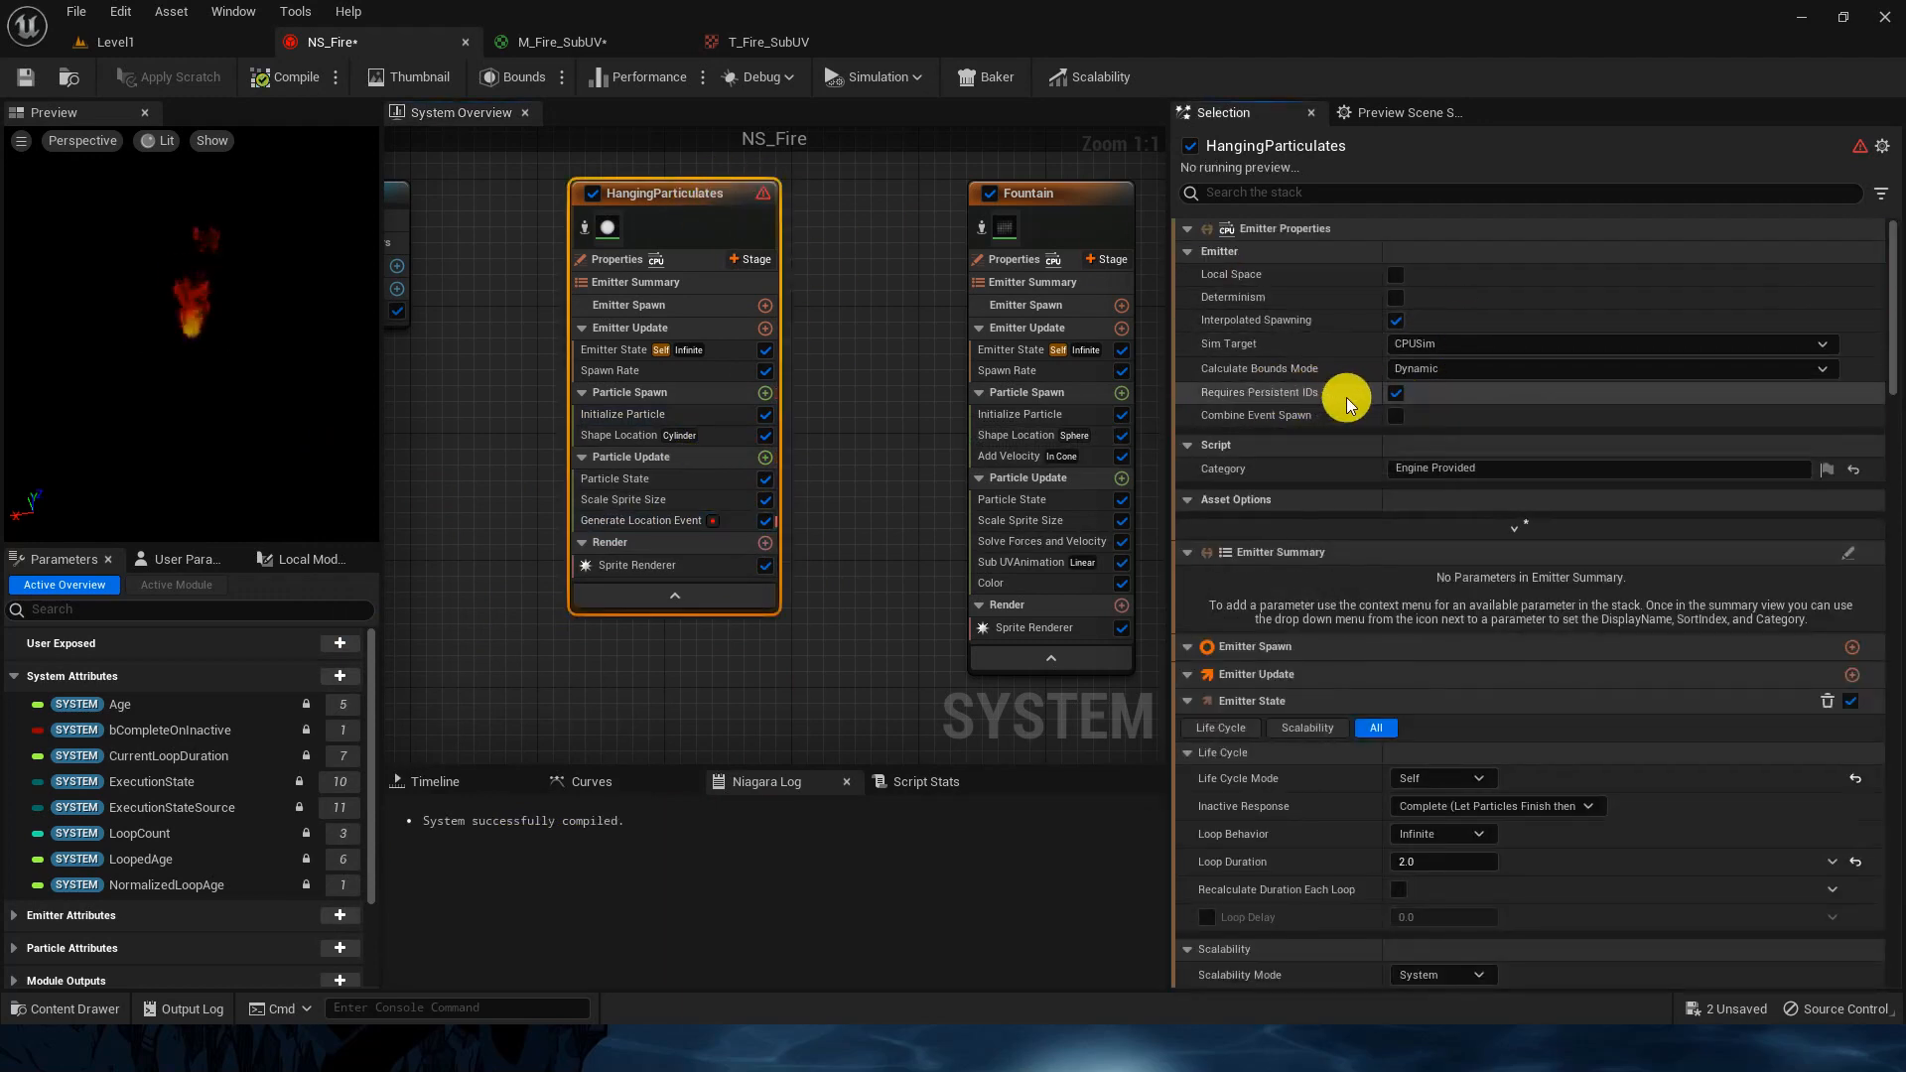
{"action": "left_click", "coordinate": [26, 77]}
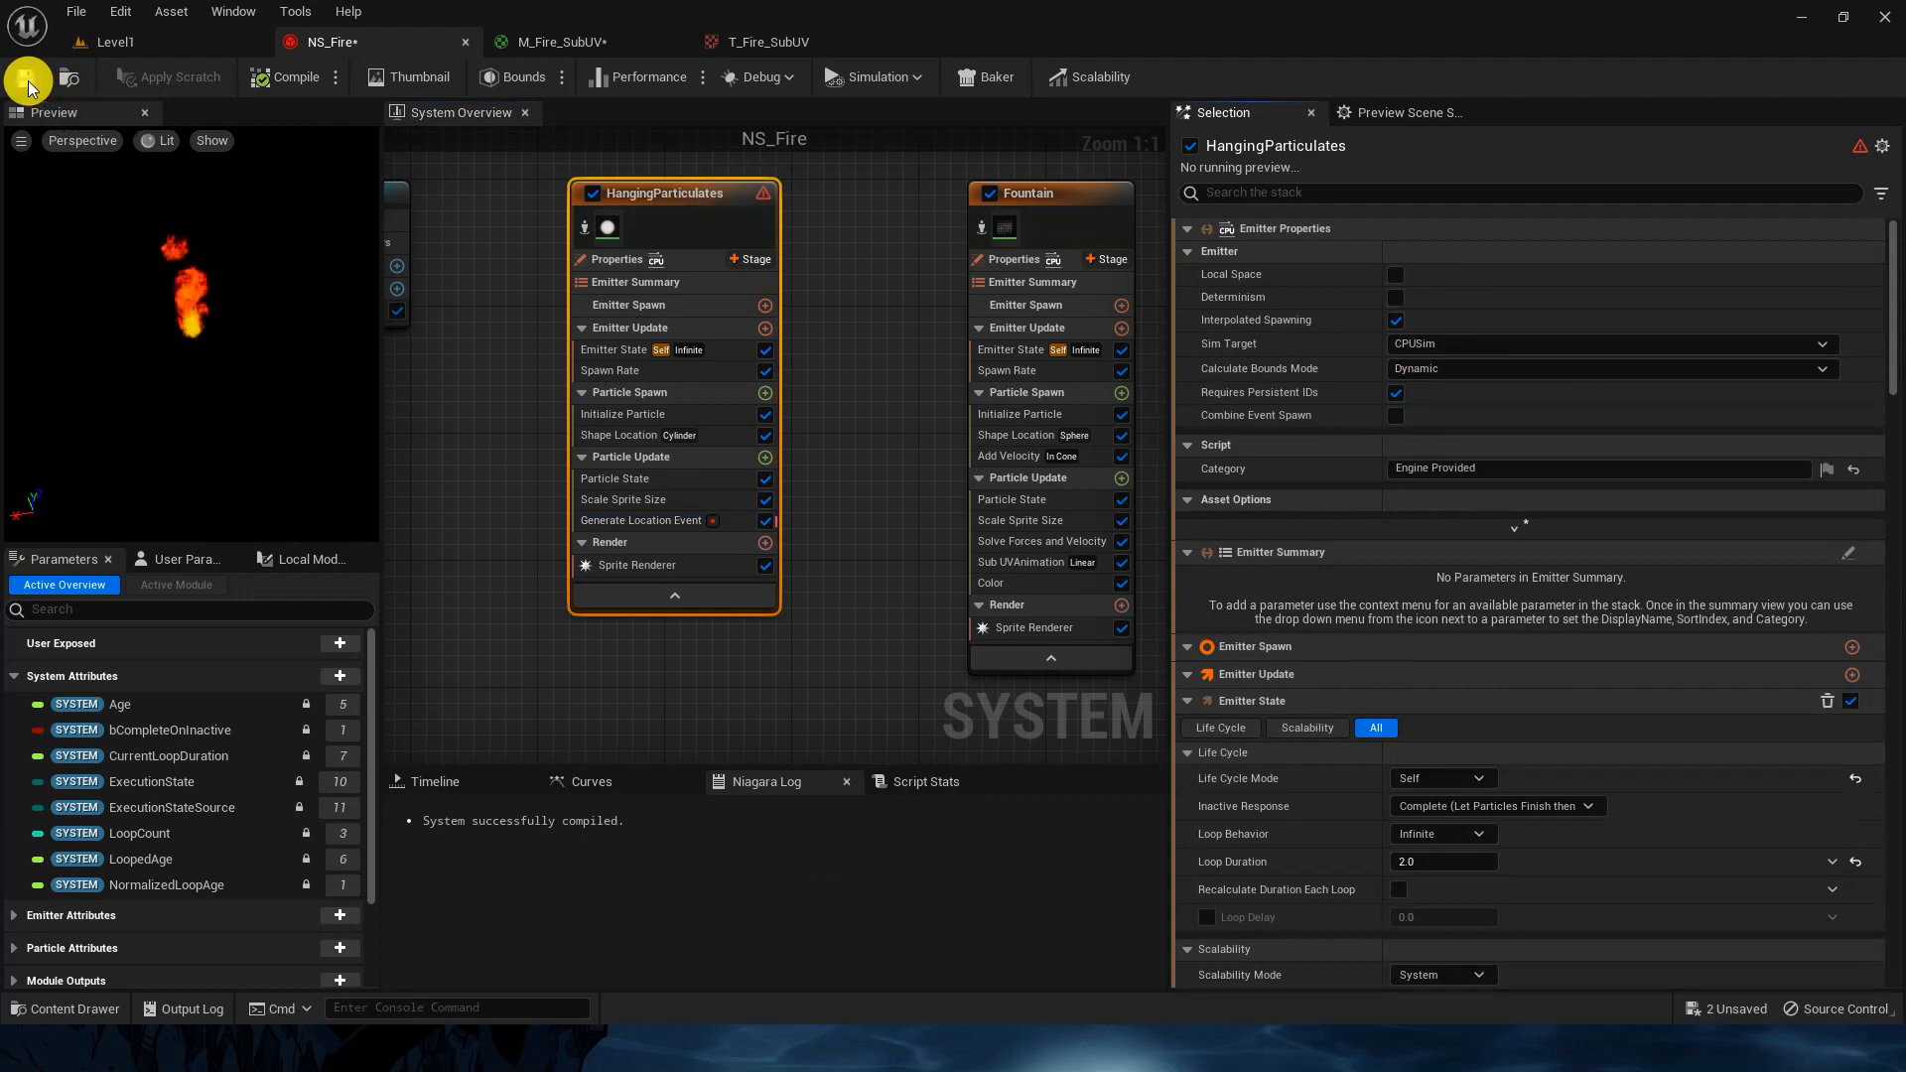
{"action": "left_click", "coordinate": [614, 534]}
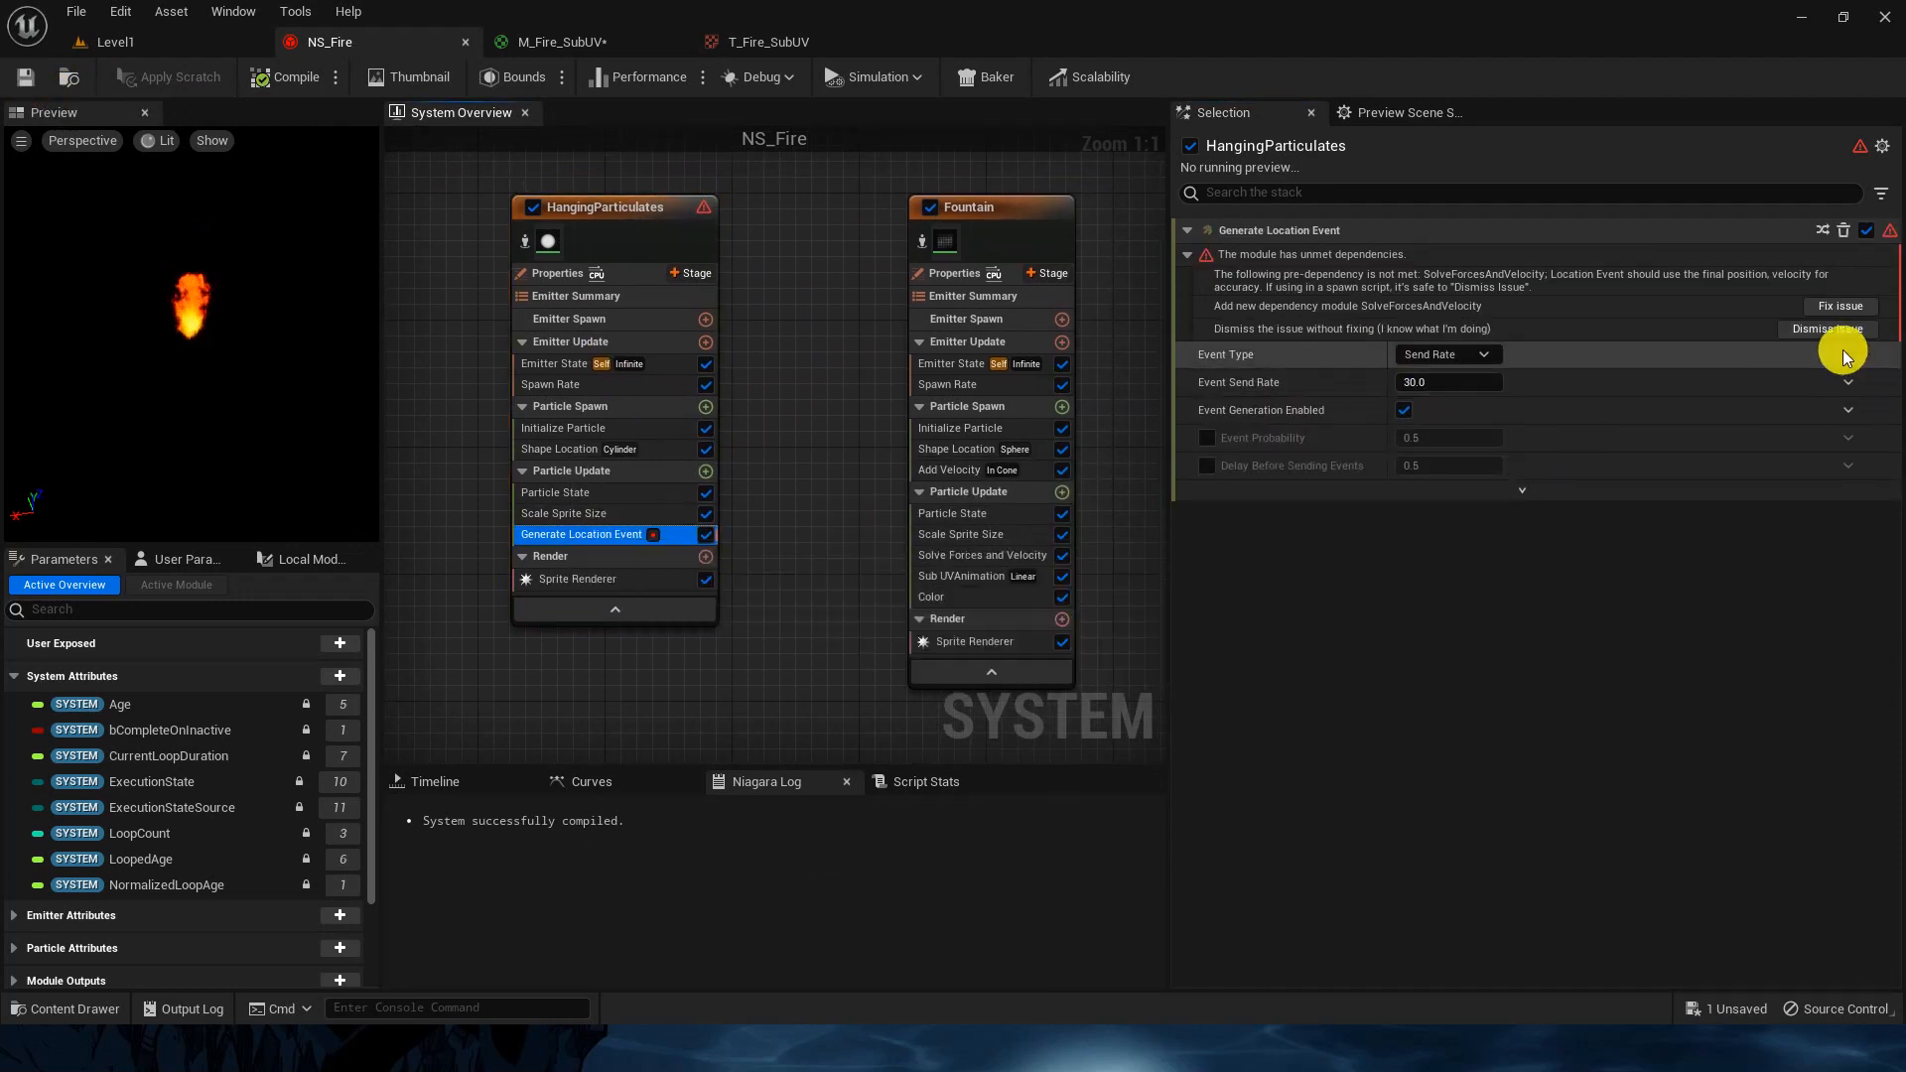
{"action": "left_click", "coordinate": [1839, 307]}
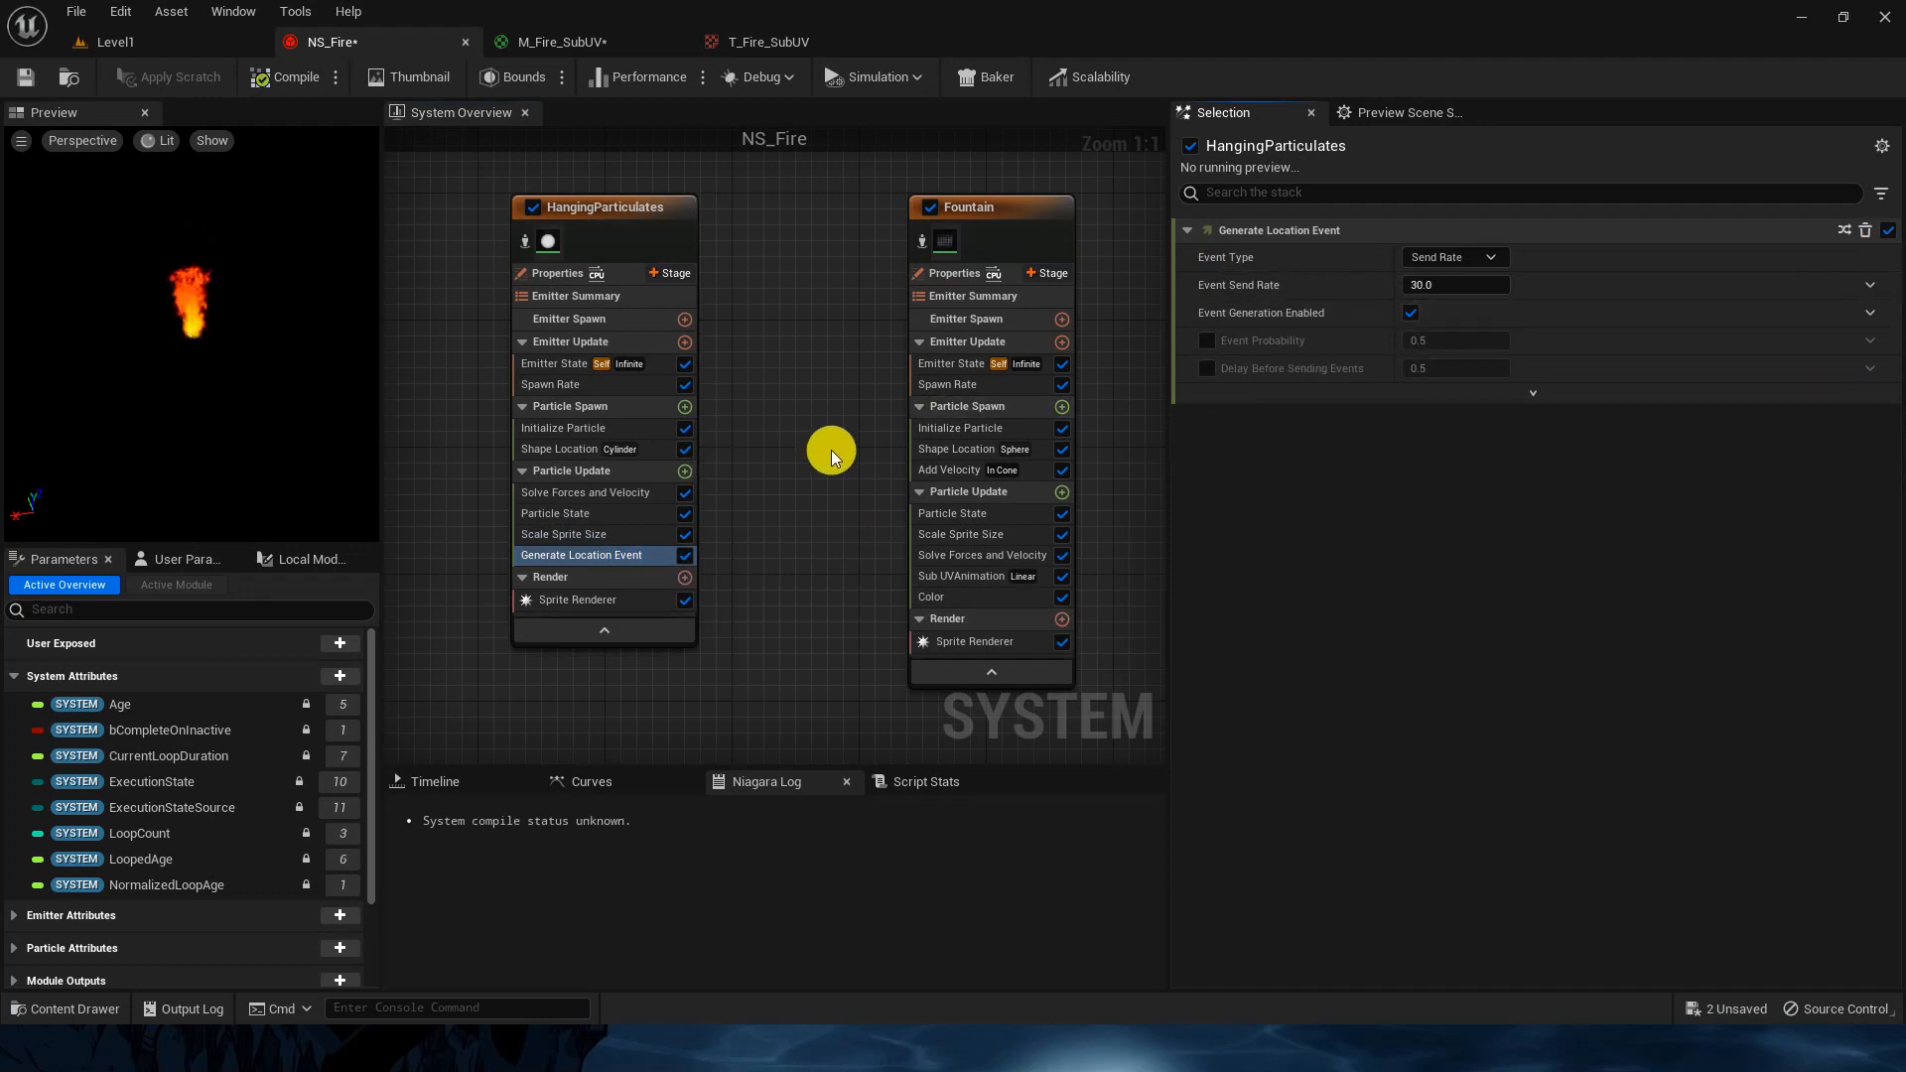
Step: Add an Event Handler stage to the Fountain emitter
{"action": "left_click", "coordinate": [993, 217]}
{"action": "right_click_drag", "start_coordinate": [813, 391], "coordinate": [747, 409]}
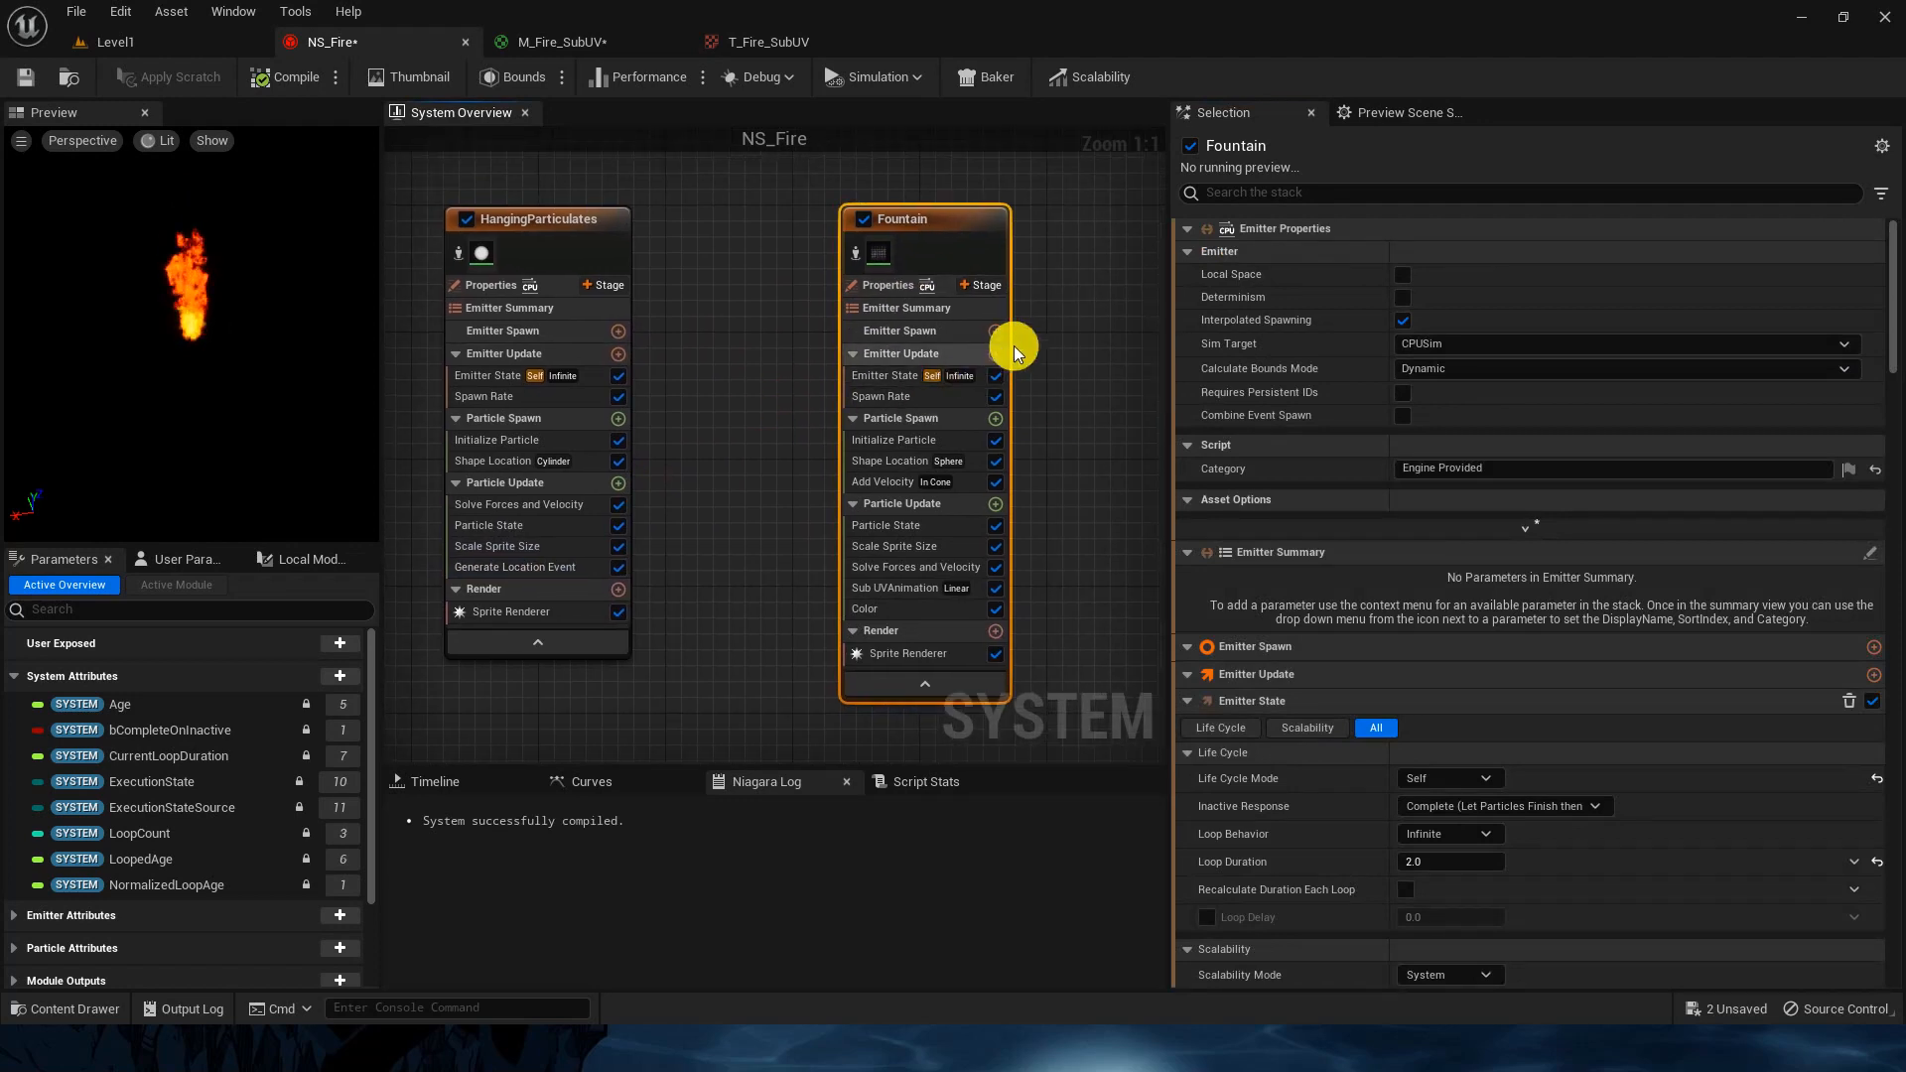
{"action": "left_click", "coordinate": [976, 283]}
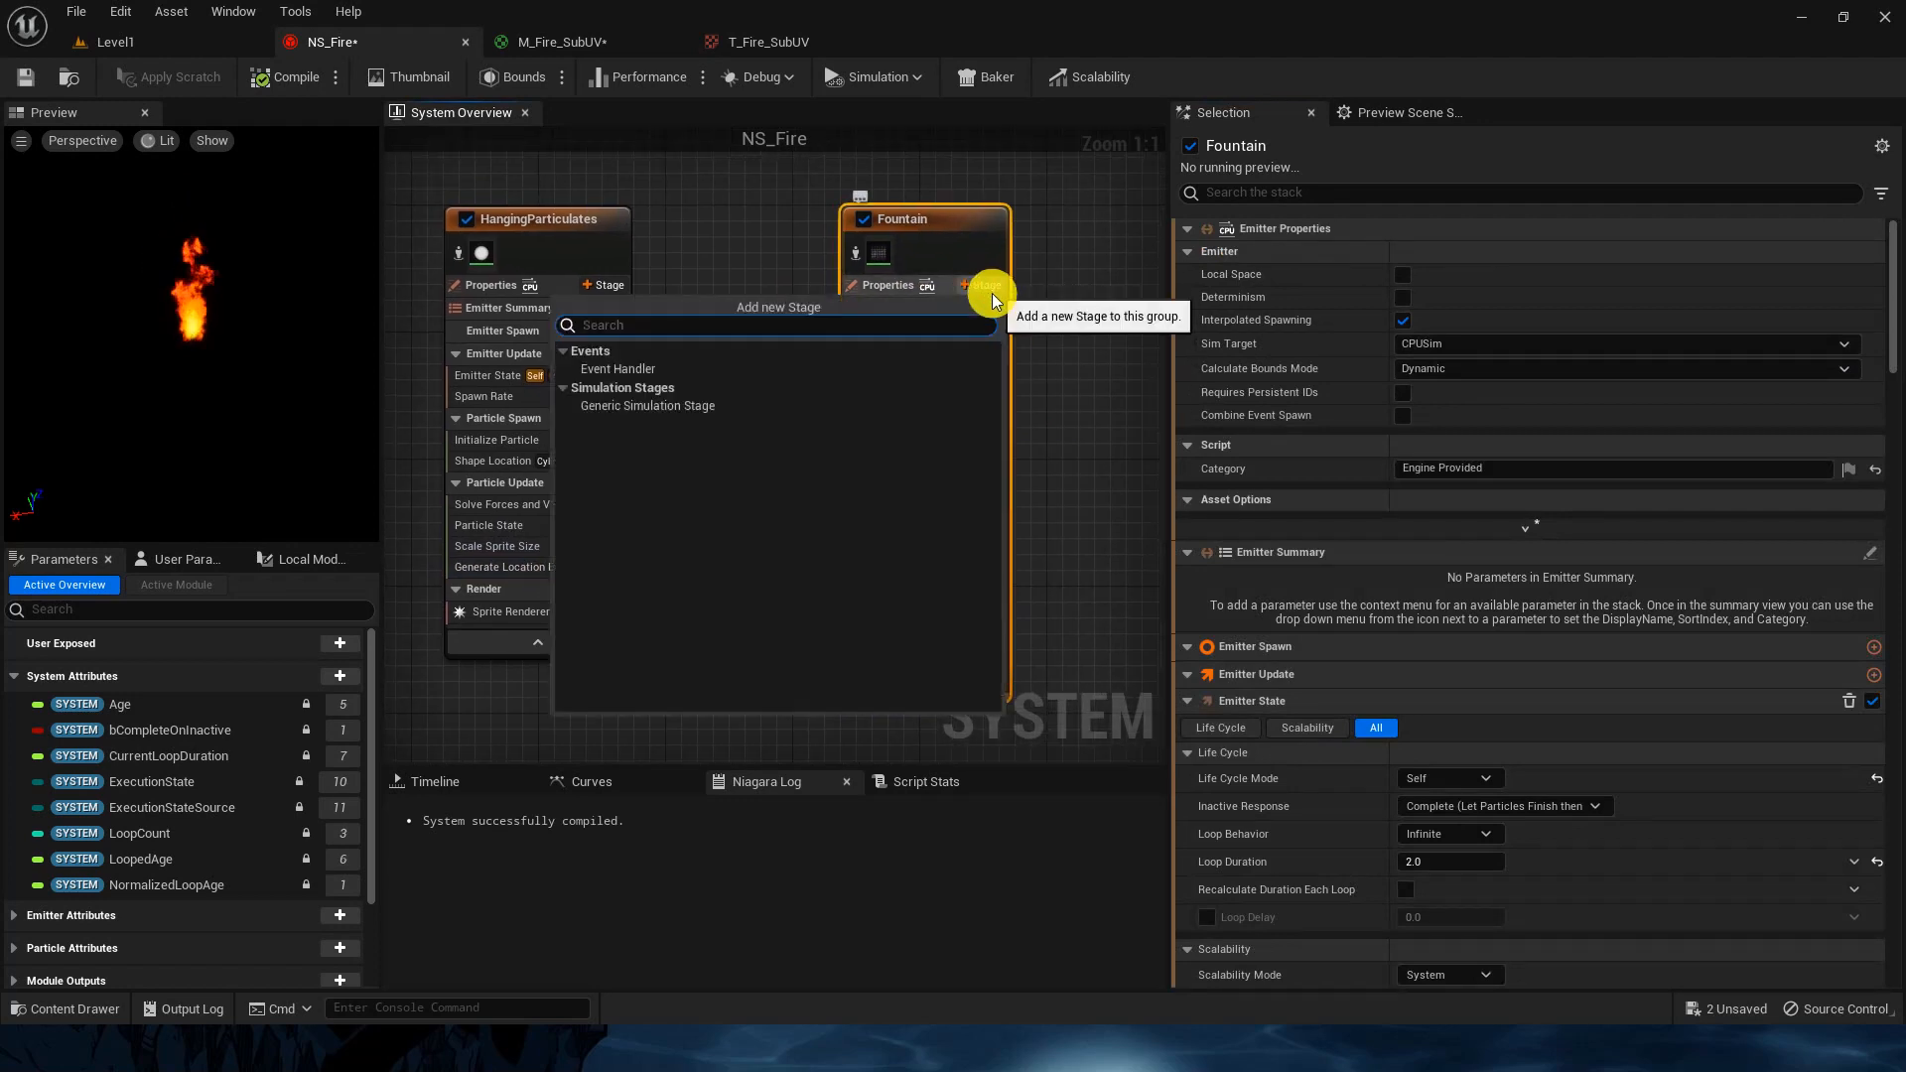
{"action": "left_click", "coordinate": [717, 367]}
{"action": "right_click_drag", "start_coordinate": [1121, 485], "coordinate": [1050, 437]}
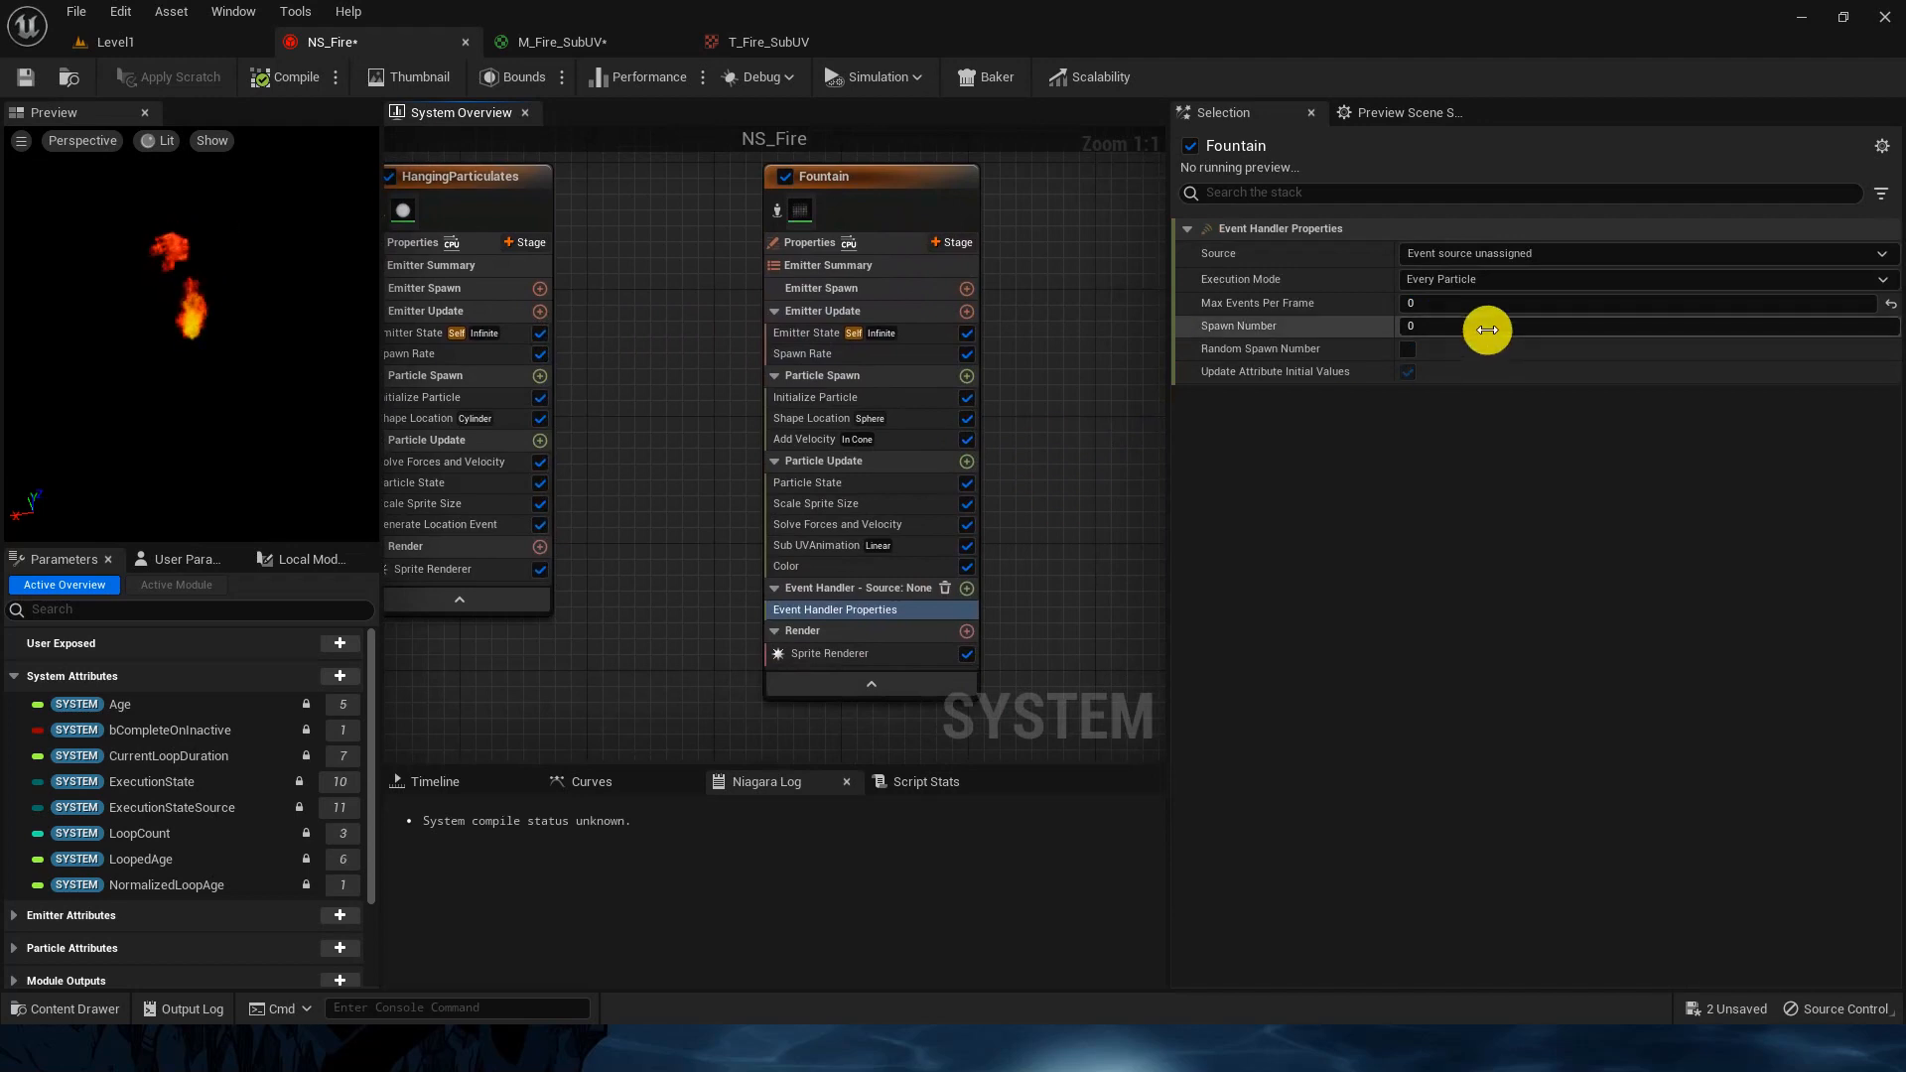
Step: Set the Fountain event handler's Source to the HangingParticulates LocationEvent, Execution Mode to Spawned Particles and Spawn Number to 1
{"action": "left_click", "coordinate": [1524, 254]}
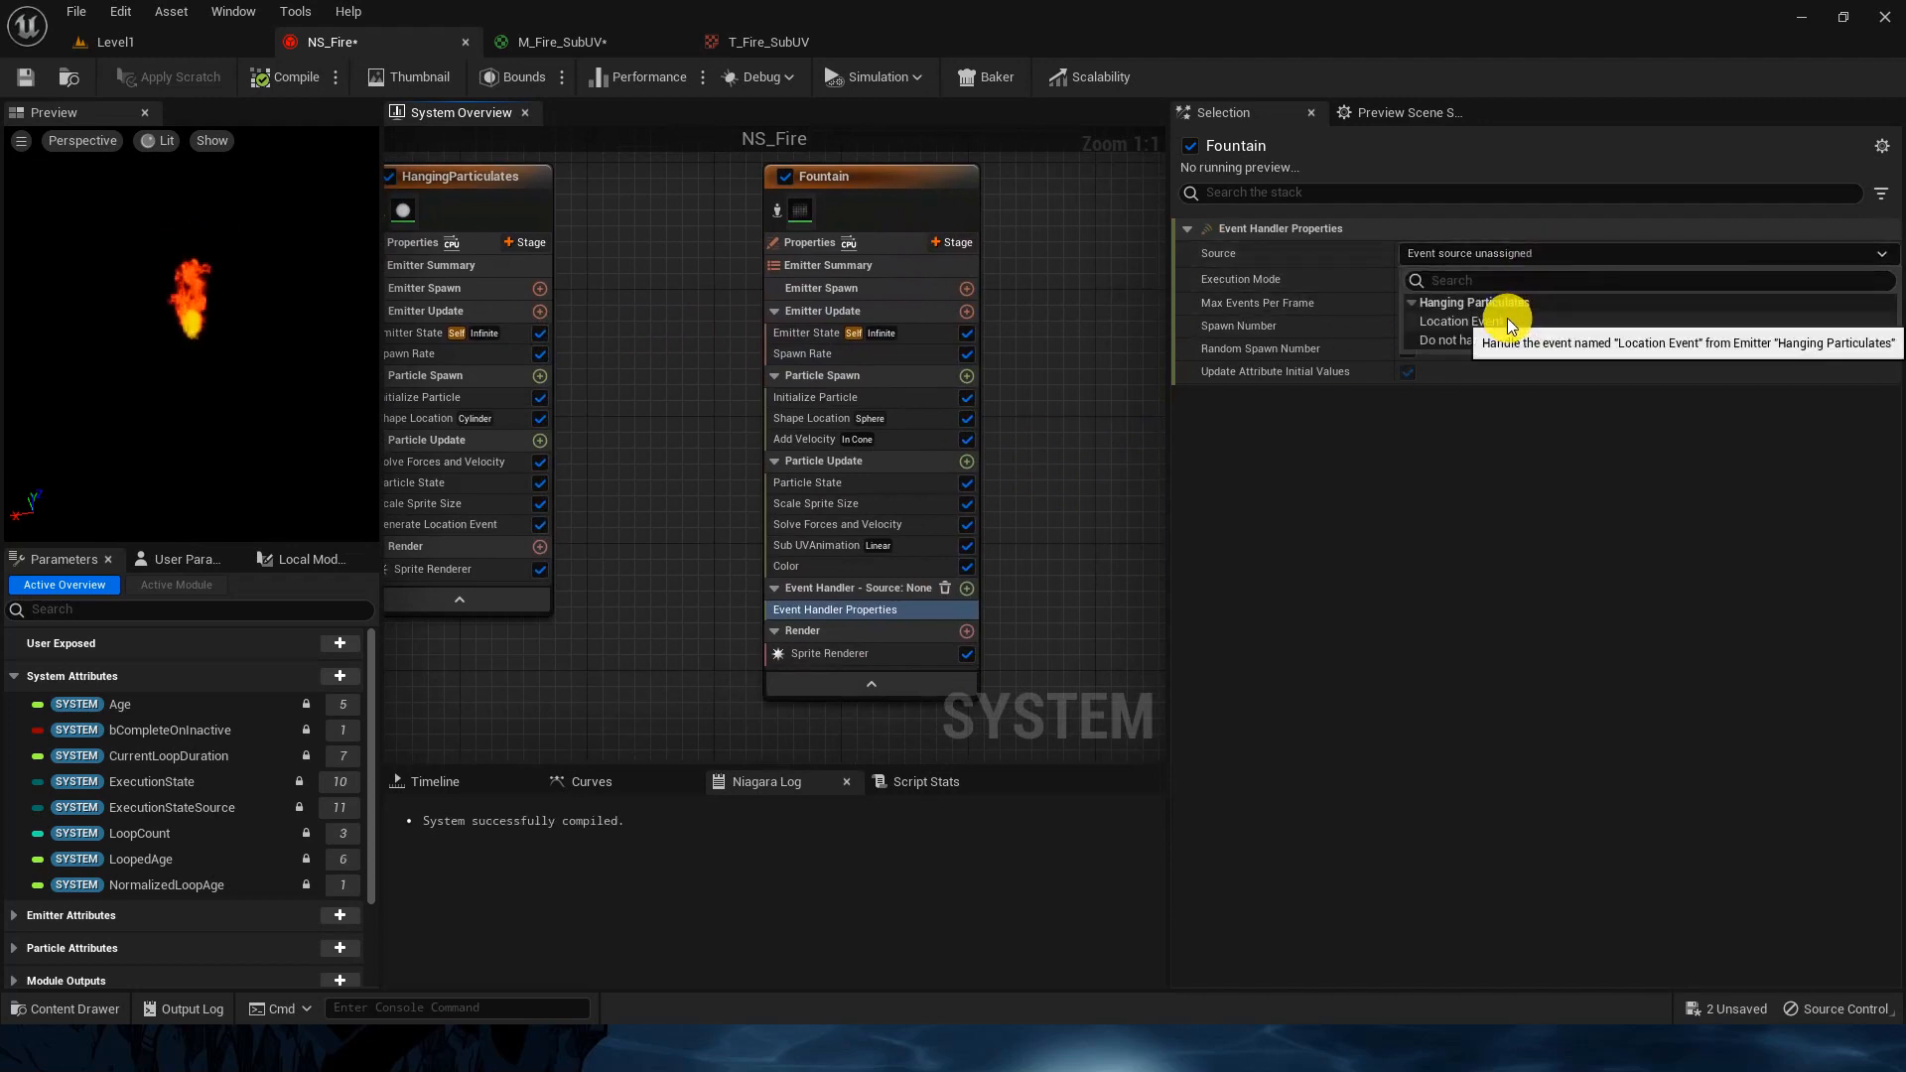
{"action": "left_click", "coordinate": [1508, 322]}
{"action": "left_click", "coordinate": [1498, 283]}
{"action": "left_click", "coordinate": [1475, 316]}
{"action": "left_click", "coordinate": [1450, 328]}
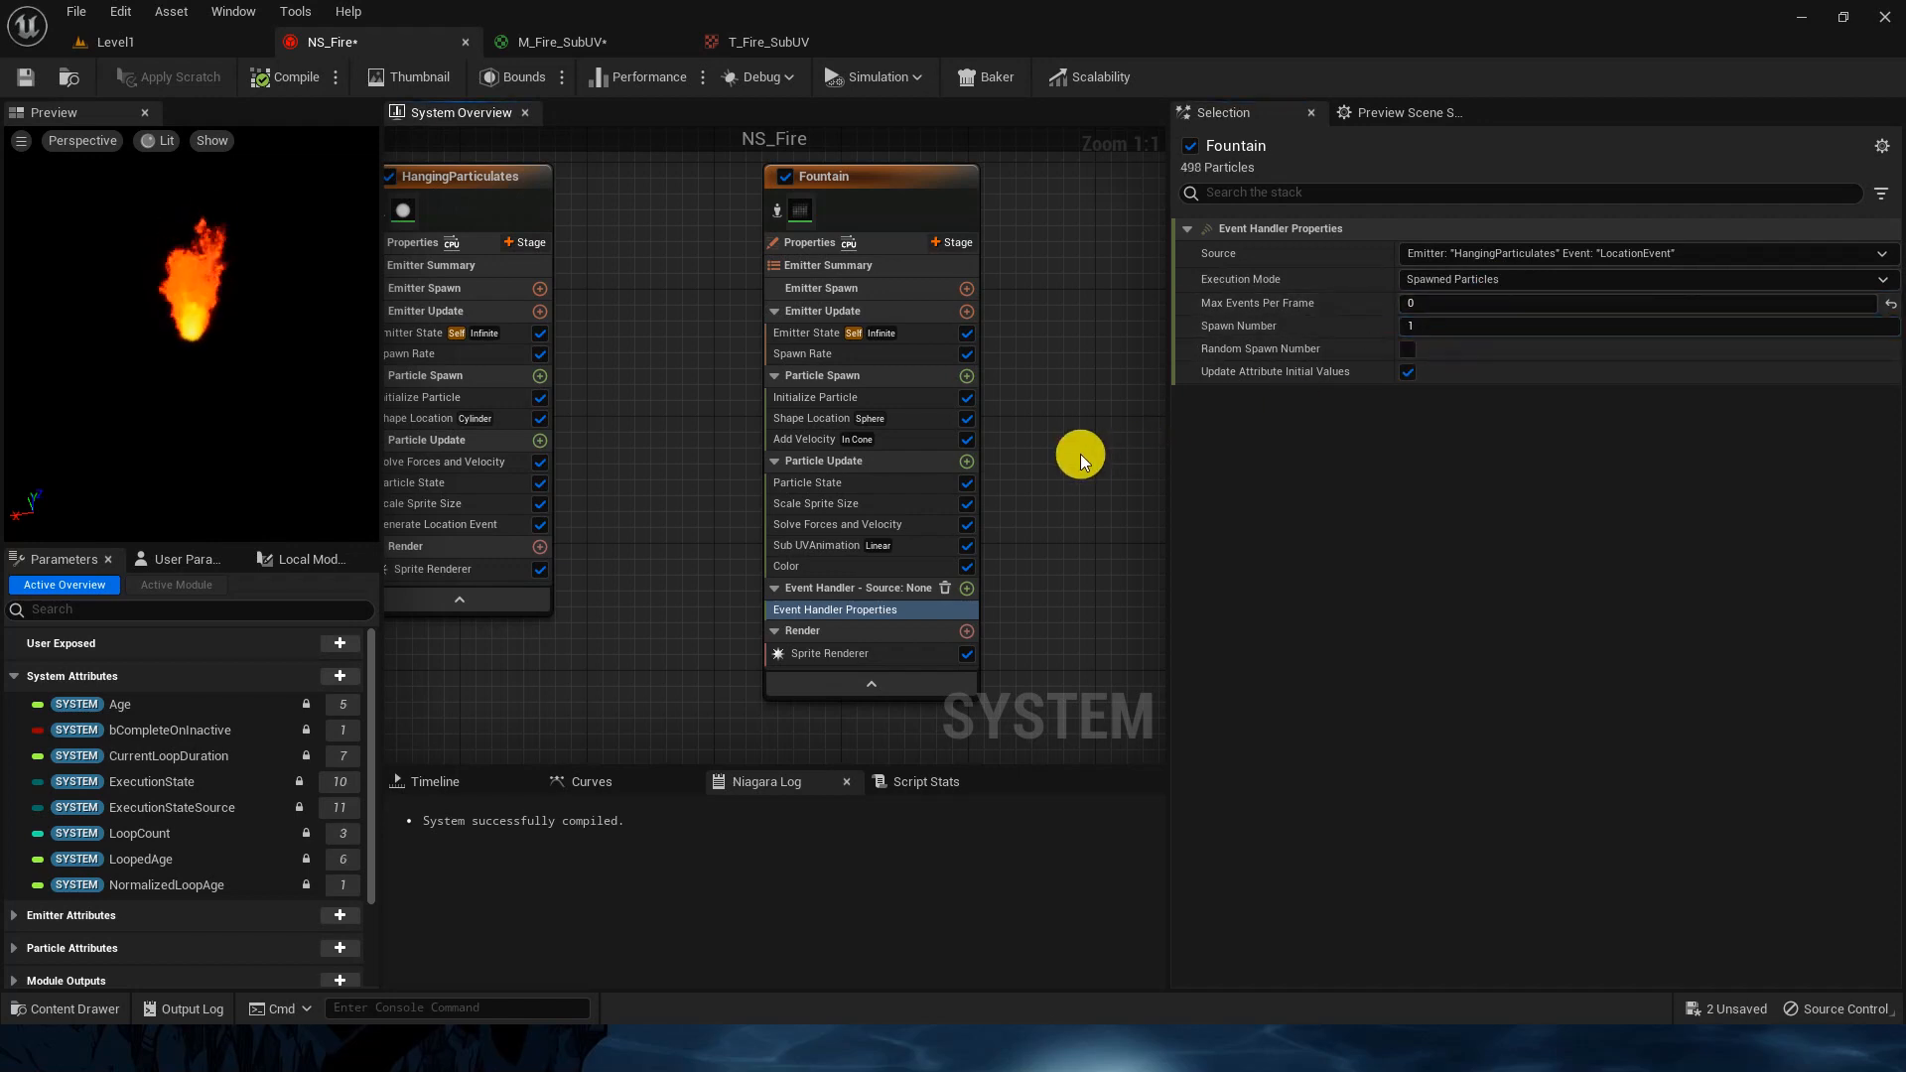
Step: Add a Receive Location Event module to the Fountain's event handler and inspect the effect in the preview
{"action": "left_click", "coordinate": [965, 589]}
{"action": "type", "text": "rec"}
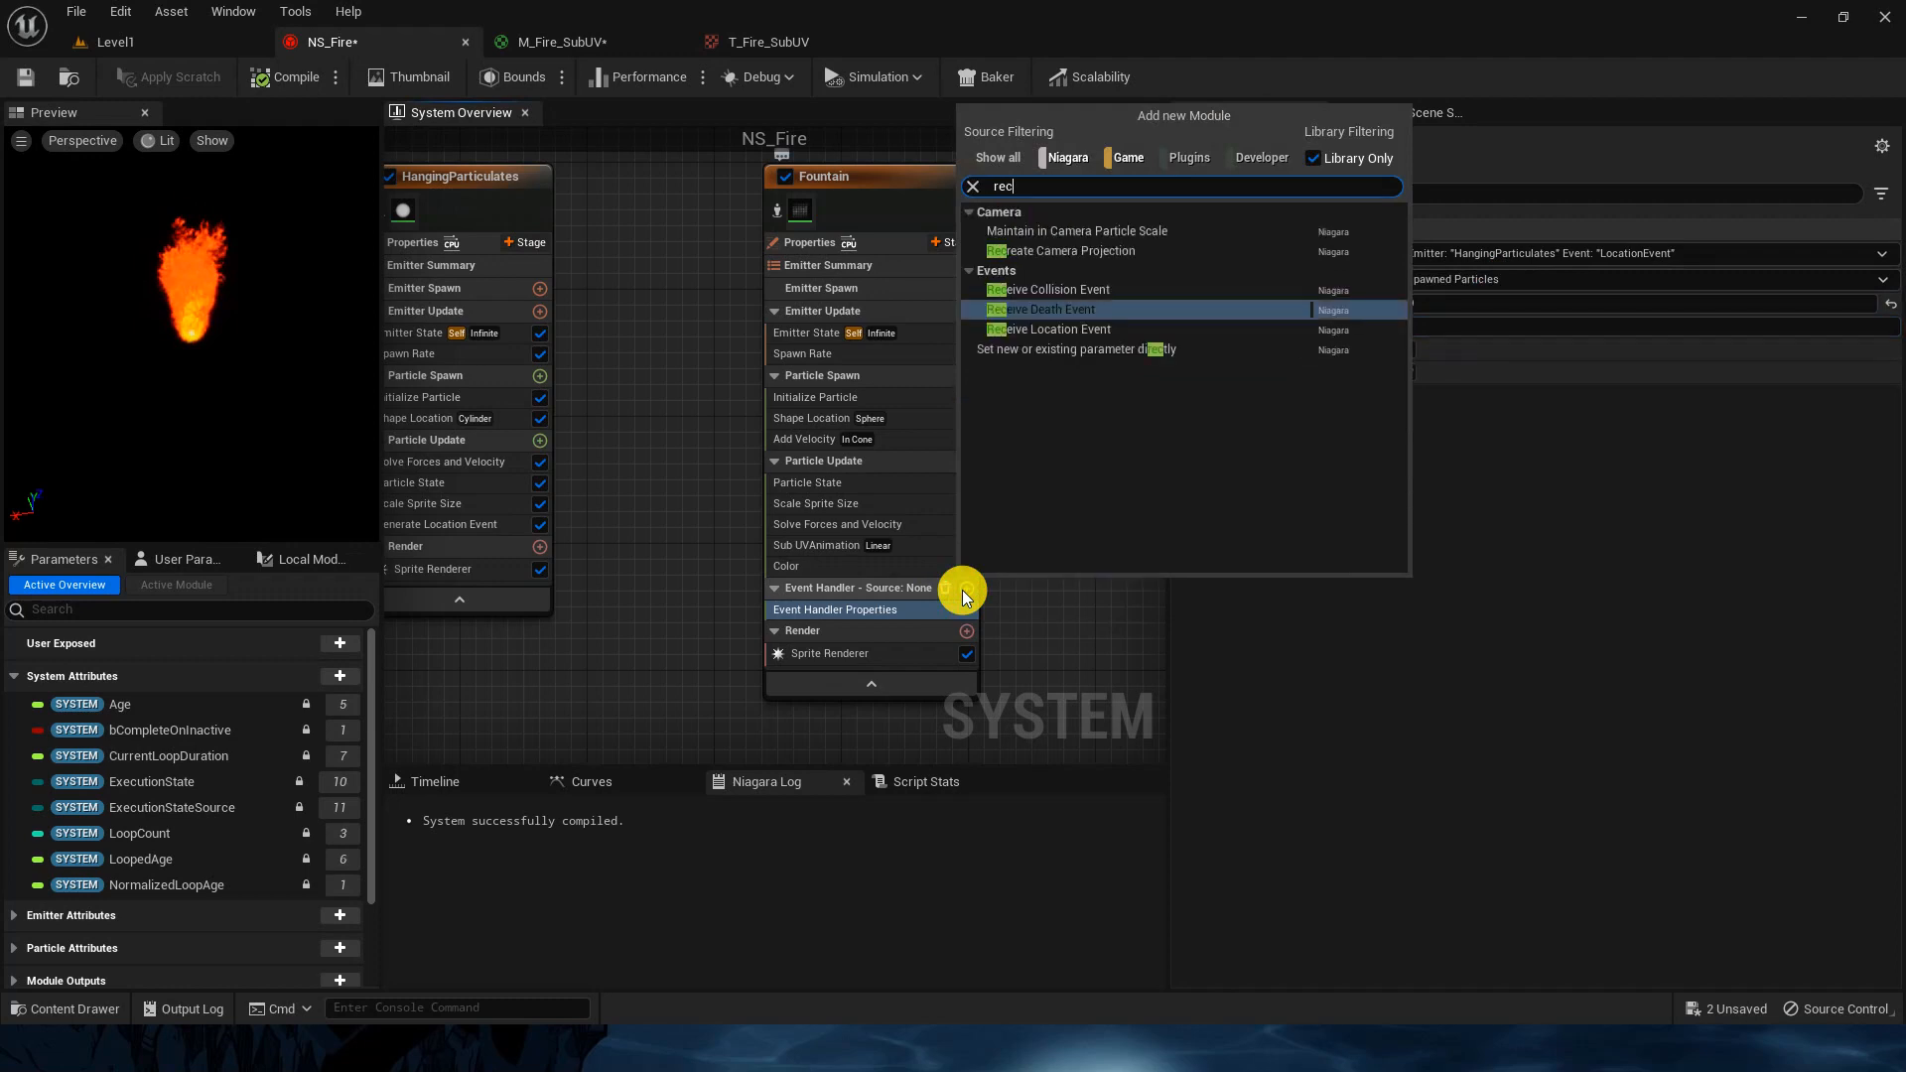
{"action": "key", "text": "Down"}
{"action": "key", "text": "Return"}
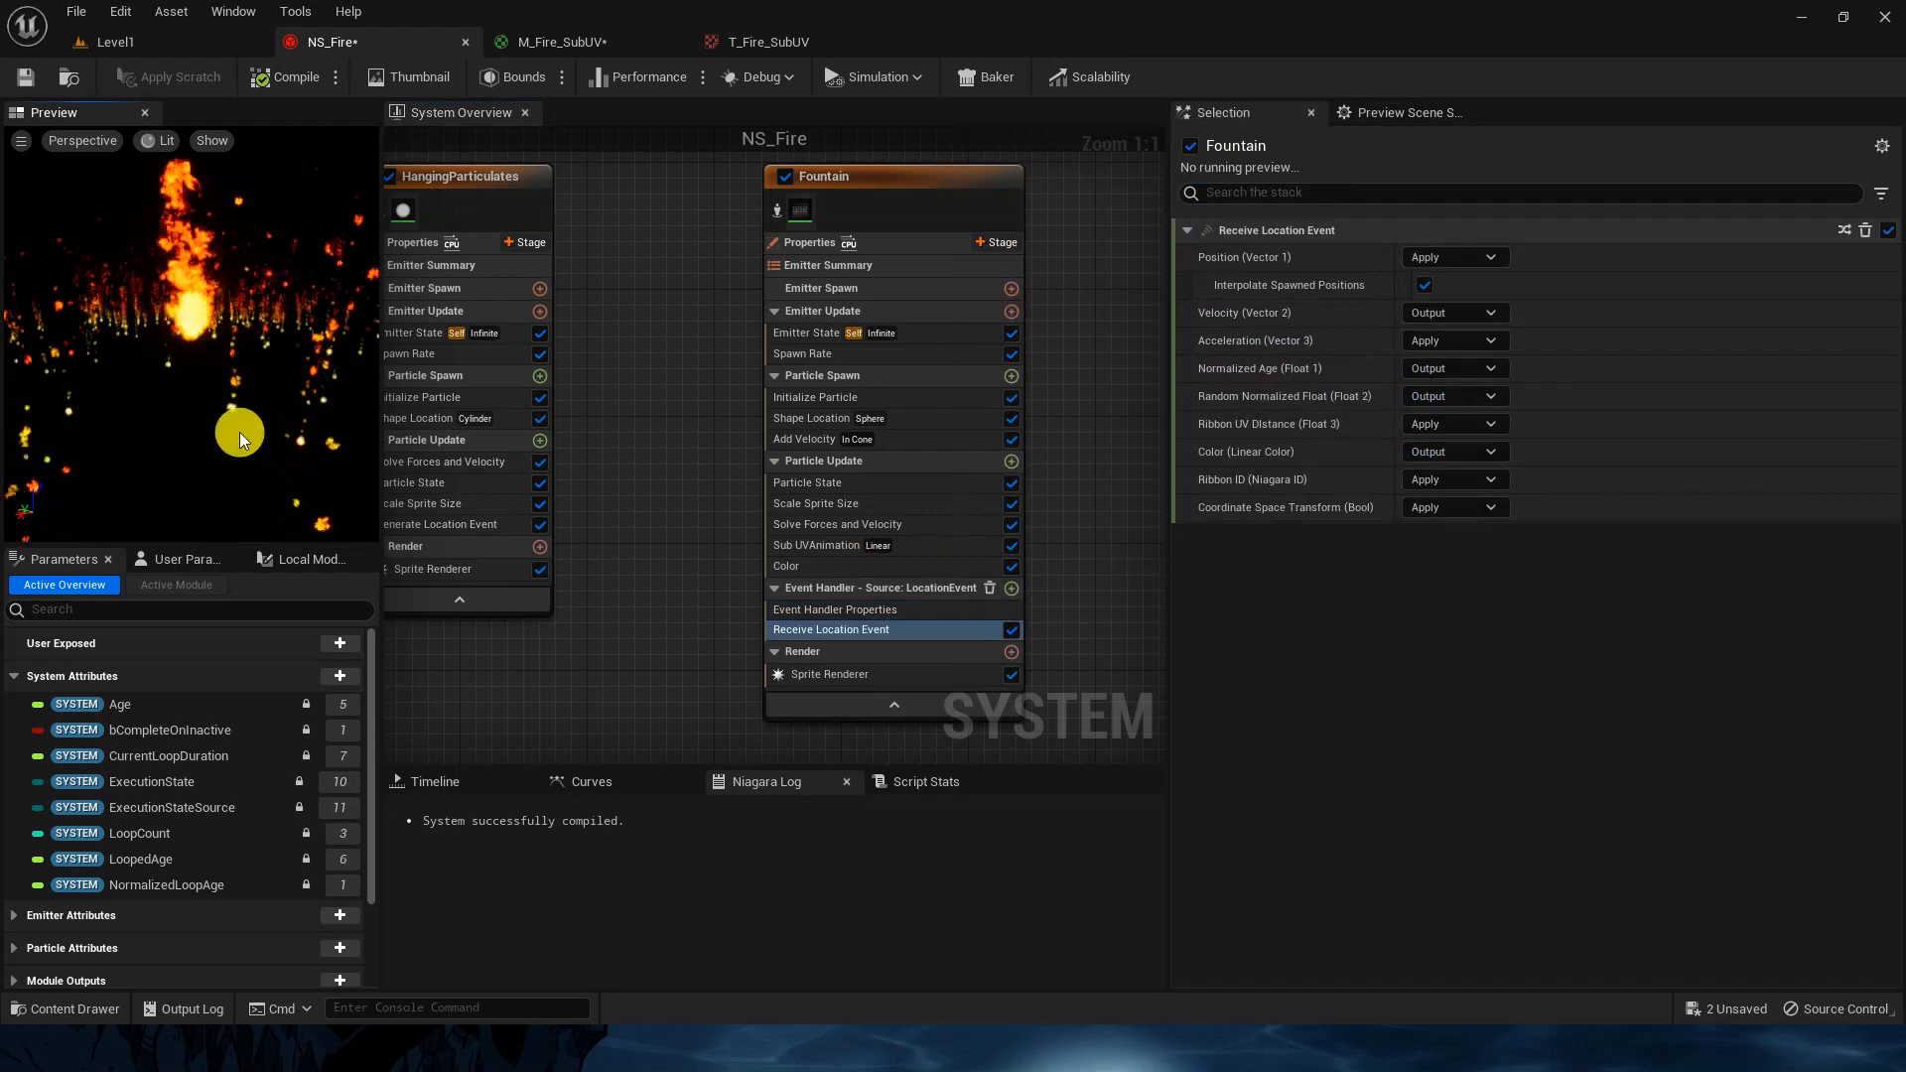
{"action": "left_click_drag", "start_coordinate": [237, 432], "coordinate": [224, 431]}
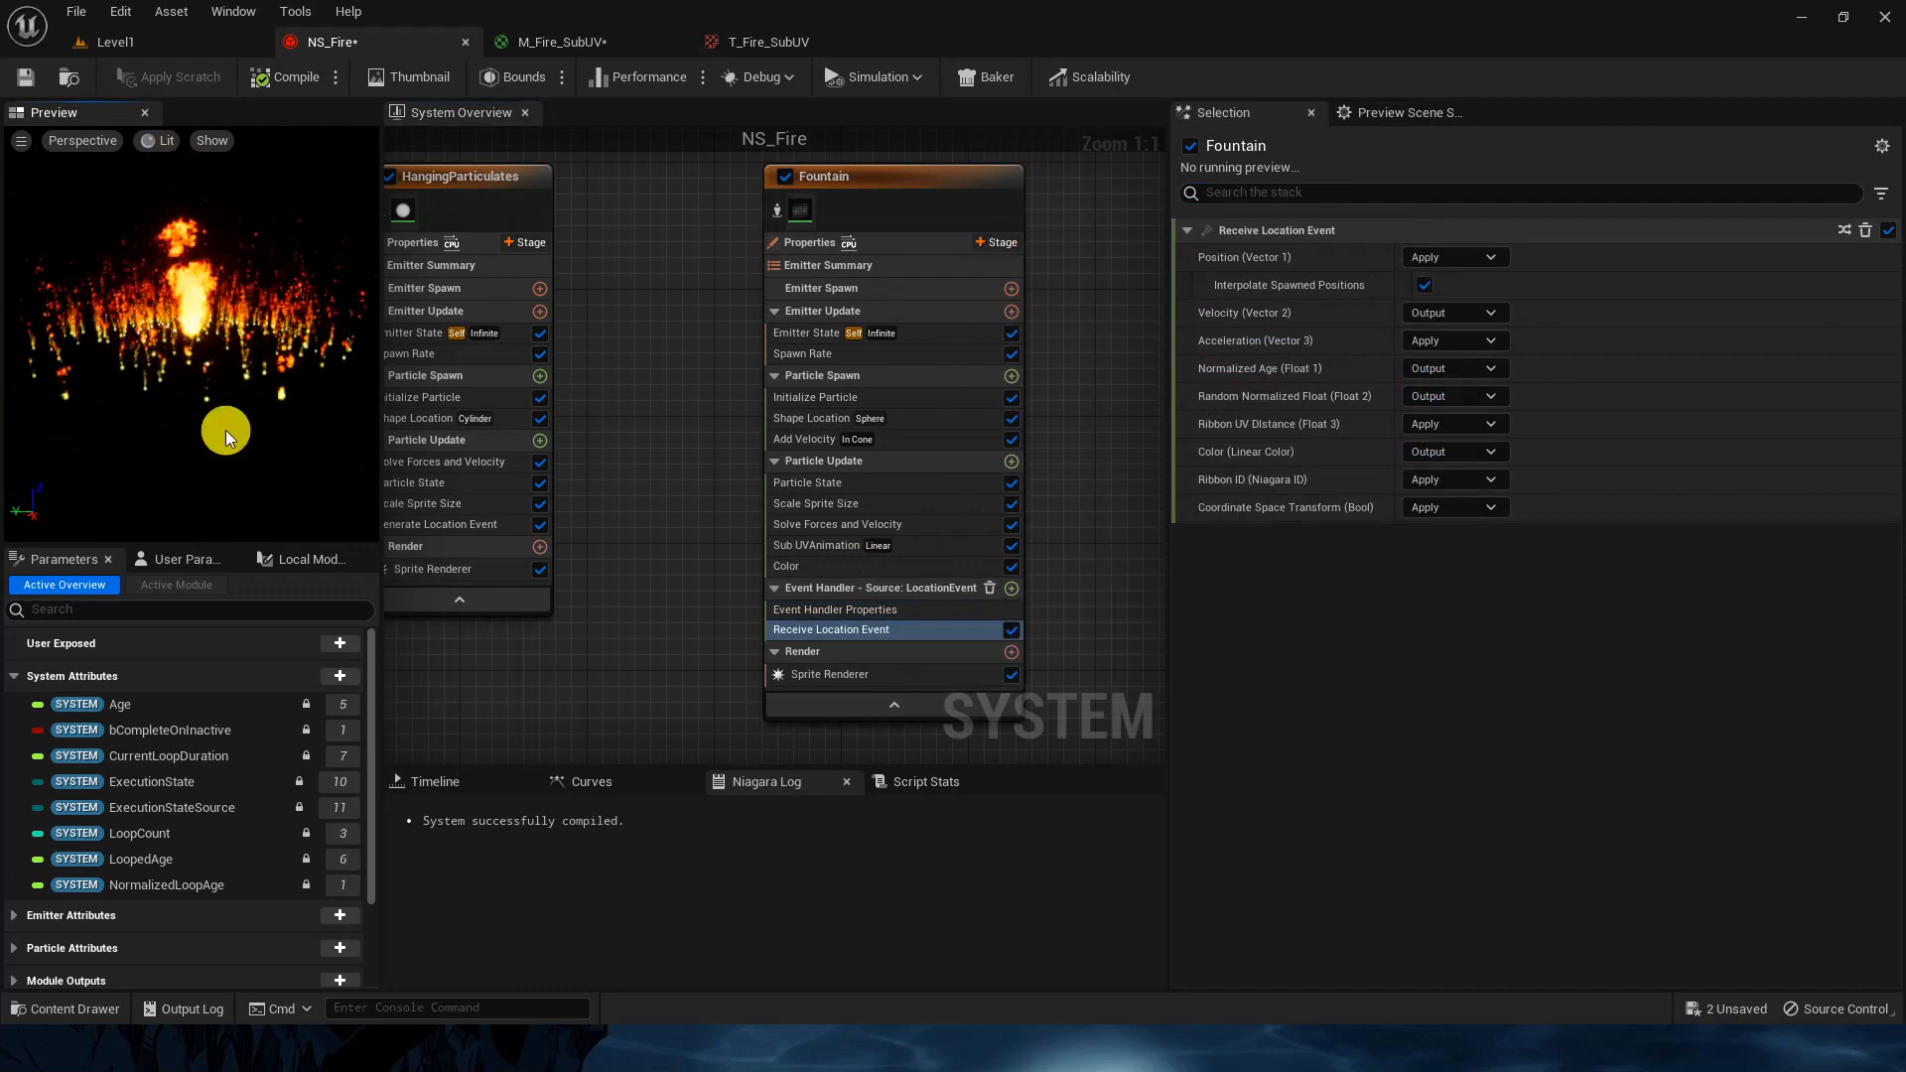
{"action": "scroll", "coordinate": [681, 502], "scroll_direction": "down", "scroll_amount": 2}
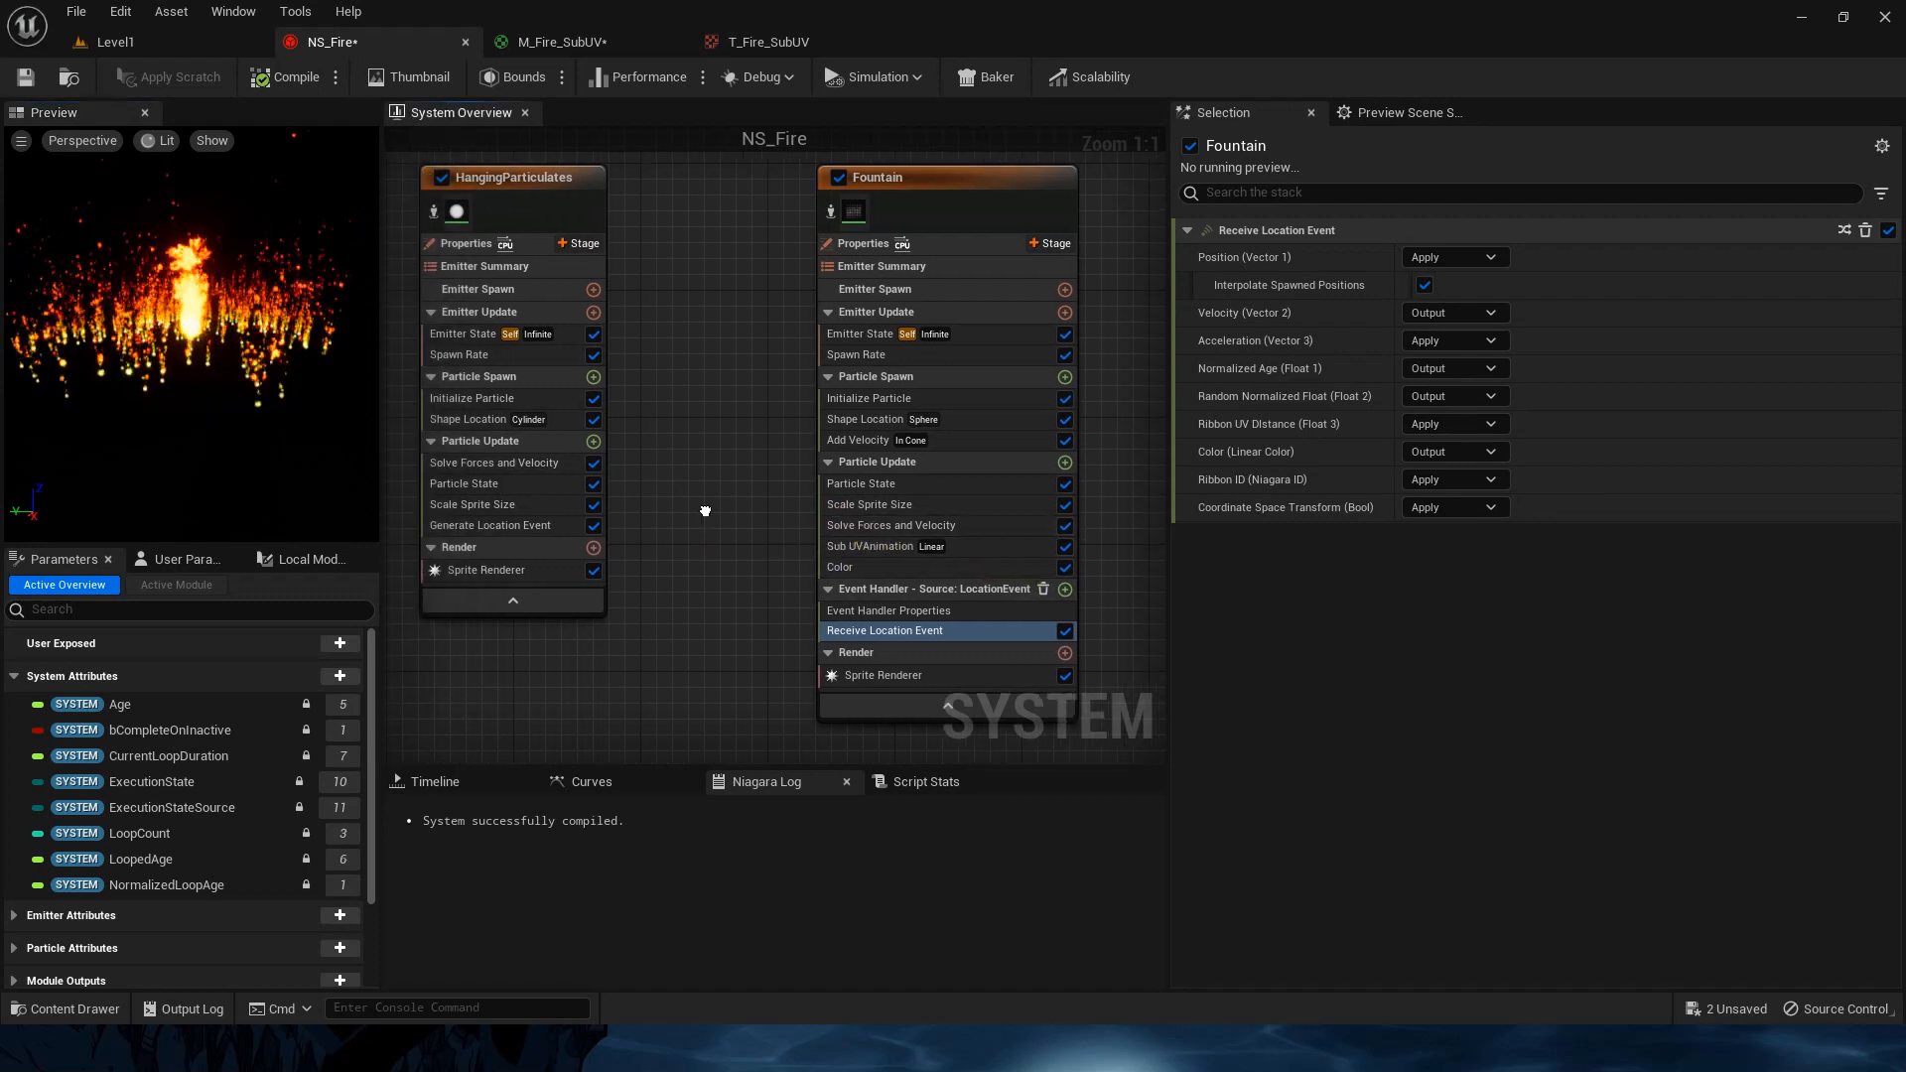
Step: Try an alpha of 1 for the HangingParticulates Initialize Particle color
{"action": "right_click_drag", "start_coordinate": [680, 502], "coordinate": [844, 492]}
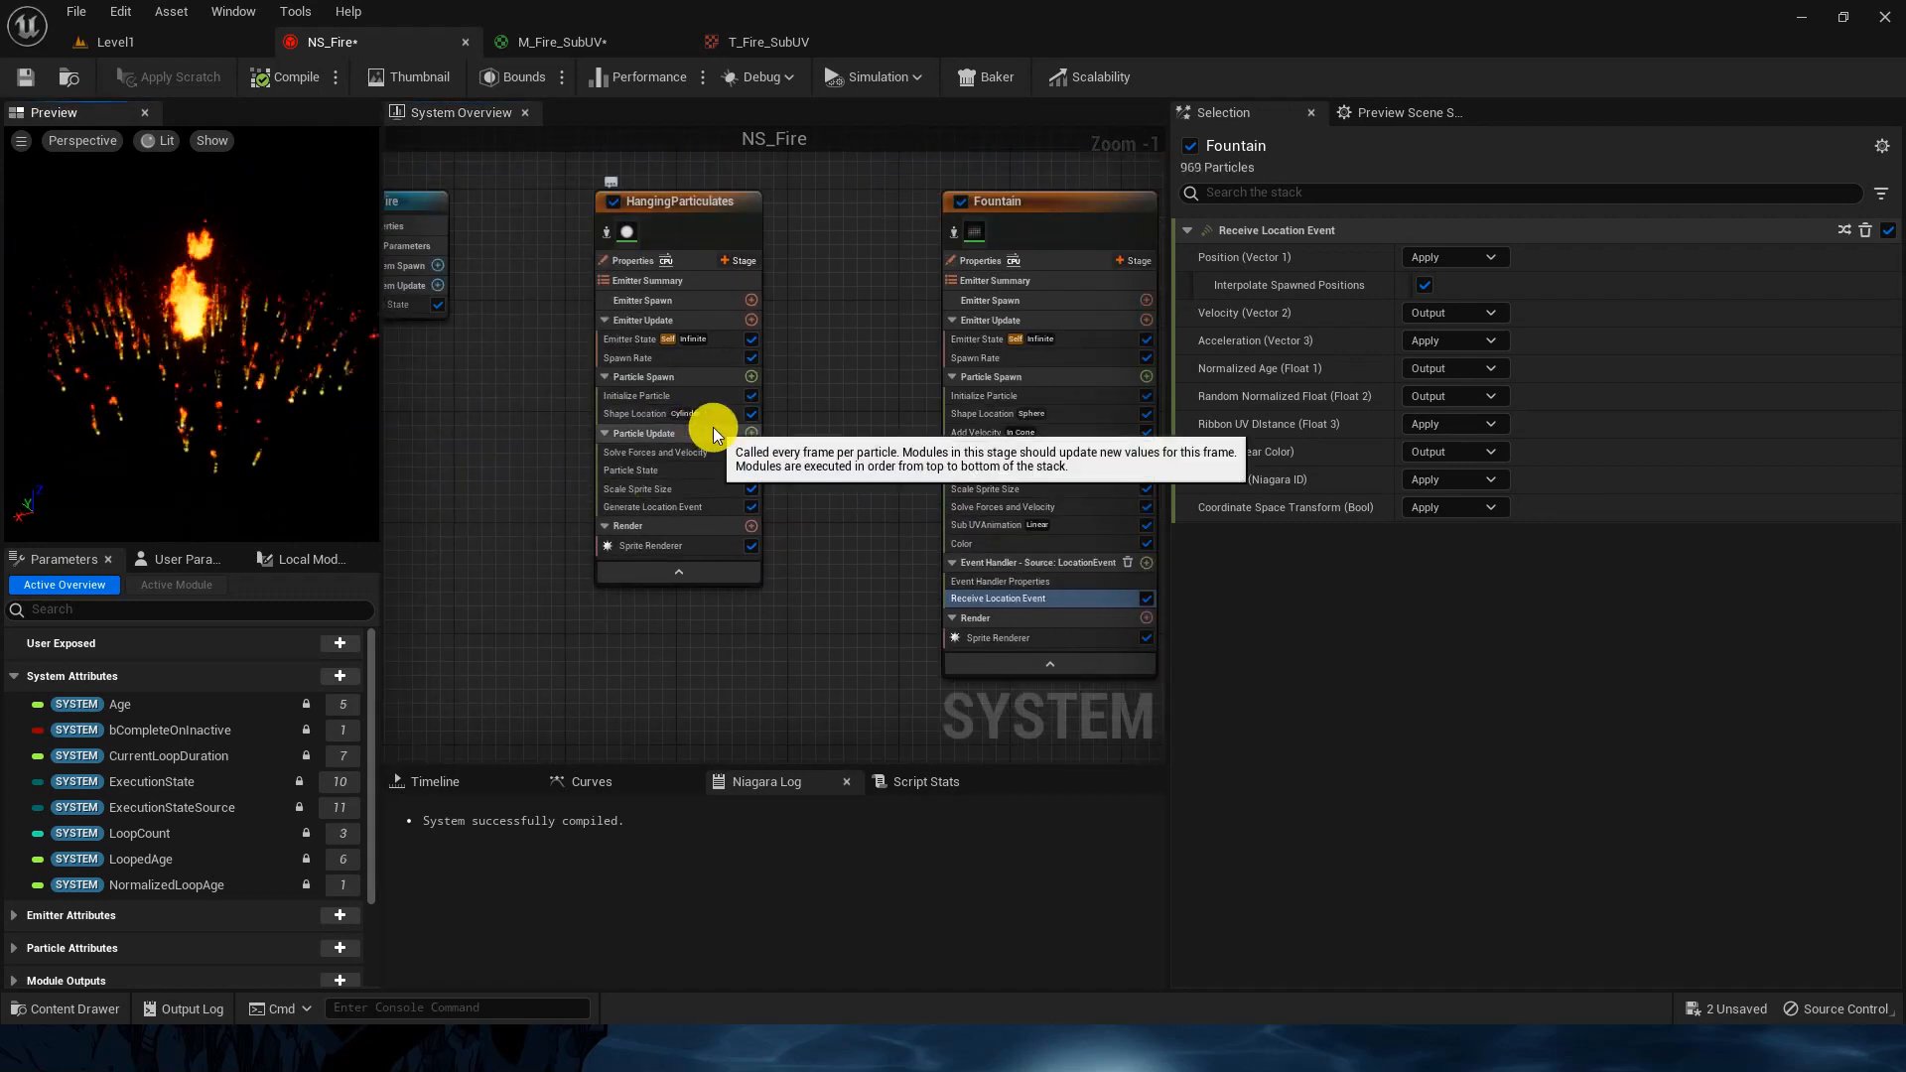
{"action": "left_click", "coordinate": [655, 358]}
{"action": "left_click", "coordinate": [655, 395]}
{"action": "left_click", "coordinate": [1695, 420]}
{"action": "type", "text": "1"}
{"action": "key", "text": "Return"}
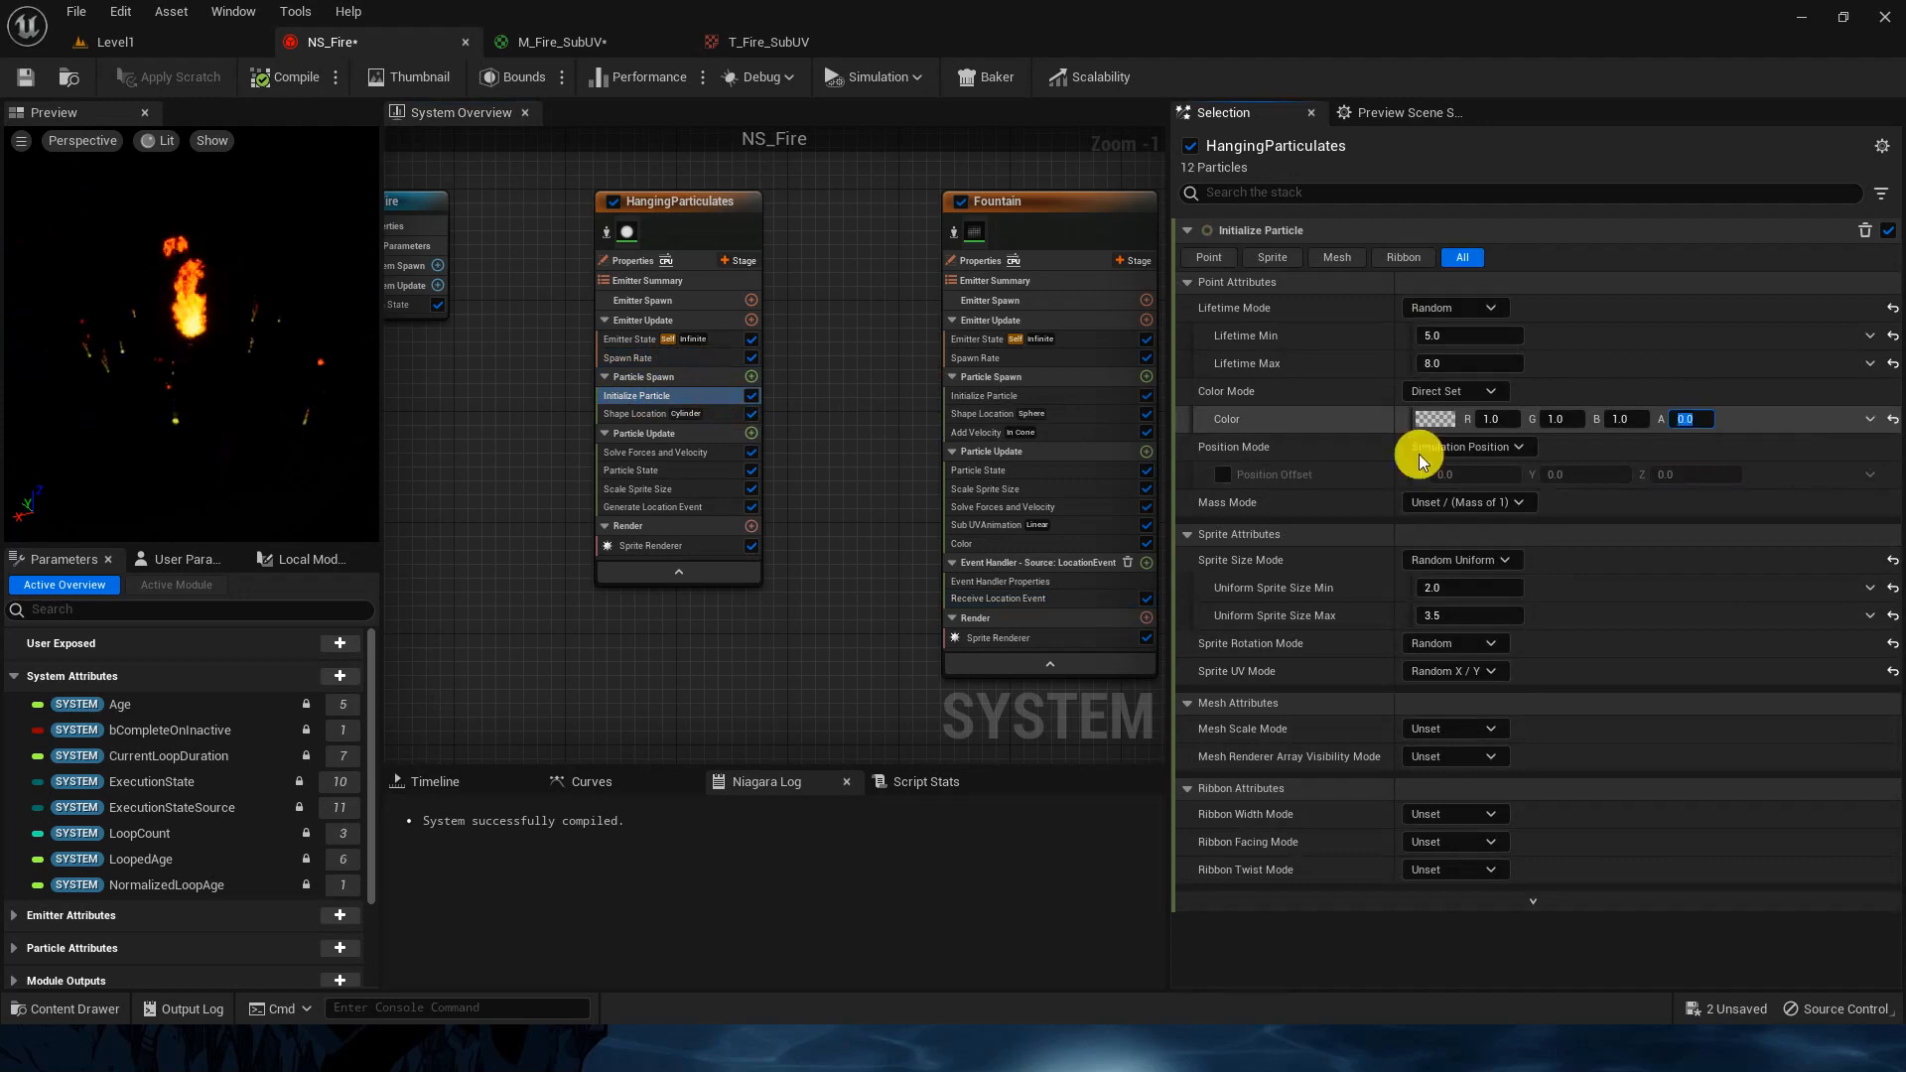
Step: Delete the Scale Sprite Size module from the HangingParticulates emitter
{"action": "left_click", "coordinate": [702, 495]}
{"action": "key", "text": "Delete"}
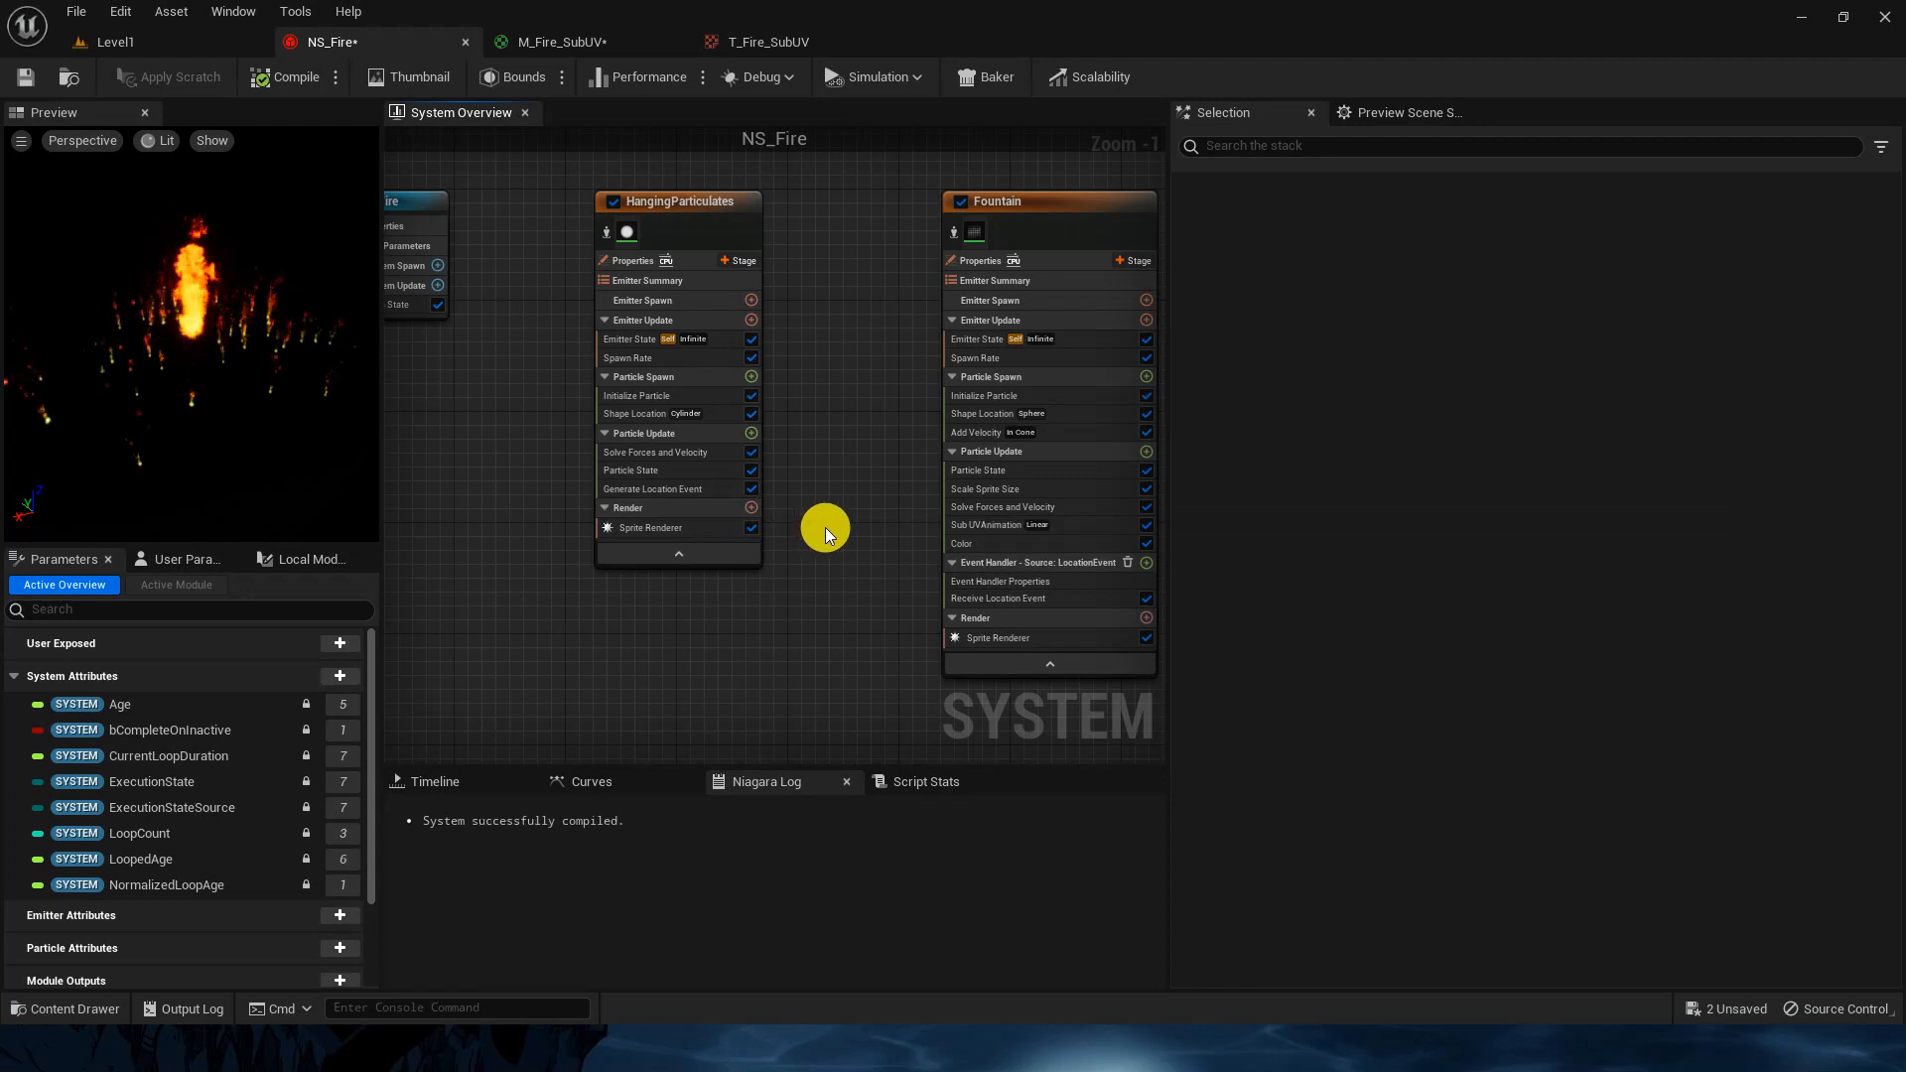
{"action": "right_click_drag", "start_coordinate": [825, 528], "coordinate": [790, 526]}
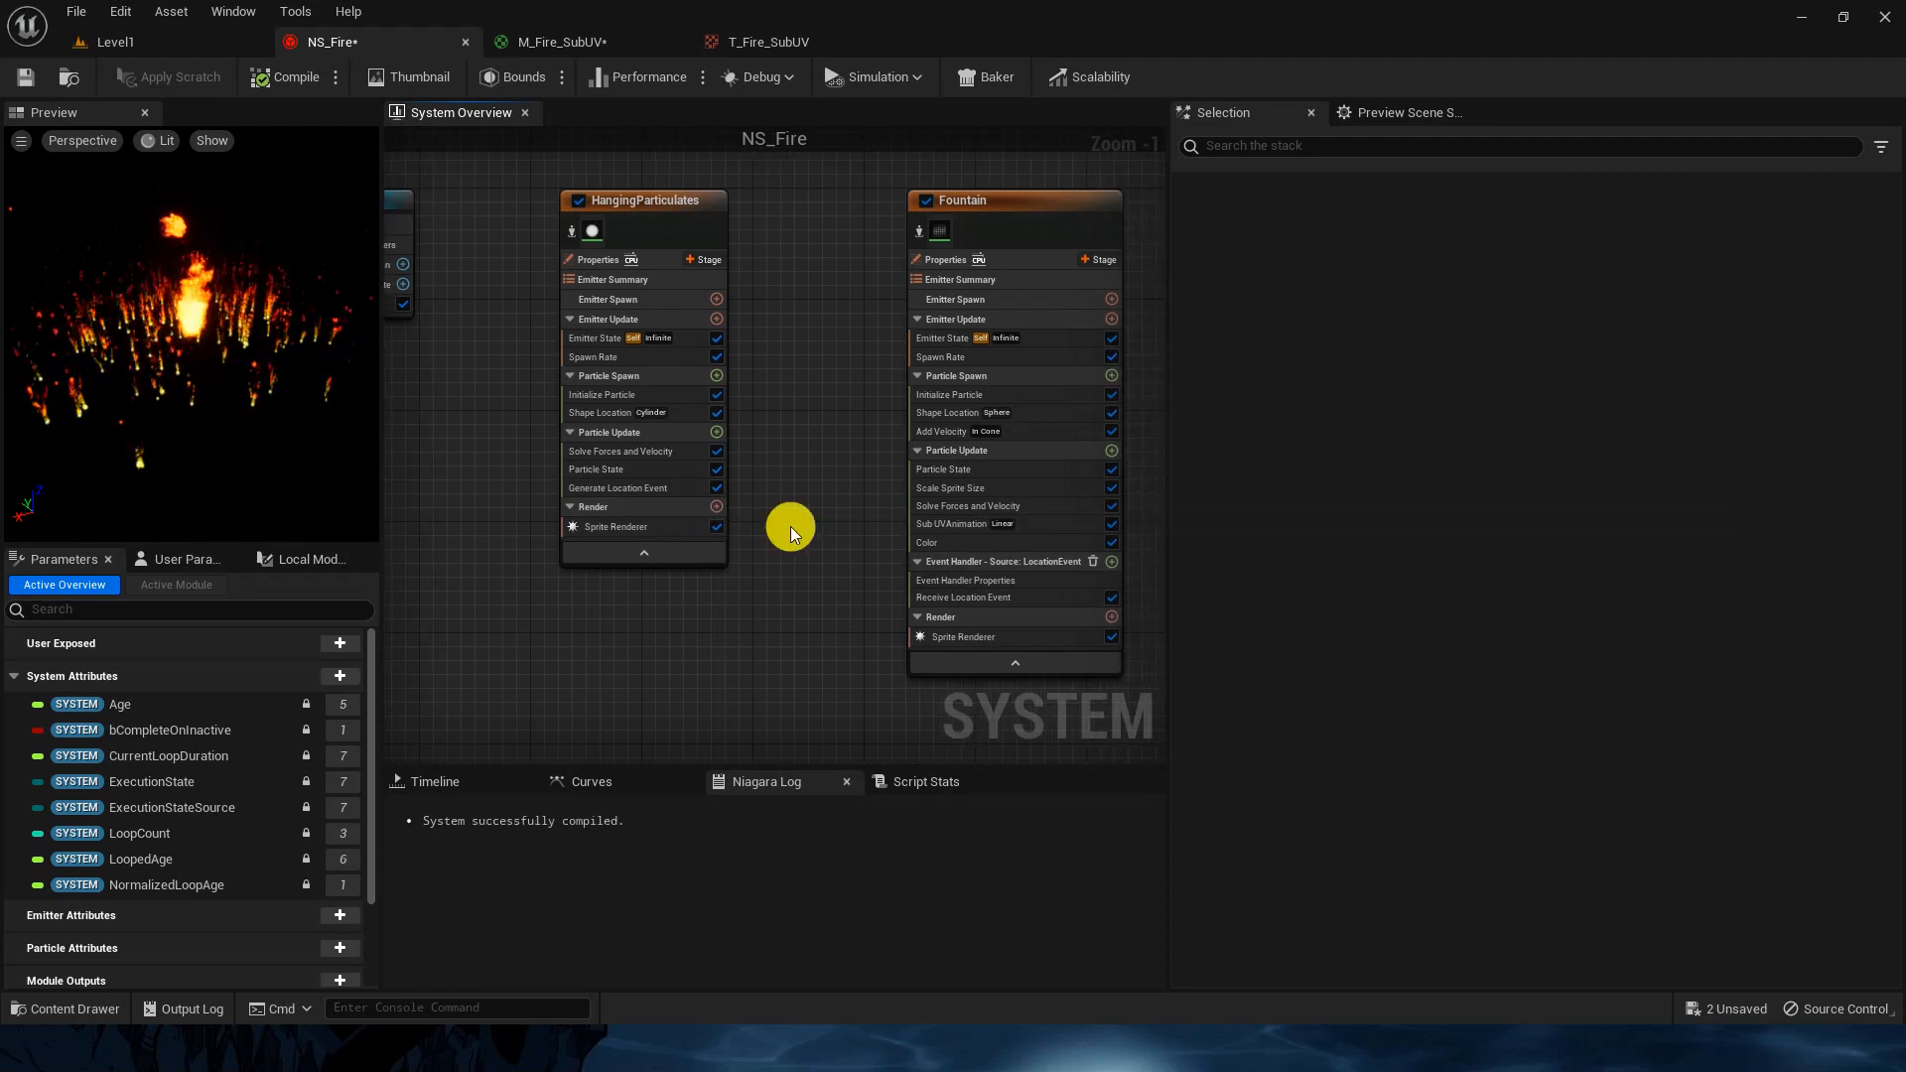
Step: Disable Update Attribute Initial Values in the Fountain's Event Handler Properties and save the NS_Fire system
{"action": "left_click", "coordinate": [953, 580]}
{"action": "right_click_drag", "start_coordinate": [920, 499], "coordinate": [890, 506]}
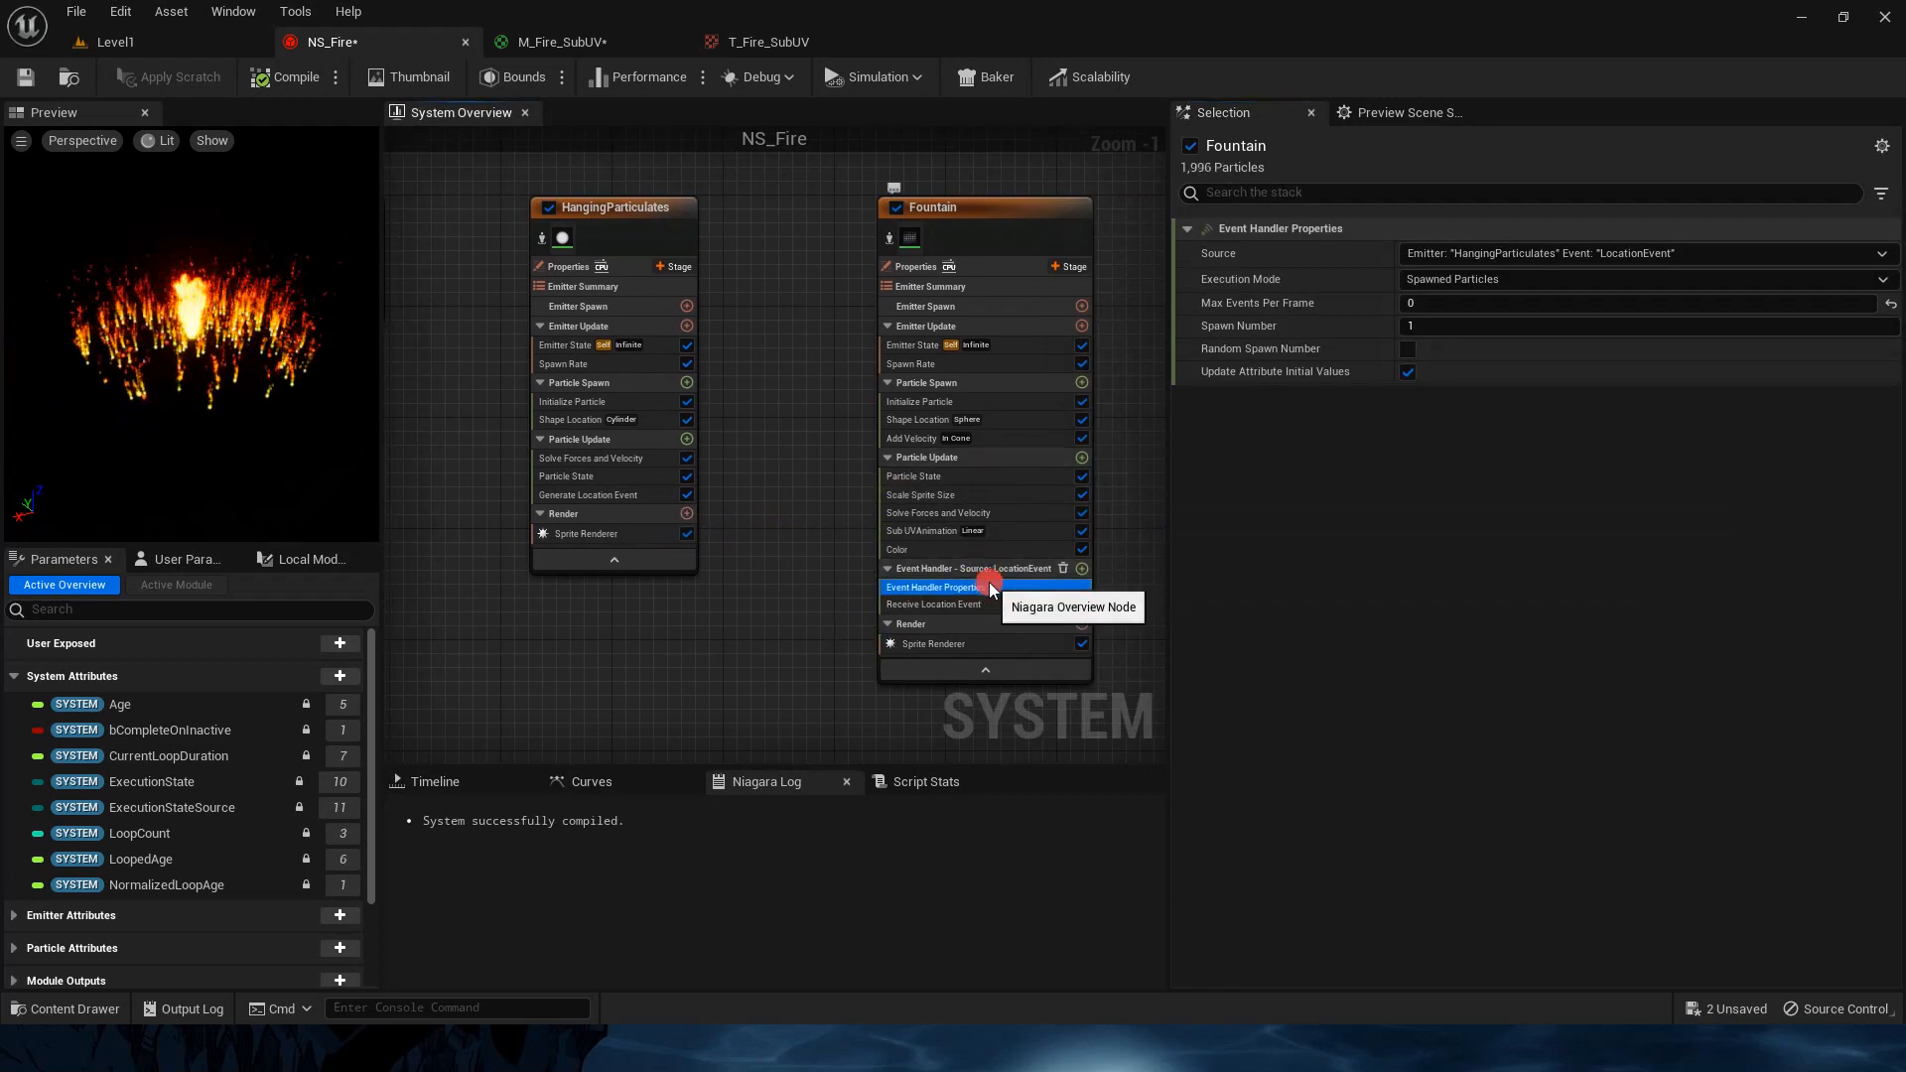
{"action": "left_click", "coordinate": [1406, 372]}
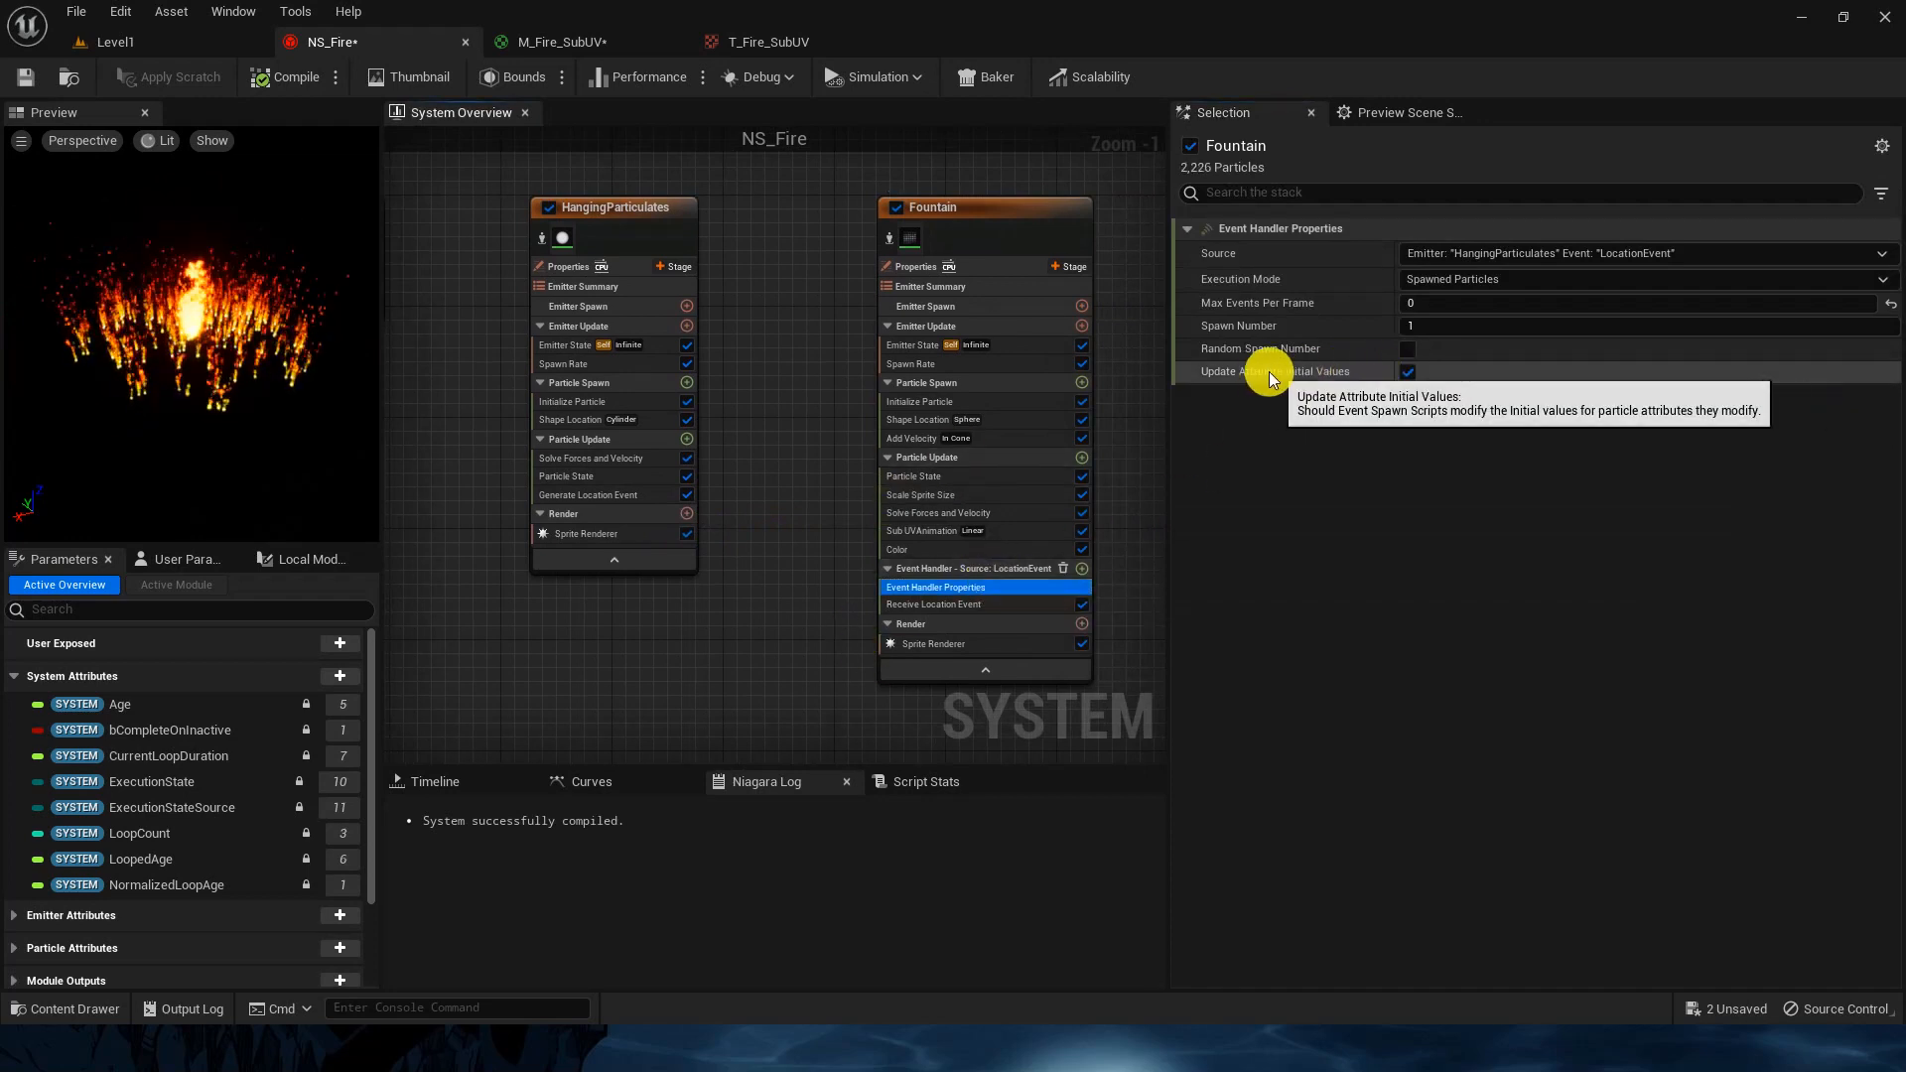
{"action": "left_click", "coordinate": [1407, 374]}
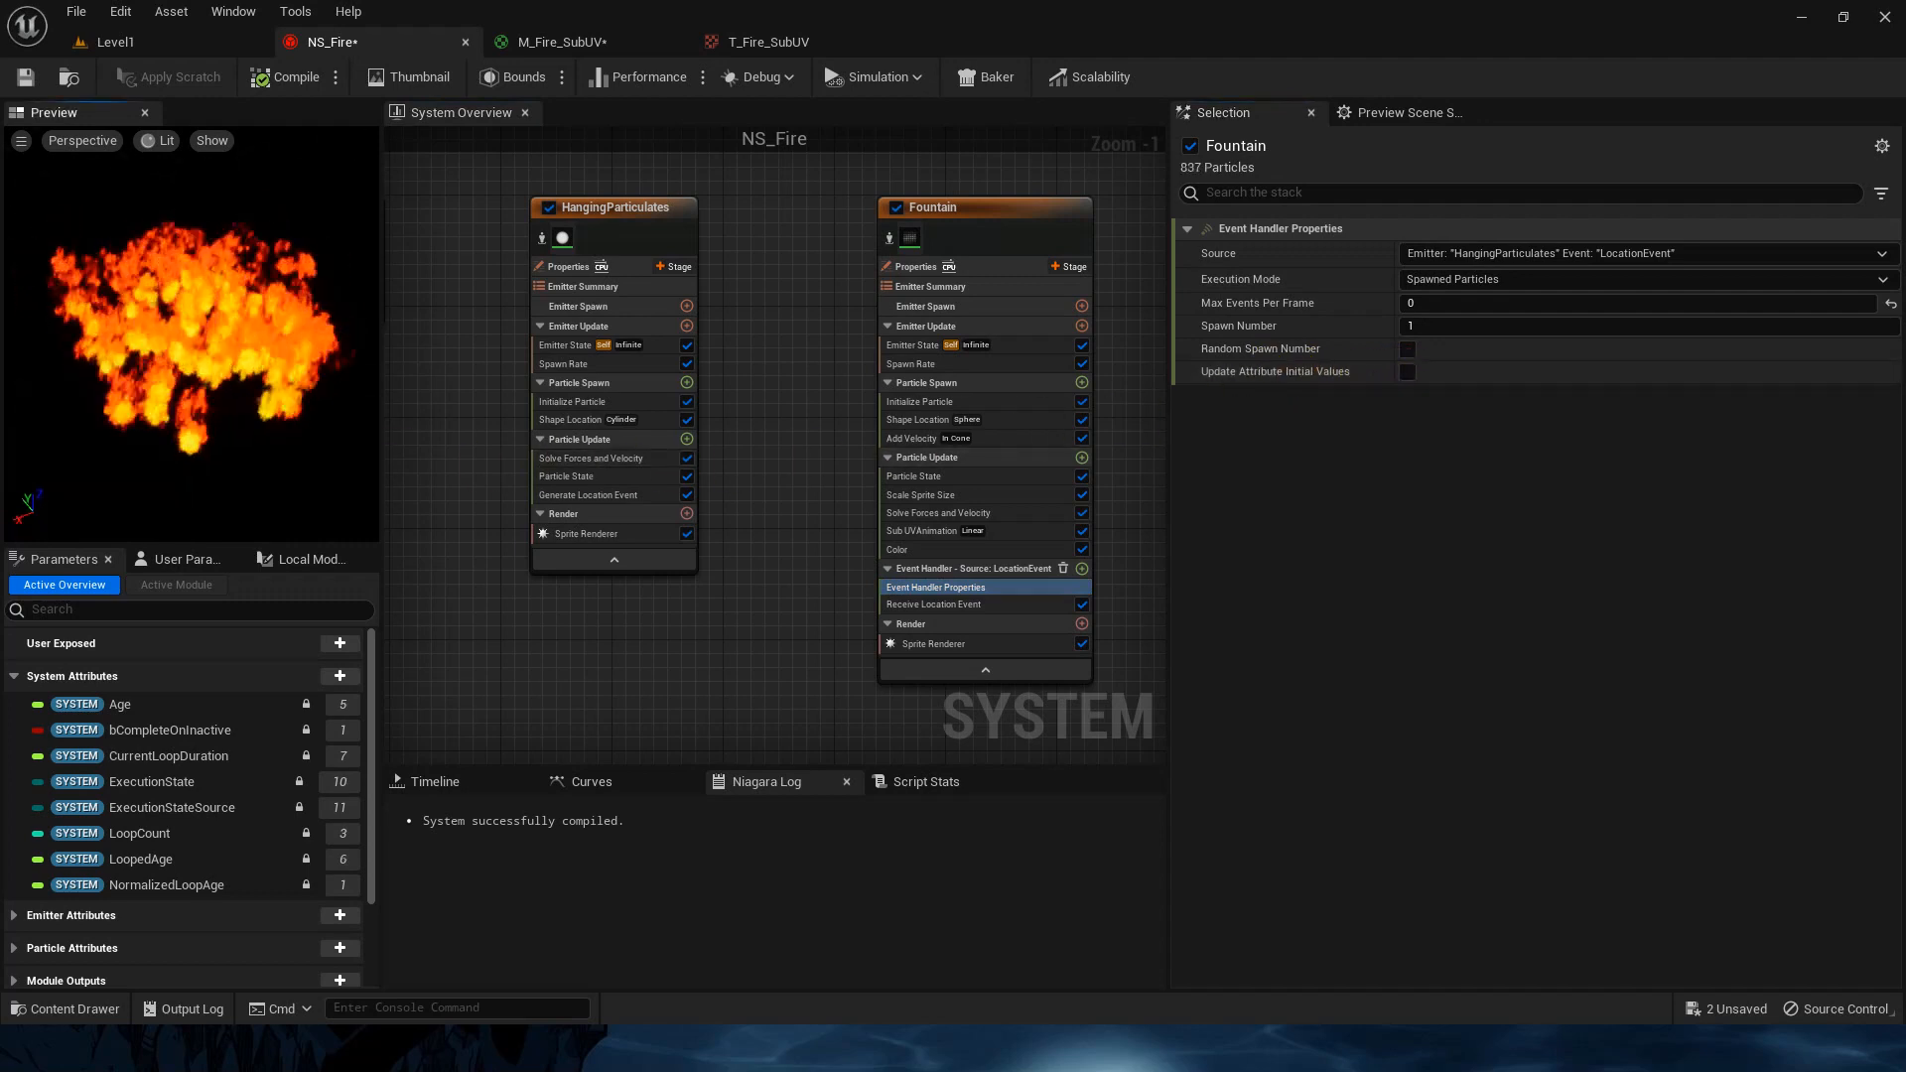
{"action": "left_click", "coordinate": [21, 79]}
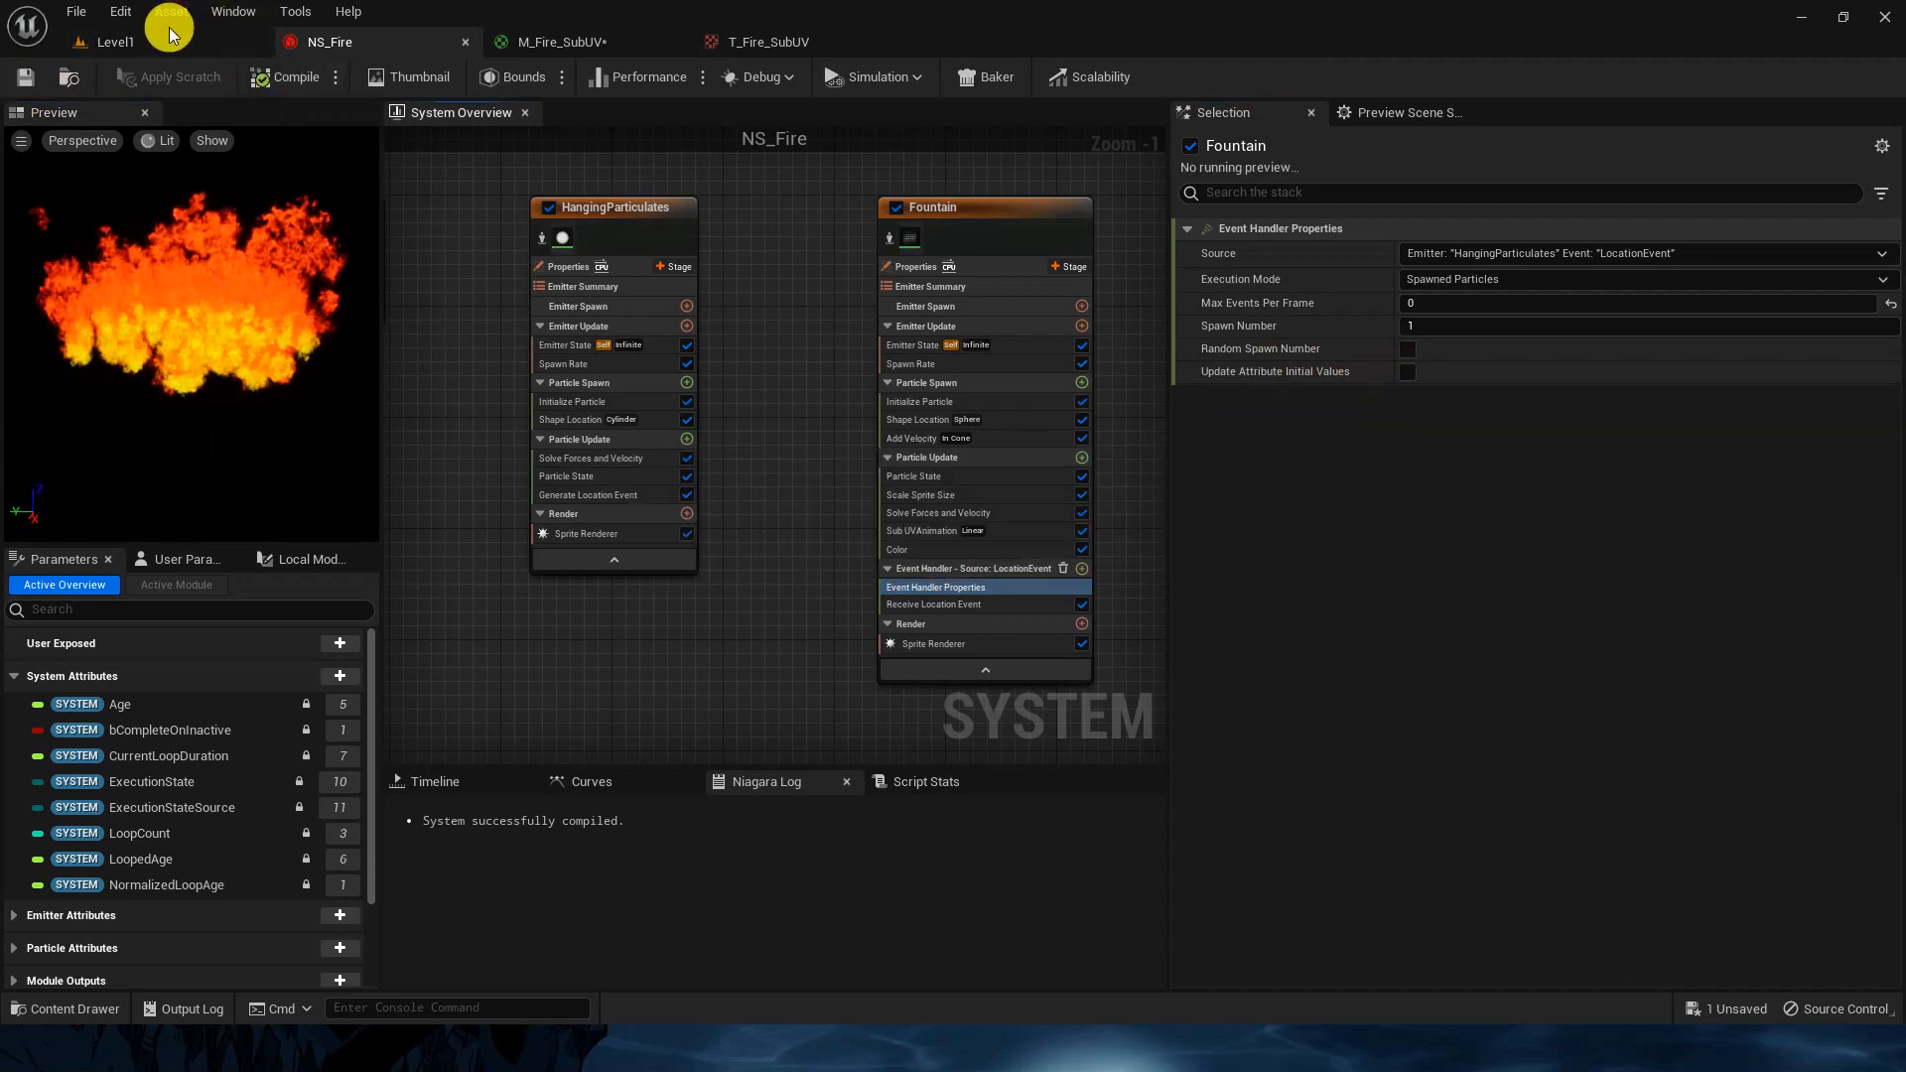
Step: In Level1, place the NS_Fire system from the Assets/FX folder in the scene as a test and delete it
{"action": "left_click", "coordinate": [165, 43]}
{"action": "right_click_drag", "start_coordinate": [1002, 349], "coordinate": [907, 400]}
{"action": "left_click_drag", "start_coordinate": [854, 448], "coordinate": [820, 701]}
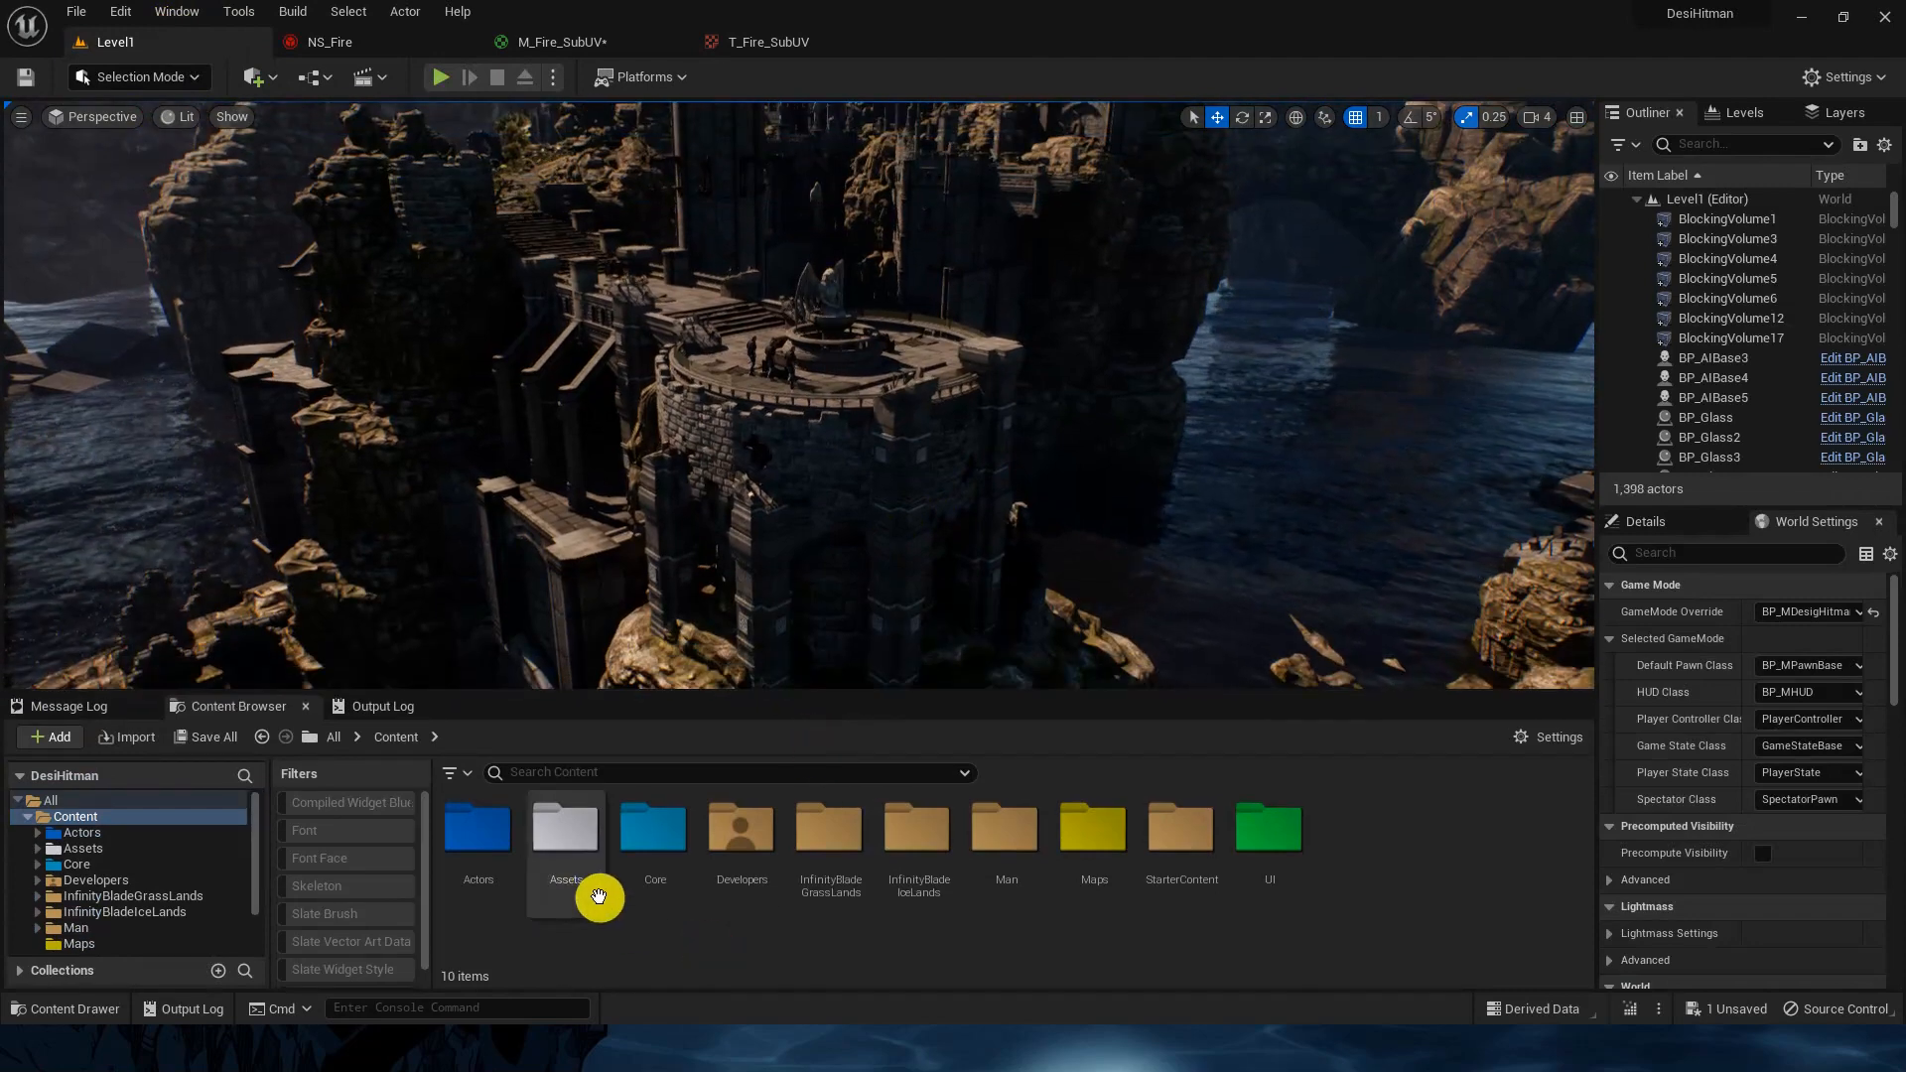
{"action": "double_click", "coordinate": [598, 891]}
{"action": "left_click", "coordinate": [685, 891]}
{"action": "double_click", "coordinate": [685, 892]}
{"action": "mouse_move", "coordinate": [875, 662]}
{"action": "right_mouse_down"}
{"action": "mouse_move", "coordinate": [868, 625]}
{"action": "mouse_move", "coordinate": [883, 674]}
{"action": "mouse_move", "coordinate": [874, 661]}
{"action": "right_mouse_up"}
{"action": "left_click", "coordinate": [741, 843]}
{"action": "left_click_drag", "start_coordinate": [741, 843], "coordinate": [816, 425]}
{"action": "right_click_drag", "start_coordinate": [816, 424], "coordinate": [979, 471]}
{"action": "key", "text": "Delete"}
Step: Place NS_Fire near the stone stairs of the level, raise it to view the flames, and delete it
{"action": "right_click_drag", "start_coordinate": [805, 624], "coordinate": [839, 576]}
{"action": "left_click_drag", "start_coordinate": [765, 817], "coordinate": [949, 616]}
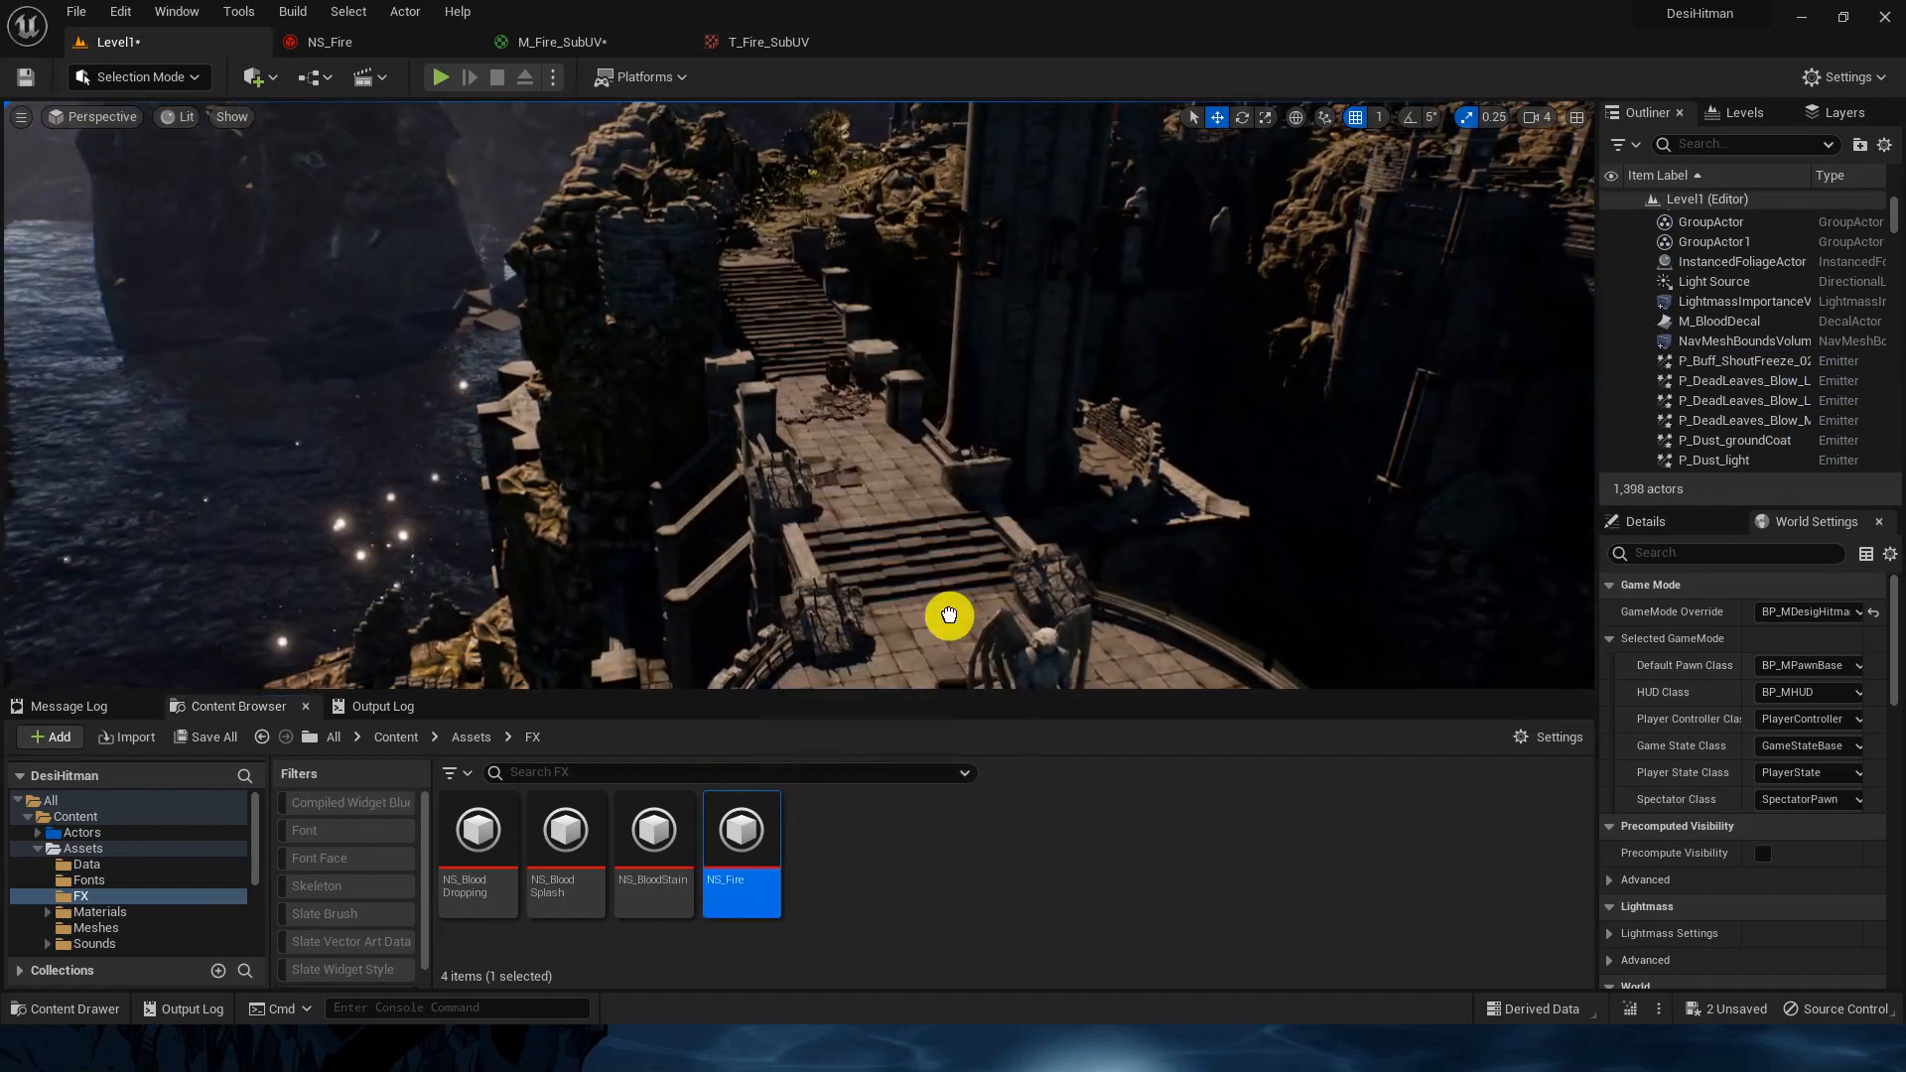
{"action": "left_click_drag", "start_coordinate": [941, 524], "coordinate": [951, 298]}
{"action": "mouse_move", "coordinate": [1016, 396]}
{"action": "right_mouse_down"}
{"action": "mouse_move", "coordinate": [1102, 394]}
{"action": "mouse_move", "coordinate": [1024, 402]}
{"action": "right_mouse_up"}
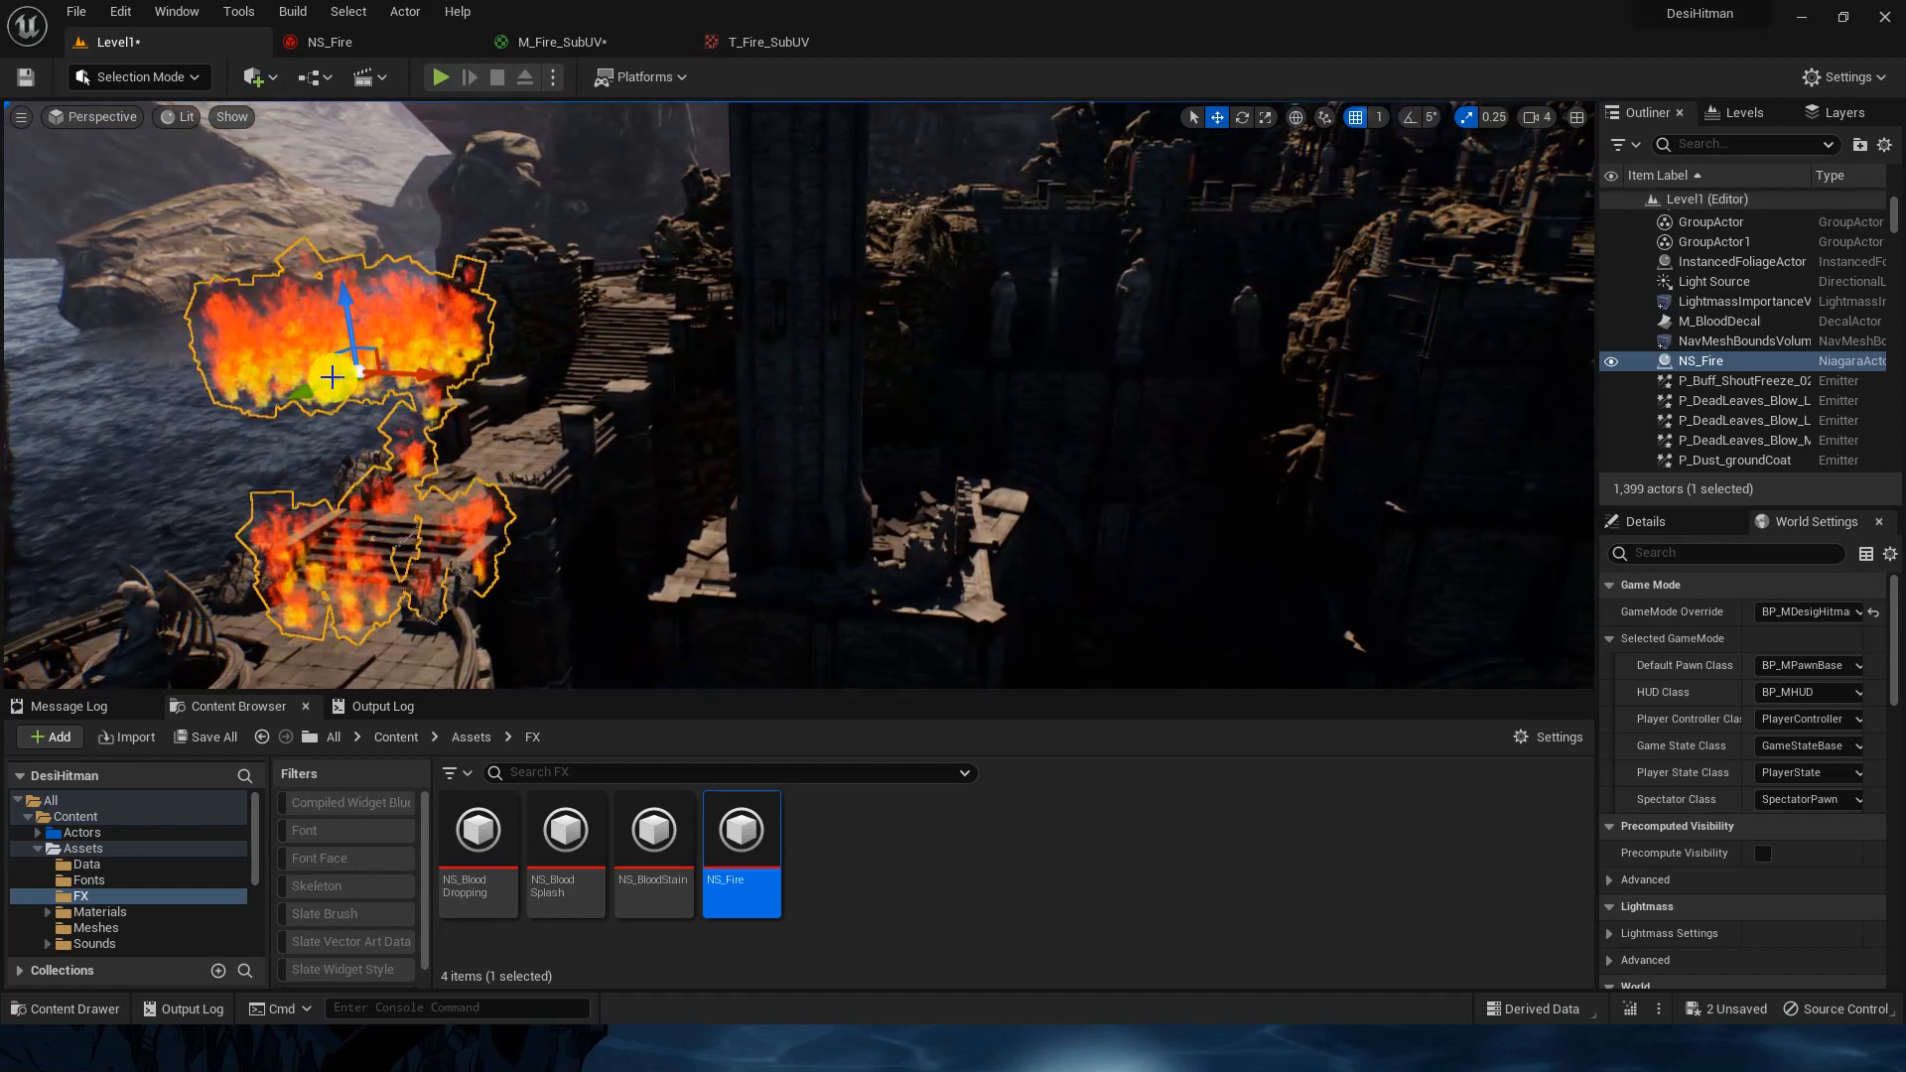
{"action": "key", "text": "Delete"}
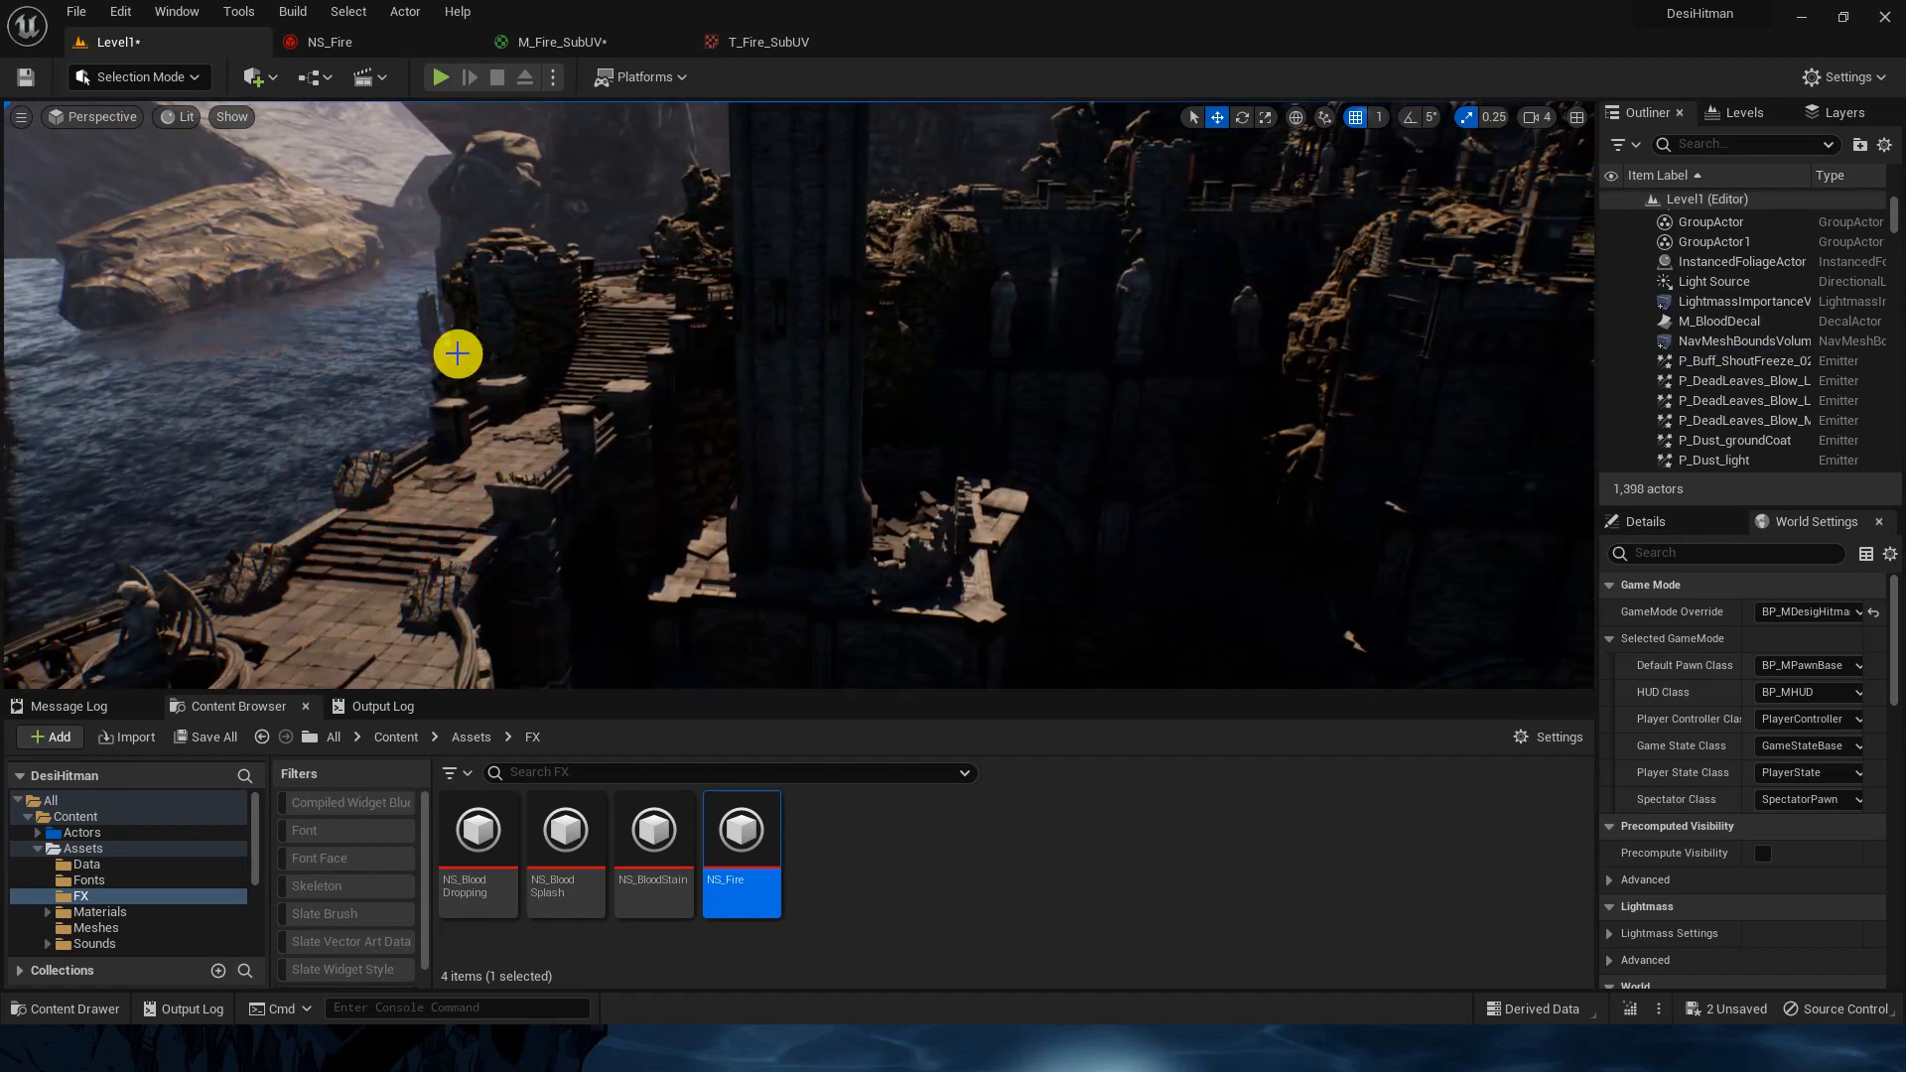
Step: Return to the NS_Fire system and add a Gravity Force module to the HangingParticulates Particle Update group
{"action": "left_click", "coordinate": [377, 45]}
{"action": "right_click_drag", "start_coordinate": [768, 549], "coordinate": [838, 562]}
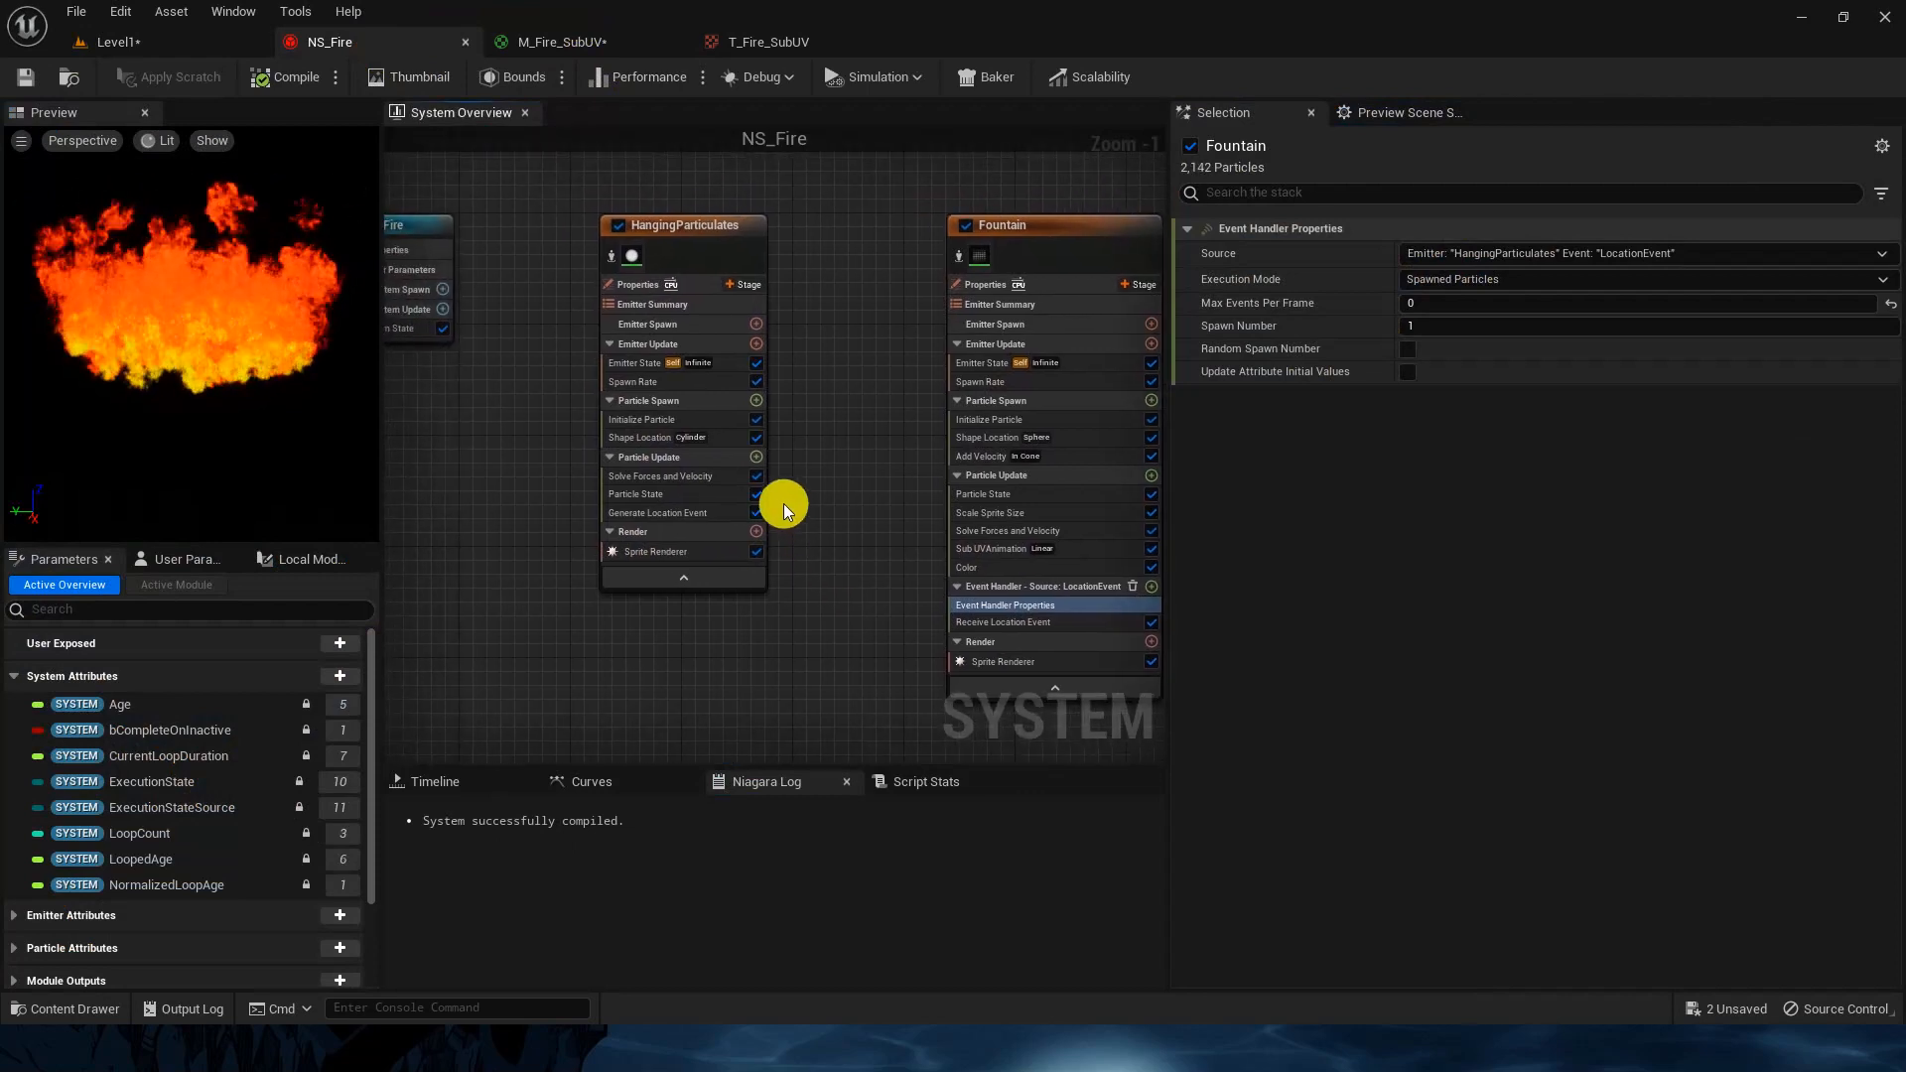
{"action": "left_click", "coordinate": [757, 457]}
{"action": "type", "text": "gra"}
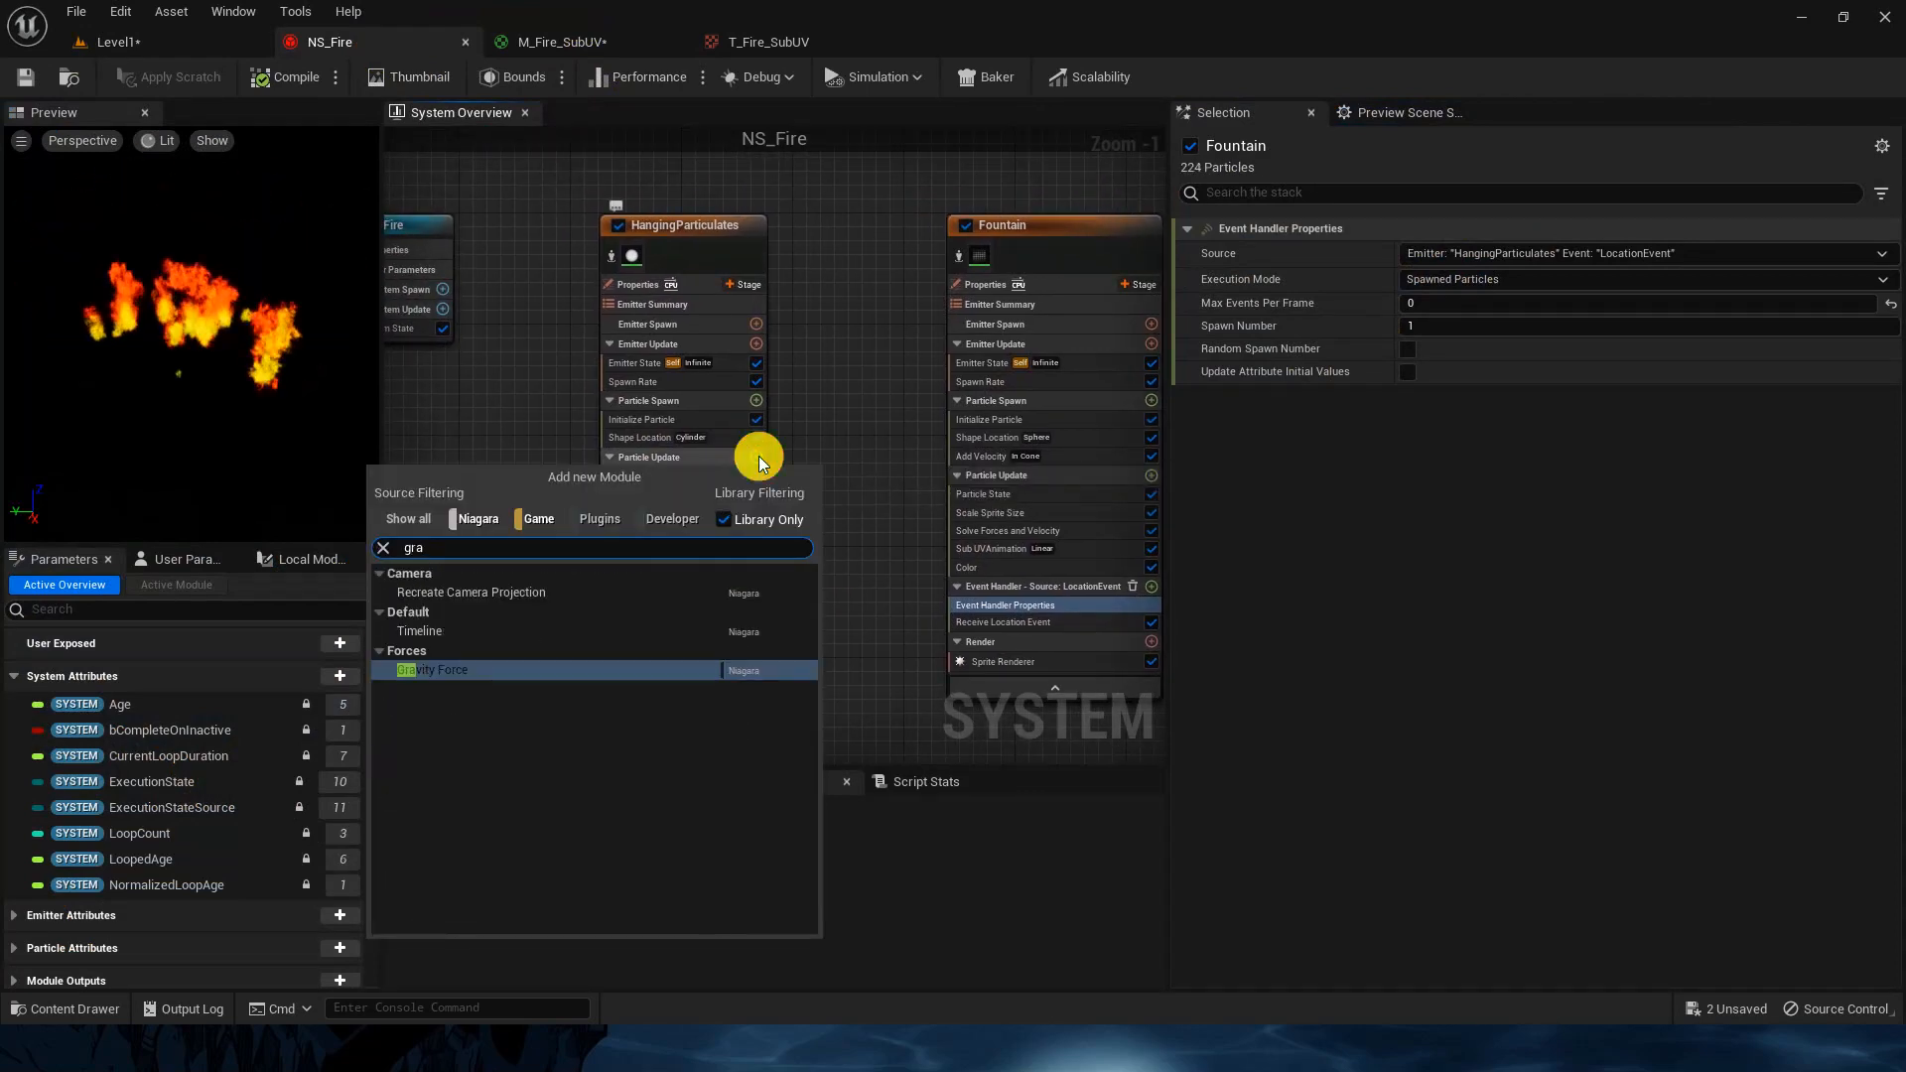
{"action": "key", "text": "Return"}
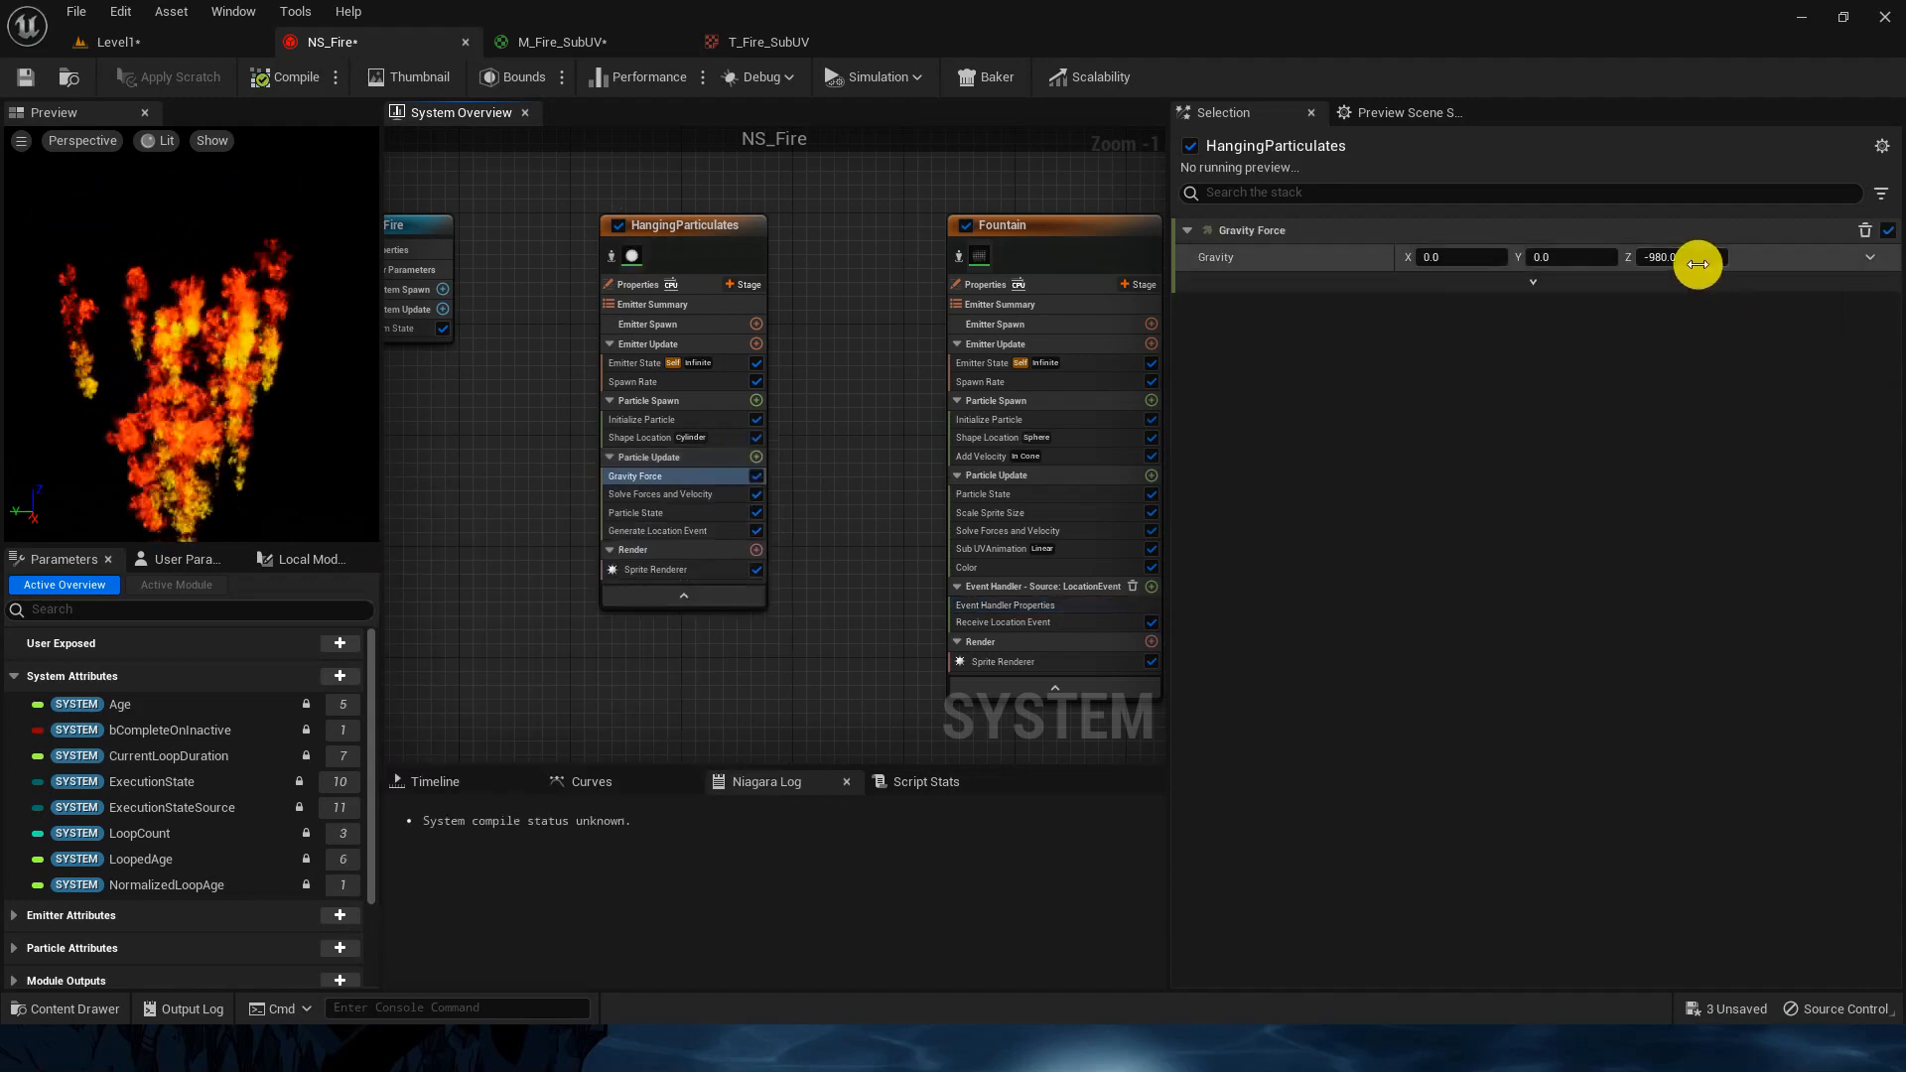
Step: Set the Z gravity of the HangingParticulates Gravity Force to -300
{"action": "right_click", "coordinate": [1700, 266]}
{"action": "left_click", "coordinate": [1692, 260]}
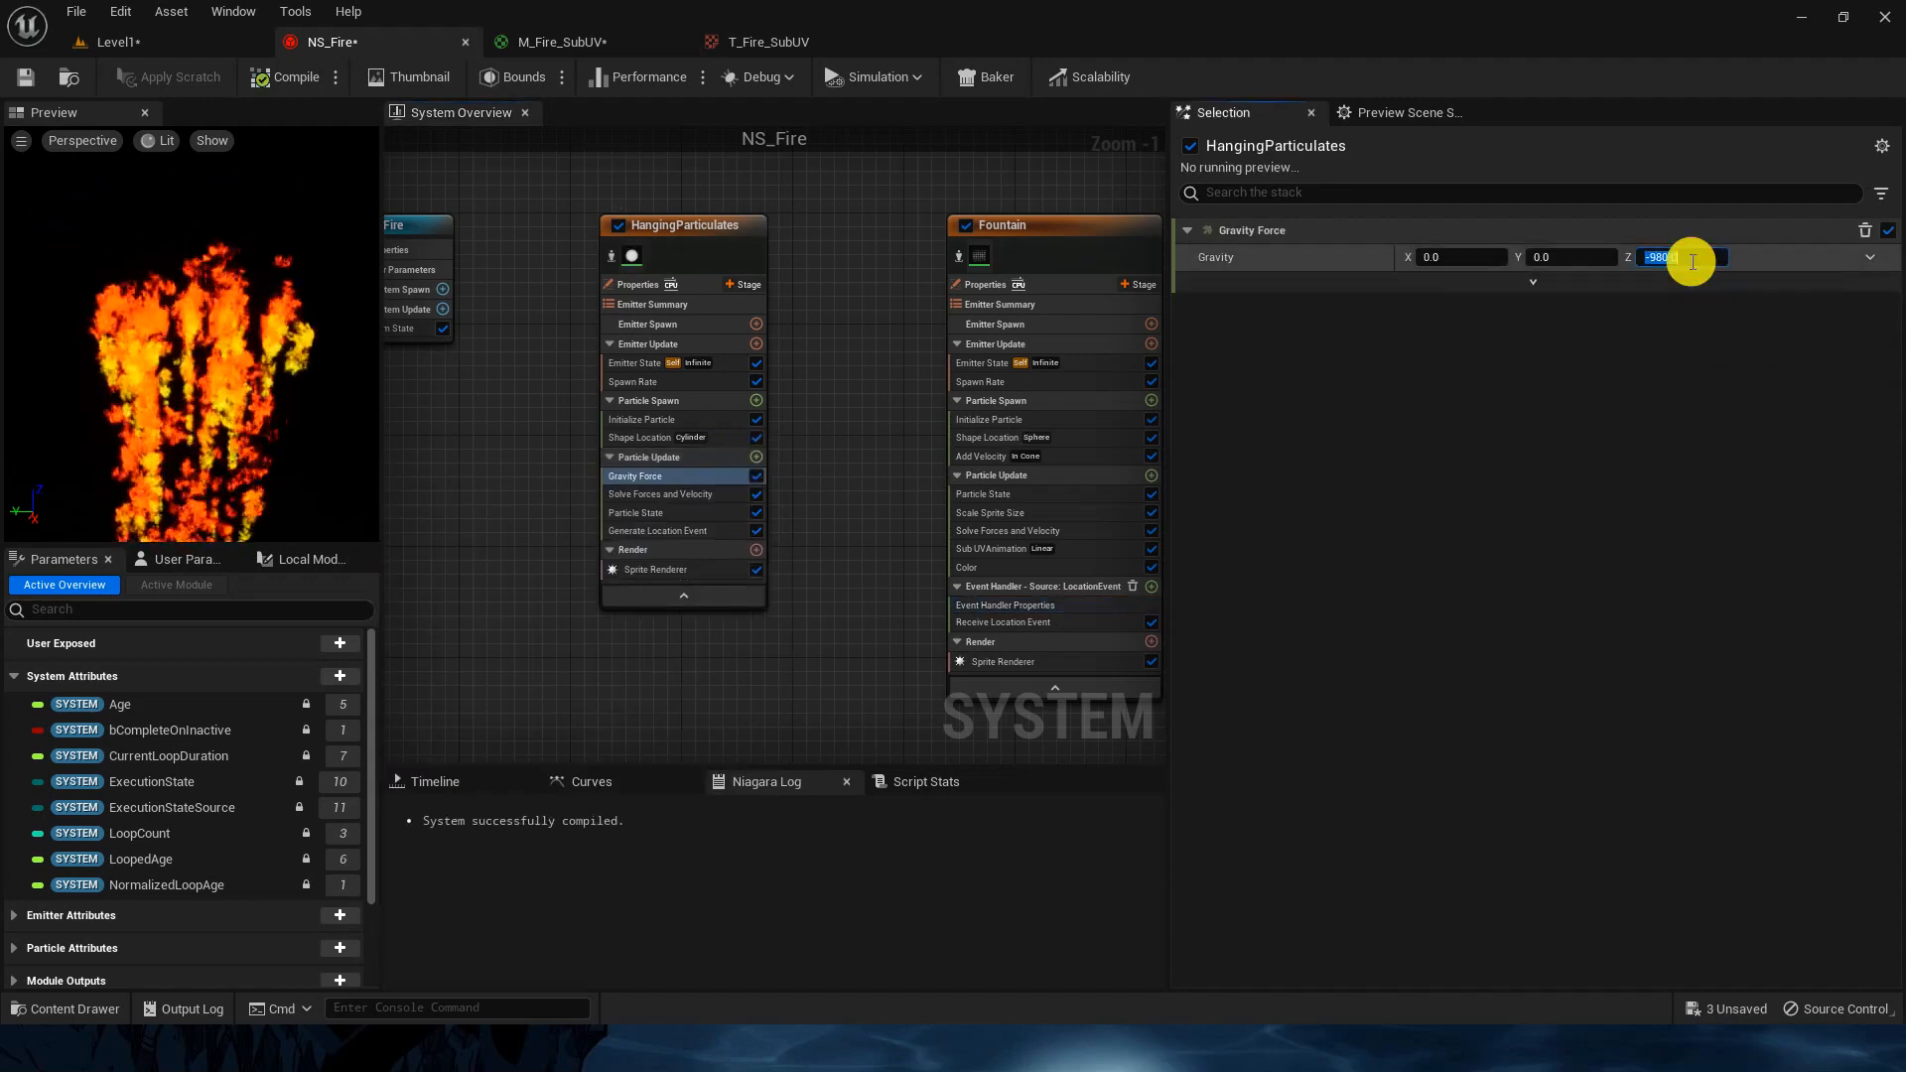
{"action": "type", "text": "-300"}
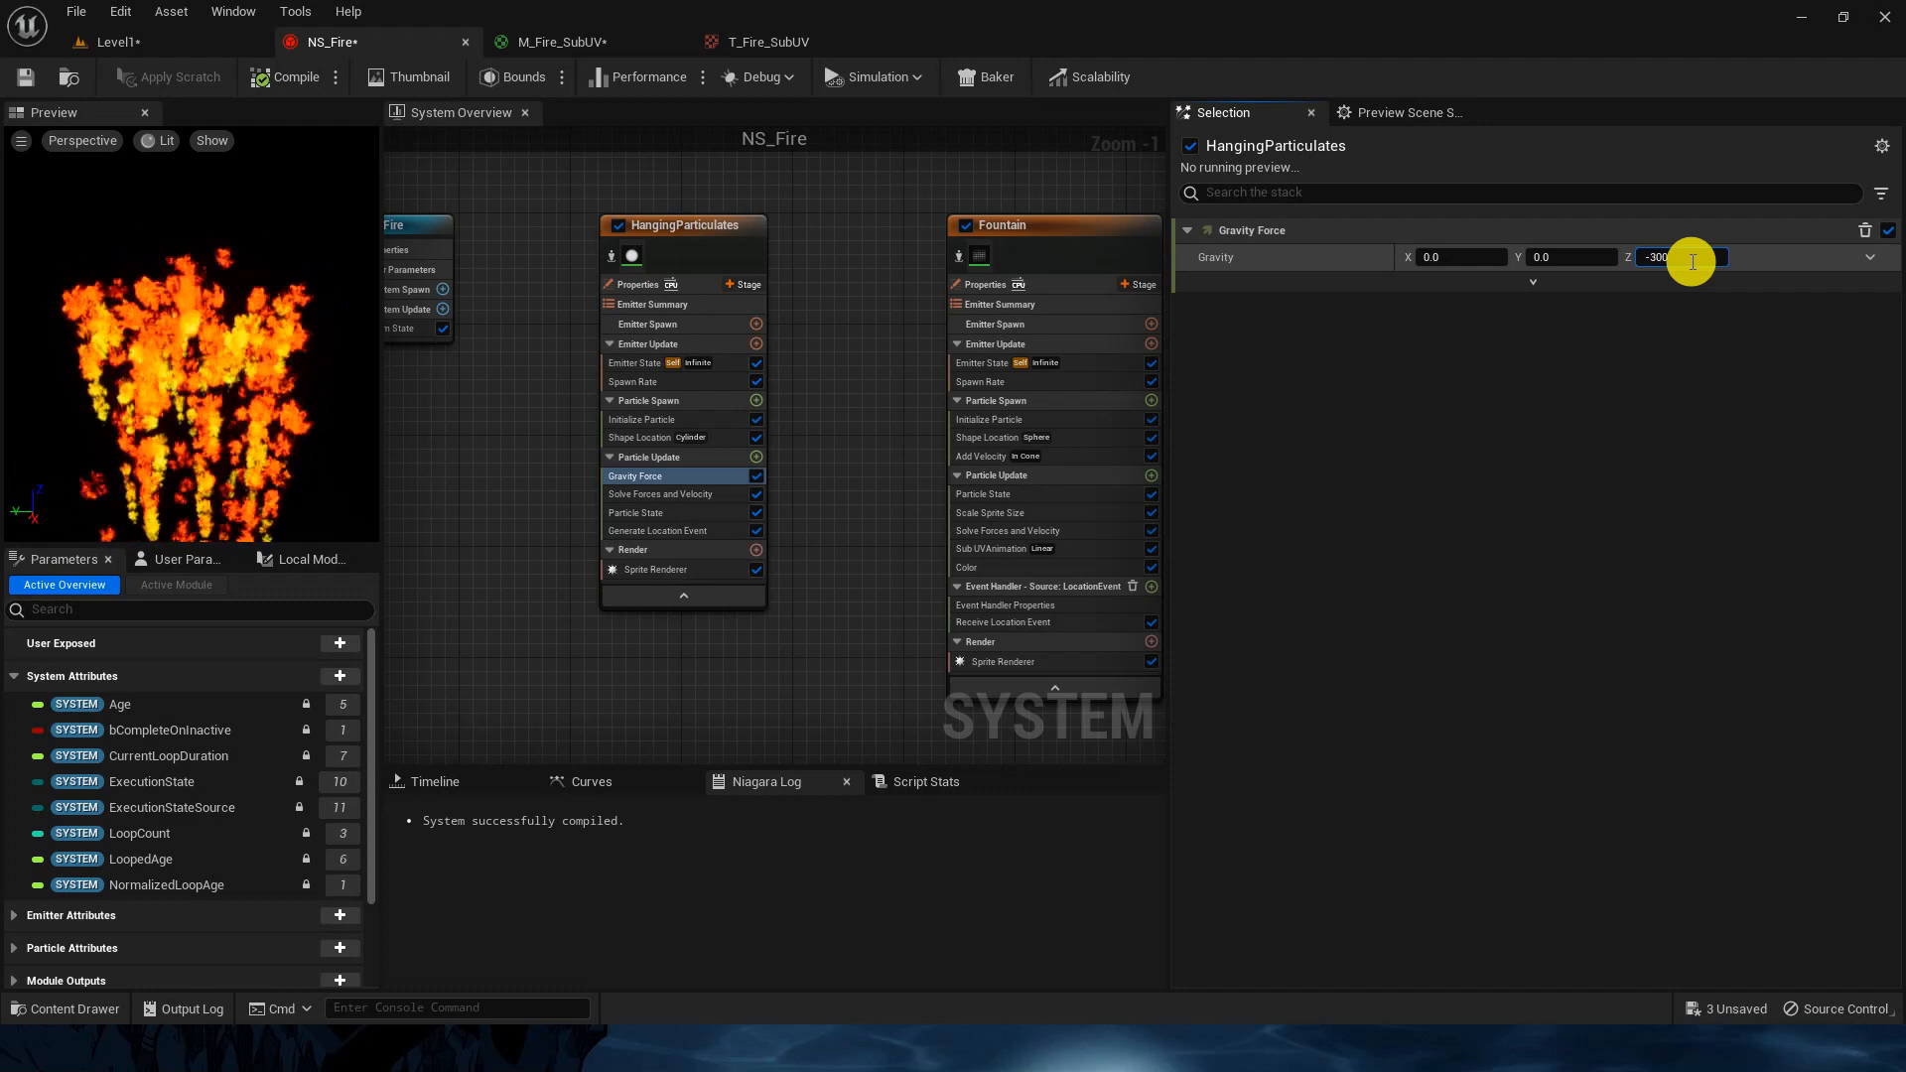
Step: Set the HangingParticulates Z gravity to -3000, change its Emitter State loop behavior to Once, and save the system
{"action": "key", "text": "Return"}
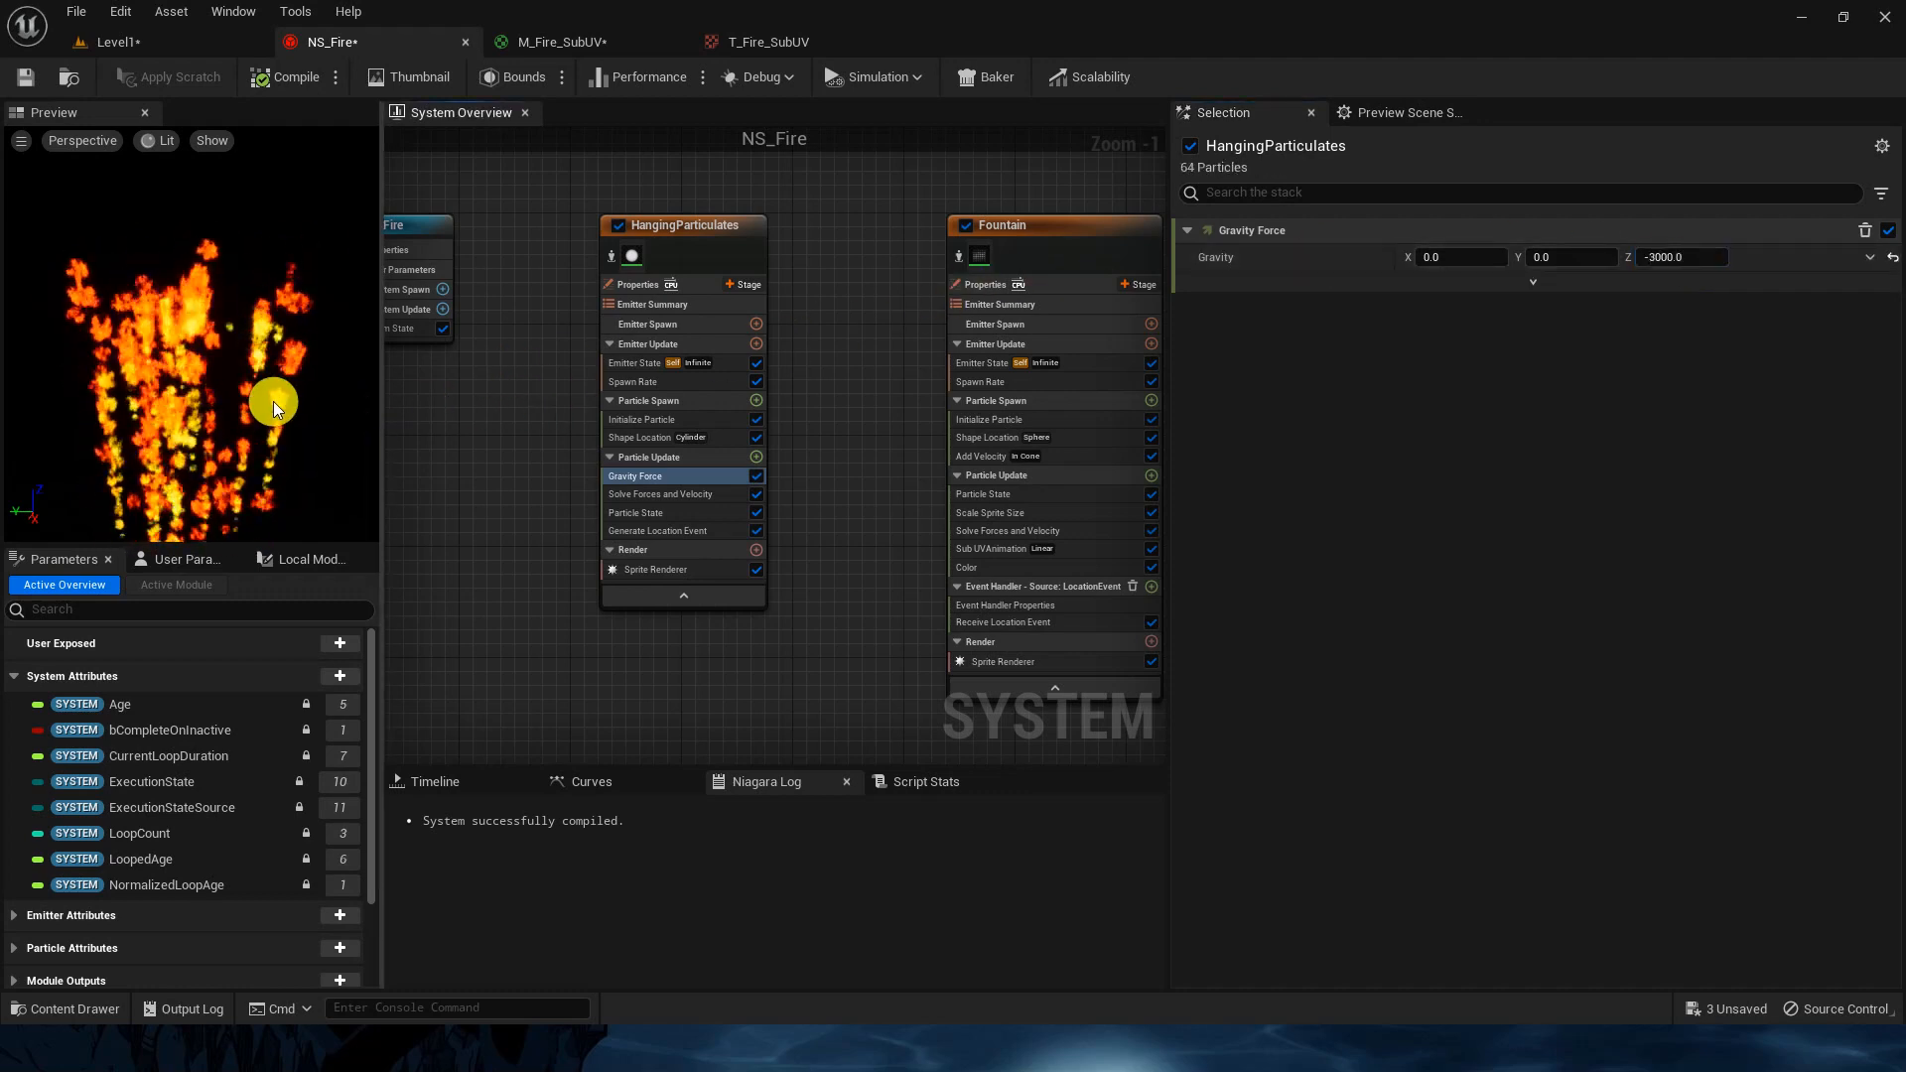
{"action": "left_click", "coordinate": [640, 364]}
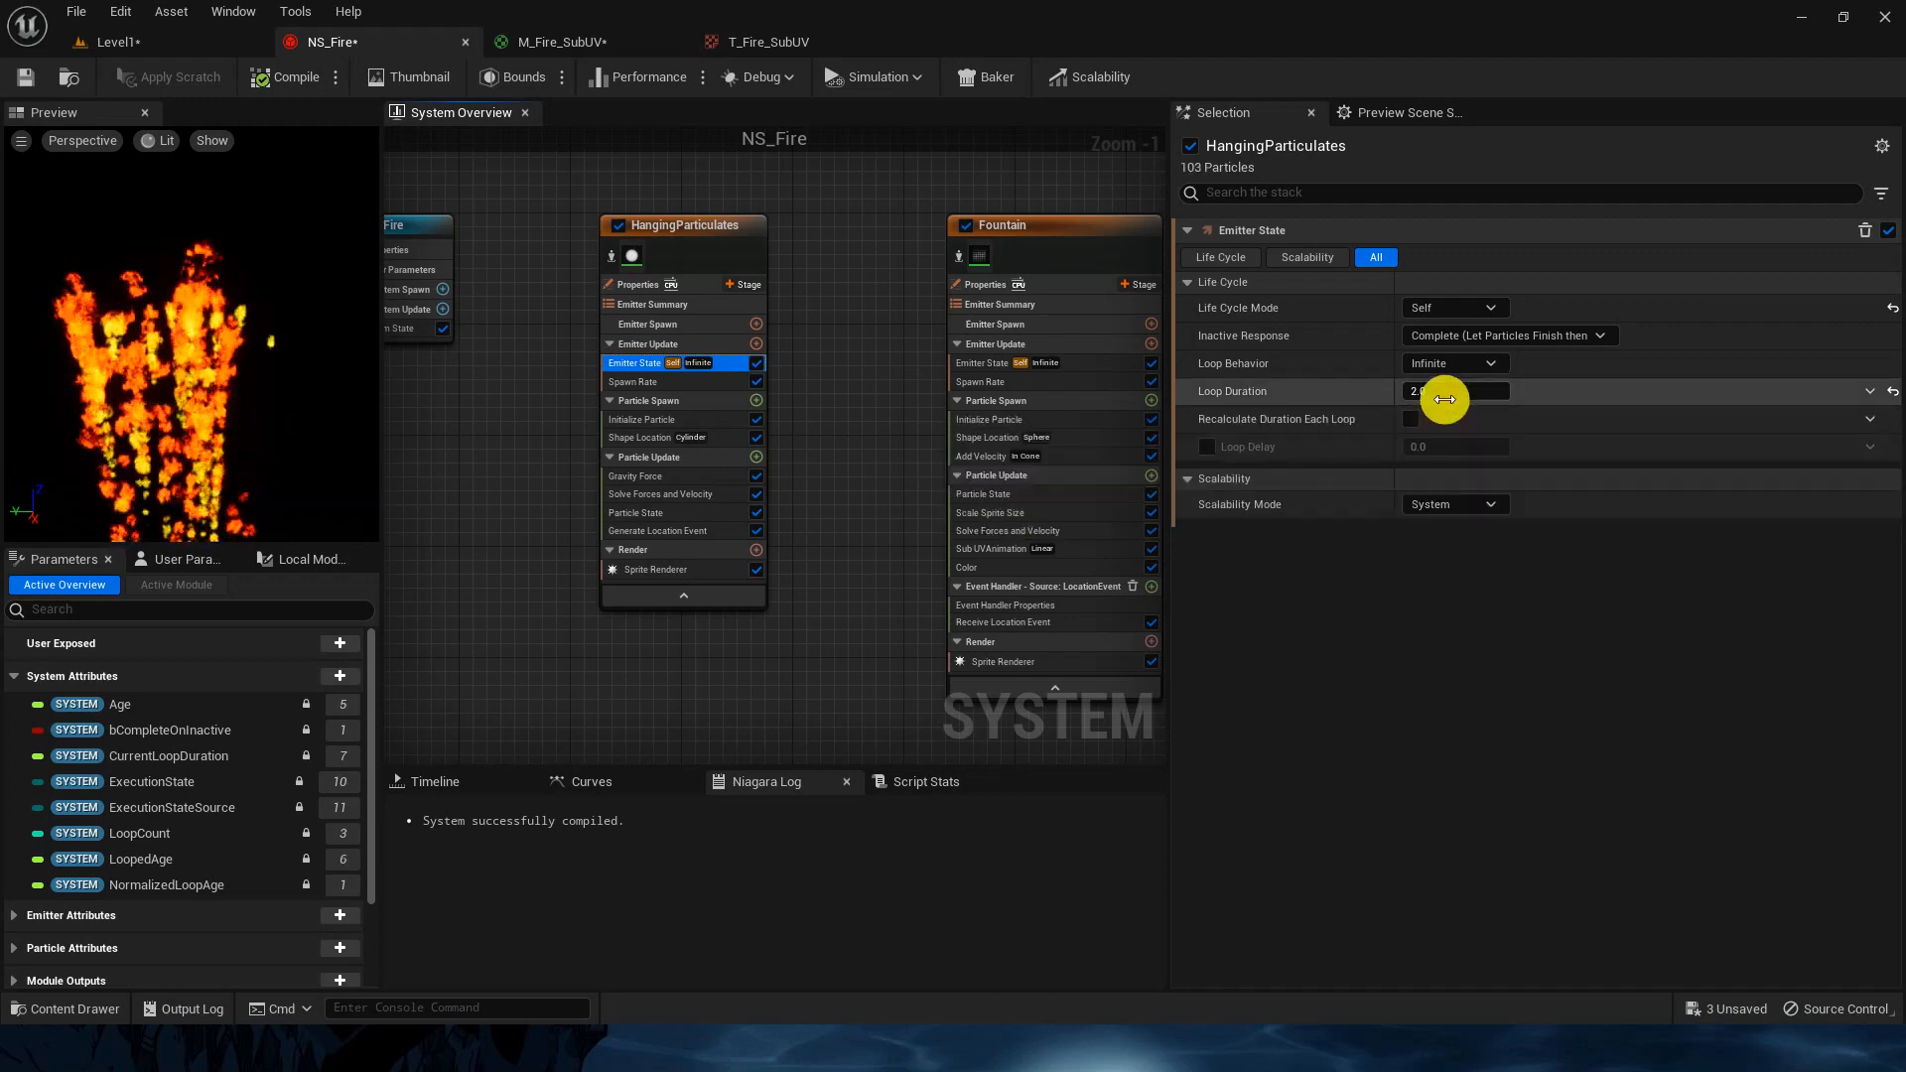
{"action": "left_click", "coordinate": [1452, 364]}
{"action": "left_click", "coordinate": [1453, 416]}
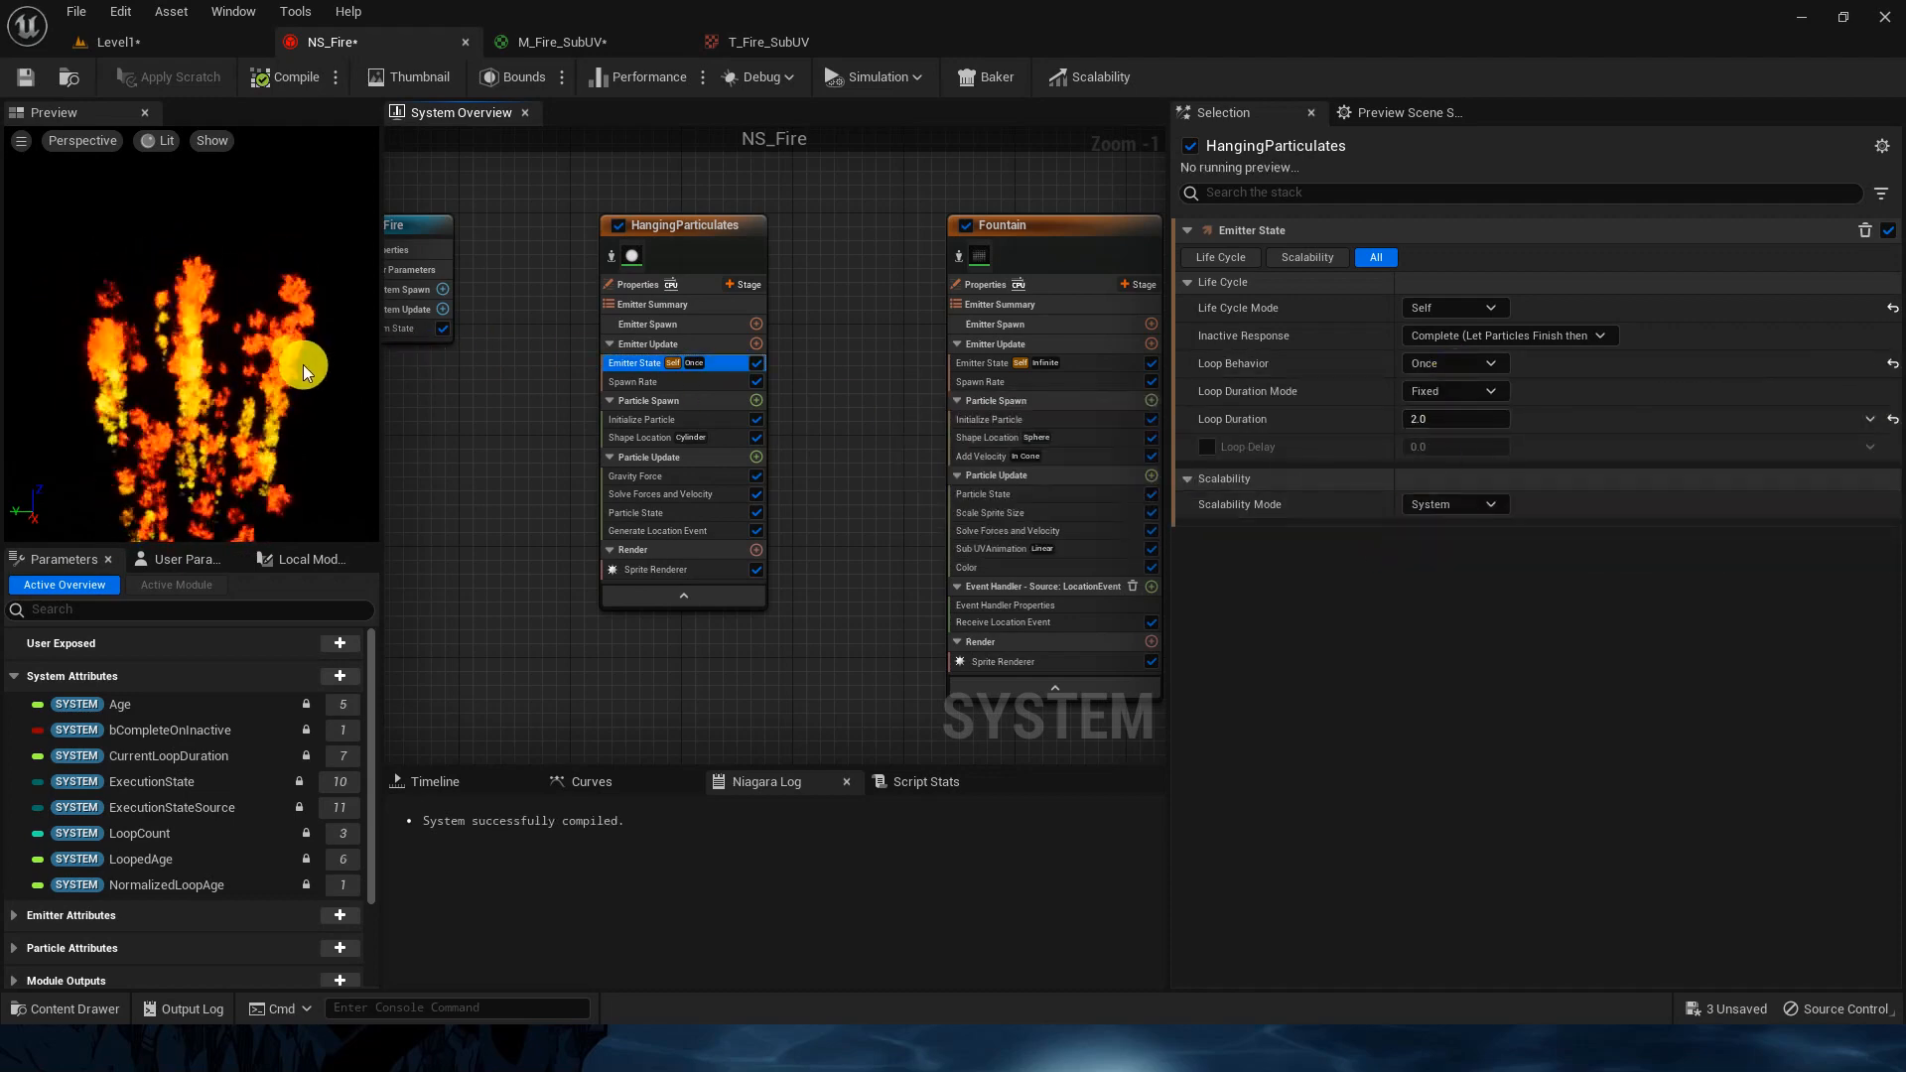
{"action": "left_click", "coordinate": [34, 84]}
Step: In Level1, place NS_Fire on the stone walkway between the stairs, raise it slightly, and view the flames from above
{"action": "left_click", "coordinate": [152, 42]}
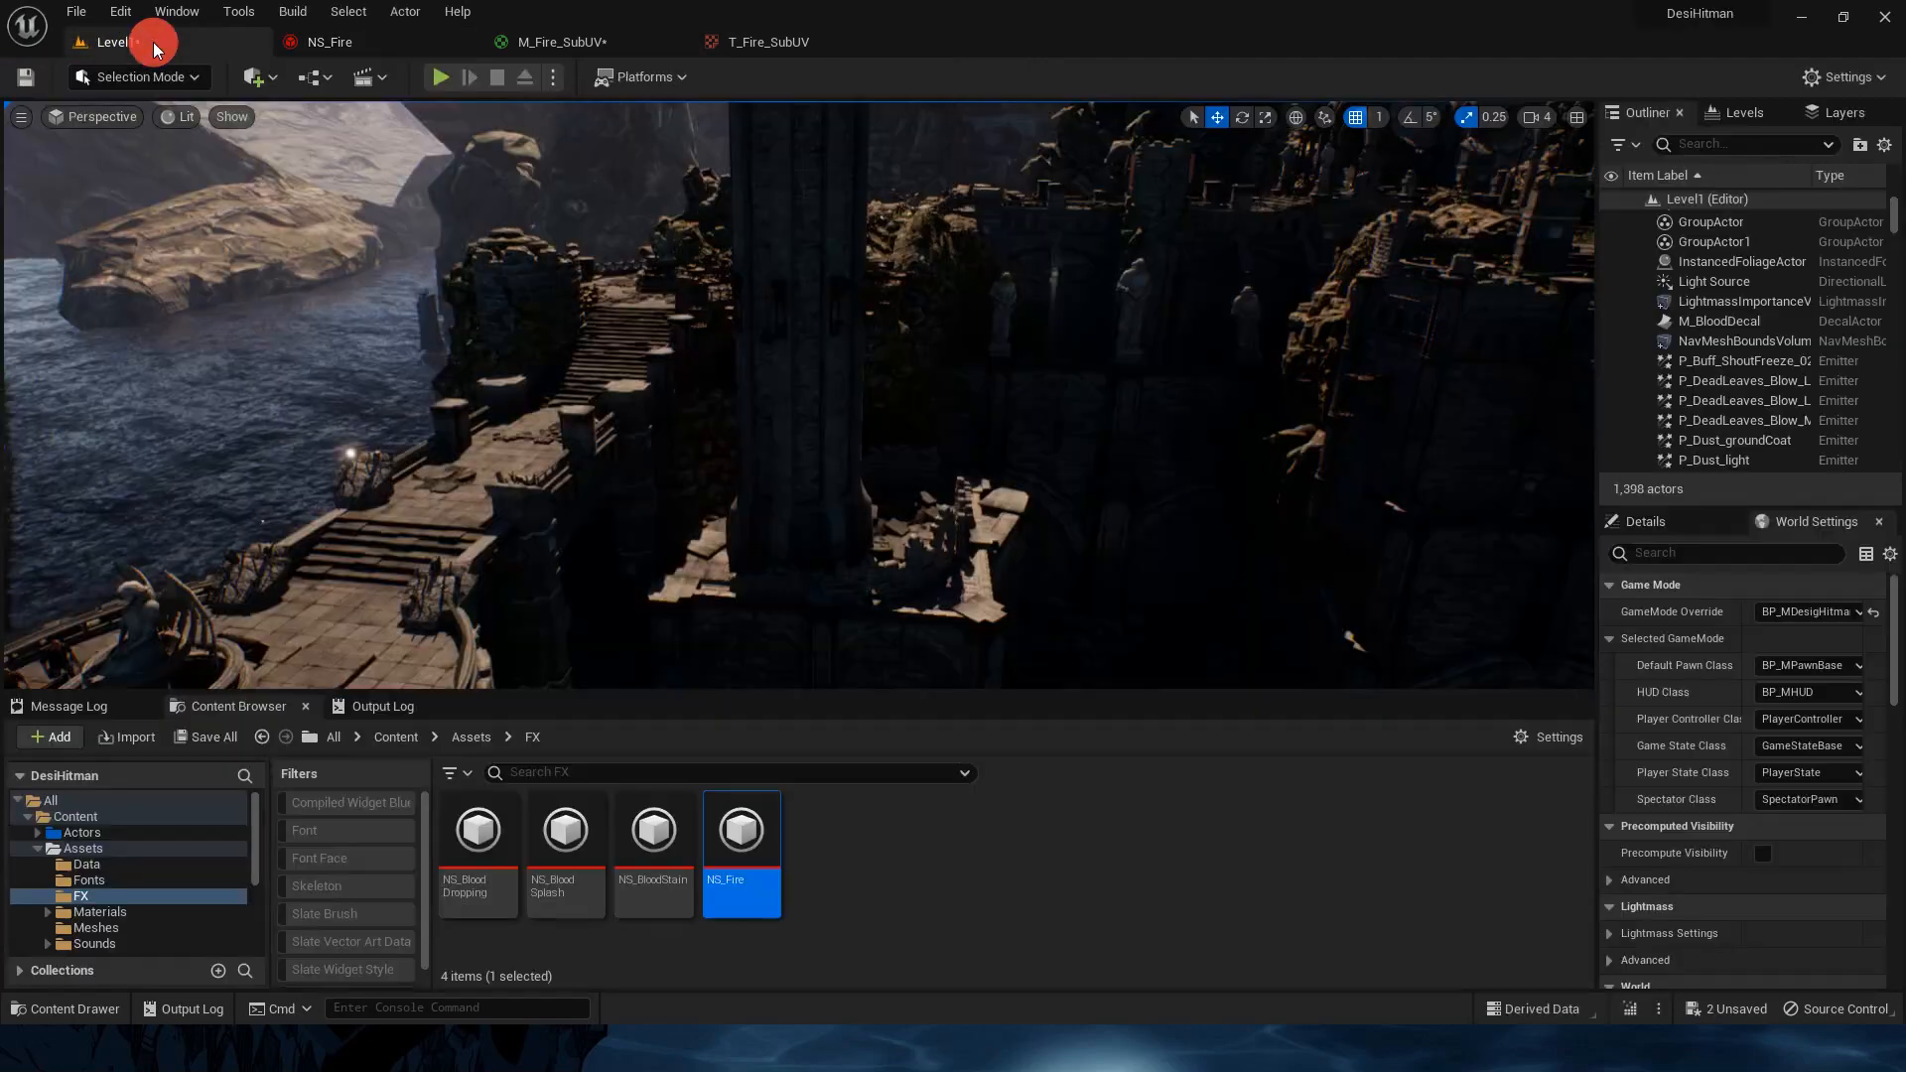
{"action": "right_click_drag", "start_coordinate": [668, 288], "coordinate": [668, 289]}
{"action": "left_click_drag", "start_coordinate": [741, 844], "coordinate": [719, 503]}
{"action": "right_click_drag", "start_coordinate": [719, 503], "coordinate": [719, 503]}
{"action": "left_click_drag", "start_coordinate": [735, 463], "coordinate": [736, 377]}
{"action": "right_click_drag", "start_coordinate": [850, 264], "coordinate": [851, 264]}
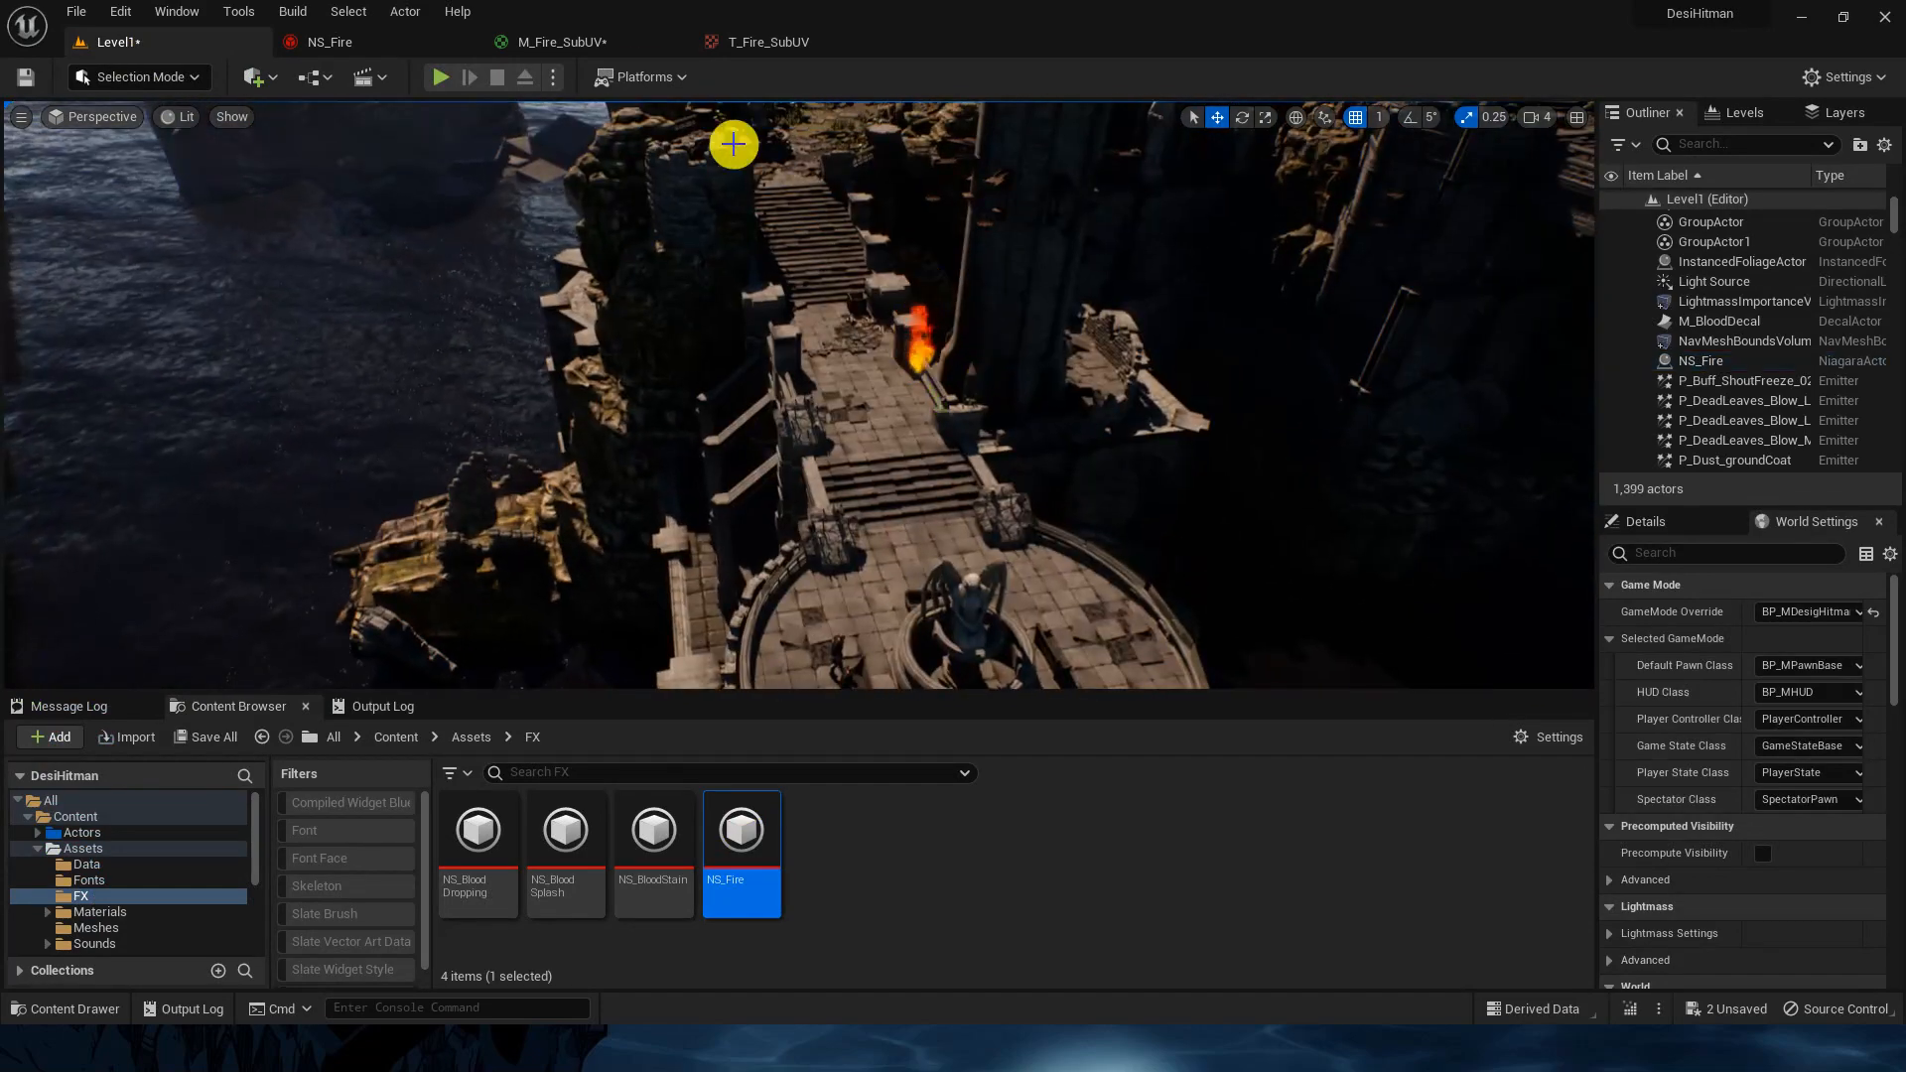
Step: Close the M_Fire_SubUV material, add a Collision module to the HangingParticulates Particle Update group in NS_Fire, and save
{"action": "left_click", "coordinate": [601, 43]}
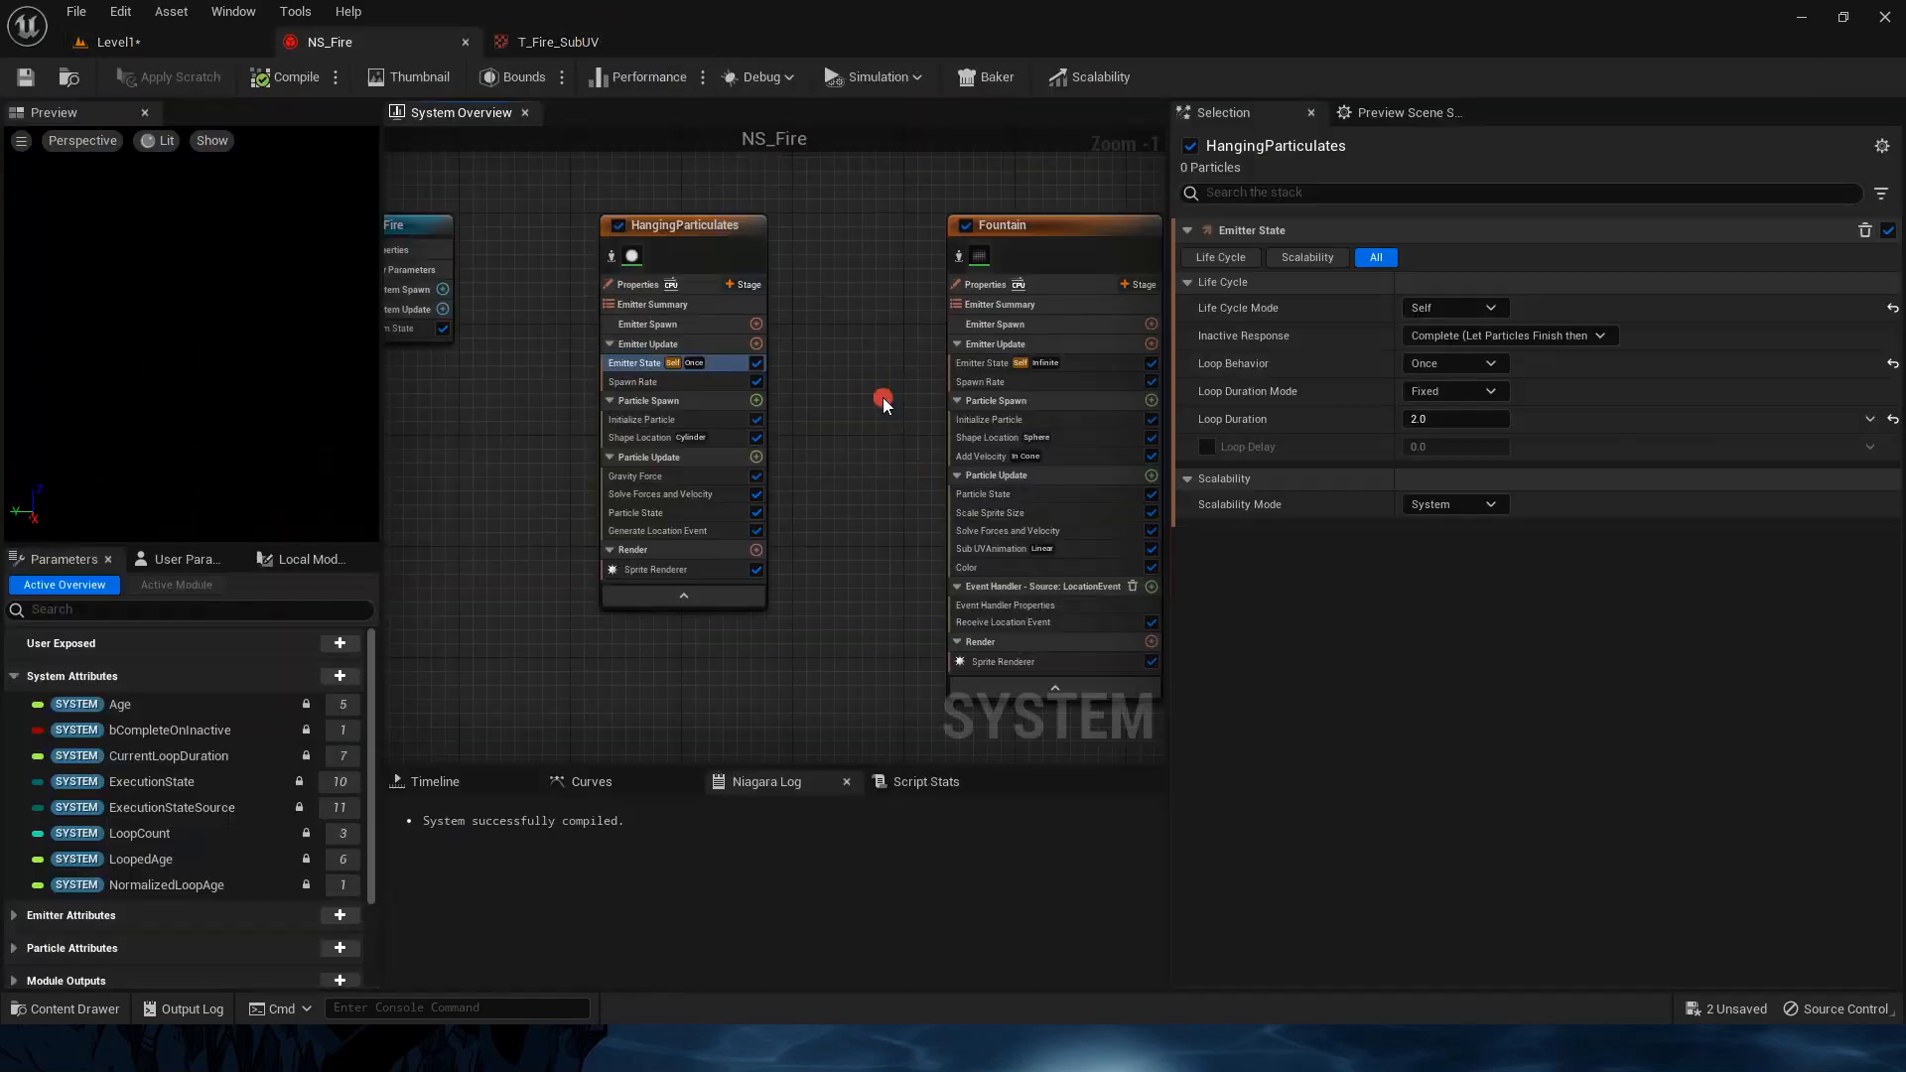
{"action": "left_click", "coordinate": [754, 457]}
{"action": "type", "text": "coll"}
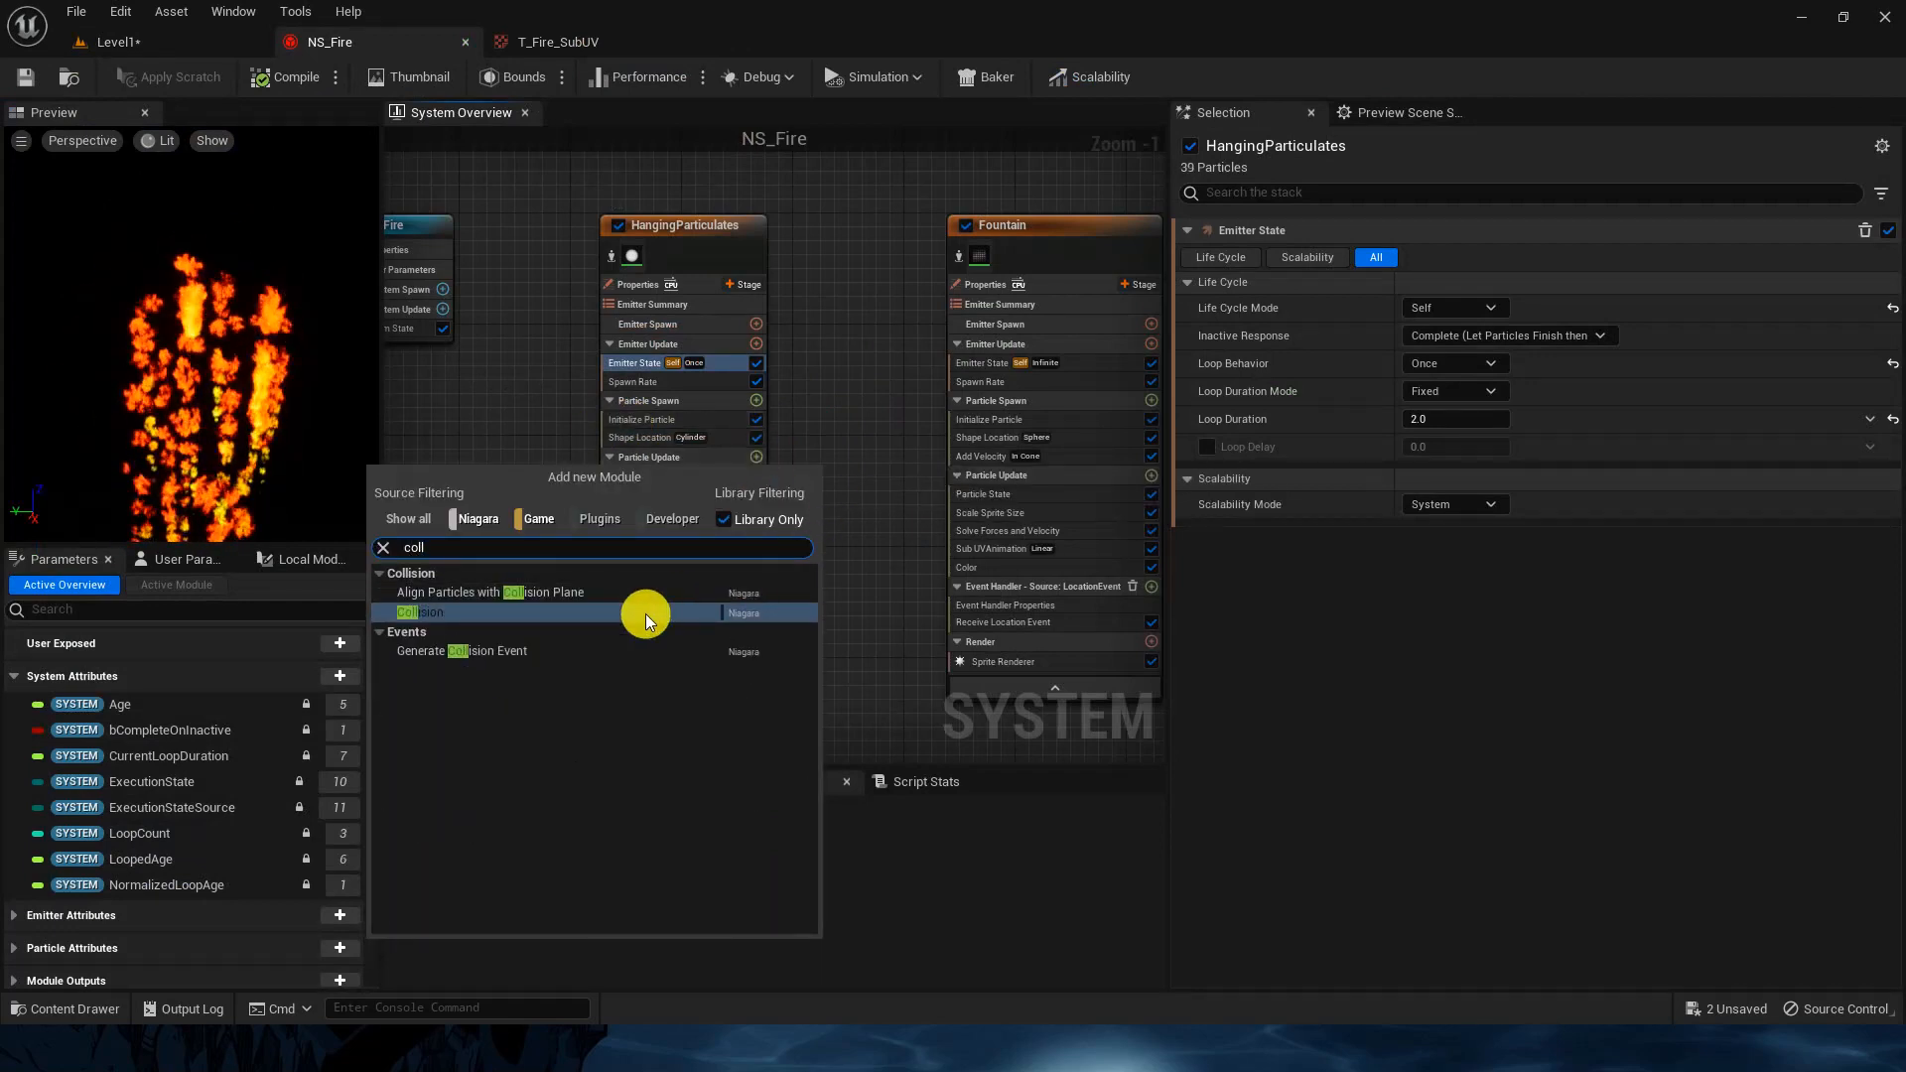
{"action": "left_click", "coordinate": [645, 613]}
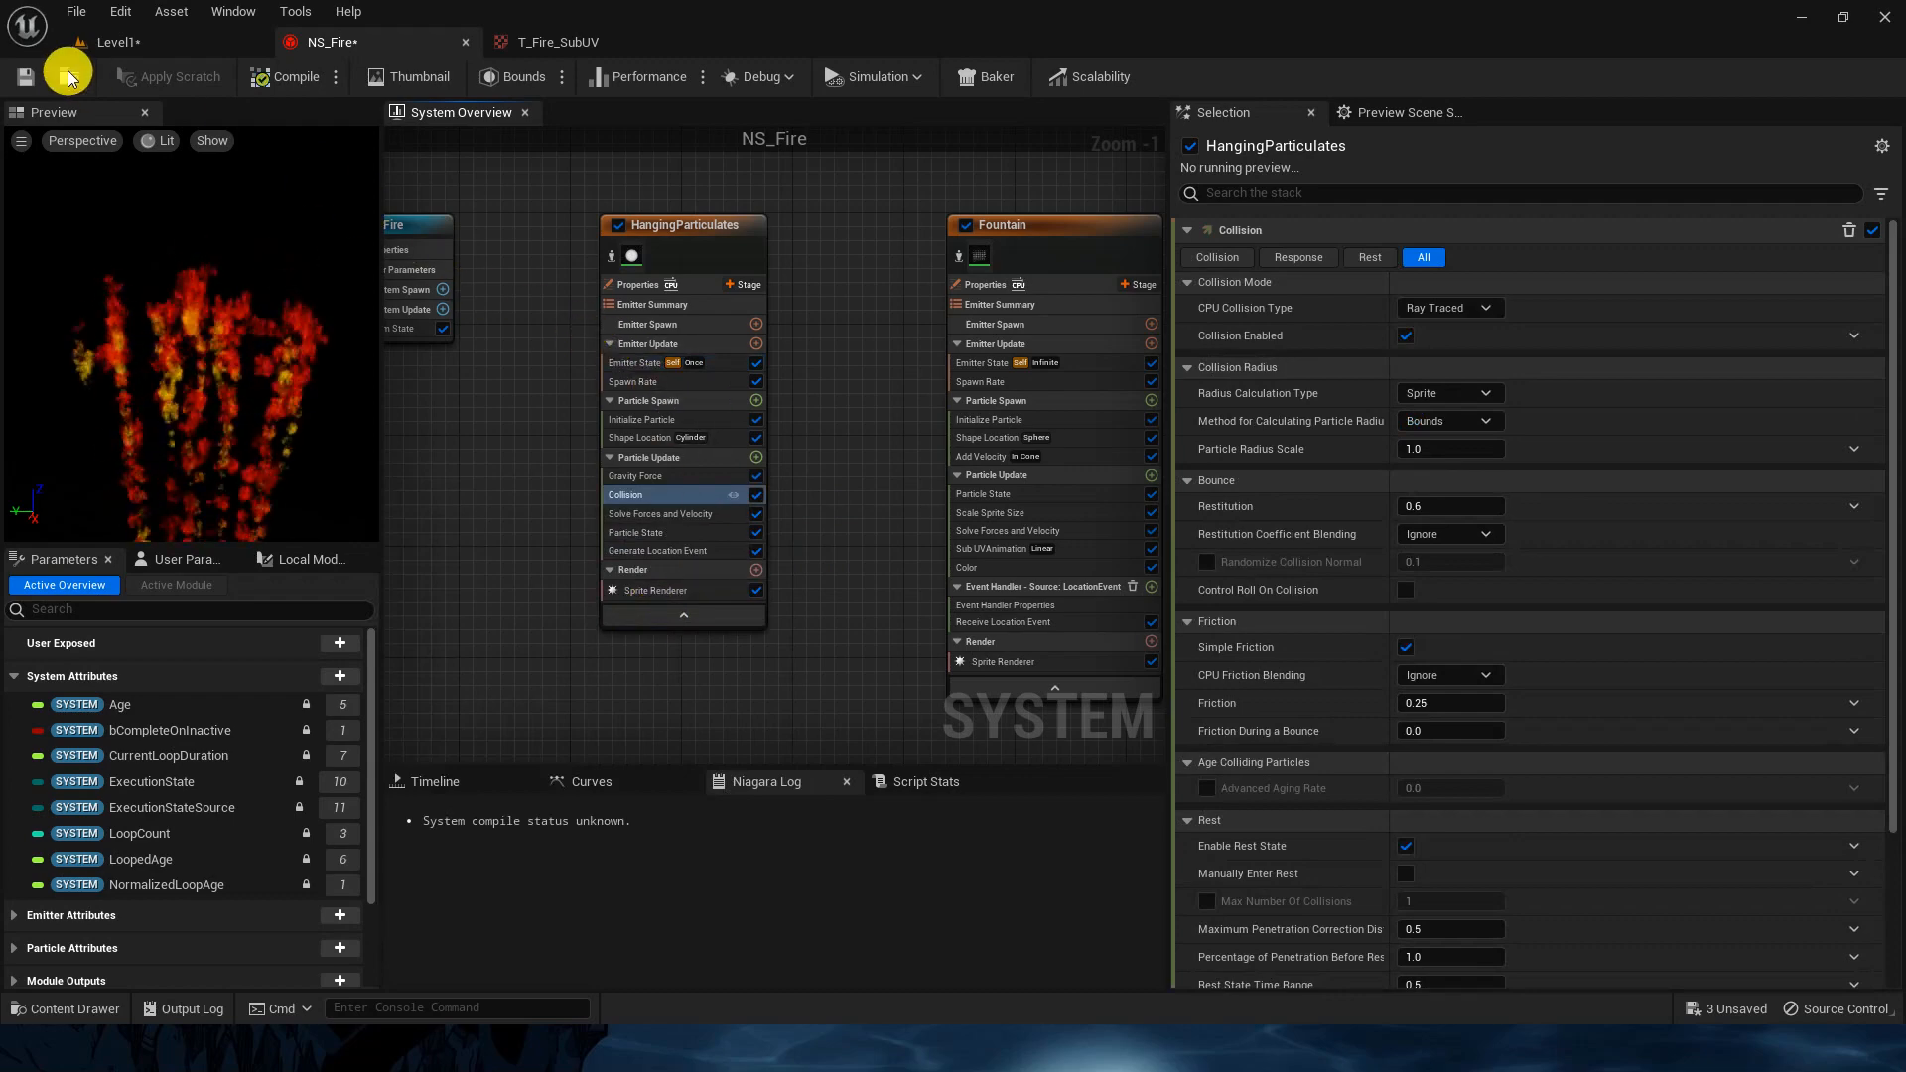
{"action": "left_click", "coordinate": [25, 77]}
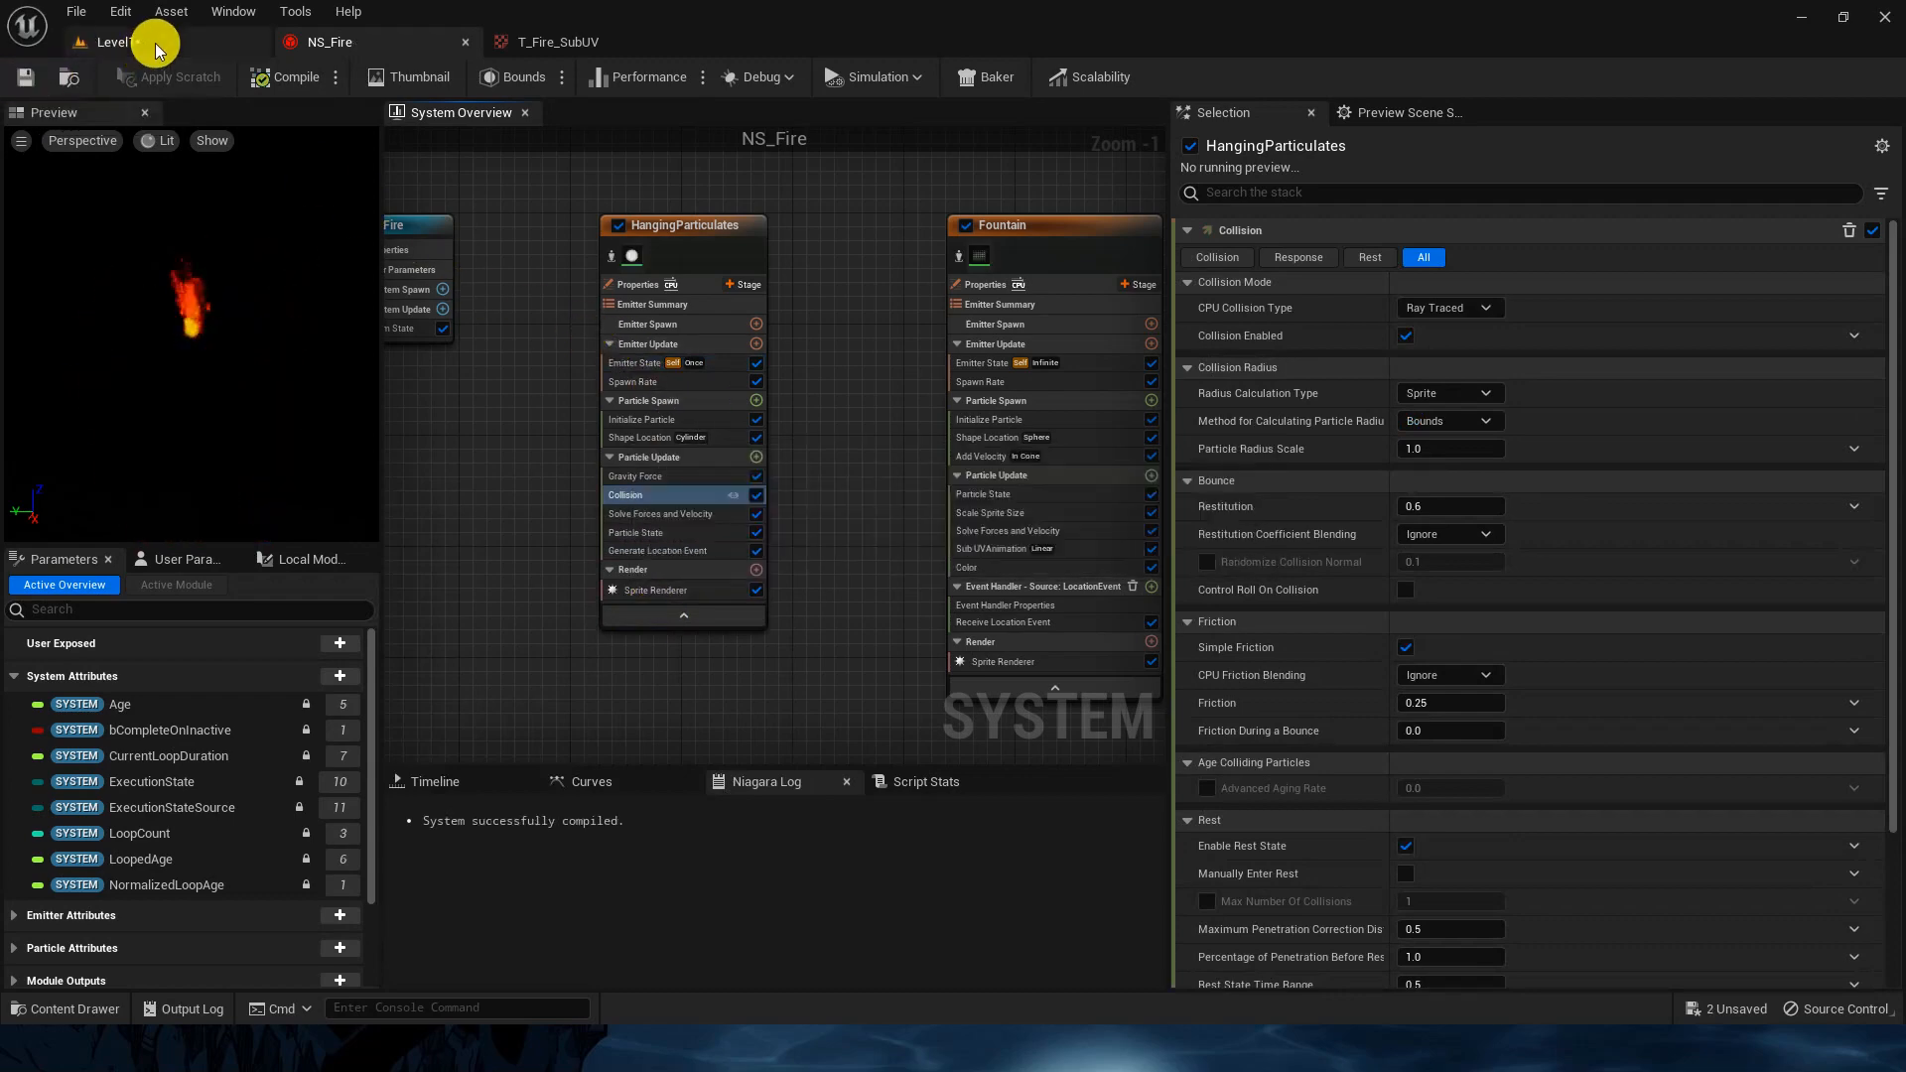
Step: Return to Level1, inspect the placed fire from far away, and delete the NS_Fire actor
{"action": "left_click", "coordinate": [157, 39]}
{"action": "right_click_drag", "start_coordinate": [798, 395], "coordinate": [486, 389]}
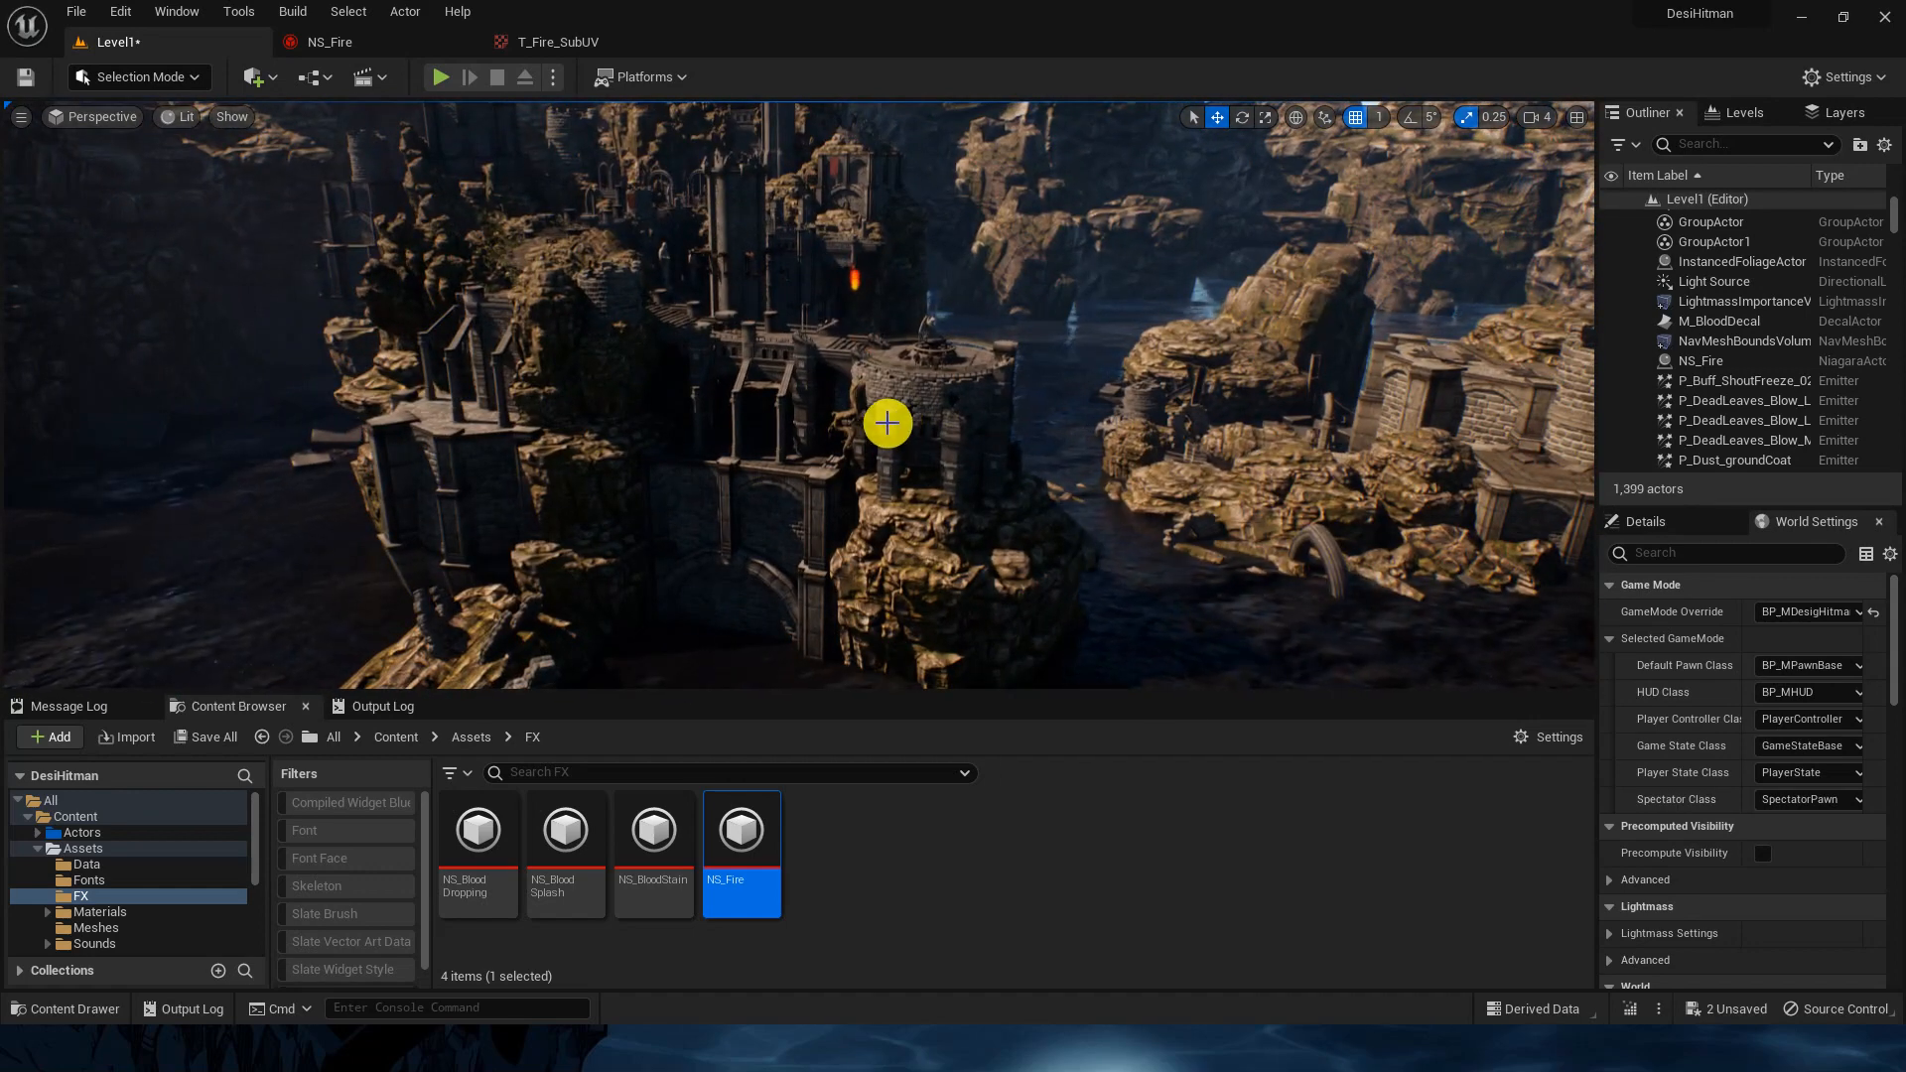
{"action": "left_click", "coordinate": [404, 48]}
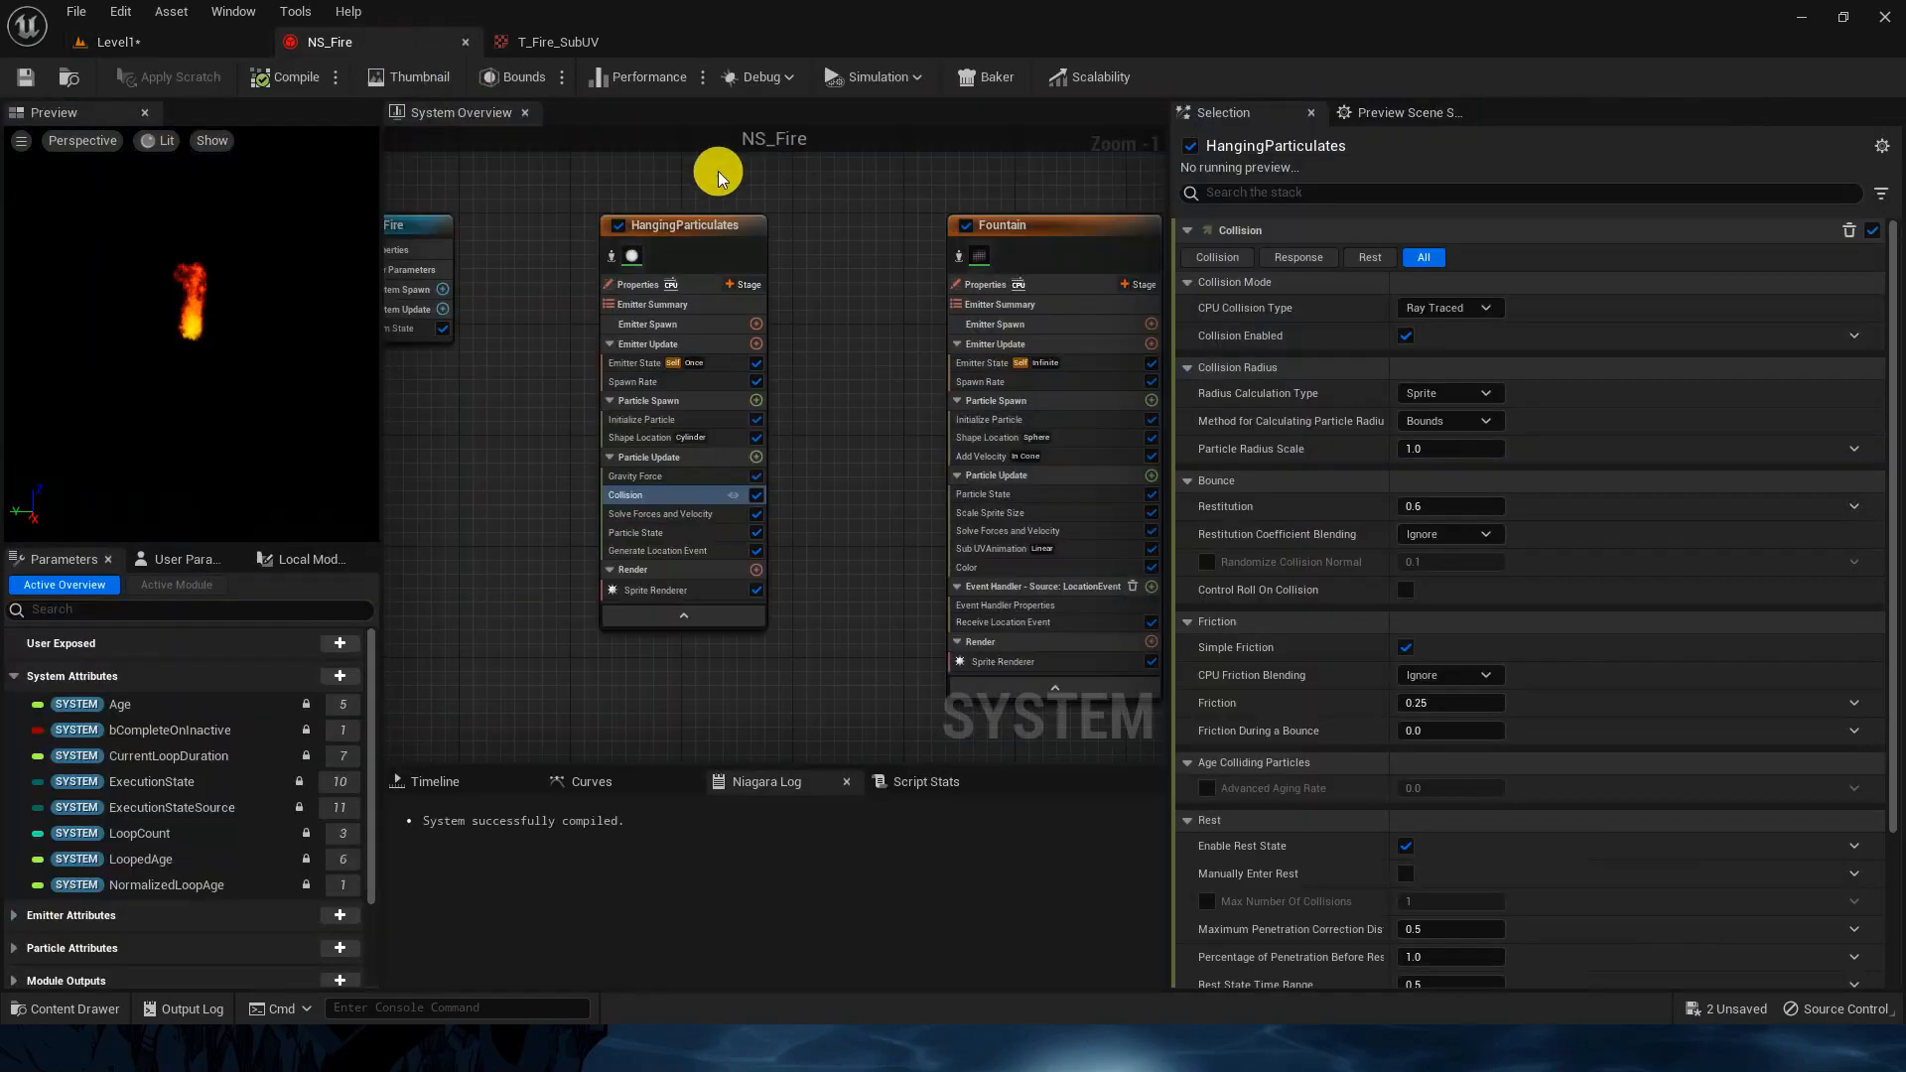
{"action": "left_click", "coordinate": [198, 38]}
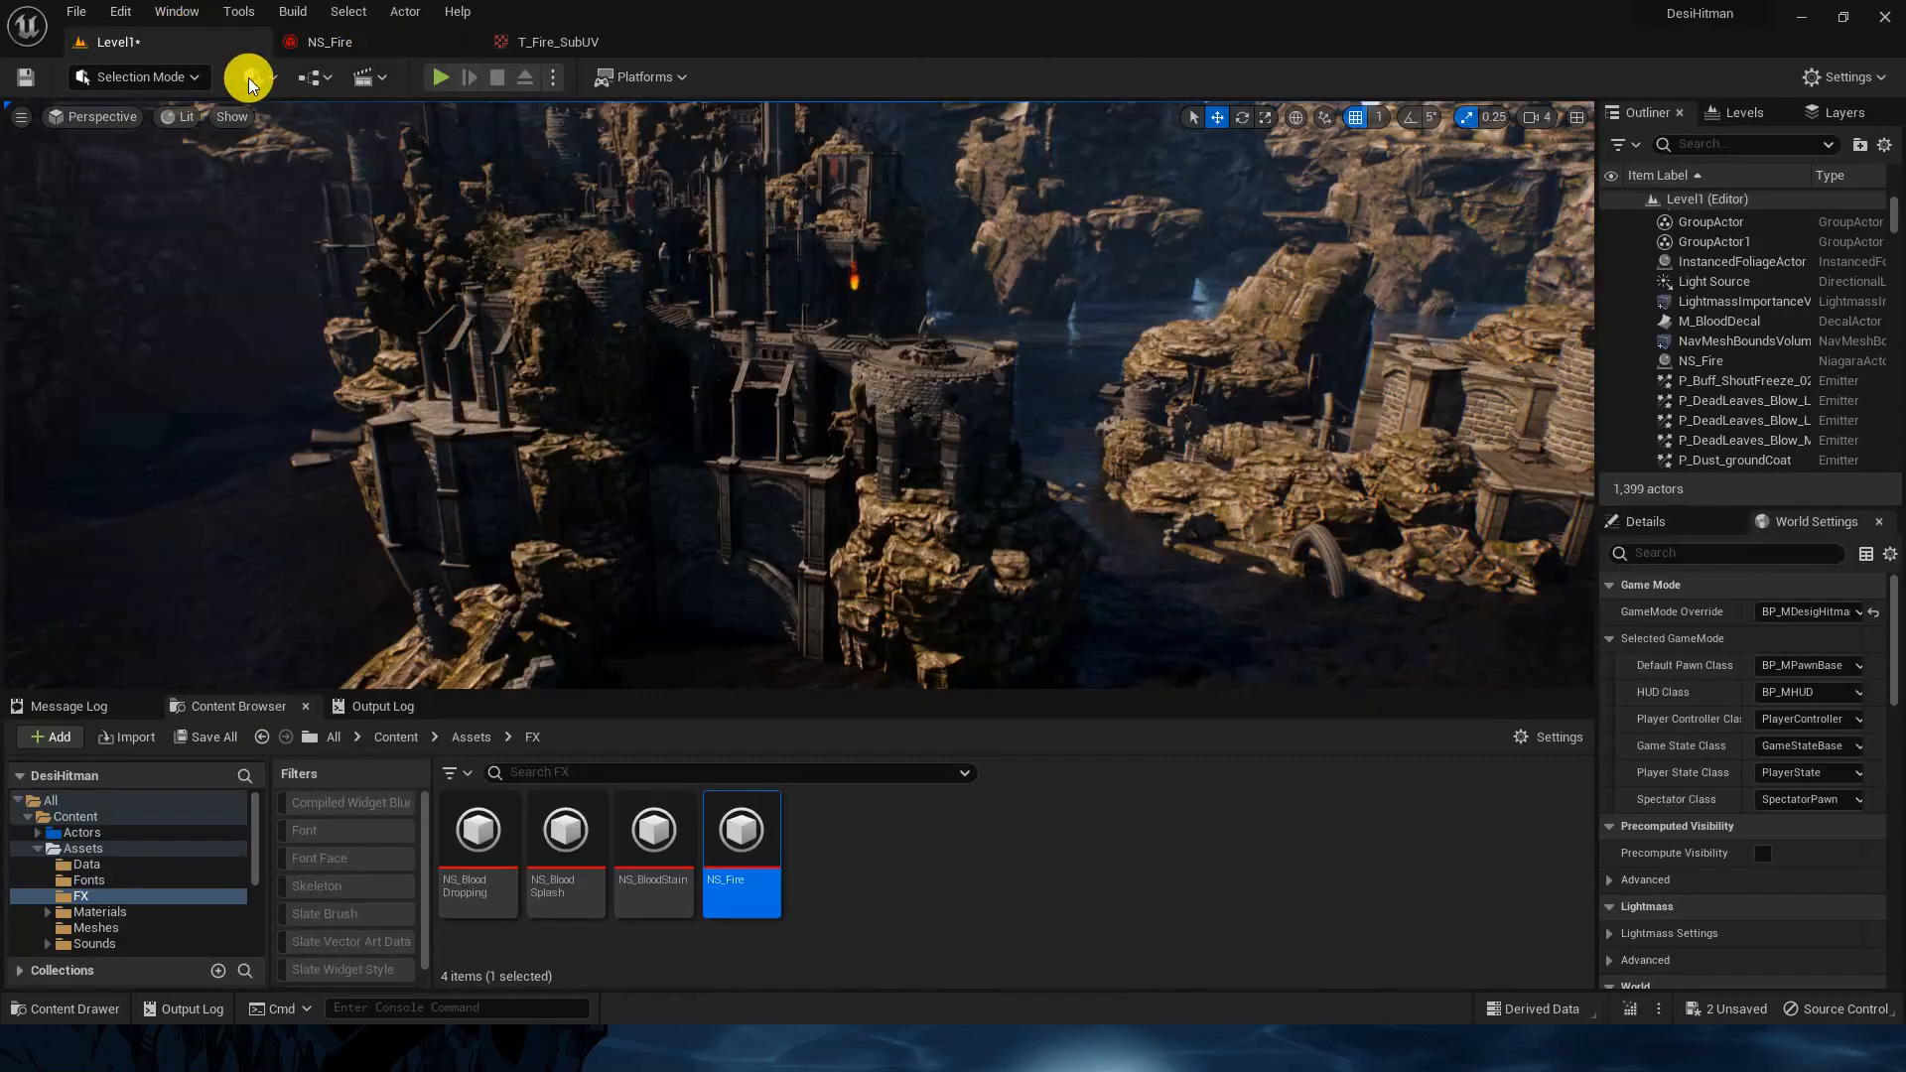
{"action": "right_click_drag", "start_coordinate": [987, 417], "coordinate": [1052, 344]}
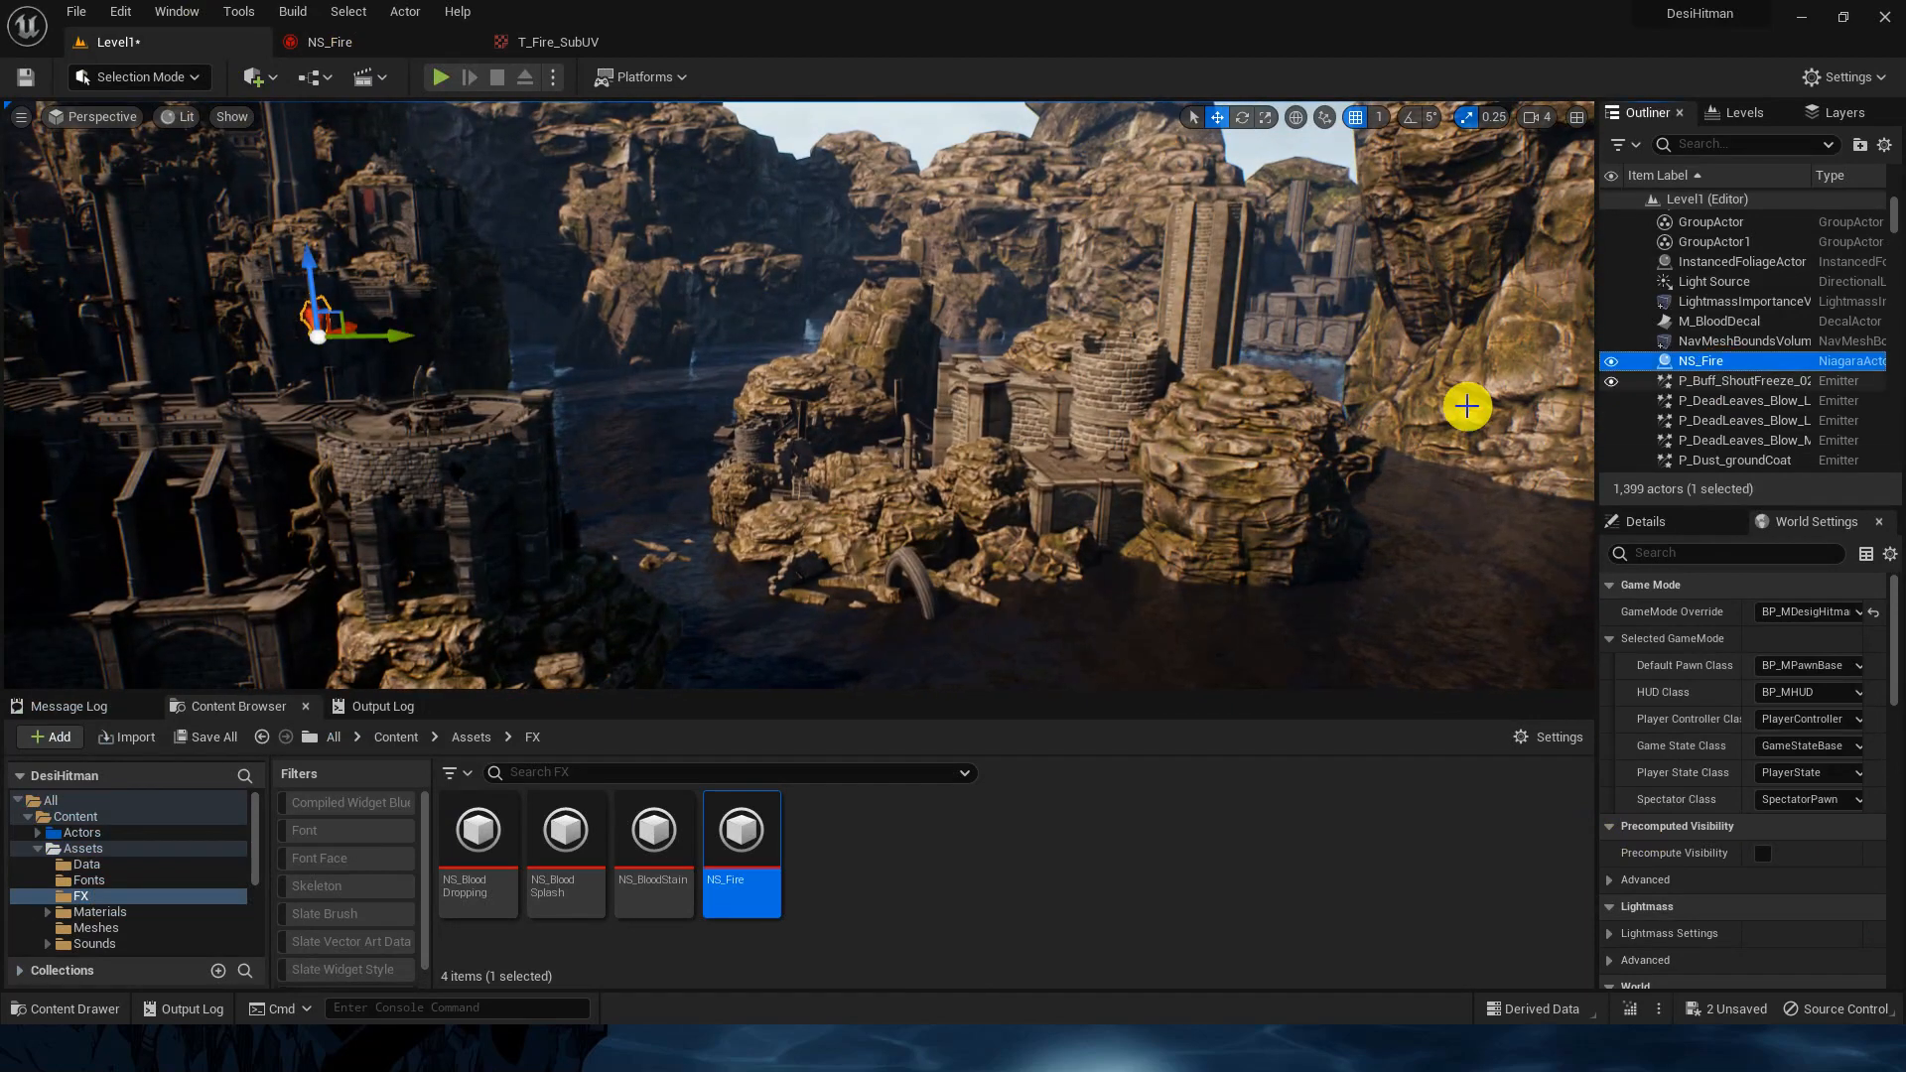
Step: Close the T_Fire_SubUV texture and return to Level1 to look over the castle and surrounding rocks
{"action": "left_click", "coordinate": [601, 44]}
{"action": "left_click", "coordinate": [676, 42]}
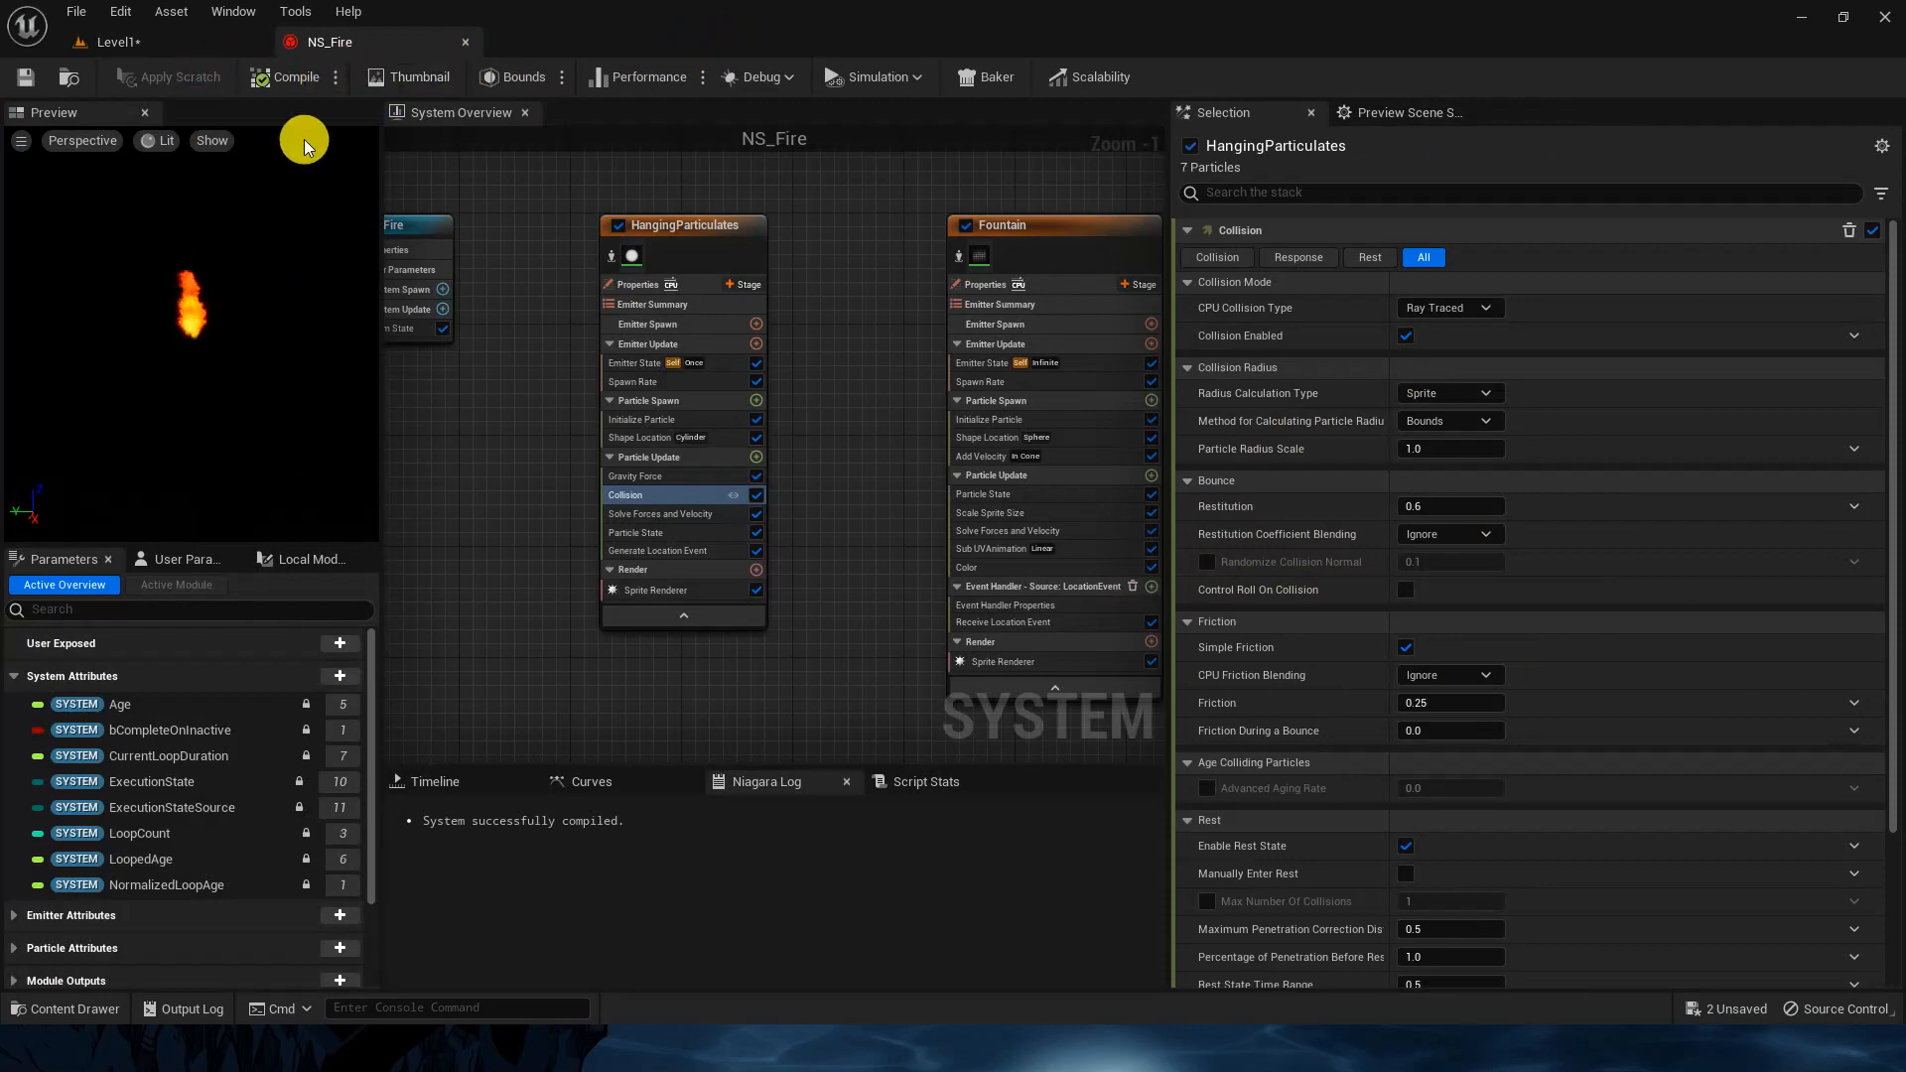
{"action": "left_click", "coordinate": [198, 38]}
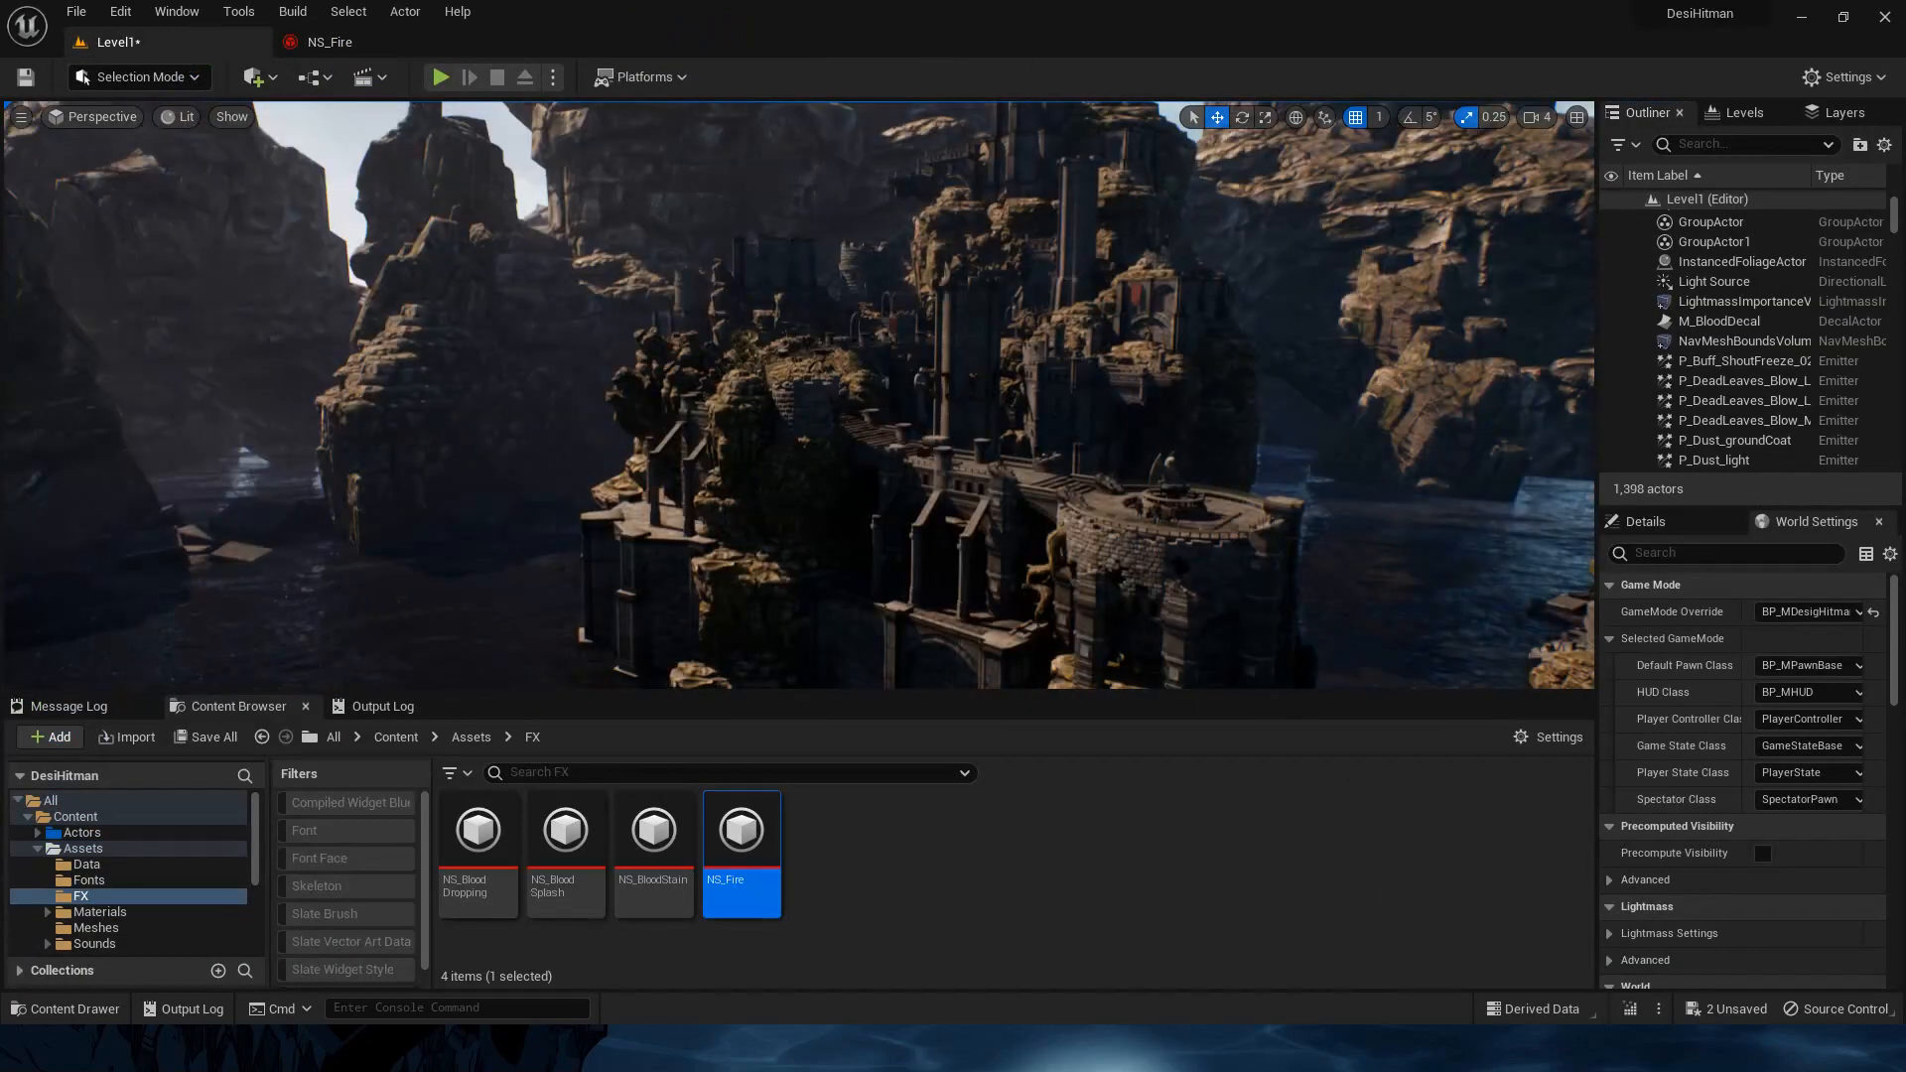
{"action": "right_click_drag", "start_coordinate": [799, 397], "coordinate": [844, 408]}
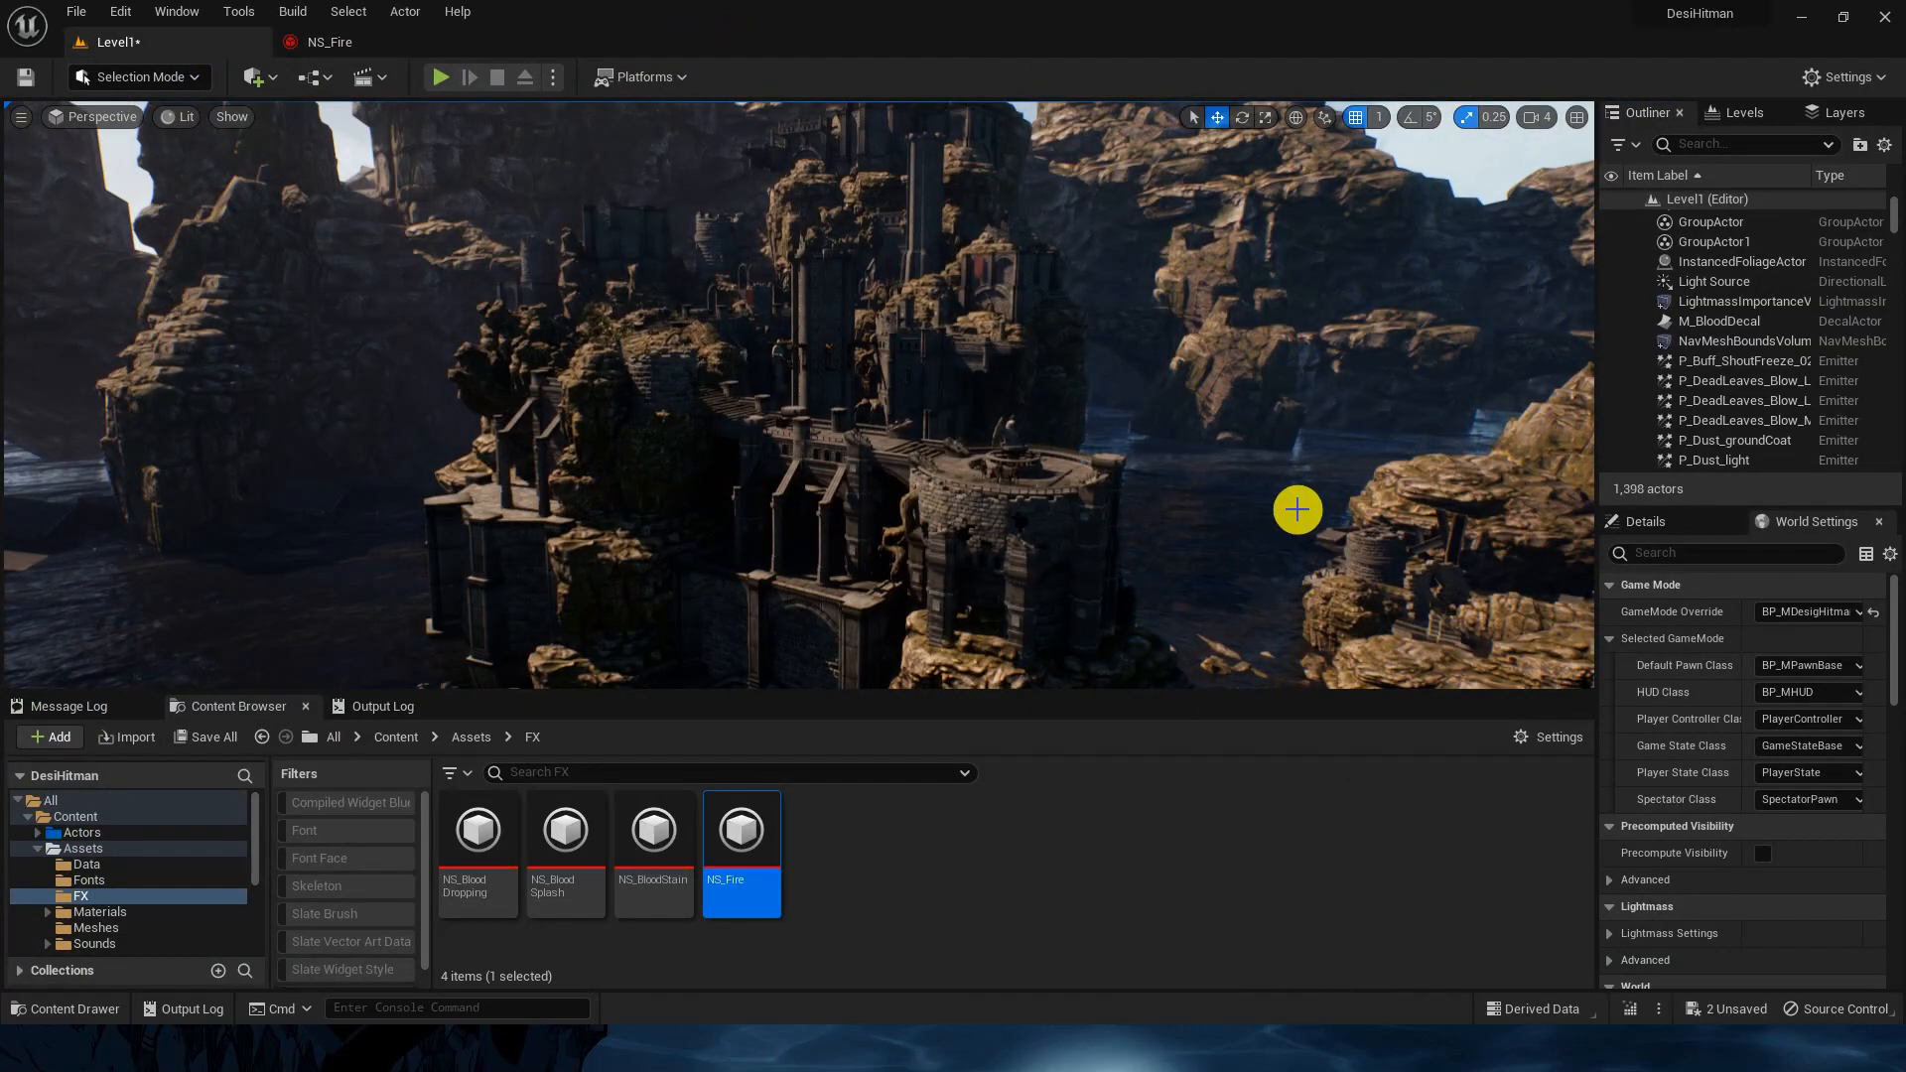
{"action": "right_click_drag", "start_coordinate": [1203, 487], "coordinate": [1325, 497]}
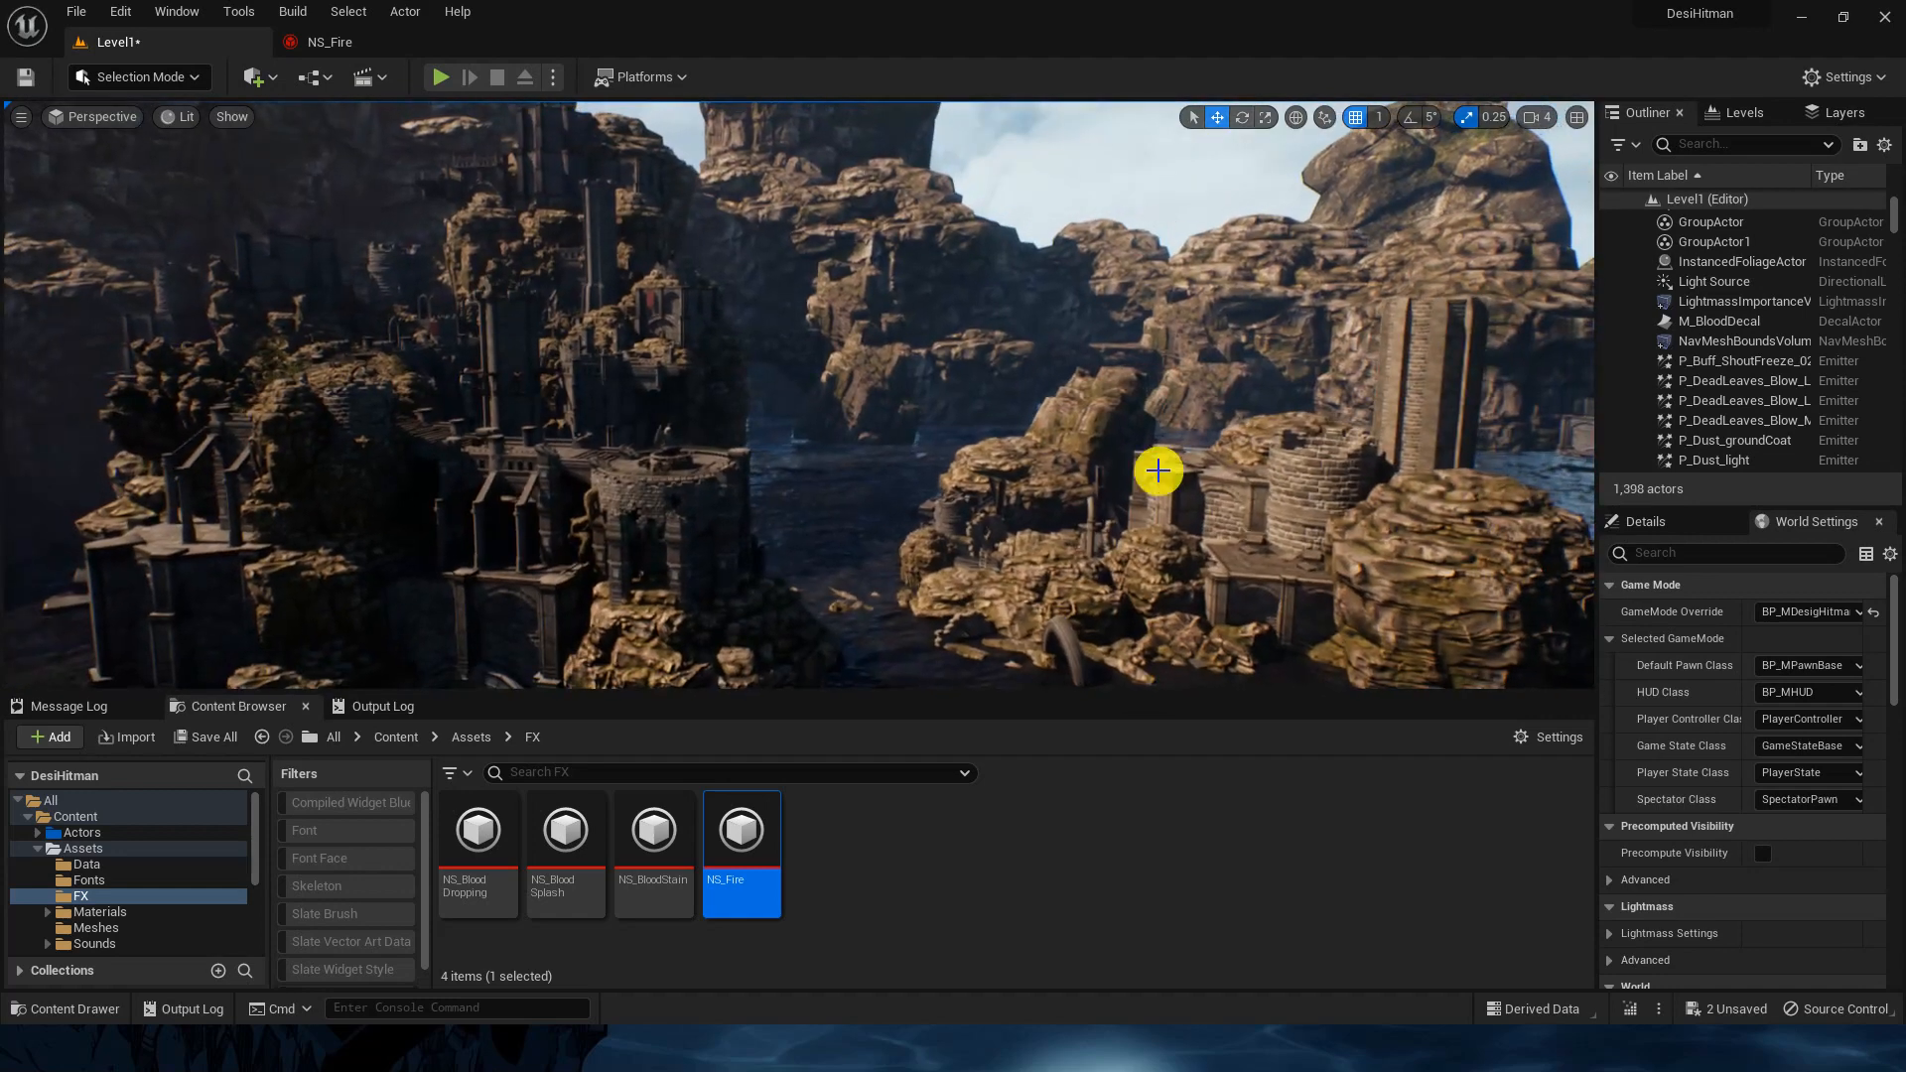